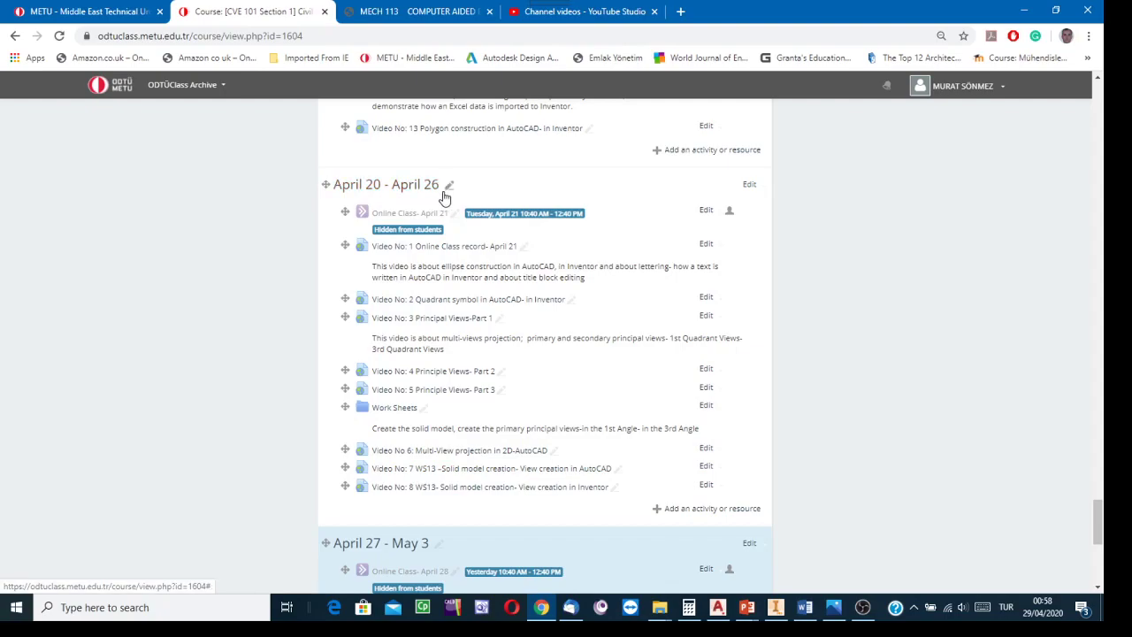
Open the Work Sheets folder and download WS15.pdf twice, as WS15.pdf and WS15 (1).pdf.
click(383, 412)
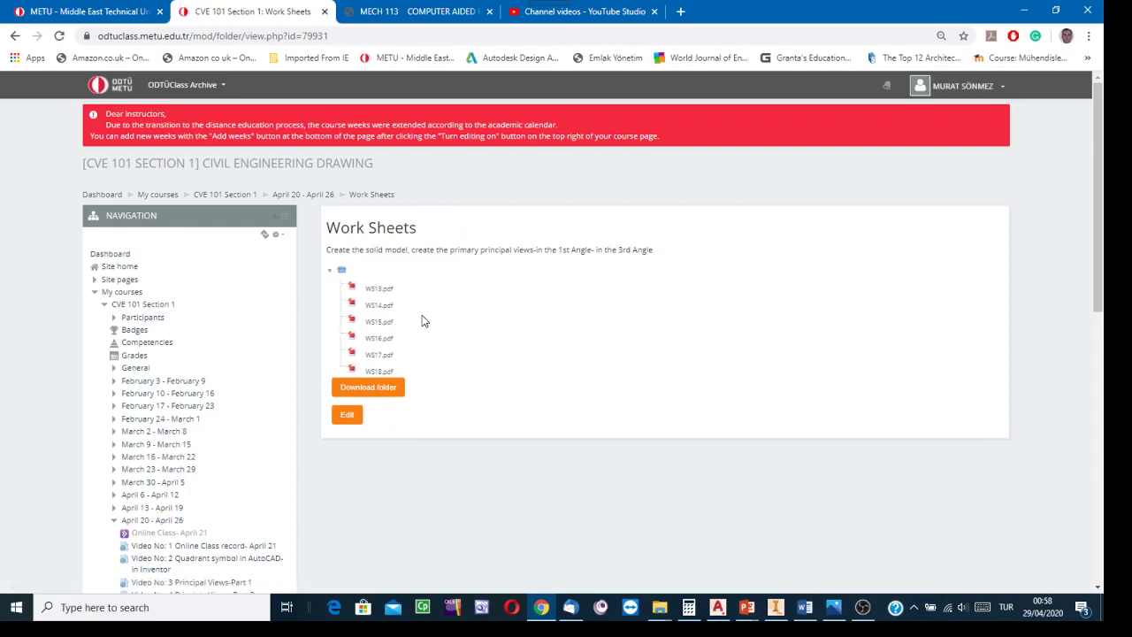
click(367, 324)
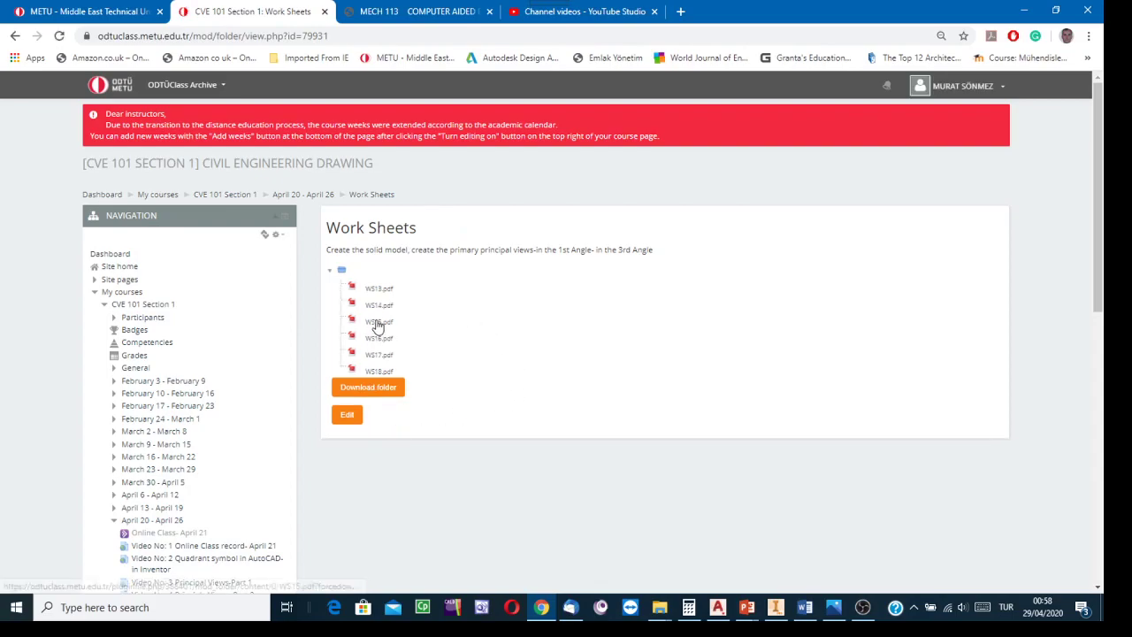
click(376, 324)
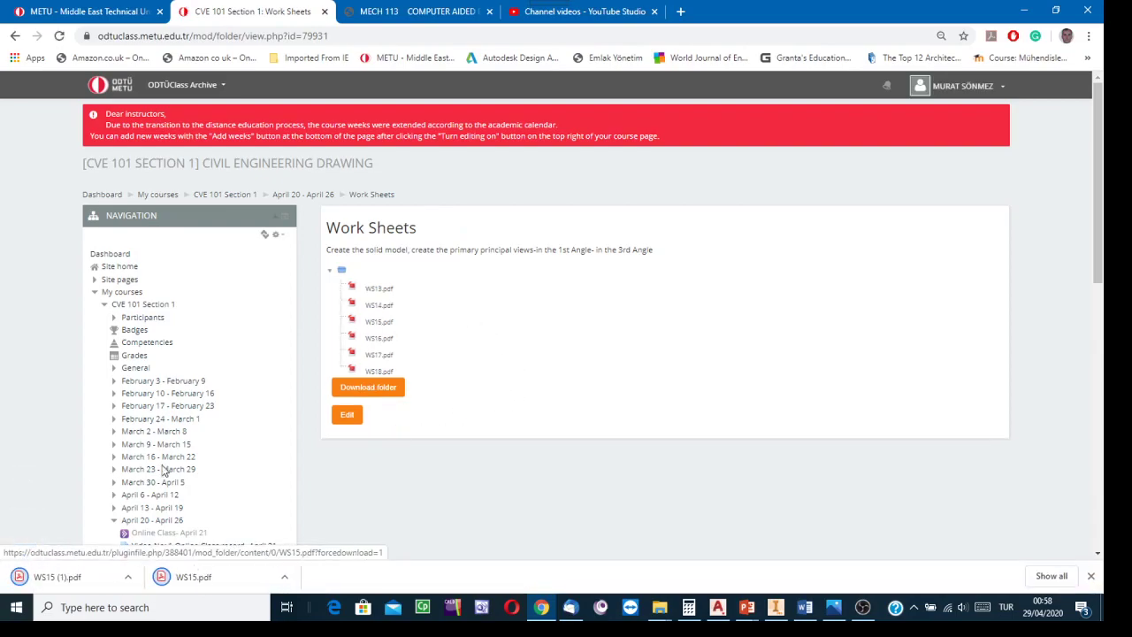
Open WS15 (1).pdf, scroll through both pages, and zoom in twice on the page-1 bracket drawing.
double_click(64, 577)
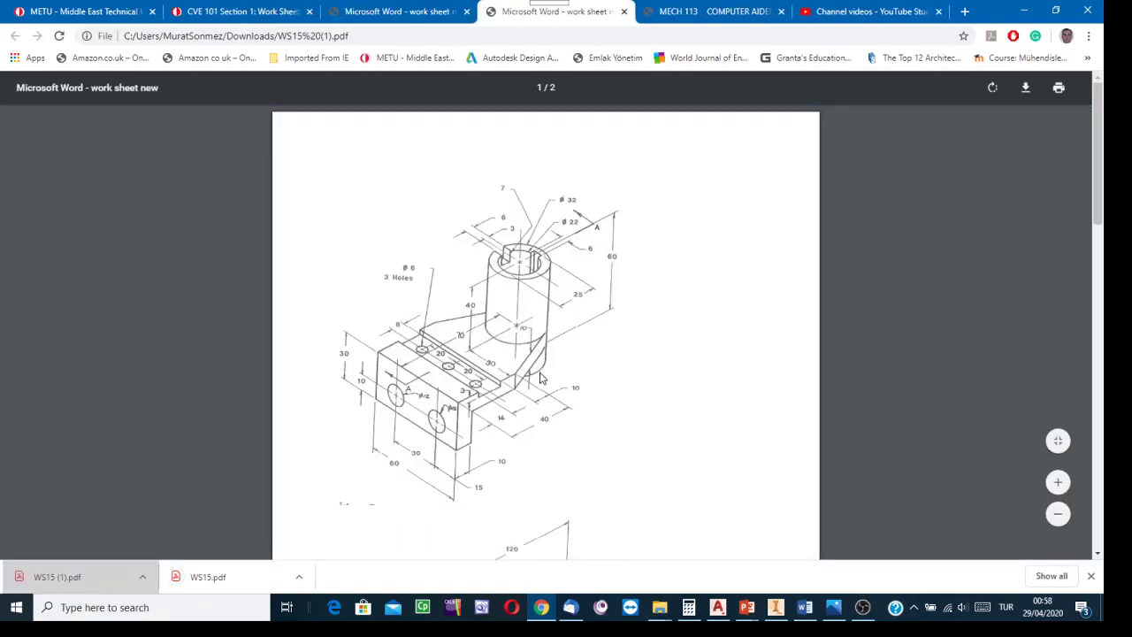
scroll(544, 394, down, 8)
scroll(545, 397, down, 5)
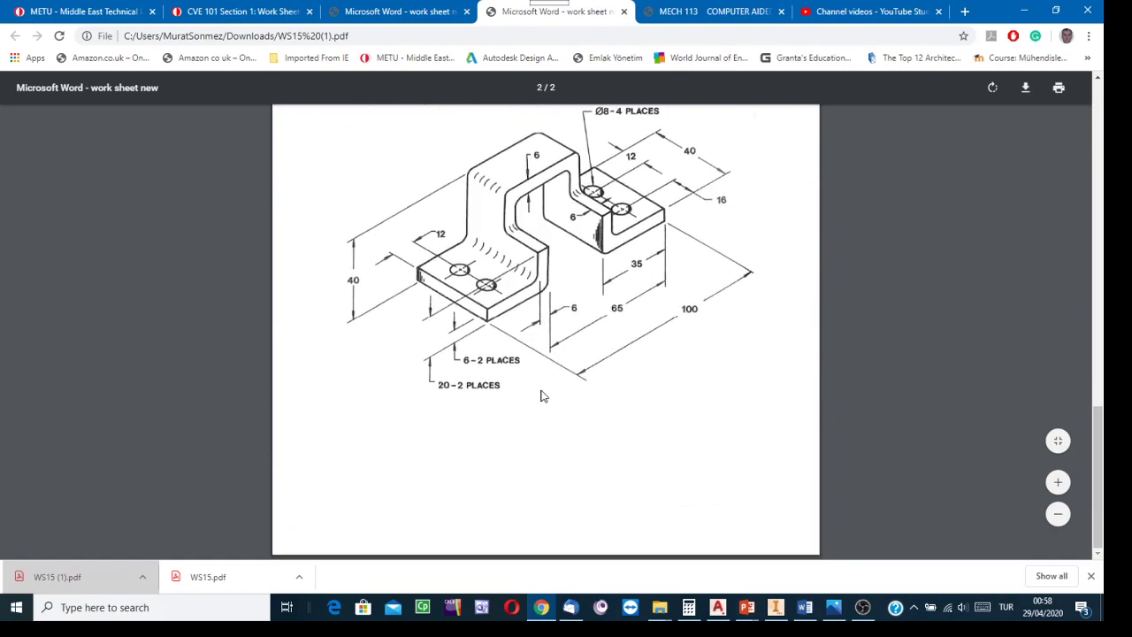
scroll(543, 396, up, 12)
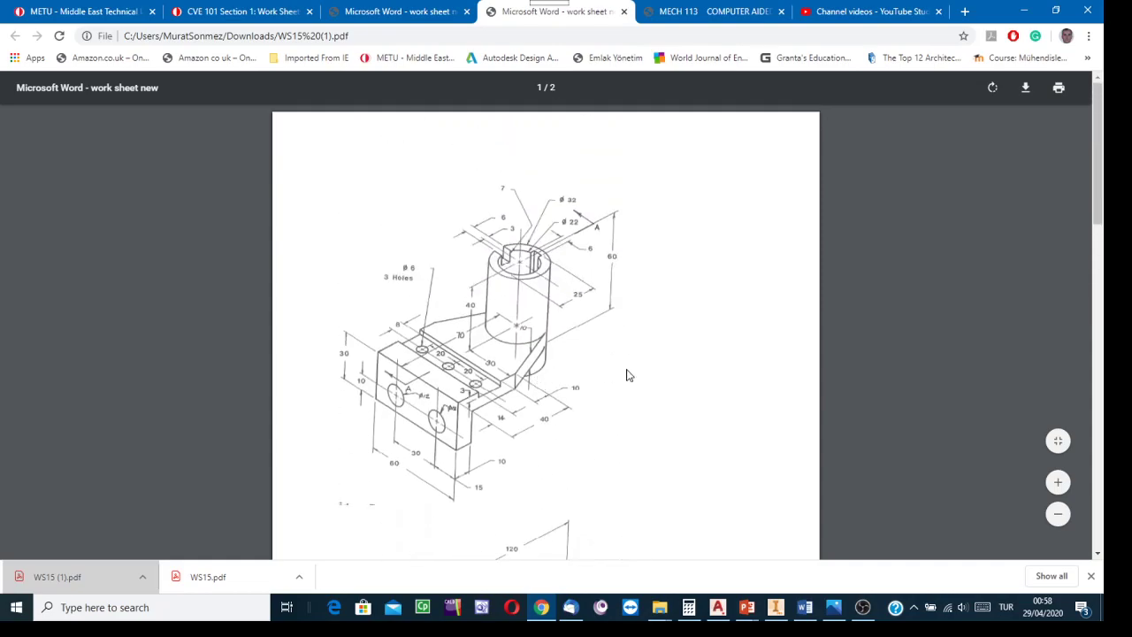
click(1055, 482)
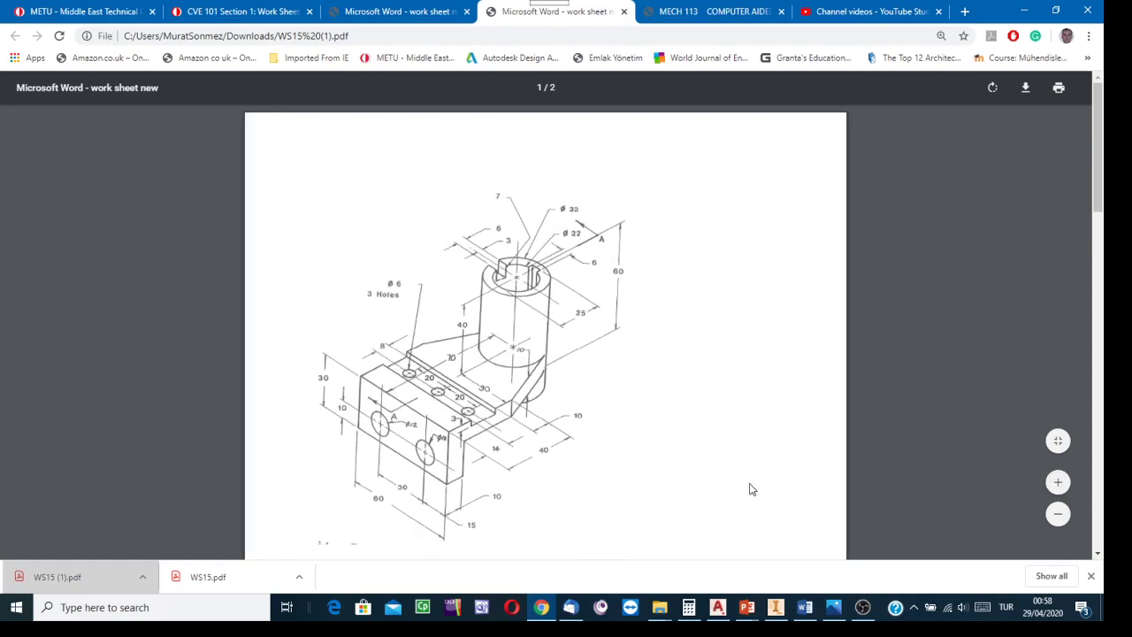
scroll(619, 466, down, 1)
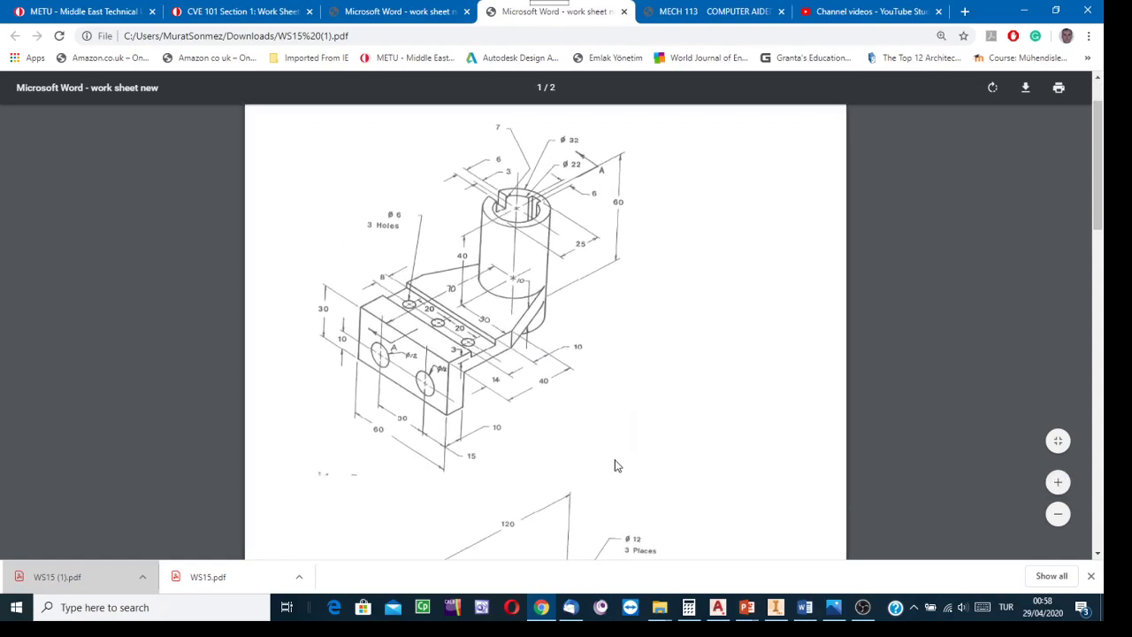
click(1058, 484)
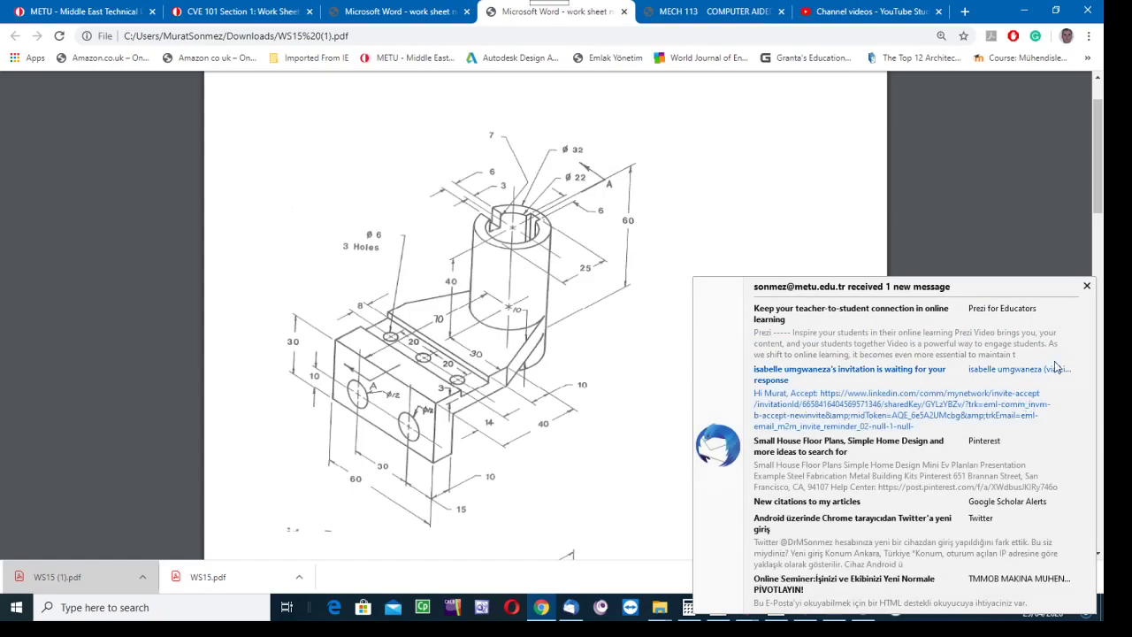
Dismiss the new-mail notification and bring Autodesk Inventor's start page to the front.
click(1086, 286)
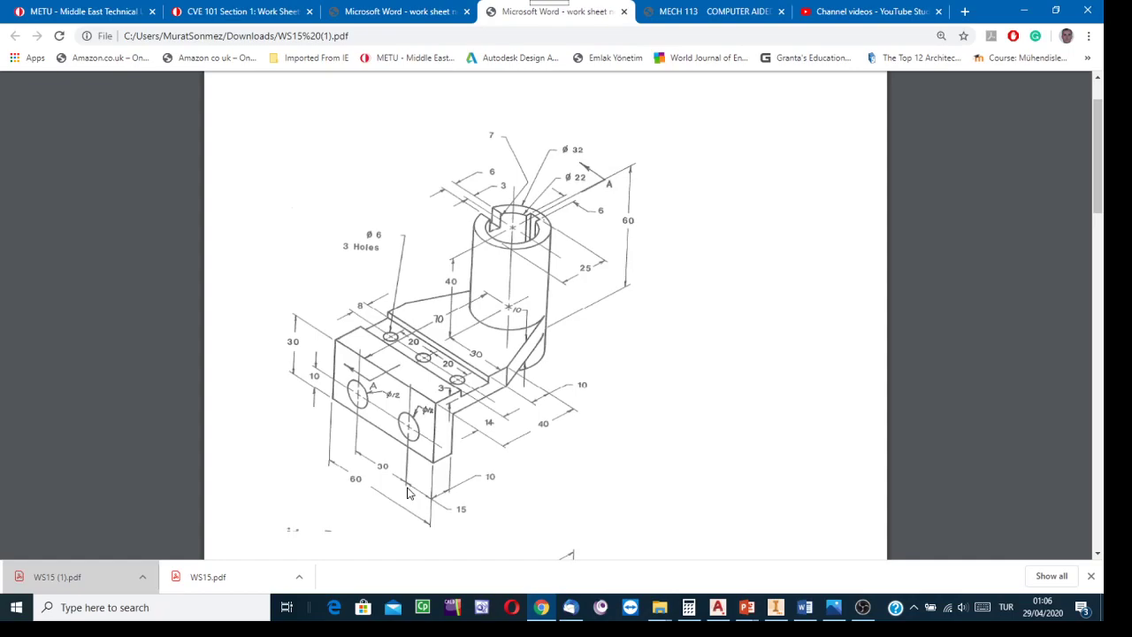
click(776, 607)
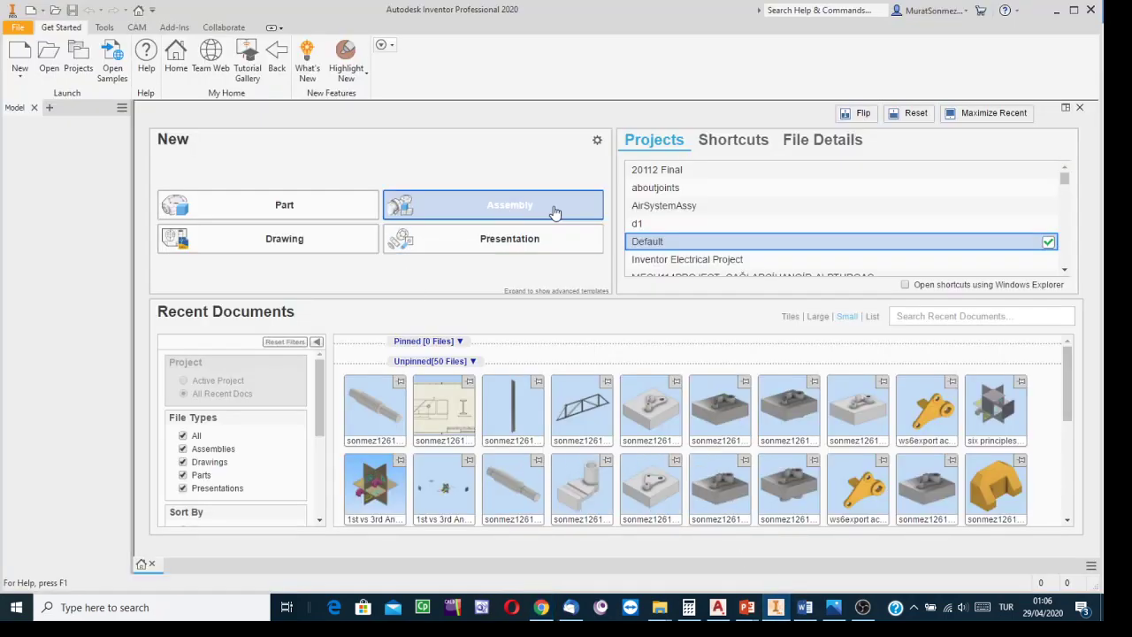
Start a new file and expand Templates > en-US to show English, Metric, Mold Design and OldTemplates.
click(16, 57)
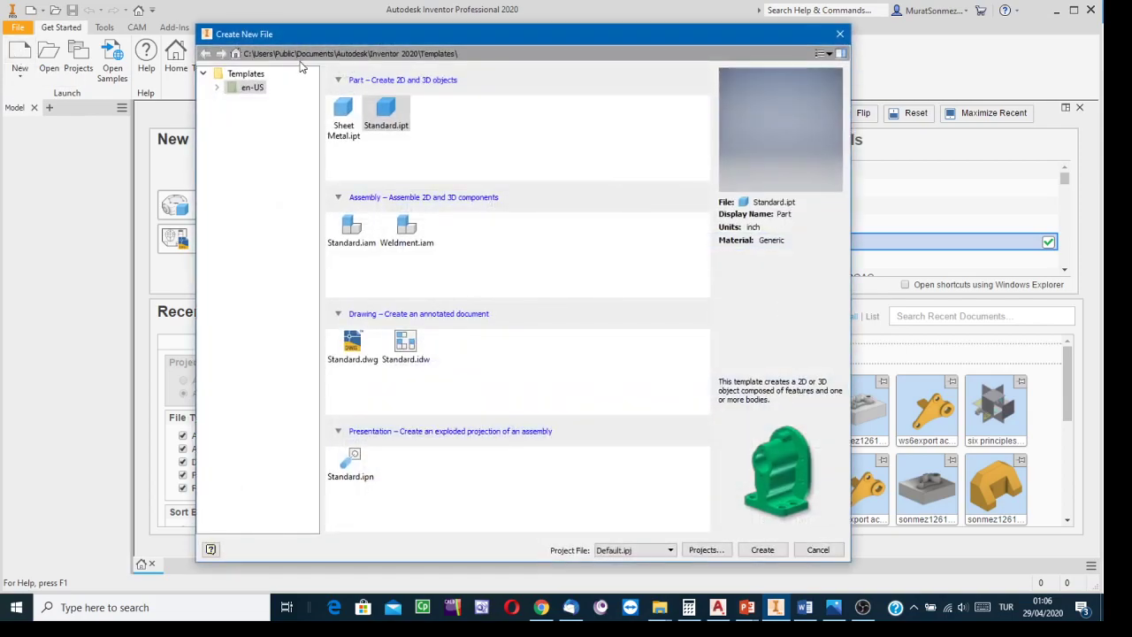
mouse_move(370, 40)
mouse_down()
mouse_move(386, 57)
mouse_move(374, 43)
mouse_up()
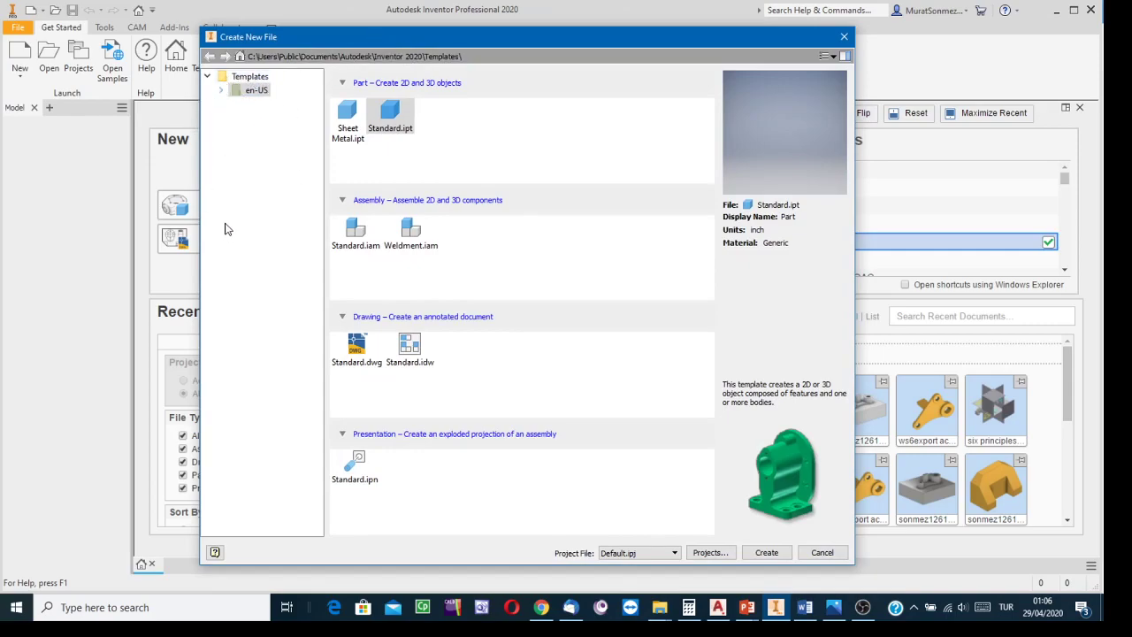
click(209, 79)
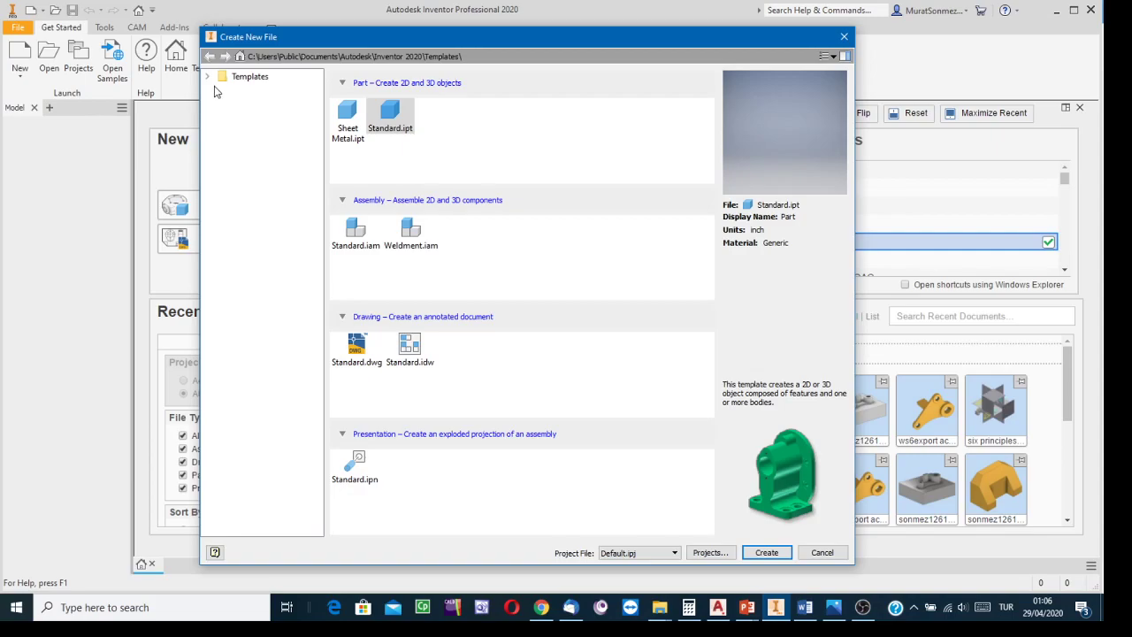
click(208, 79)
click(221, 90)
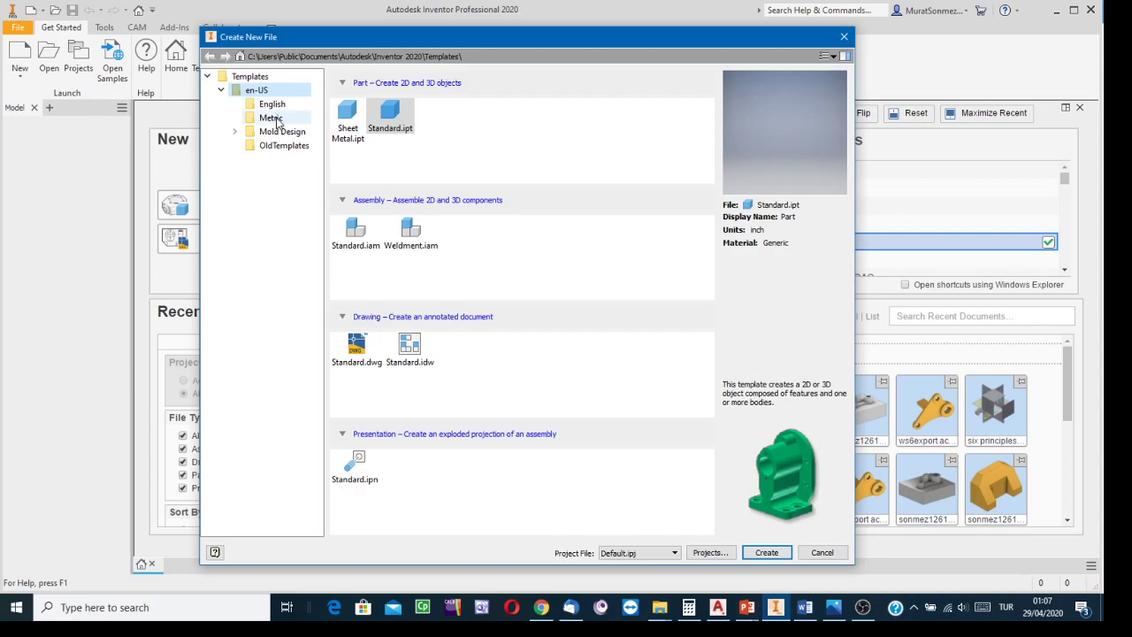
Check ws15o1.png in Photos, then choose the Metric Standard (mm).ipt part template.
click(833, 606)
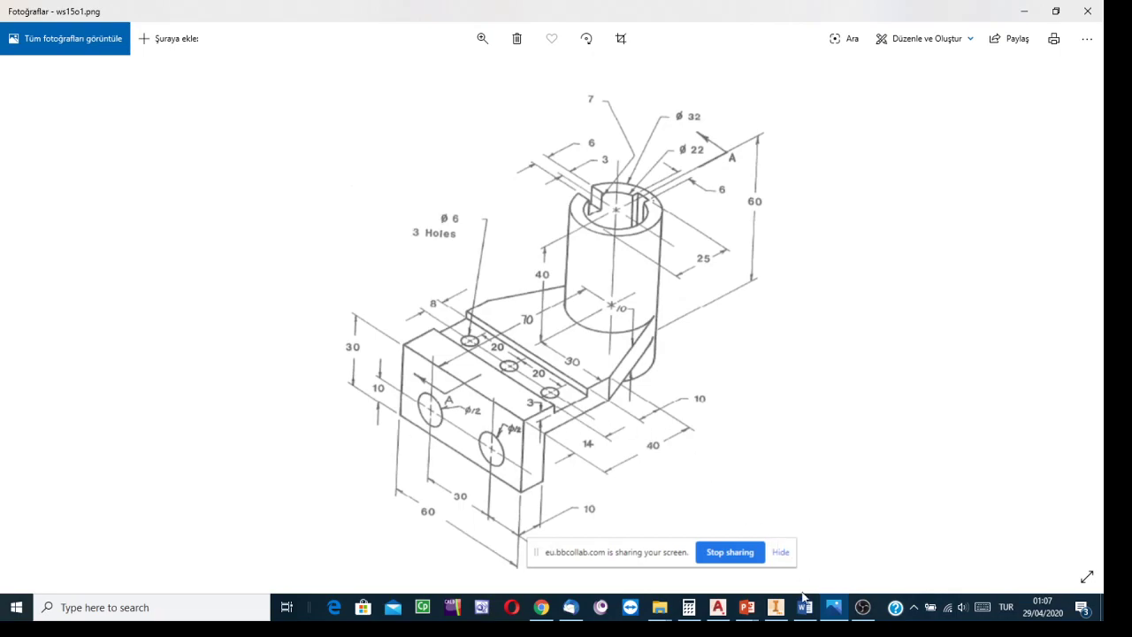
click(776, 606)
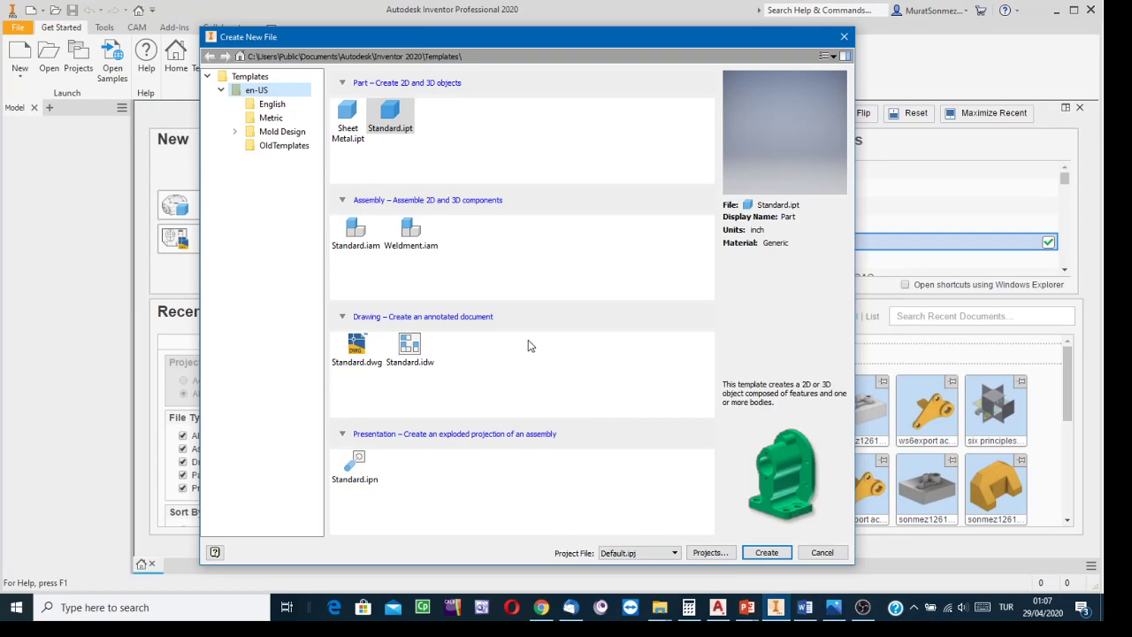
click(271, 121)
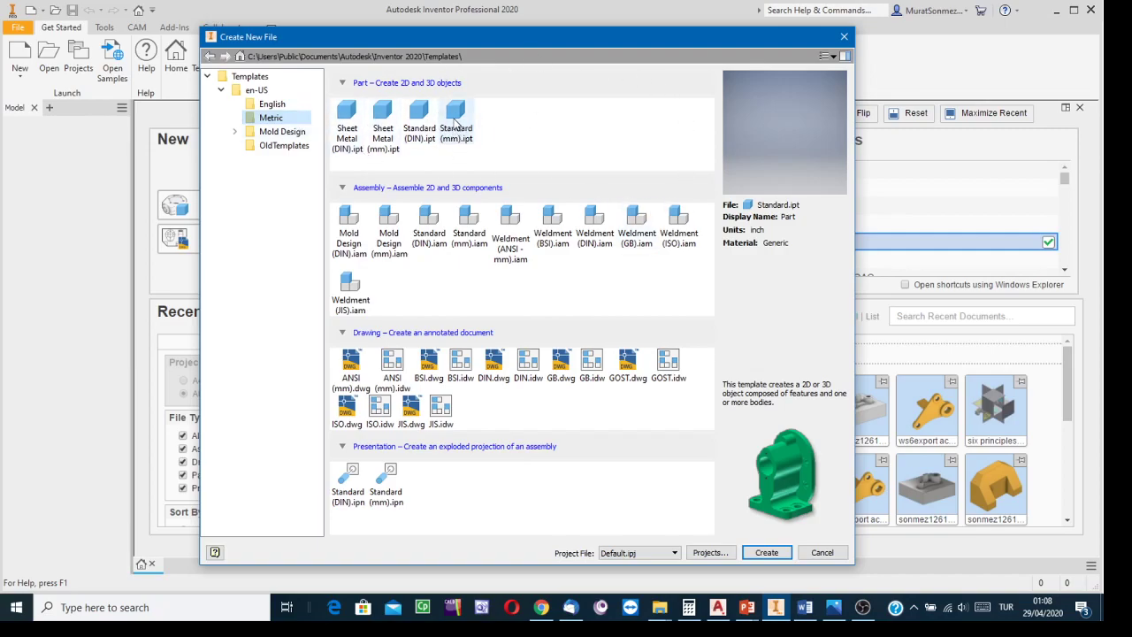
click(453, 123)
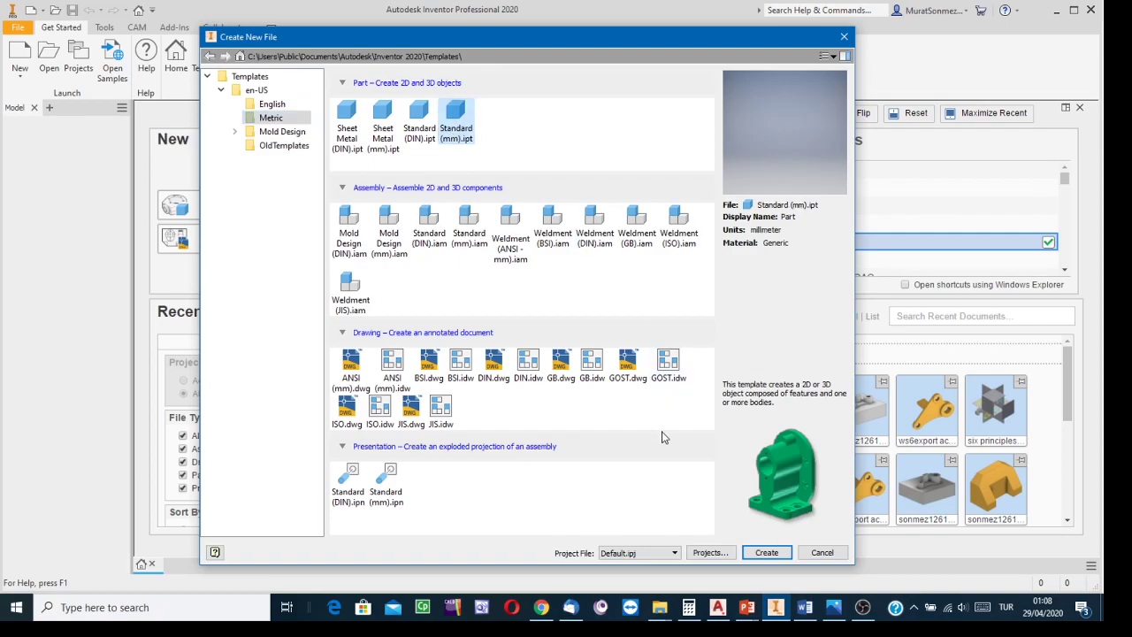
Create the metric part Part7 and start Sketch1 on an origin plane.
click(763, 554)
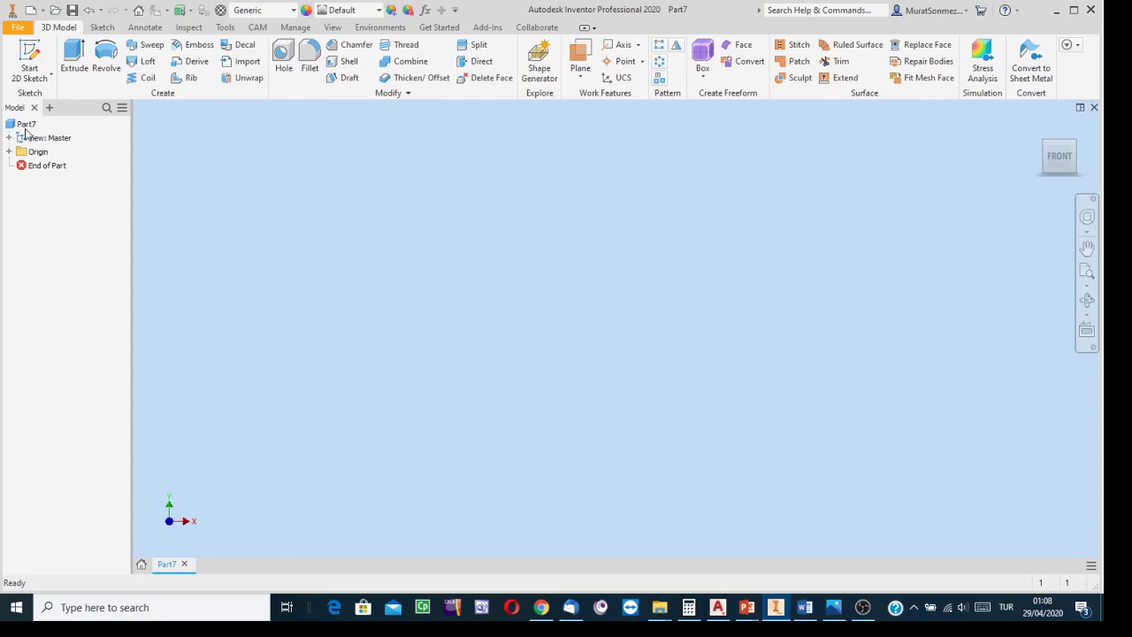
click(28, 60)
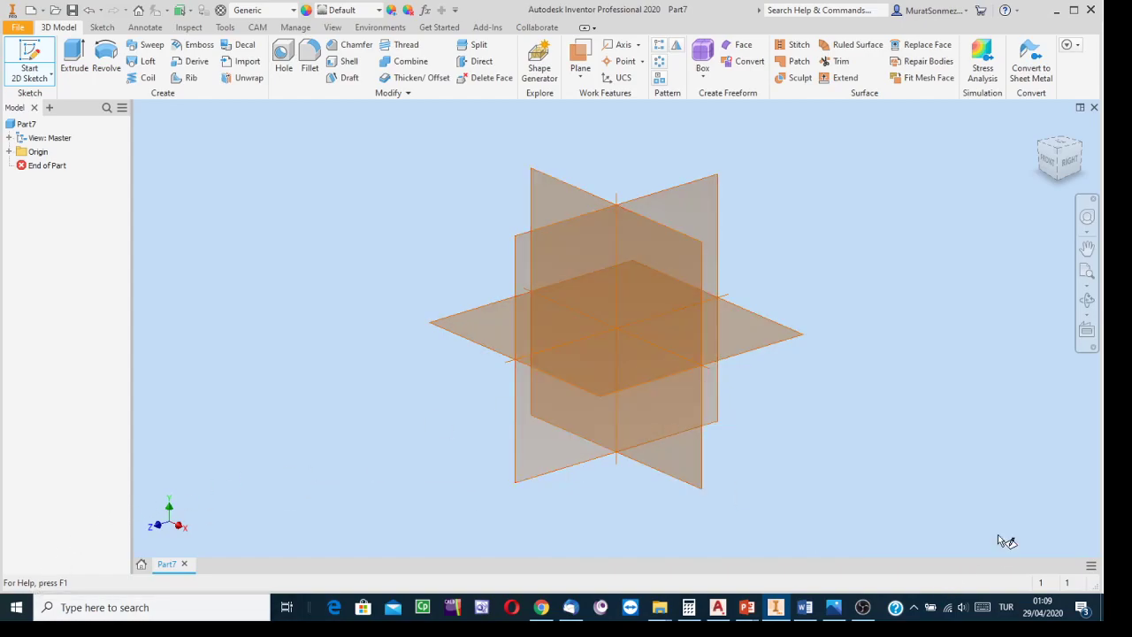
click(759, 344)
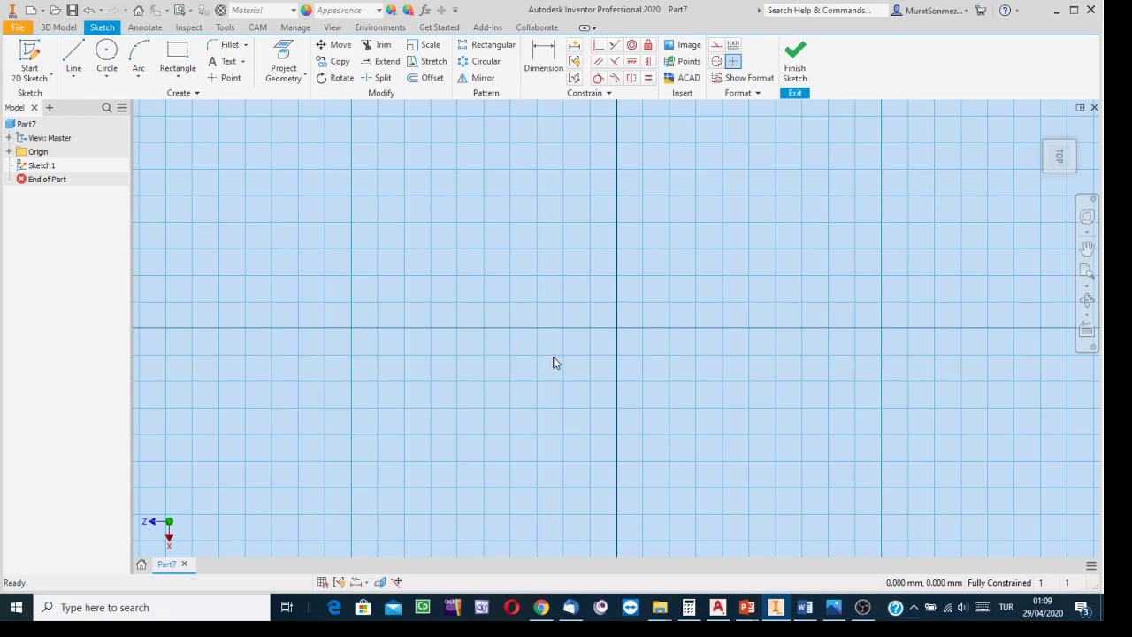
click(833, 608)
click(775, 607)
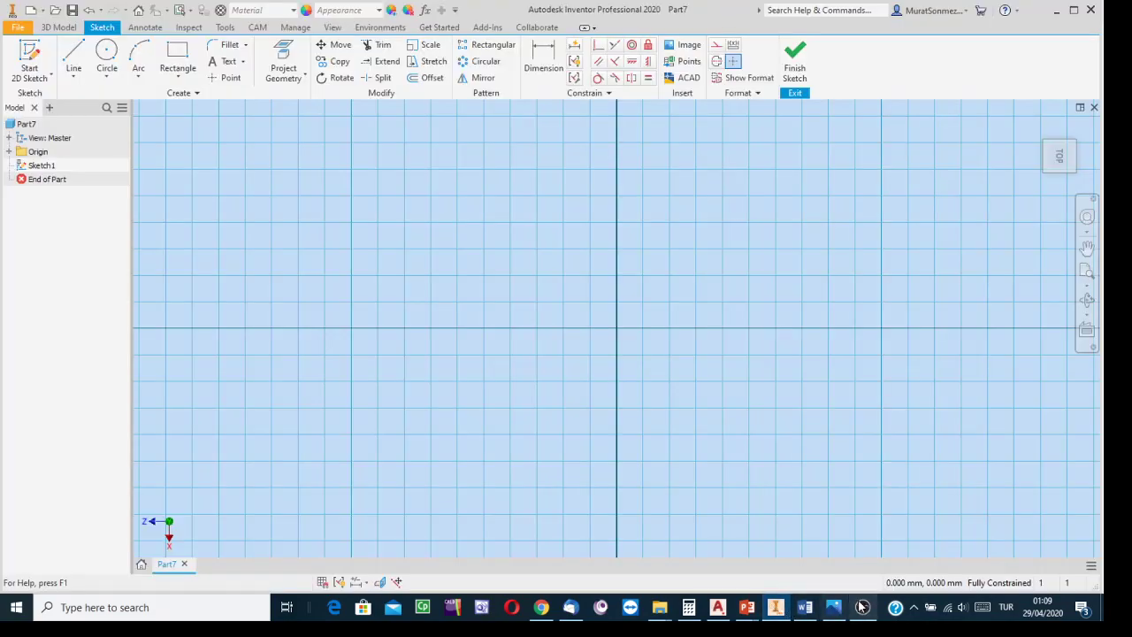
mouse_move(834, 595)
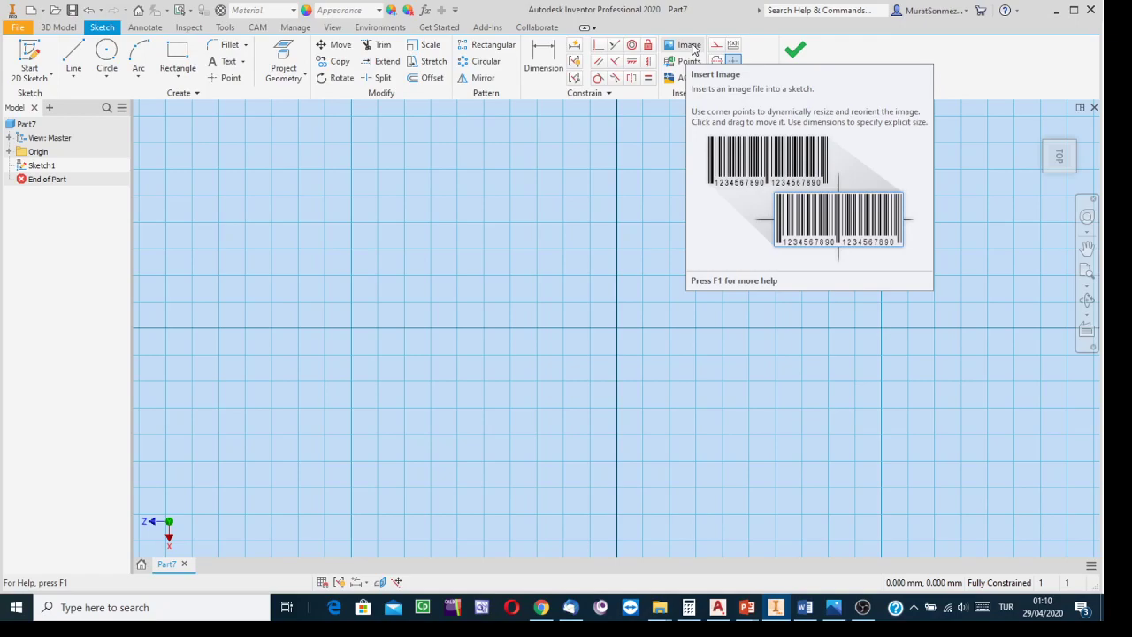
Bring up the Insert Image file chooser on Documents, then glance at the worksheet PDF.
click(693, 48)
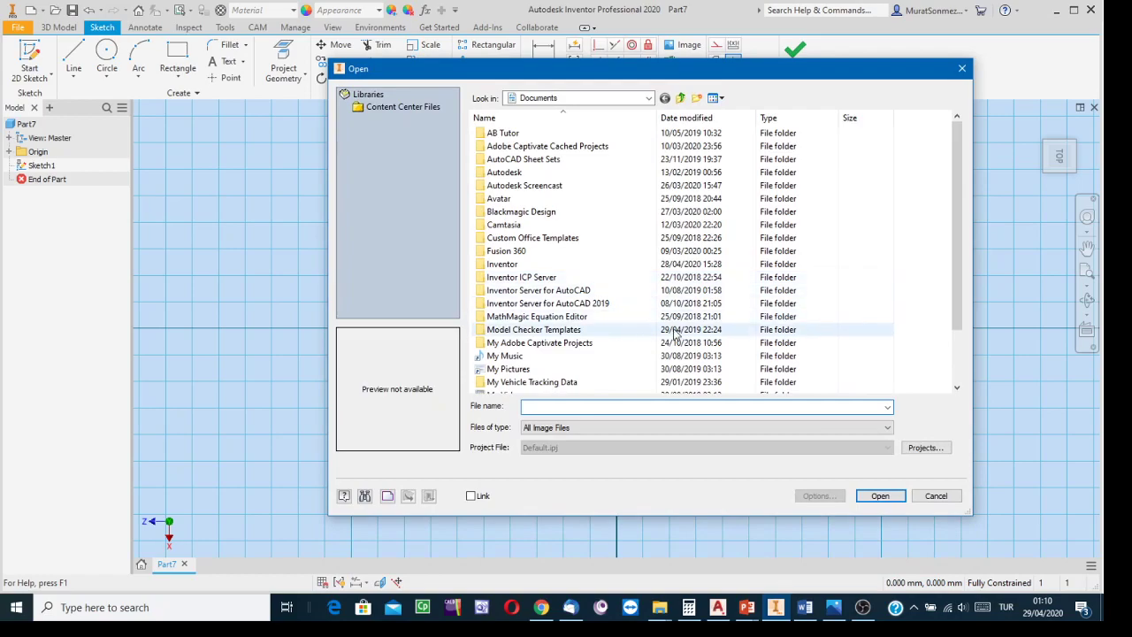
drag(957, 227, 970, 296)
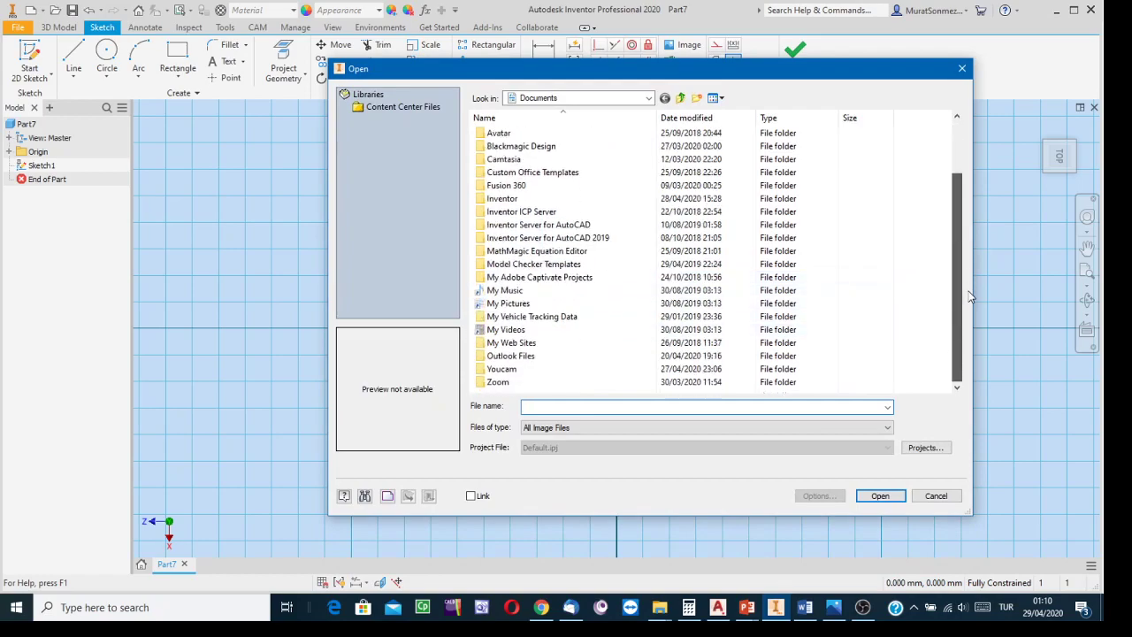
drag(957, 255, 955, 161)
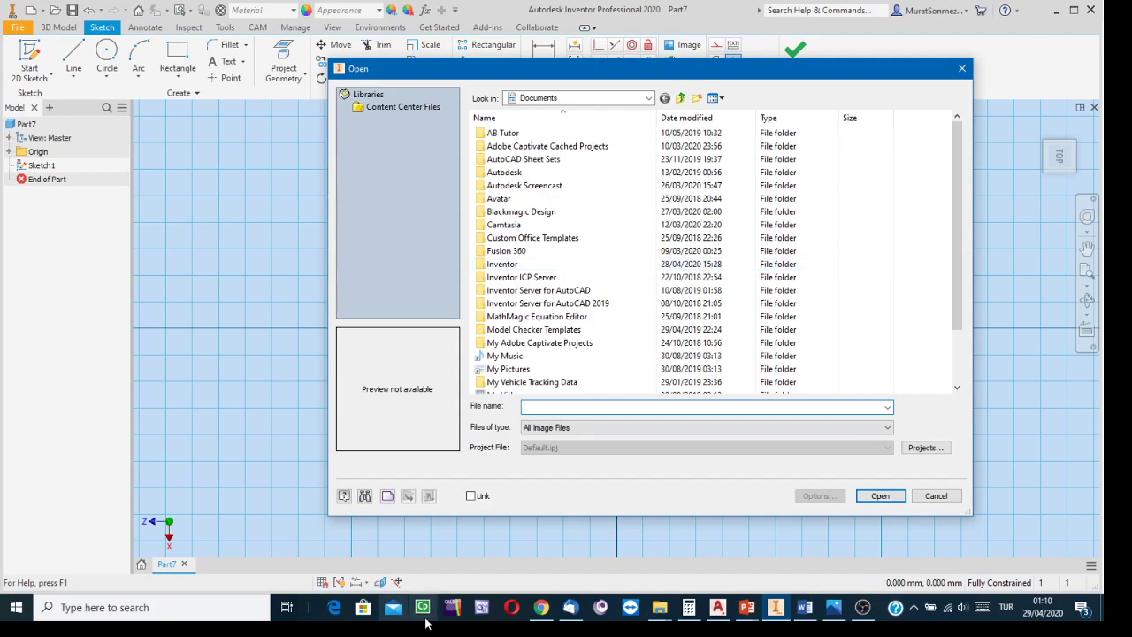
click(540, 607)
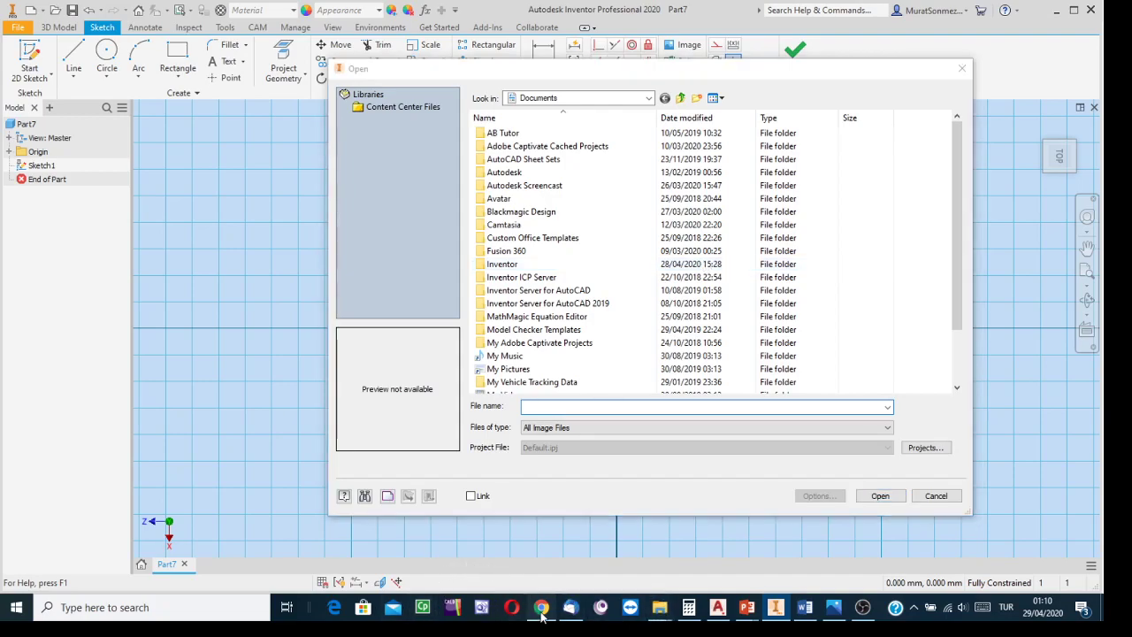
scroll(533, 454, down, 4)
scroll(533, 454, up, 2)
scroll(533, 455, up, 2)
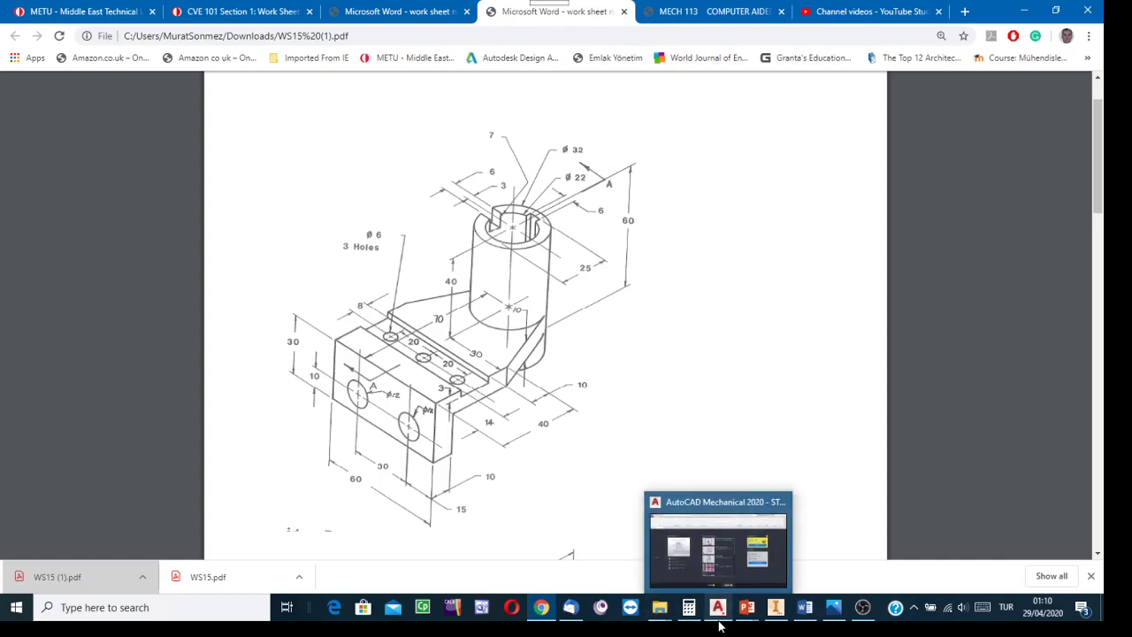
mouse_move(670, 603)
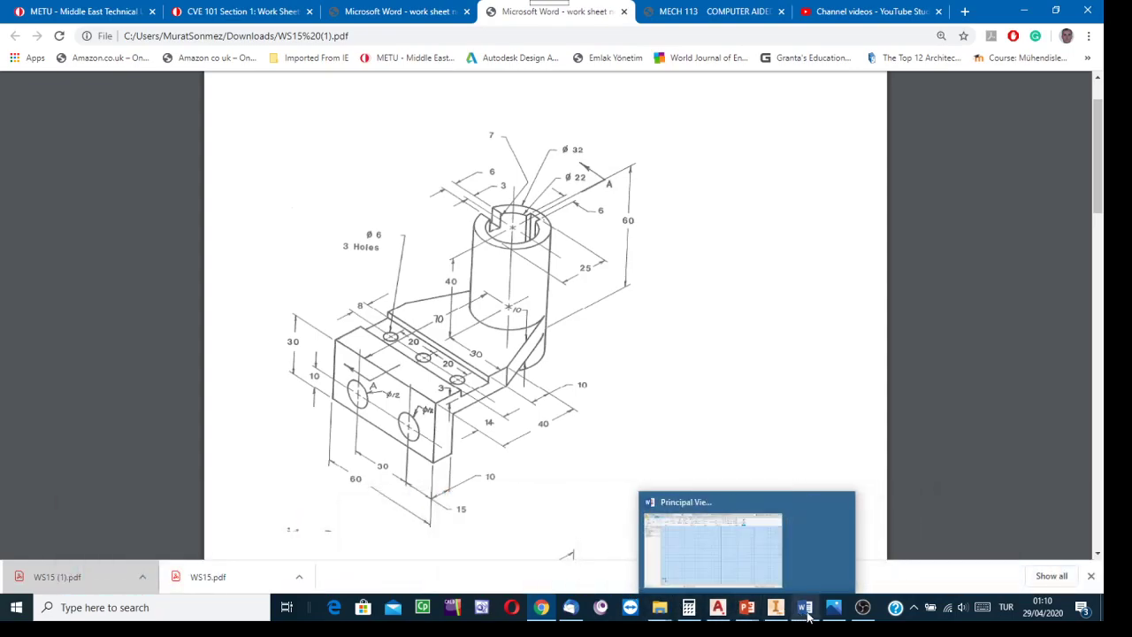
click(765, 563)
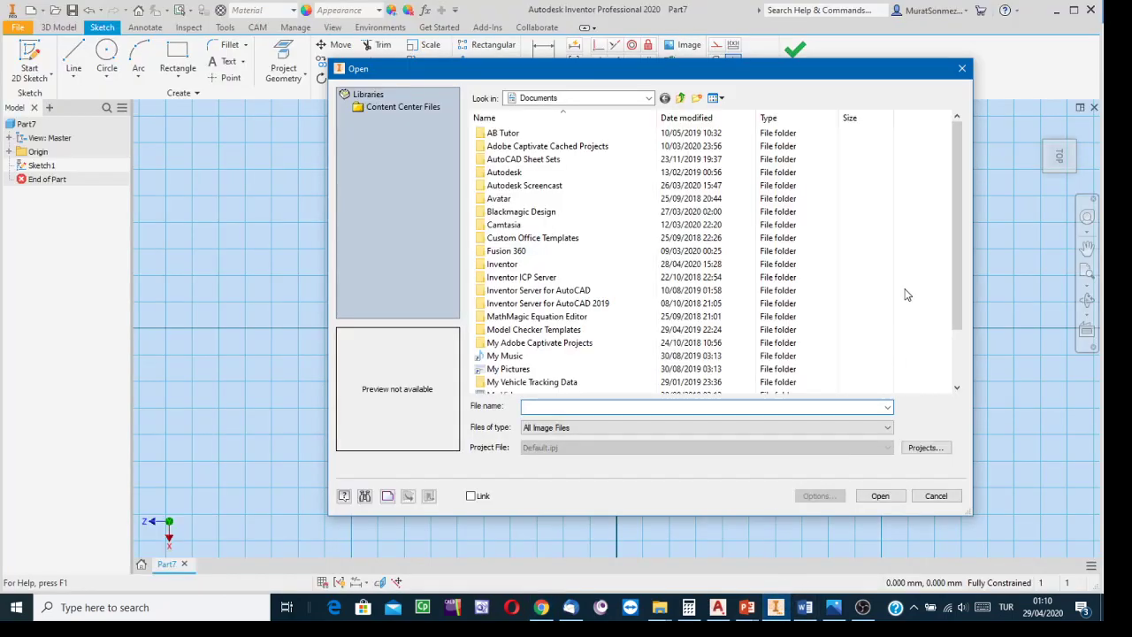
Insert ws15o1.png from DATA (D:) > CVE 101 > 2019-2 > CW into the sketch.
click(650, 98)
click(544, 200)
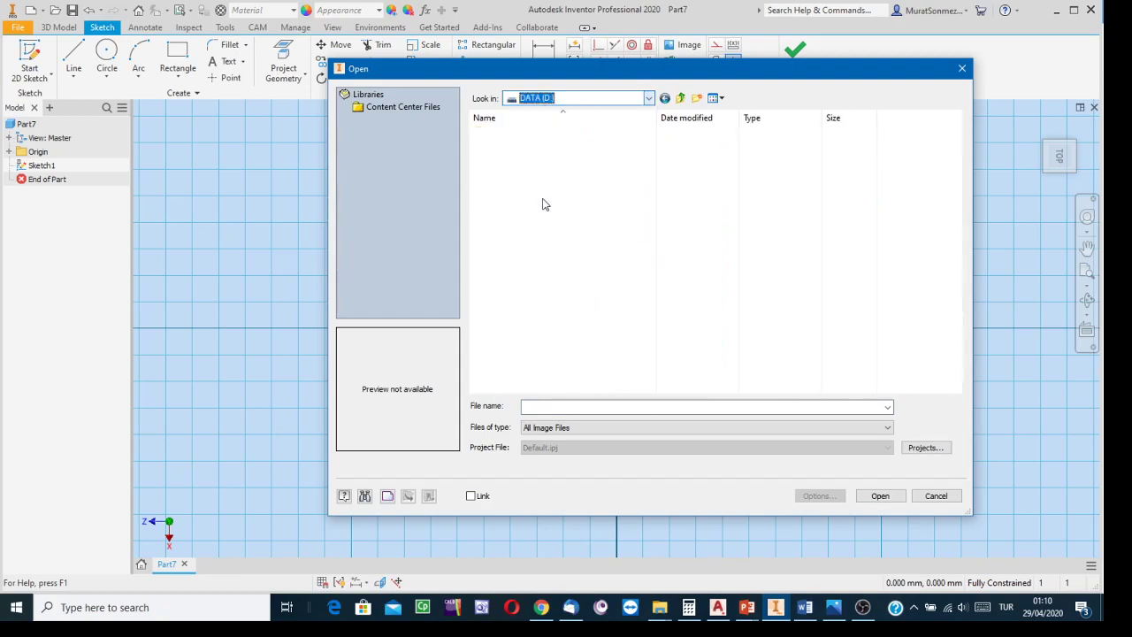
scroll(558, 325, down, 10)
scroll(558, 325, down, 2)
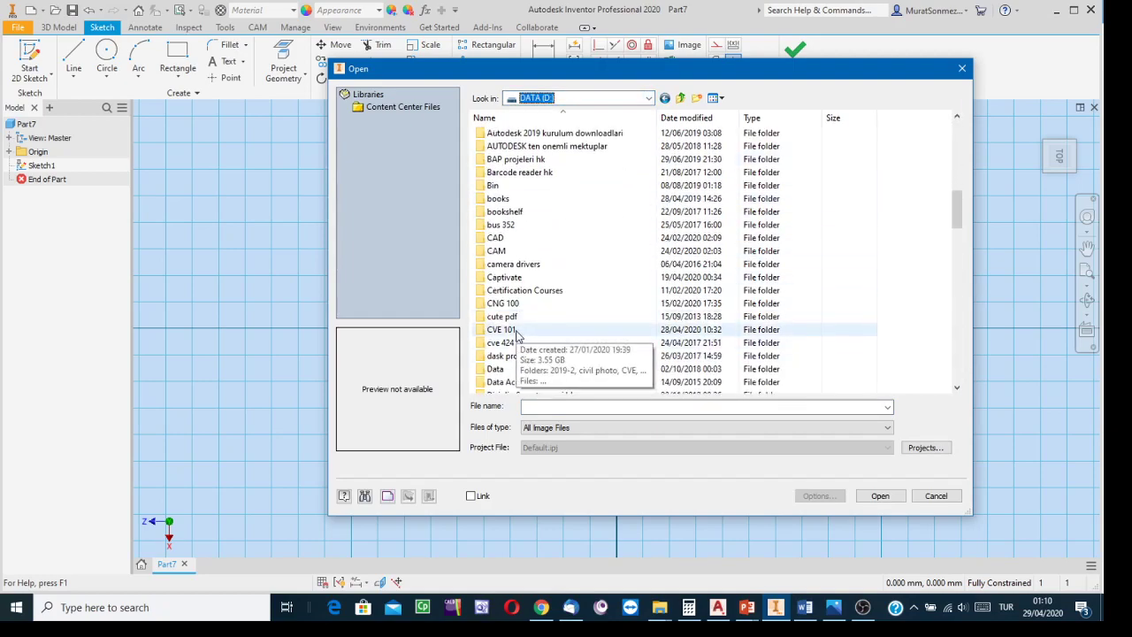
double_click(516, 331)
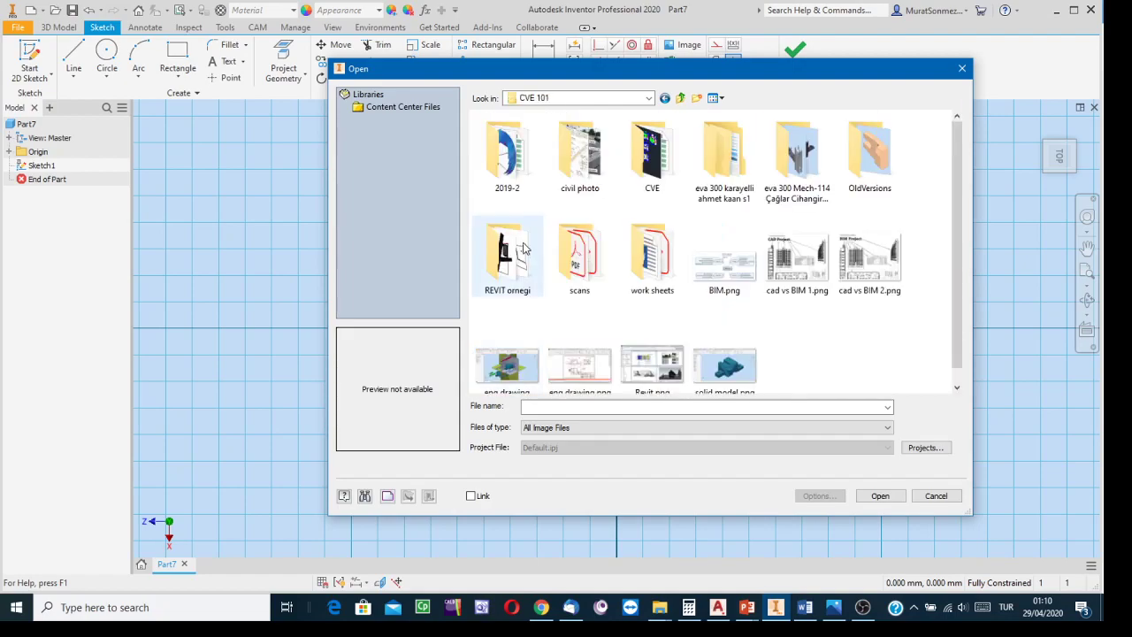
double_click(507, 152)
double_click(499, 162)
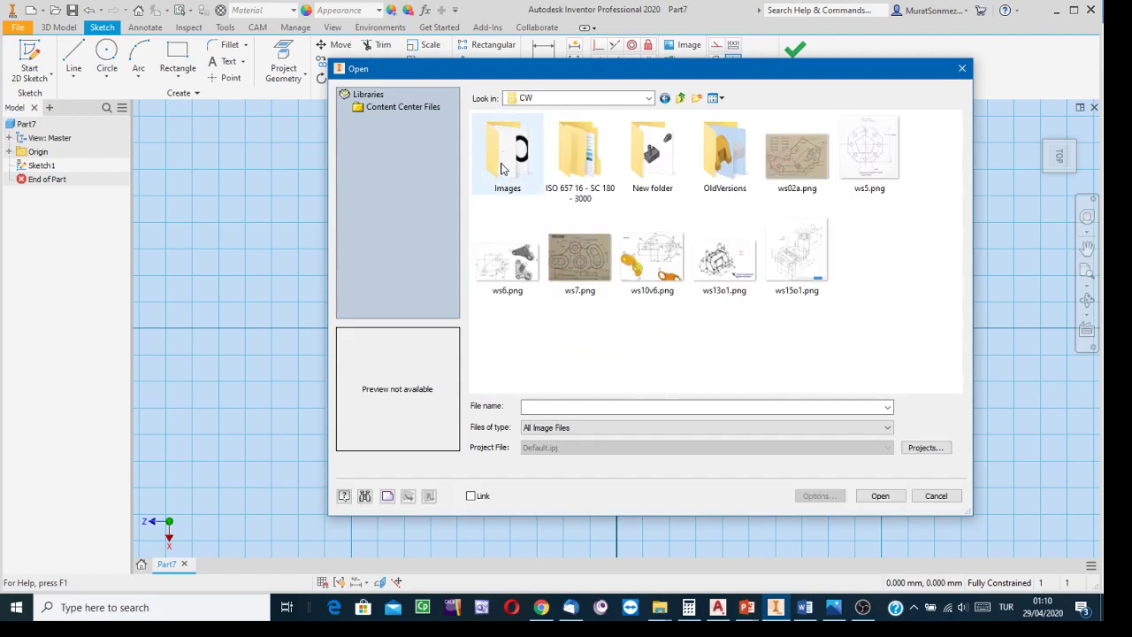
click(802, 263)
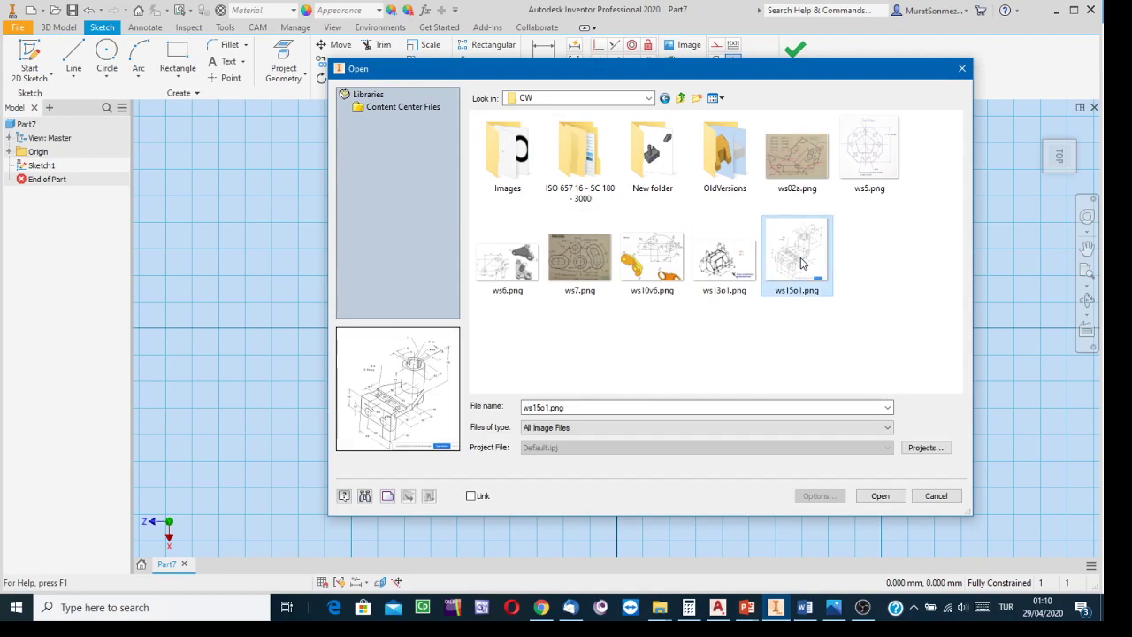
click(880, 495)
scroll(759, 492, up, 10)
mouse_move(759, 493)
middle_down()
mouse_move(747, 478)
mouse_move(464, 416)
middle_up()
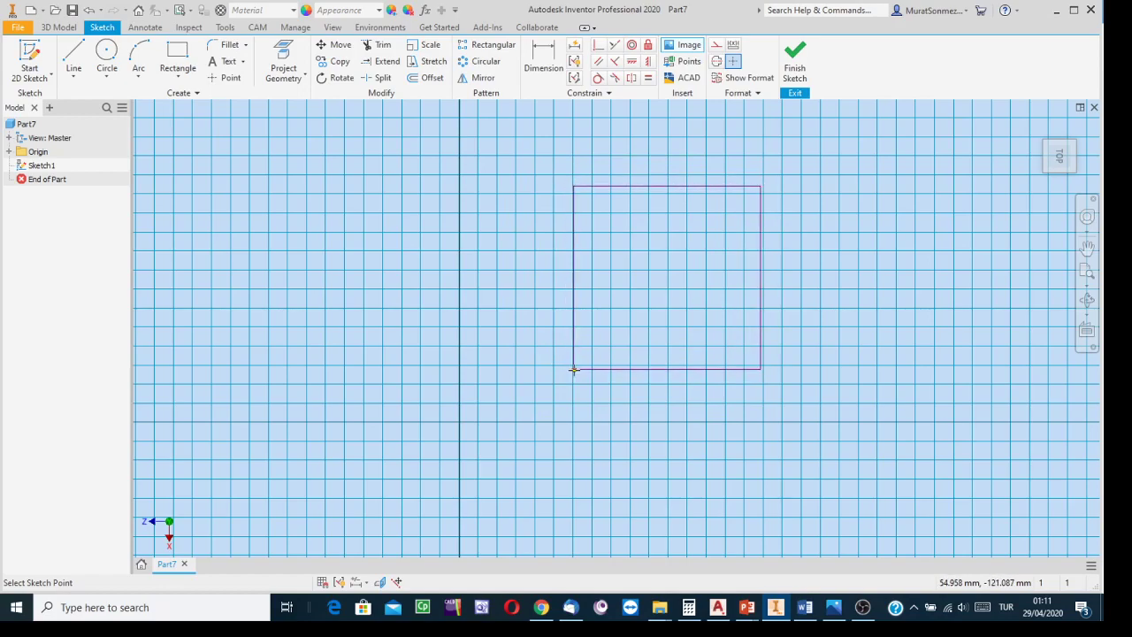
Place the bracket image on Sketch1 as Image1, then compare it with the drawing in Chrome and Photos.
click(566, 352)
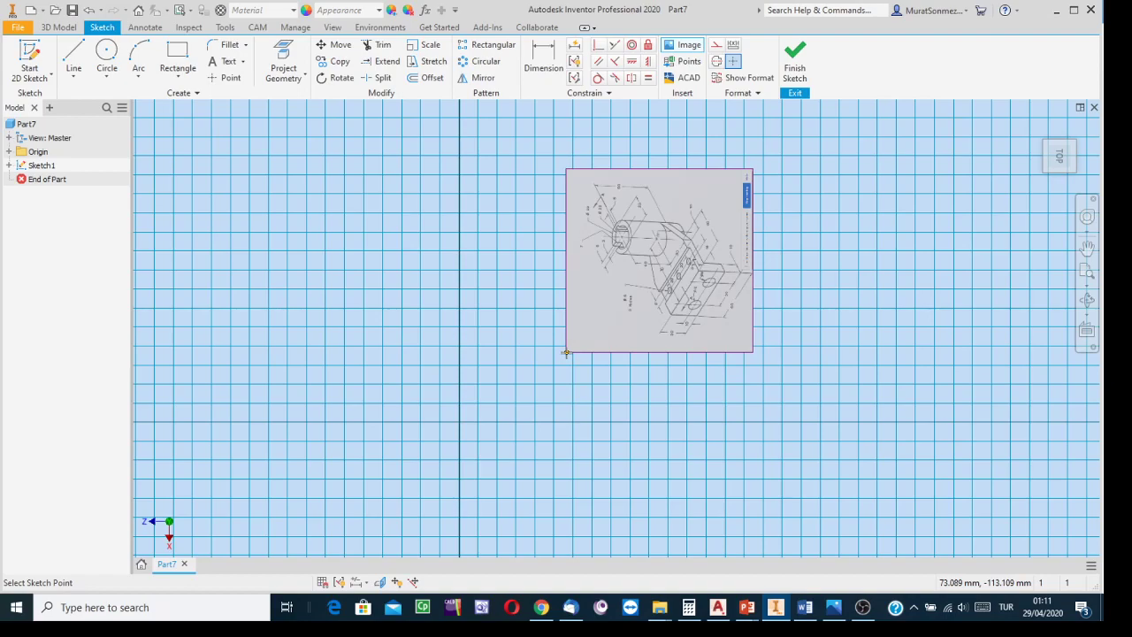
key(Escape)
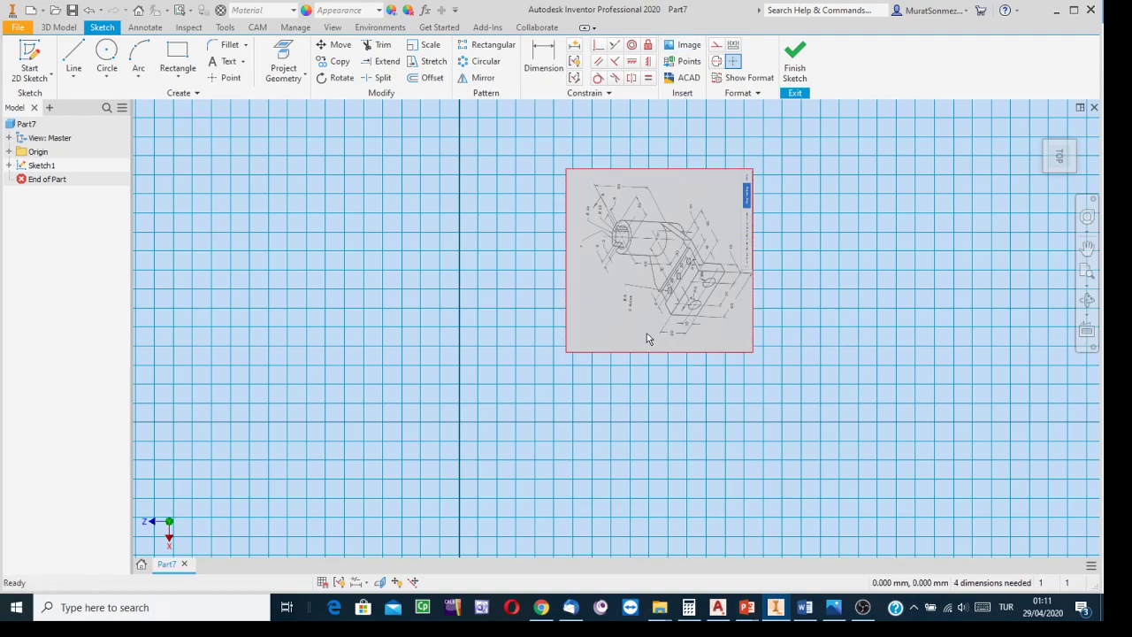
scroll(685, 318, up, 6)
scroll(685, 319, down, 4)
middle_drag(685, 317, 739, 418)
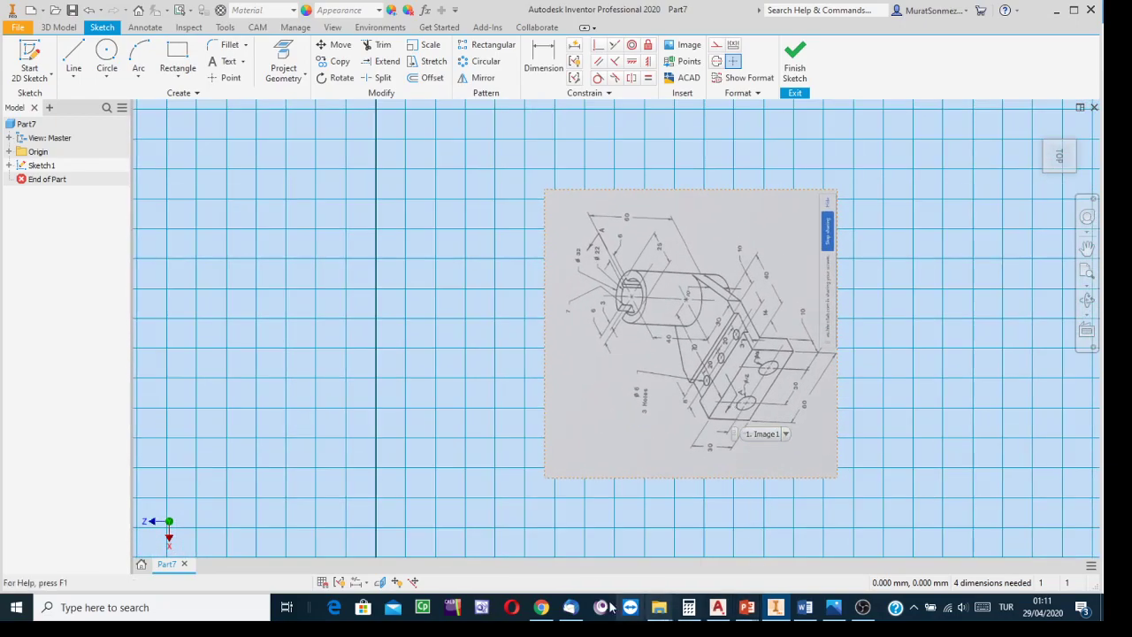
click(540, 608)
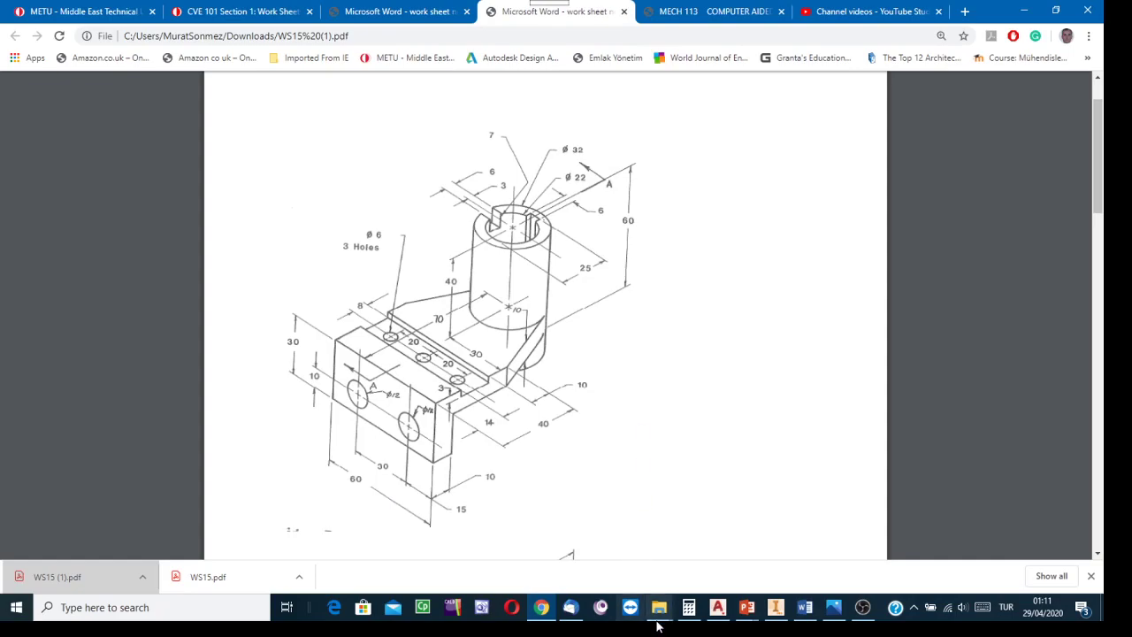
click(832, 609)
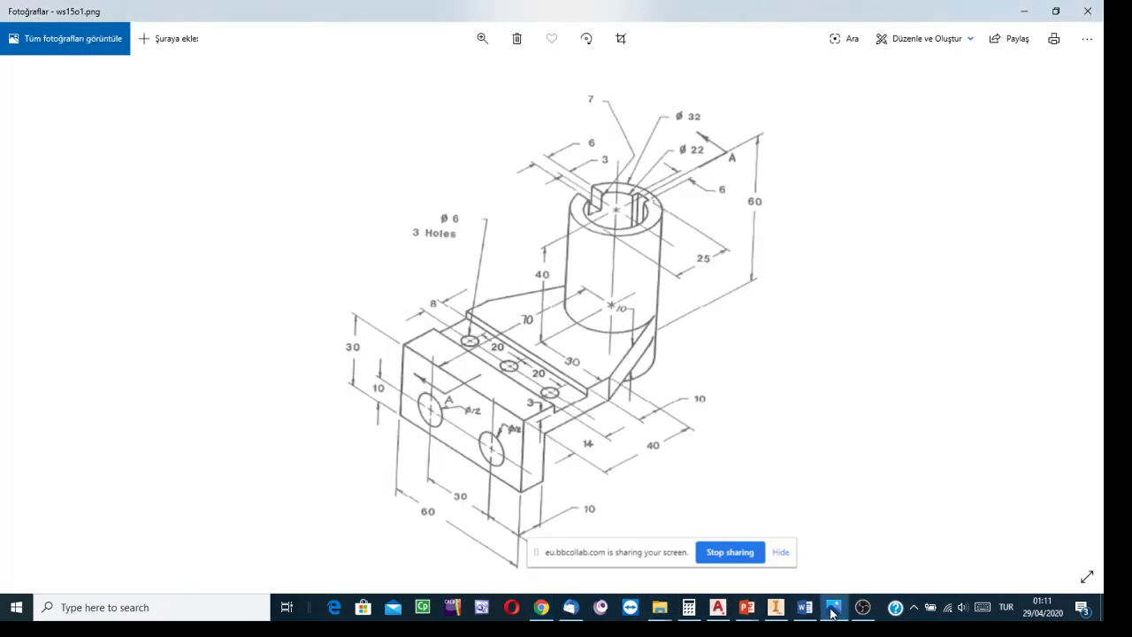
Switch from Photos back to Inventor's Sketch1 with the placed bracket image.
click(773, 608)
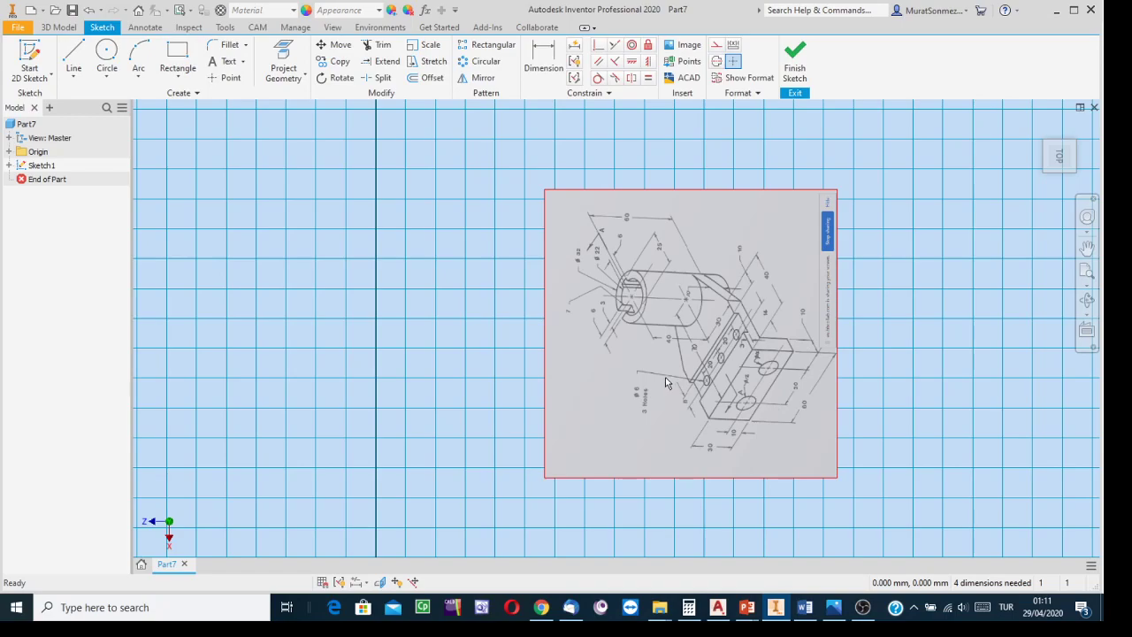
Rotate the view 90° so the bracket reference drawing reads upright, then zoom in.
mouse_move(688, 404)
mouse_move(823, 407)
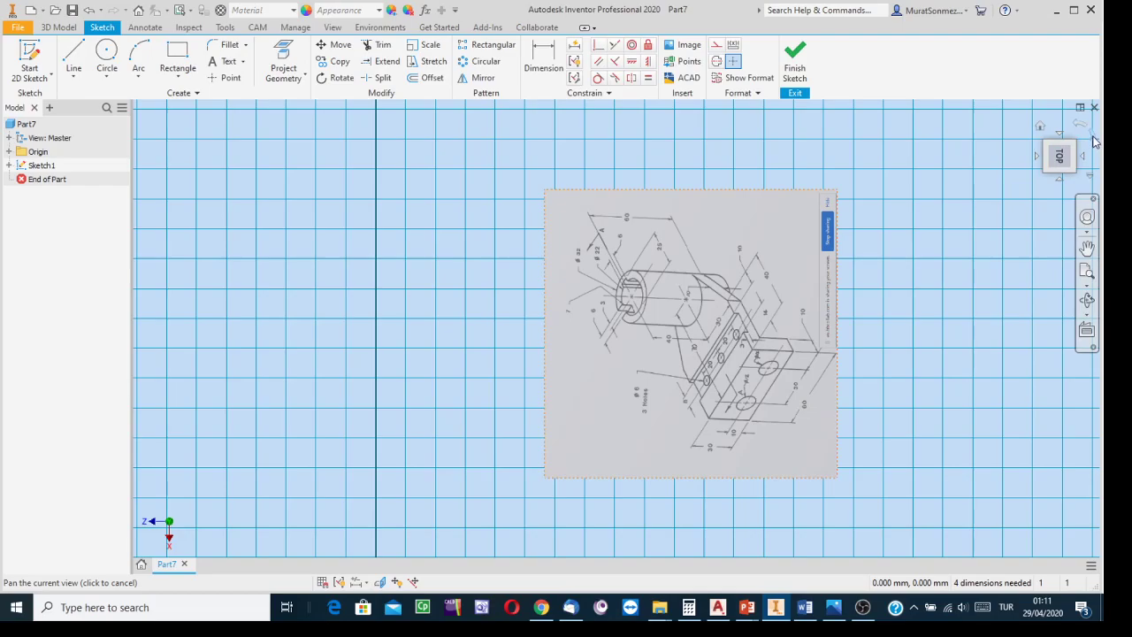
click(1093, 141)
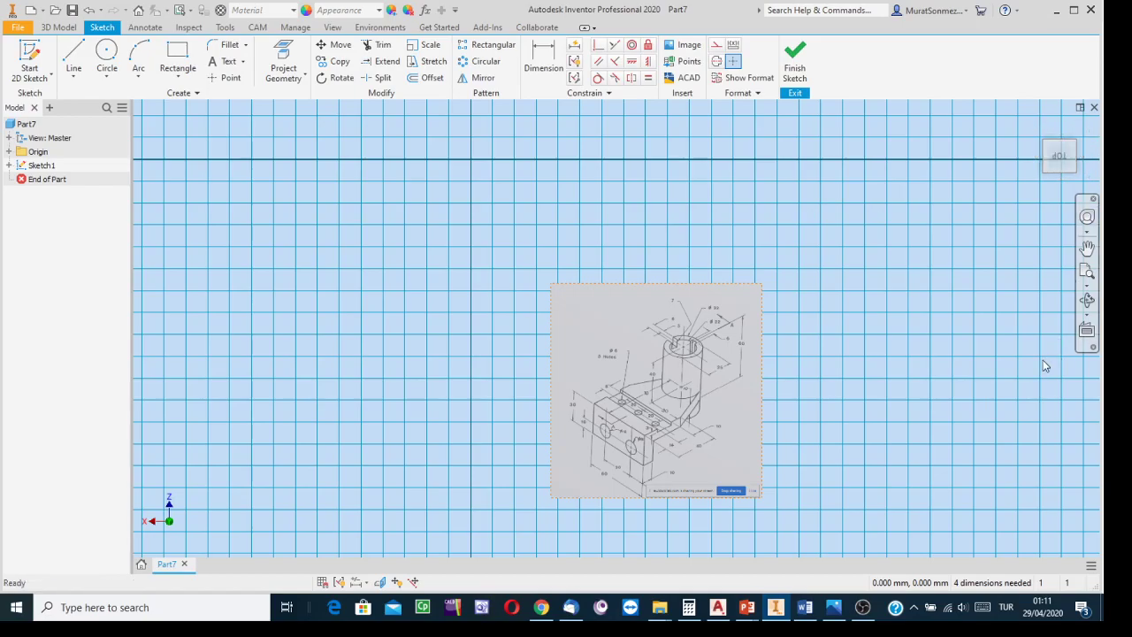
scroll(710, 390, up, 3)
Pan the ws15o1.png reference image over to the right side of the view.
mouse_move(710, 390)
middle_down()
mouse_move(885, 326)
mouse_move(953, 345)
middle_up()
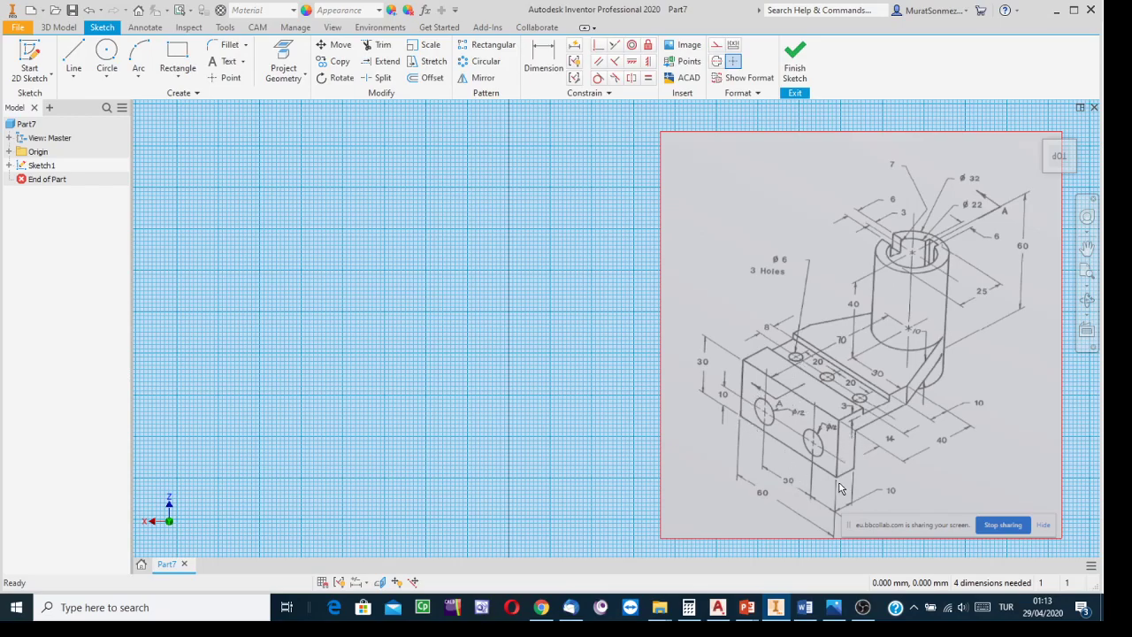
mouse_move(862, 510)
scroll(765, 386, up, 5)
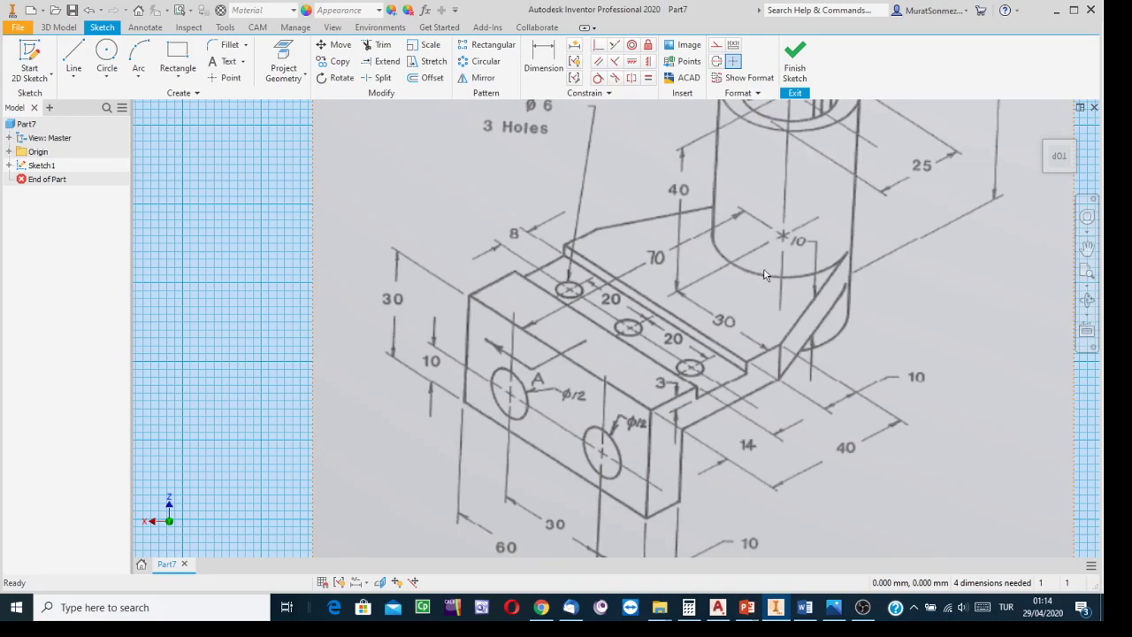
middle_drag(880, 262, 843, 324)
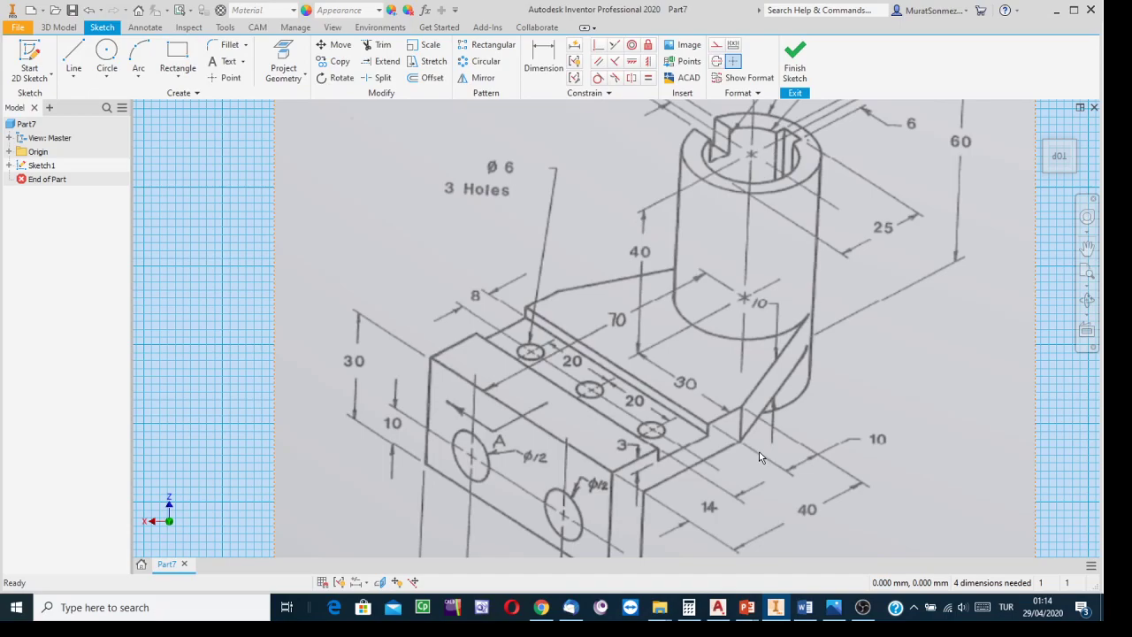
middle_drag(940, 294, 889, 380)
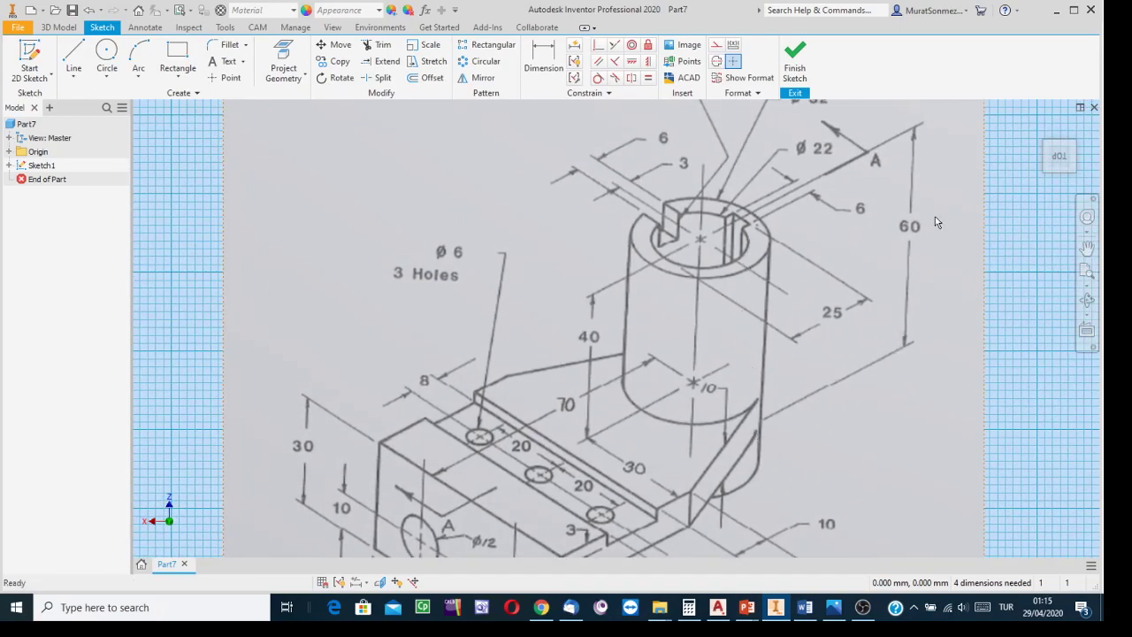
middle_drag(858, 303, 897, 245)
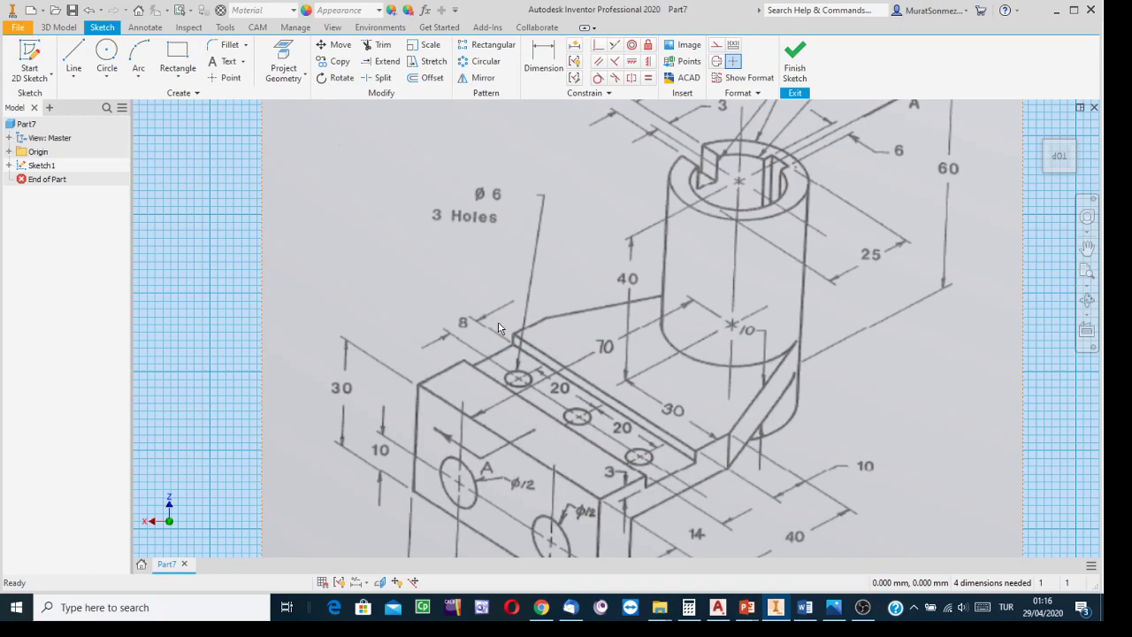
mouse_move(521, 350)
scroll(862, 390, down, 3)
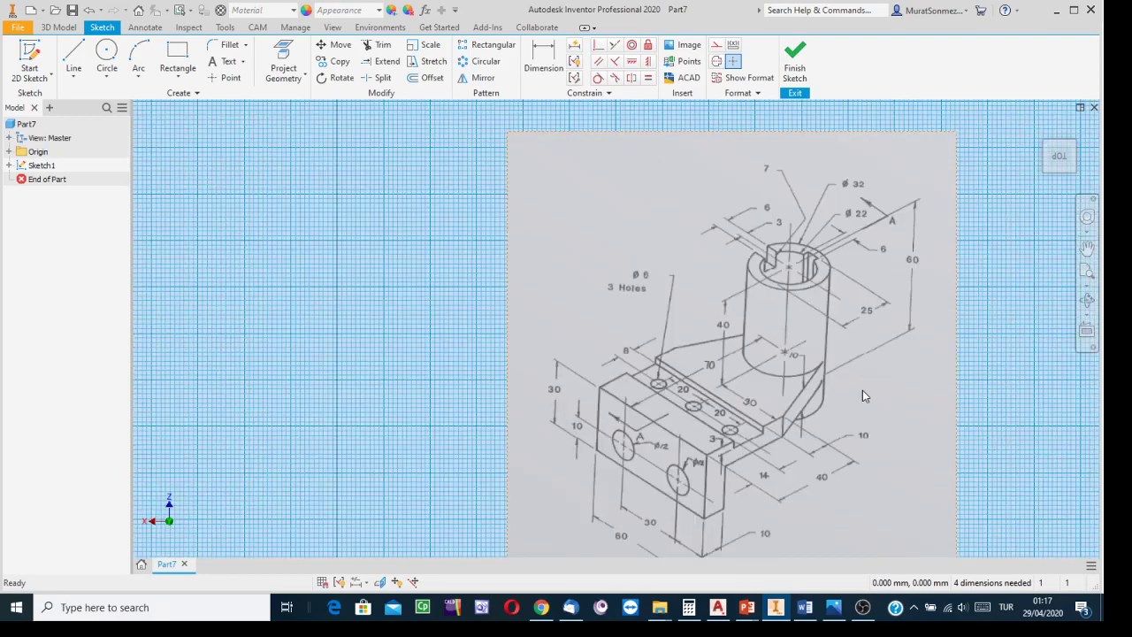
mouse_move(870, 385)
middle_down()
mouse_move(964, 322)
mouse_move(769, 416)
middle_up()
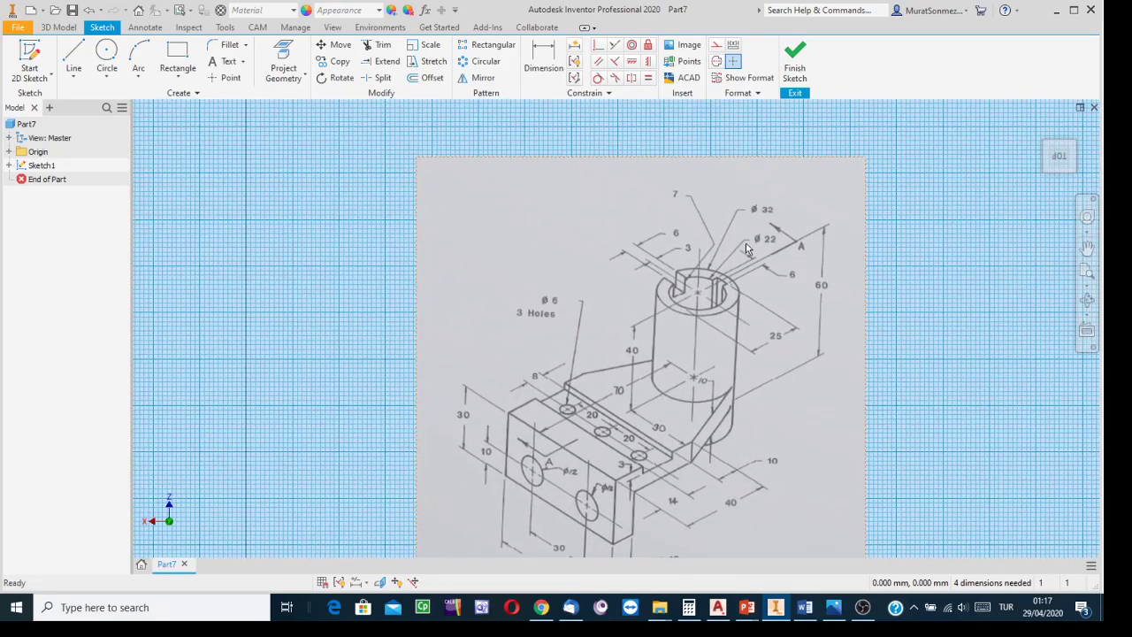
scroll(746, 242, up, 5)
scroll(663, 259, down, 2)
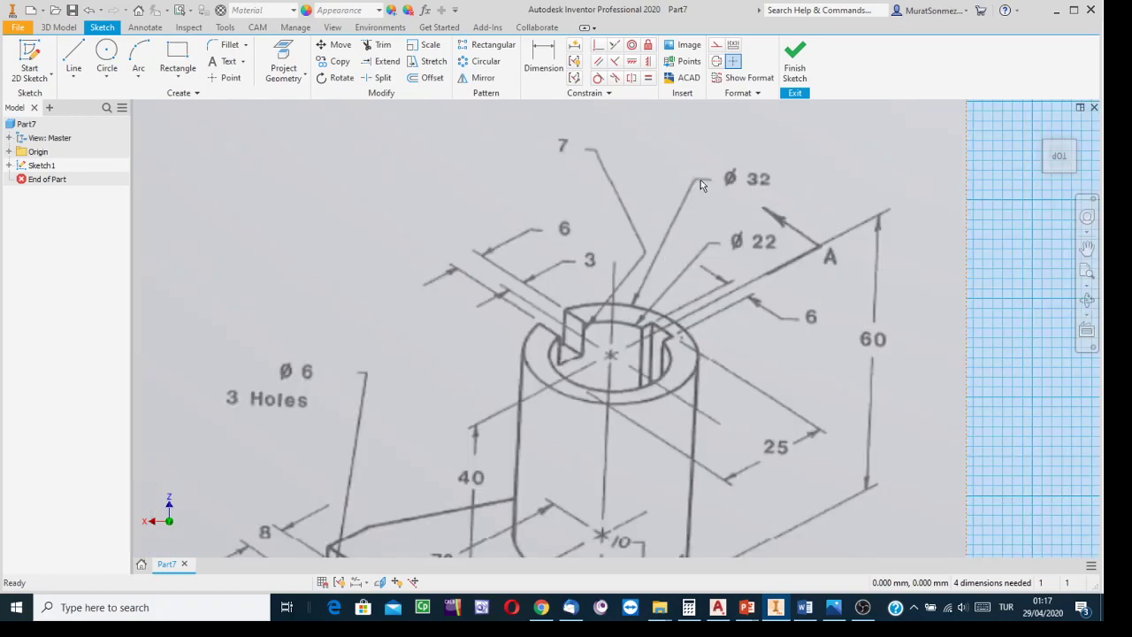
middle_drag(693, 285, 842, 158)
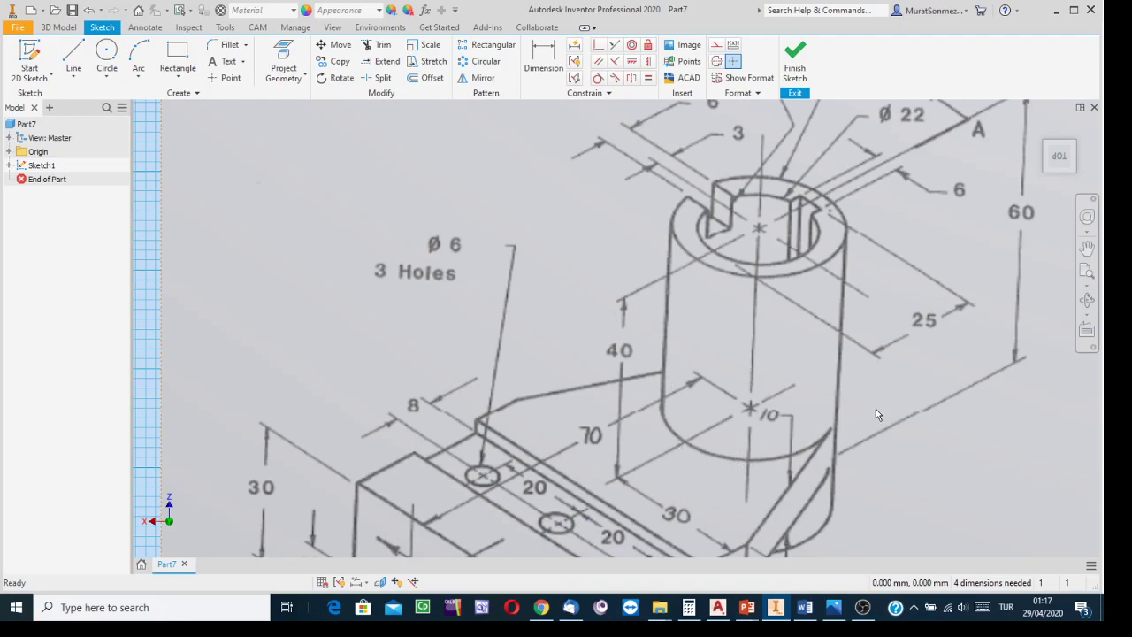
scroll(876, 409, up, 3)
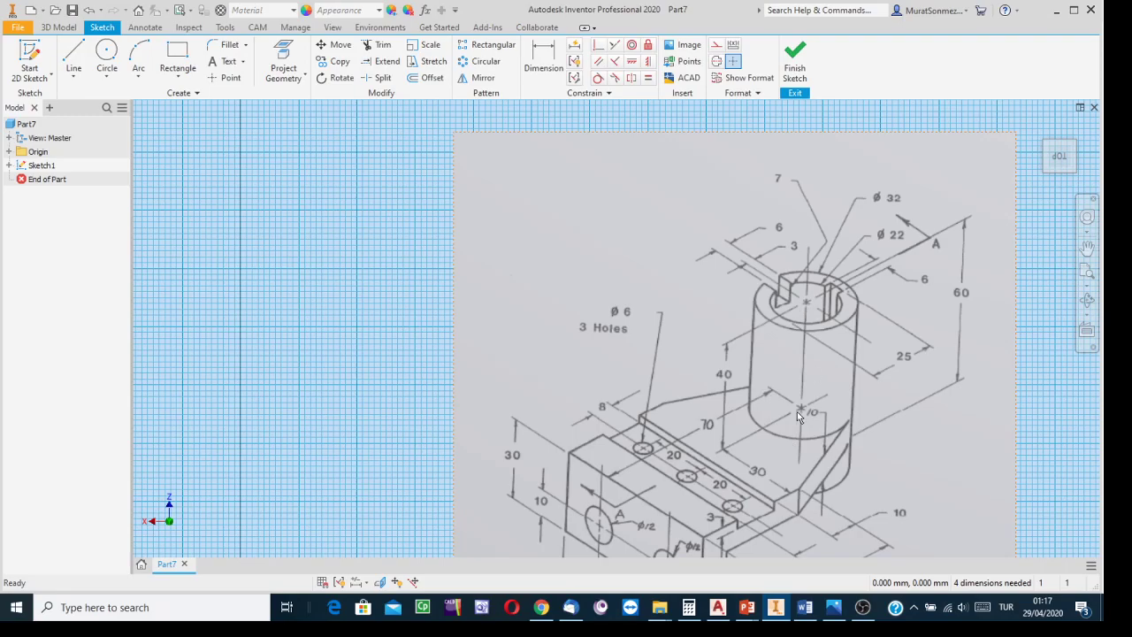
mouse_move(312, 365)
middle_down()
mouse_move(475, 310)
mouse_move(594, 312)
middle_up()
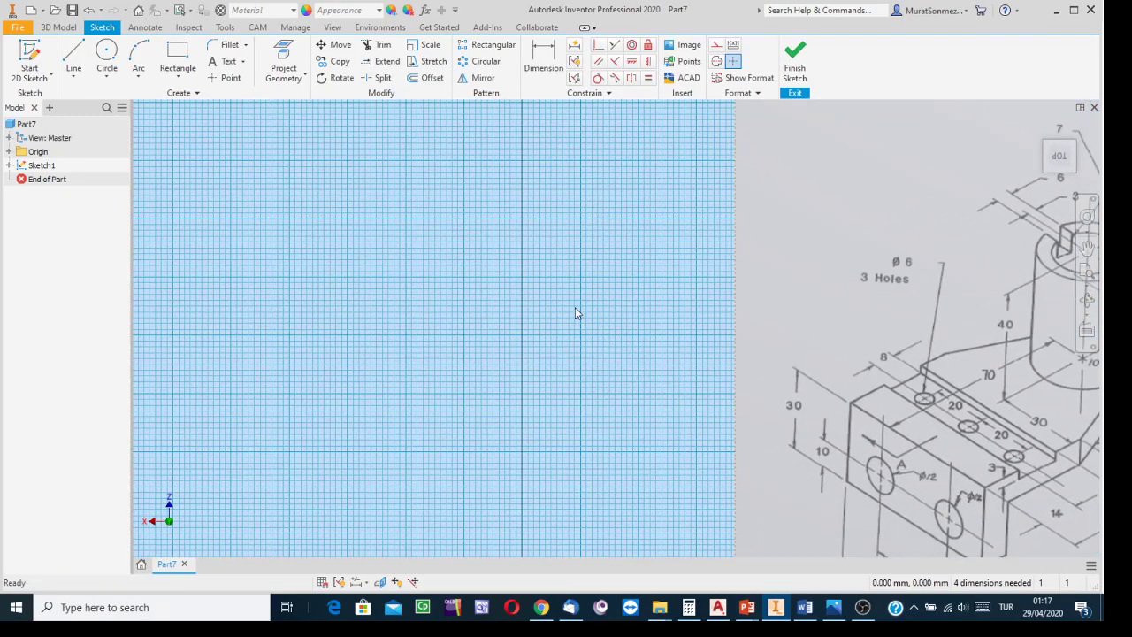
Draw a center-point circle about 60 mm across on the empty grid.
click(107, 50)
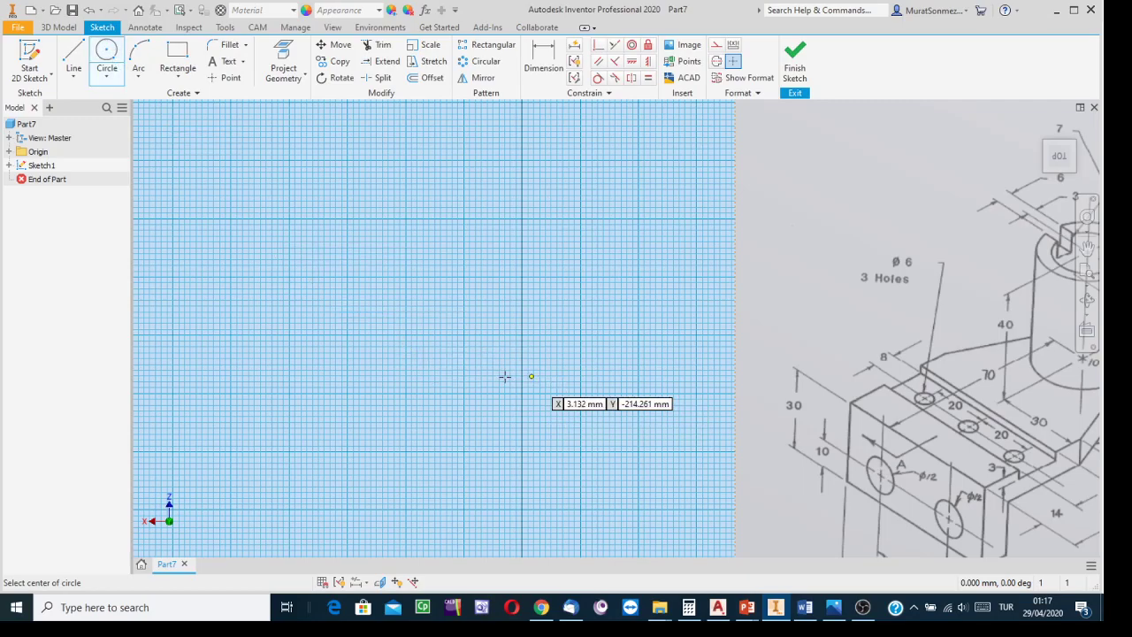
click(469, 376)
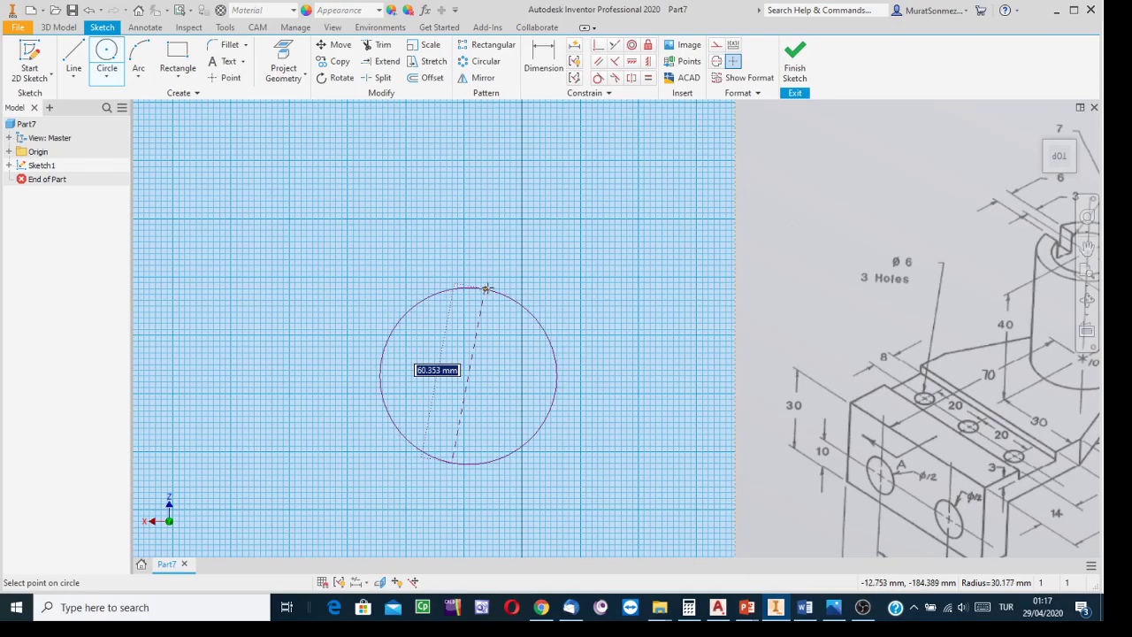
click(492, 283)
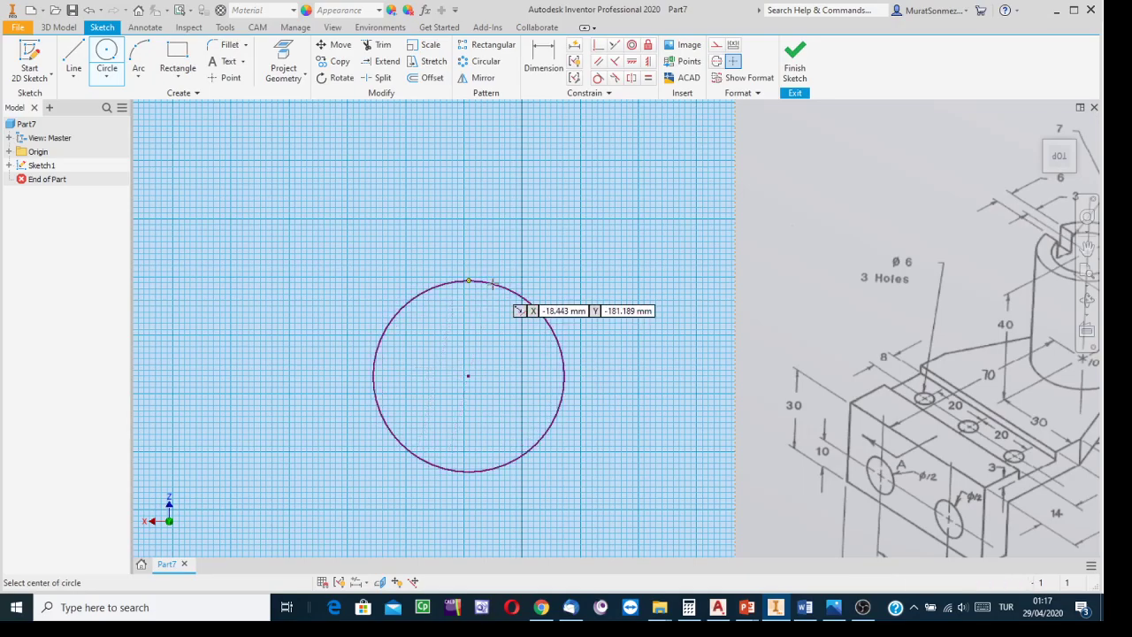
Set the circle's diameter dimension to 32 mm and recentre the view on it.
click(553, 56)
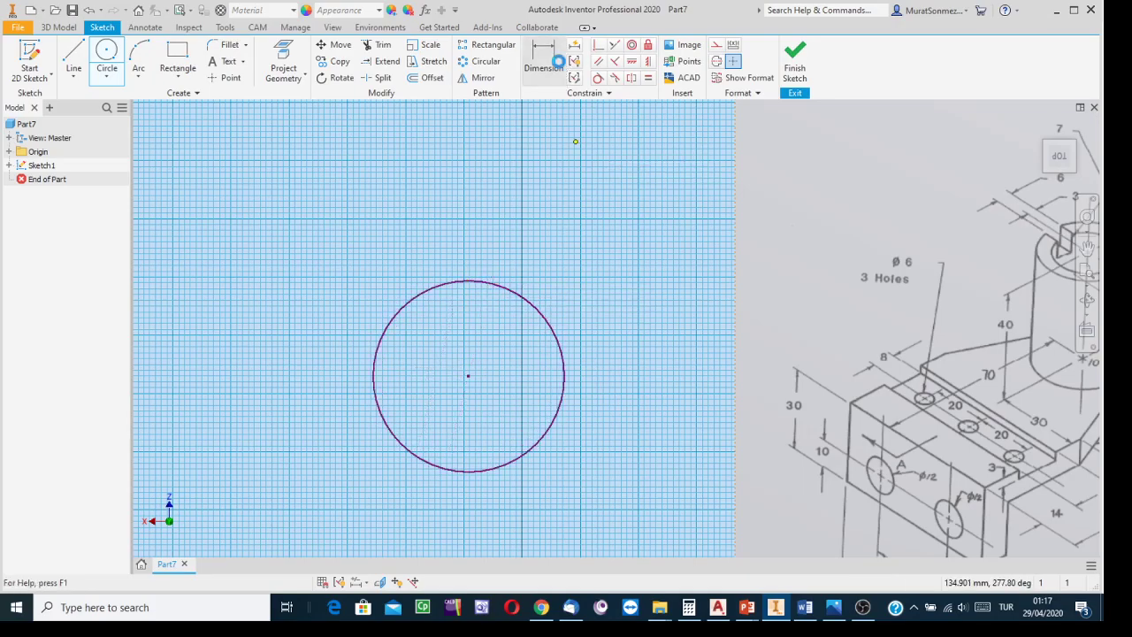
click(527, 302)
click(563, 256)
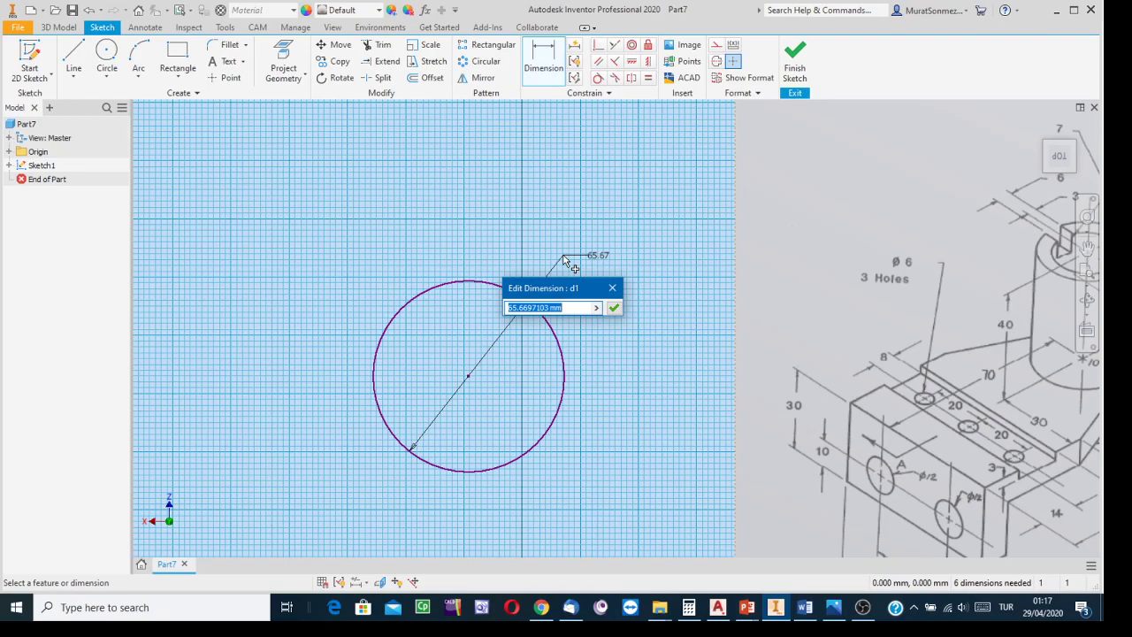
text(32)
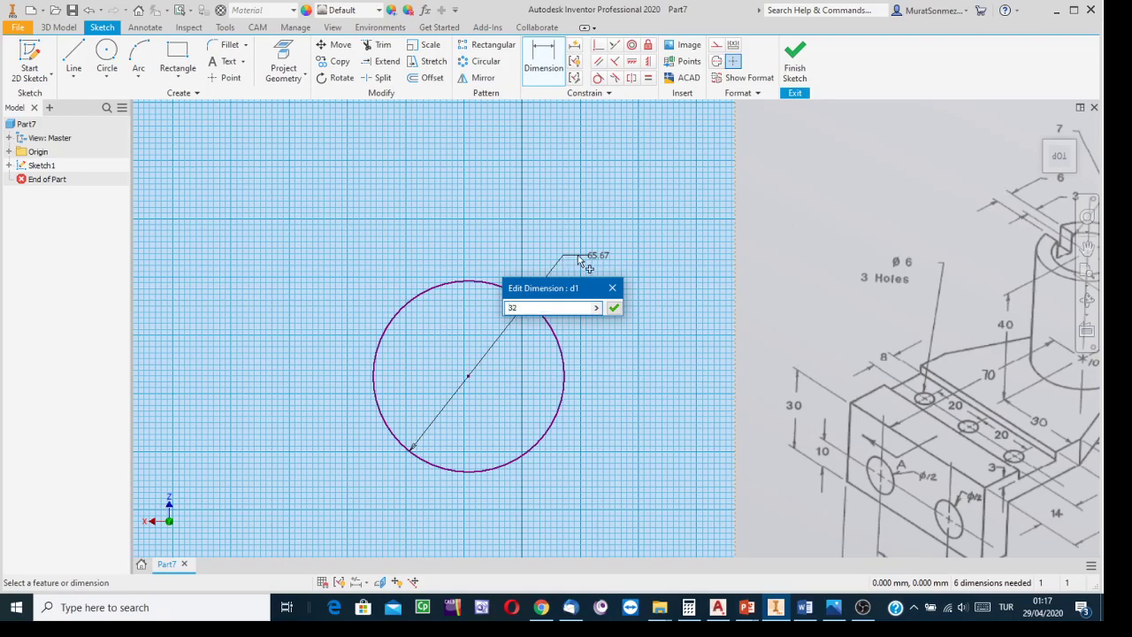
mouse_move(679, 333)
middle_down()
mouse_move(424, 384)
mouse_move(599, 349)
mouse_move(509, 364)
middle_up()
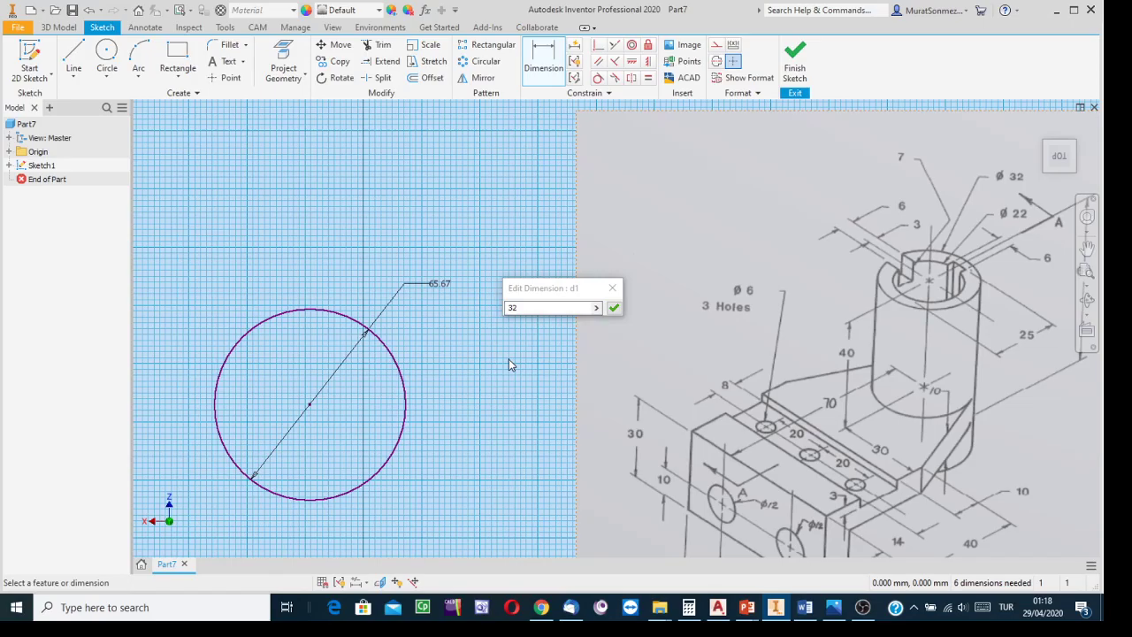
click(614, 307)
mouse_move(422, 425)
middle_down()
mouse_move(429, 404)
mouse_move(552, 357)
middle_up()
scroll(690, 380, up, 4)
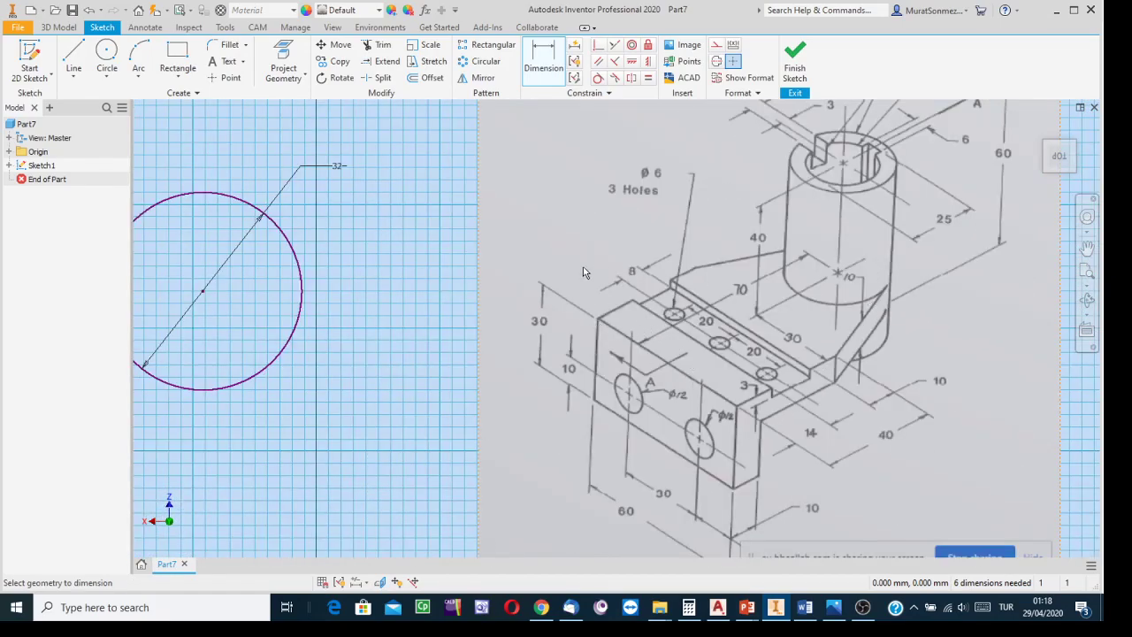
mouse_move(442, 291)
middle_down()
mouse_move(682, 300)
mouse_move(725, 344)
middle_up()
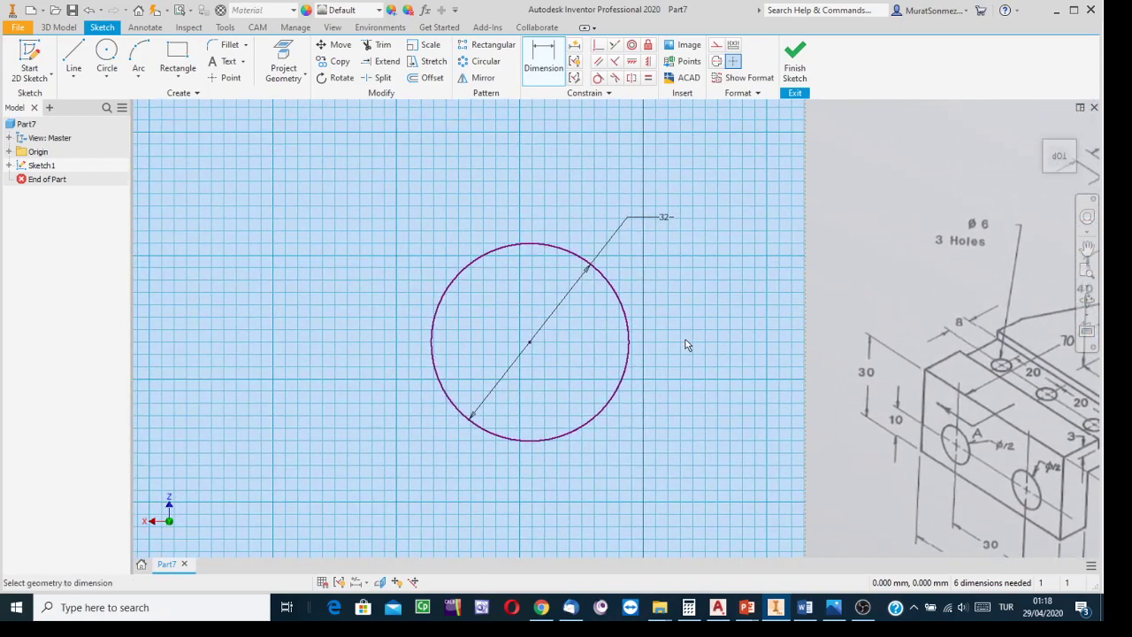
scroll(685, 336, down, 2)
Draw a five-line open outline around the circle, with slanted lines above and below it.
click(72, 53)
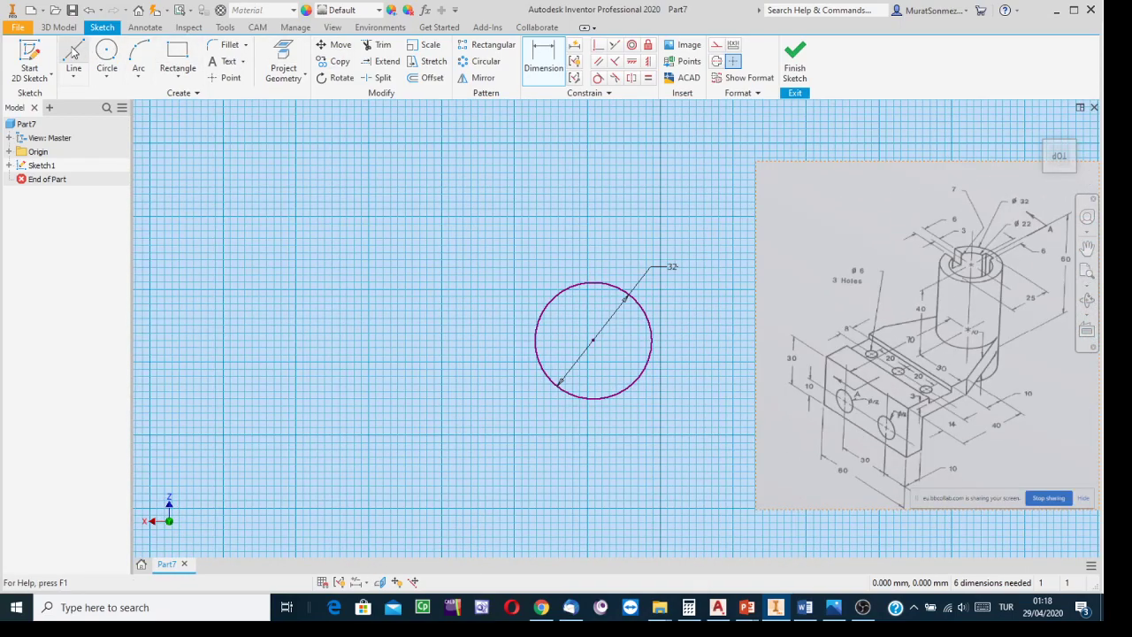
click(701, 290)
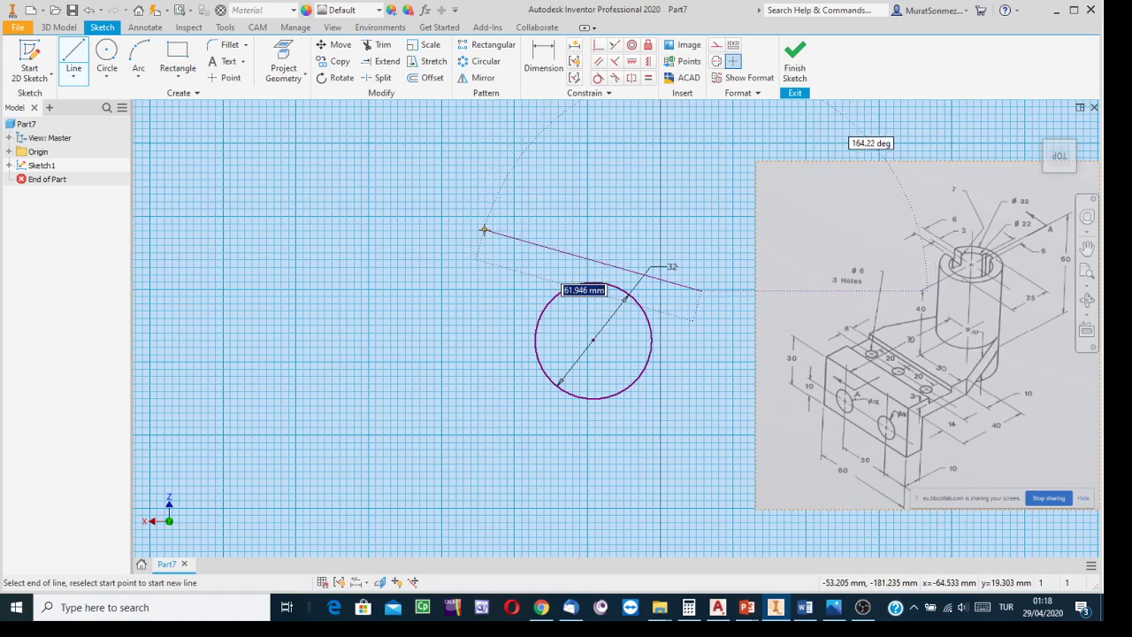
click(461, 217)
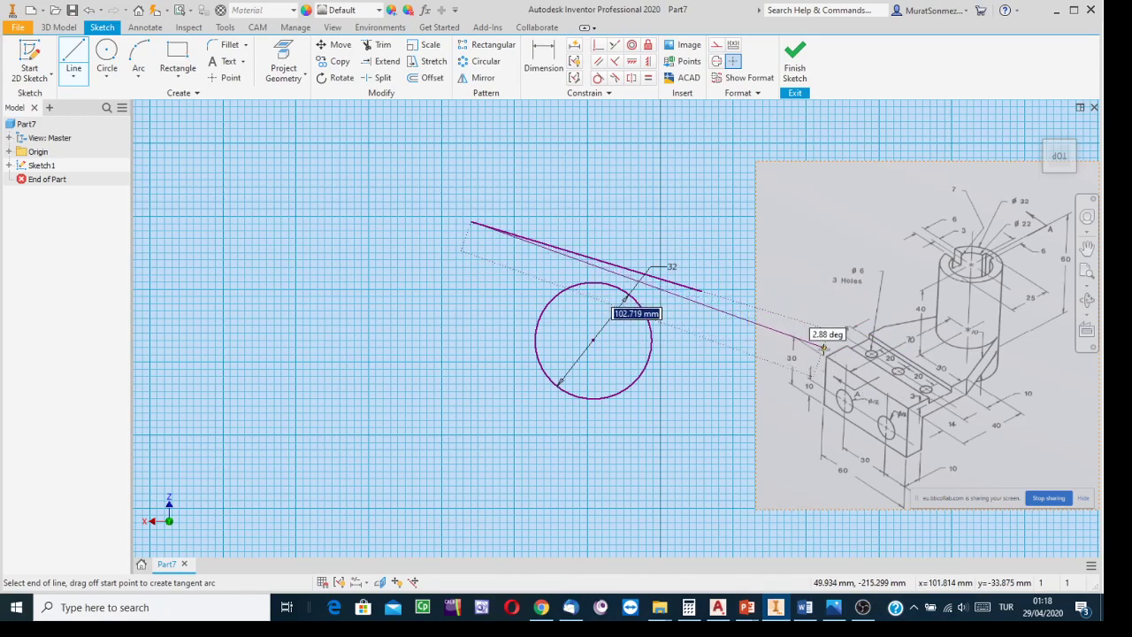
click(322, 235)
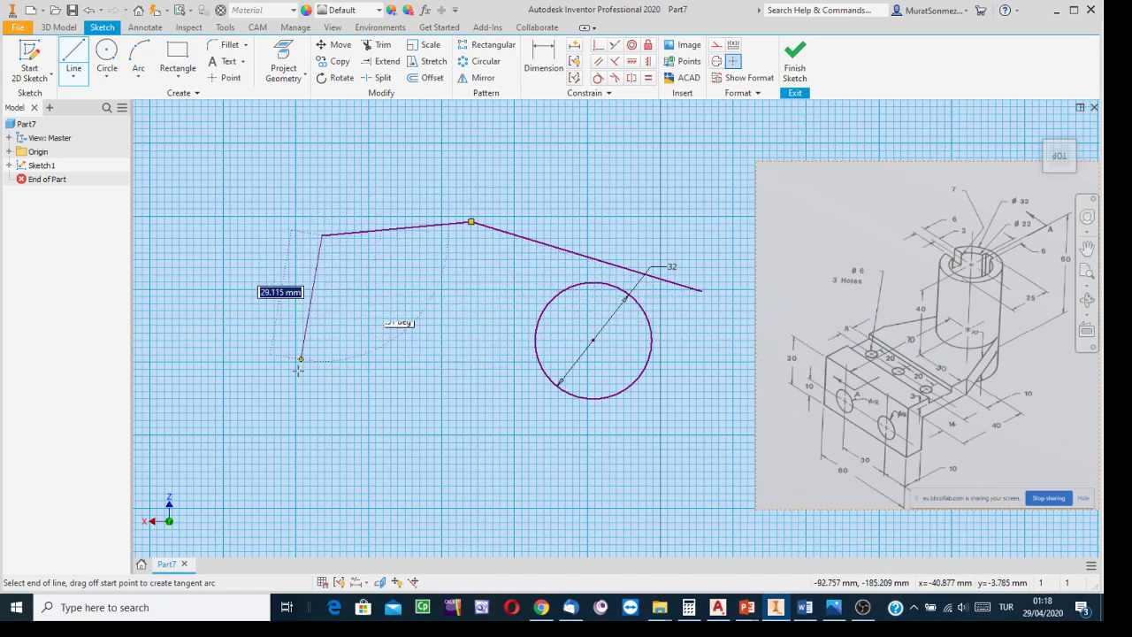
click(285, 466)
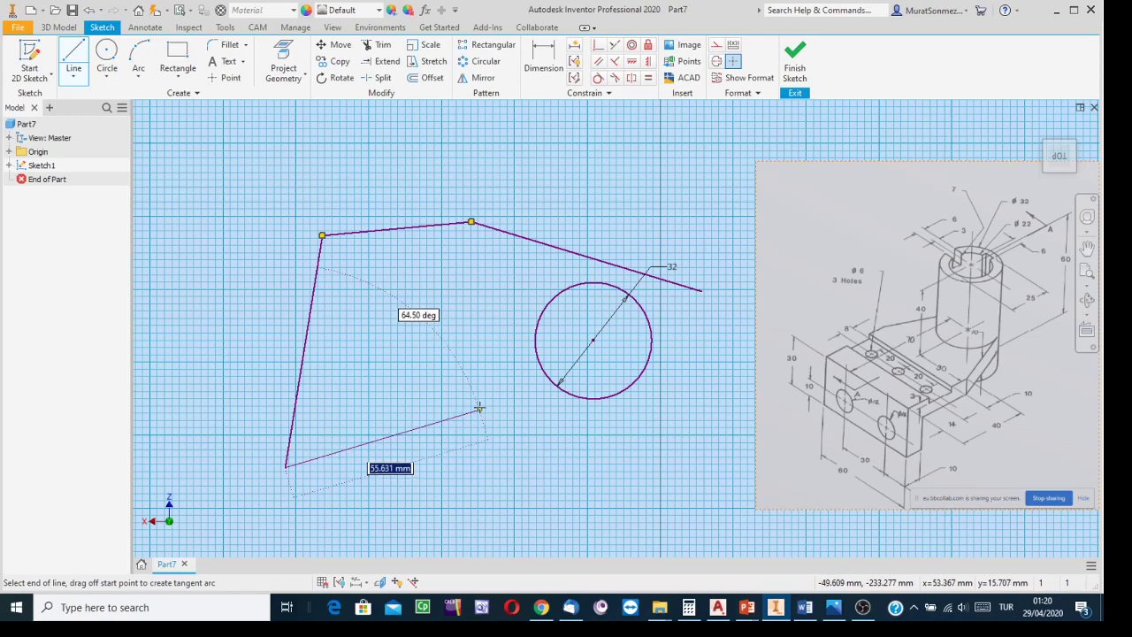
click(489, 505)
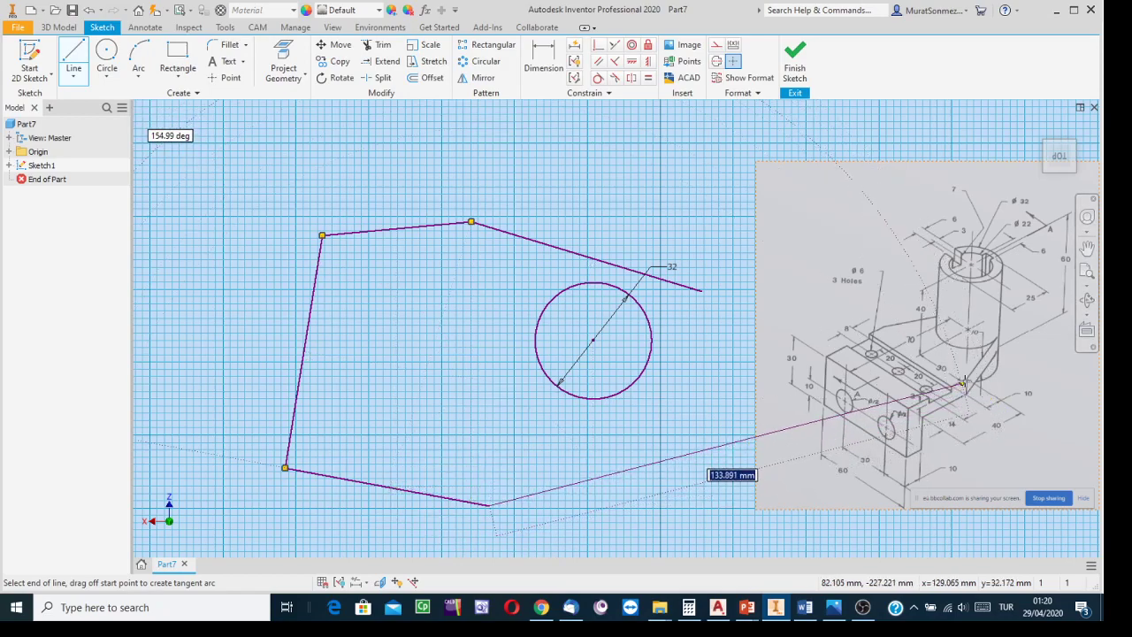
click(726, 387)
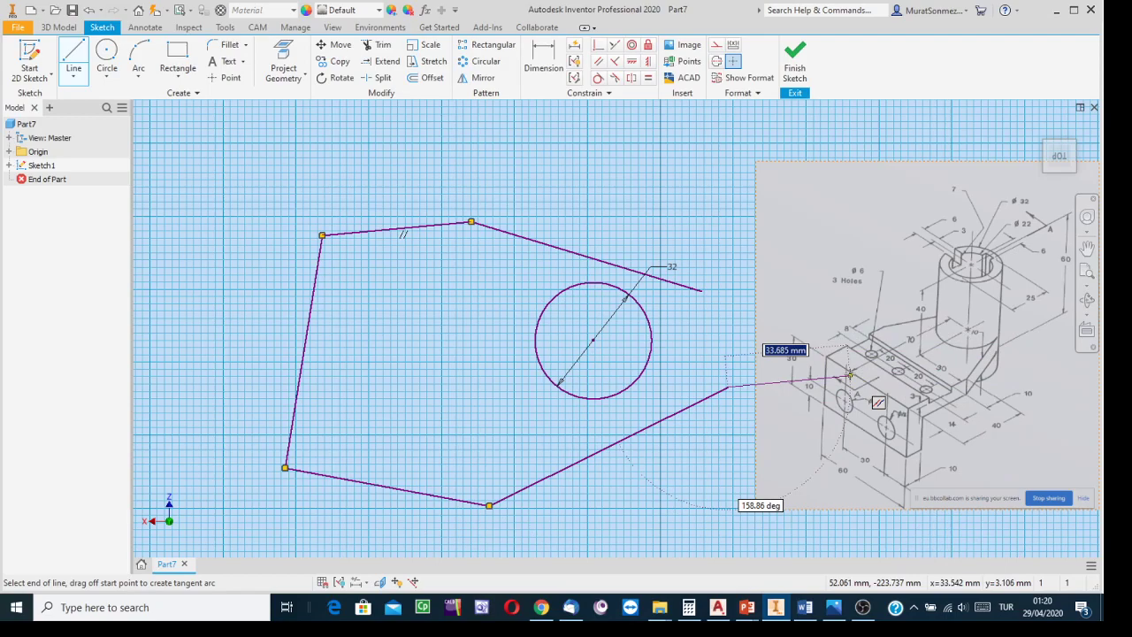
key(Escape)
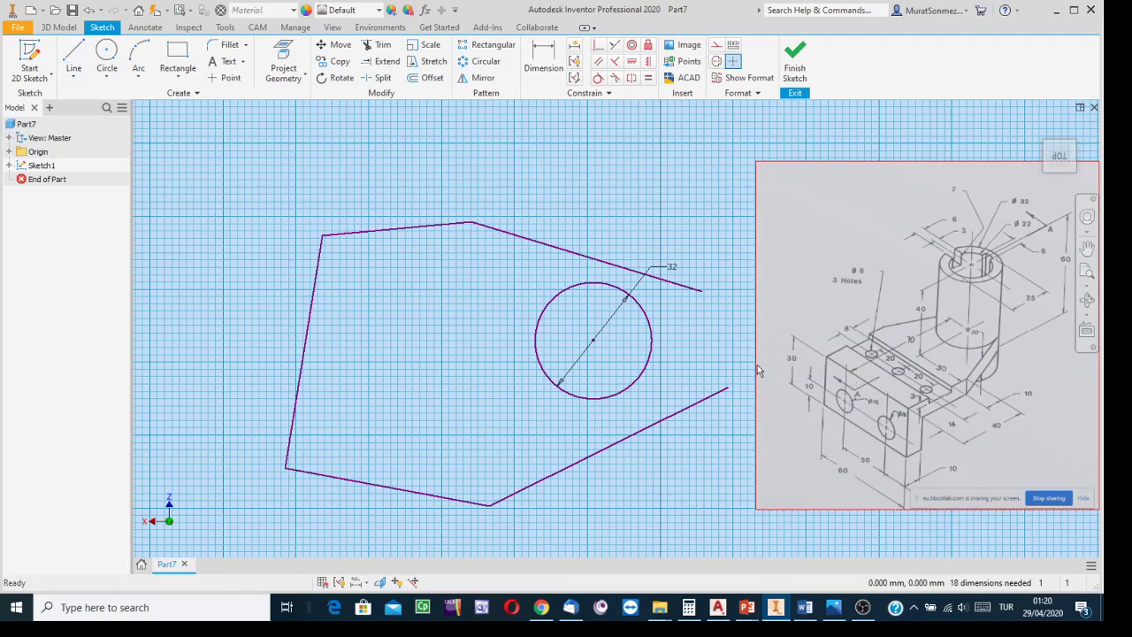
Constrain the outline's left edge to be vertical.
click(646, 62)
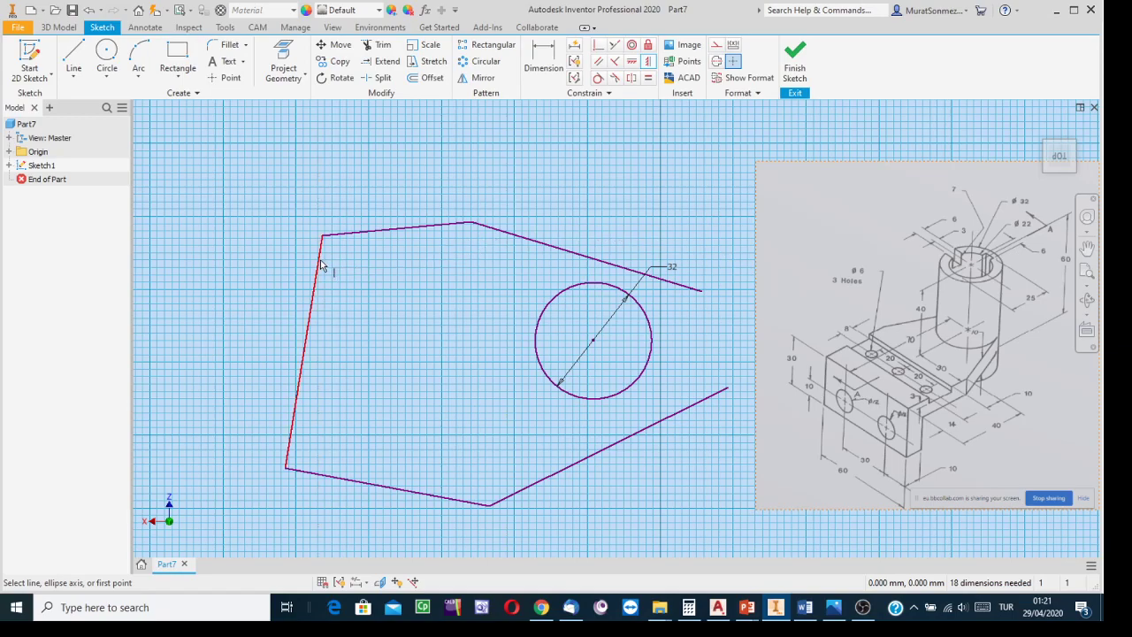
click(649, 61)
click(313, 301)
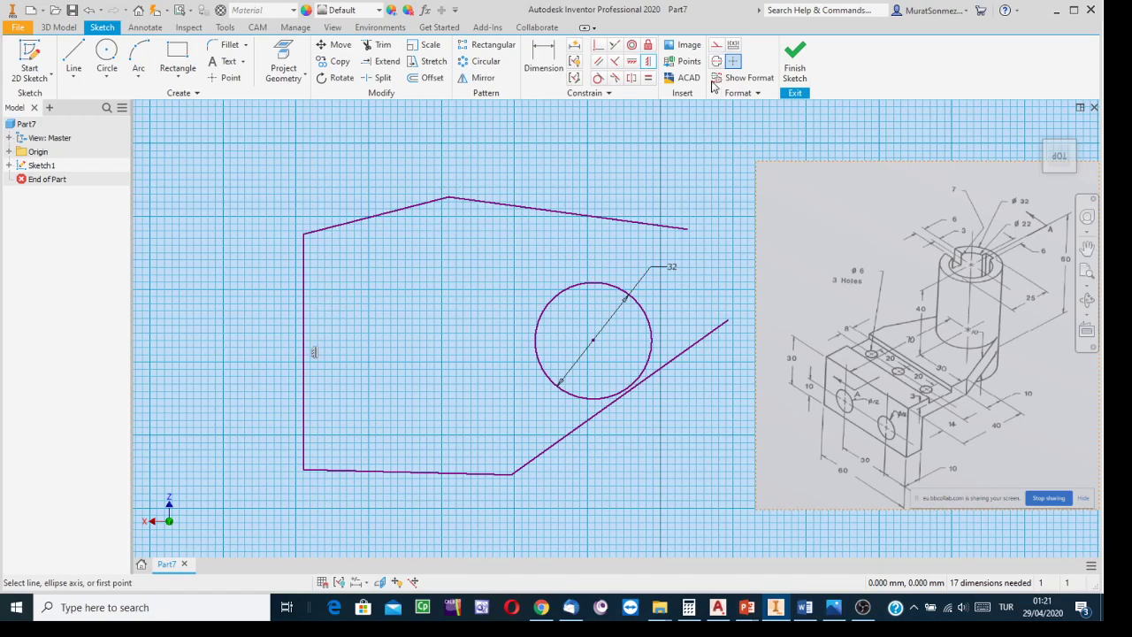
Make the top and bottom edges perpendicular to the left edge.
click(633, 64)
click(615, 64)
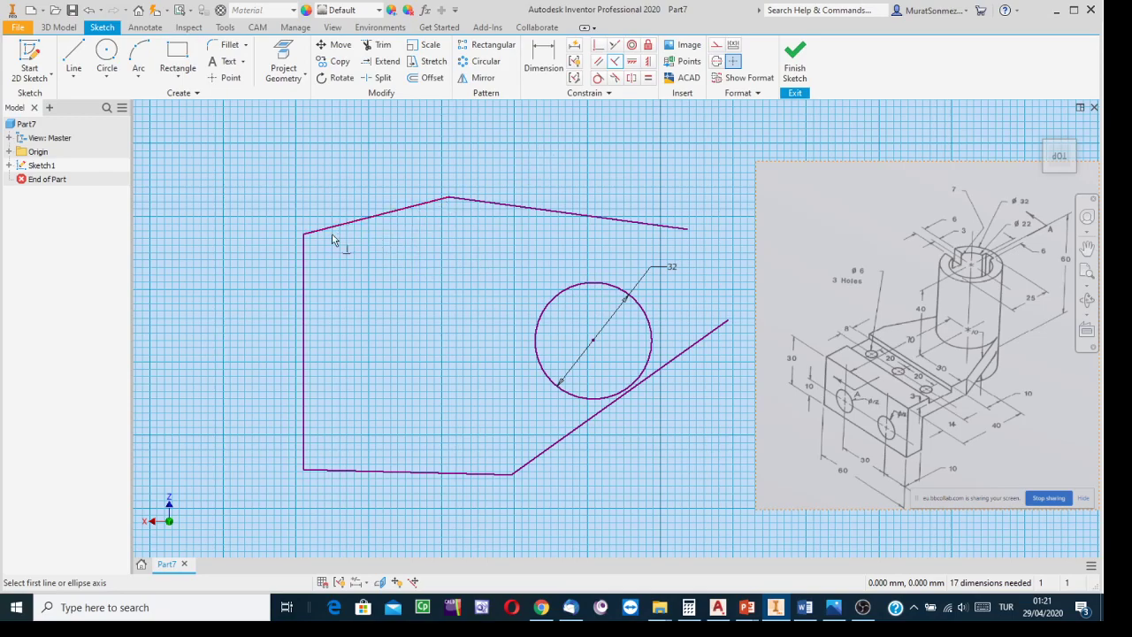
click(306, 264)
click(341, 227)
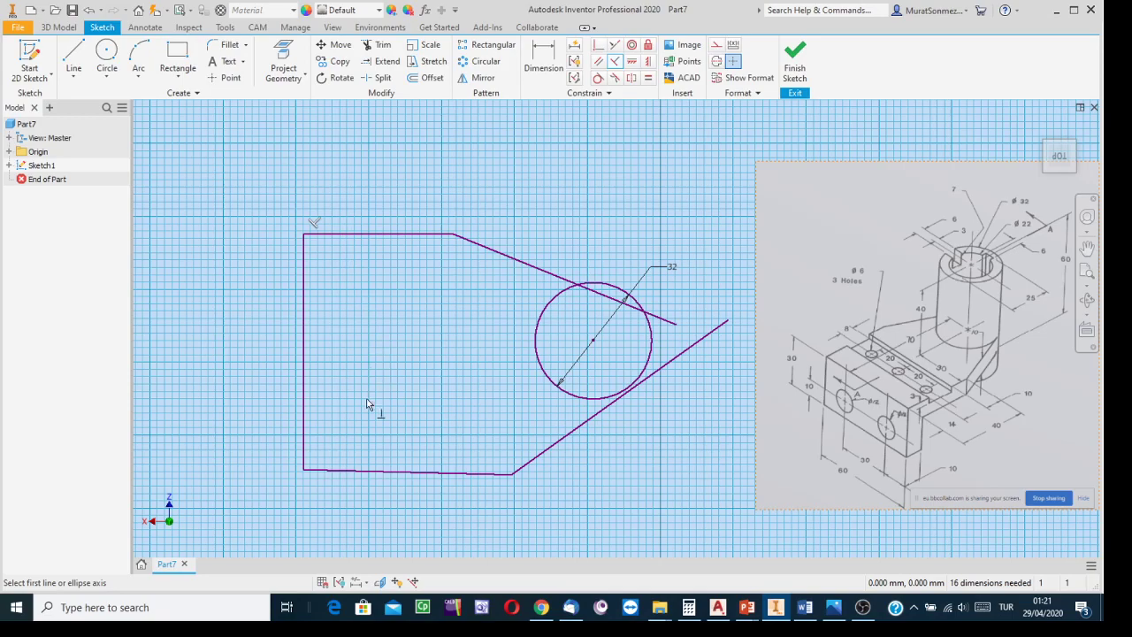
click(347, 470)
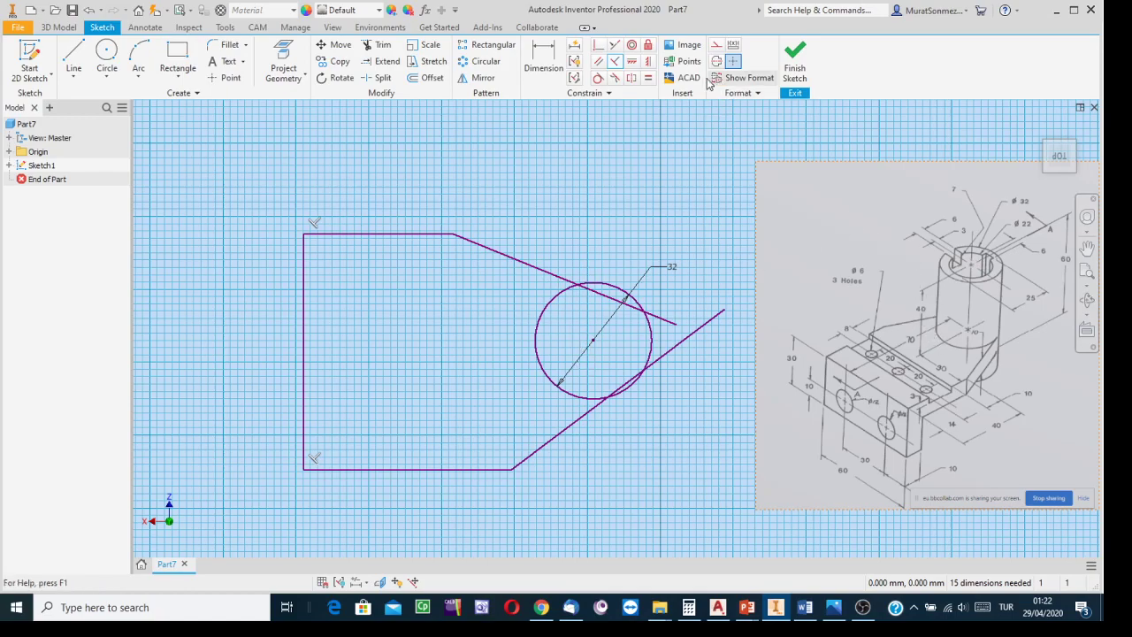
Make the upper and lower slanted lines tangent to the 32 mm circle.
click(598, 80)
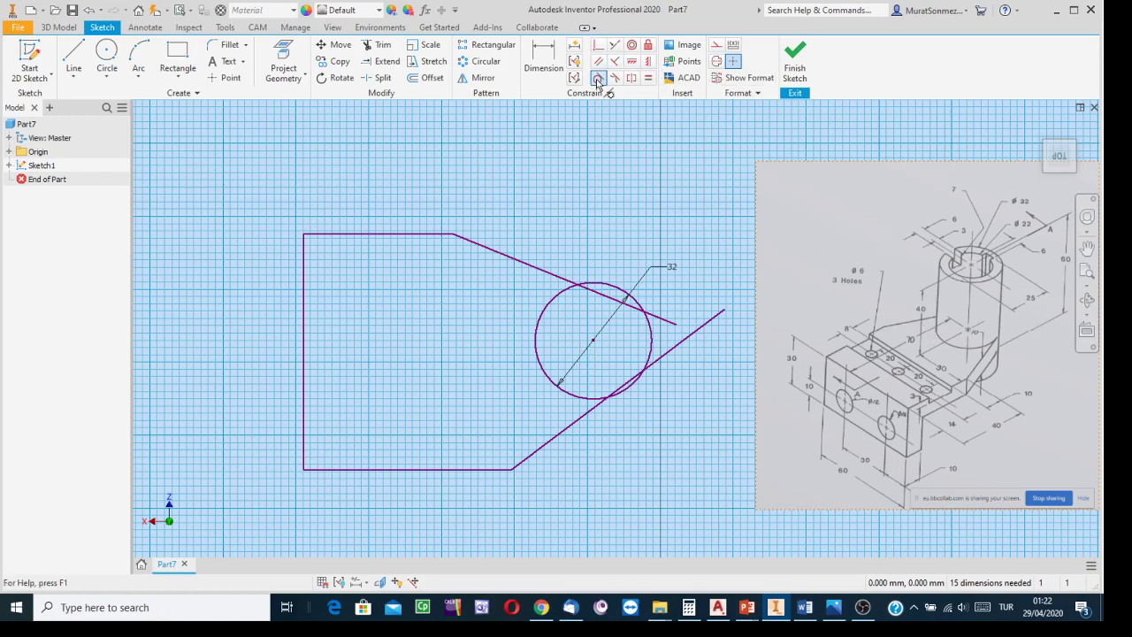
click(550, 299)
click(543, 276)
click(558, 442)
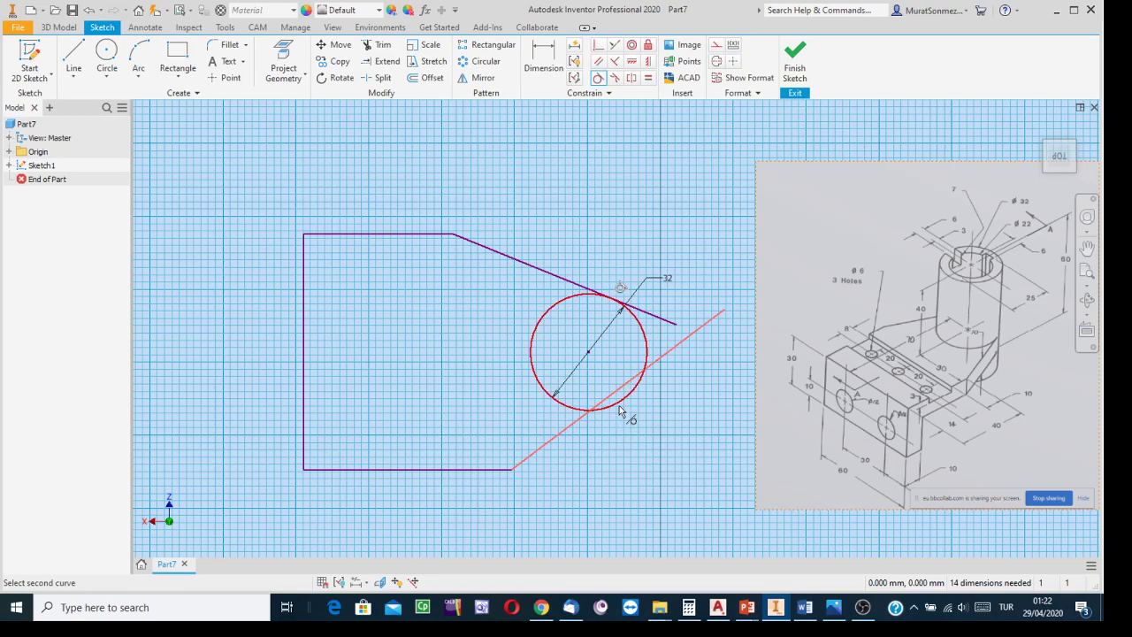
click(620, 409)
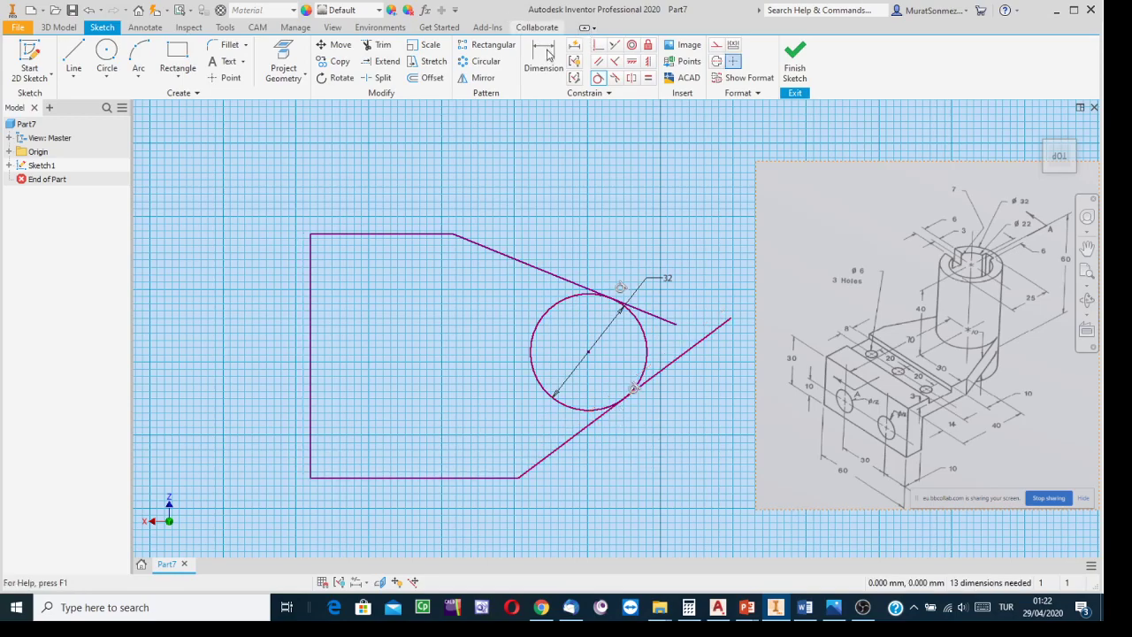
click(379, 45)
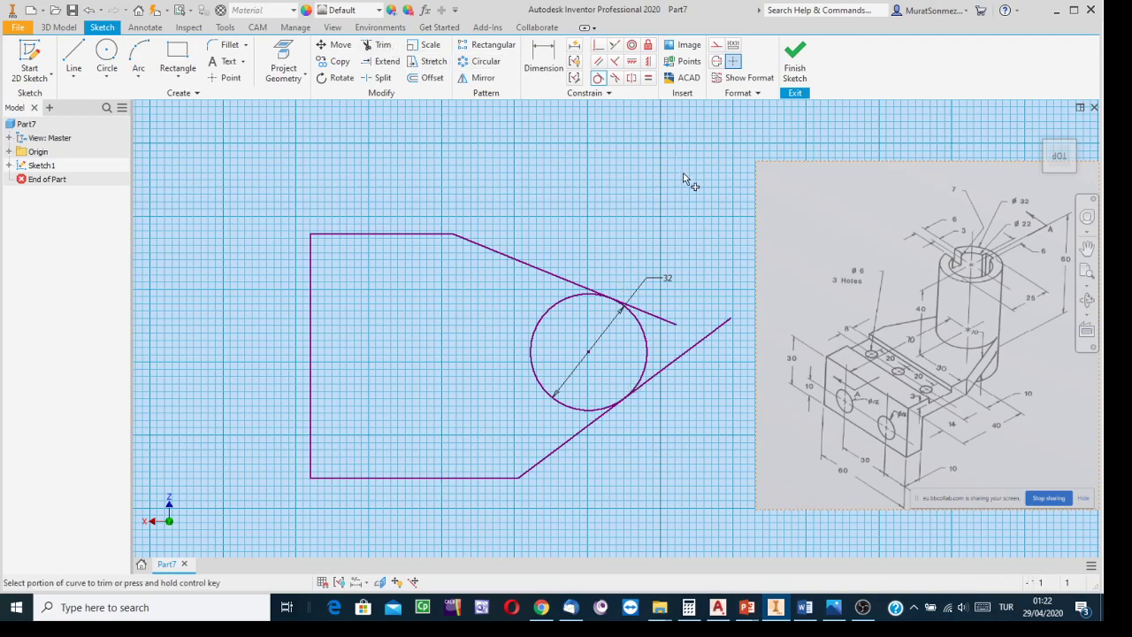
Trim both slanted lines' overhanging ends back to their tangent points on the circle.
click(649, 313)
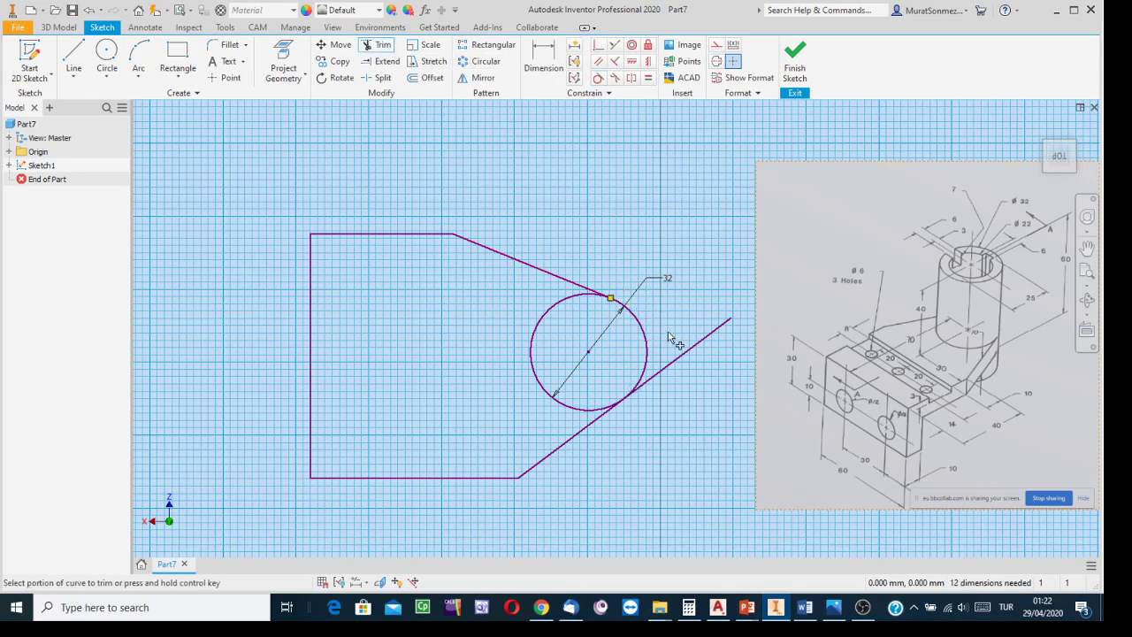
click(677, 357)
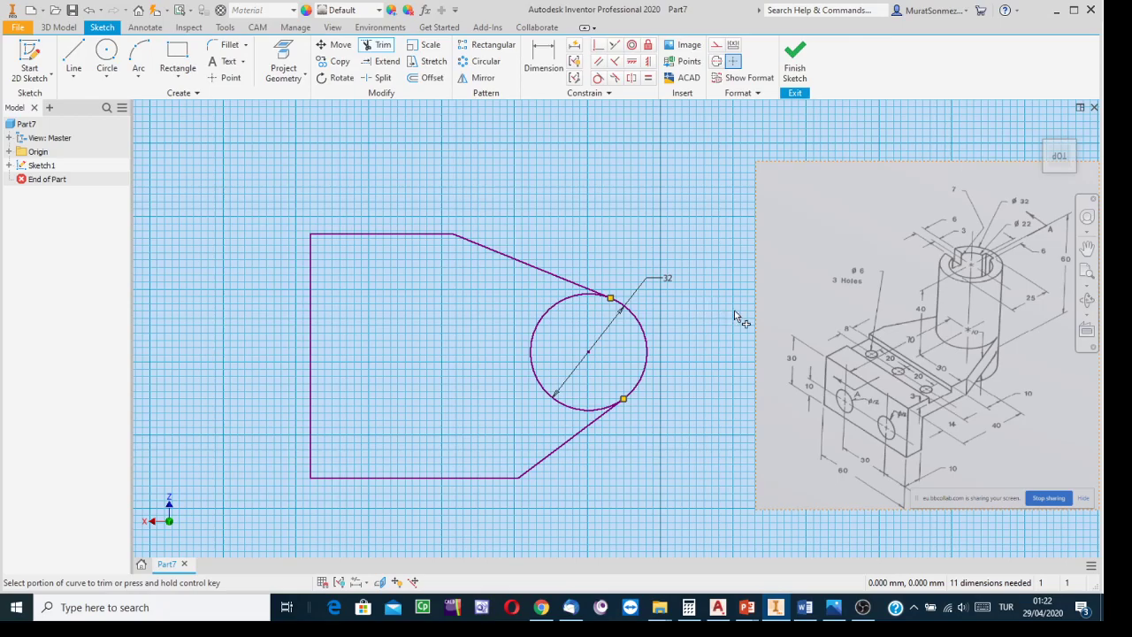
scroll(914, 402, up, 6)
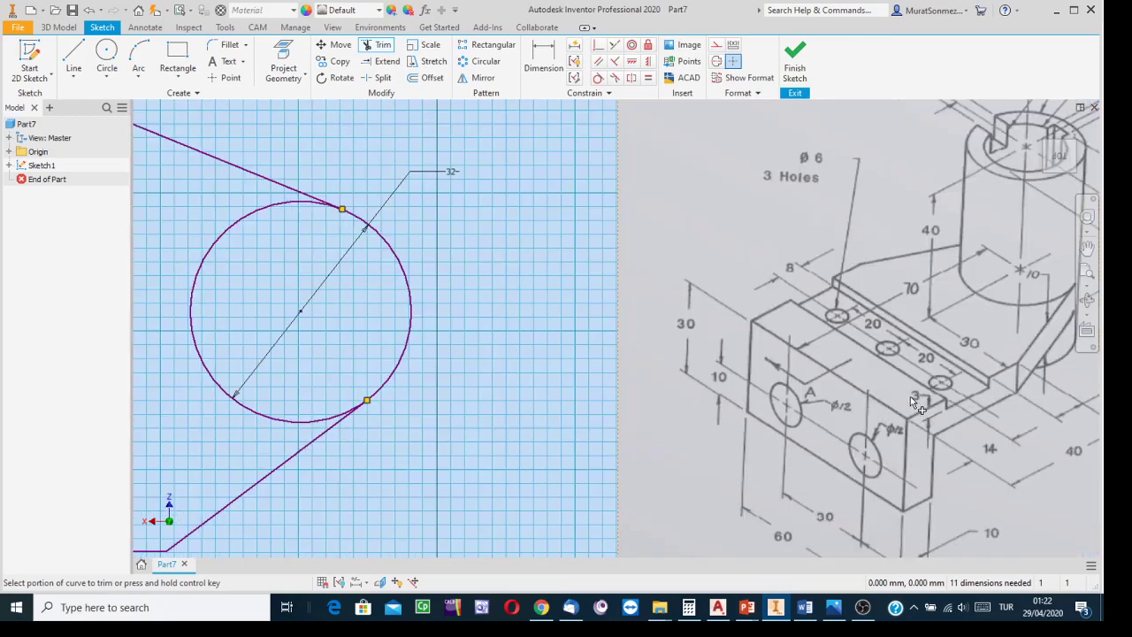
scroll(915, 402, down, 5)
middle_drag(914, 402, 886, 355)
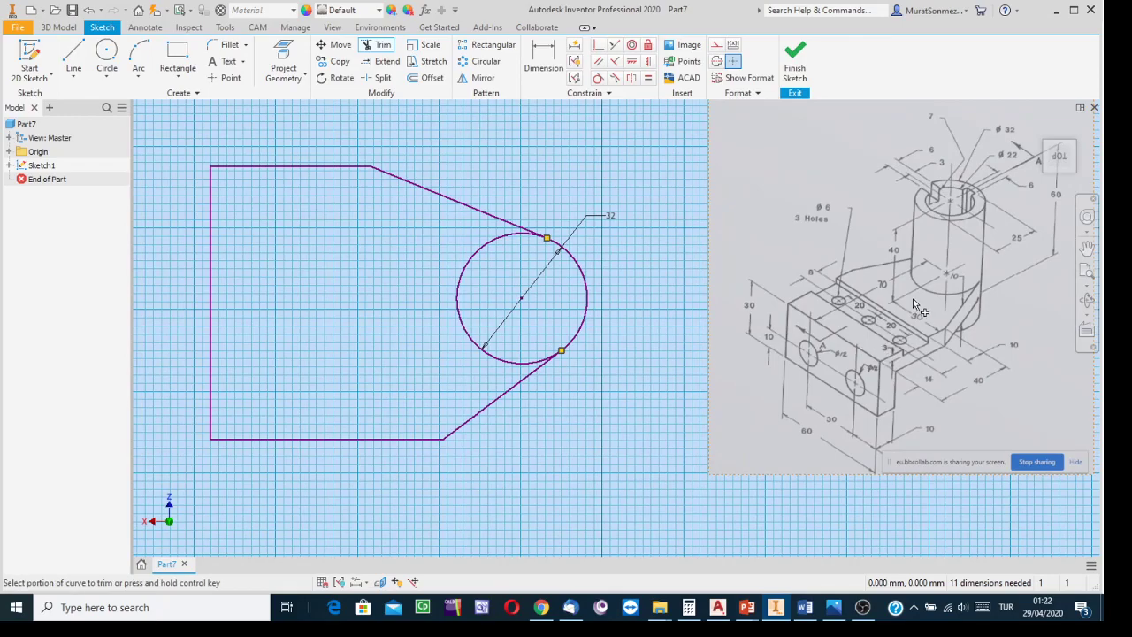
scroll(912, 298, up, 4)
mouse_move(912, 298)
middle_down()
mouse_move(804, 281)
mouse_move(739, 254)
middle_up()
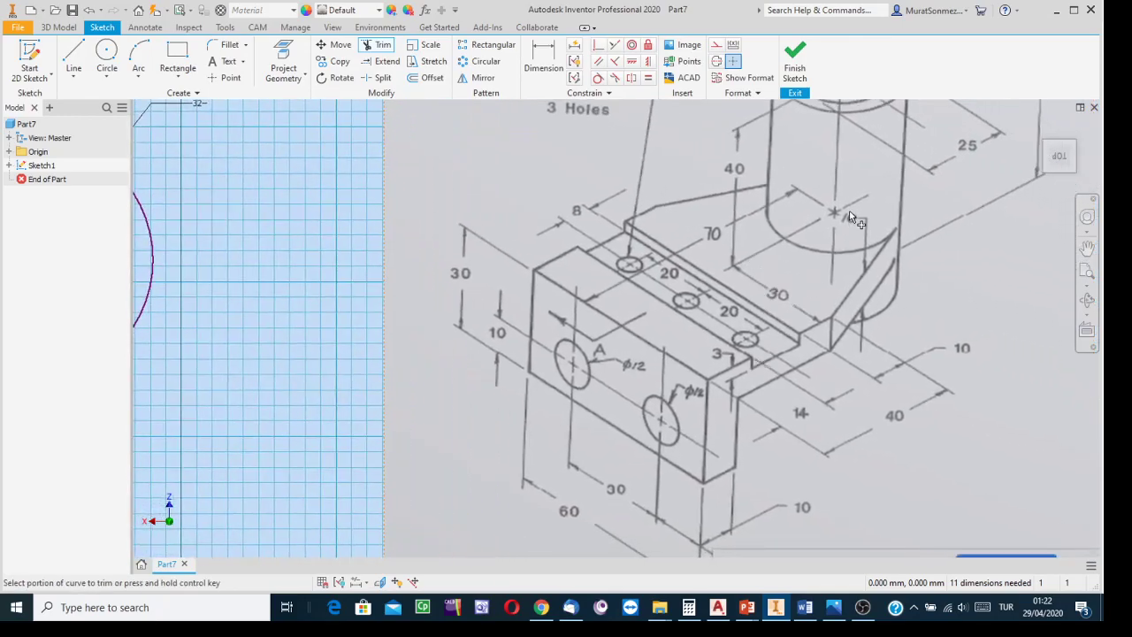
middle_drag(351, 228, 650, 265)
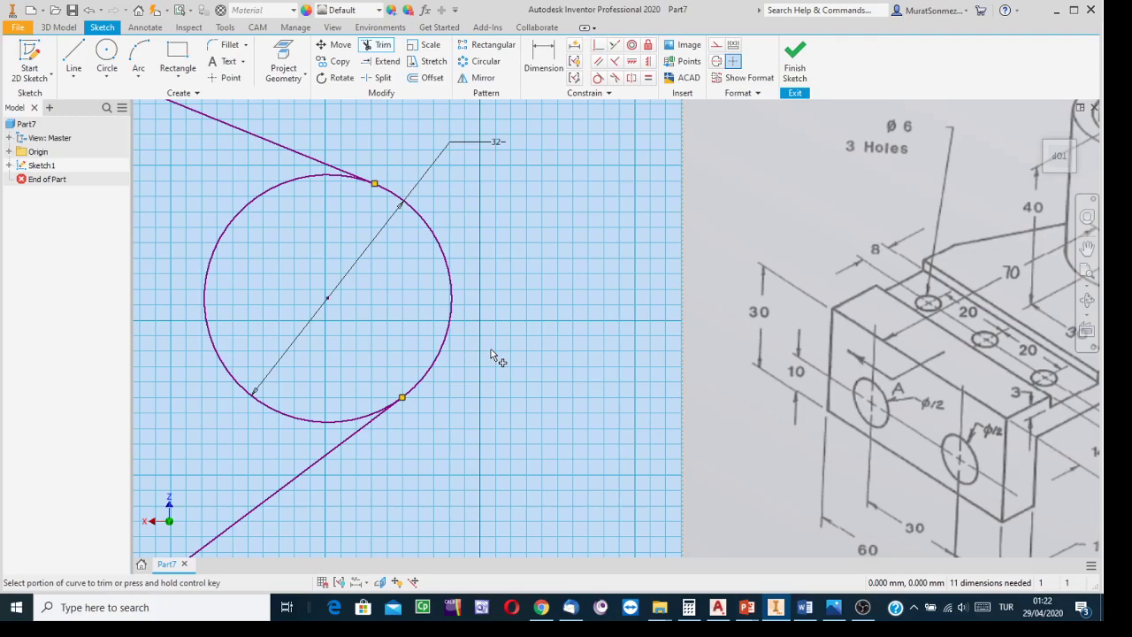
scroll(536, 362, up, 4)
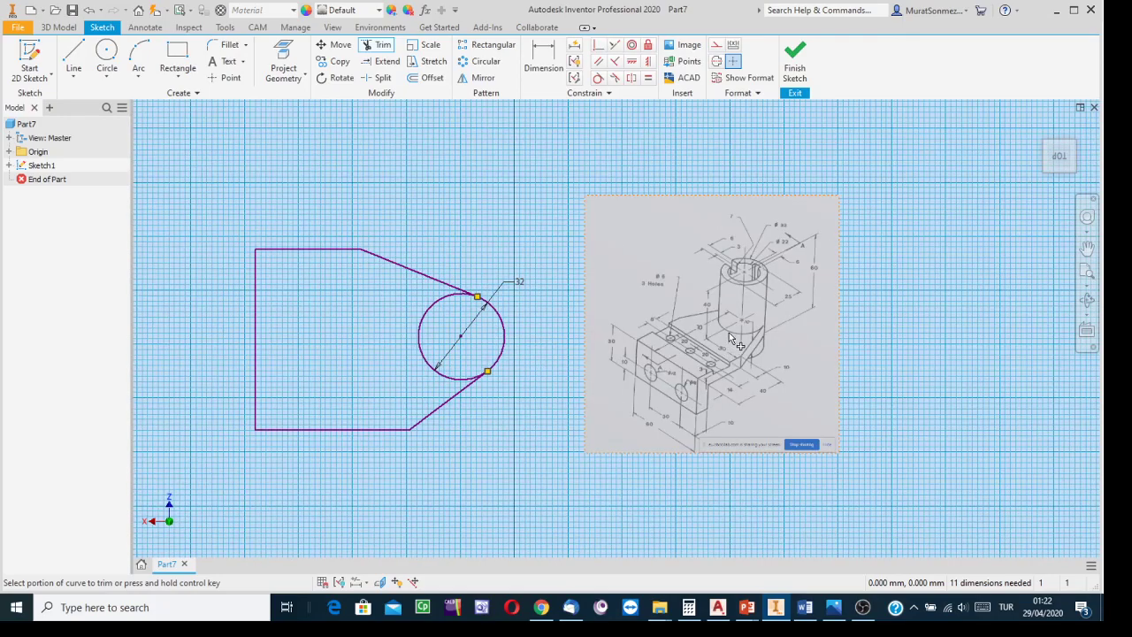
middle_drag(857, 361, 582, 356)
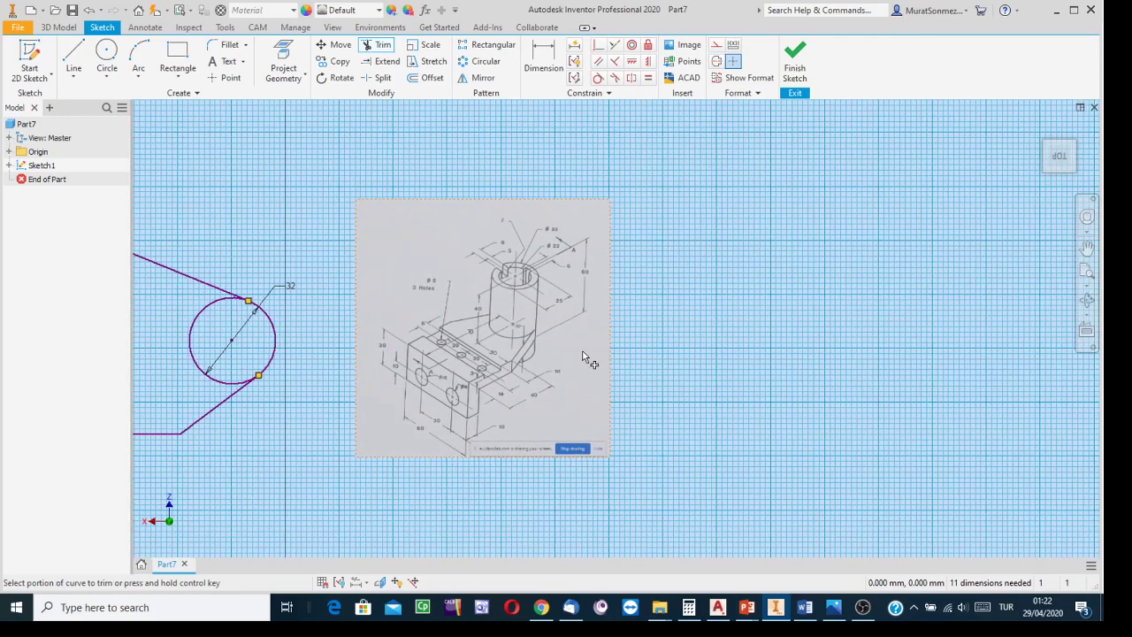
scroll(522, 345, down, 2)
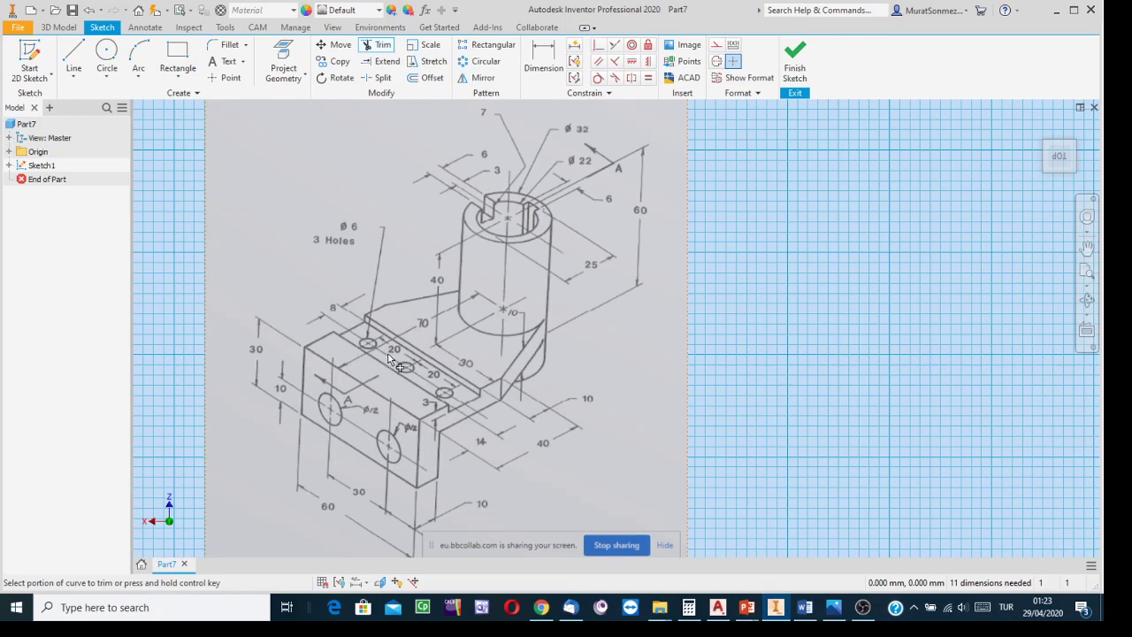
middle_drag(387, 353, 390, 353)
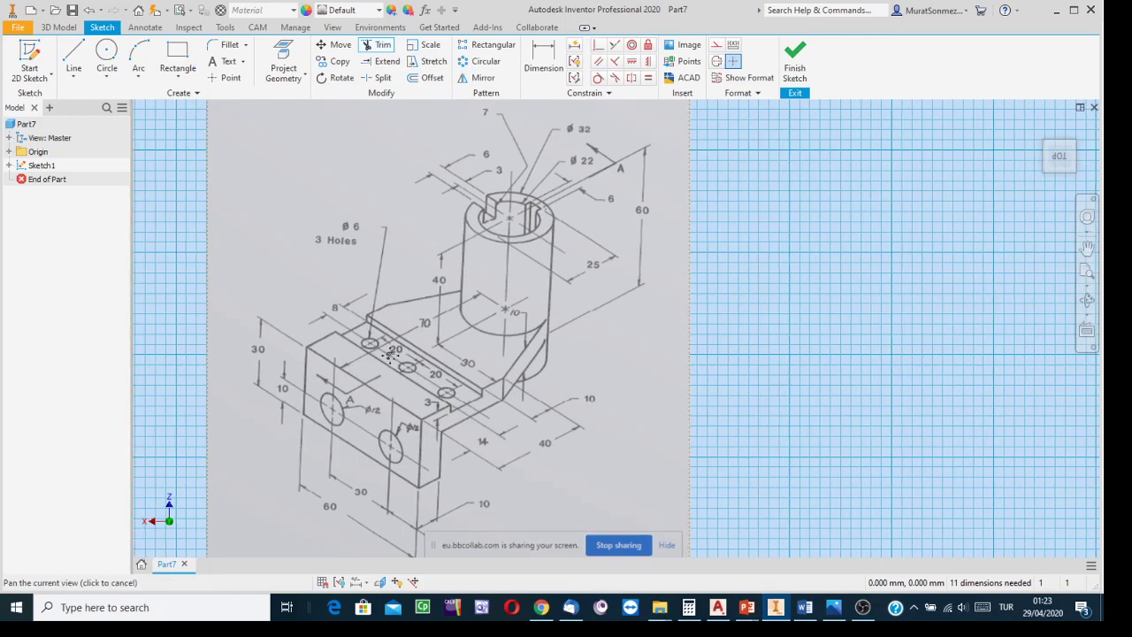
scroll(391, 354, up, 3)
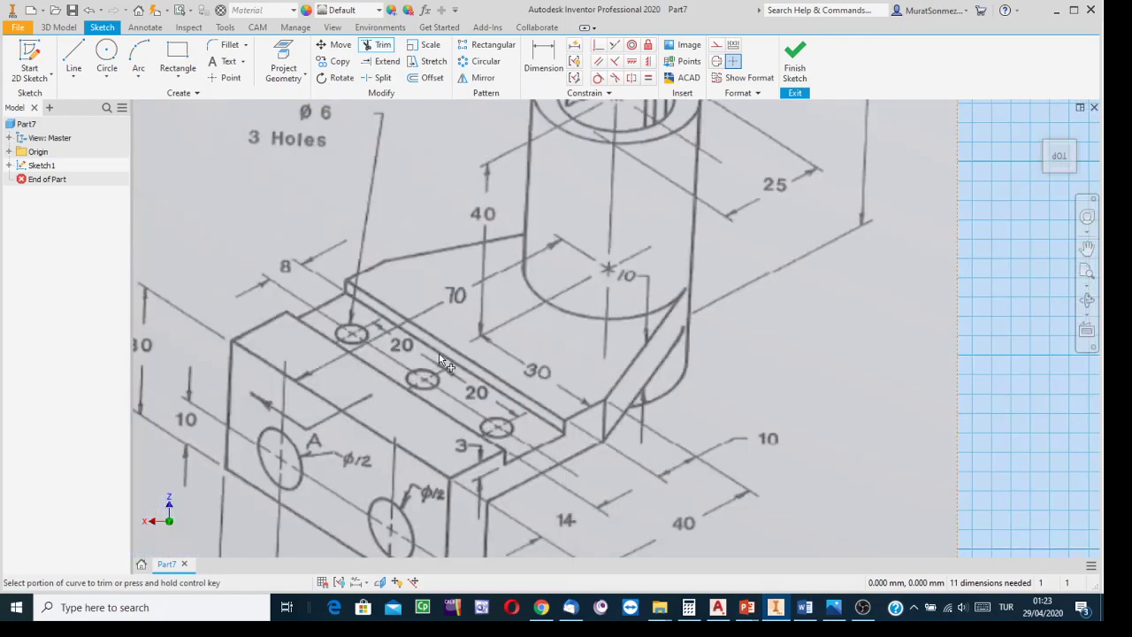
scroll(439, 358, down, 3)
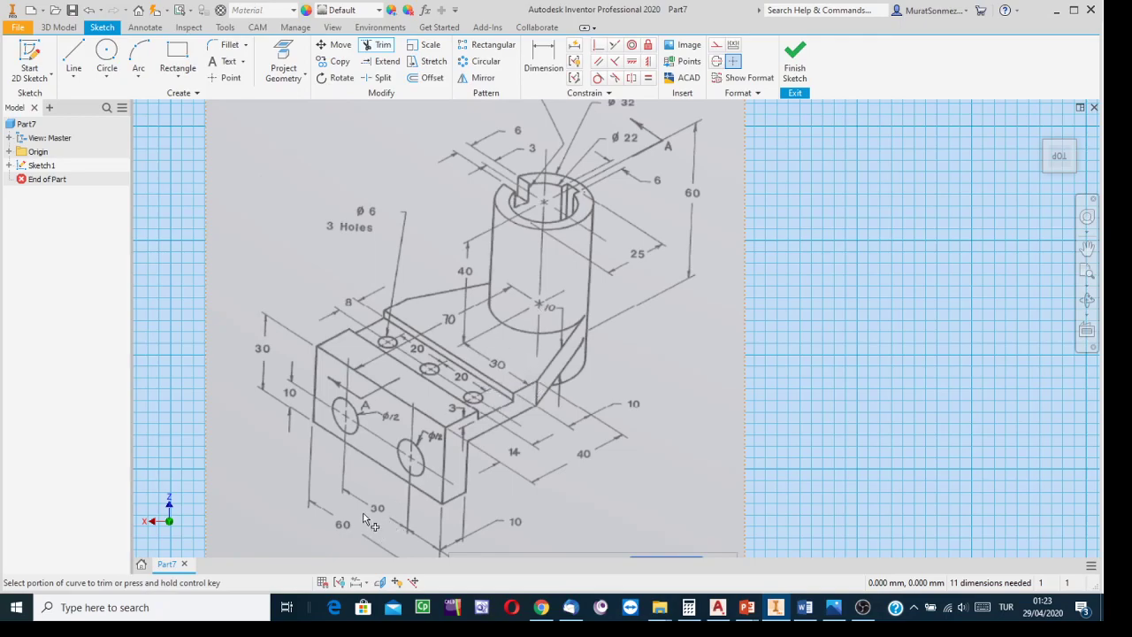
middle_drag(414, 556, 407, 489)
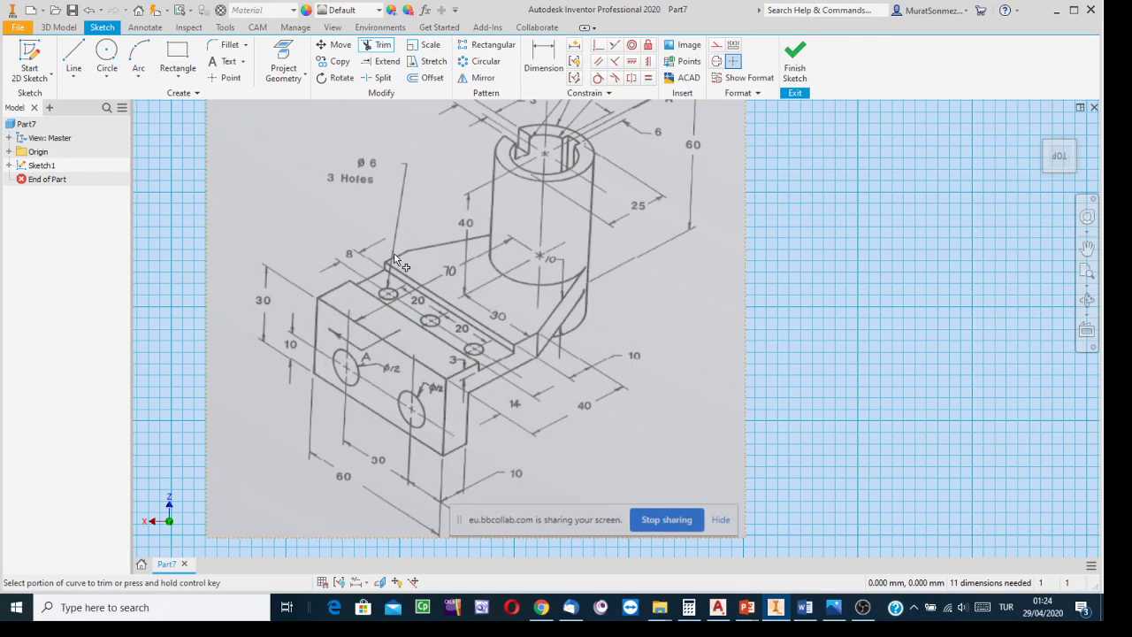
middle_drag(270, 430, 741, 422)
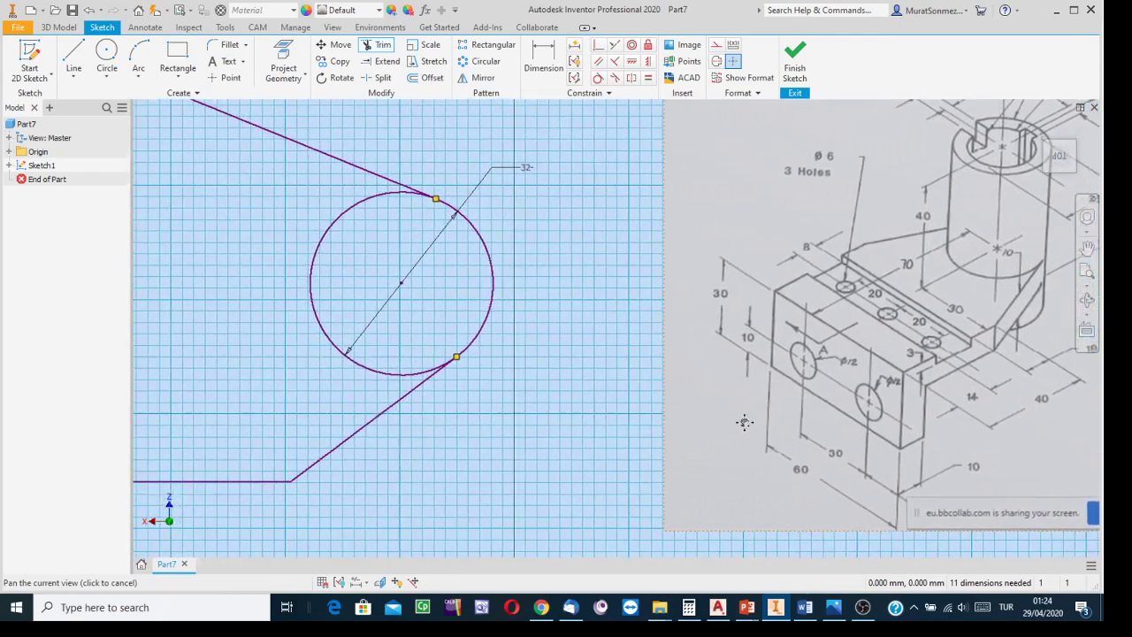
scroll(643, 399, up, 3)
scroll(646, 400, down, 3)
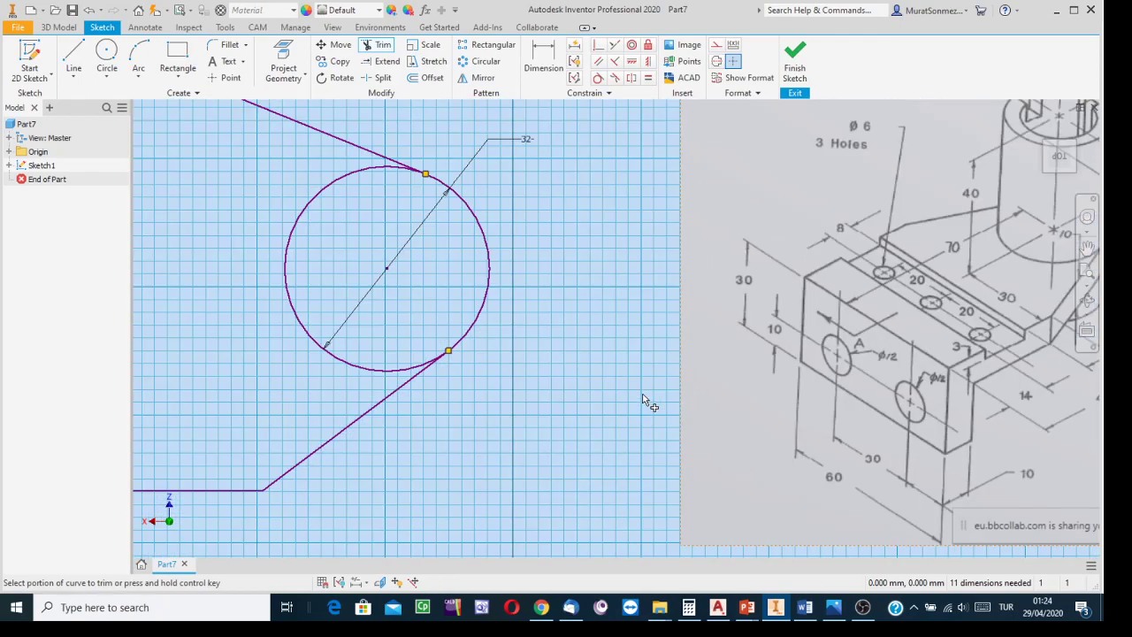
scroll(646, 399, up, 2)
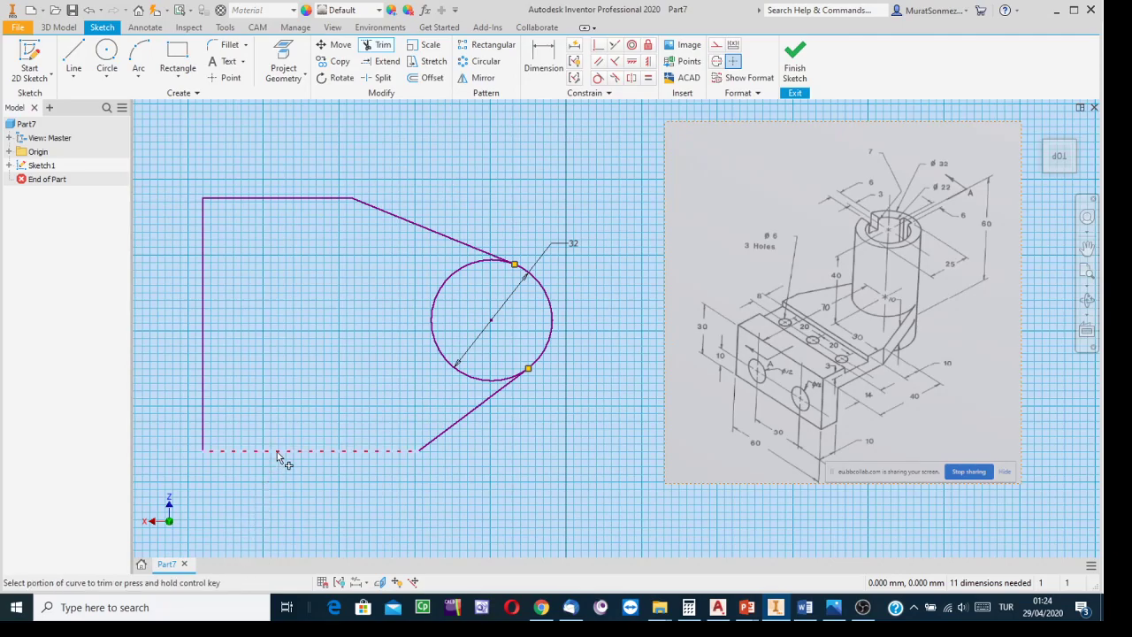
Dimension the bottom and top edges to 40 mm each.
click(542, 64)
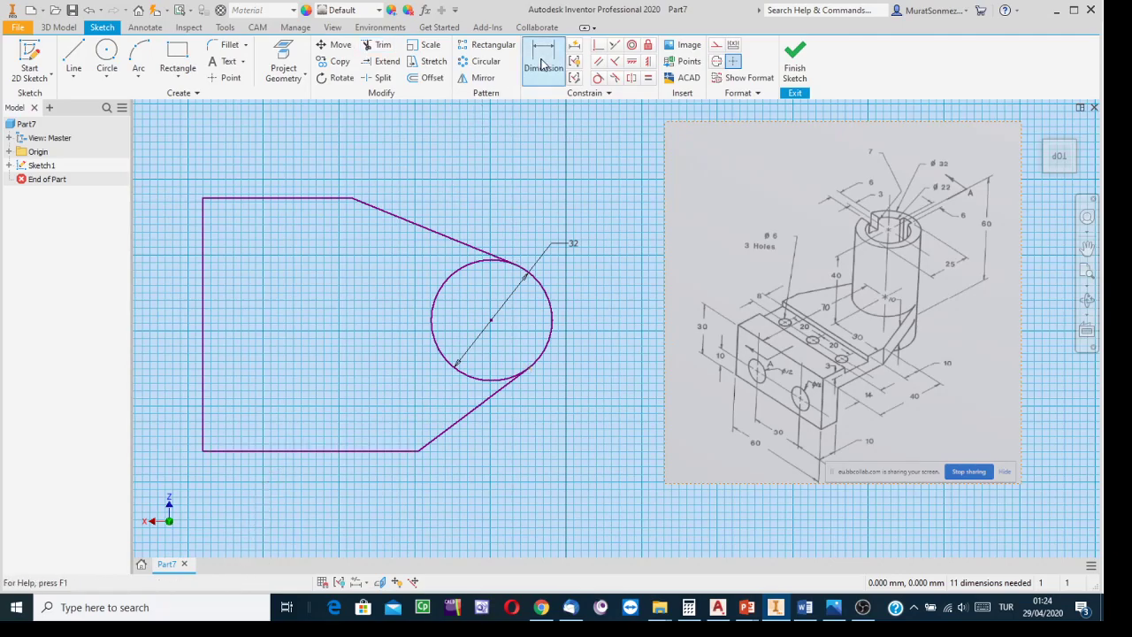
click(310, 450)
click(301, 493)
text(40)
key(Return)
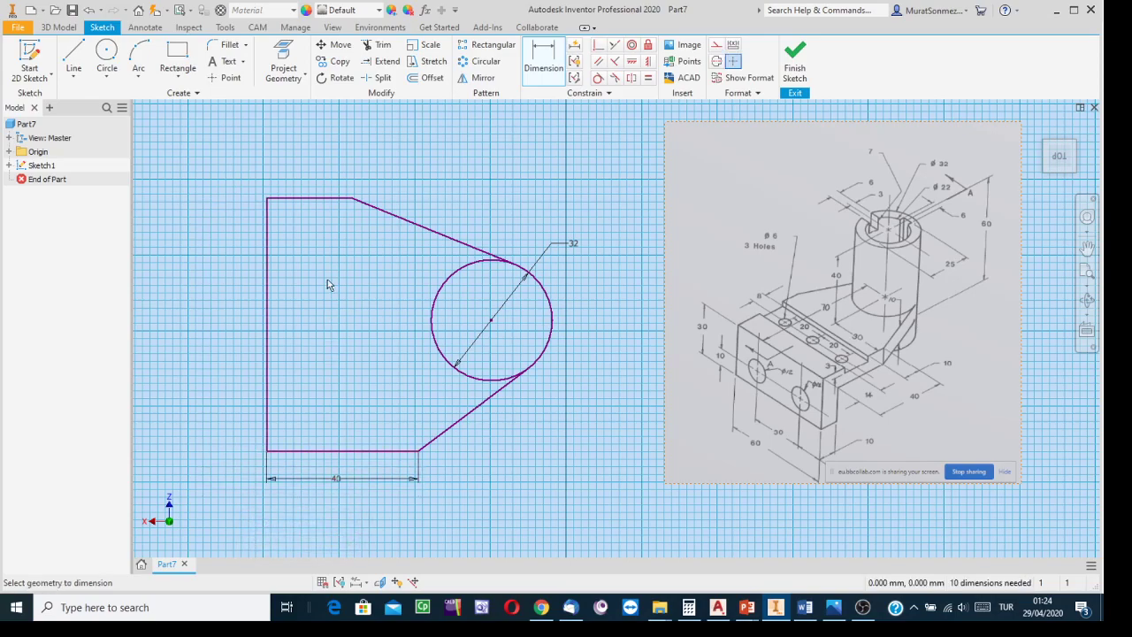
click(318, 198)
click(316, 171)
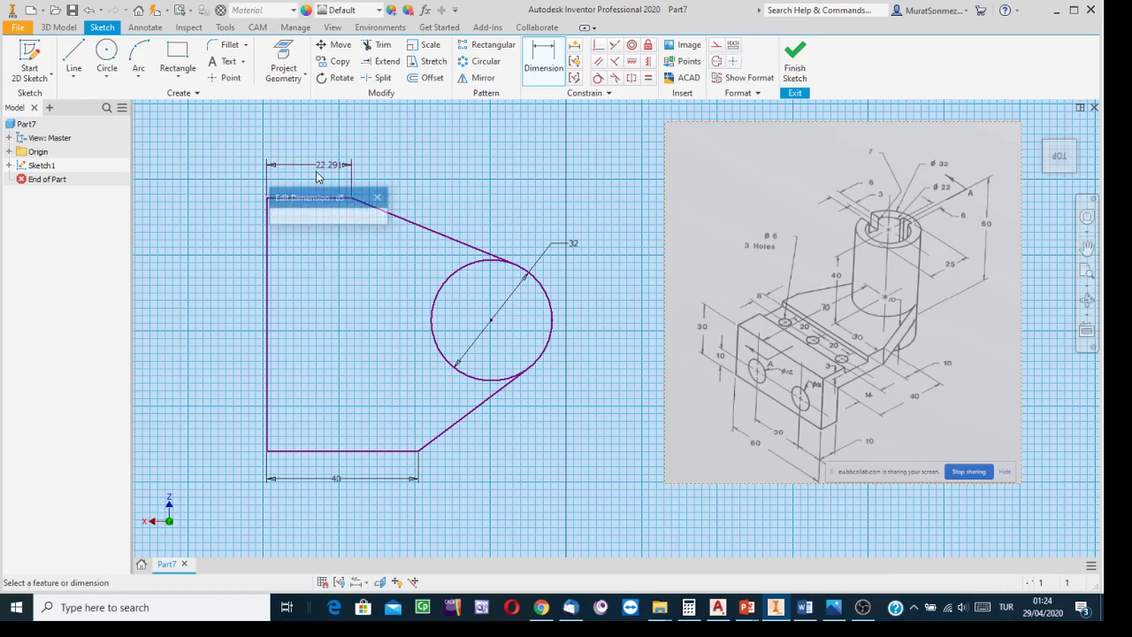
text(40)
key(Return)
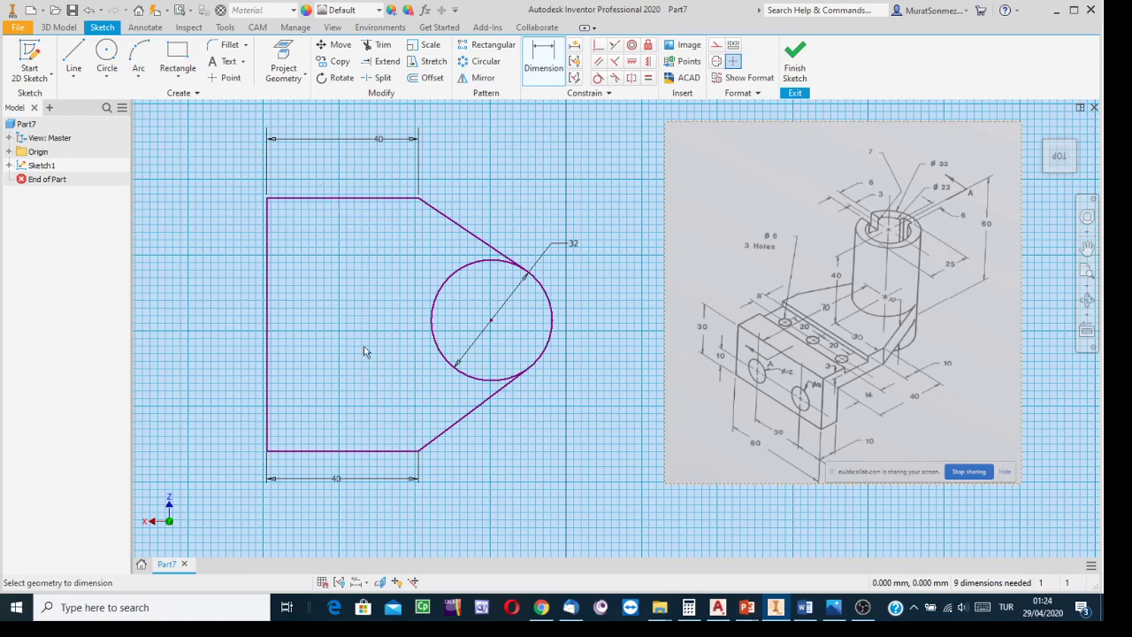
Dimension the circle centre 30 mm from both the bottom and top edges.
click(430, 329)
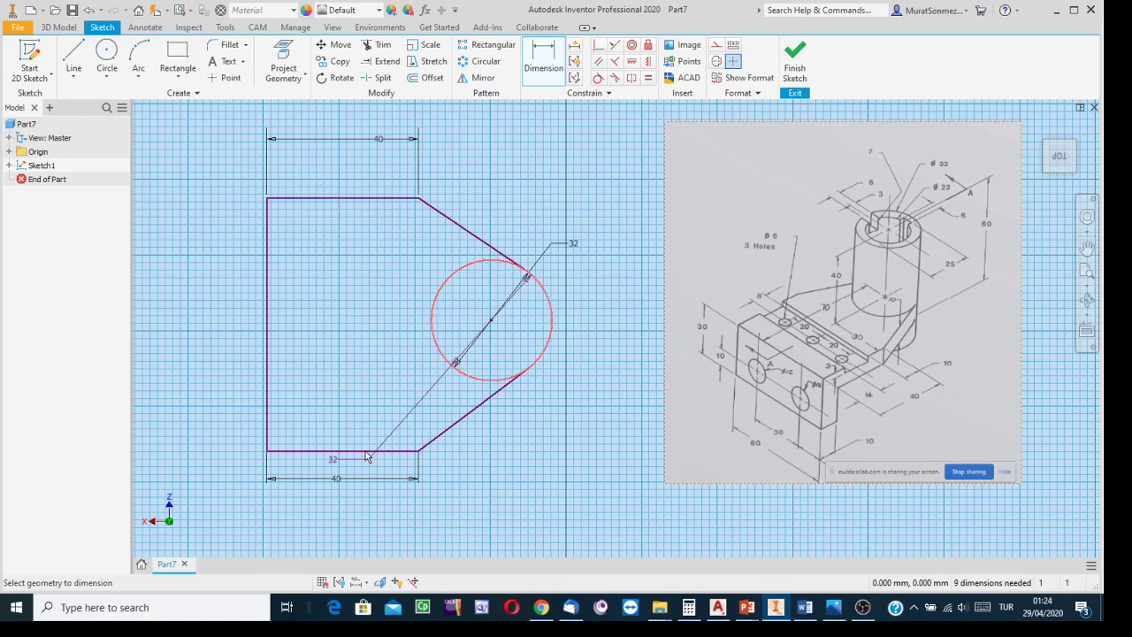
click(371, 451)
click(218, 439)
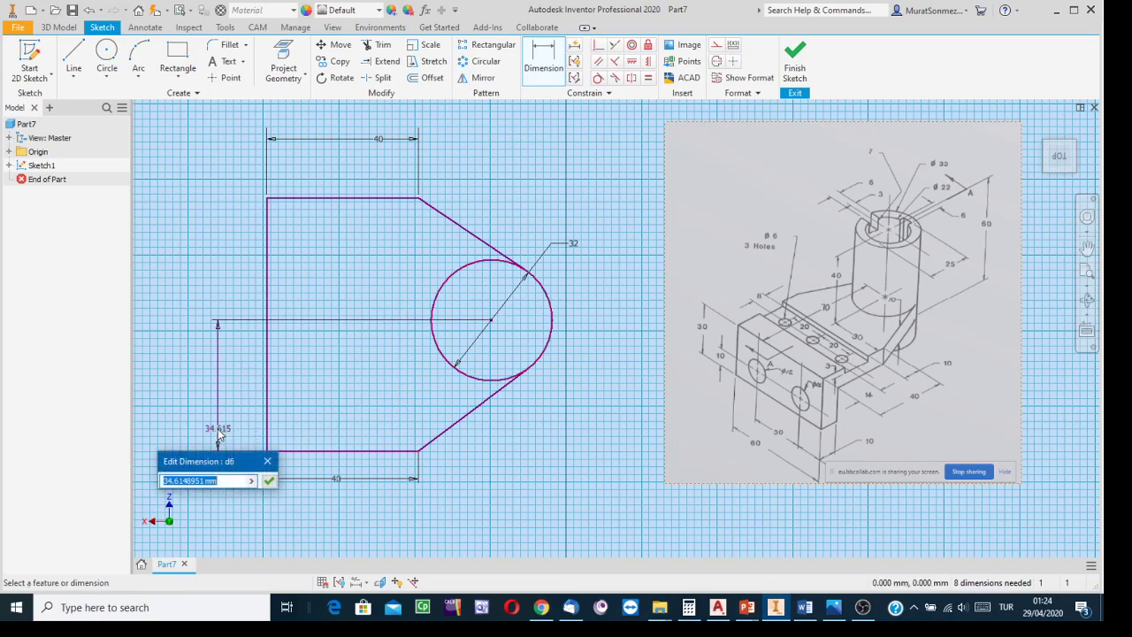
text(30)
key(Return)
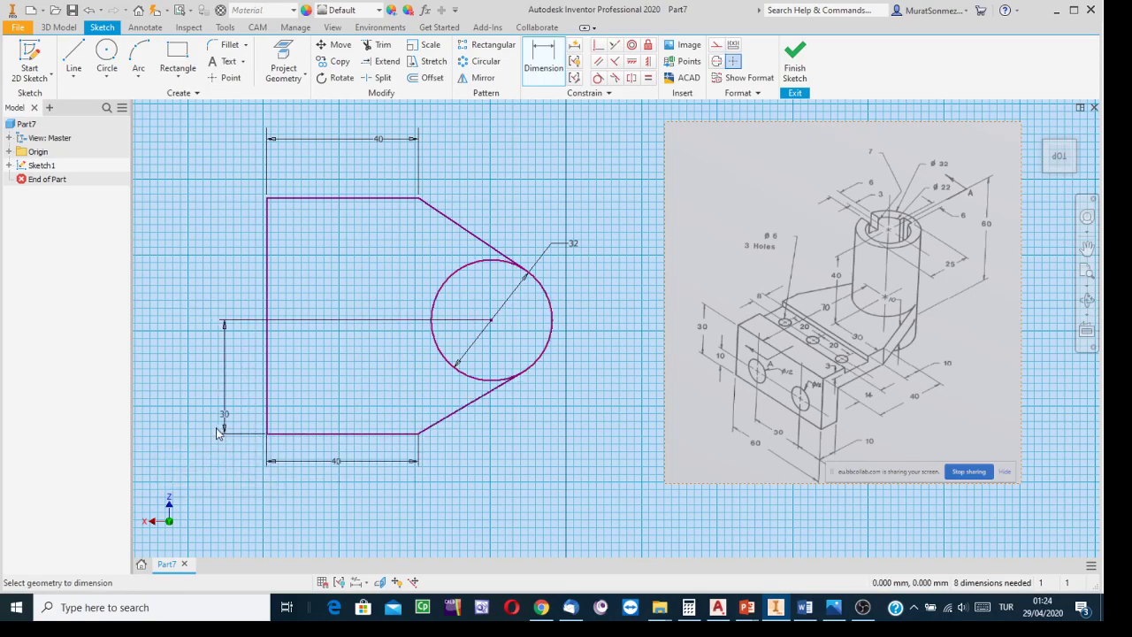
click(448, 284)
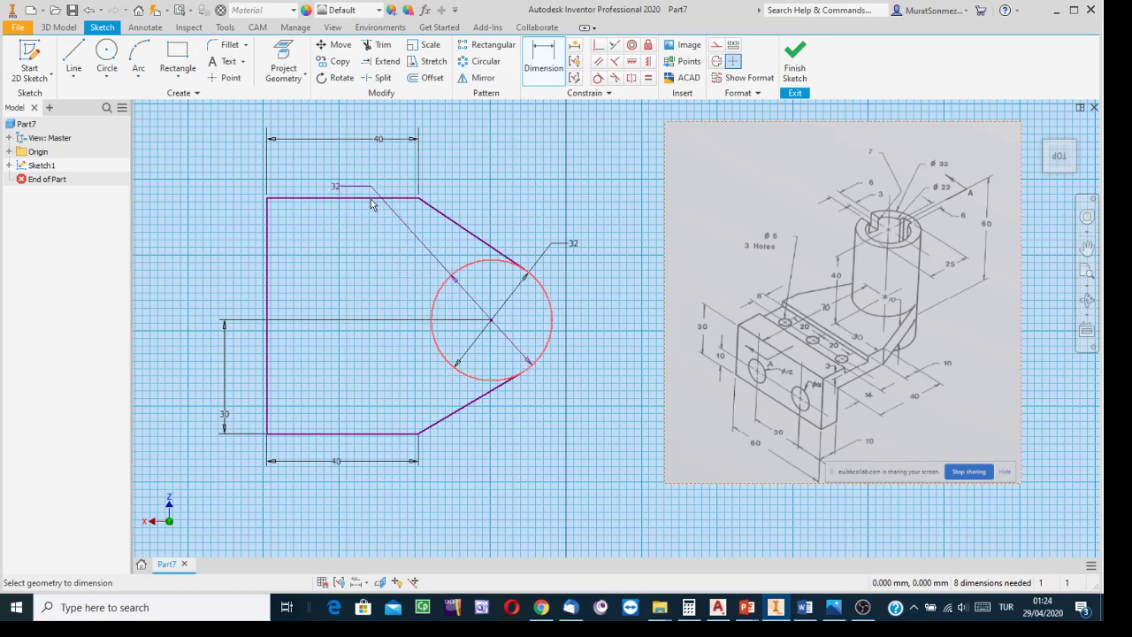
click(371, 198)
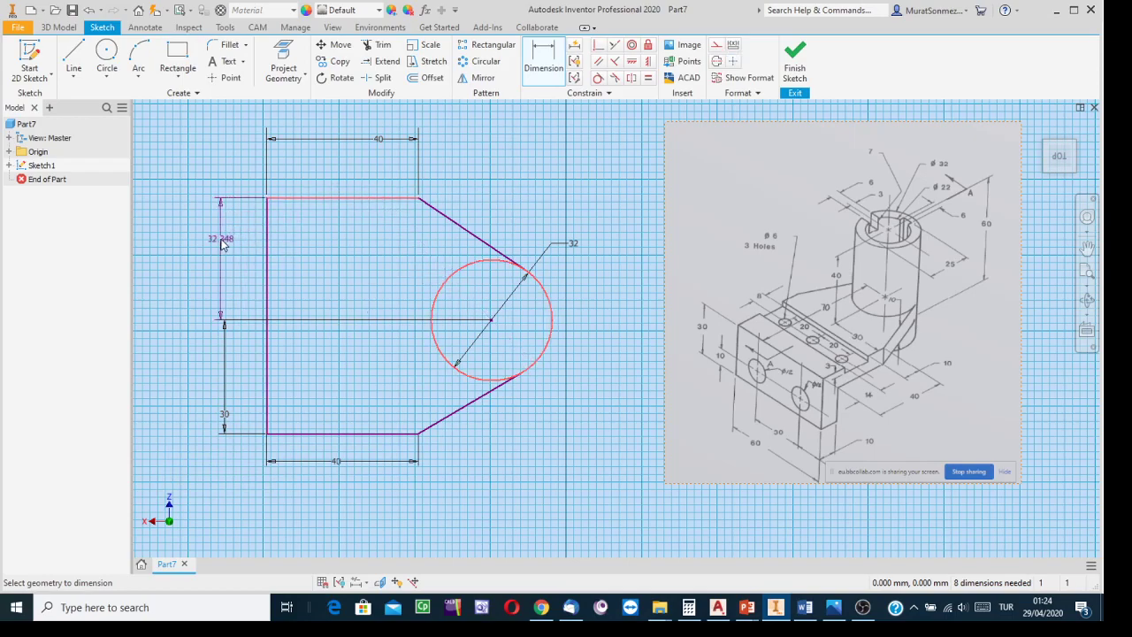
click(222, 246)
text(30)
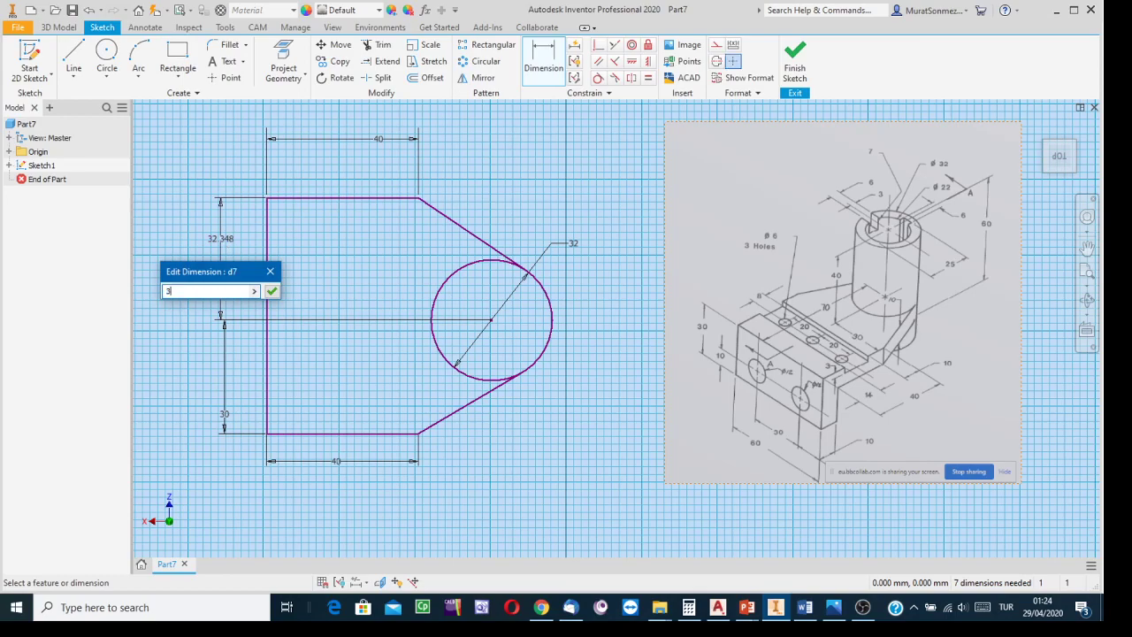
key(Return)
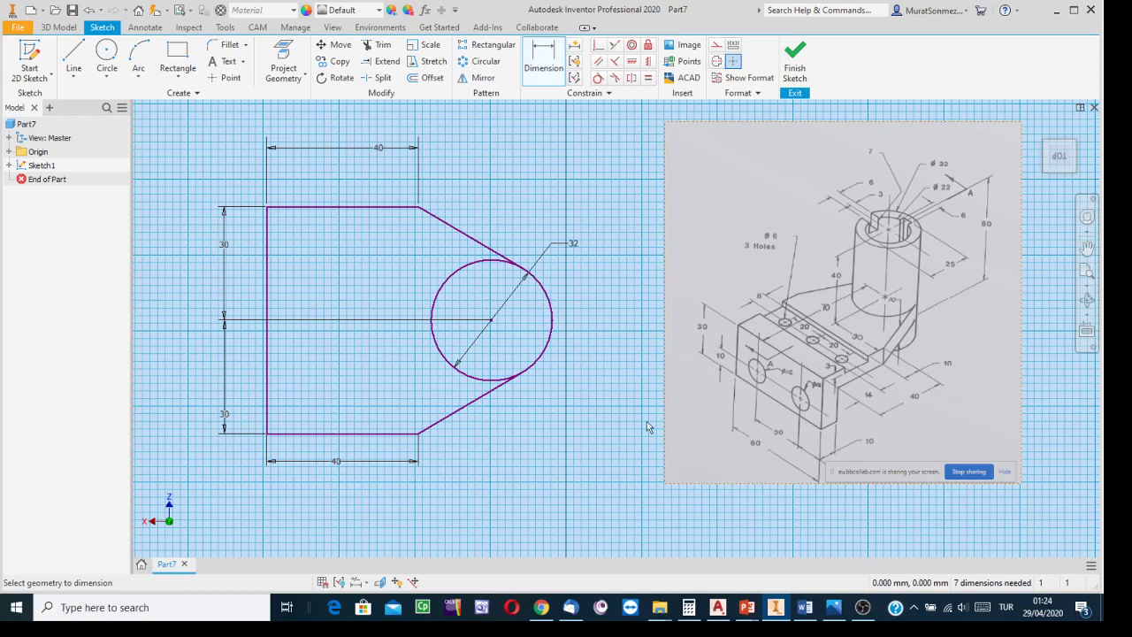
Set the circle centre 70 mm from the left edge.
click(442, 357)
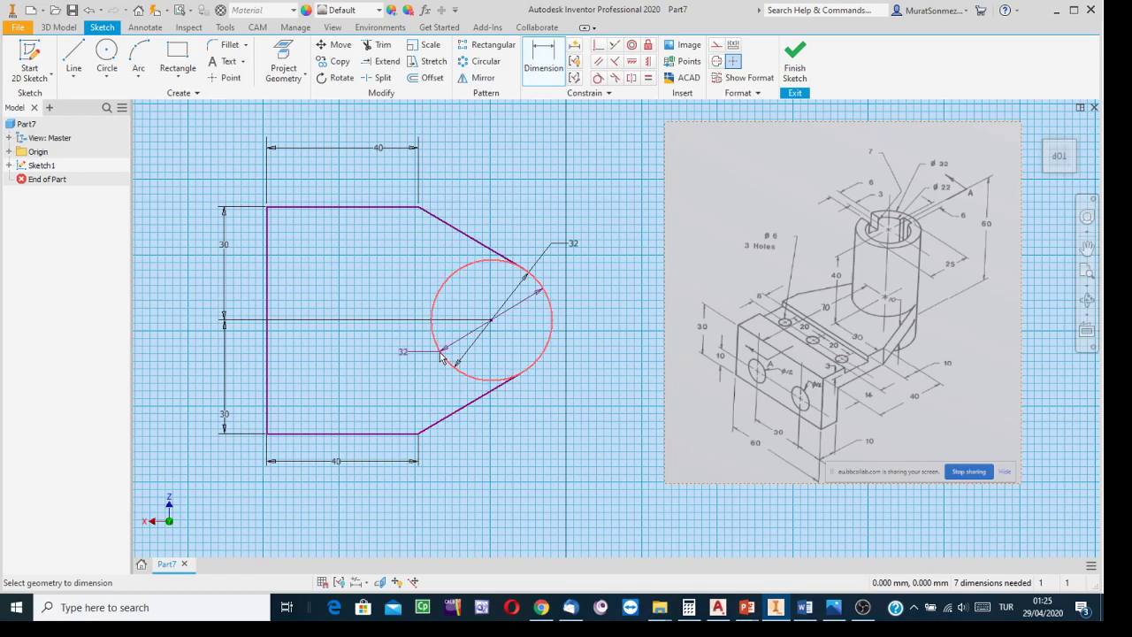
click(266, 381)
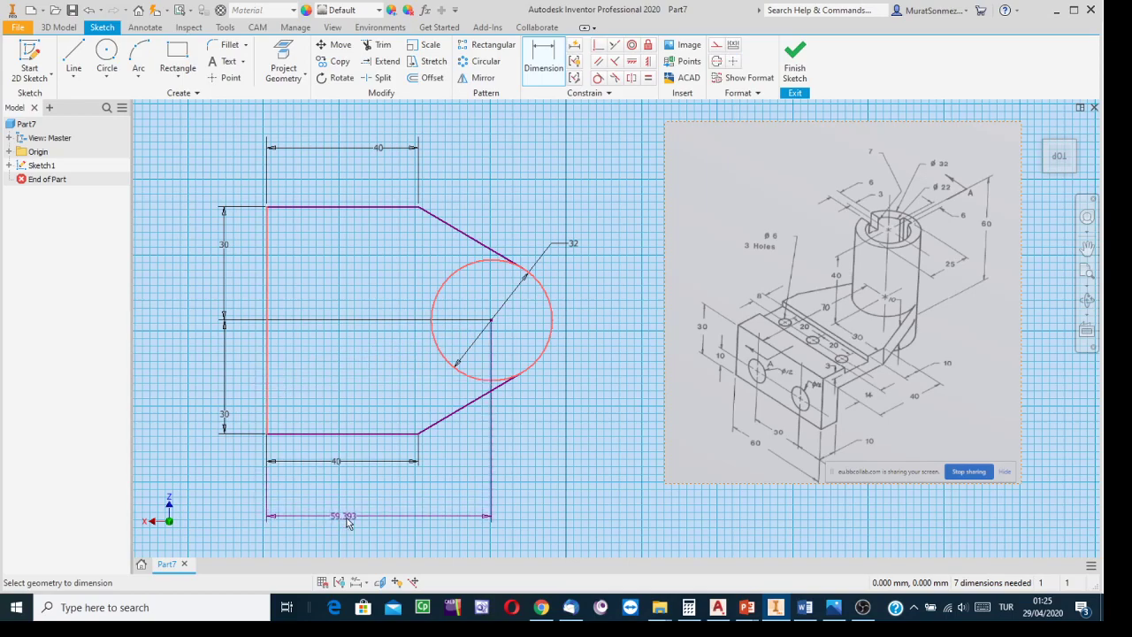
click(346, 522)
text(70)
key(Return)
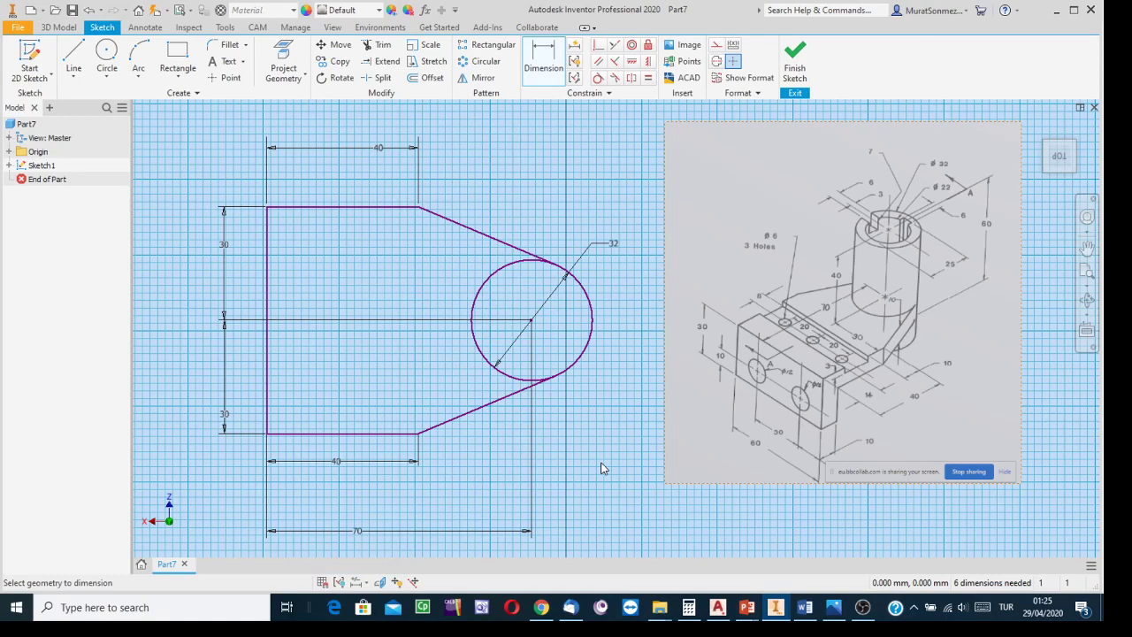
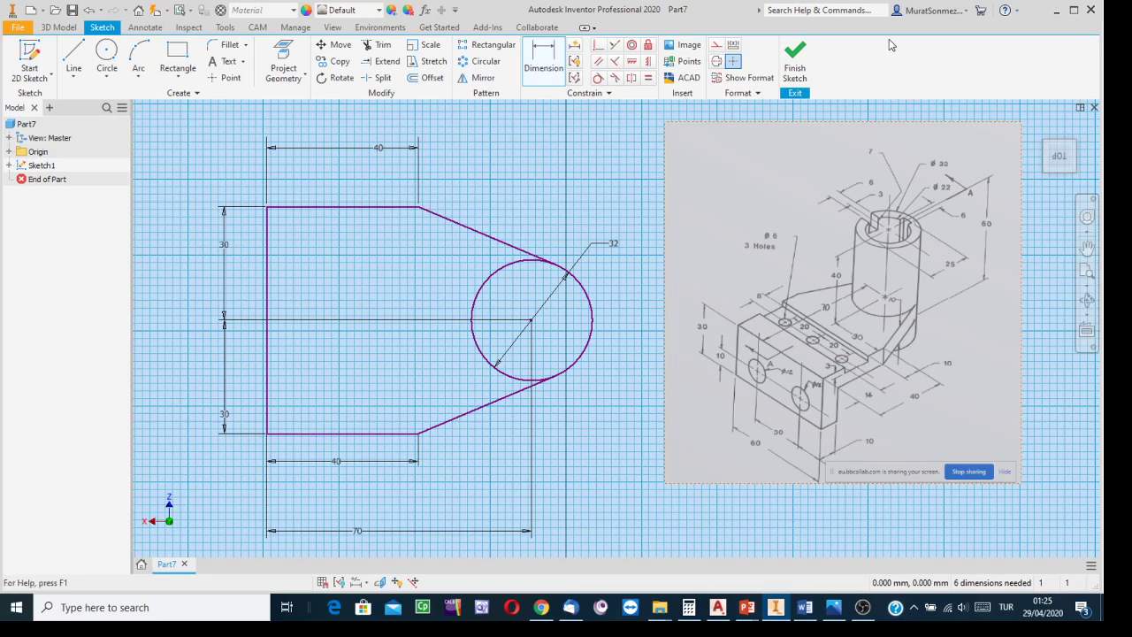
Finish Sketch1 and inspect its 40/30/70 profile and 32 circle in 3D beside the reference drawing.
click(793, 58)
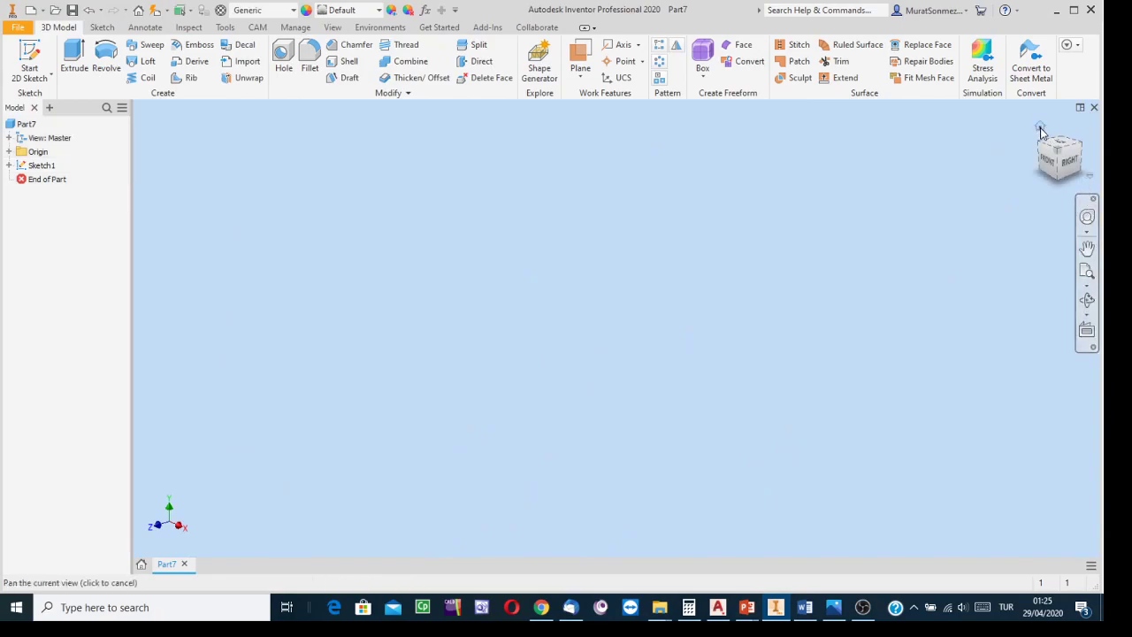
click(1041, 130)
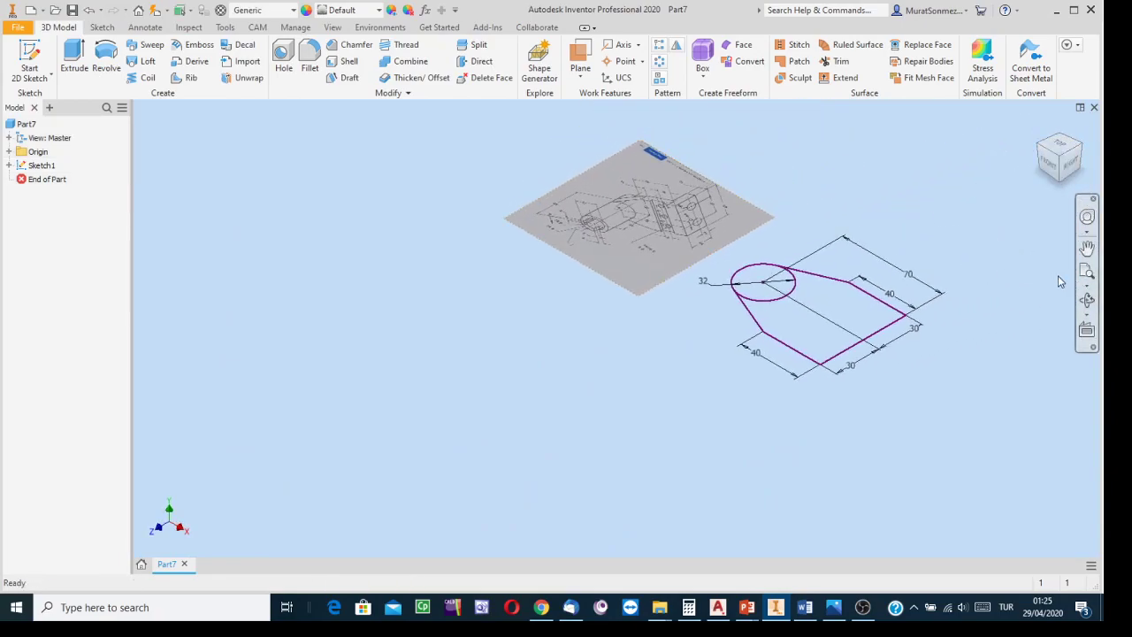
click(1087, 305)
mouse_move(750, 349)
mouse_down()
mouse_move(664, 298)
mouse_move(614, 422)
mouse_move(609, 397)
mouse_move(636, 374)
mouse_move(681, 369)
mouse_move(666, 407)
mouse_move(738, 383)
mouse_move(682, 276)
mouse_up()
mouse_move(610, 308)
mouse_down()
mouse_move(579, 254)
mouse_move(655, 233)
mouse_move(601, 251)
mouse_move(587, 298)
mouse_move(621, 268)
mouse_move(586, 256)
mouse_move(553, 293)
mouse_move(579, 270)
mouse_move(589, 291)
mouse_move(599, 238)
mouse_up()
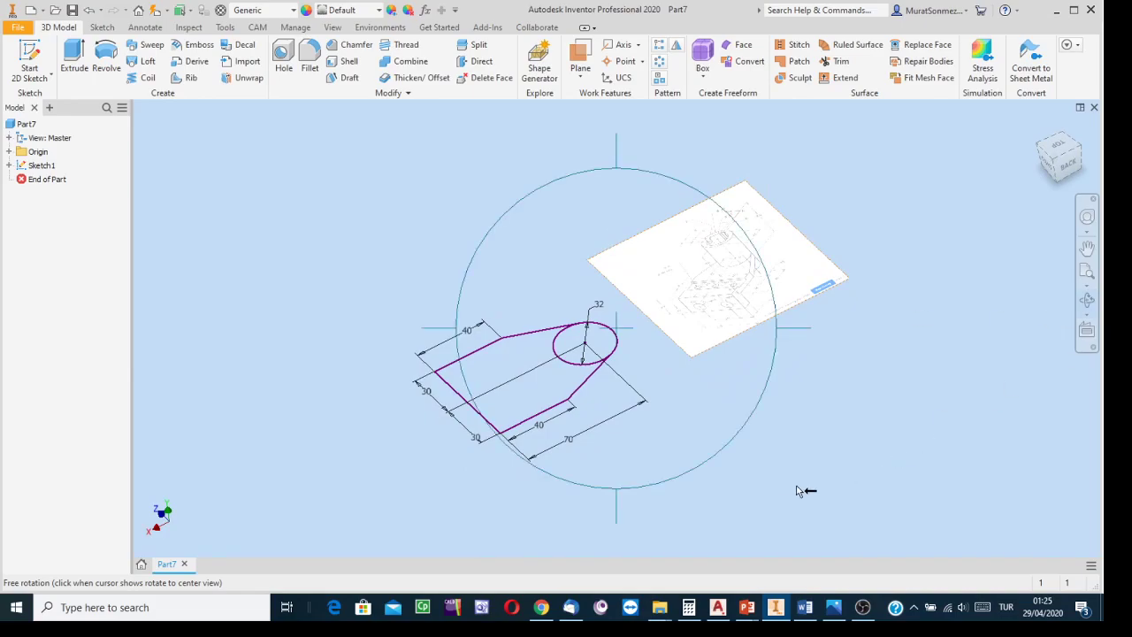
key(Escape)
scroll(758, 298, up, 5)
middle_drag(752, 294, 736, 483)
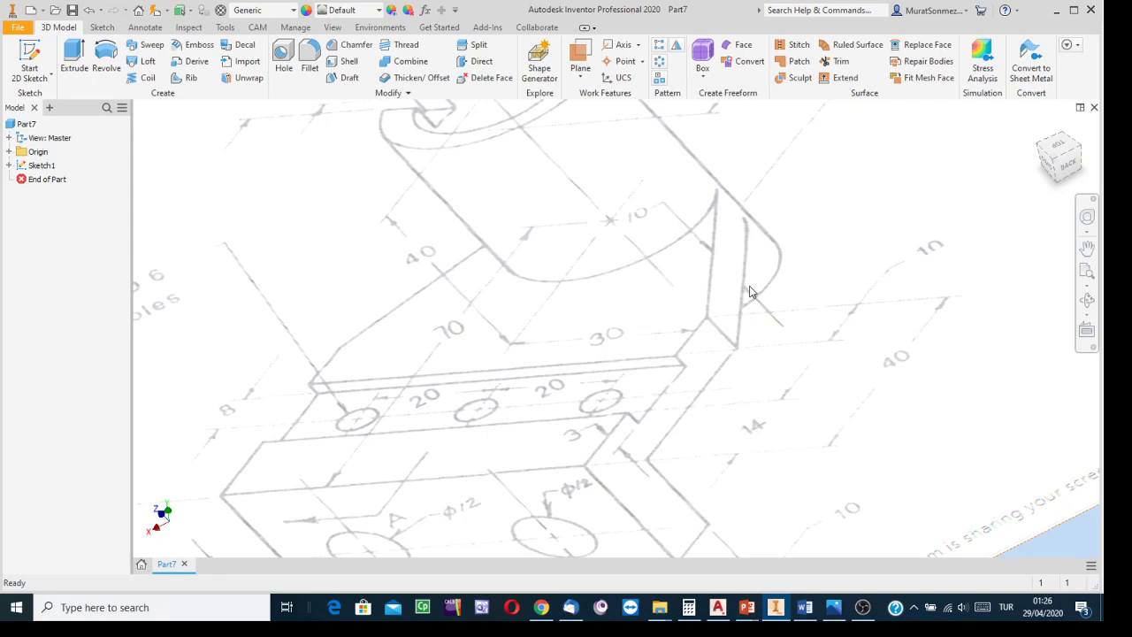
scroll(734, 352, up, 5)
mouse_move(490, 399)
middle_down()
mouse_move(844, 278)
mouse_move(816, 221)
middle_up()
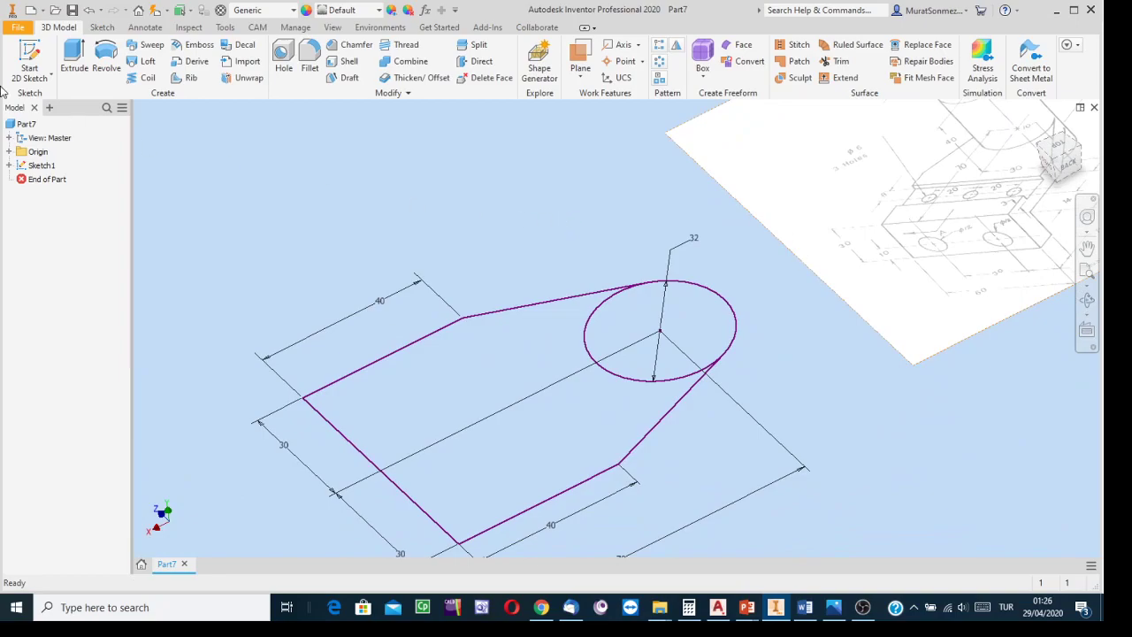
Extrude the outline and circle profiles 10 mm in the flipped, downward direction.
click(64, 51)
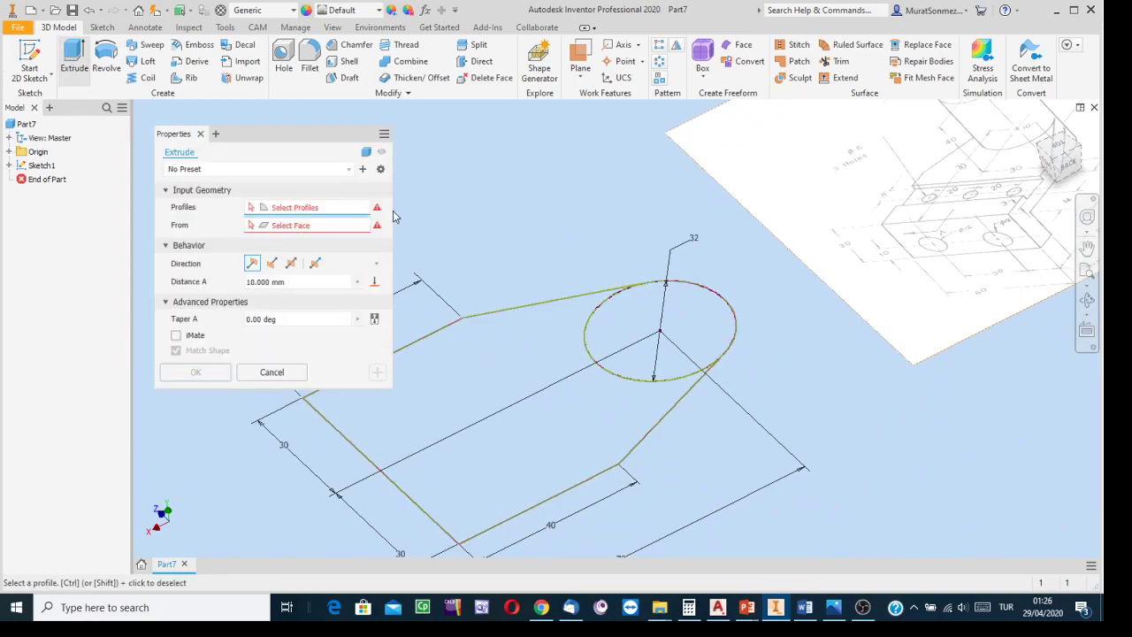
click(500, 385)
click(627, 326)
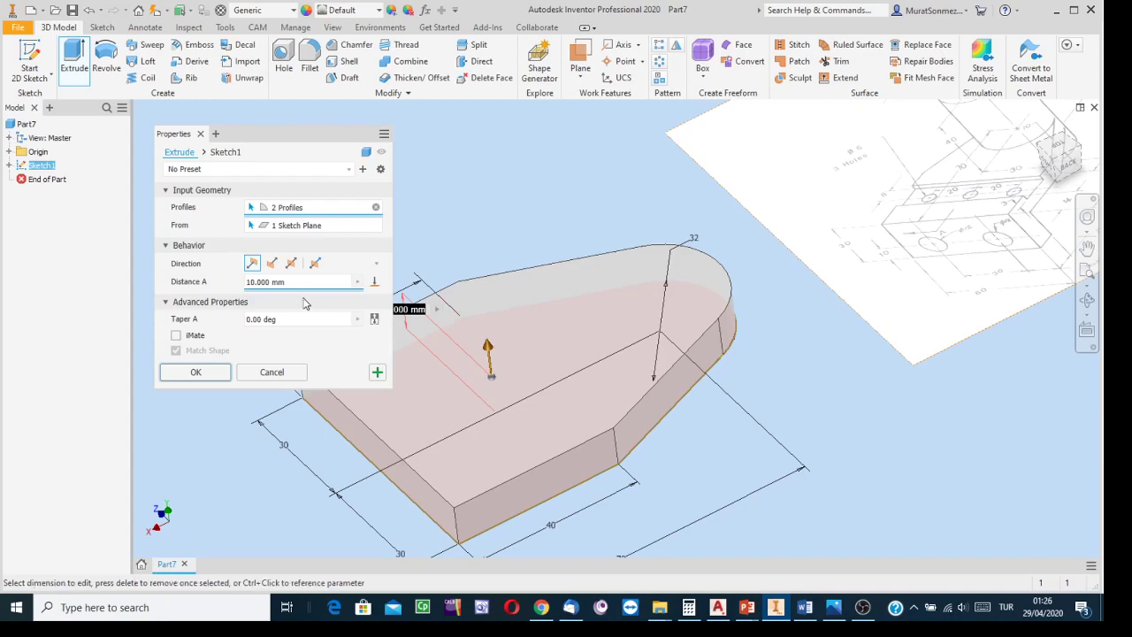
click(271, 264)
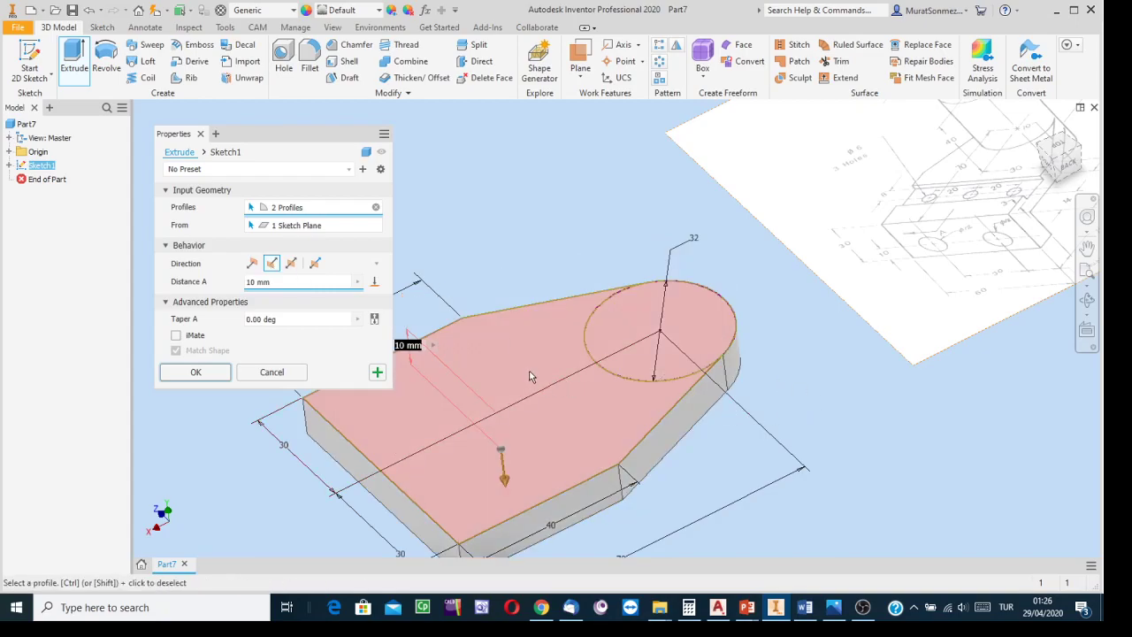
scroll(531, 377, down, 2)
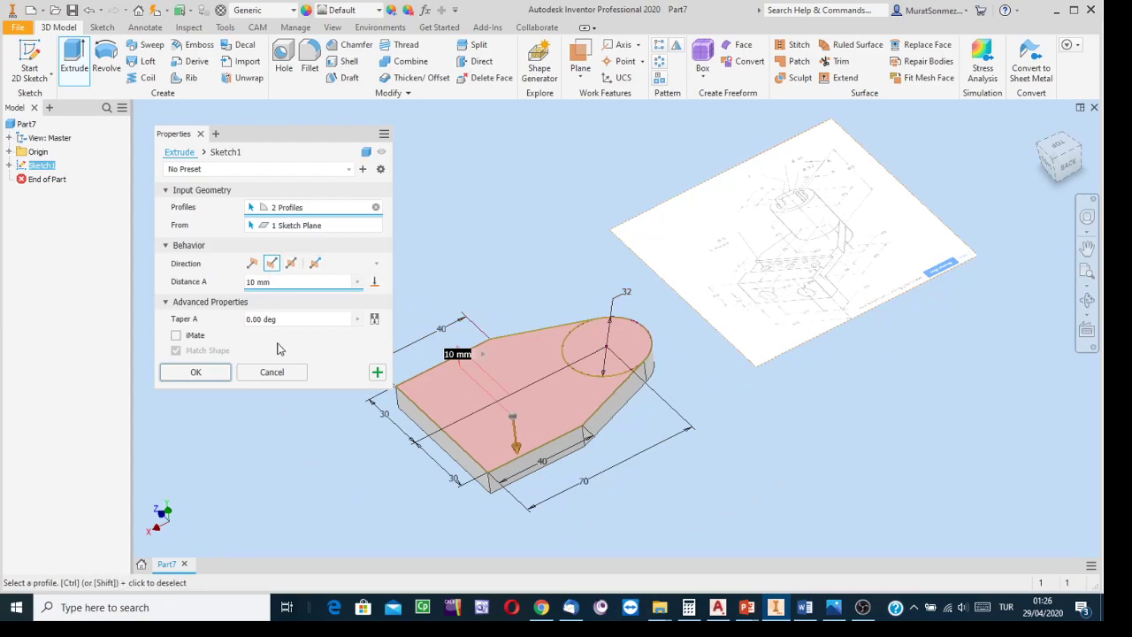
click(378, 375)
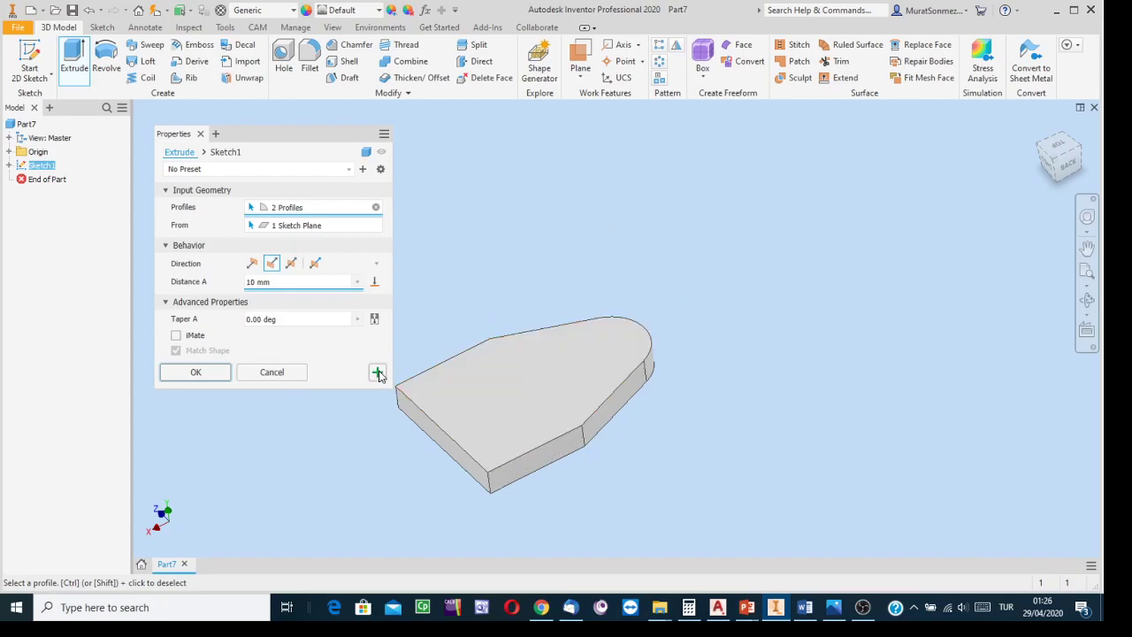
middle_drag(824, 376, 841, 408)
scroll(855, 319, up, 3)
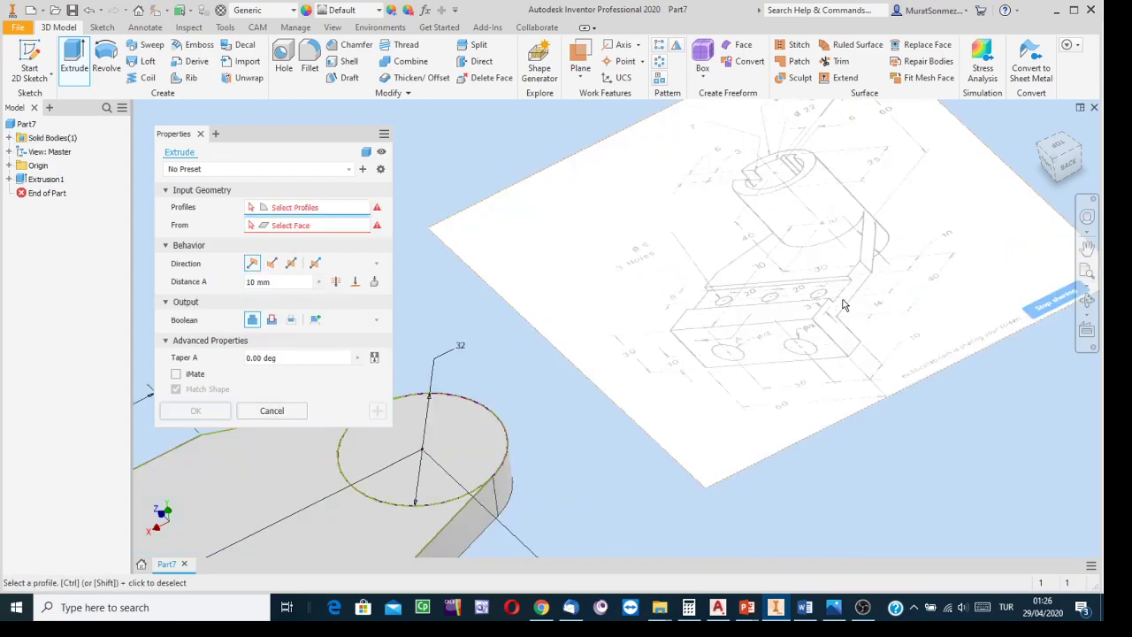
scroll(855, 318, down, 2)
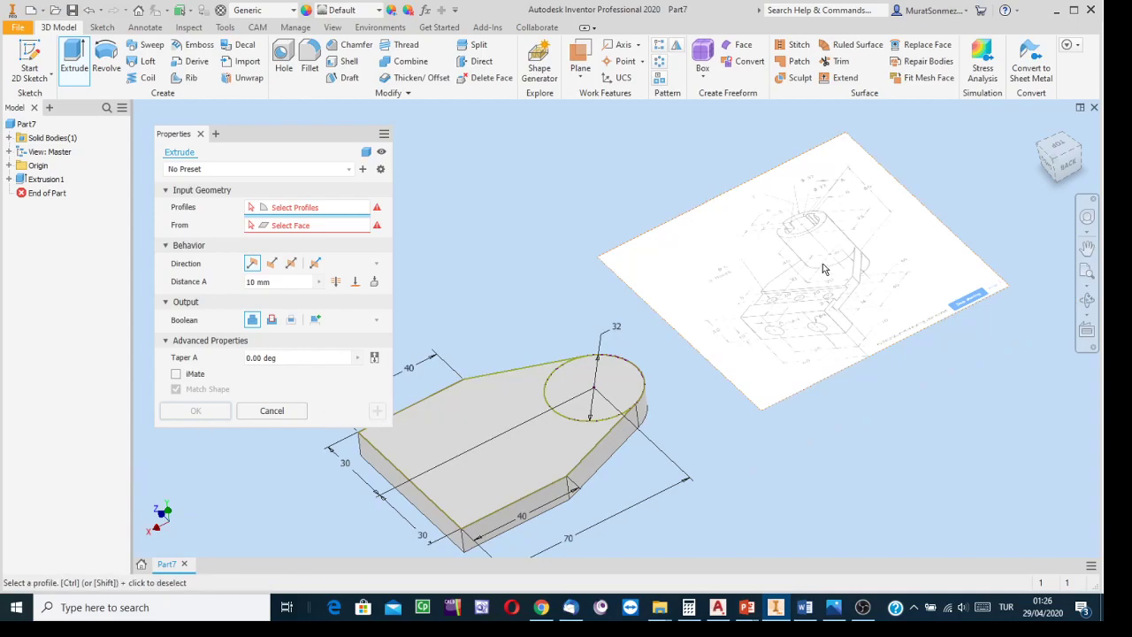
scroll(825, 265, up, 4)
scroll(824, 266, down, 4)
scroll(841, 286, up, 3)
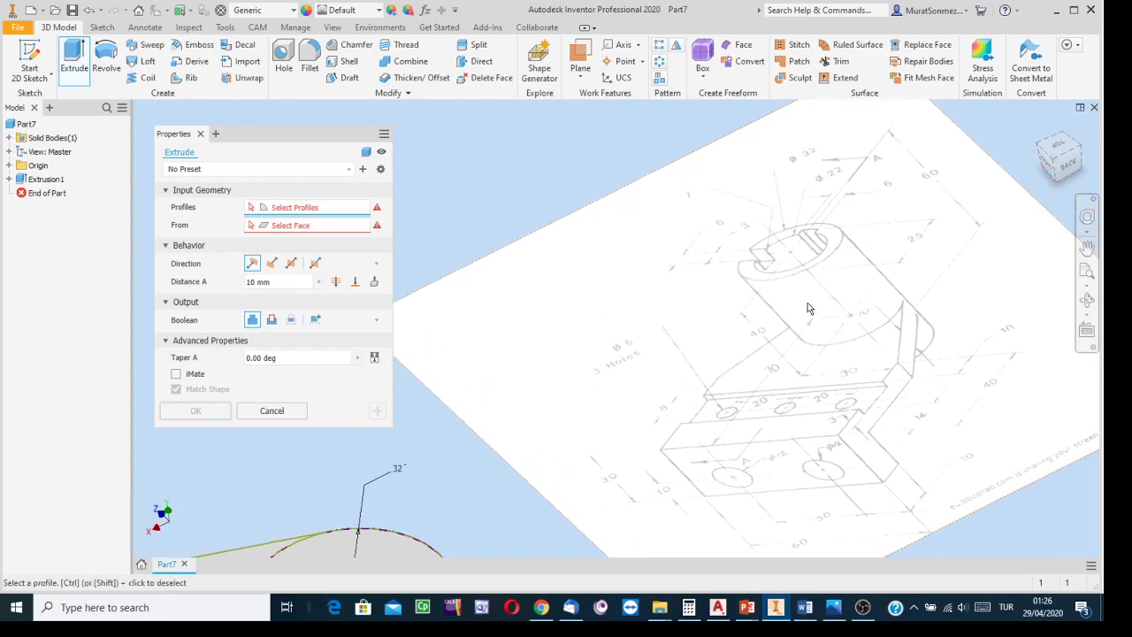
scroll(801, 319, up, 2)
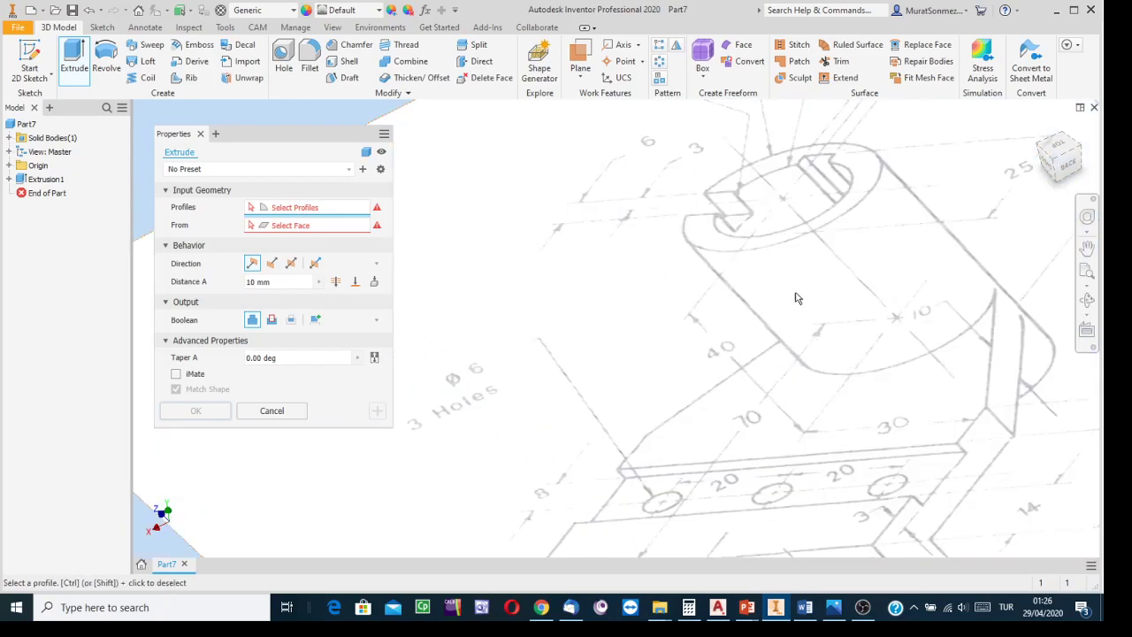
click(1087, 299)
mouse_move(734, 311)
mouse_down()
mouse_move(705, 285)
mouse_move(650, 279)
mouse_move(675, 331)
mouse_up()
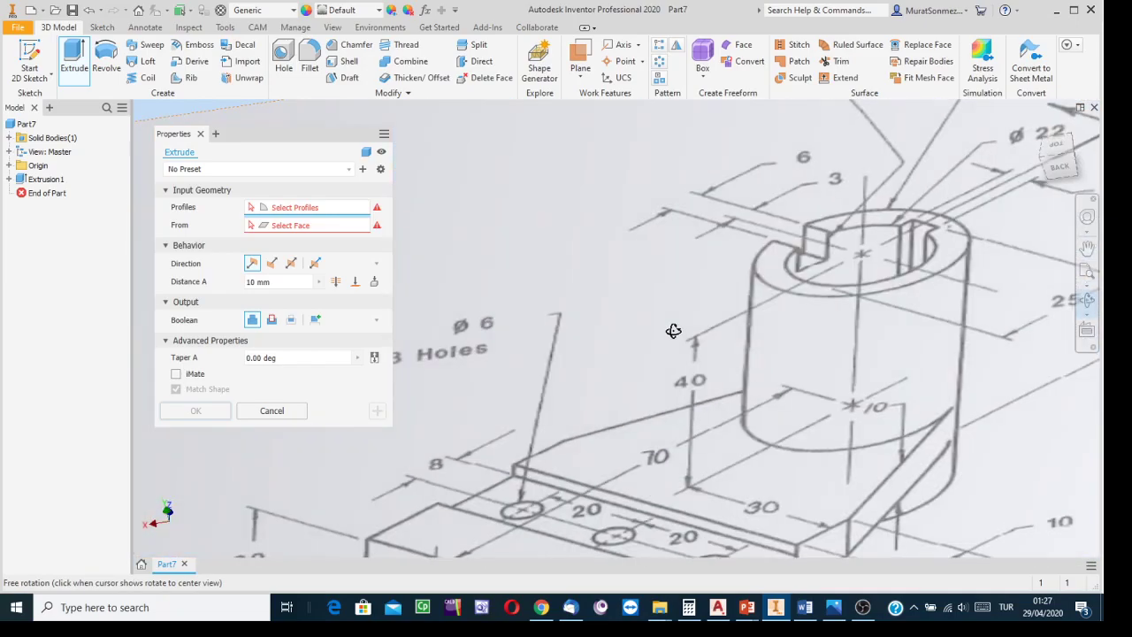
scroll(790, 351, down, 3)
drag(792, 351, 916, 286)
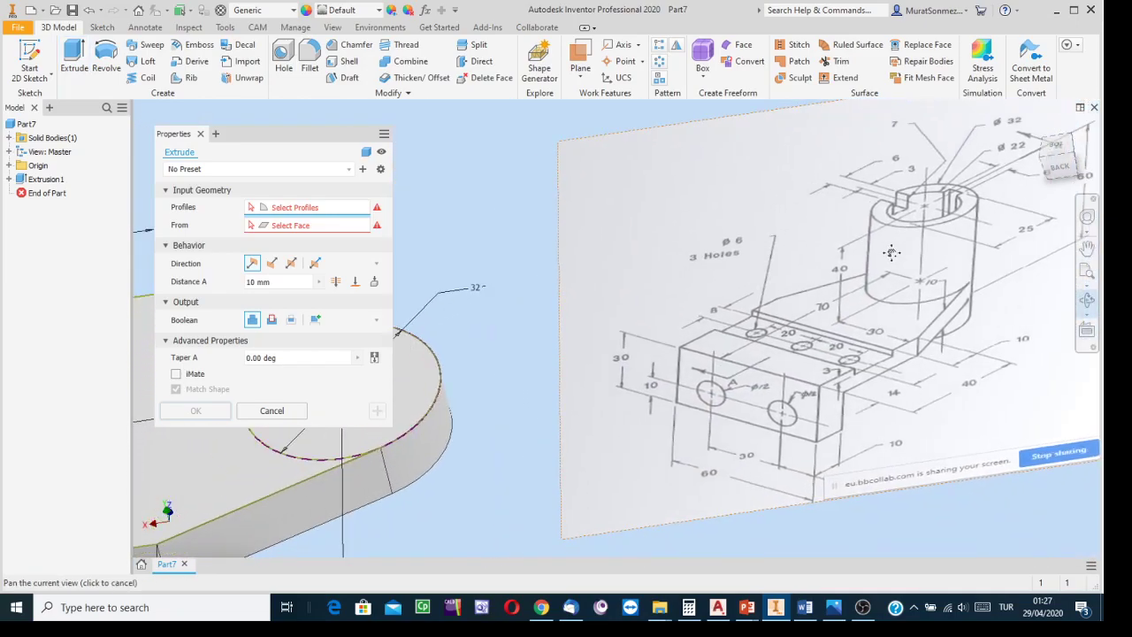
drag(653, 327, 666, 326)
middle_drag(665, 325, 949, 302)
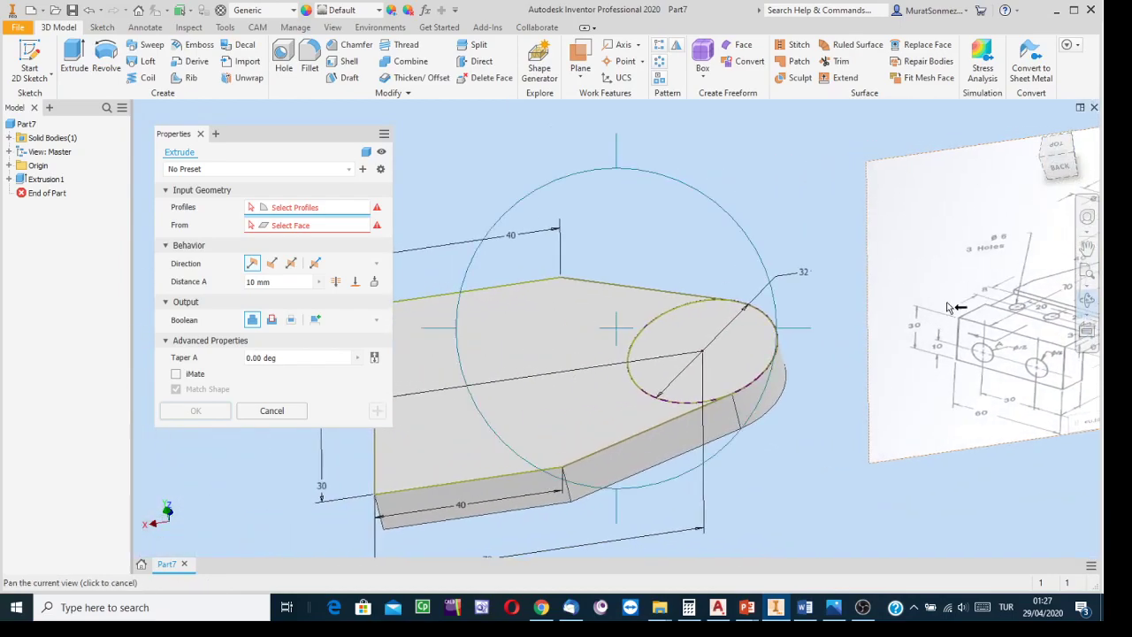
key(Escape)
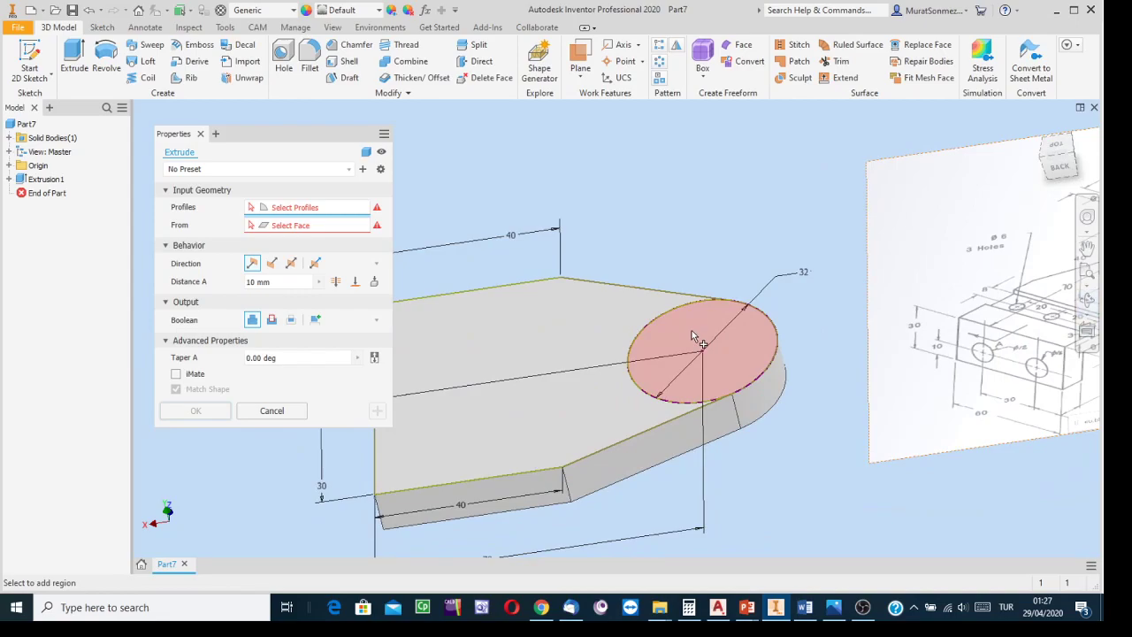
Extrude the 32 mm circular region 40 mm upward into a cylindrical boss.
click(691, 329)
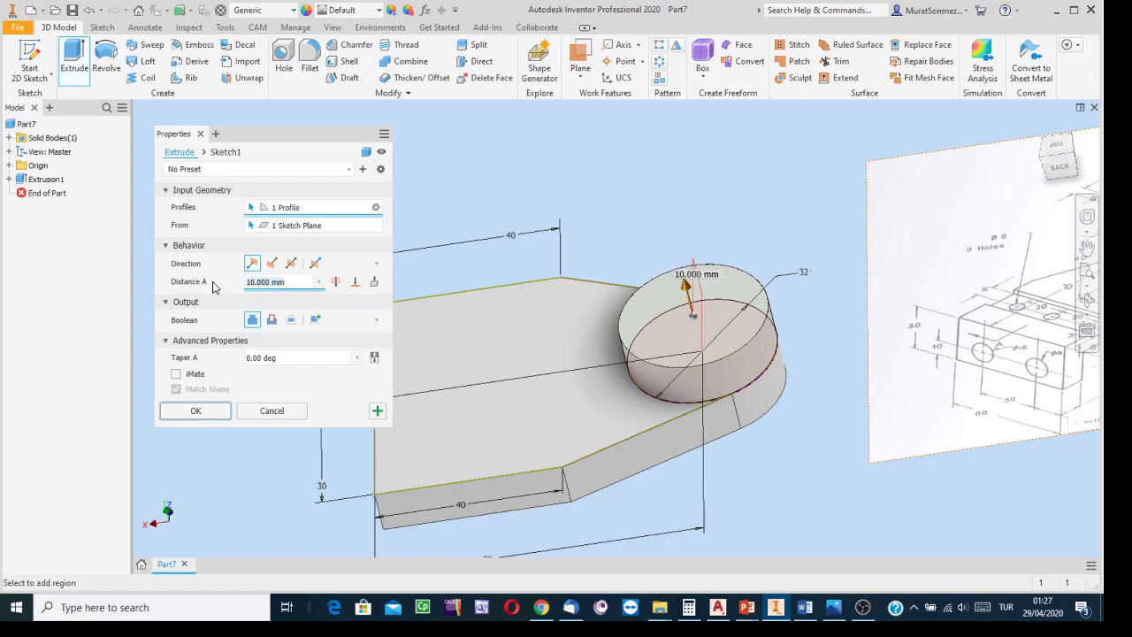
text(40)
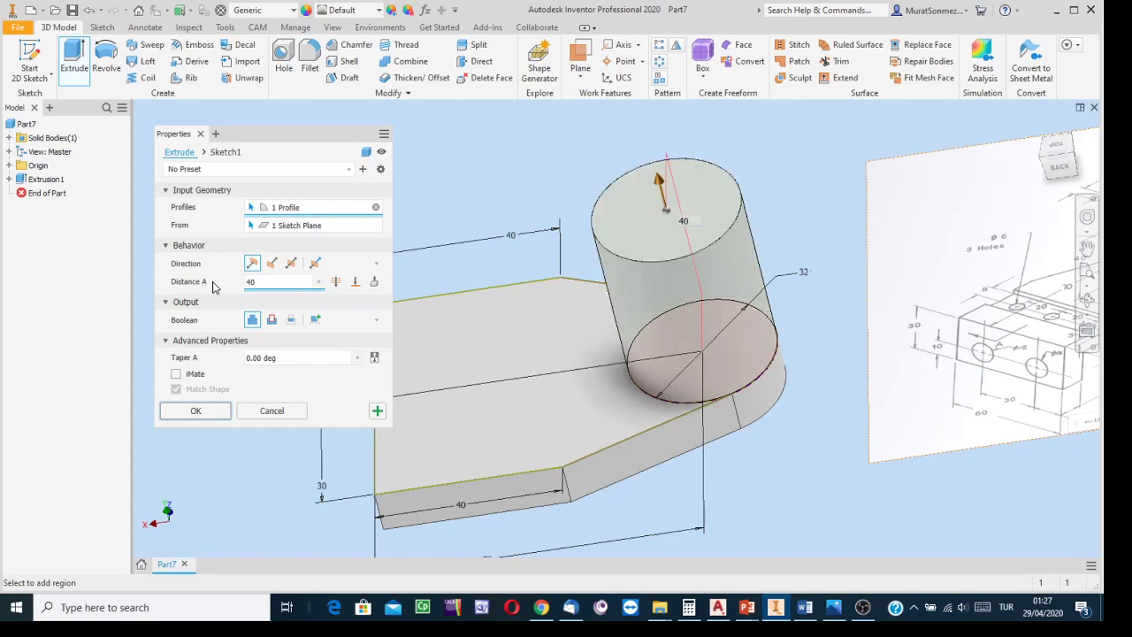
scroll(772, 429, up, 2)
middle_drag(771, 425, 619, 373)
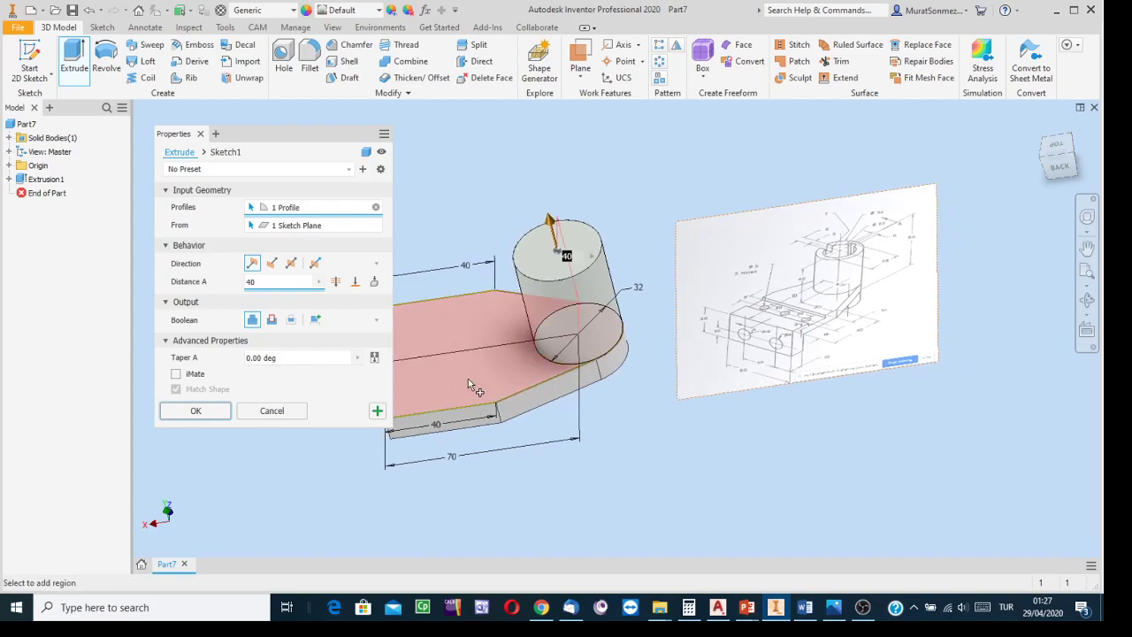
click(378, 412)
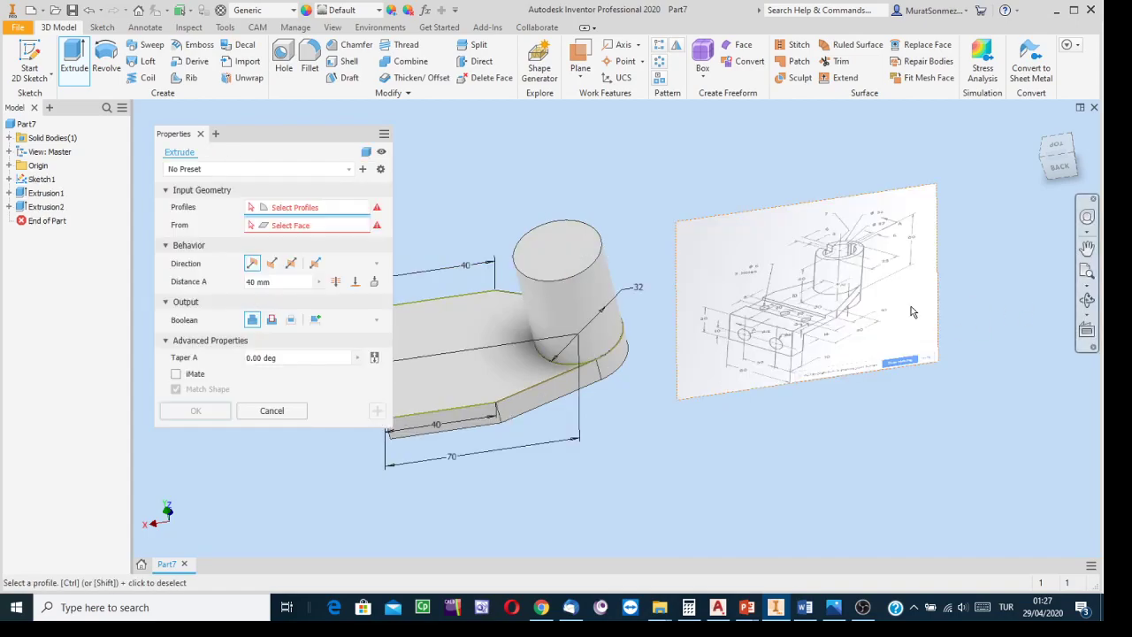
scroll(917, 311, up, 6)
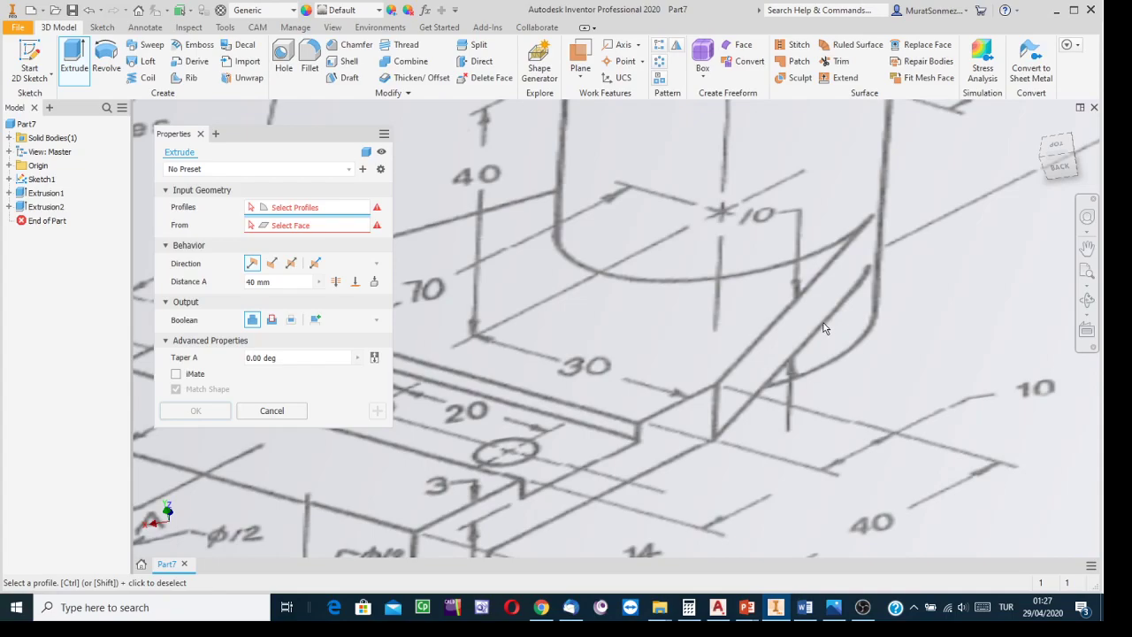
scroll(829, 339, down, 6)
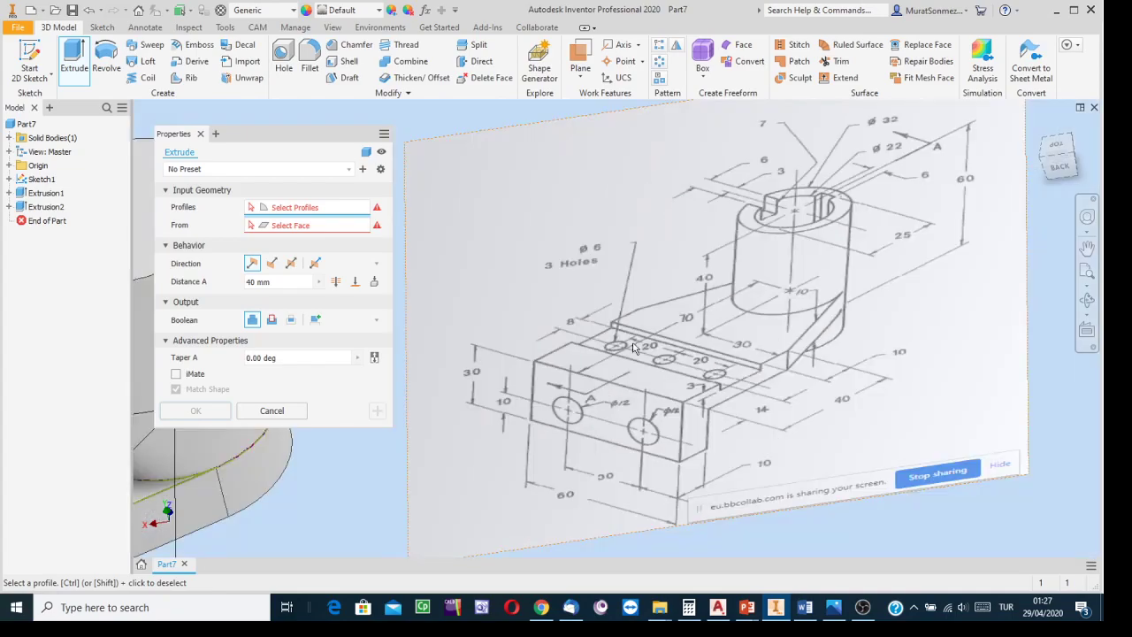
middle_drag(461, 371, 805, 308)
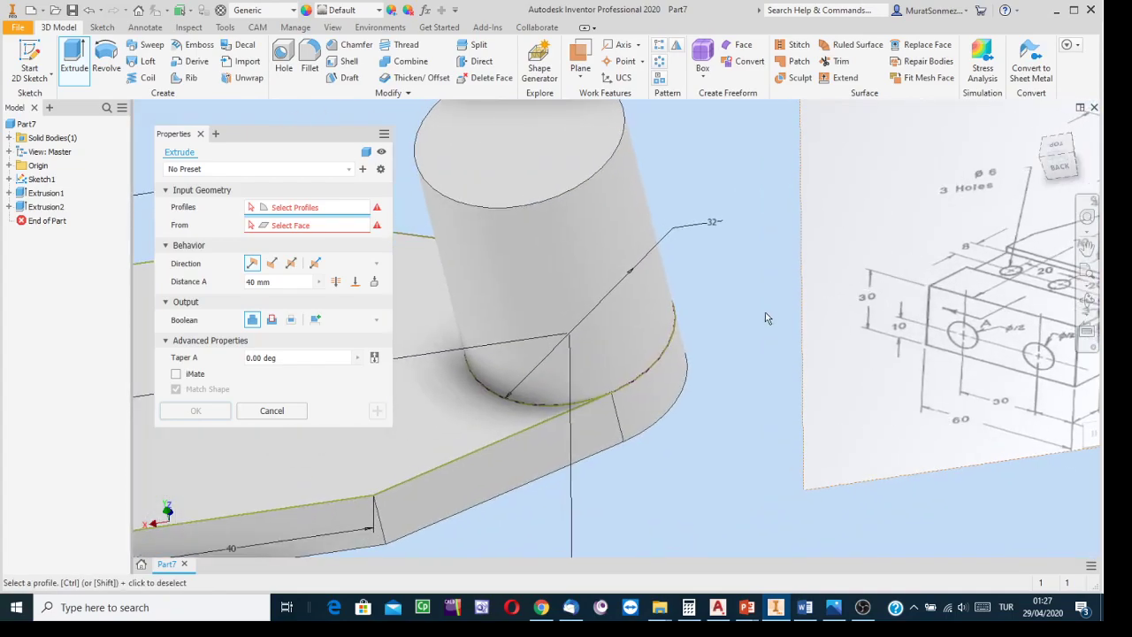
scroll(767, 313, down, 3)
scroll(768, 313, up, 3)
scroll(665, 350, down, 5)
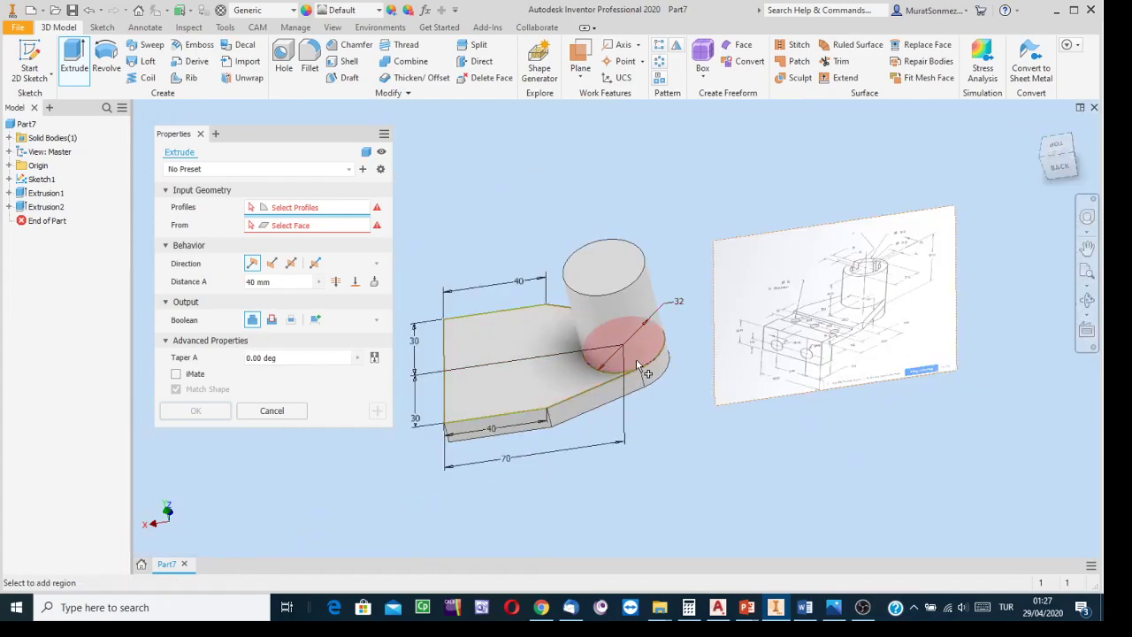
Extrude the circle 20 mm downward as Extrusion3, then show the part in isometric view.
click(638, 365)
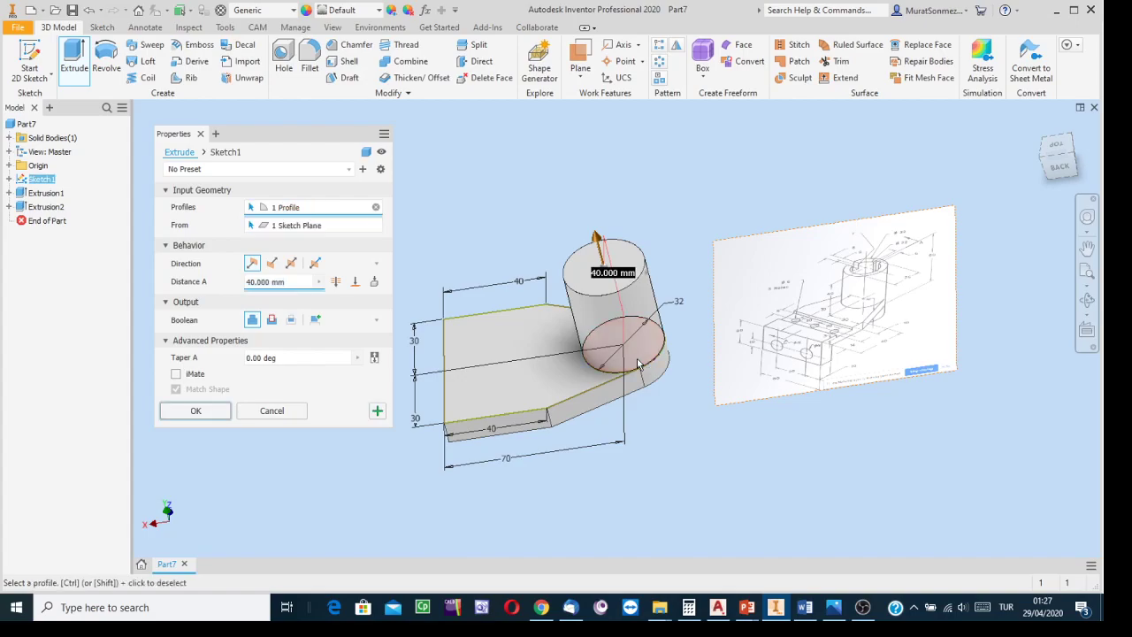
click(272, 264)
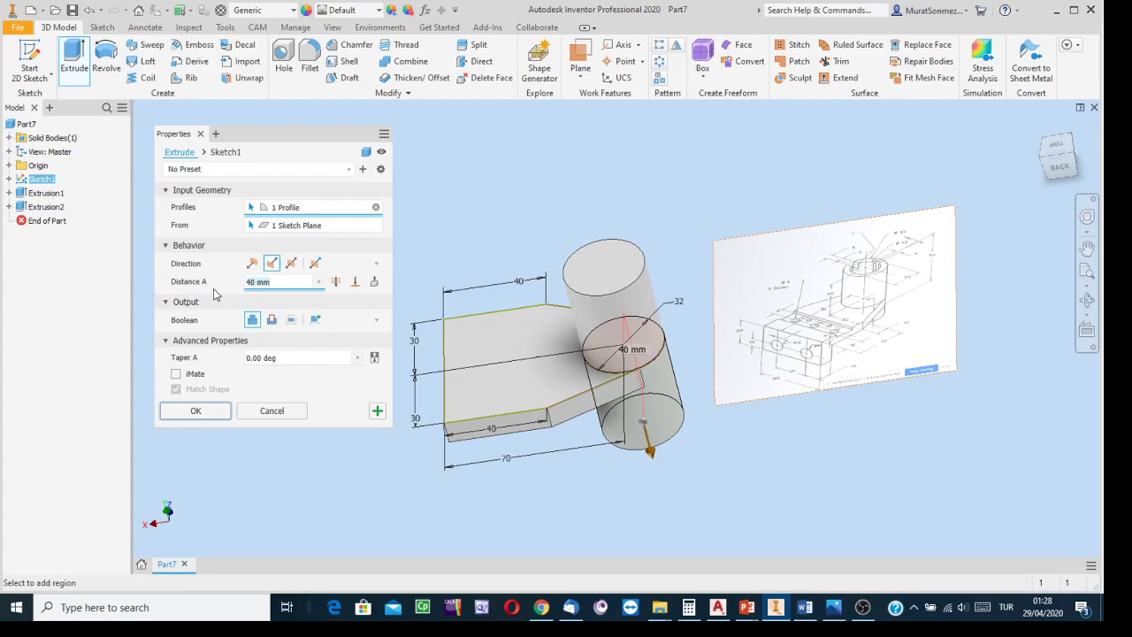
text(20)
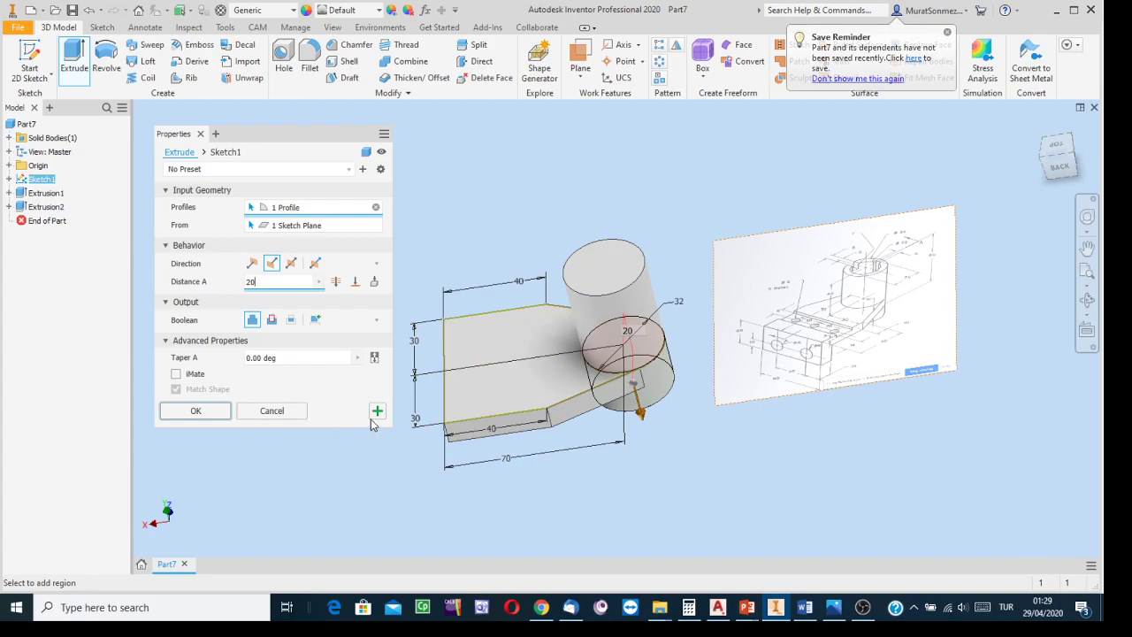
click(206, 412)
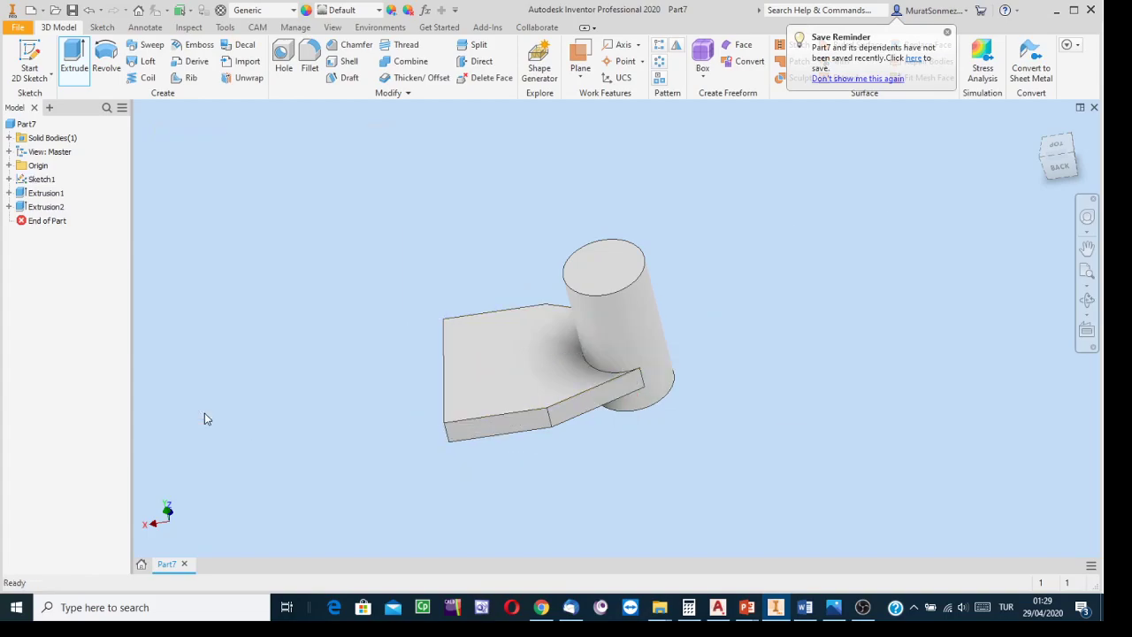
middle_drag(733, 336, 705, 351)
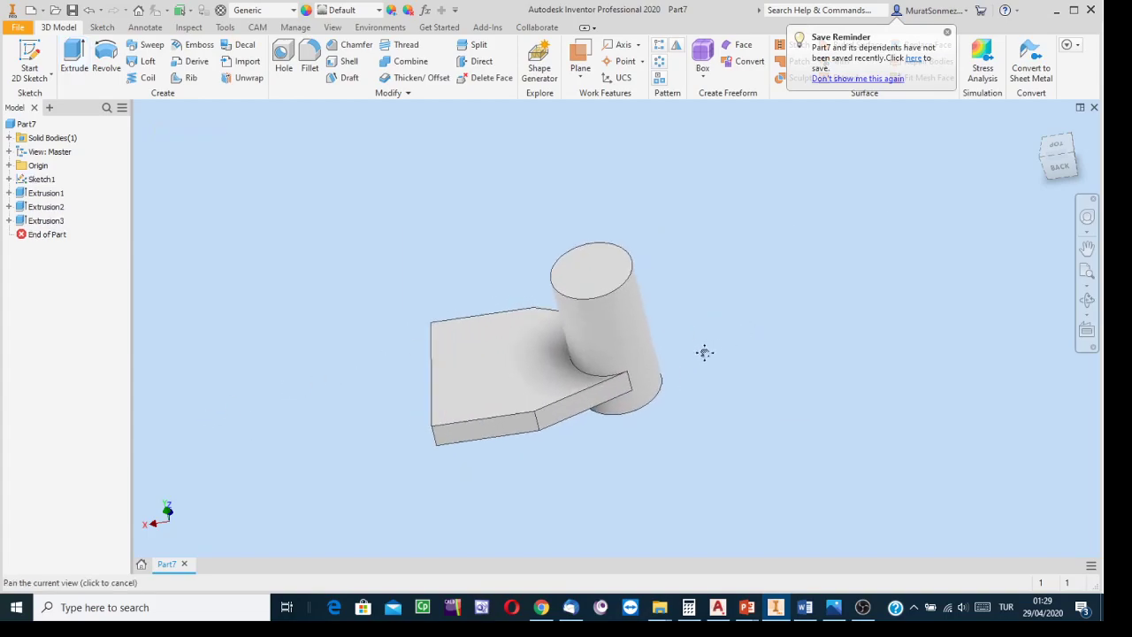
click(1042, 161)
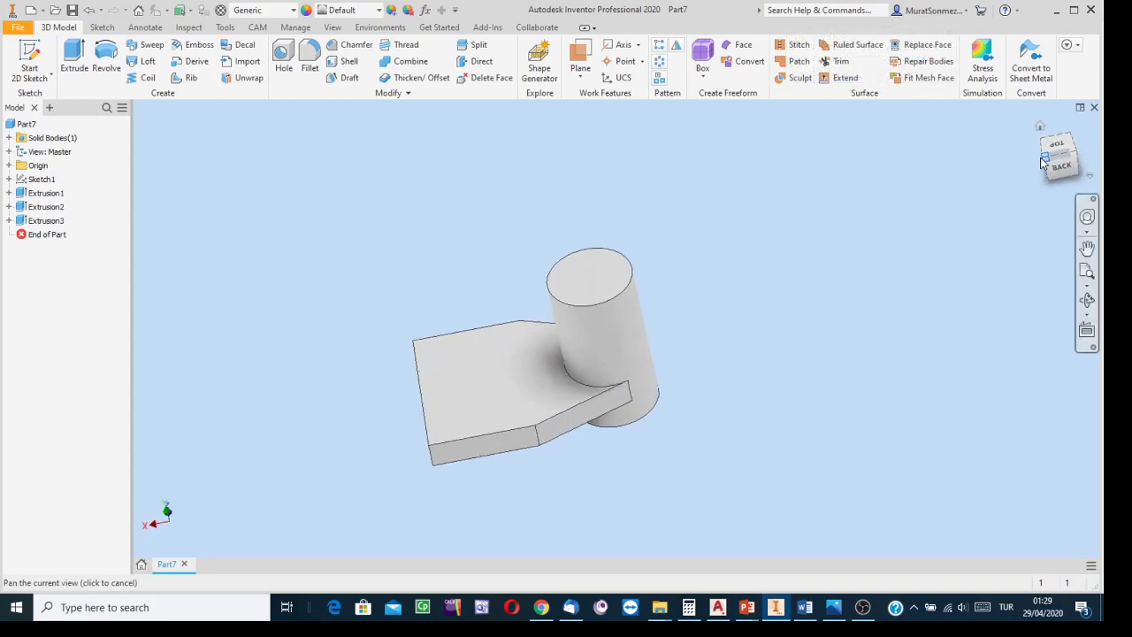
middle_drag(787, 335, 783, 332)
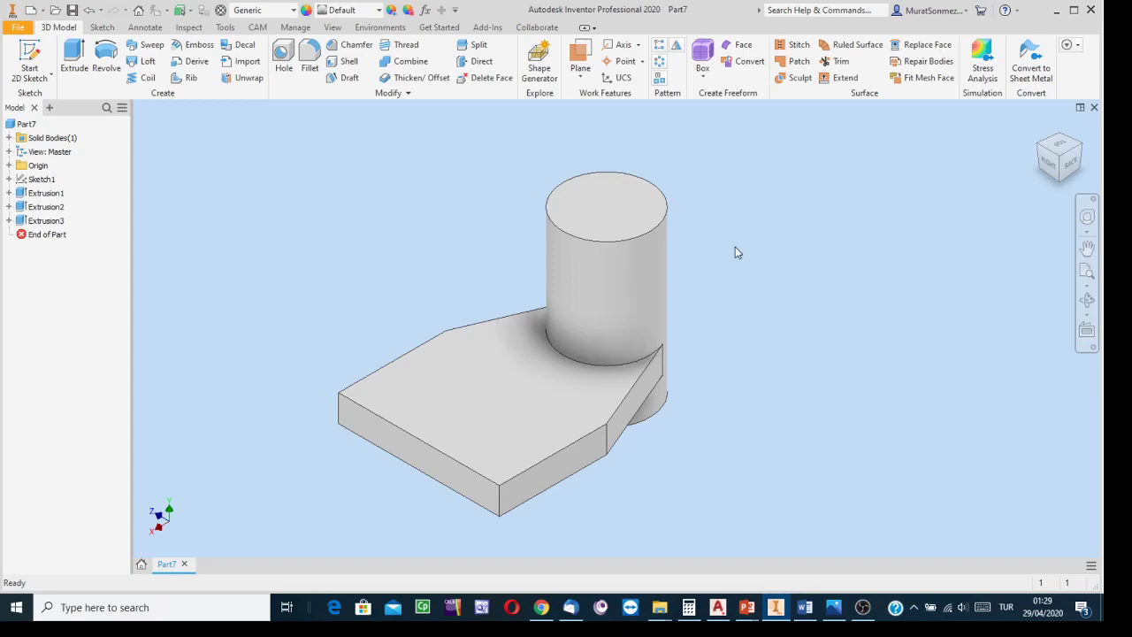
click(835, 616)
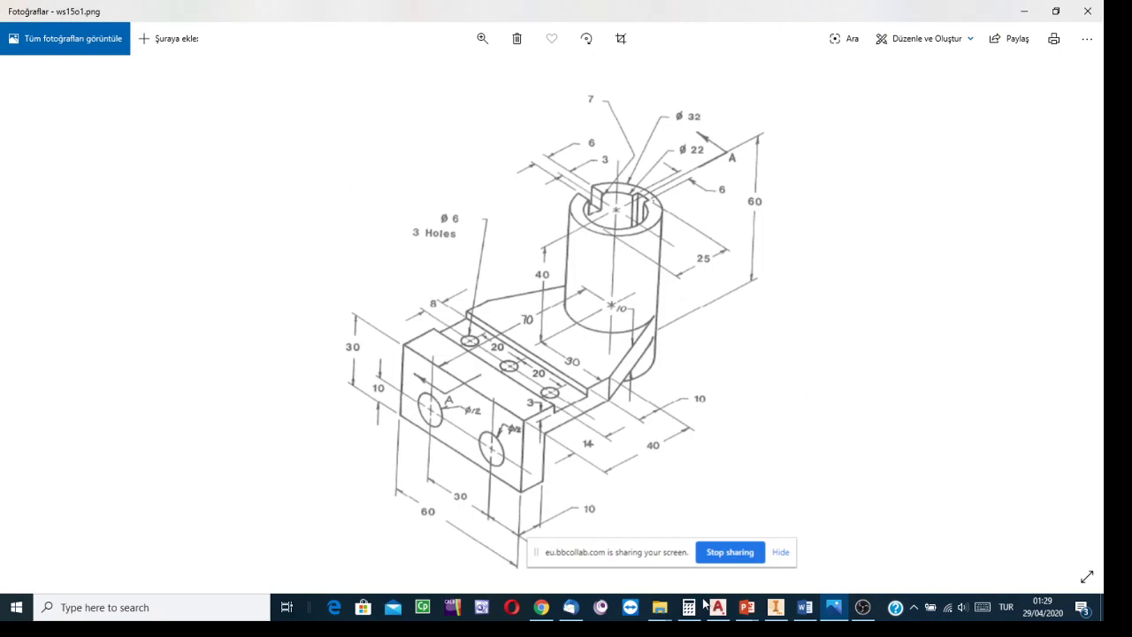
click(775, 607)
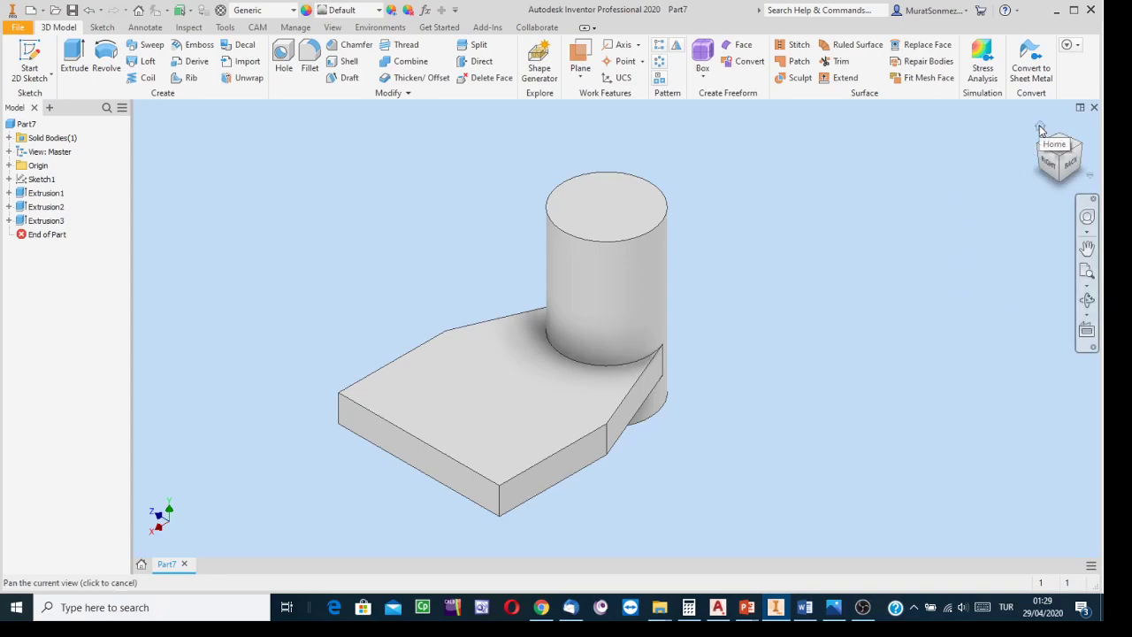
Save the current isometric view as the Home view, fitted to view.
right_click(1041, 130)
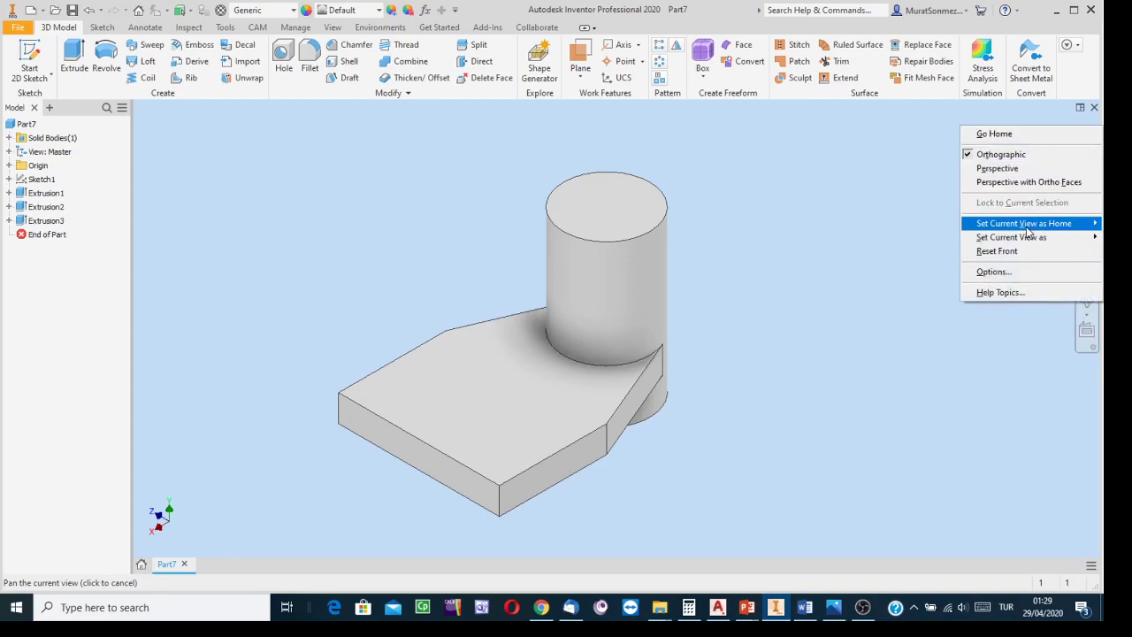
mouse_move(1025, 227)
click(912, 238)
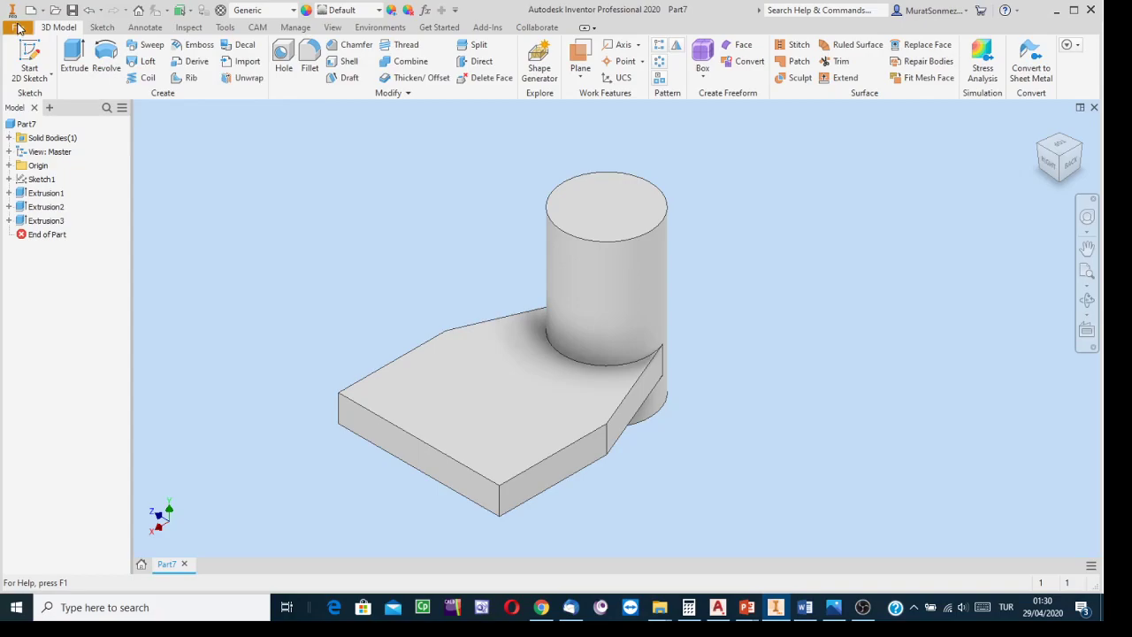
Save the part as a copy in the DATA (D:) > CVE 101 > 2019-2 > CW folder.
click(18, 27)
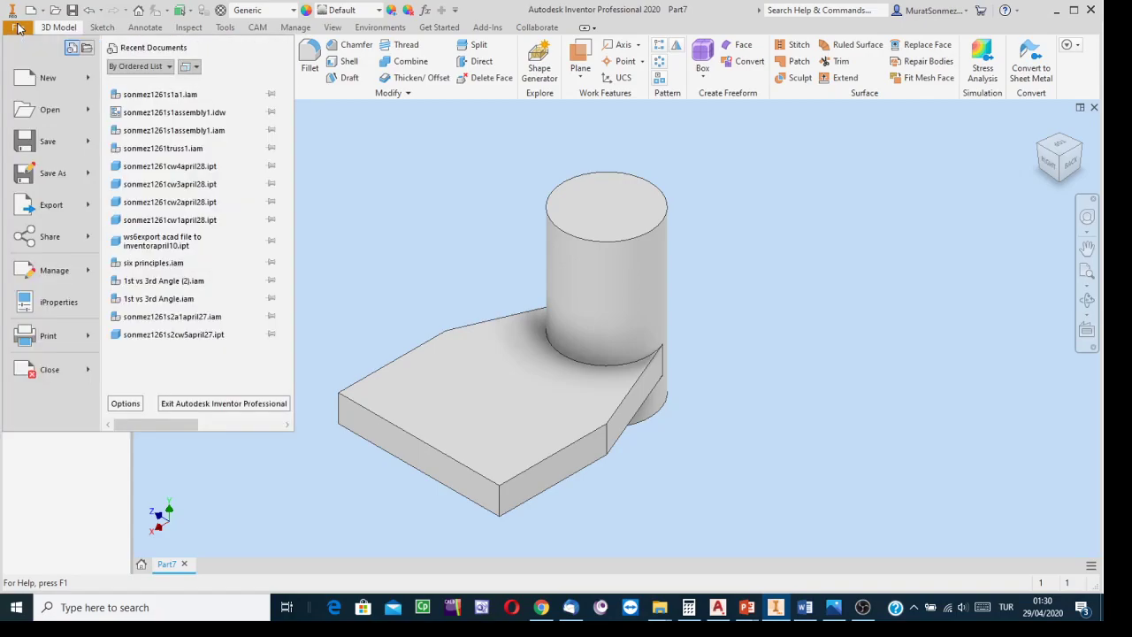
click(49, 174)
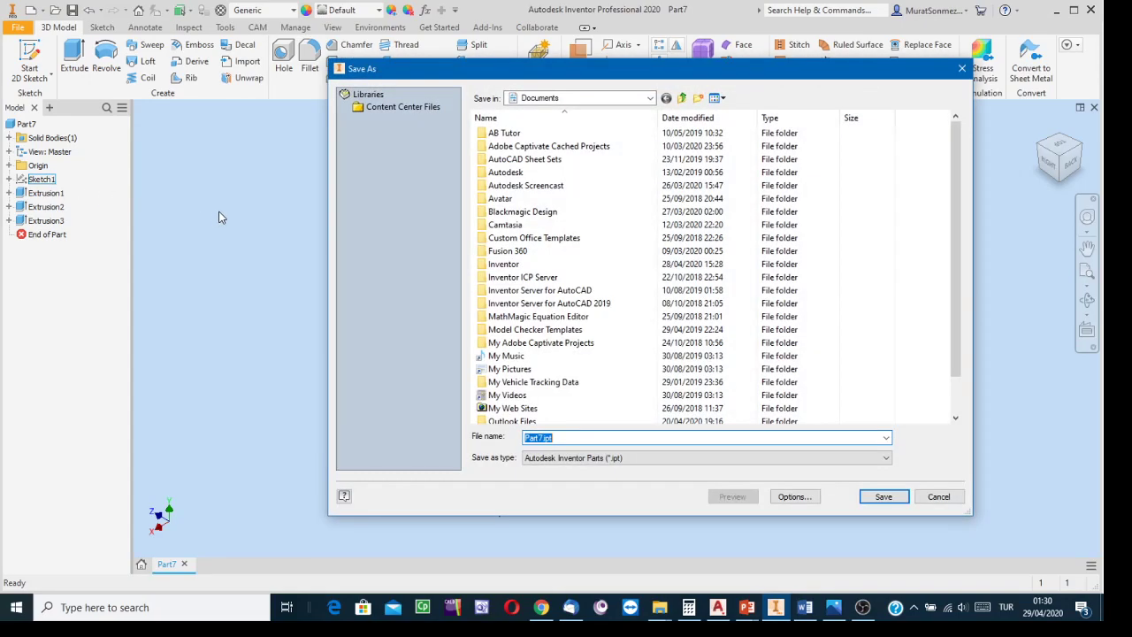
click(650, 98)
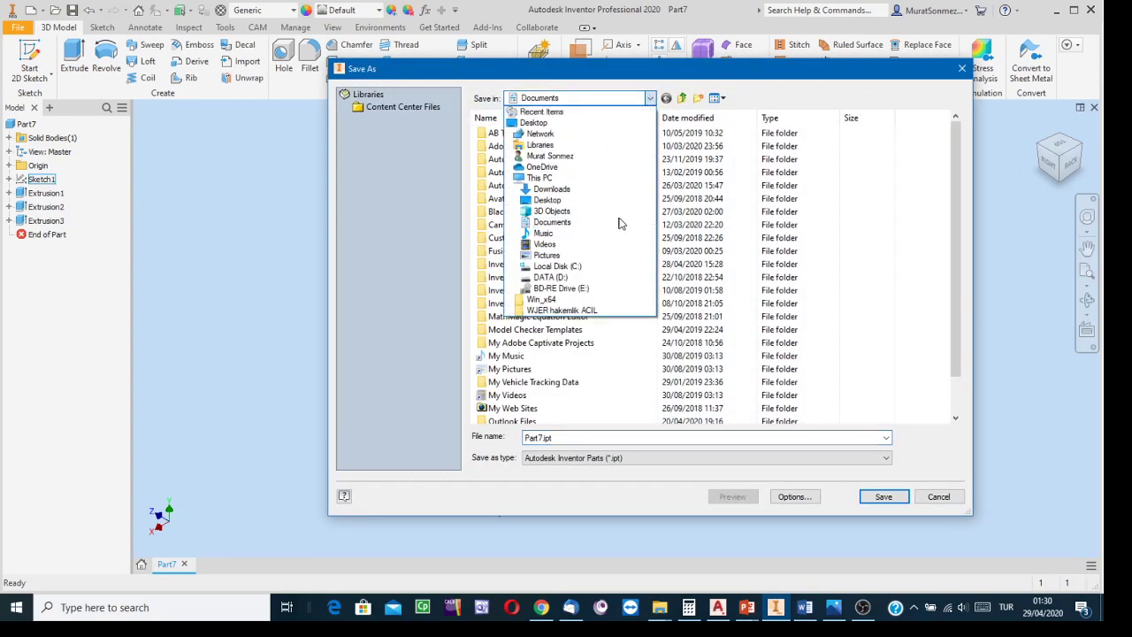
click(553, 277)
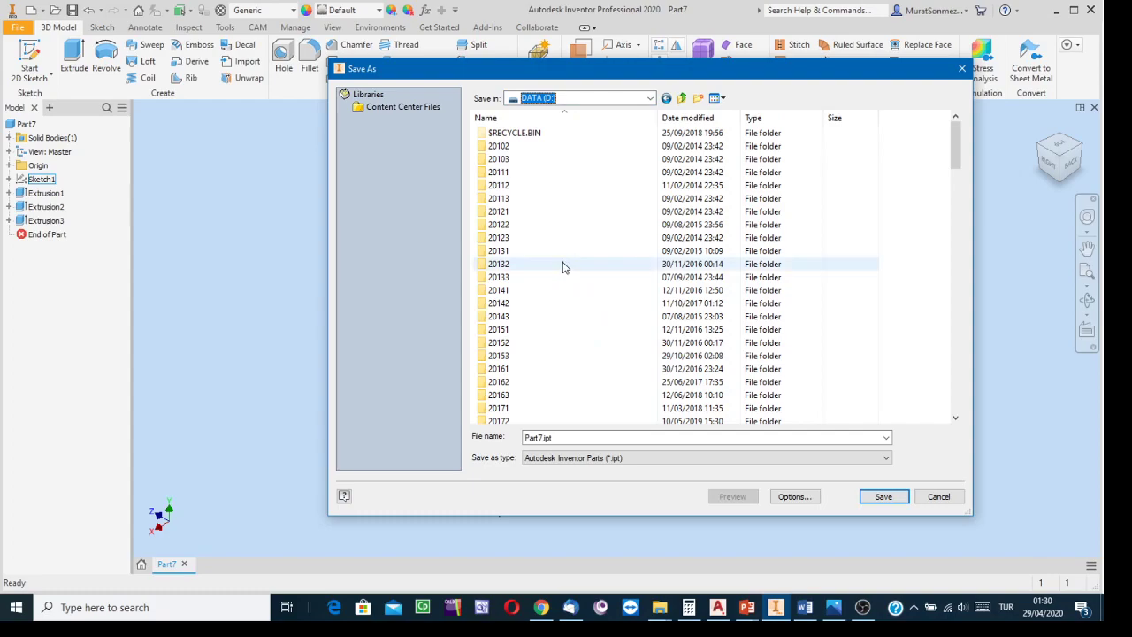
scroll(552, 283, down, 15)
double_click(548, 292)
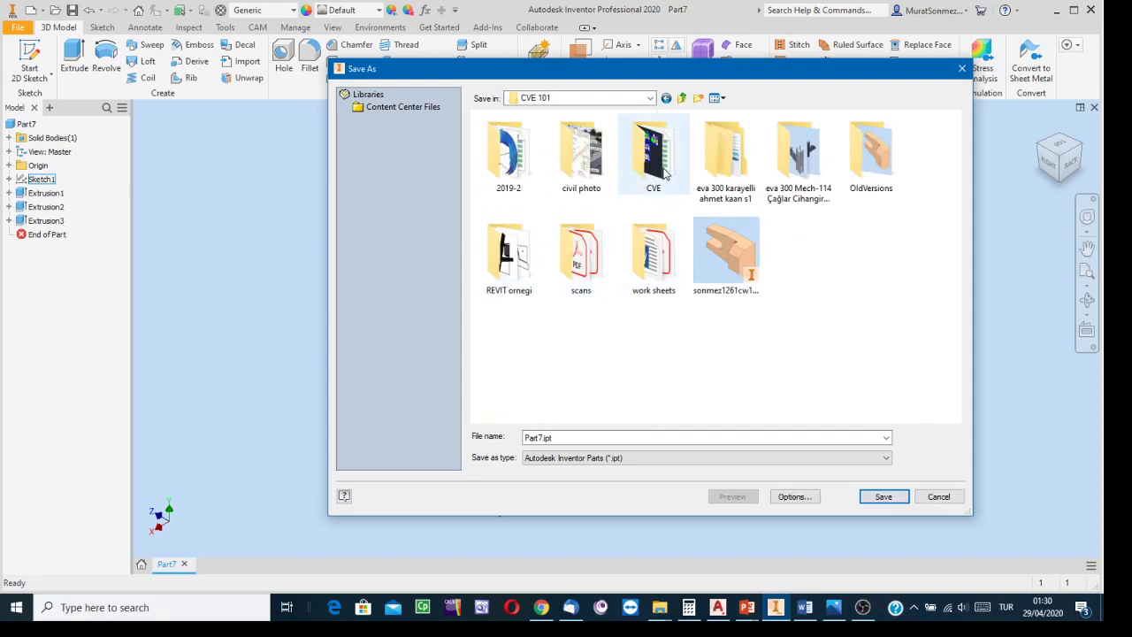
double_click(516, 159)
double_click(495, 159)
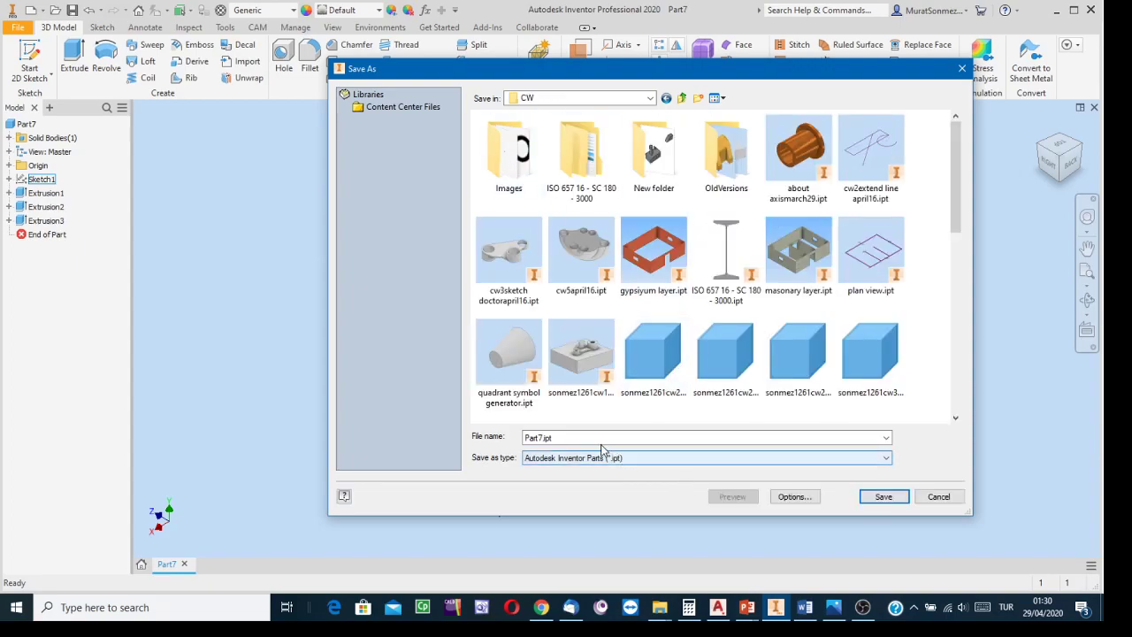
Replace Part7.ipt with the student's worksheet file name ending in april28, save, and view the drawing.
drag(606, 438, 477, 436)
text(sonmez12)
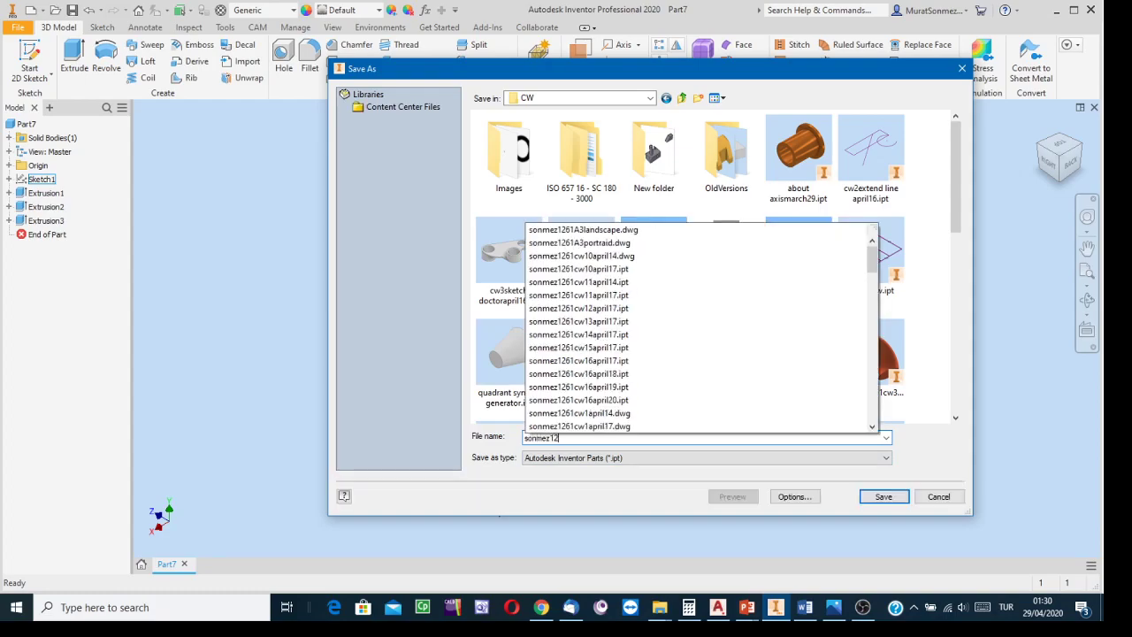
text(61ws)
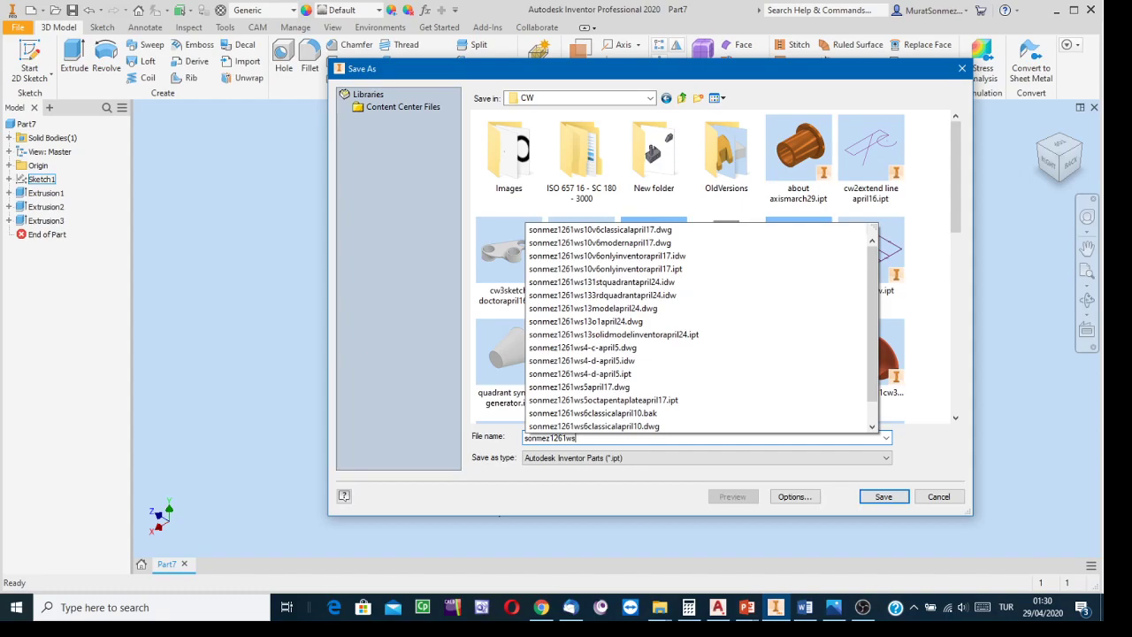
text(15)
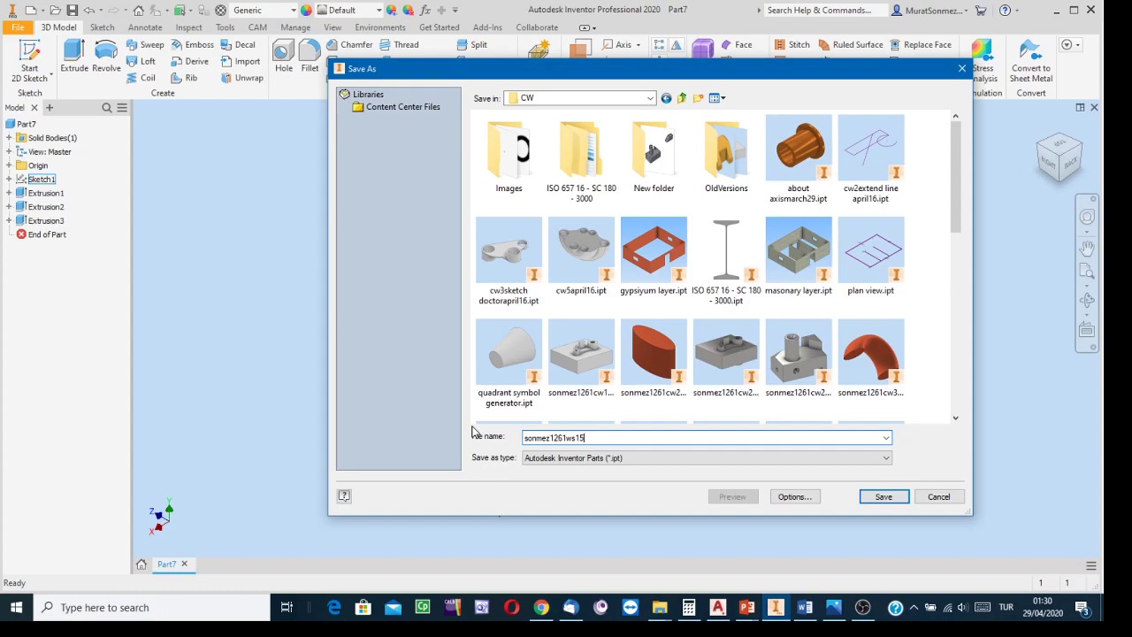
text(o)
text(april28)
click(884, 496)
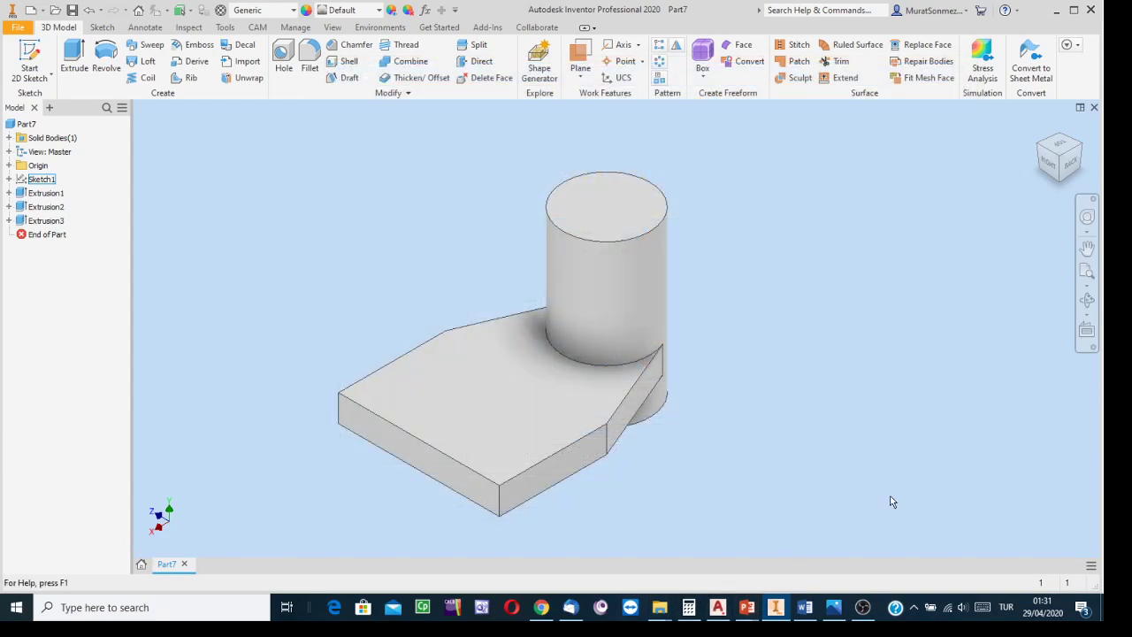
click(840, 609)
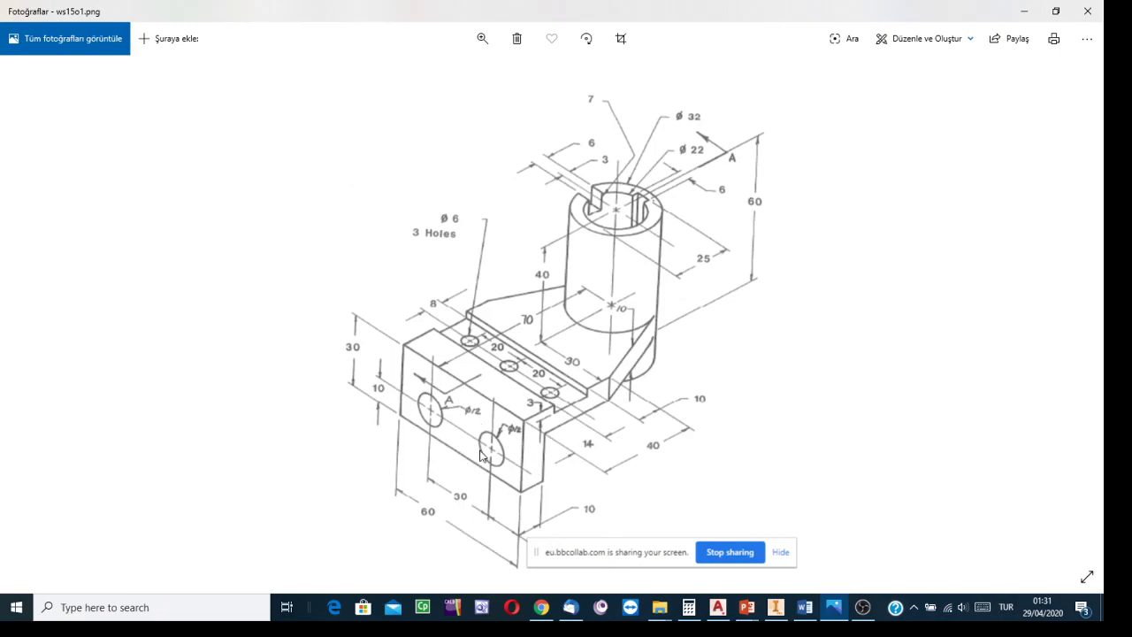
Switch from the ws15o1.png drawing in Photos back to the saved bracket part in Inventor.
click(776, 607)
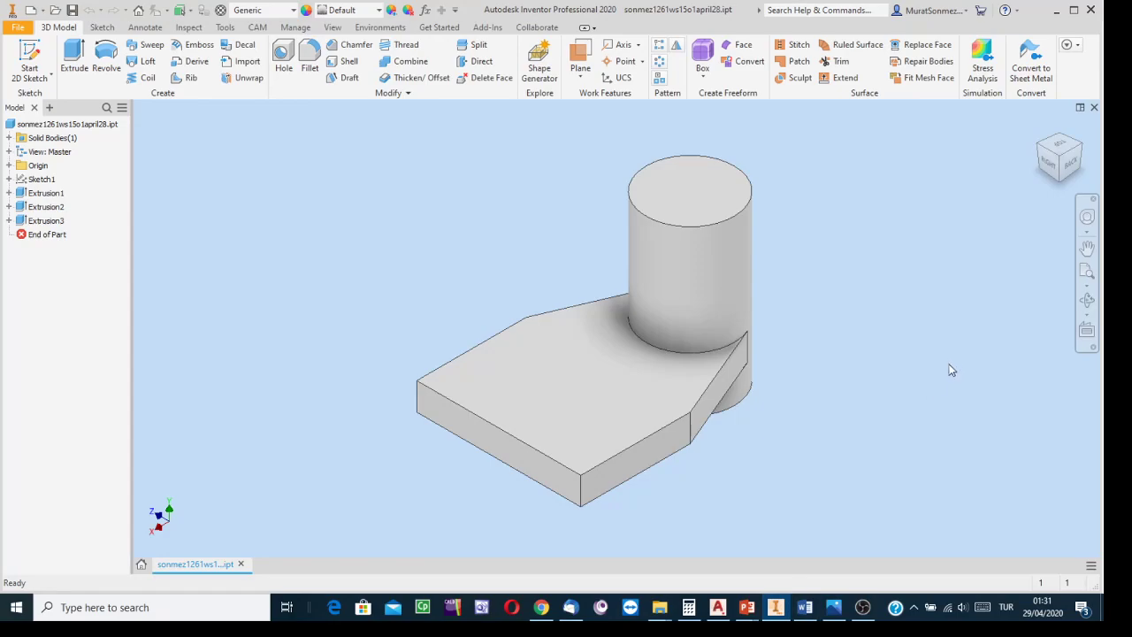
Orbit to the base plate's underside, start Sketch2 on that face, and frame the part.
click(1086, 301)
drag(688, 381, 639, 194)
key(Escape)
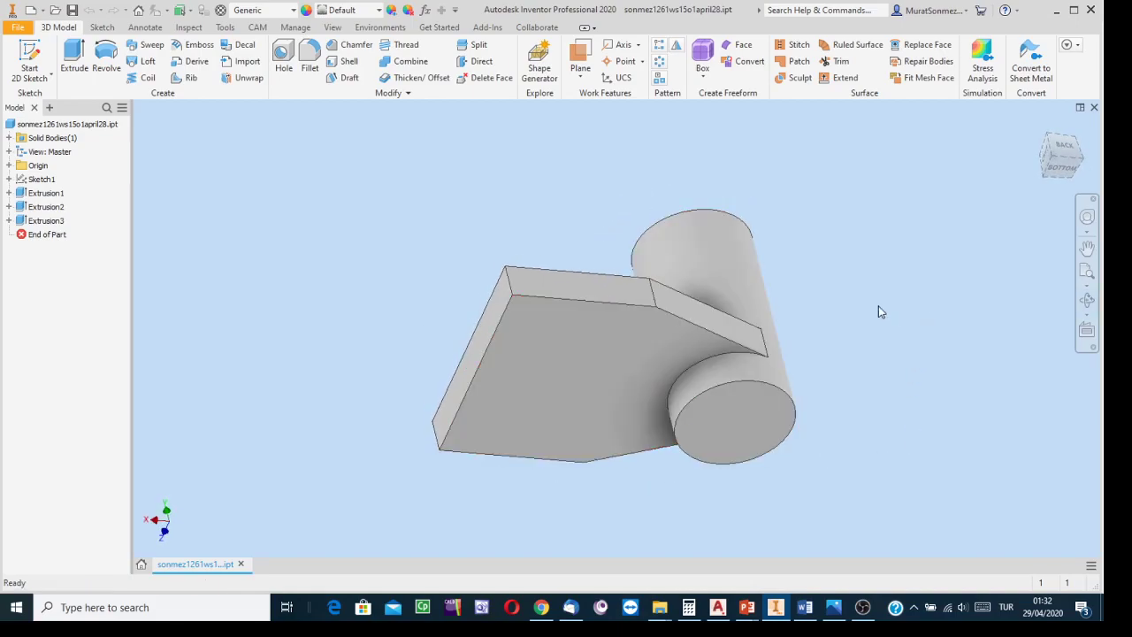
click(545, 378)
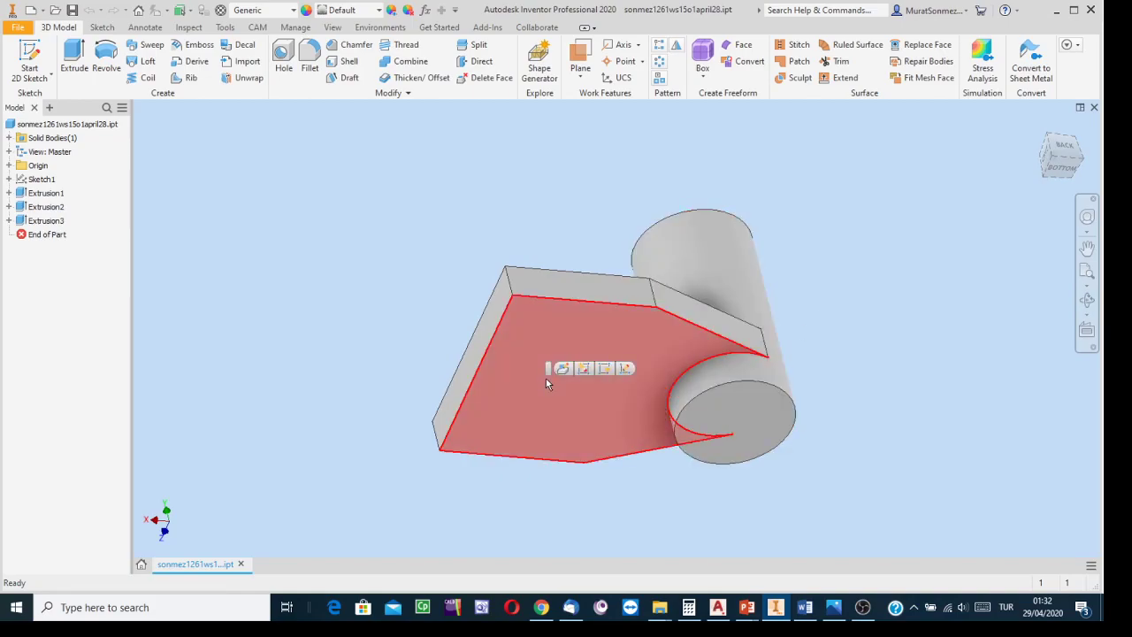
right_click(529, 383)
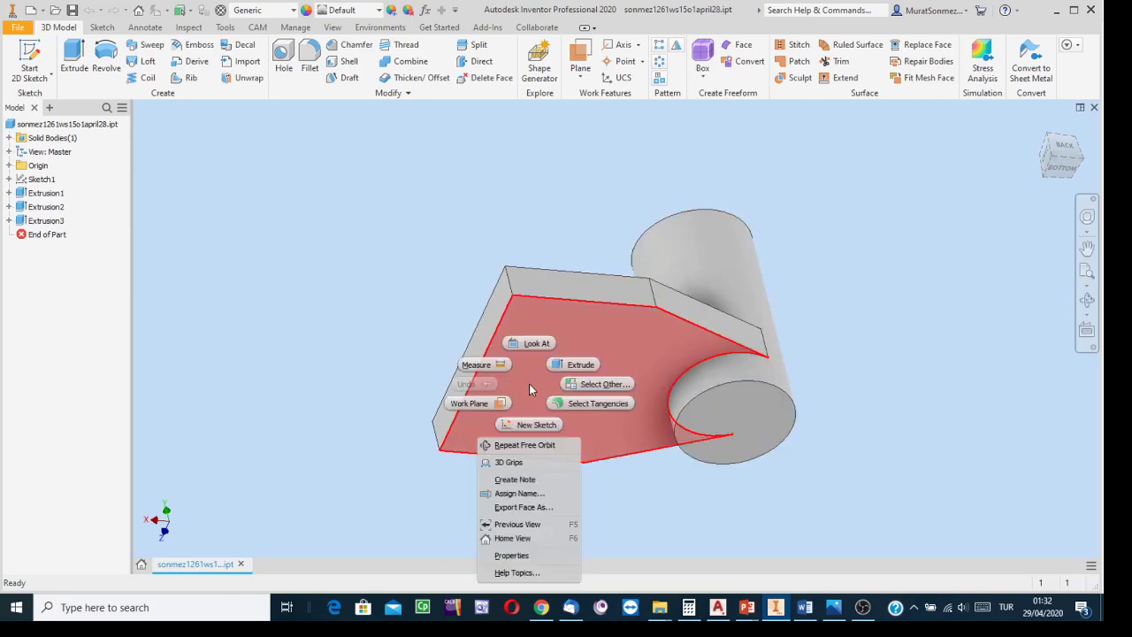
click(540, 426)
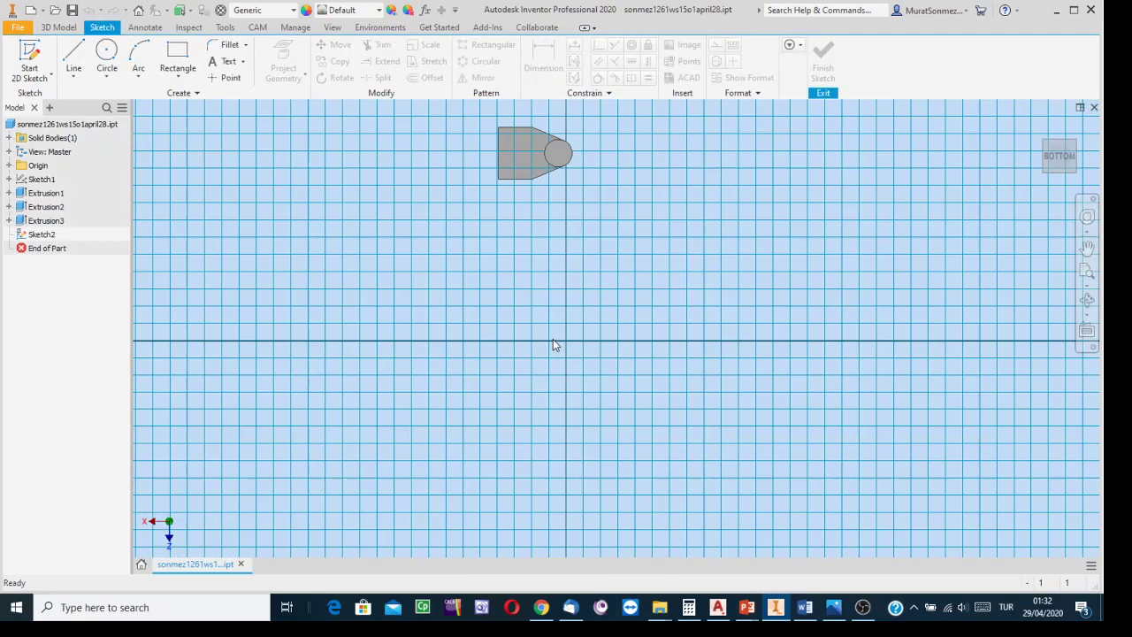
scroll(552, 339, up, 3)
mouse_move(553, 332)
middle_down()
mouse_move(554, 303)
mouse_move(689, 447)
mouse_move(685, 403)
middle_up()
scroll(672, 344, down, 10)
middle_drag(672, 348, 591, 478)
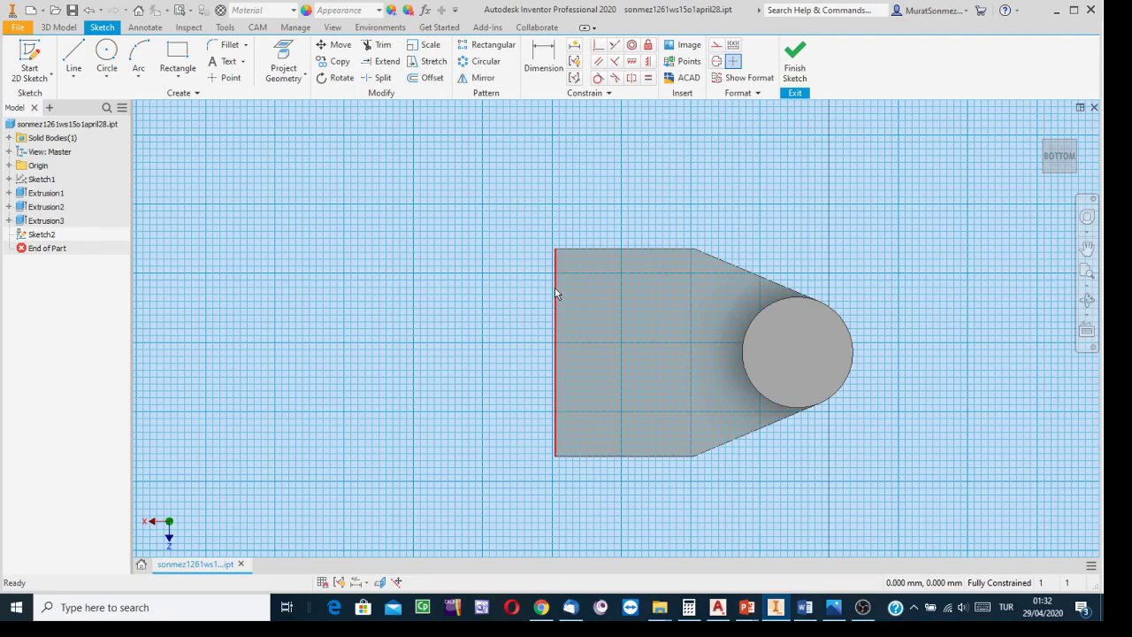
mouse_move(559, 311)
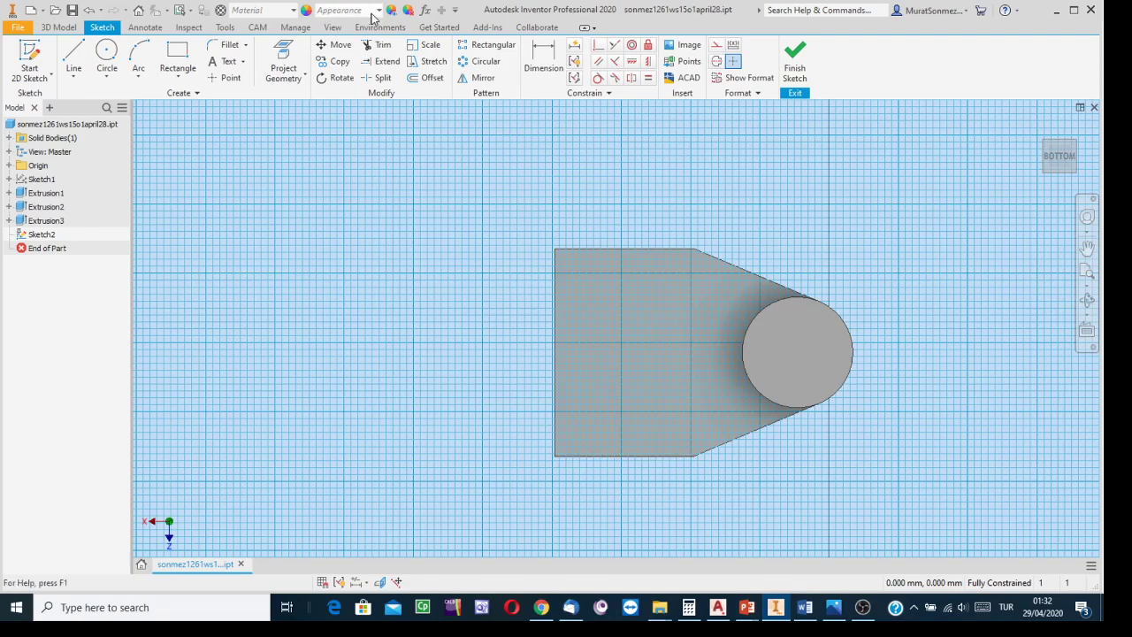
Project the part's left and bottom edges into Sketch2 as reference geometry.
click(284, 63)
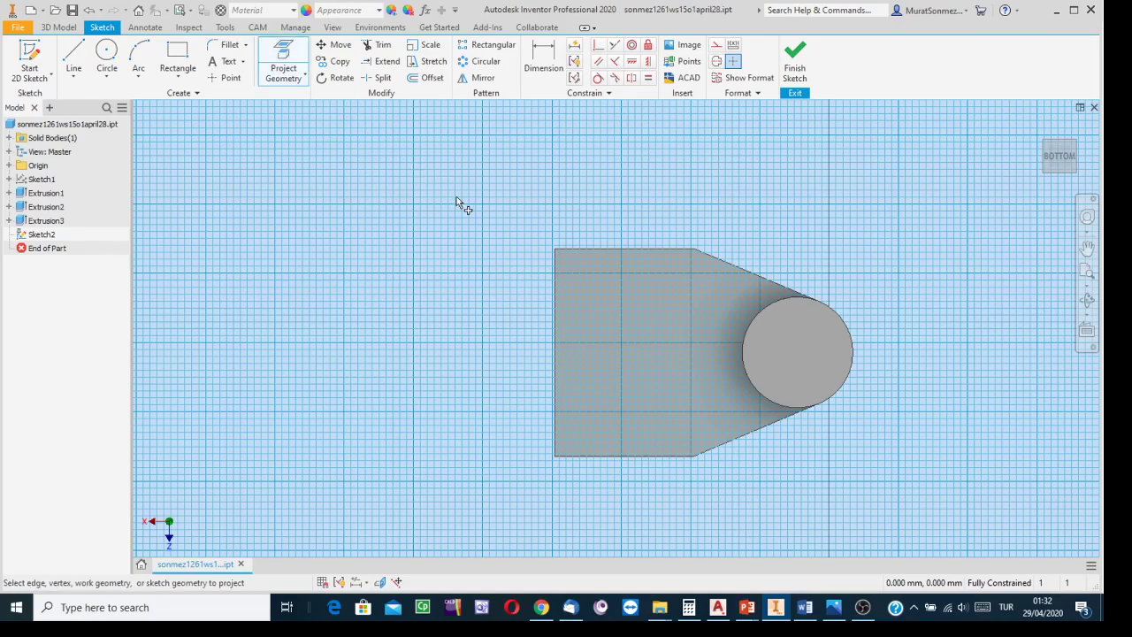
click(555, 299)
click(588, 458)
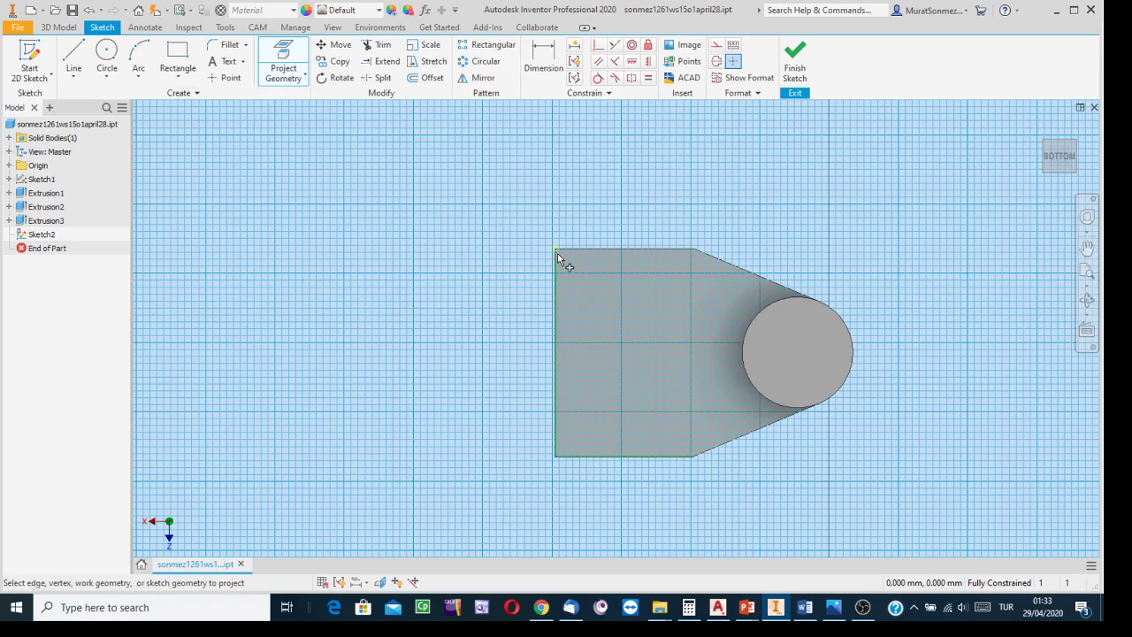
scroll(558, 257, up, 2)
scroll(500, 235, down, 4)
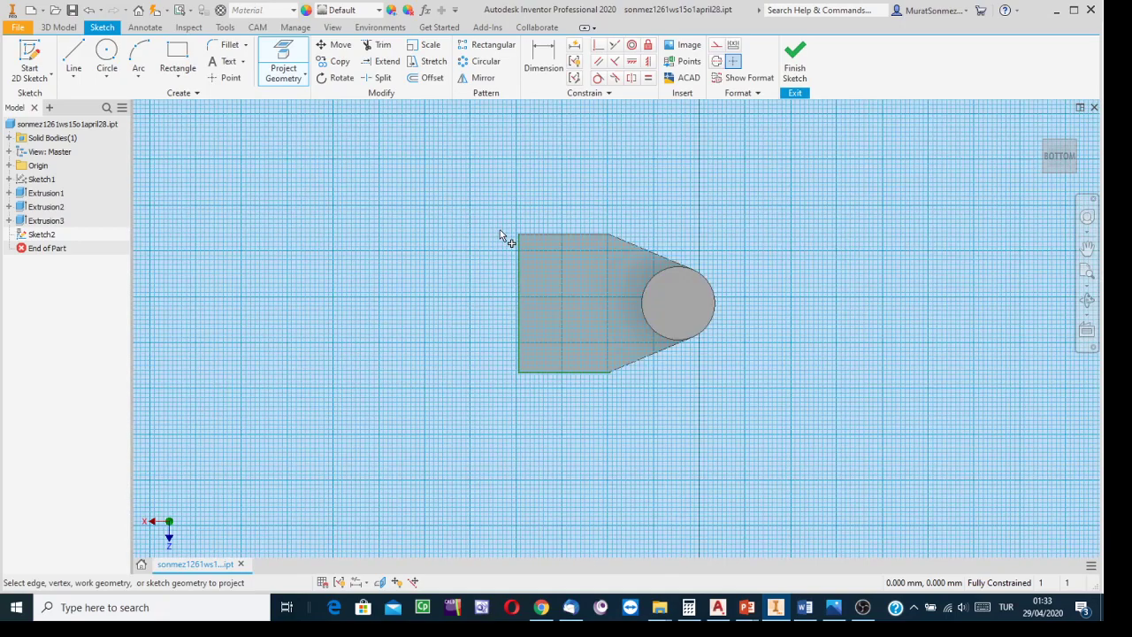
click(177, 55)
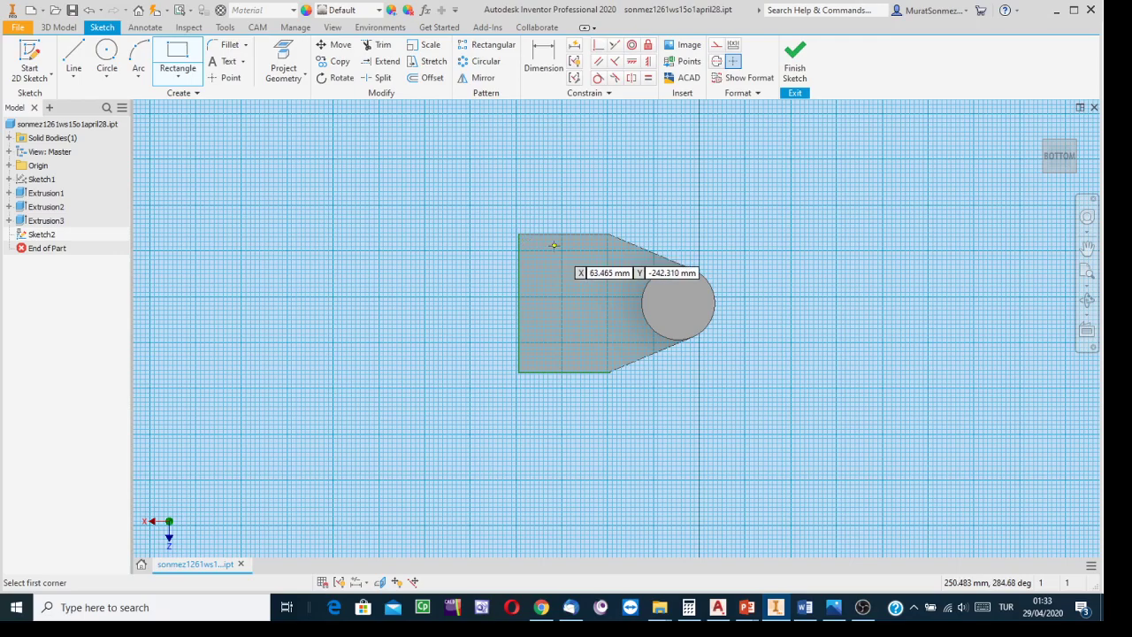
Draw a narrow rectangle from the part's top-left corner to a point below its bottom edge.
scroll(548, 247, up, 3)
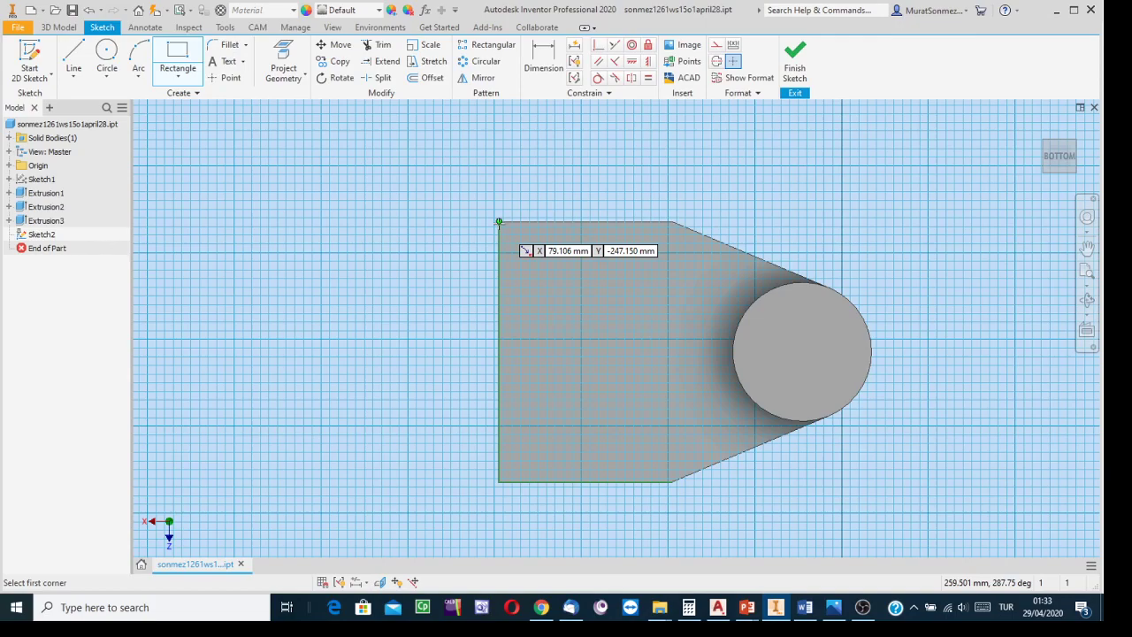
click(499, 222)
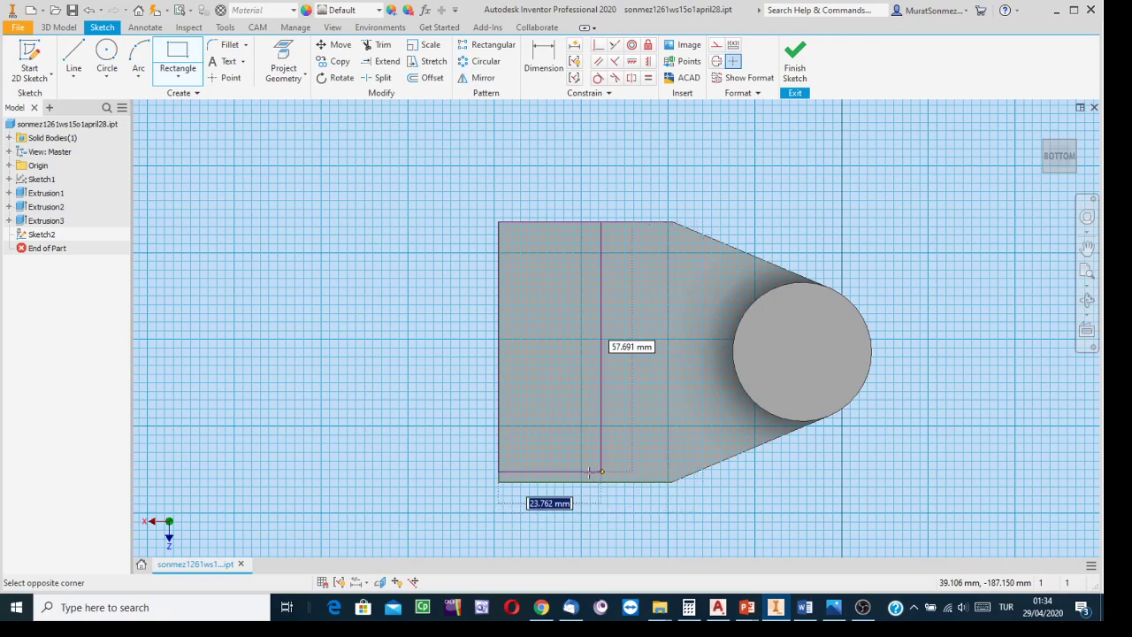
click(553, 512)
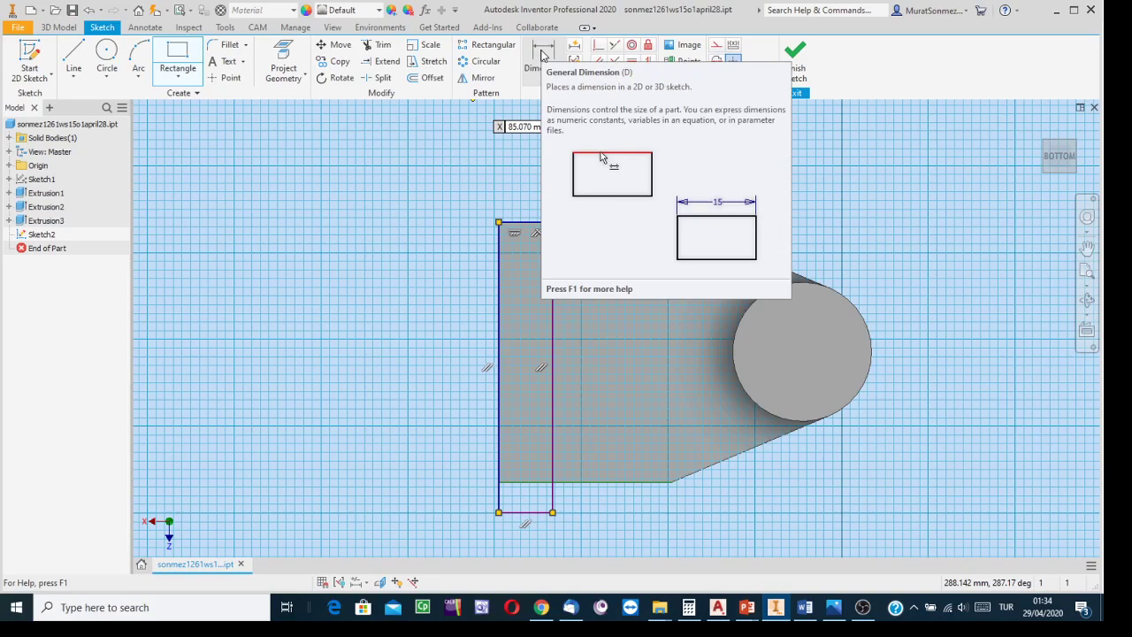
Trim the two line stubs below the bottom edge so the strip ends flush with the base plate.
click(381, 47)
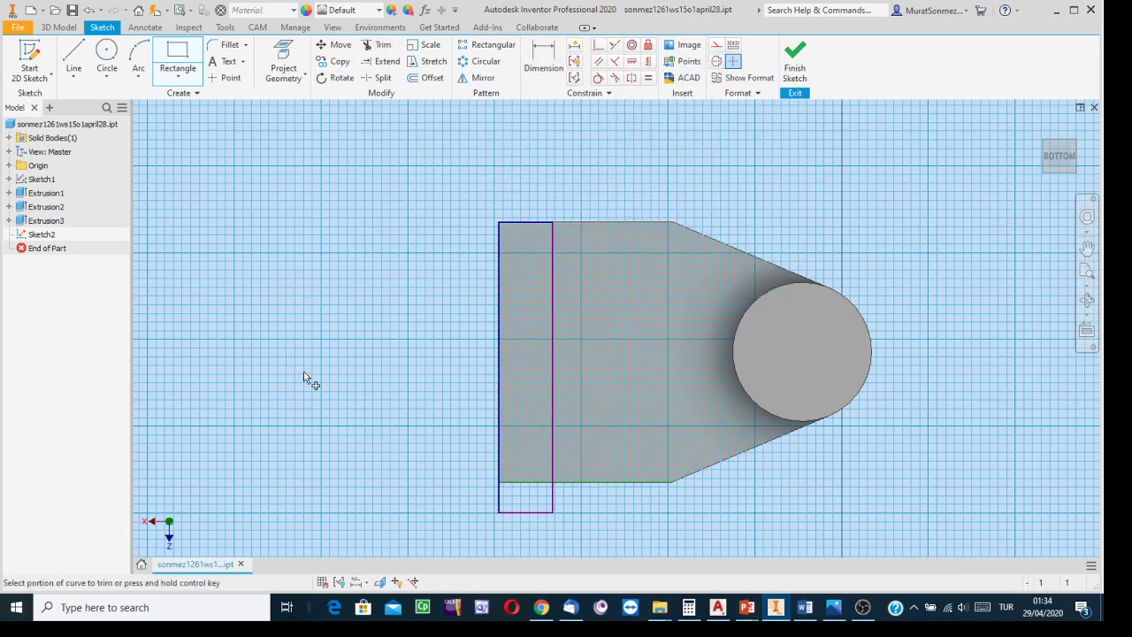
click(503, 512)
click(554, 498)
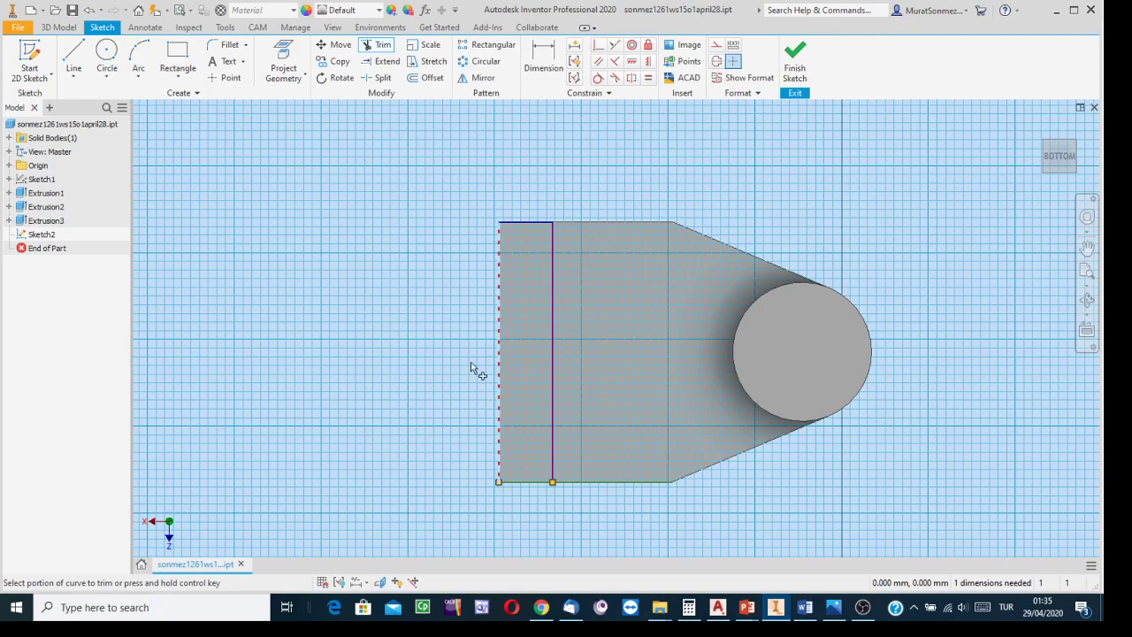
click(537, 49)
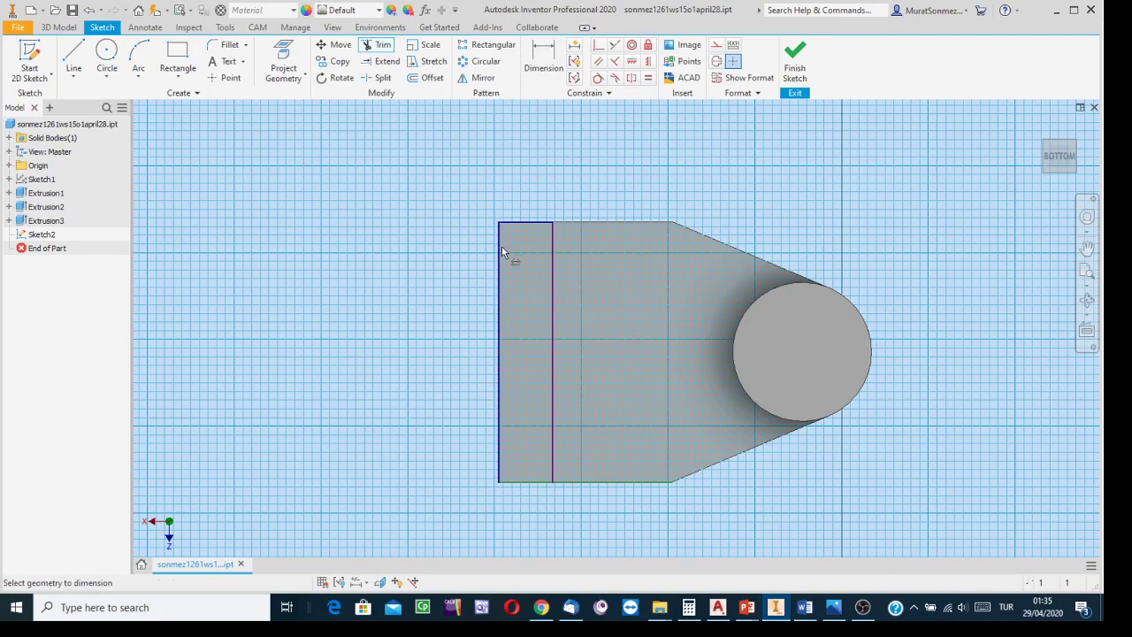
Dimension the strip width to 10, then undo that dimension and the earlier trim.
click(499, 264)
click(552, 278)
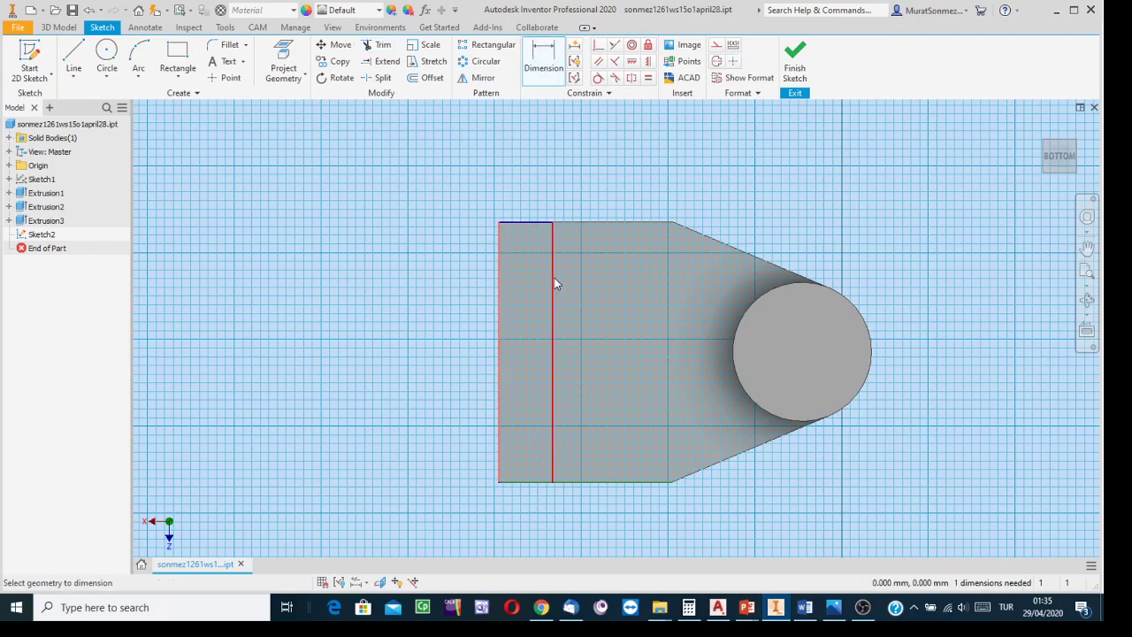
click(533, 189)
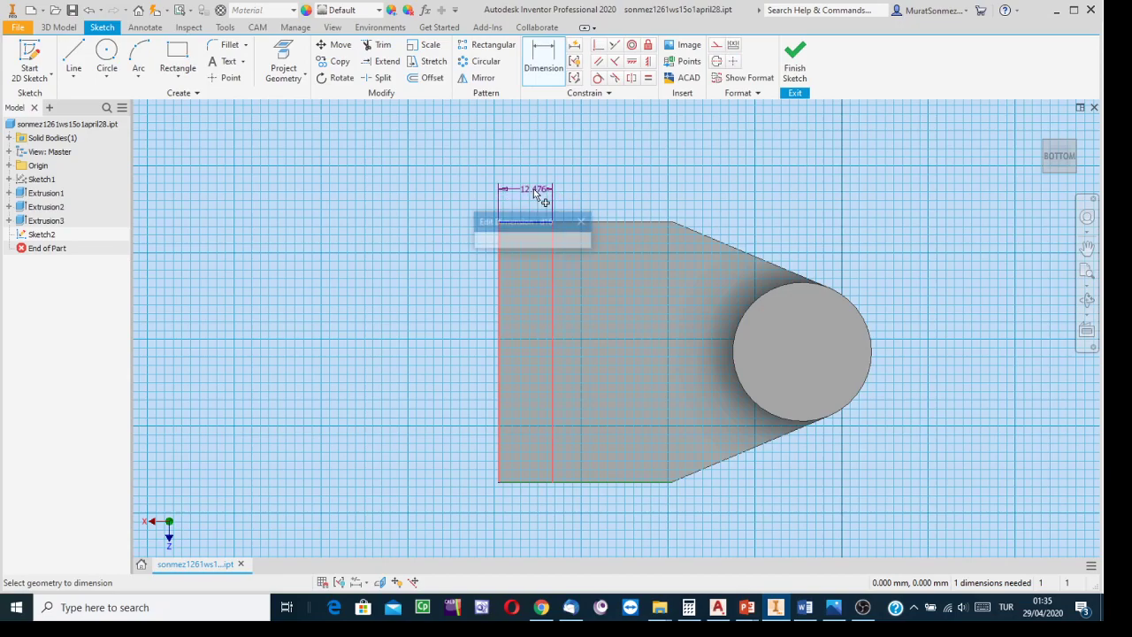
text(10)
key(Return)
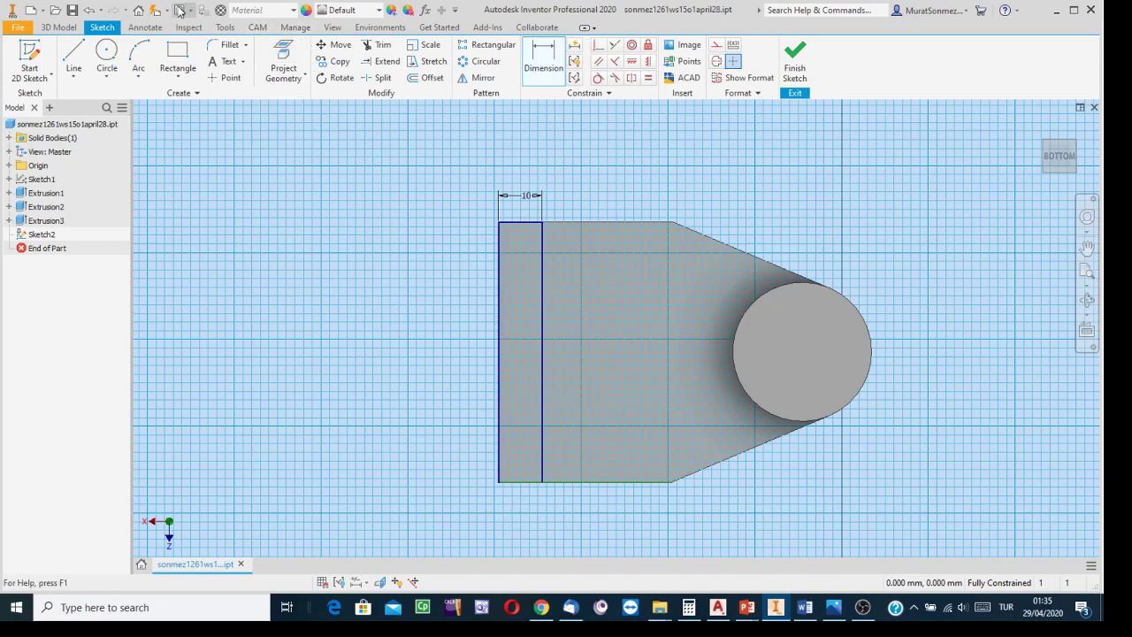
click(92, 11)
click(92, 11)
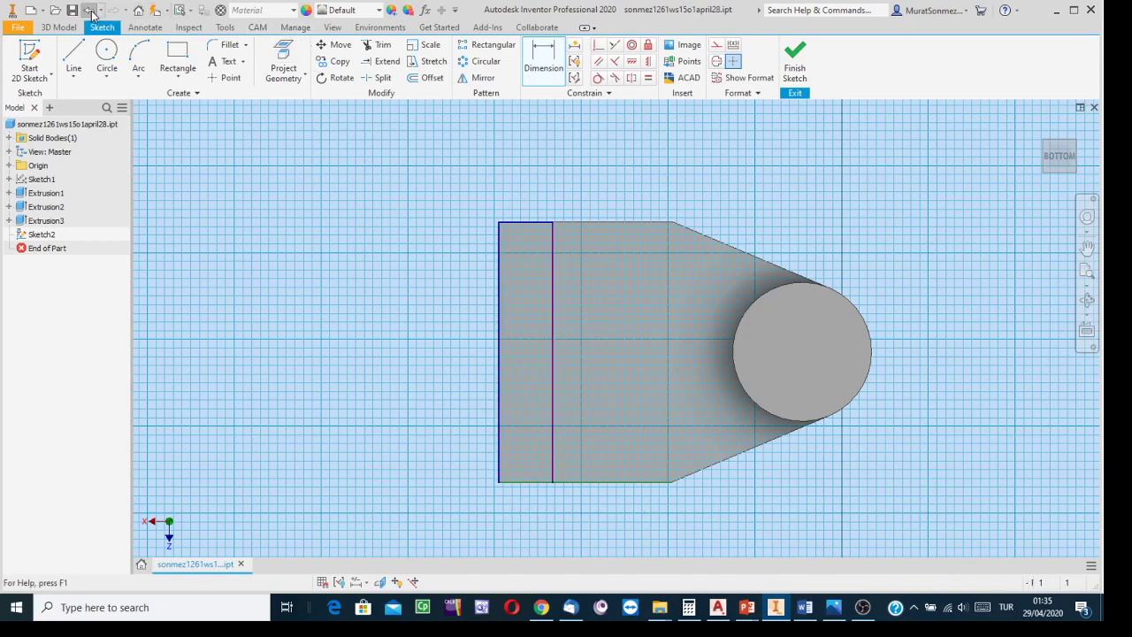
click(92, 11)
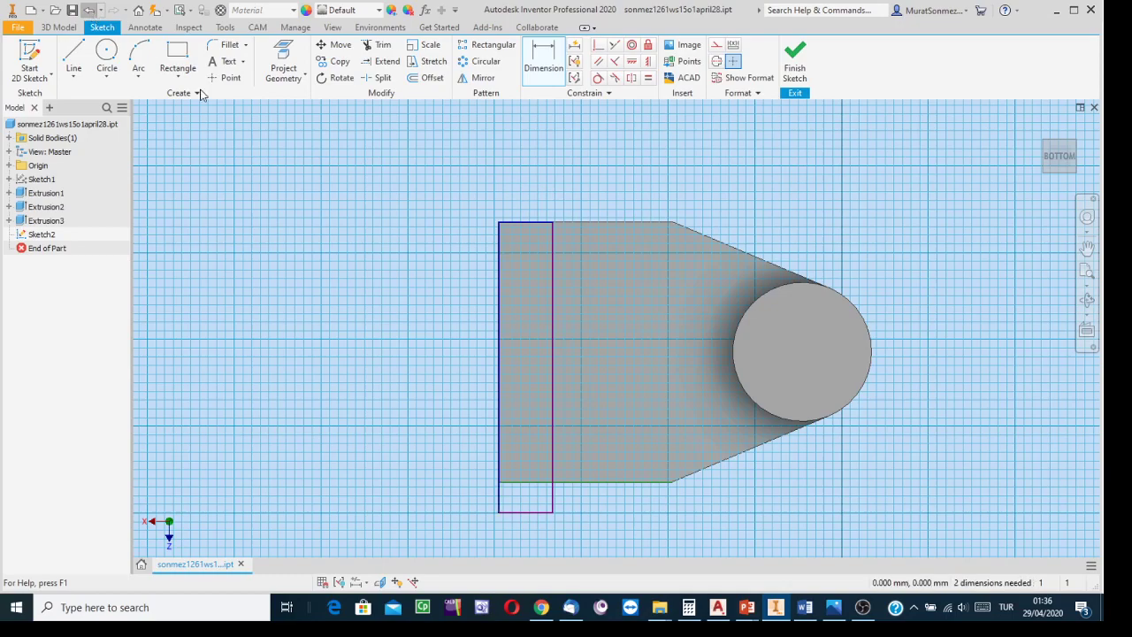
Dimension the strip's height between top and bottom edges to 60.
click(543, 57)
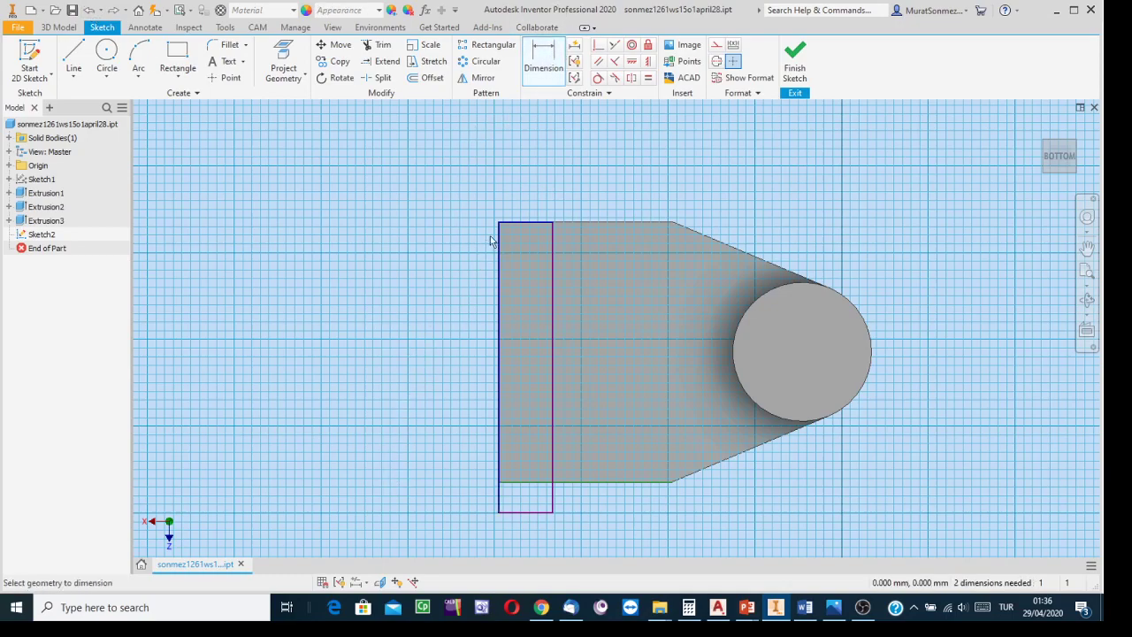
click(513, 223)
click(520, 511)
click(433, 375)
text(60)
key(Return)
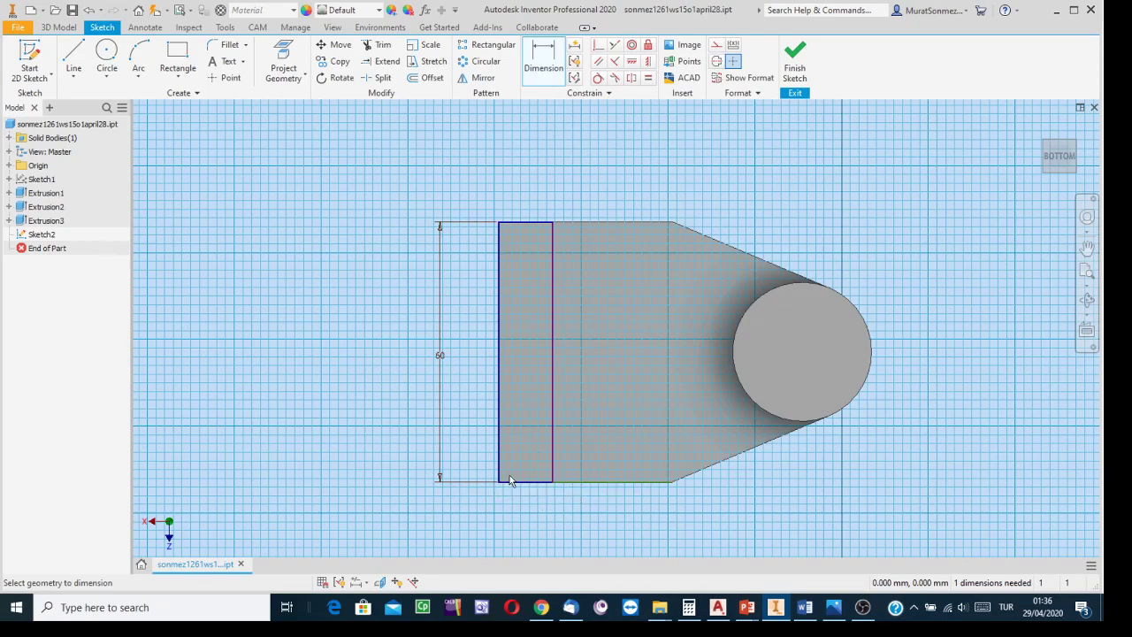
Dimension the strip's width between its left and right edges to 10.
click(499, 249)
click(551, 258)
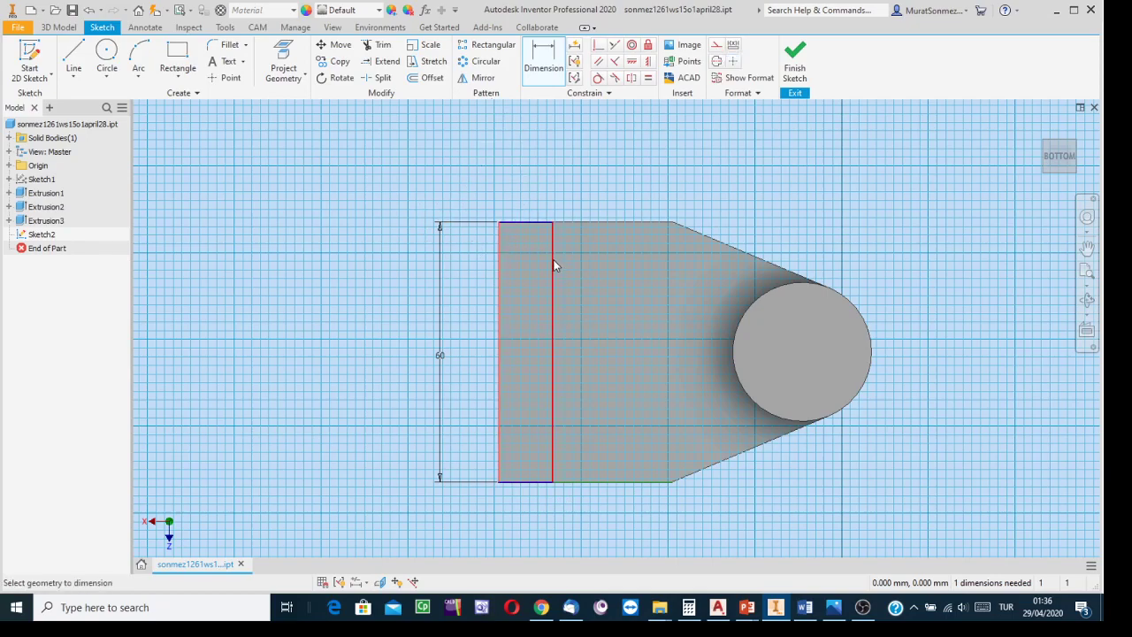
click(531, 187)
text(10)
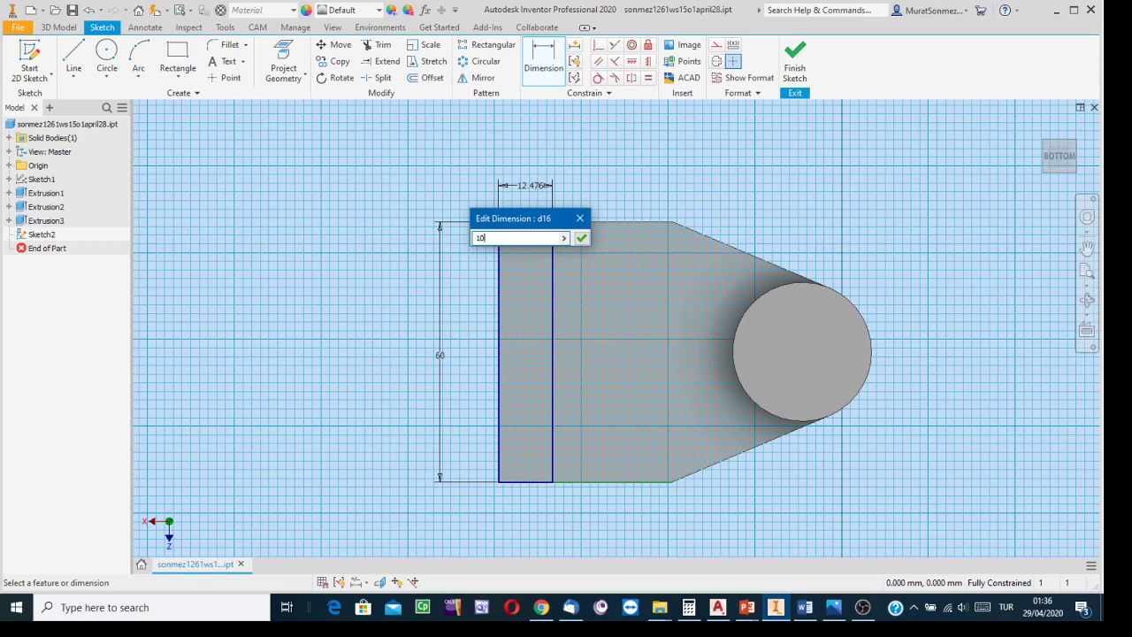
key(Return)
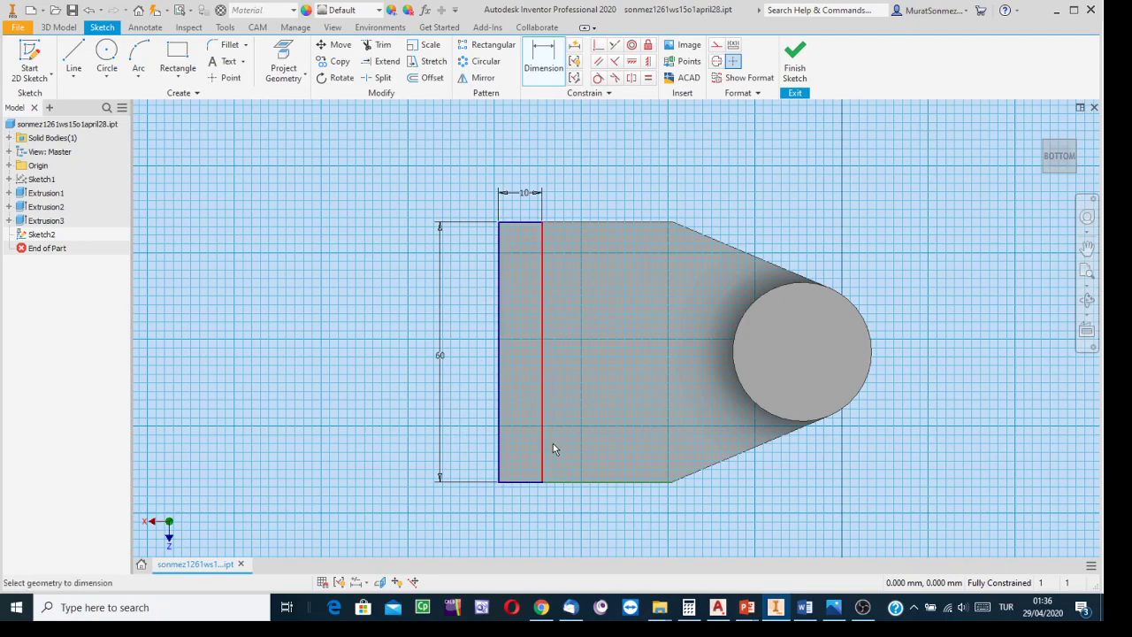
Finish Sketch2, extrude the 60 × 10 strip 20 mm as Extrusion4, and bring up the reference drawing.
click(794, 58)
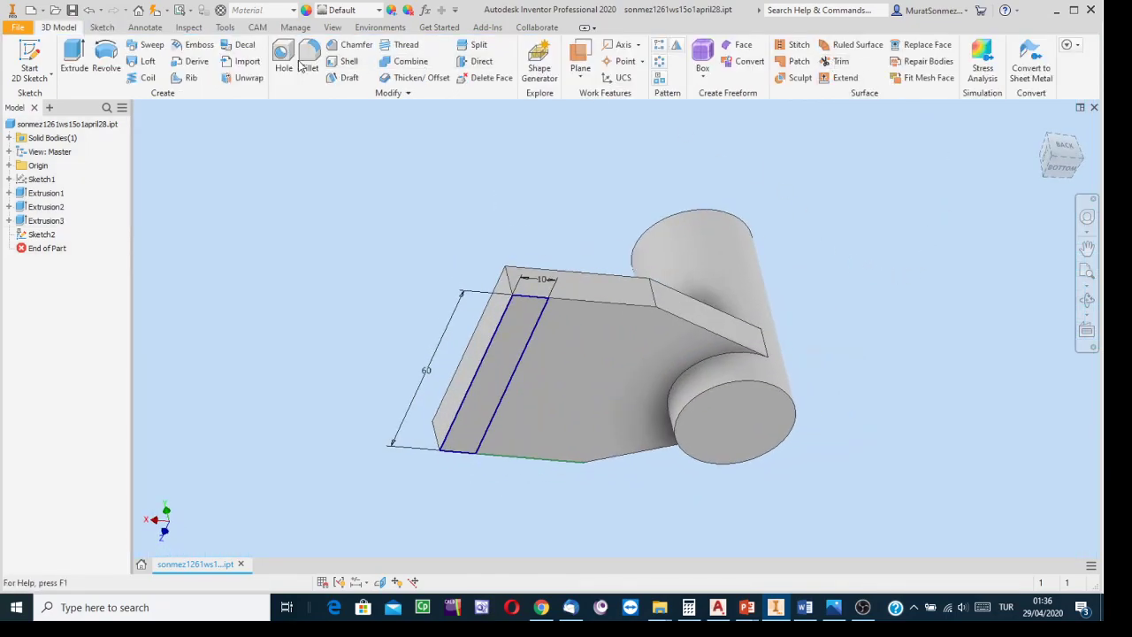
click(74, 58)
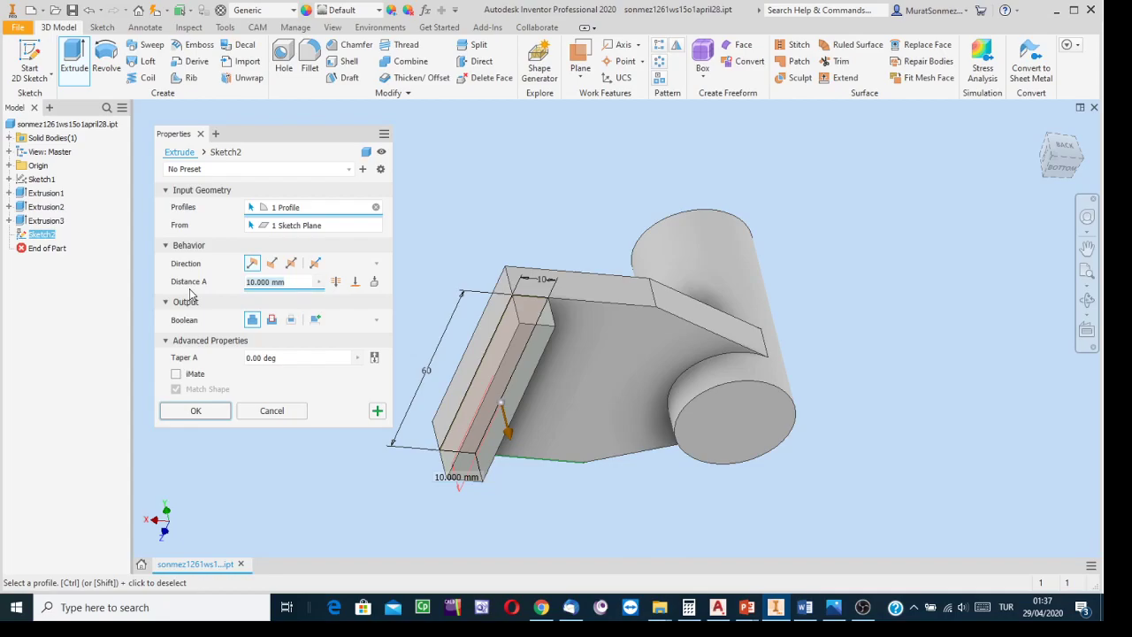
text(20)
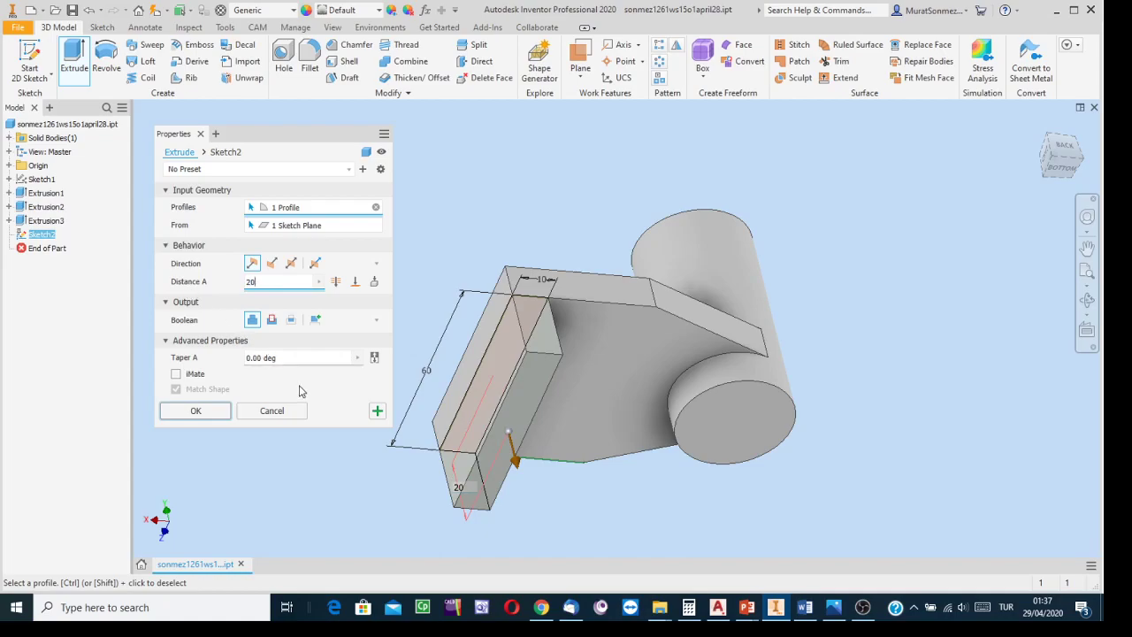
click(219, 414)
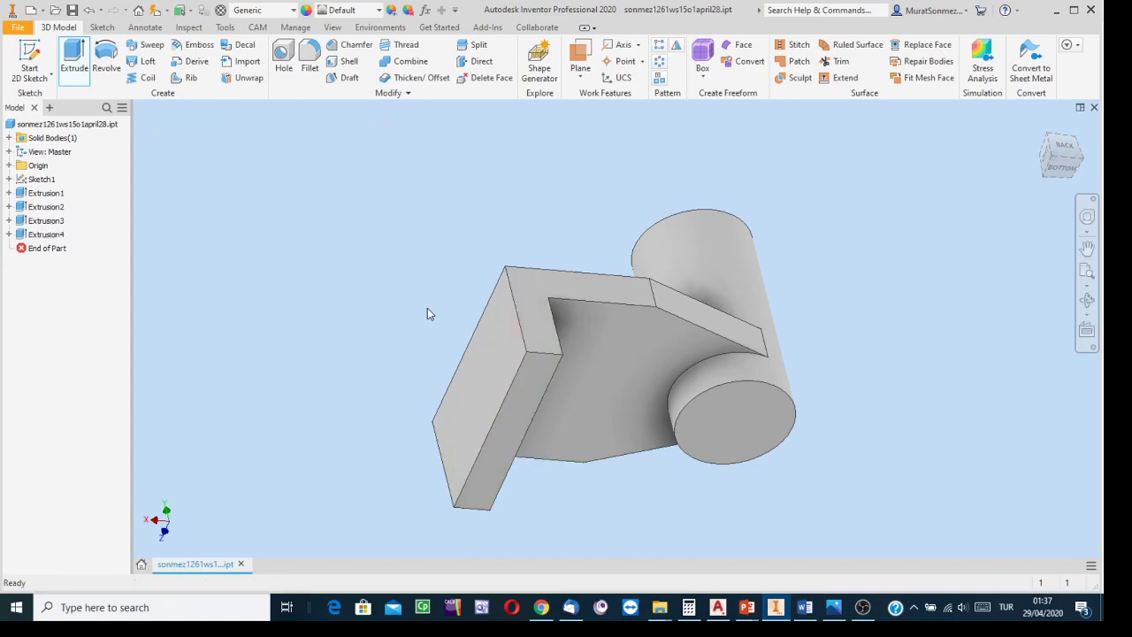
click(1040, 124)
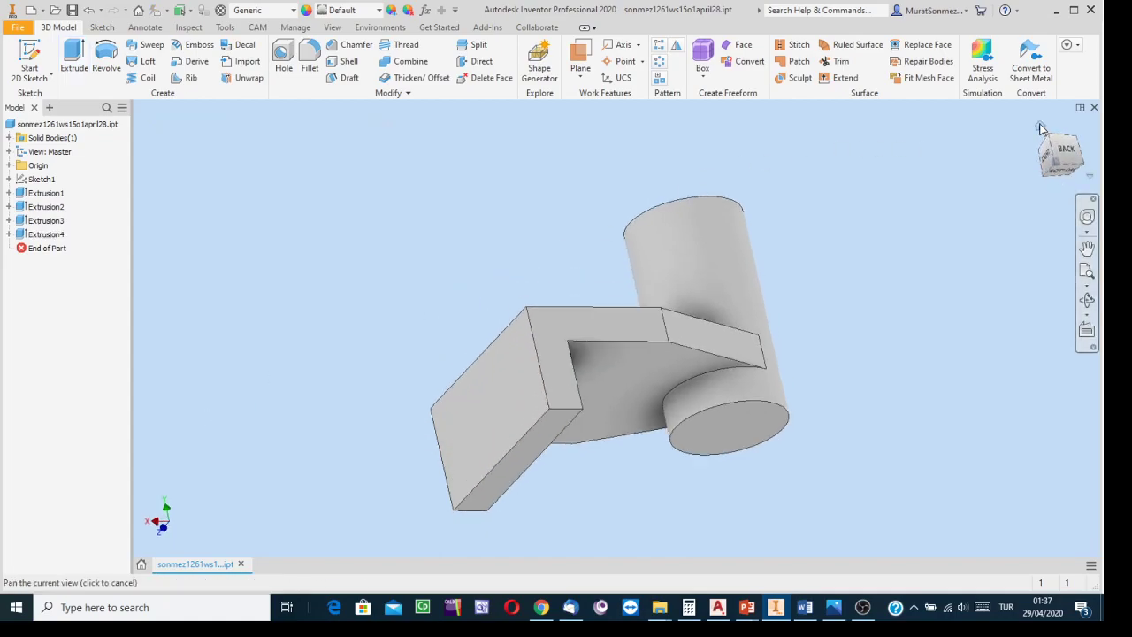
click(832, 610)
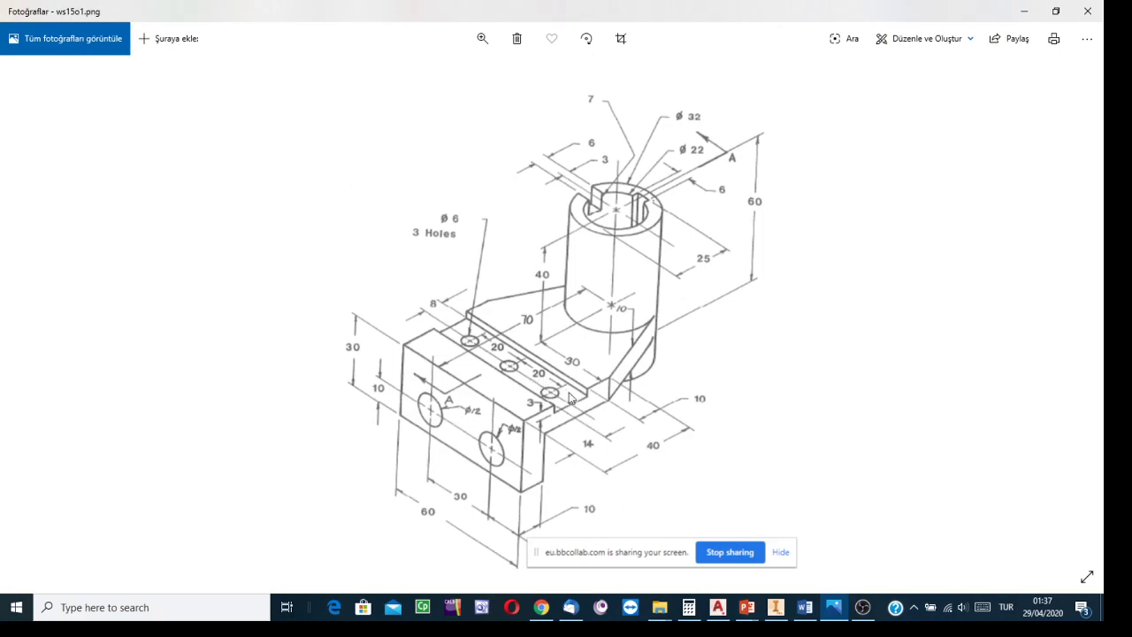
Zoom into the ws15o1.png bracket drawing in Photos to read the cylinder and base dimensions.
click(774, 612)
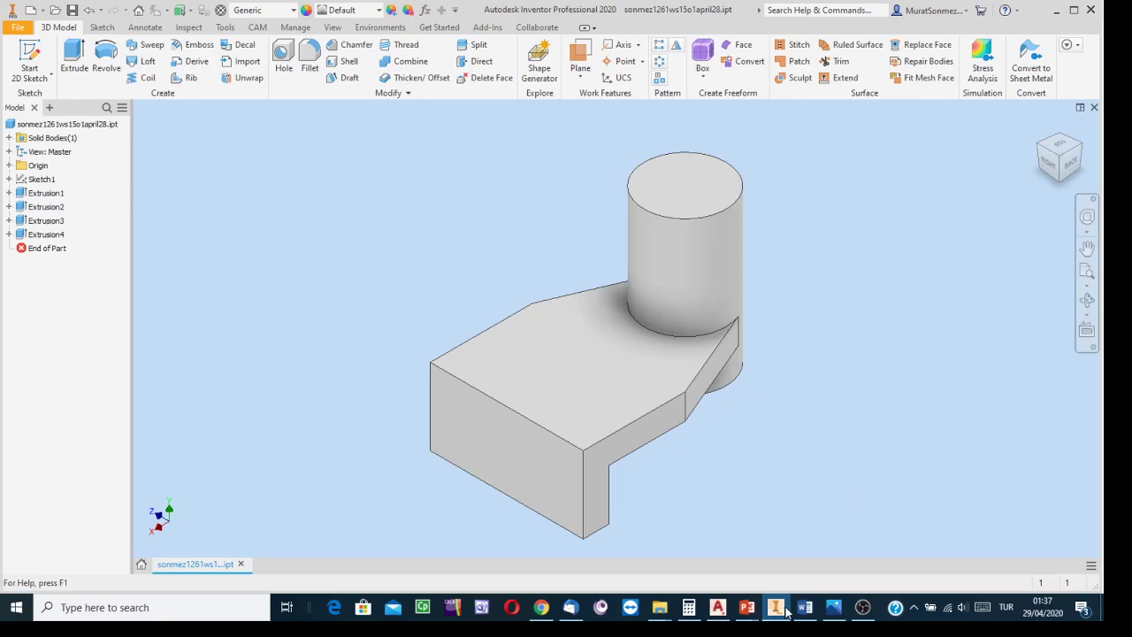
mouse_move(783, 613)
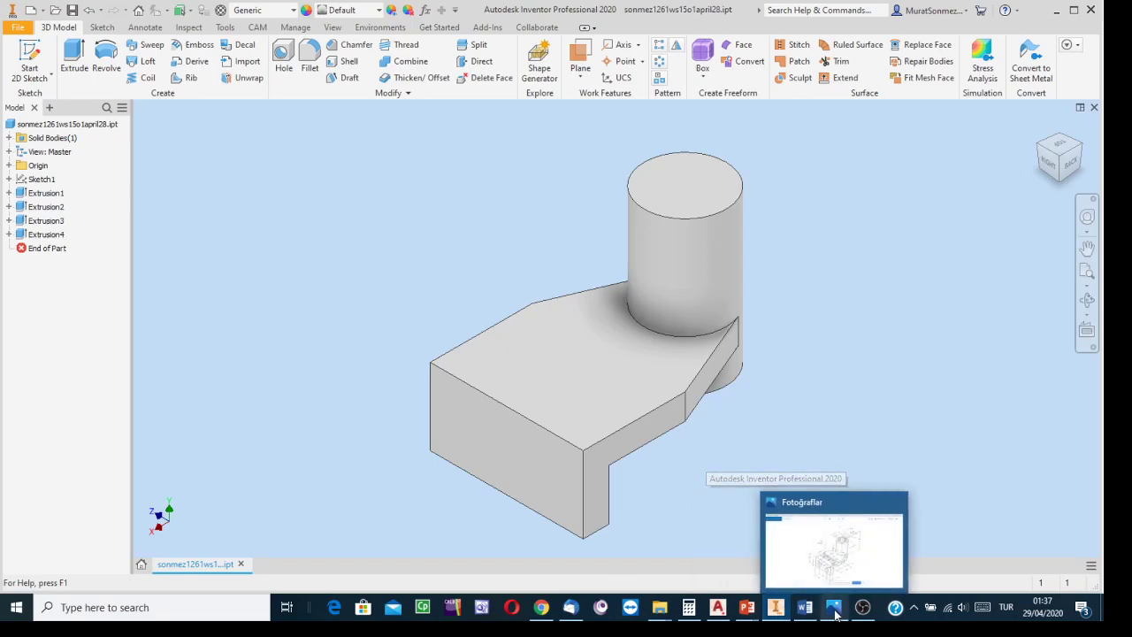
click(806, 555)
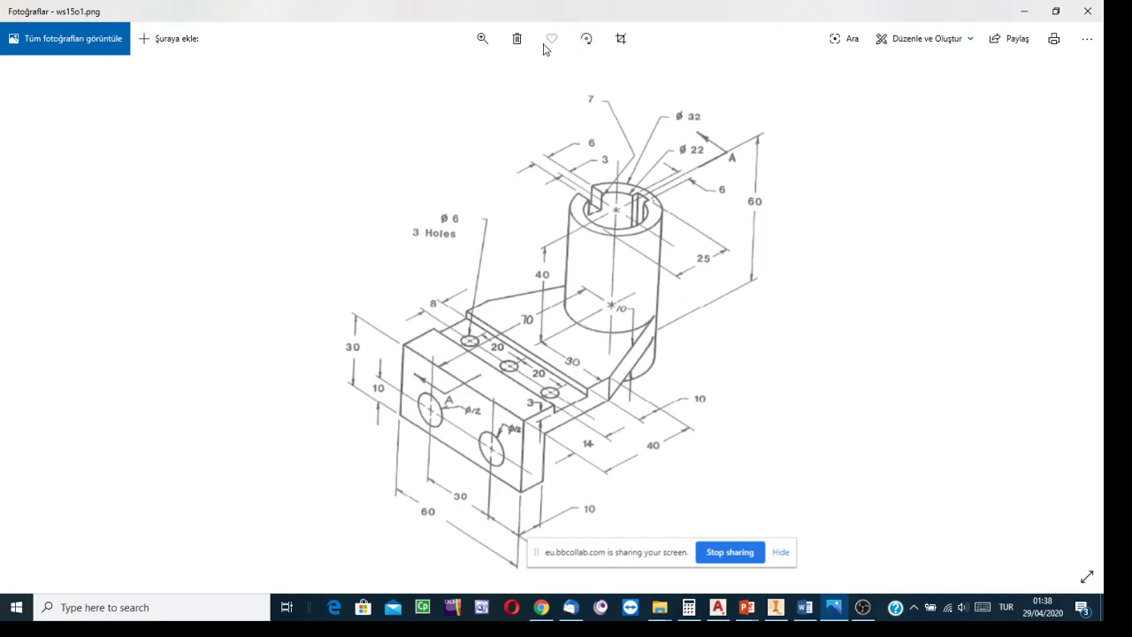
click(487, 49)
drag(421, 79, 448, 78)
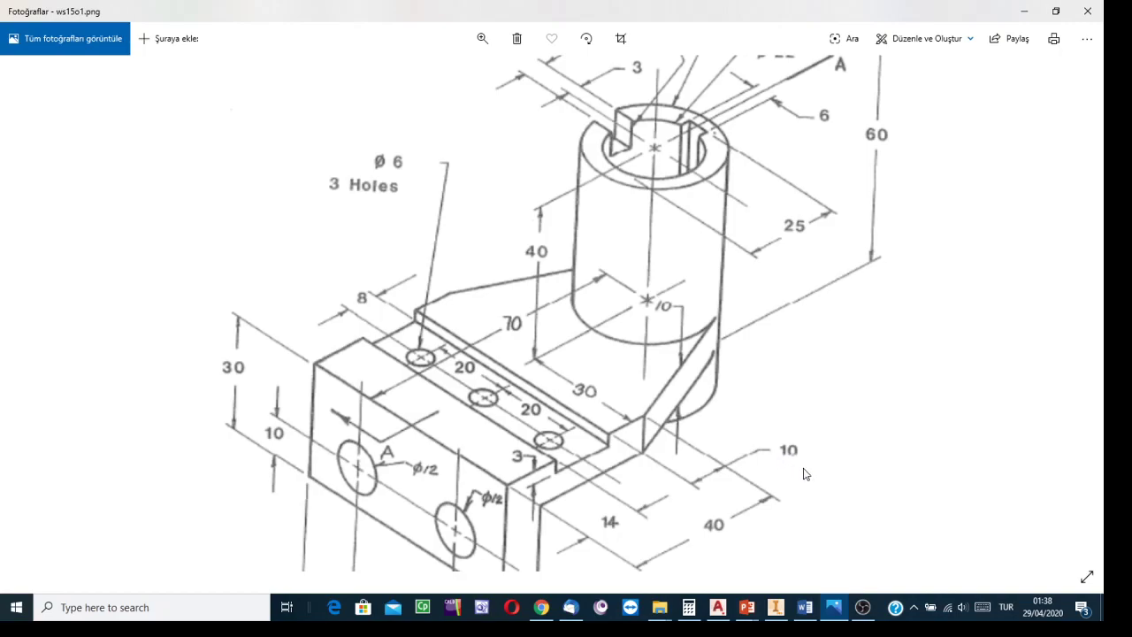
Scroll the reference drawing, then bring the Inventor bracket model back to the front.
scroll(805, 473, down, 2)
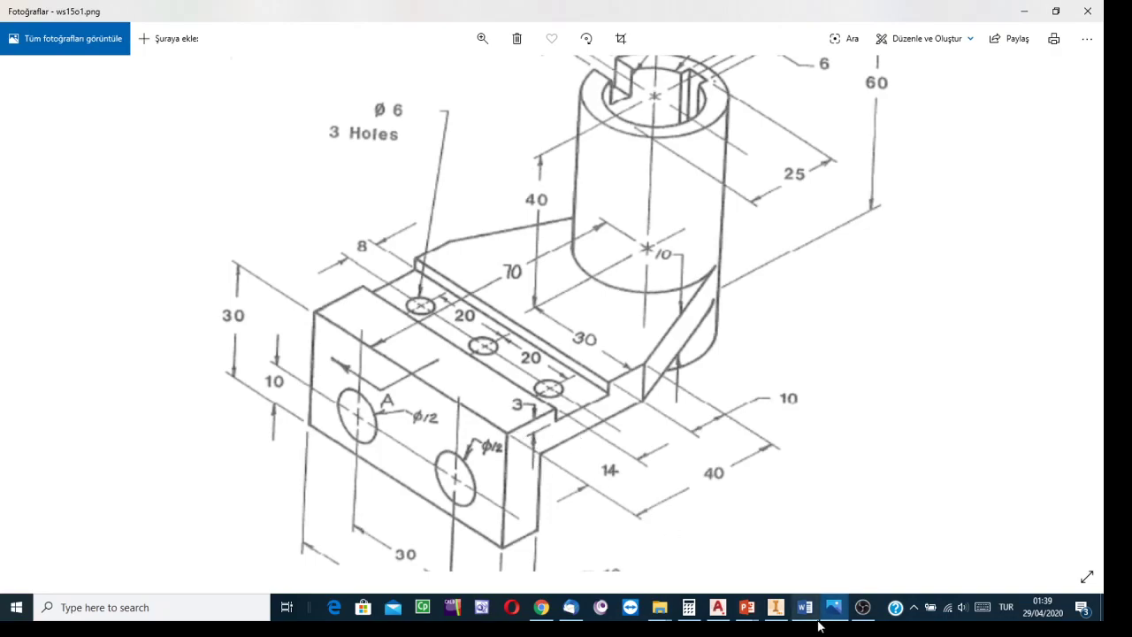
click(775, 591)
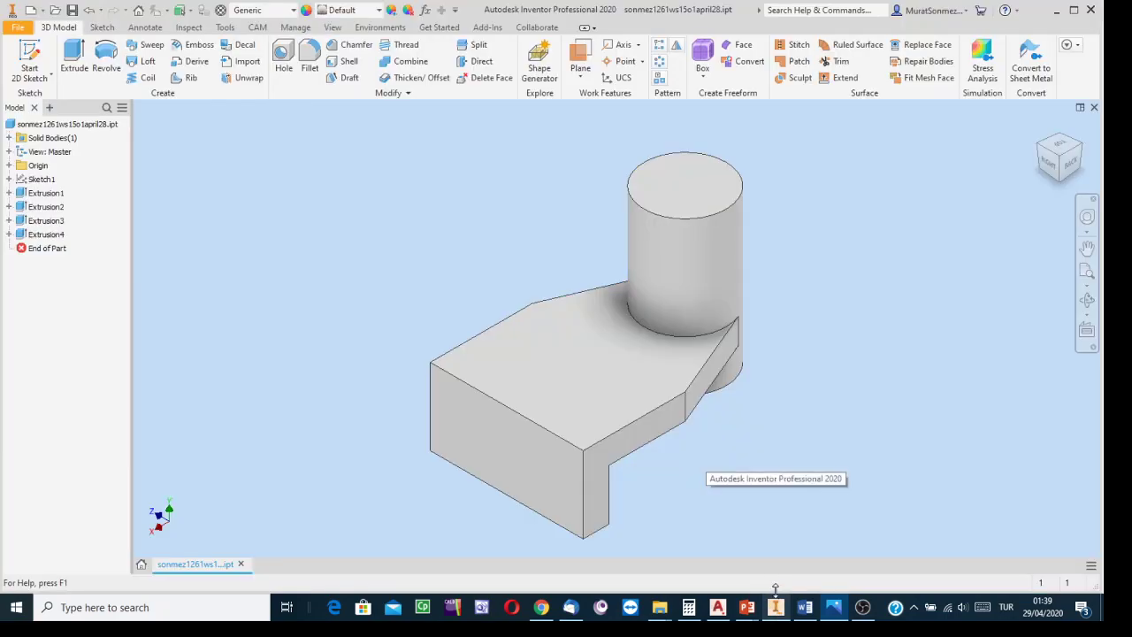
scroll(639, 449, up, 3)
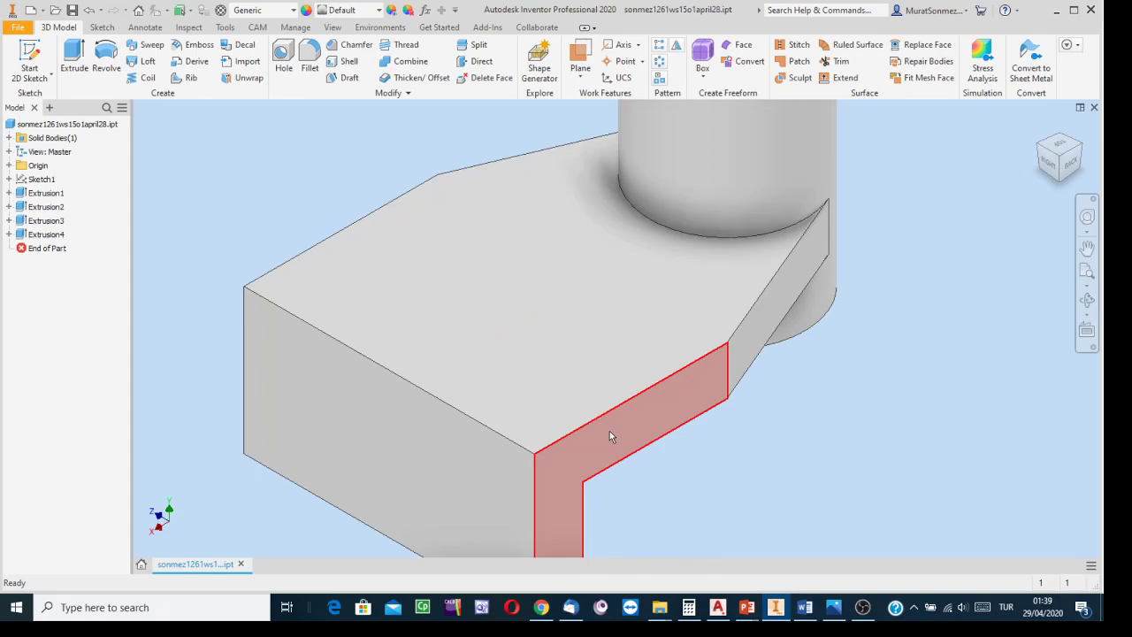
mouse_move(631, 457)
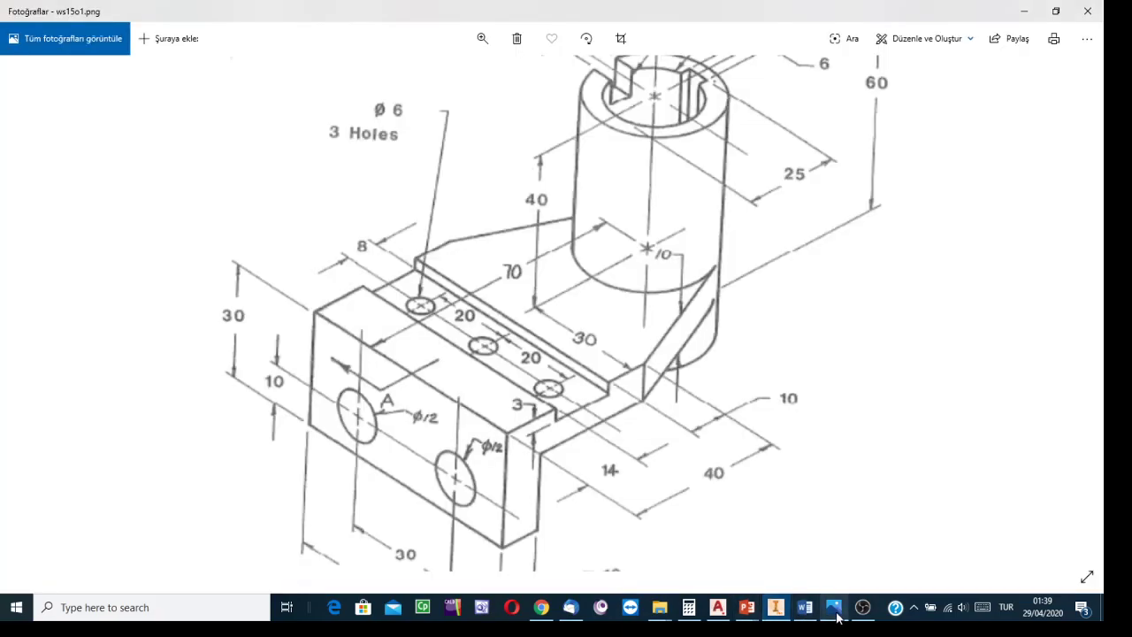
click(833, 607)
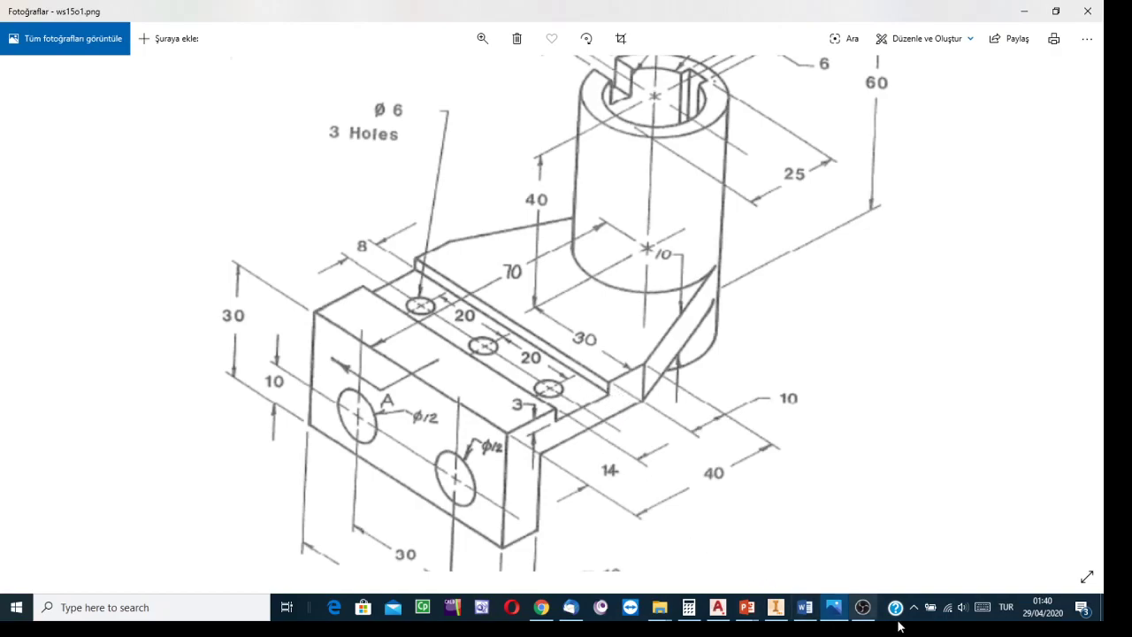
click(775, 607)
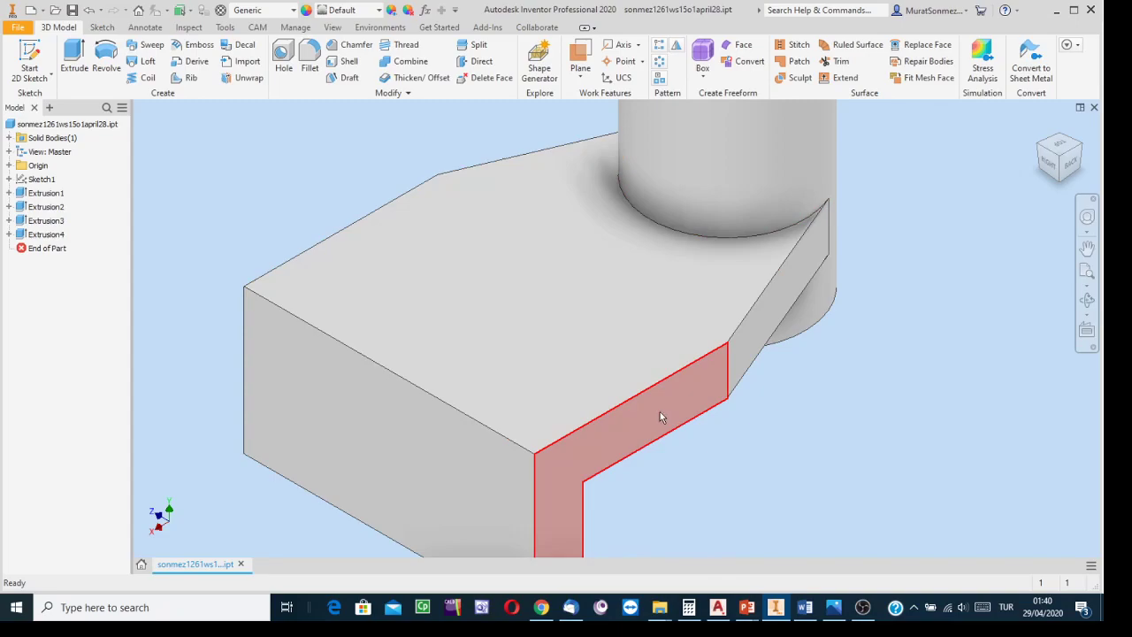
Start a new sketch on the base's end face.
click(616, 423)
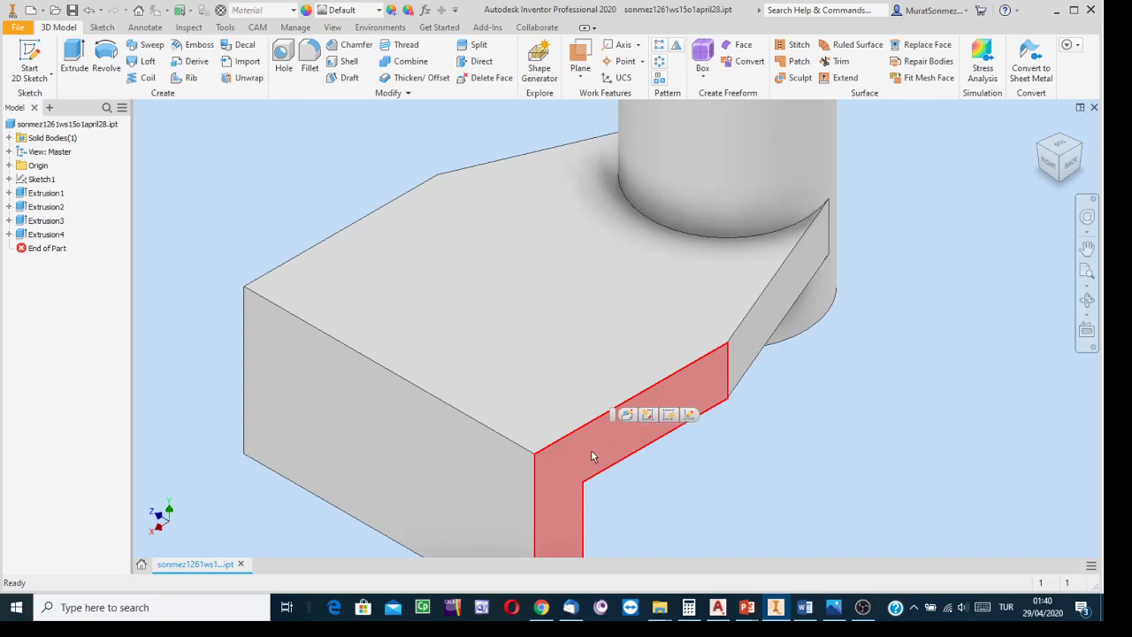
right_click(590, 450)
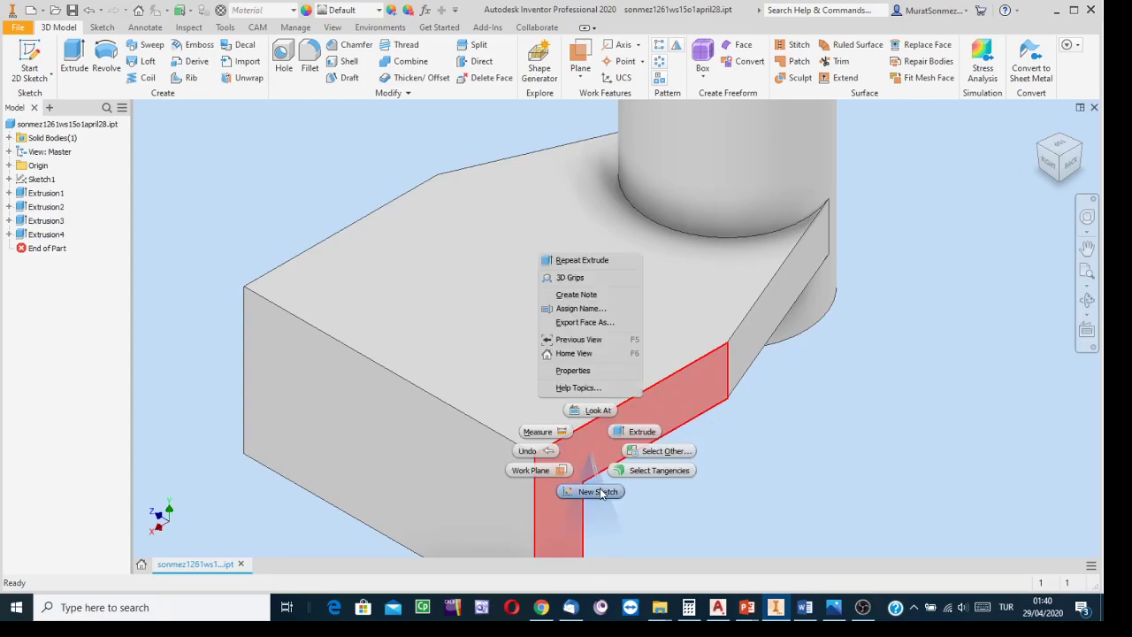
click(600, 492)
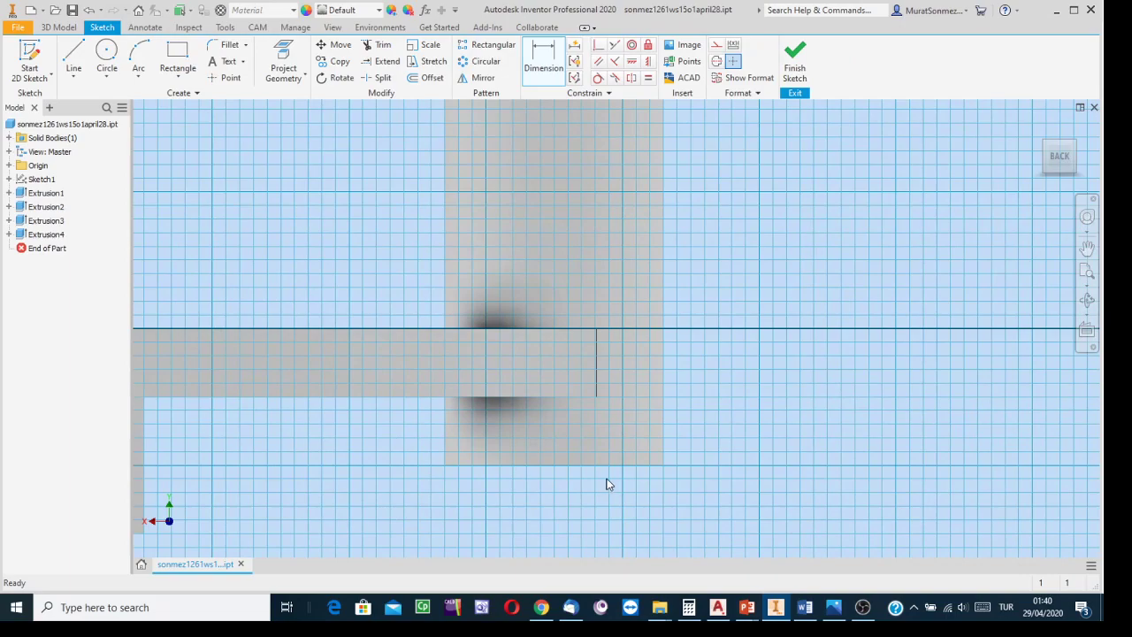
middle_drag(506, 464, 811, 429)
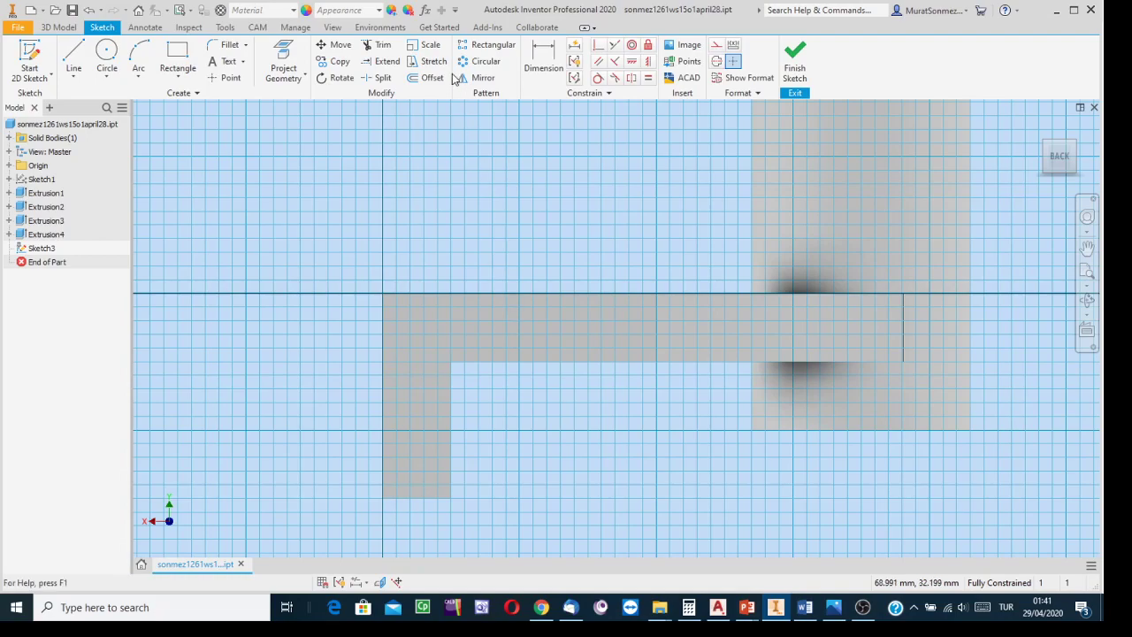
Draw a two-point rectangle straddling the base's top edge, then view it isometrically.
click(179, 56)
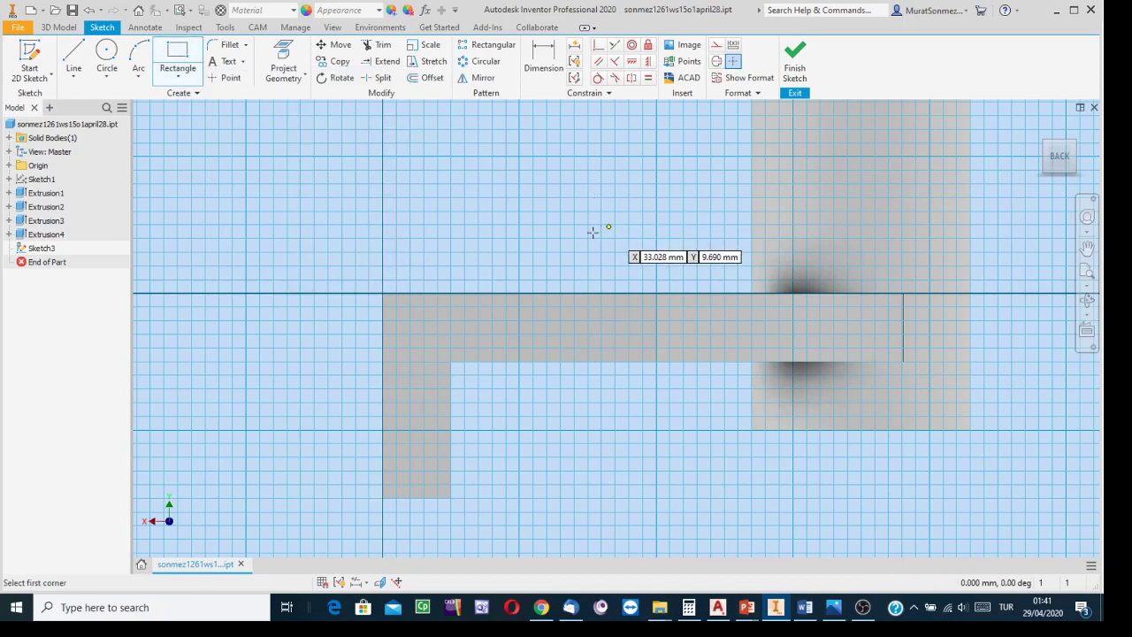
click(456, 228)
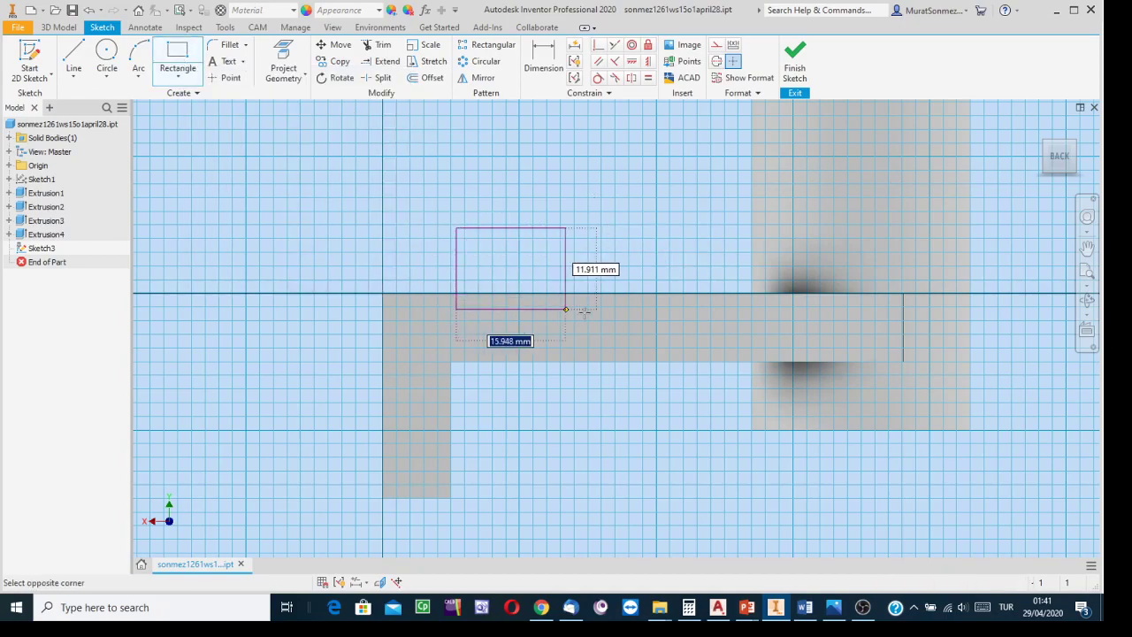
click(623, 315)
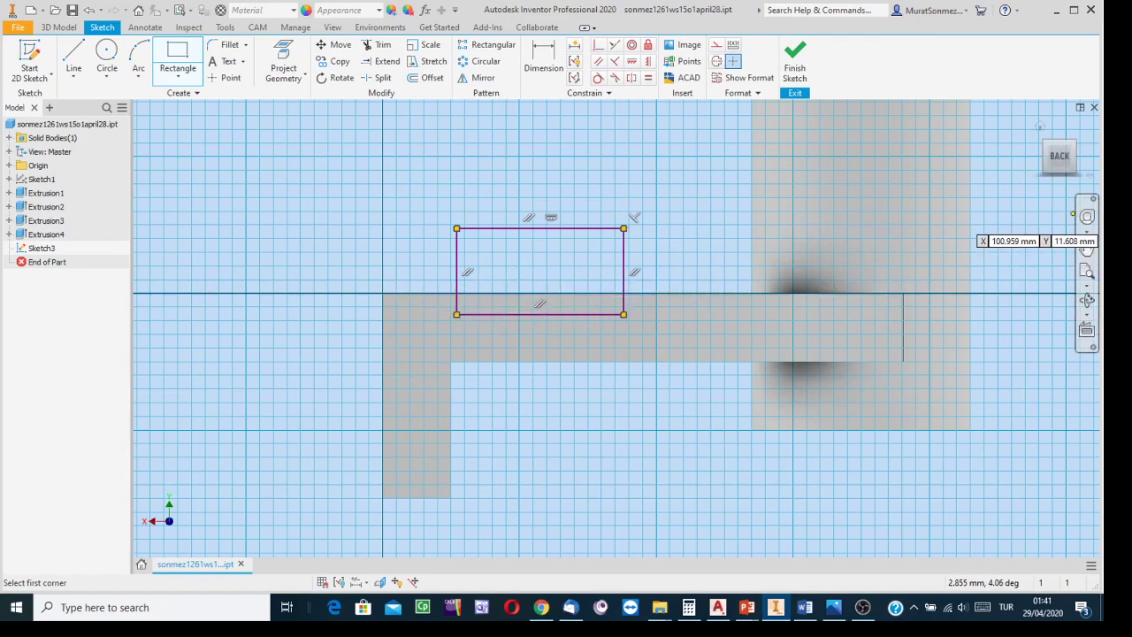
click(1046, 143)
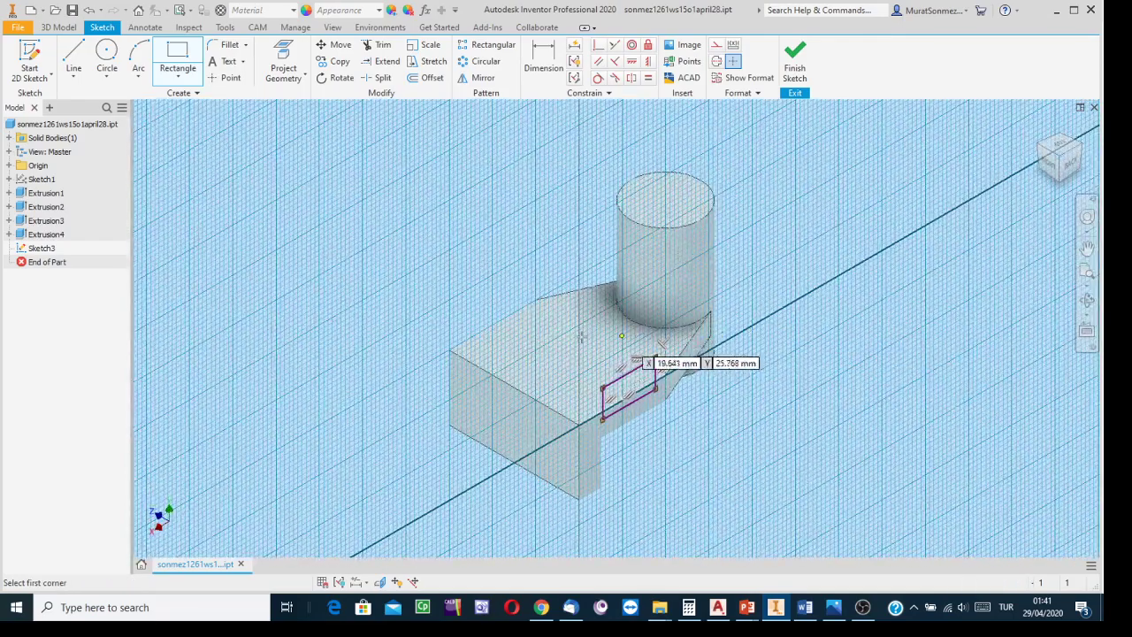
click(283, 60)
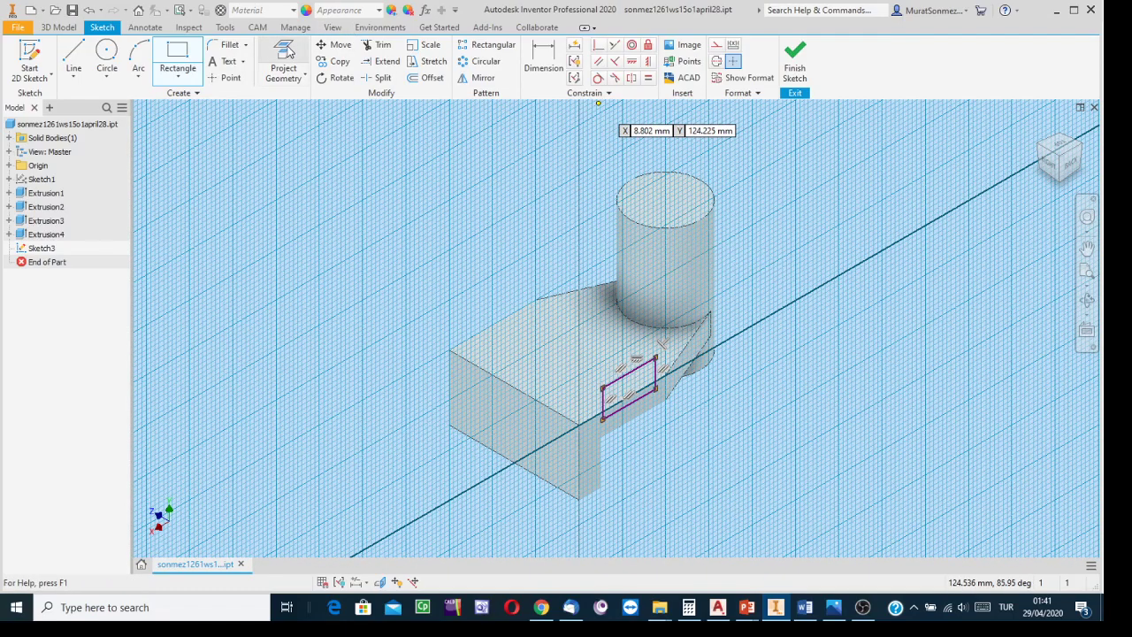
scroll(680, 405, up, 3)
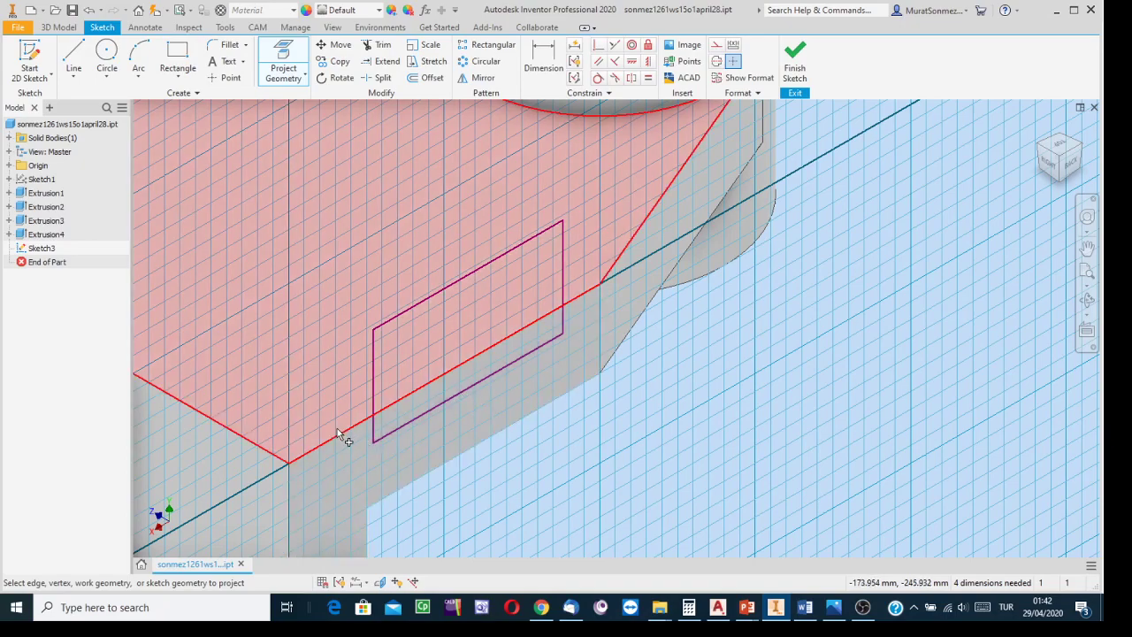
Switch to the ws15o1.png reference drawing in Photos.
click(833, 607)
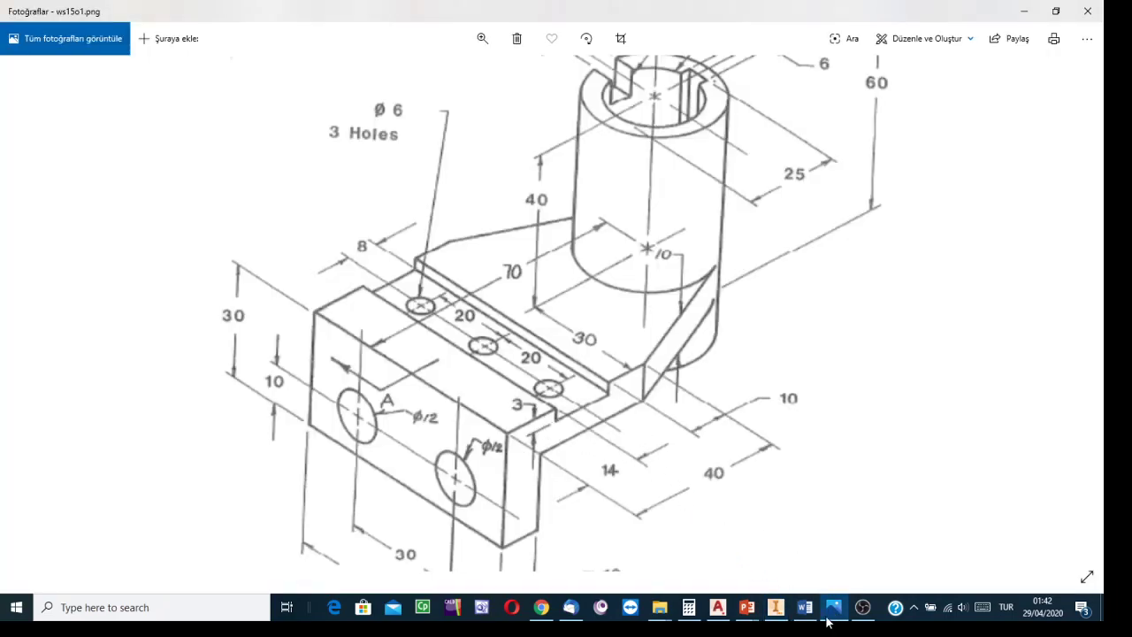
mouse_move(827, 611)
Project the base's top edge and trim the rectangle's sides above it.
click(774, 606)
middle_drag(695, 430, 922, 327)
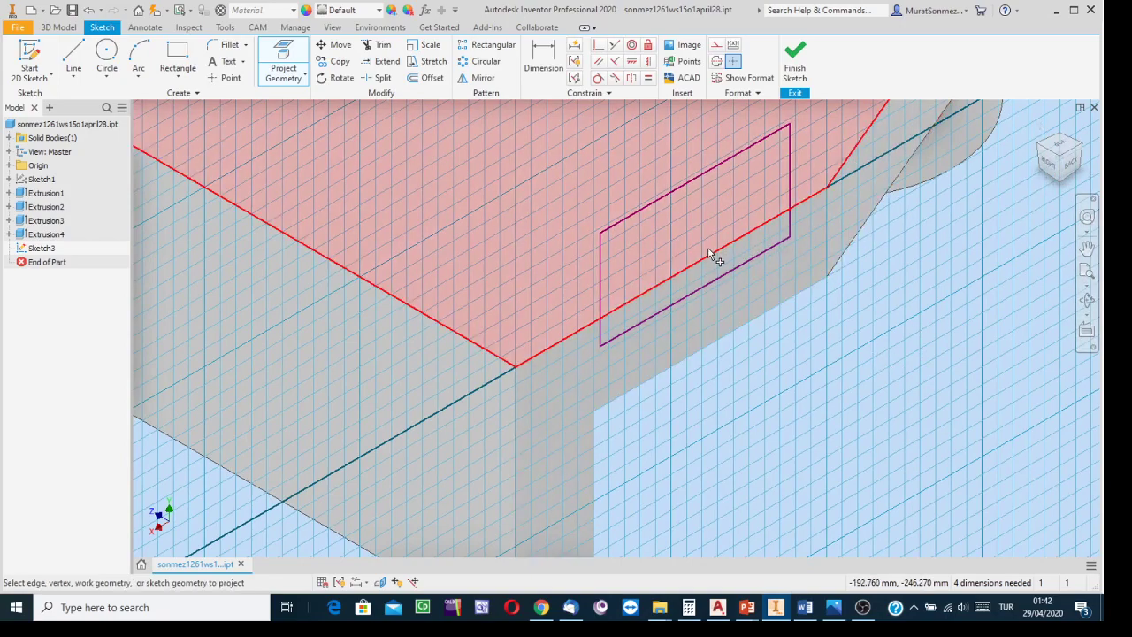
click(708, 258)
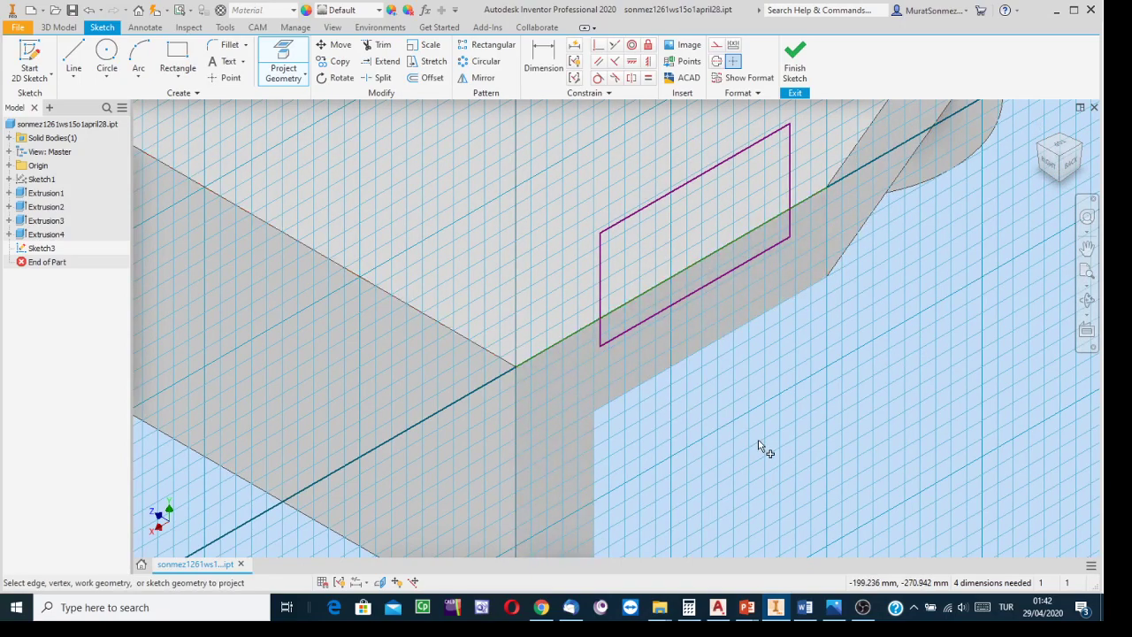
click(1069, 162)
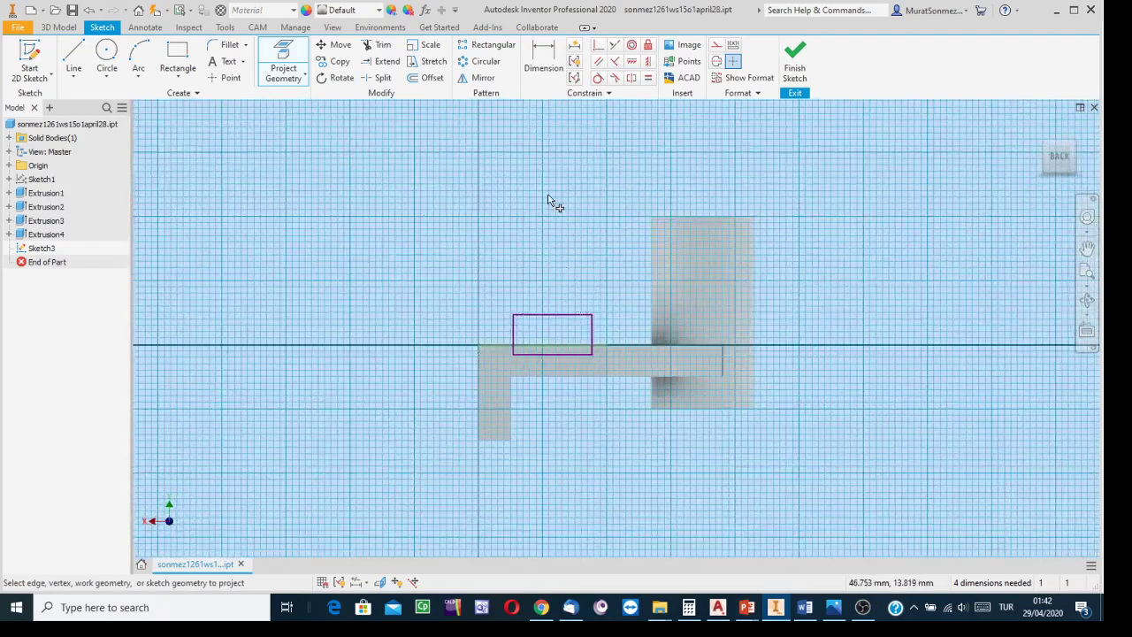
click(373, 46)
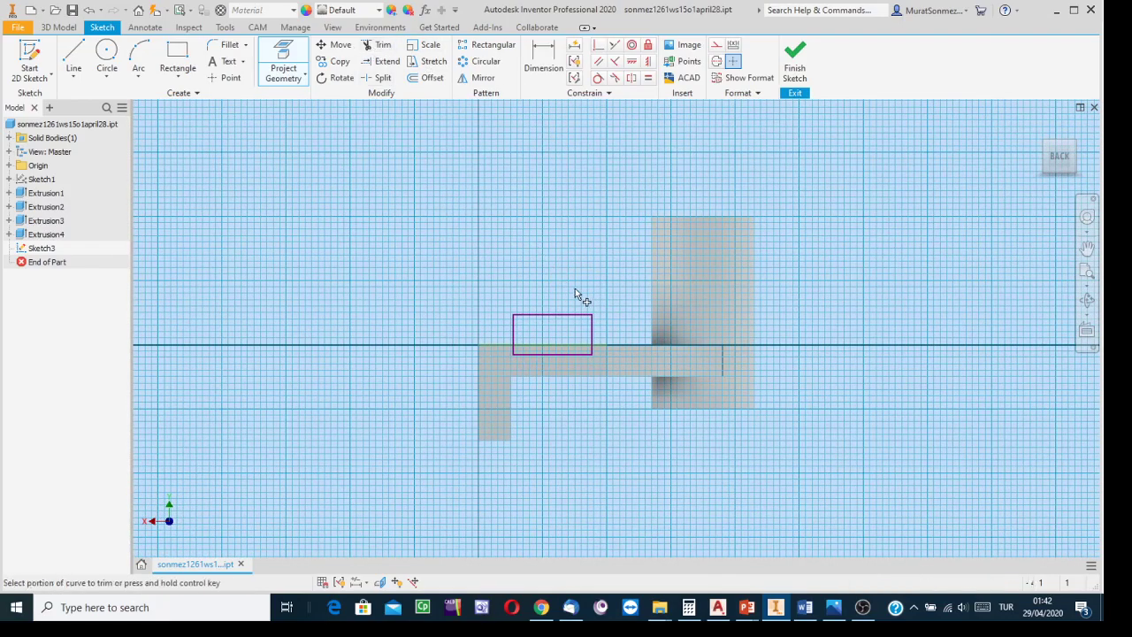
scroll(584, 300, up, 5)
click(588, 395)
click(306, 408)
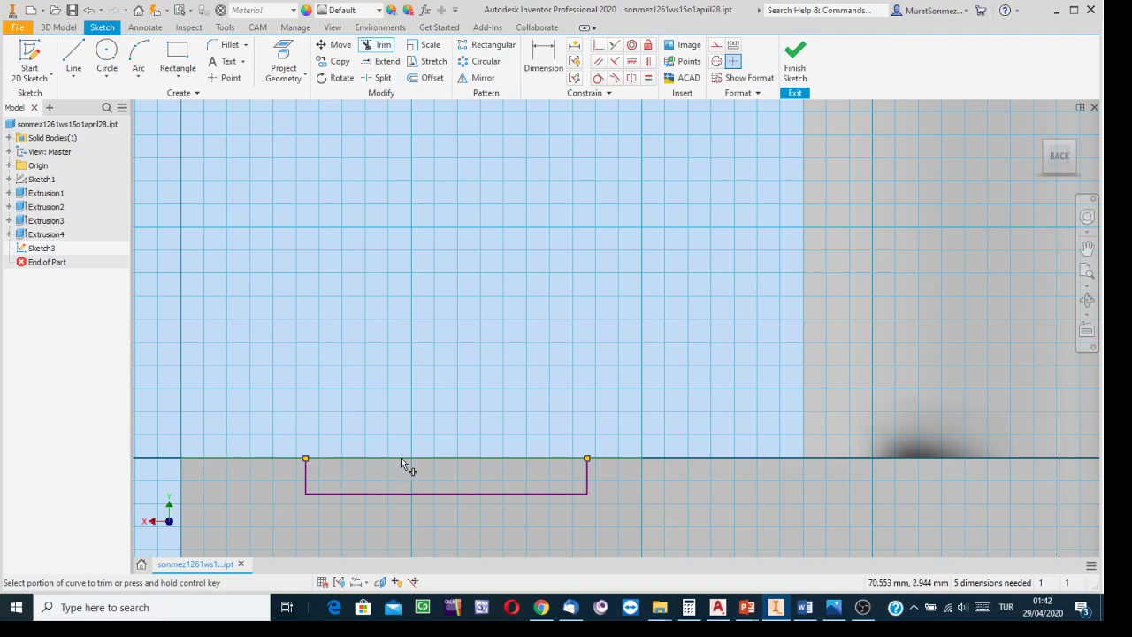
middle_drag(462, 424, 619, 363)
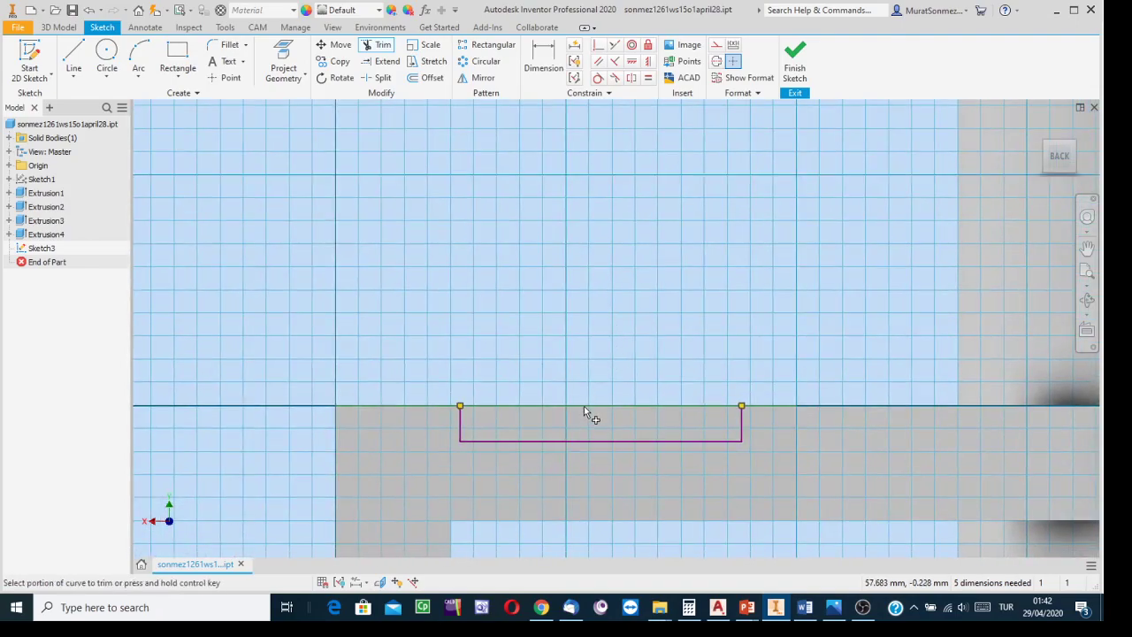
Dimension the slot depth from the top edge to the slot's bottom line as 4 mm.
click(537, 64)
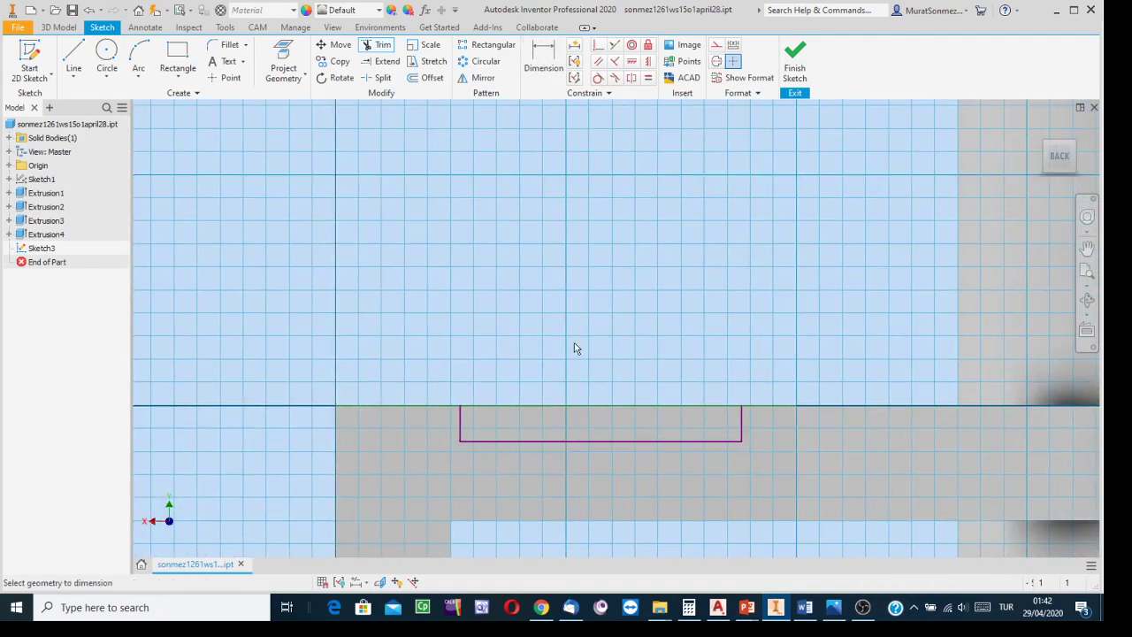
click(546, 407)
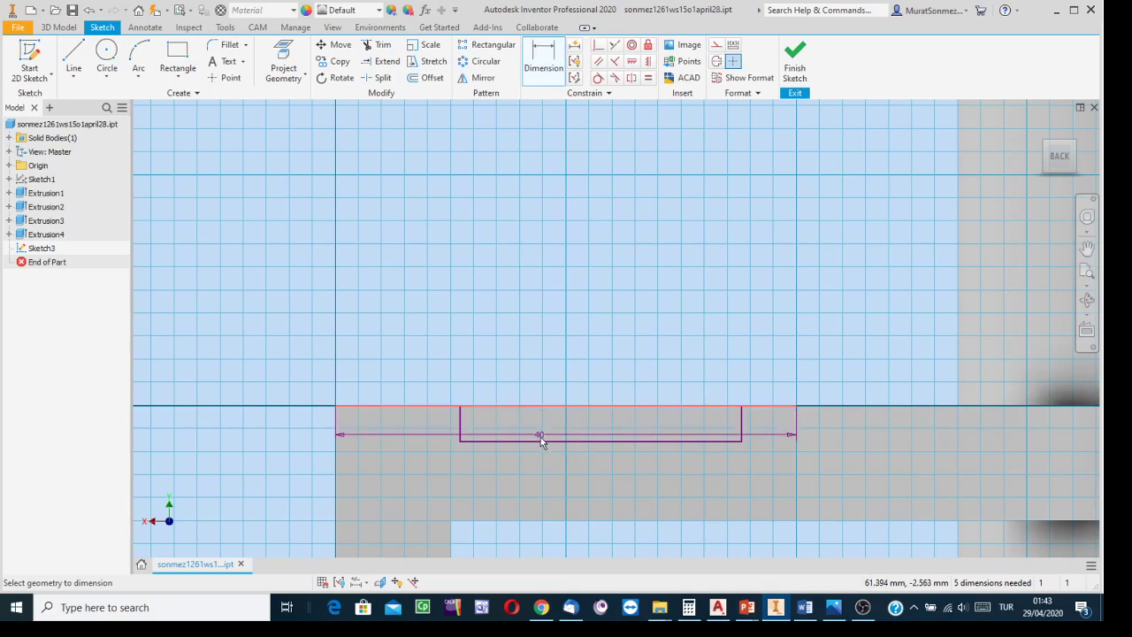
click(540, 440)
click(270, 425)
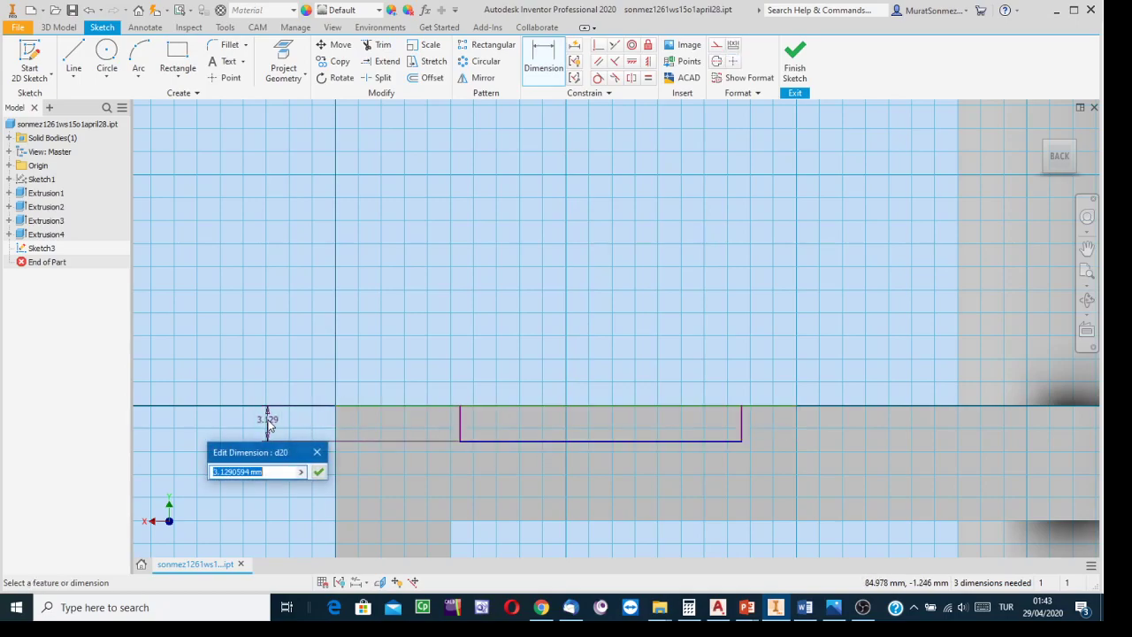
text(4)
key(Return)
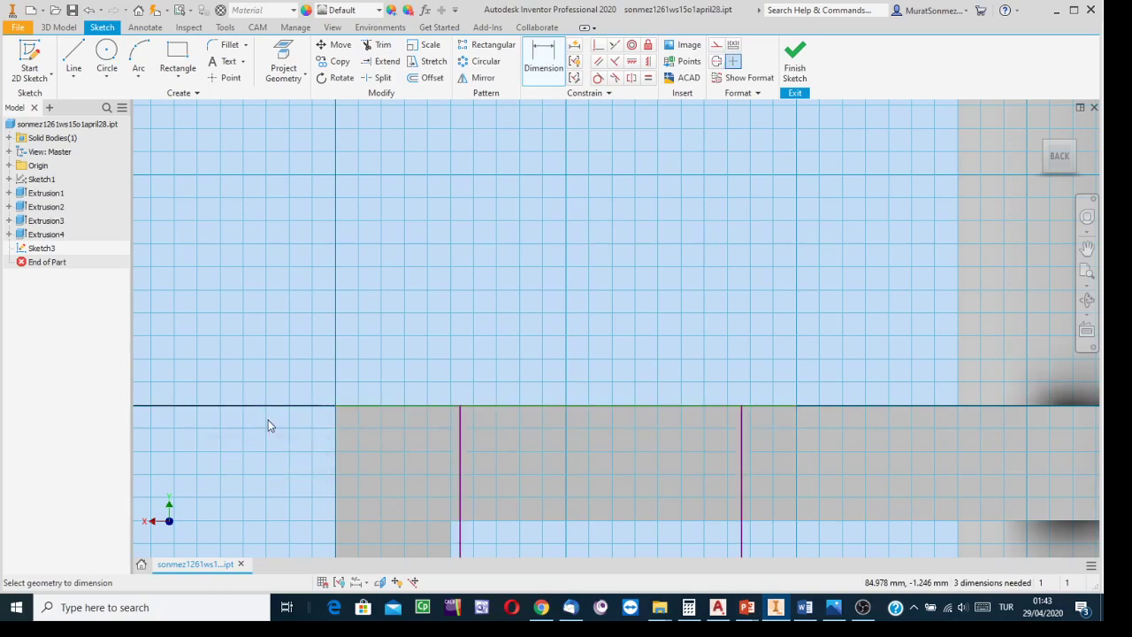
scroll(314, 447, down, 4)
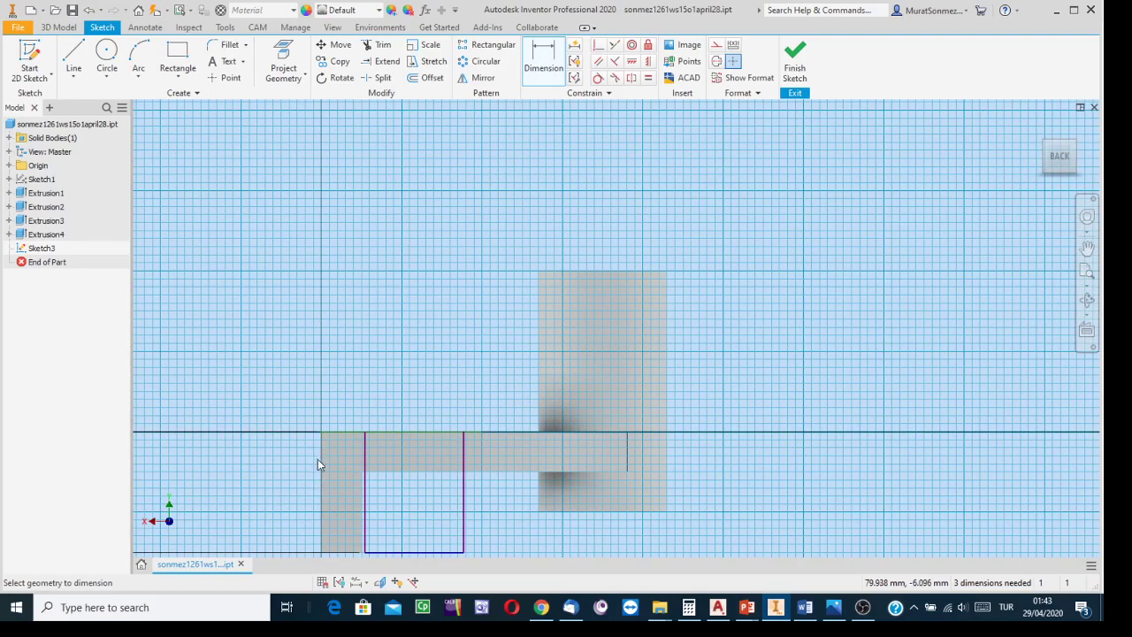
middle_drag(316, 458, 752, 345)
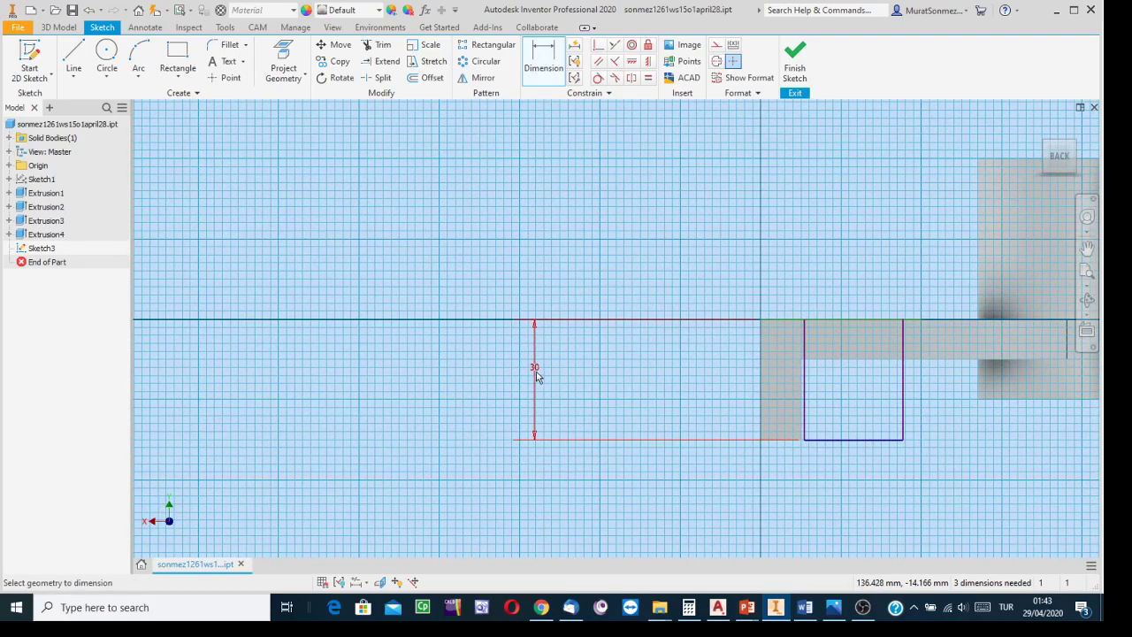
Change the rectangle's 30 mm height dimension to 3 mm.
key(Escape)
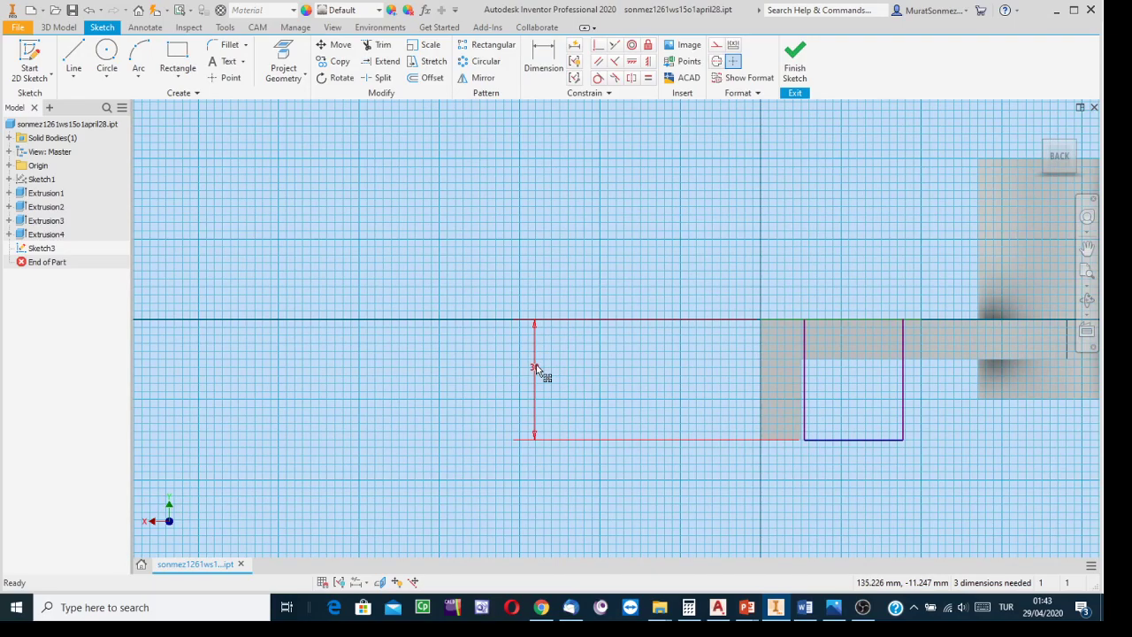
double_click(535, 367)
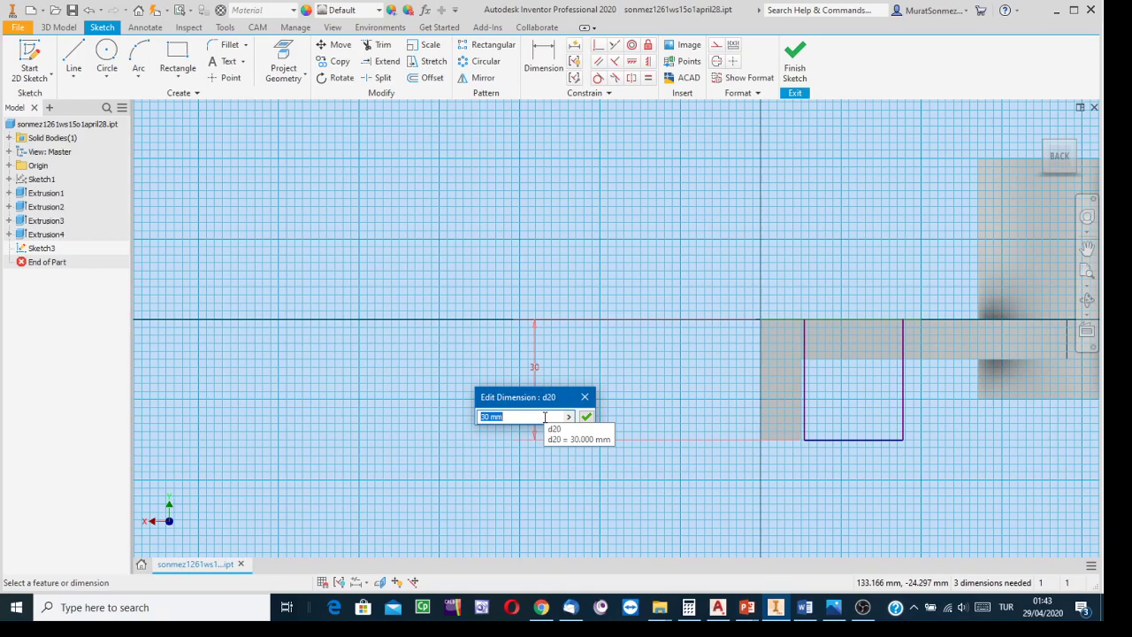
text(3)
click(586, 417)
mouse_move(778, 407)
middle_down()
mouse_move(646, 391)
mouse_move(530, 413)
middle_up()
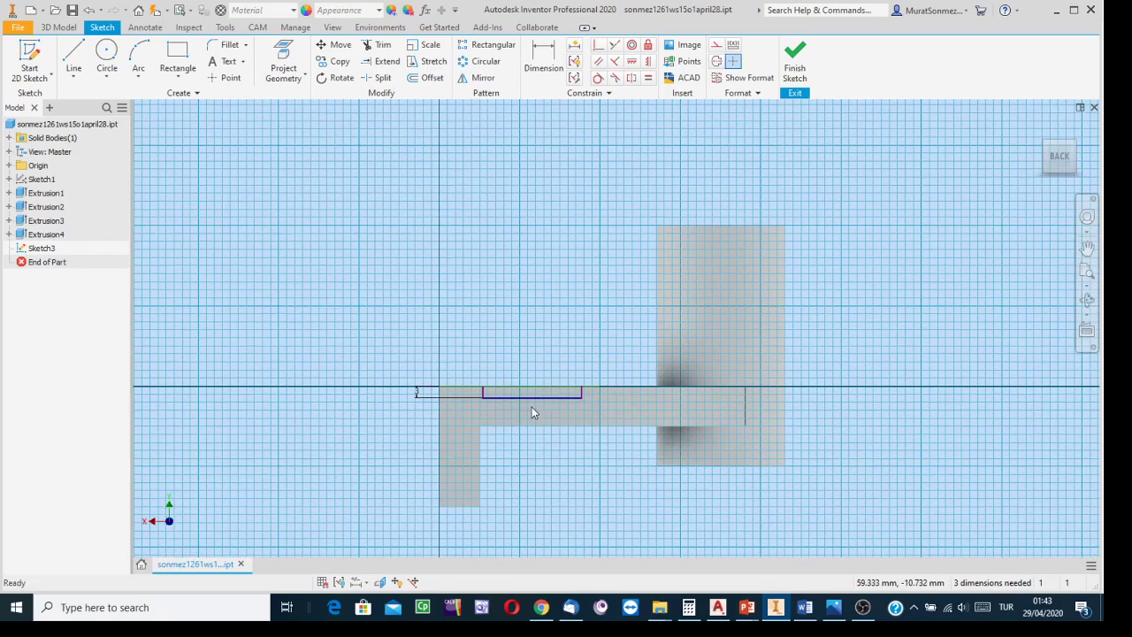
scroll(472, 409, down, 3)
scroll(471, 411, down, 3)
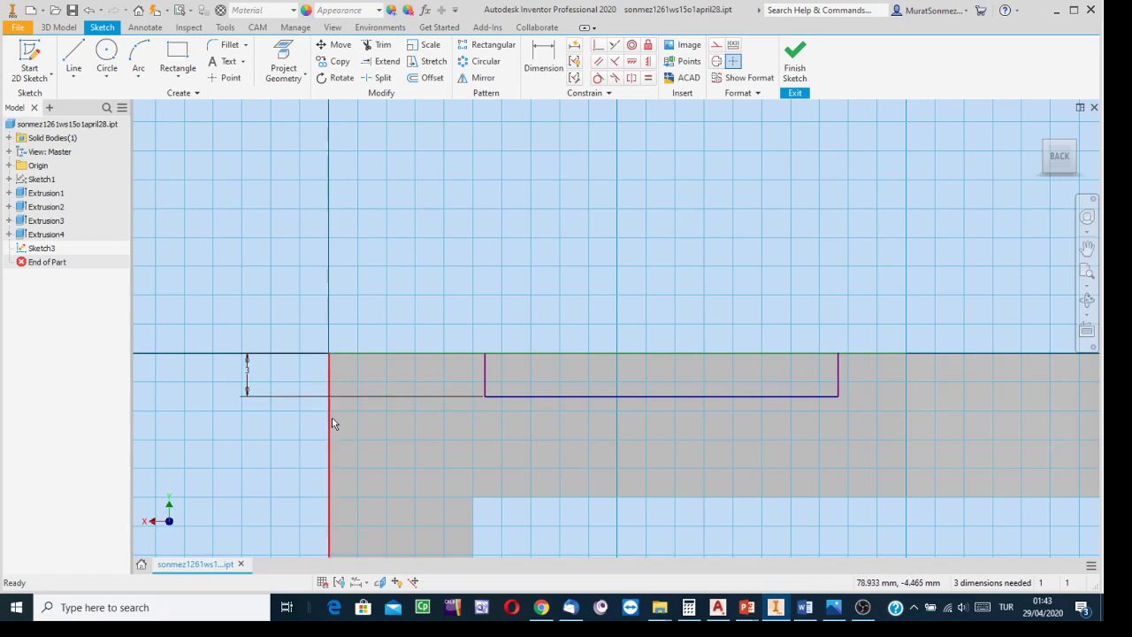
scroll(904, 448, down, 2)
middle_drag(904, 448, 708, 427)
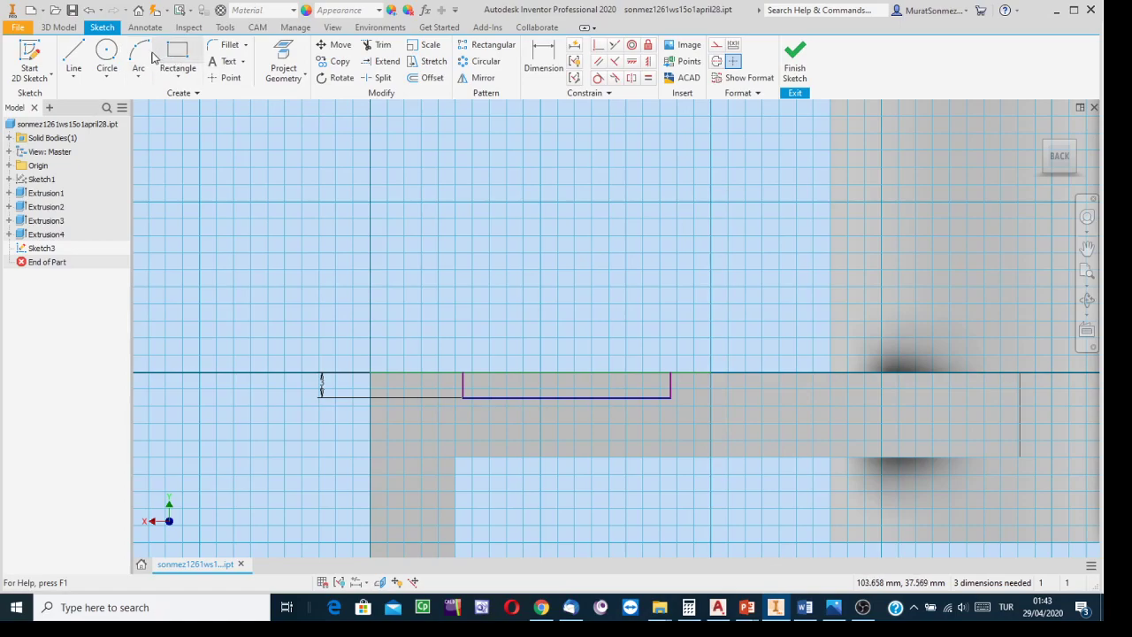
Project the vertical part edge and dimension the rectangle's right edge 10 mm from it.
click(285, 57)
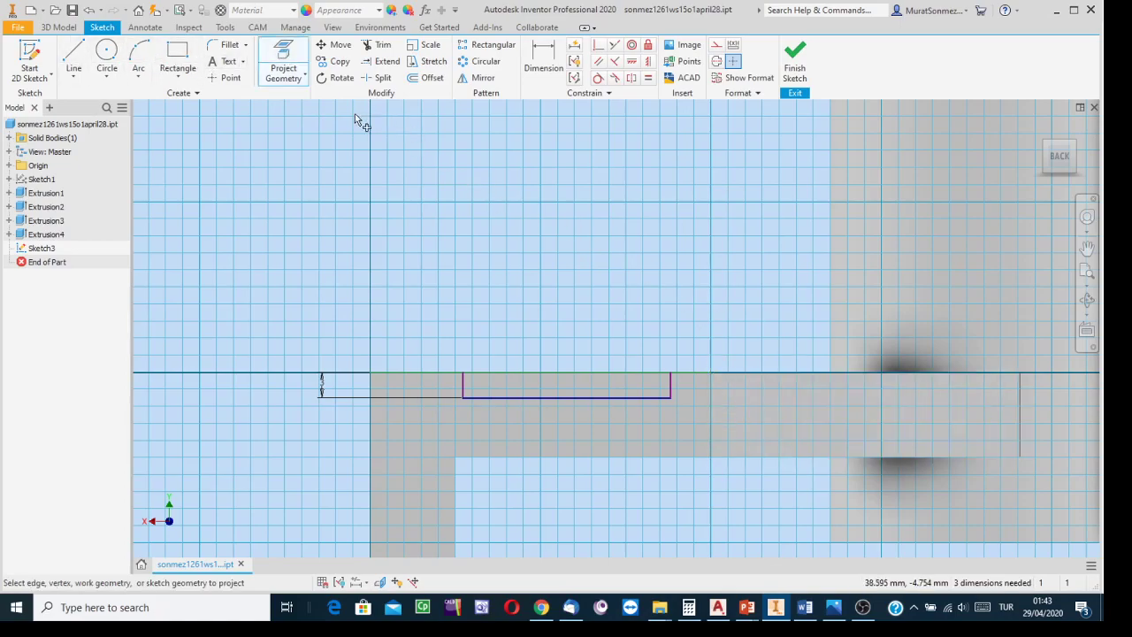
click(710, 437)
click(544, 55)
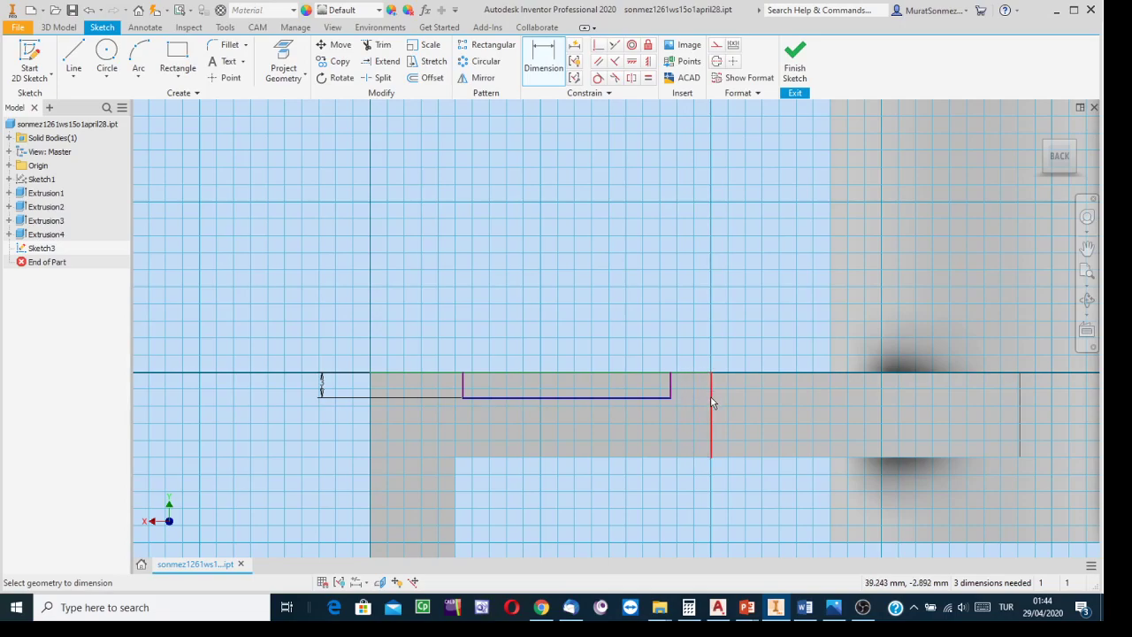
click(711, 412)
click(673, 387)
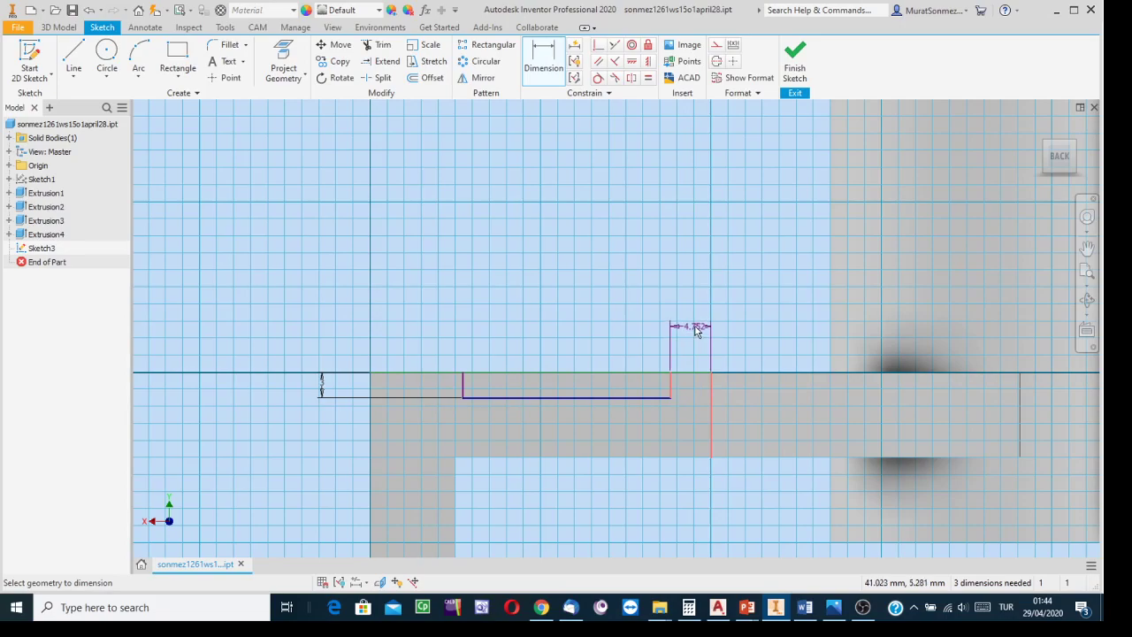
click(691, 324)
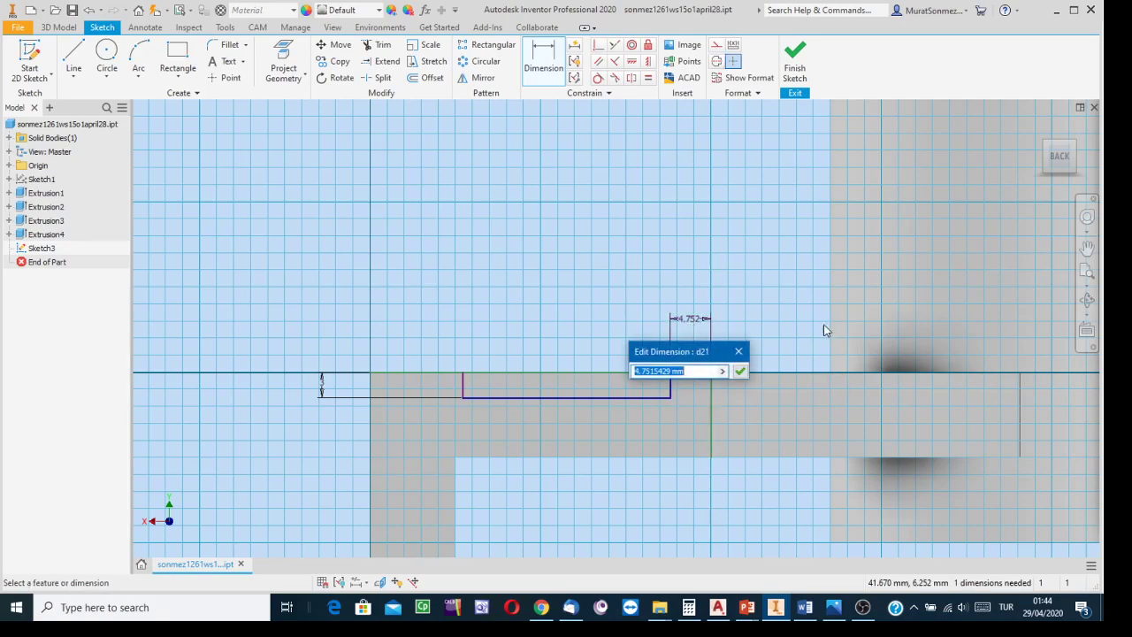
text(10)
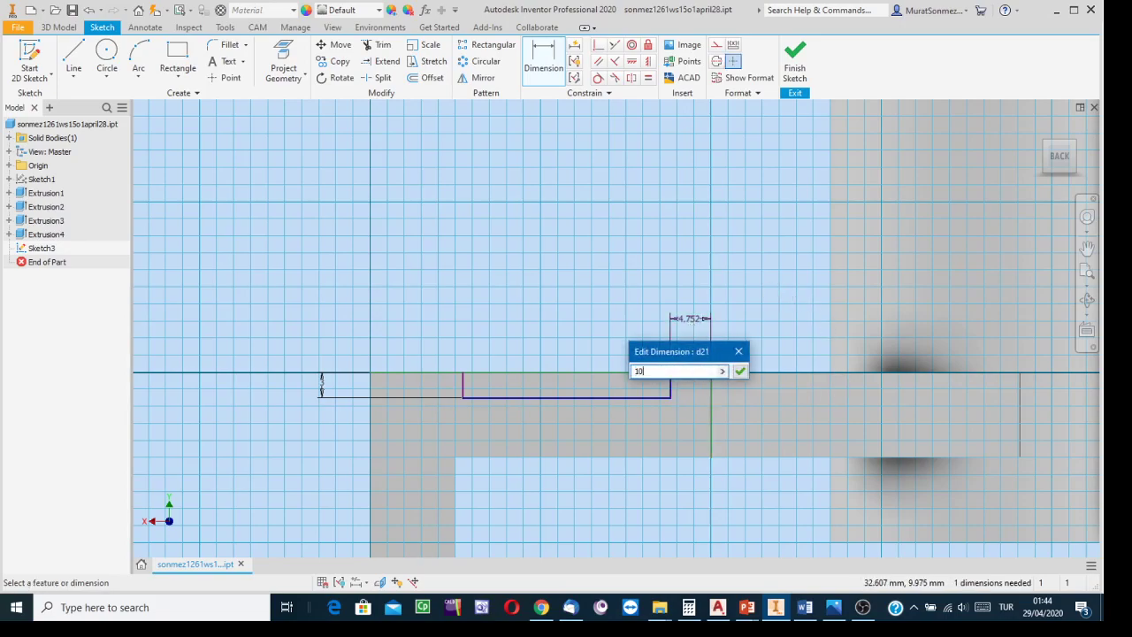
key(Return)
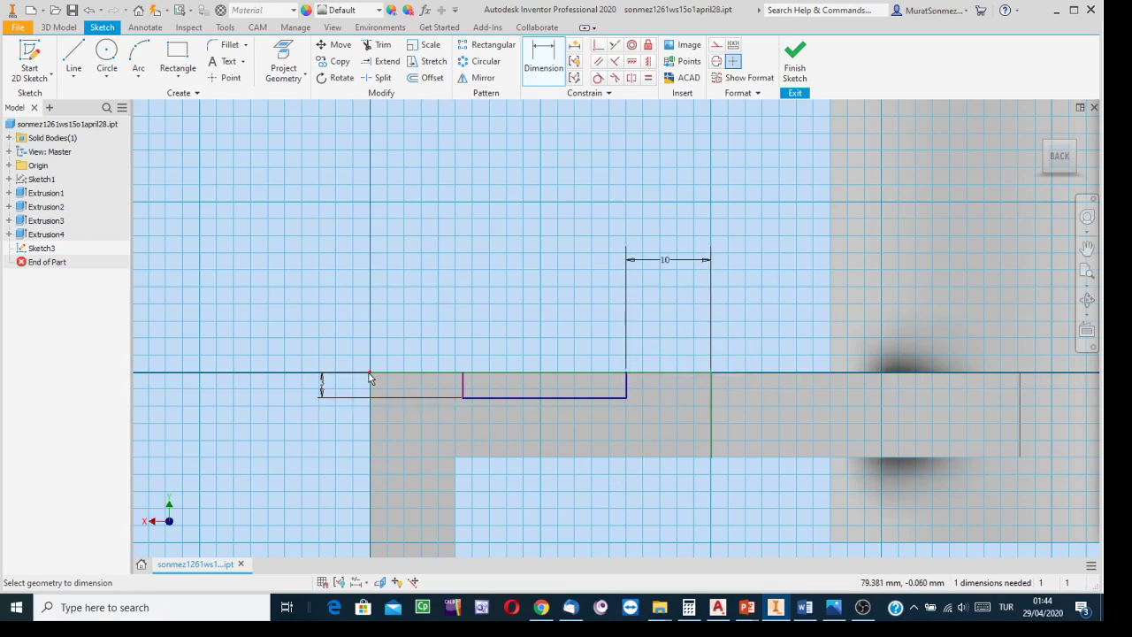
Dimension the rectangle's left edge 14 mm from the base's left edge.
click(463, 389)
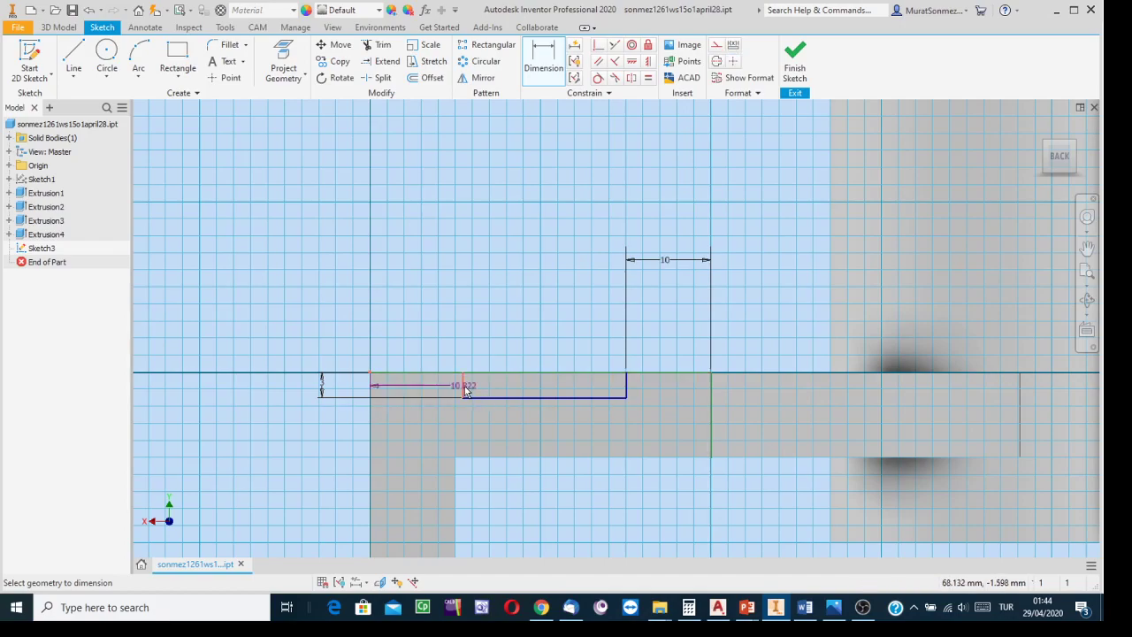
click(428, 280)
text(14)
key(Return)
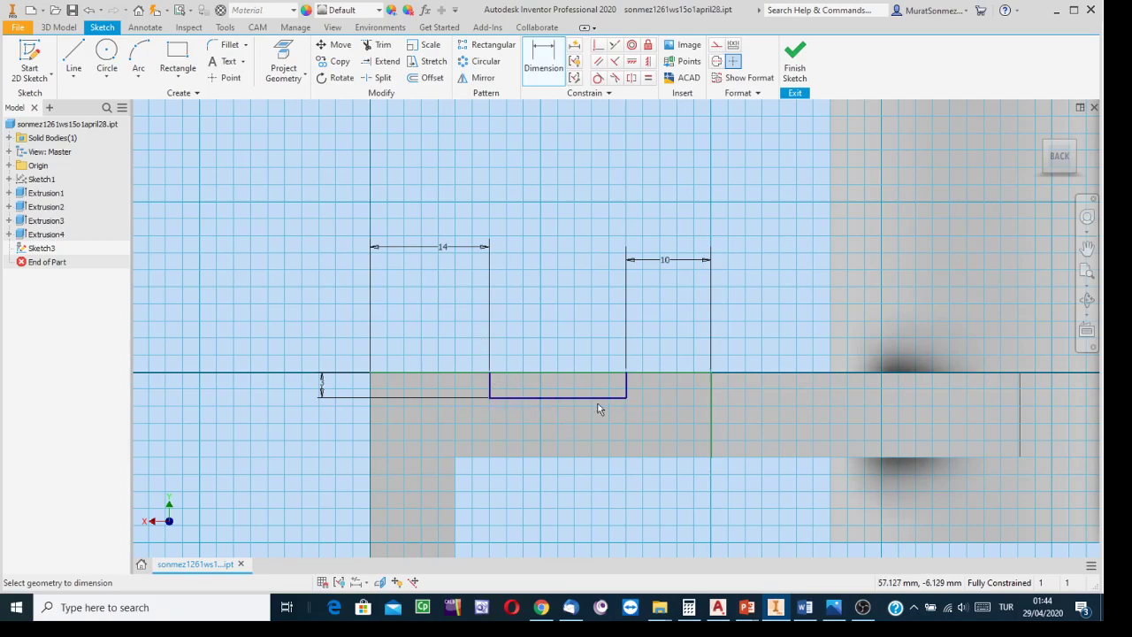
Extrude Sketch3's slot profile as a Through All cut, creating Extrusion5.
click(795, 62)
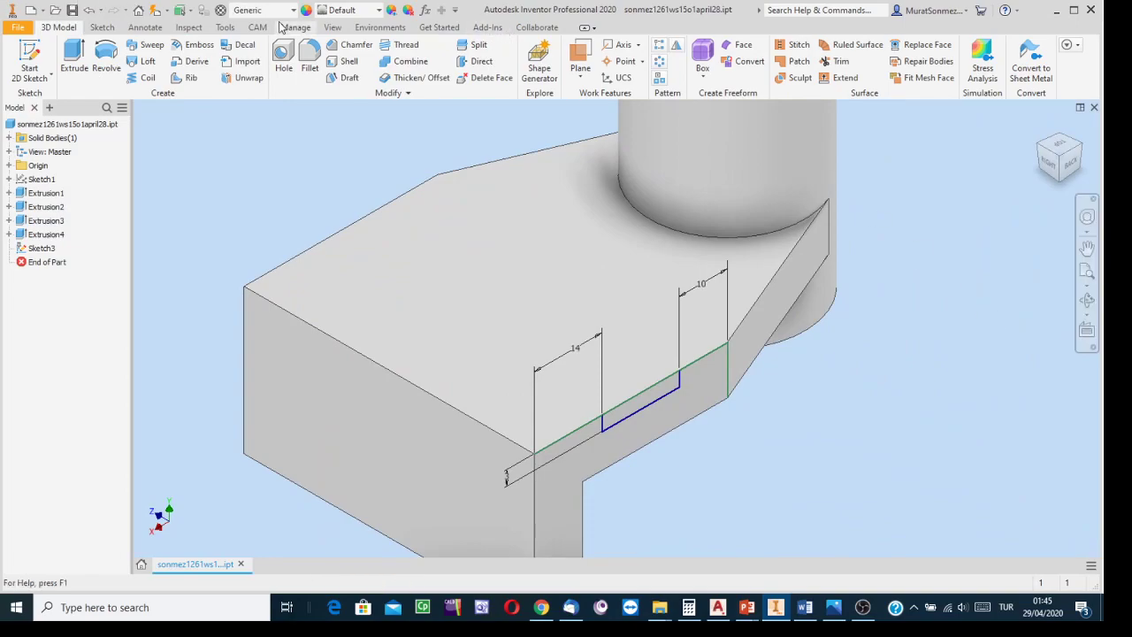
click(74, 62)
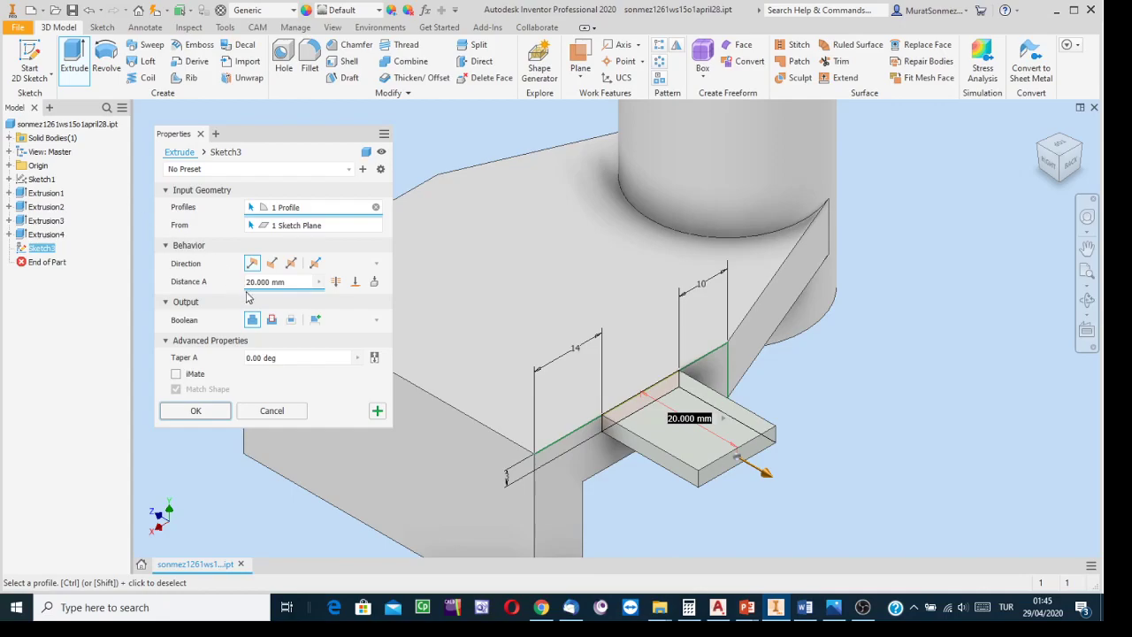
click(271, 321)
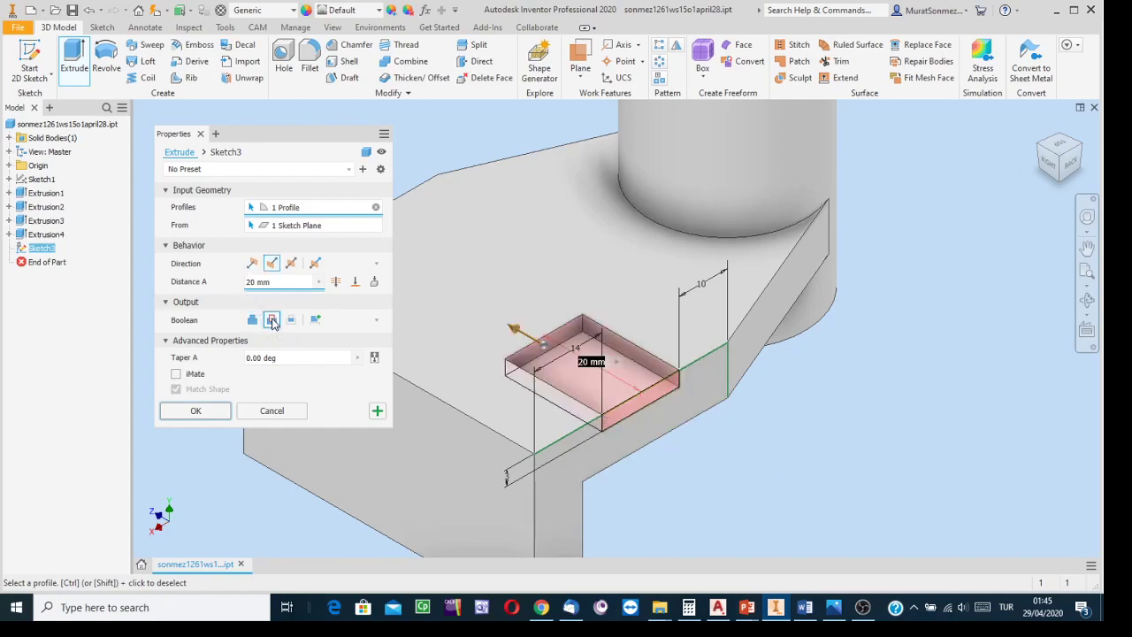
middle_drag(810, 390, 986, 387)
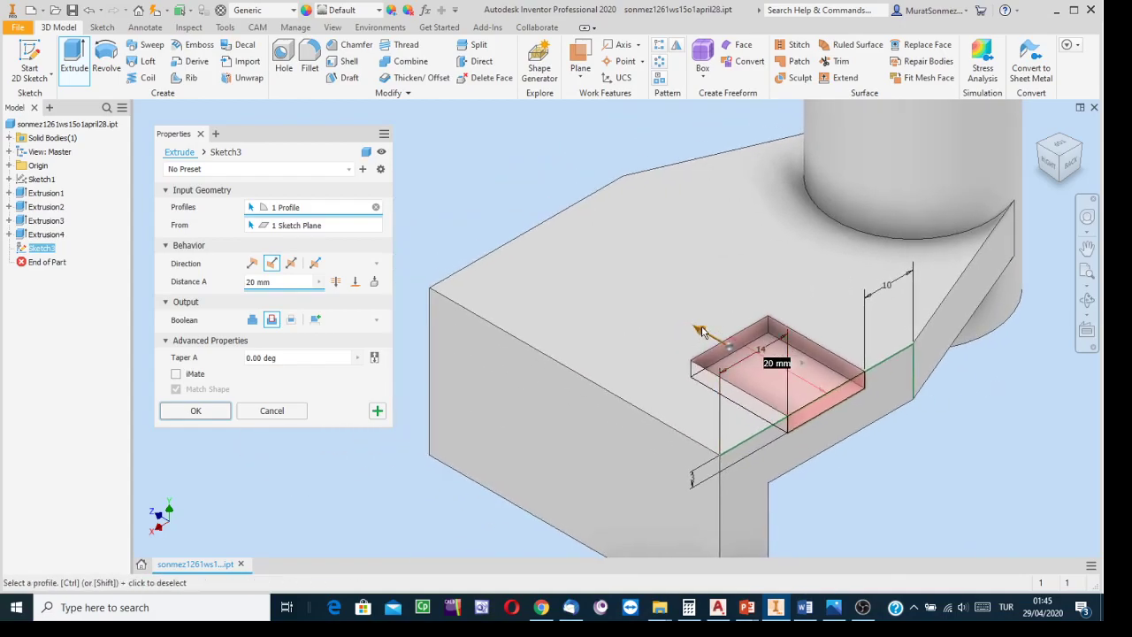
drag(701, 332, 622, 274)
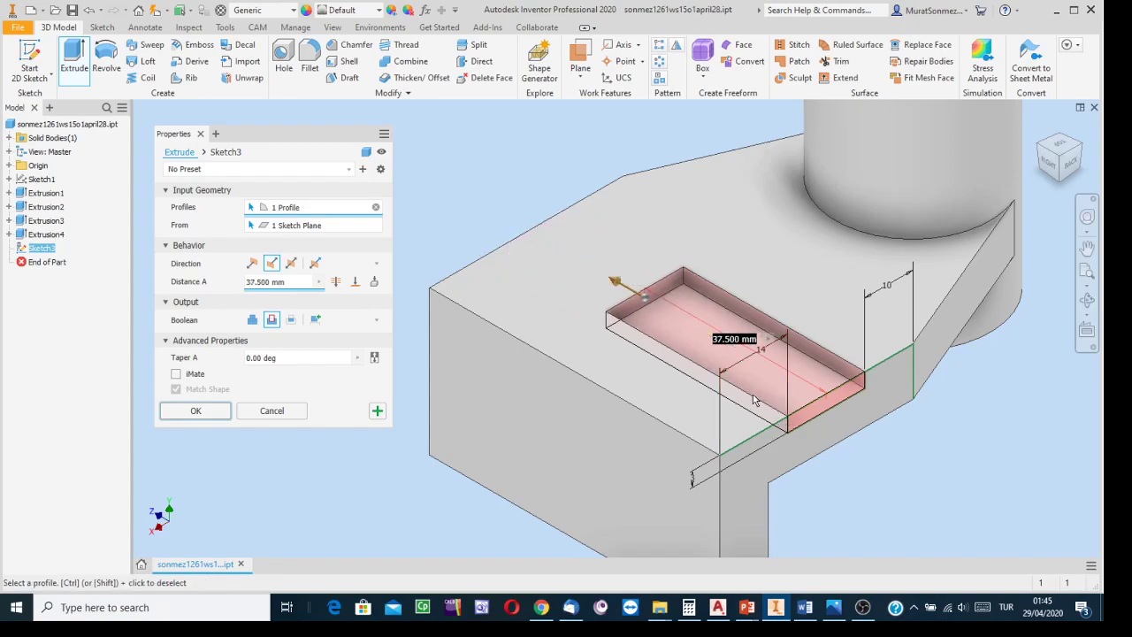
click(336, 283)
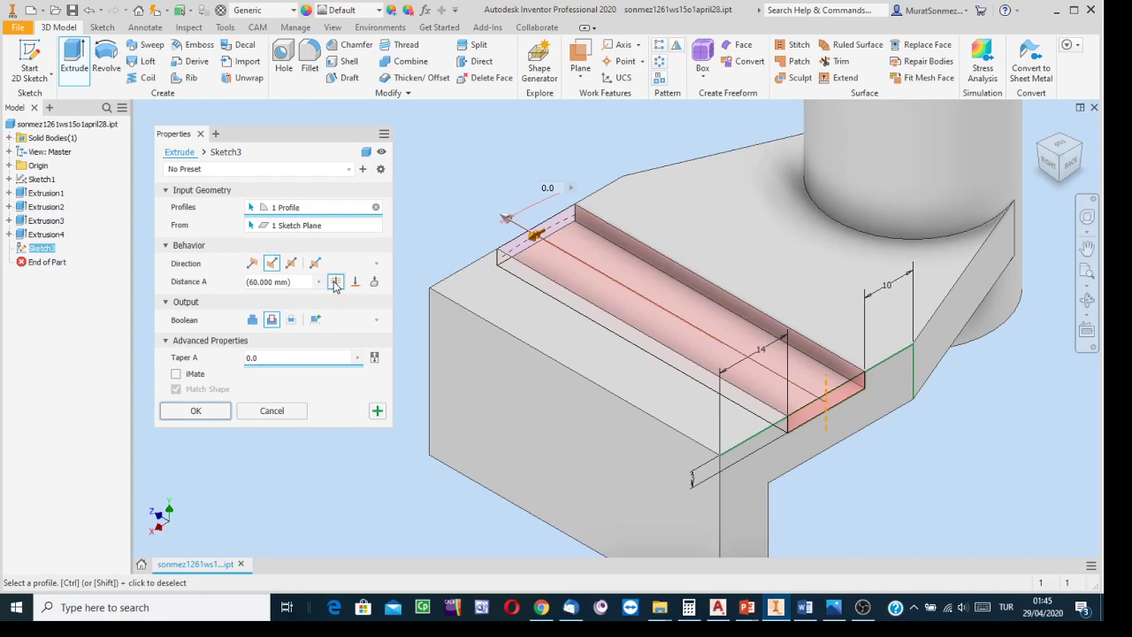
click(196, 411)
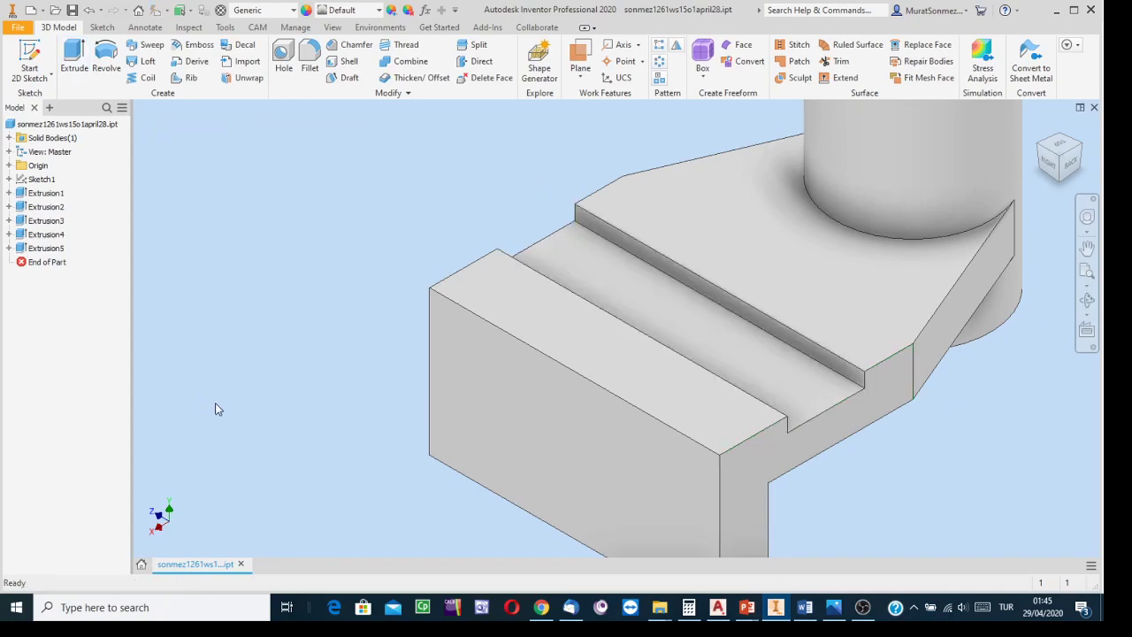
scroll(401, 336, down, 3)
middle_drag(401, 337, 333, 390)
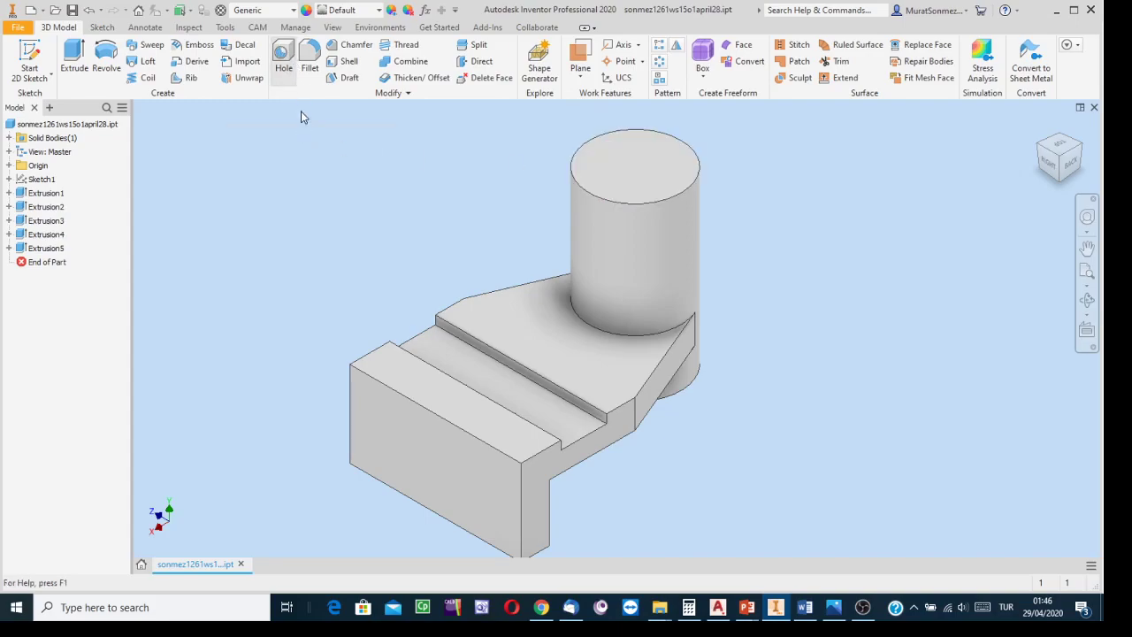
Start a hole and make it a through-all countersunk clearance hole for a flat head screw.
click(283, 51)
drag(275, 139, 310, 134)
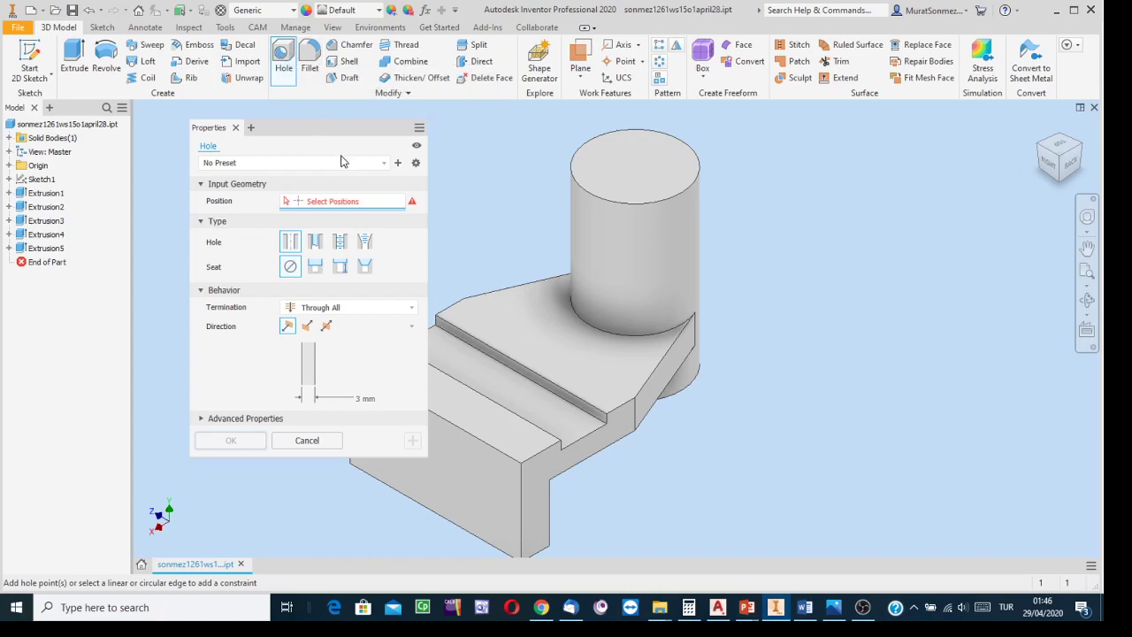
click(289, 247)
click(314, 266)
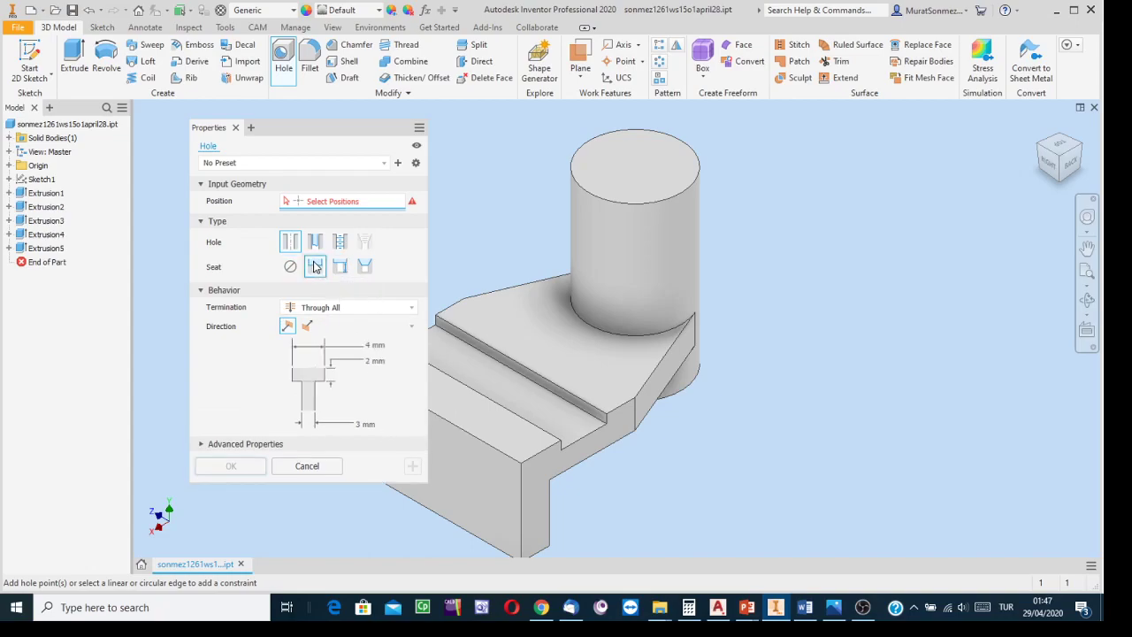
click(366, 266)
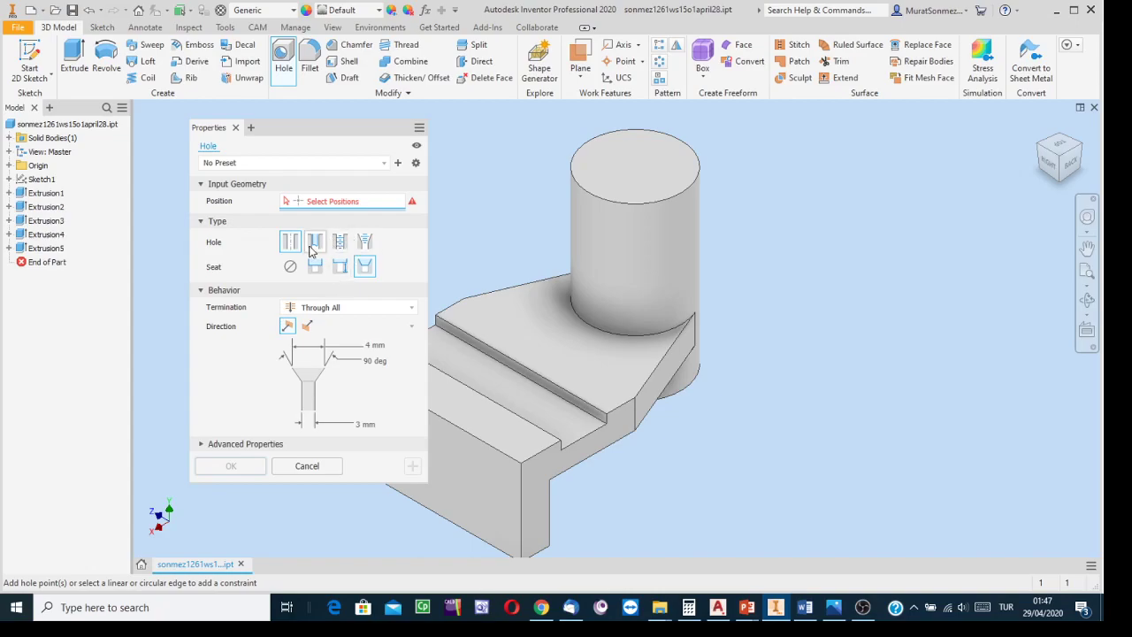
click(314, 241)
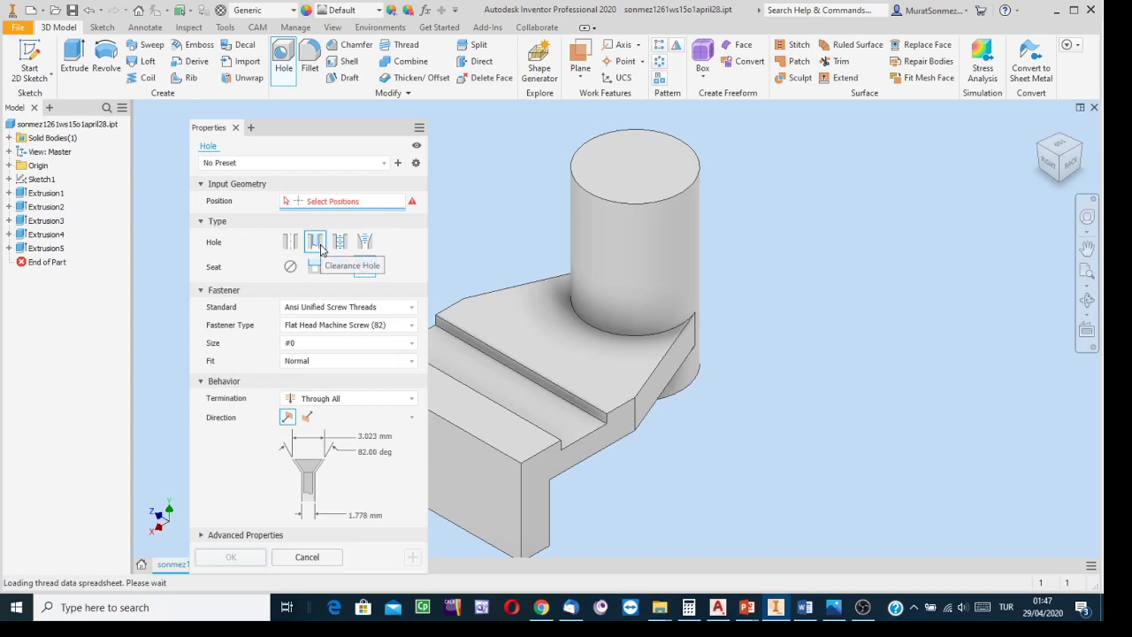
Set the fastener to ISO standard, Countersunk Flat Head Screw ISO 2009/7046, size M1.6.
click(413, 310)
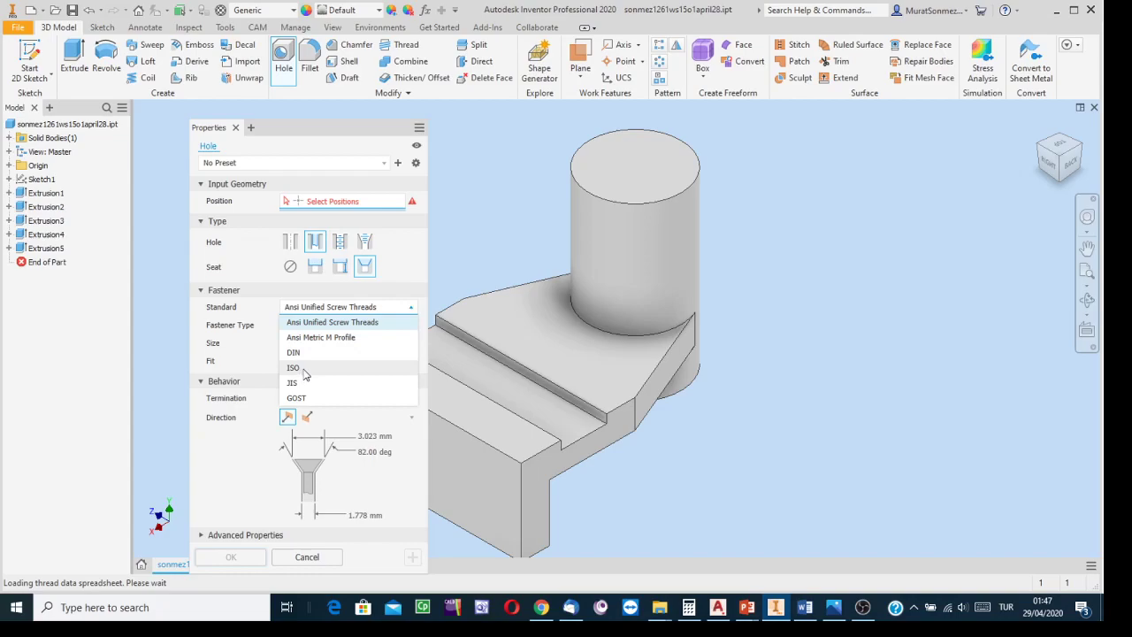
click(303, 369)
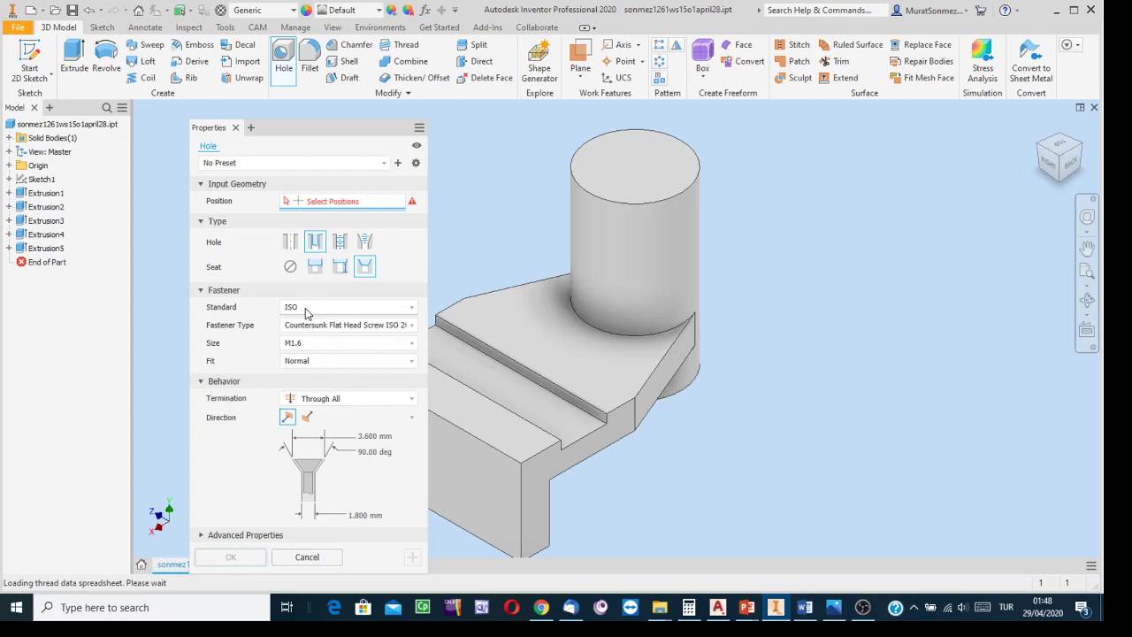
click(405, 327)
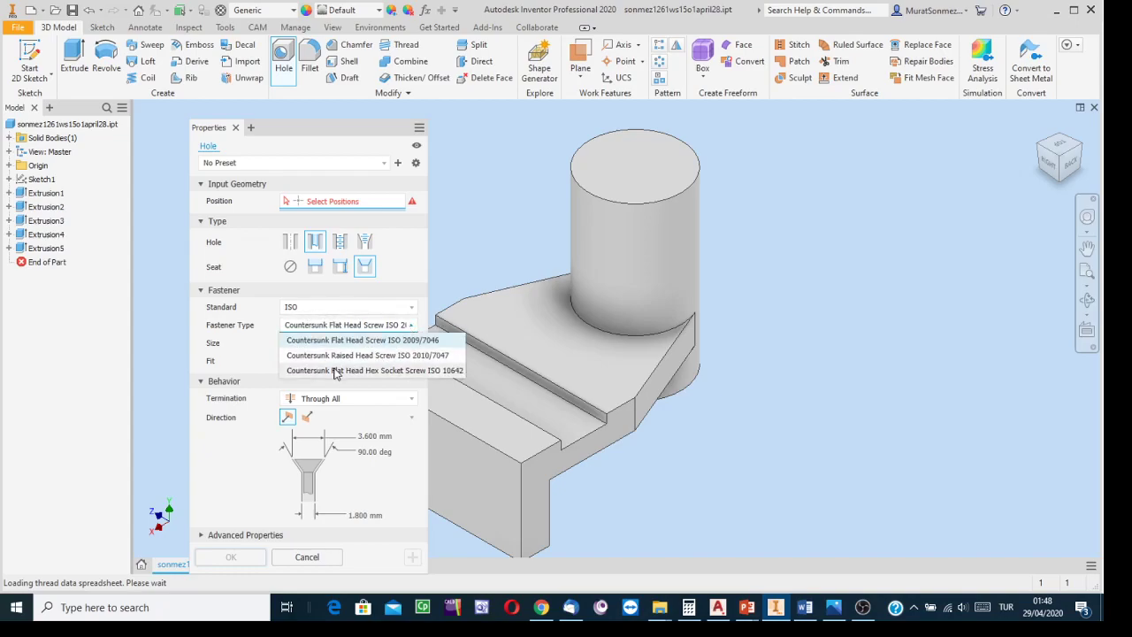
click(396, 339)
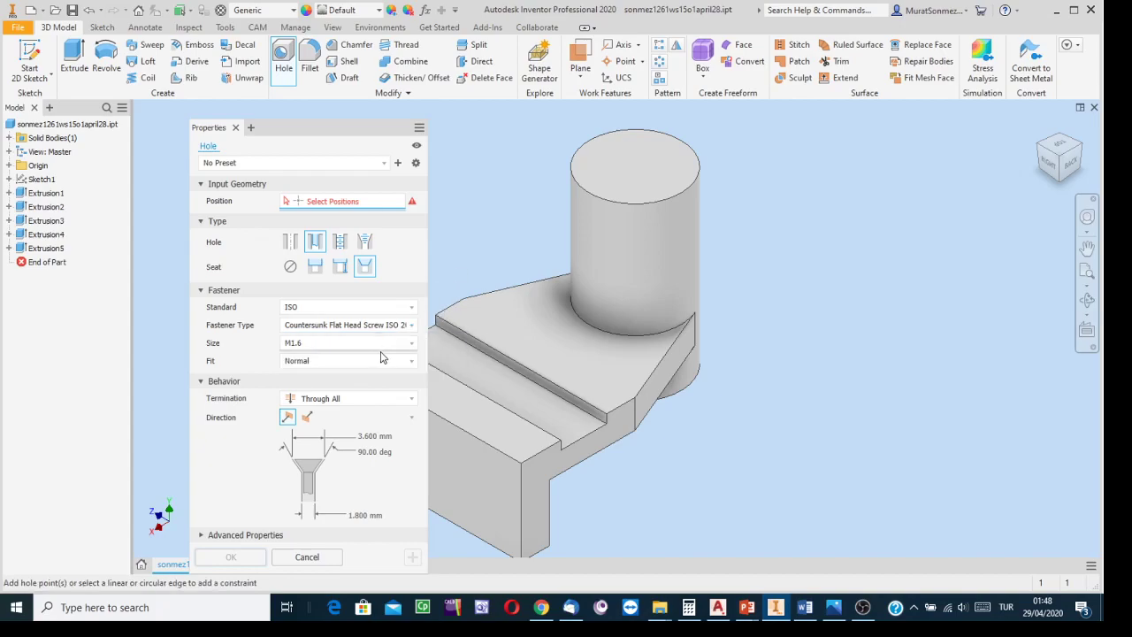
click(383, 346)
click(458, 274)
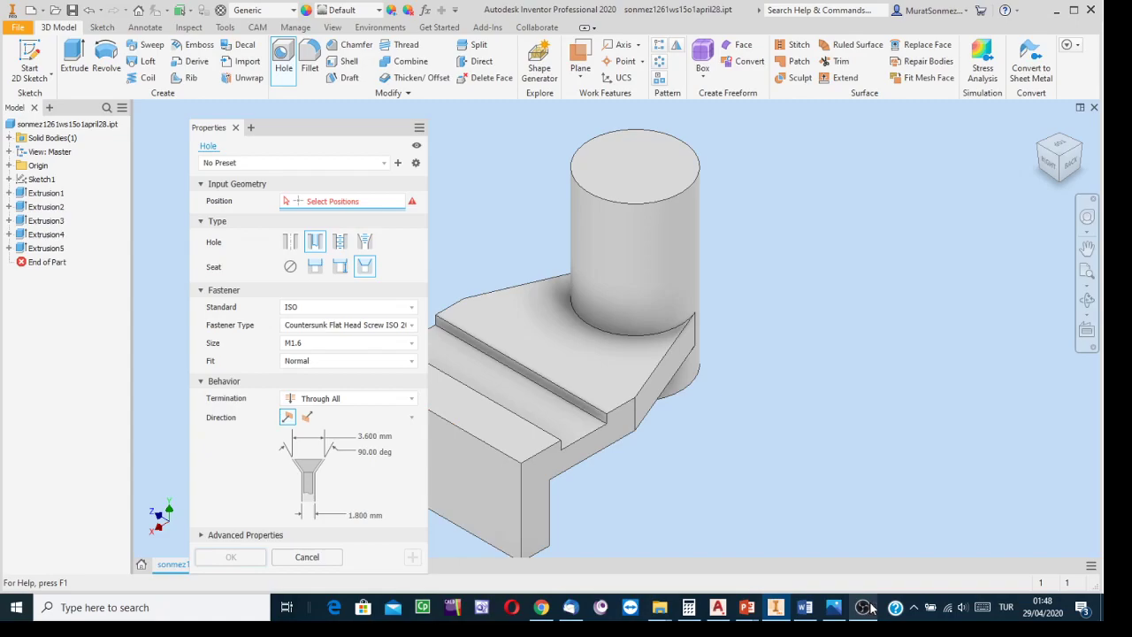
click(833, 608)
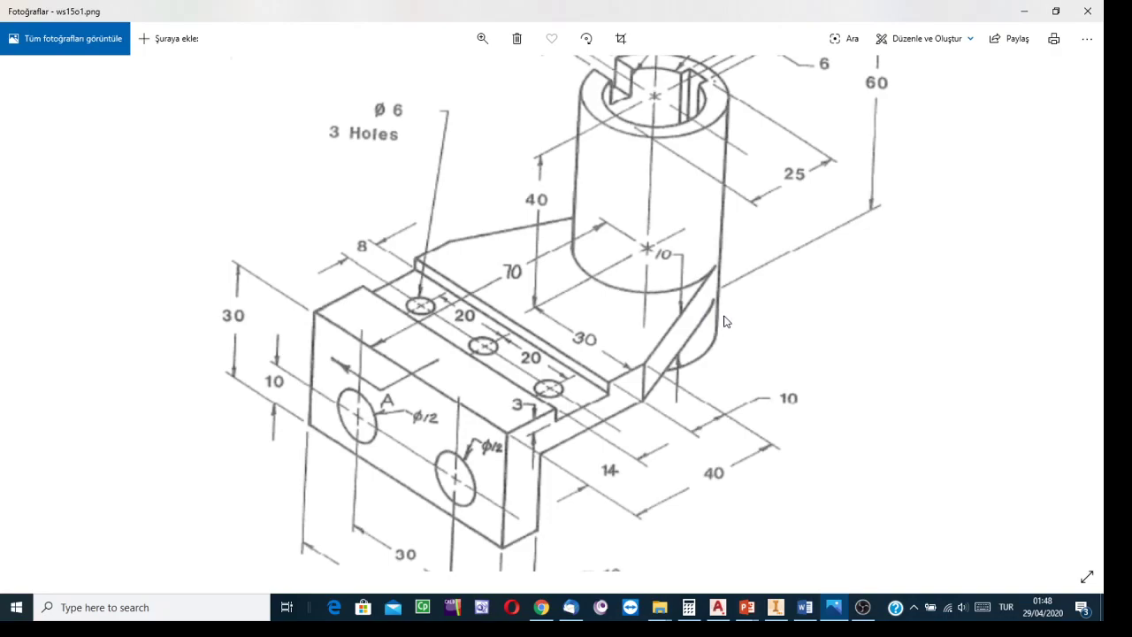
click(482, 38)
drag(444, 75, 418, 77)
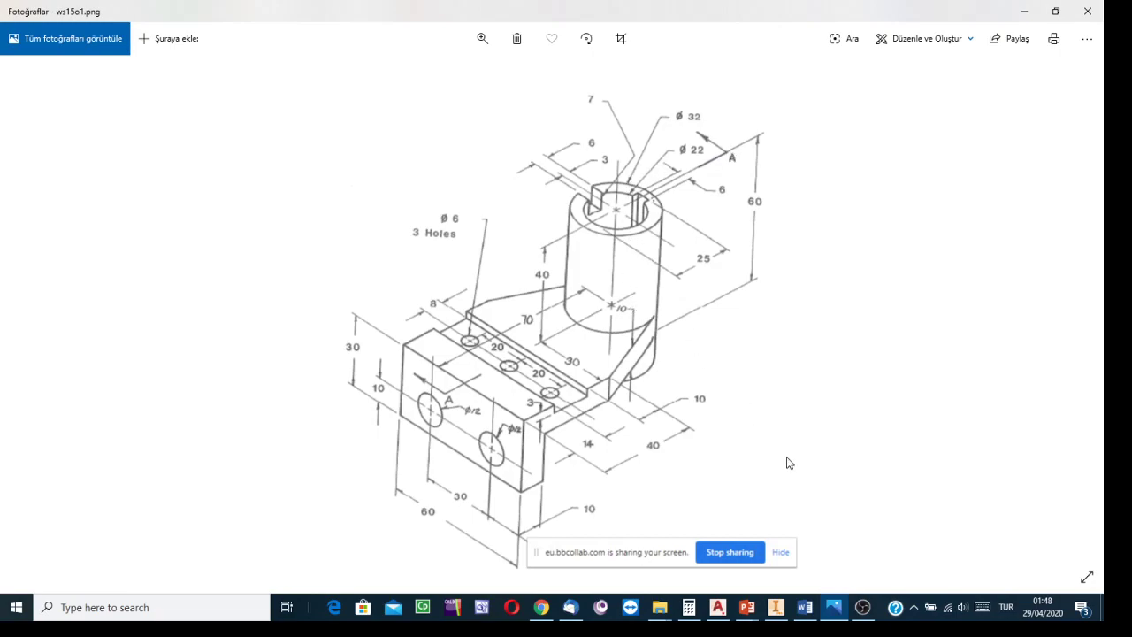
click(776, 607)
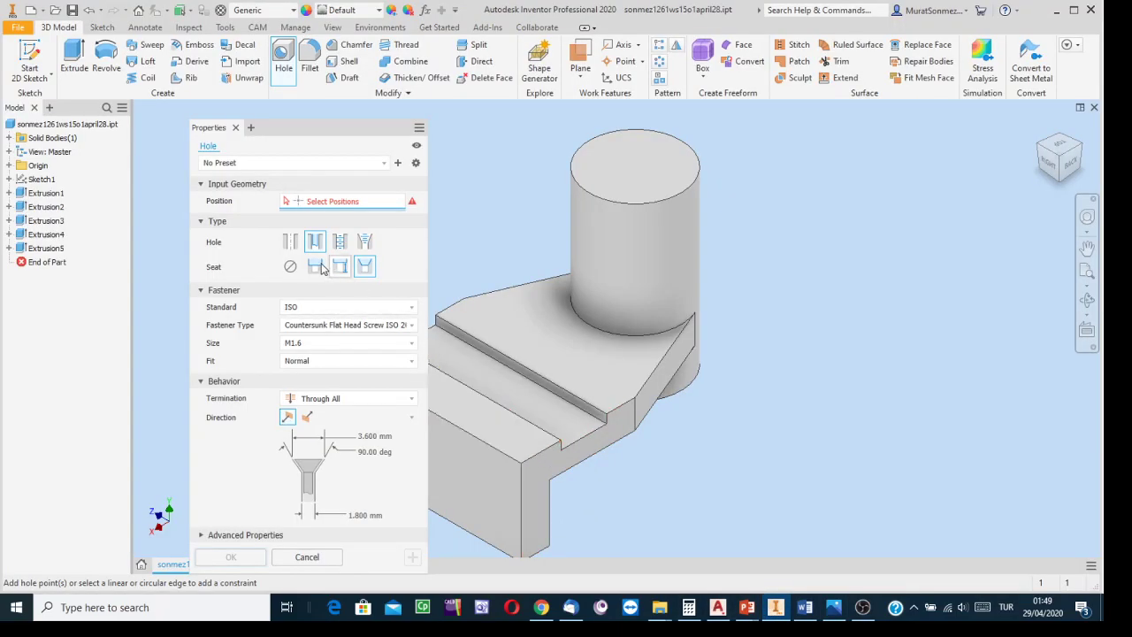
Change the hole to a simple drilled hole with no seat, keeping Through All termination.
click(290, 242)
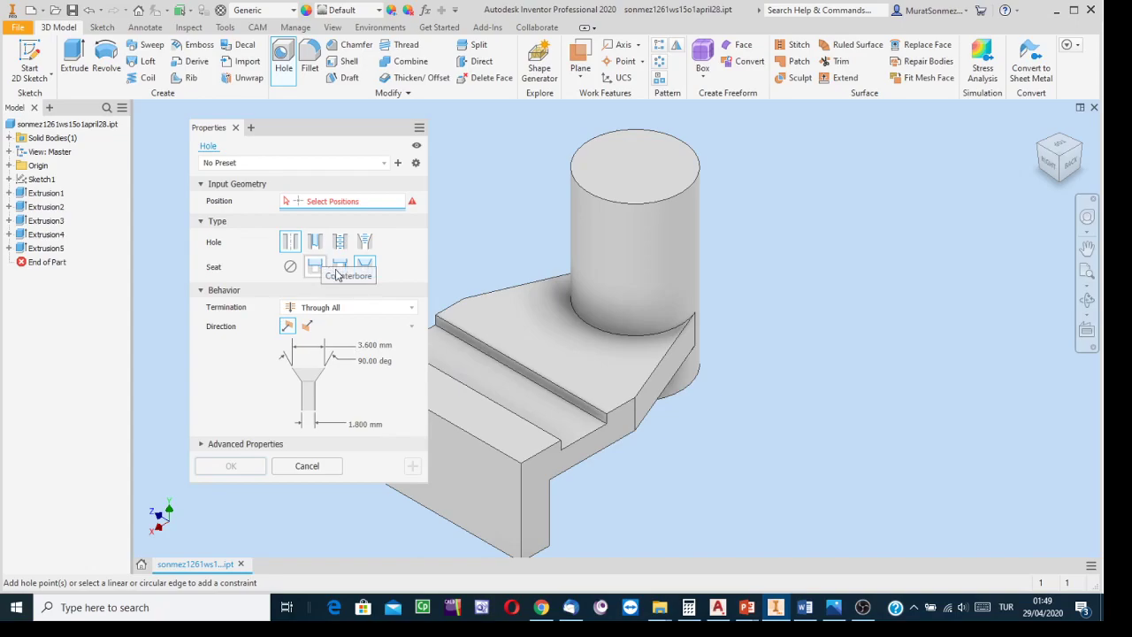
click(290, 267)
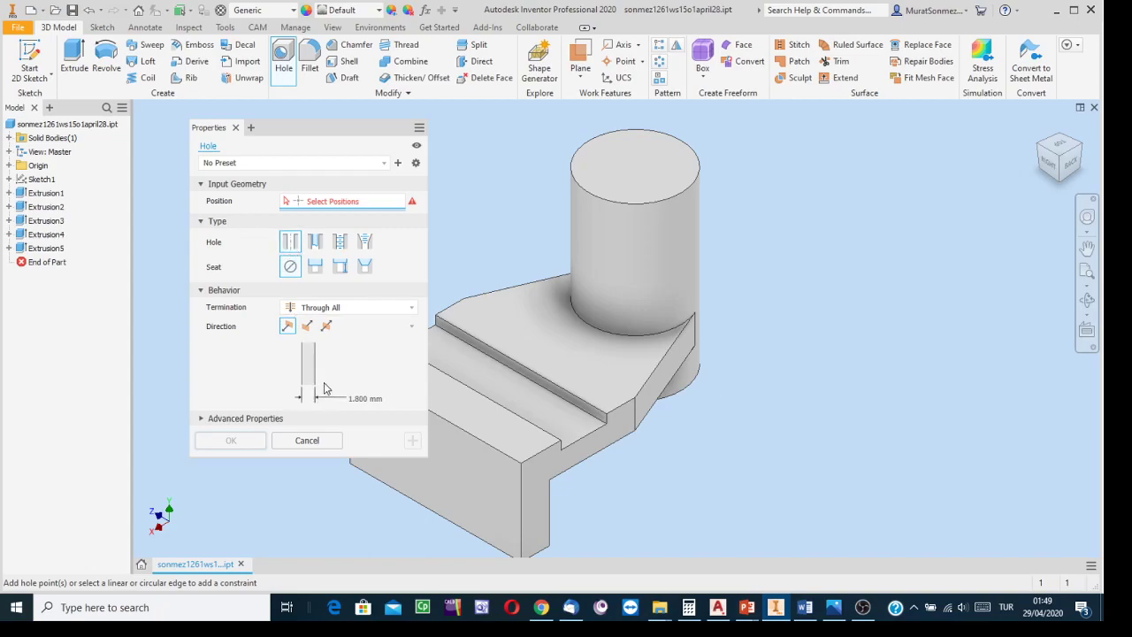
click(413, 307)
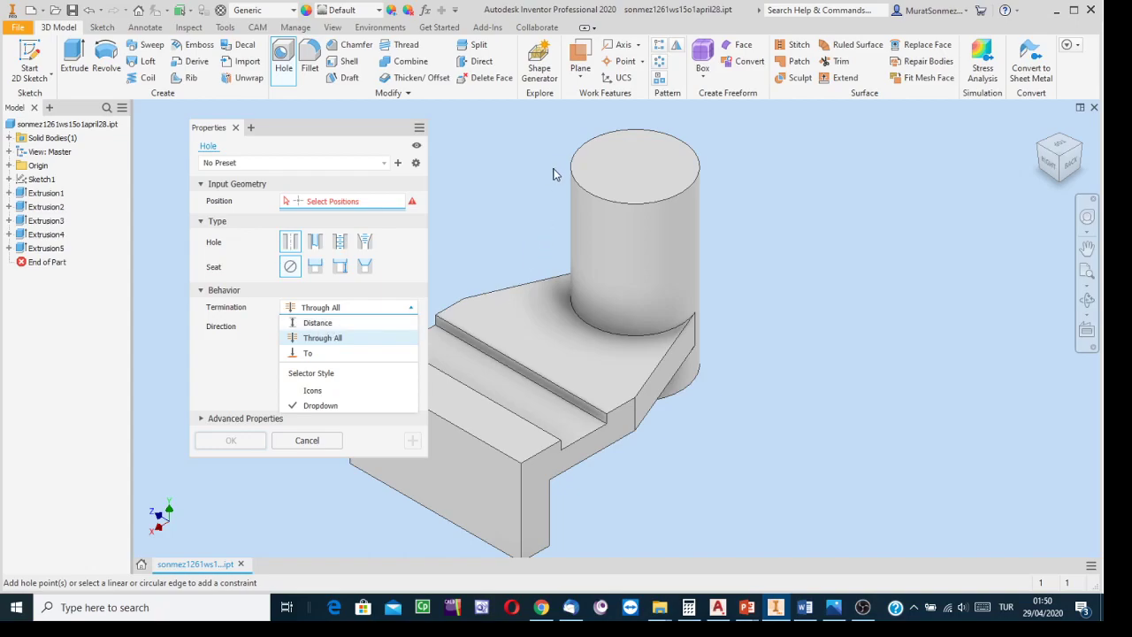
click(321, 344)
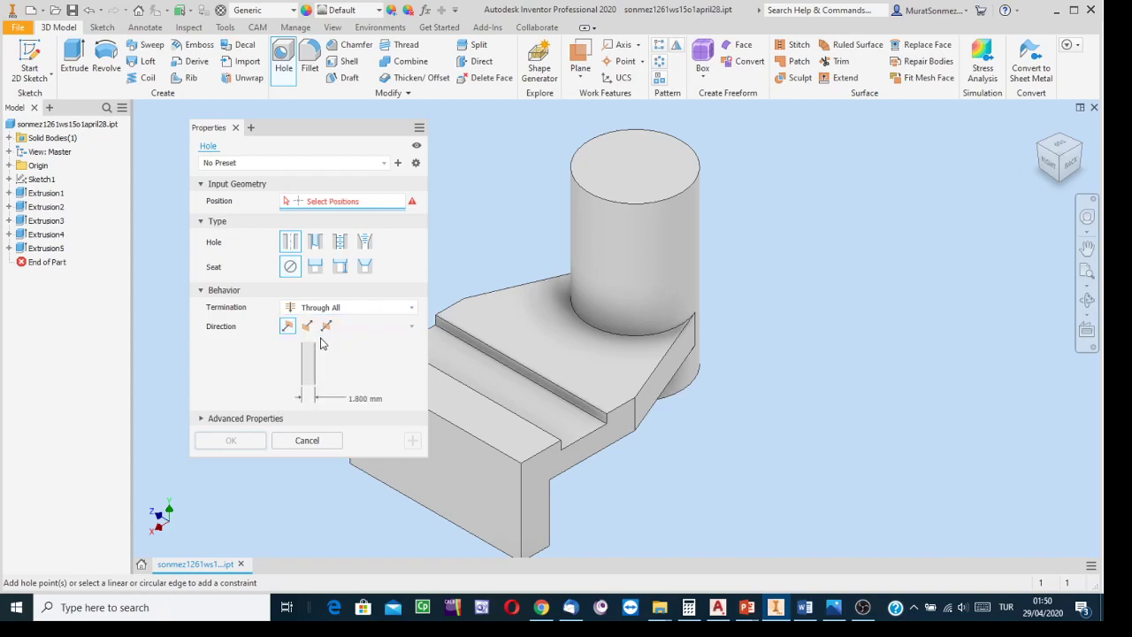
click(352, 400)
Place a 22 mm hole on the cylinder's top face, concentric with its circular edge.
text(22)
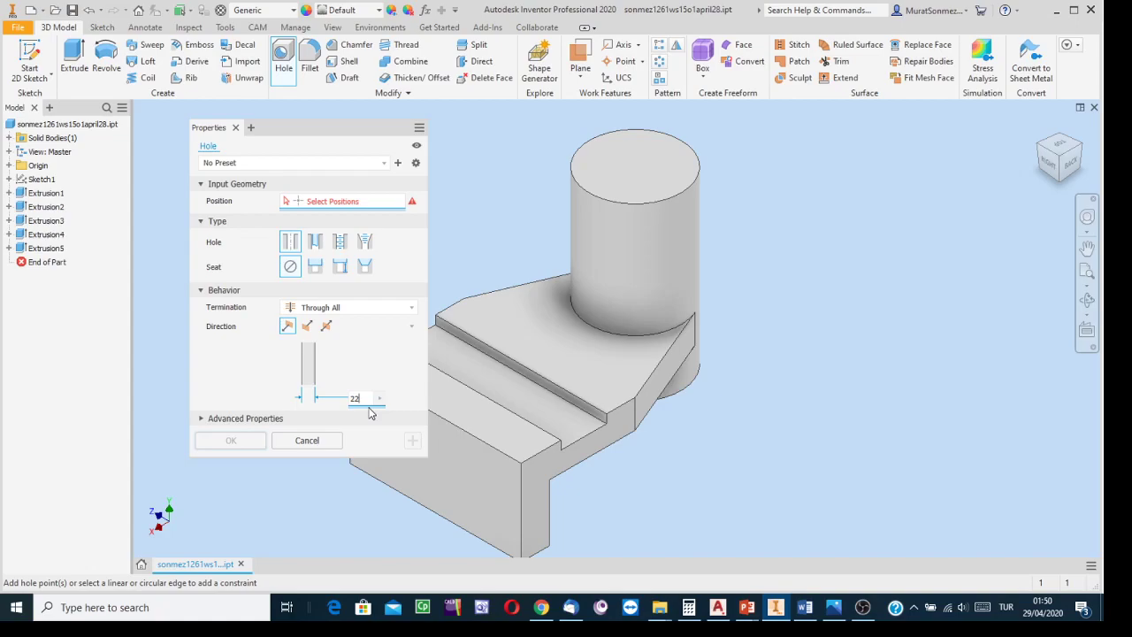
click(588, 152)
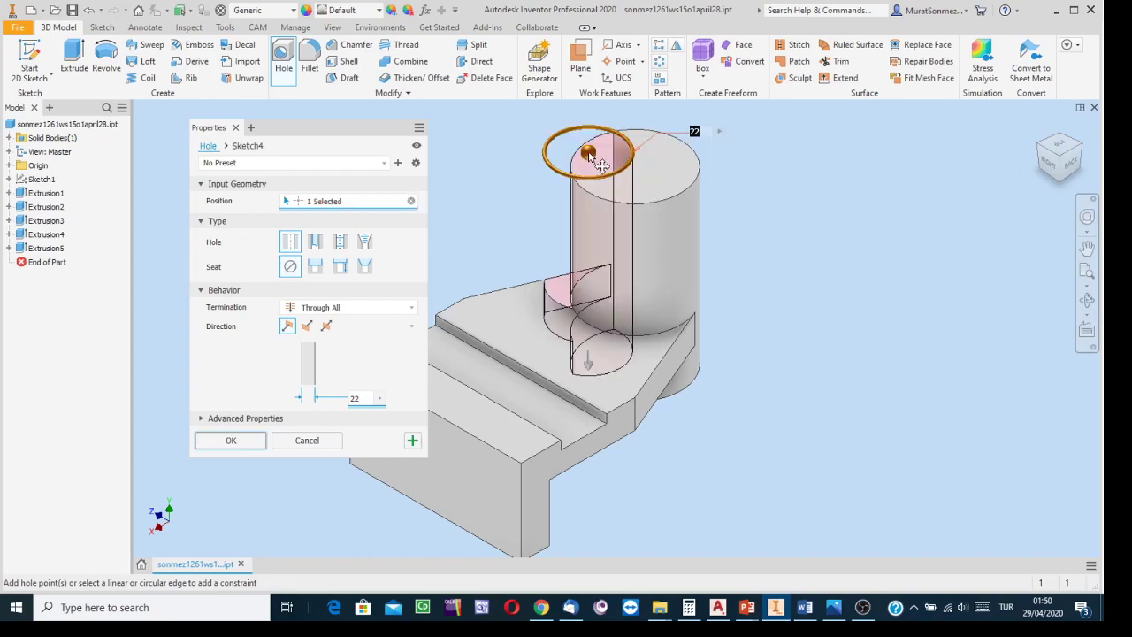
middle_drag(491, 158, 513, 232)
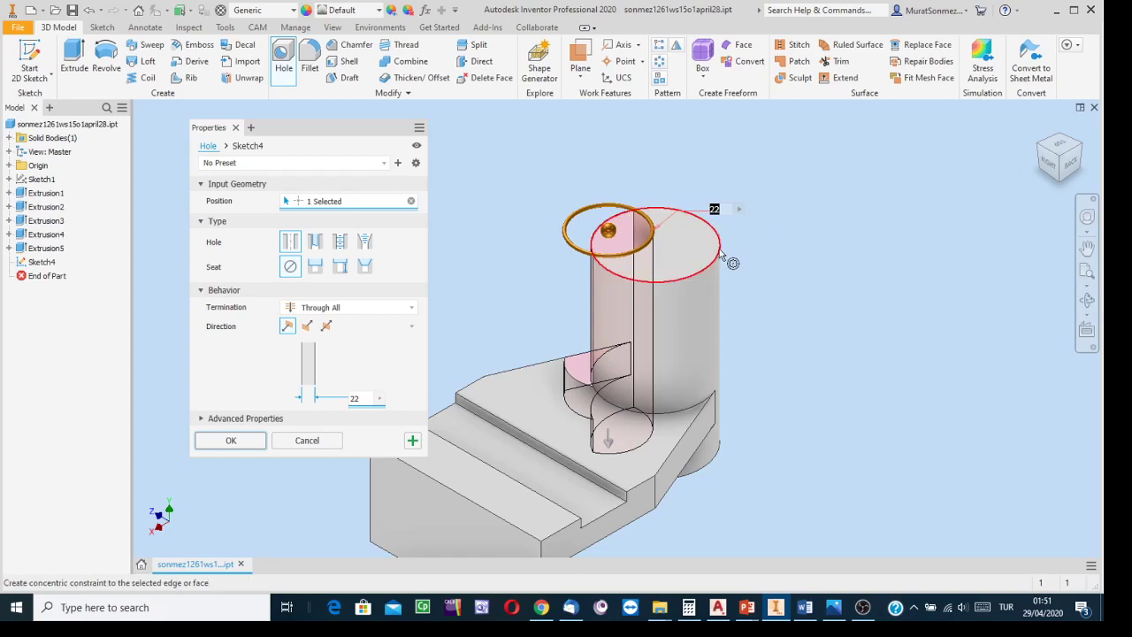
mouse_move(737, 272)
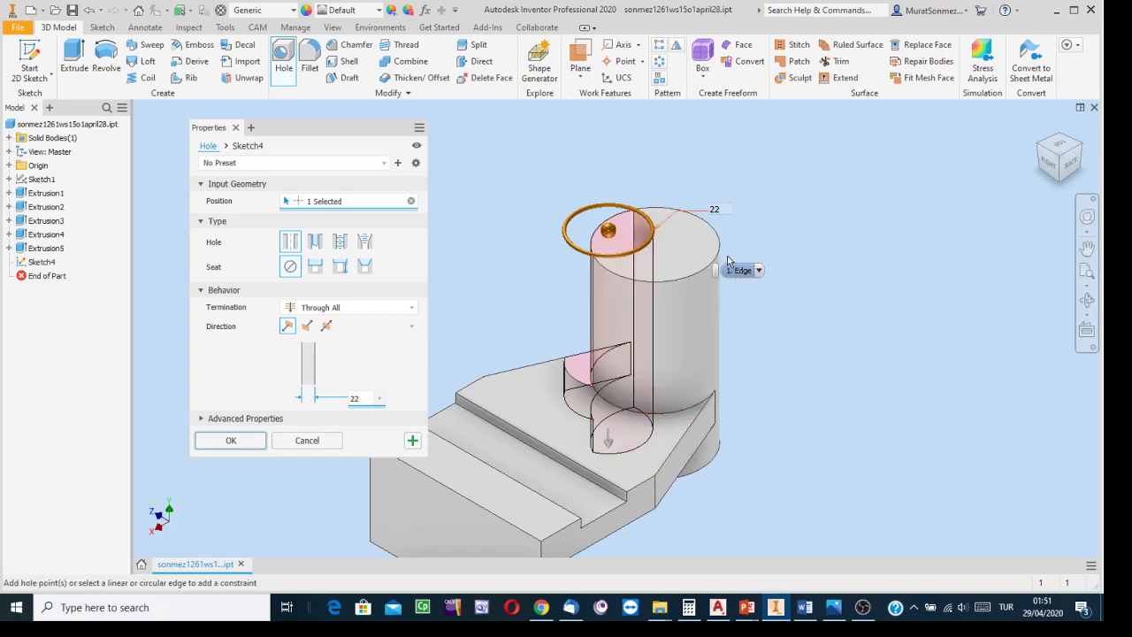
click(718, 252)
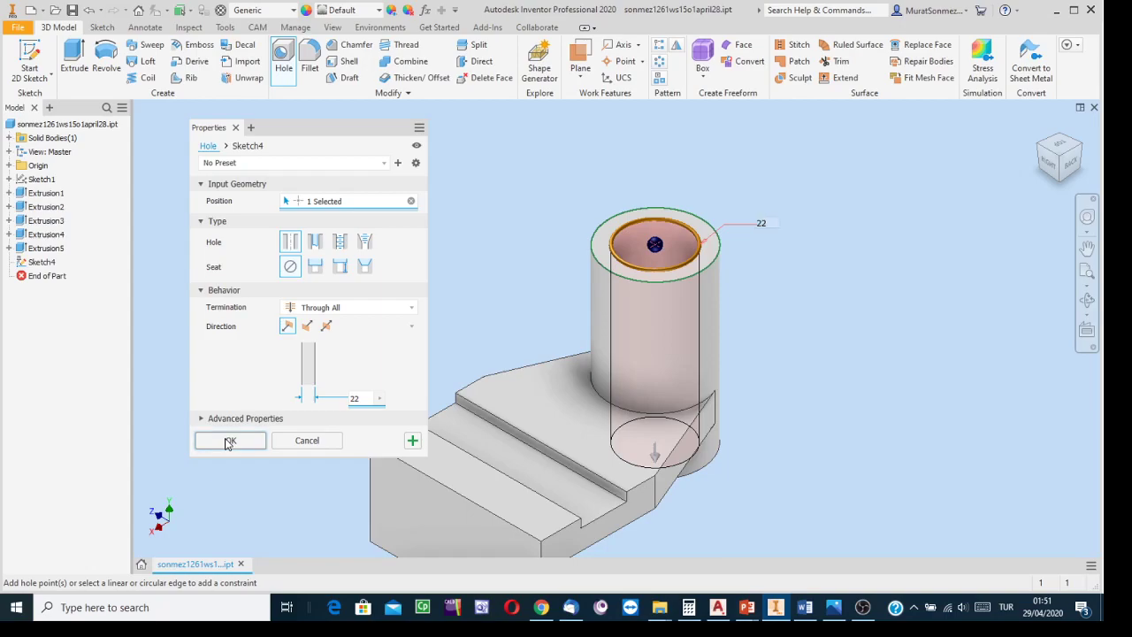
Confirm the hole to create Hole1, a 22 mm bore through the boss.
click(229, 440)
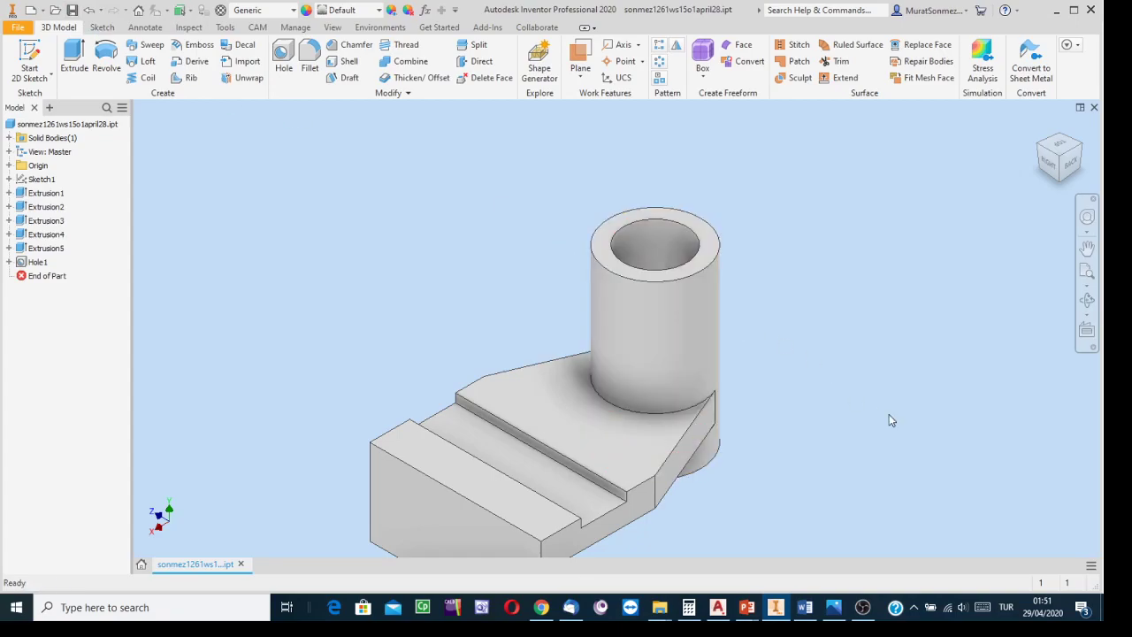
middle_drag(925, 394, 917, 341)
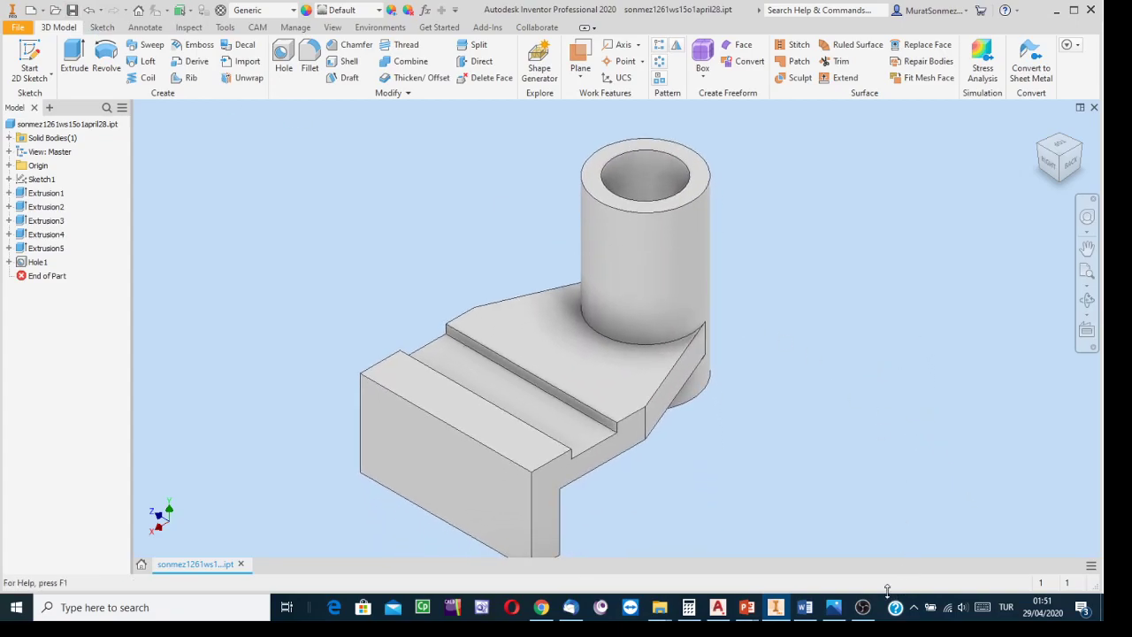
Return to ws15o1.png in Photos and zoom in on the cylinder's Ø32 and Ø22 dimensions.
click(833, 606)
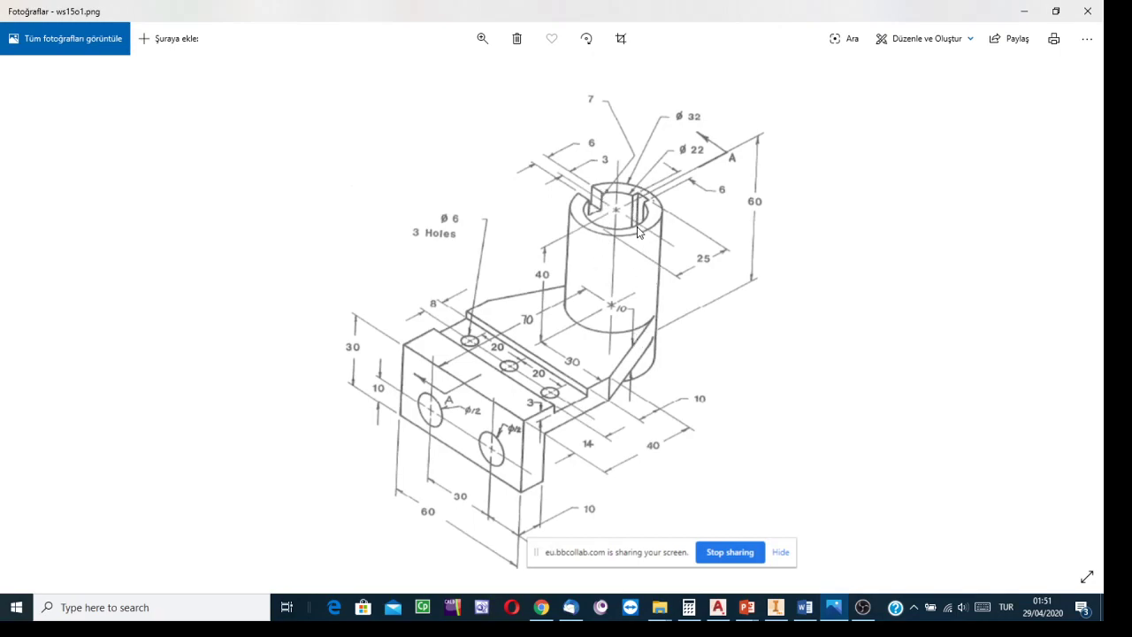
click(482, 38)
drag(418, 75, 444, 75)
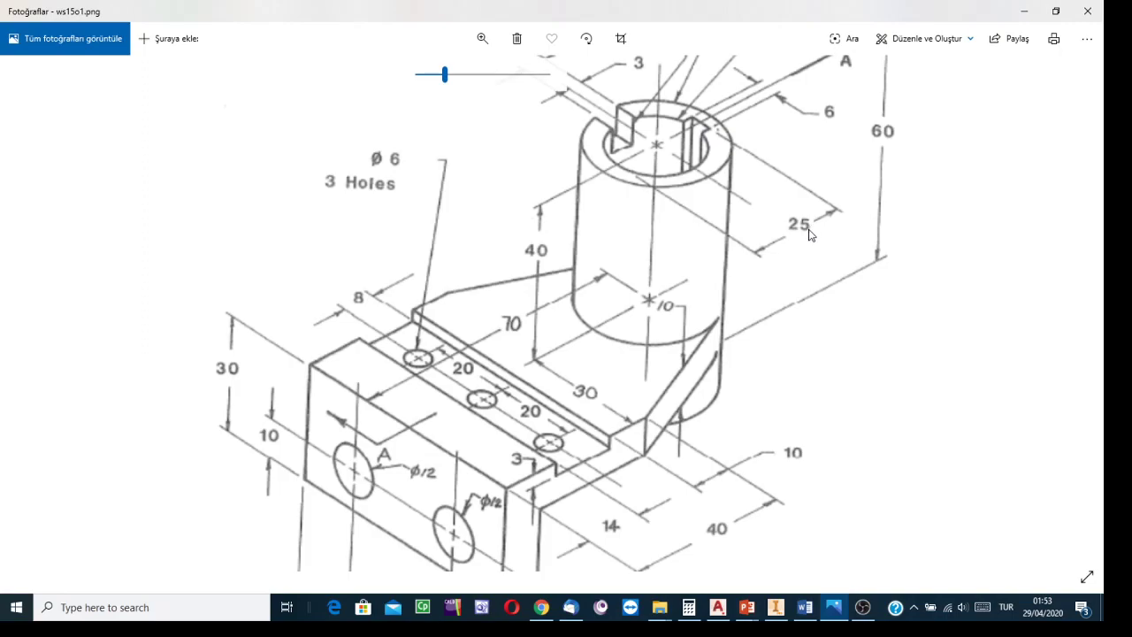
Review the Ø32 and 7 keyway dimensions in Photos, then return to the Inventor bracket part.
scroll(742, 151, up, 2)
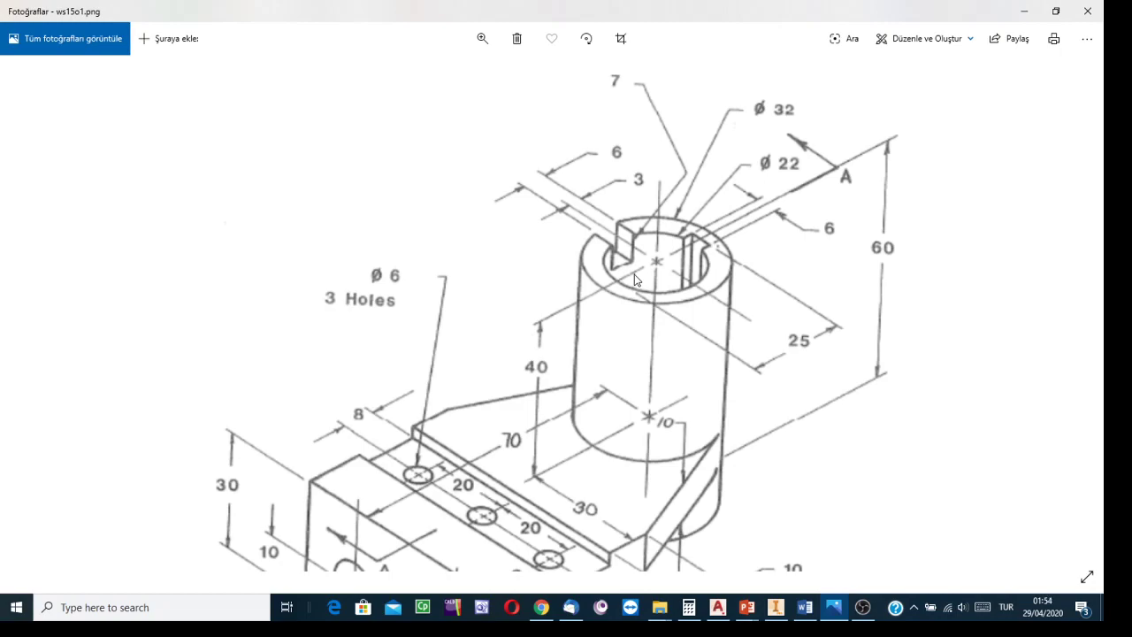
click(776, 606)
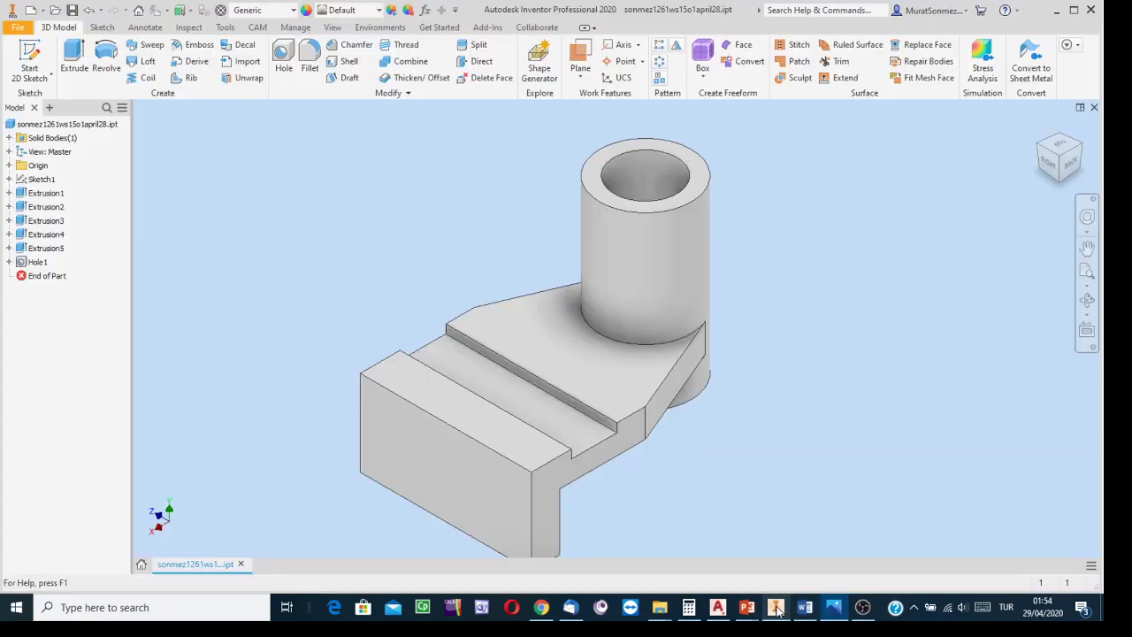
Start a new sketch on the cylinder's top face, with the view centred on the bore.
click(692, 166)
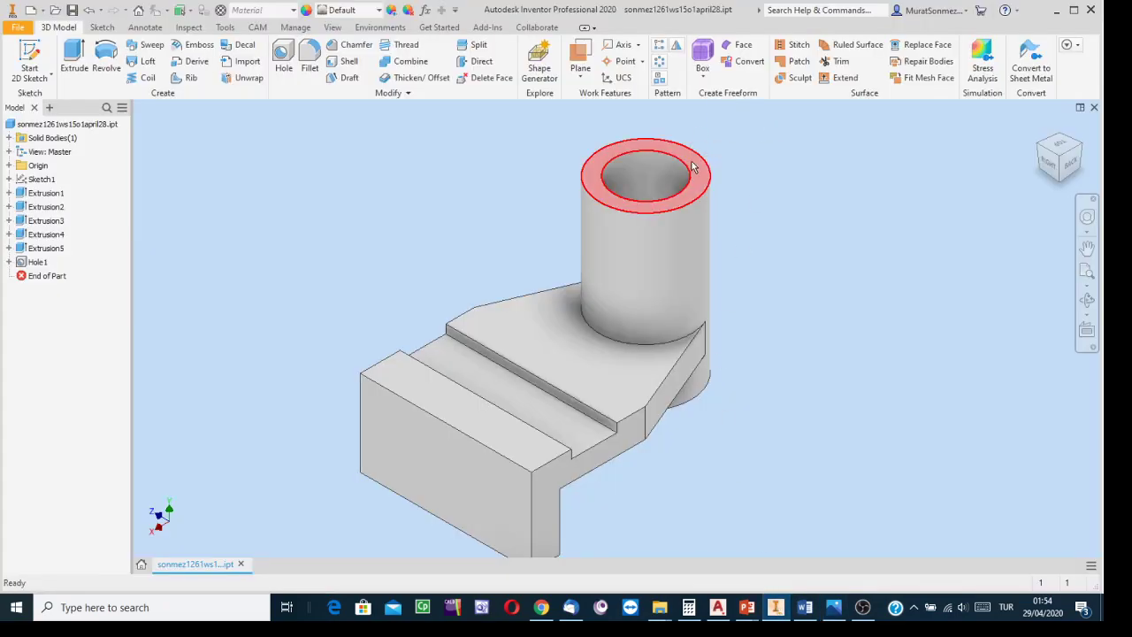
right_click(693, 166)
click(703, 202)
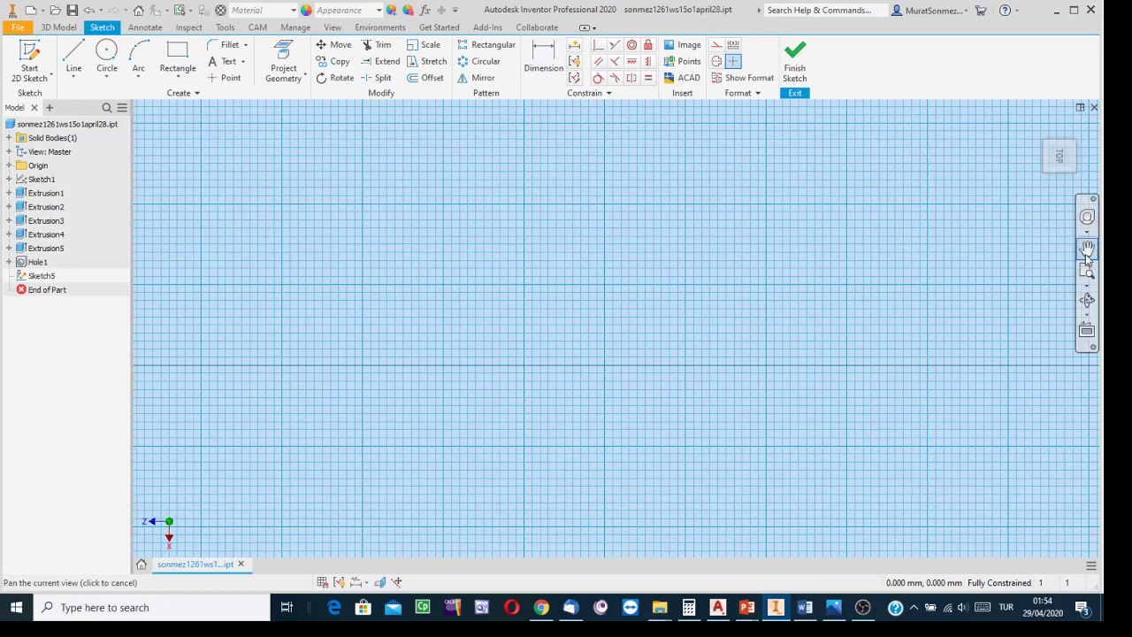
click(1085, 271)
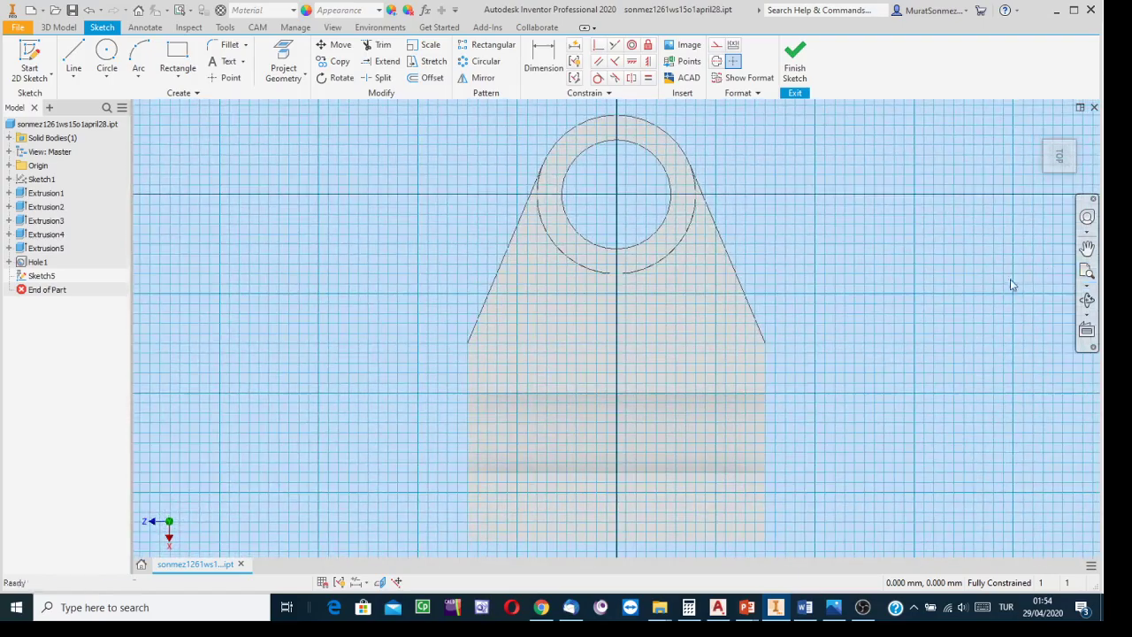
click(1092, 145)
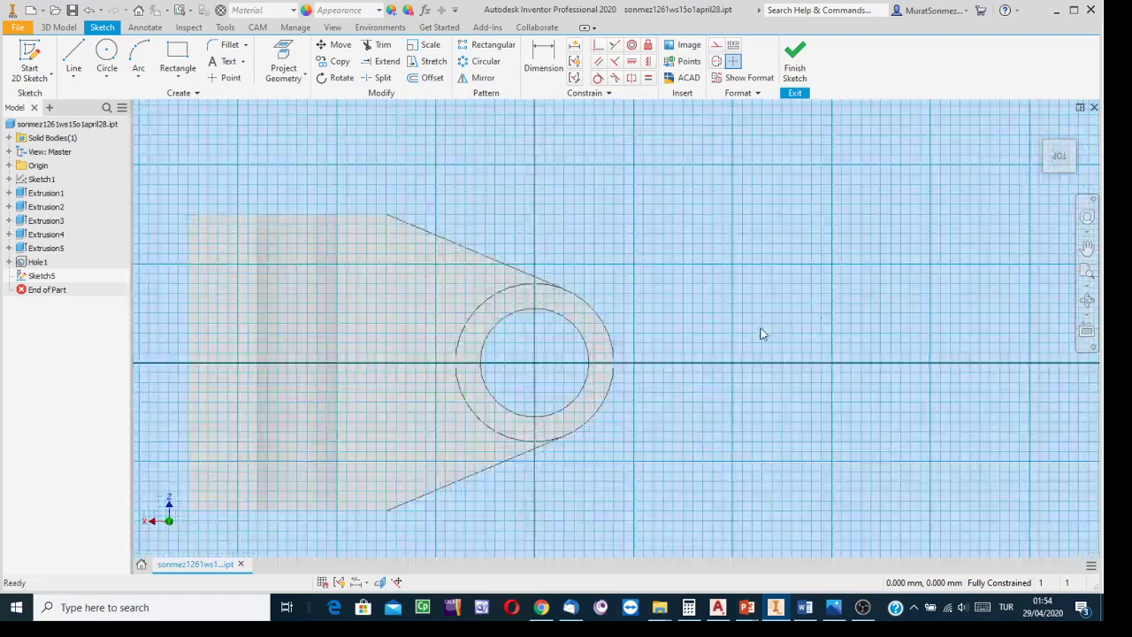
scroll(708, 343, down, 3)
middle_drag(707, 345, 849, 251)
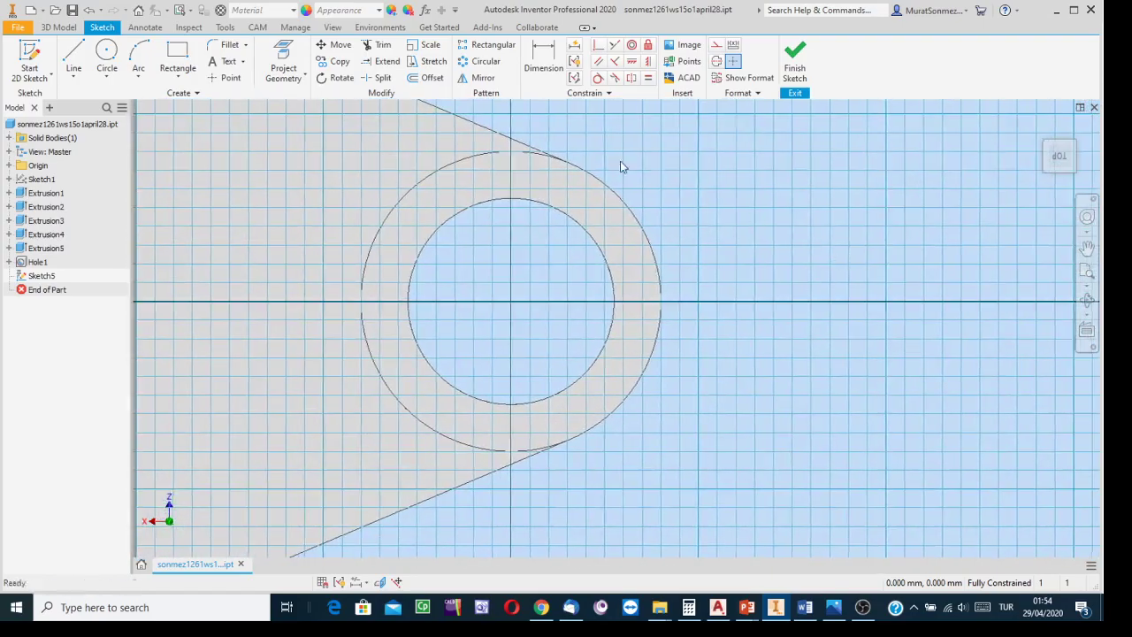
Draw a small rectangle straddling the bore's right edge.
click(176, 53)
click(583, 279)
click(635, 337)
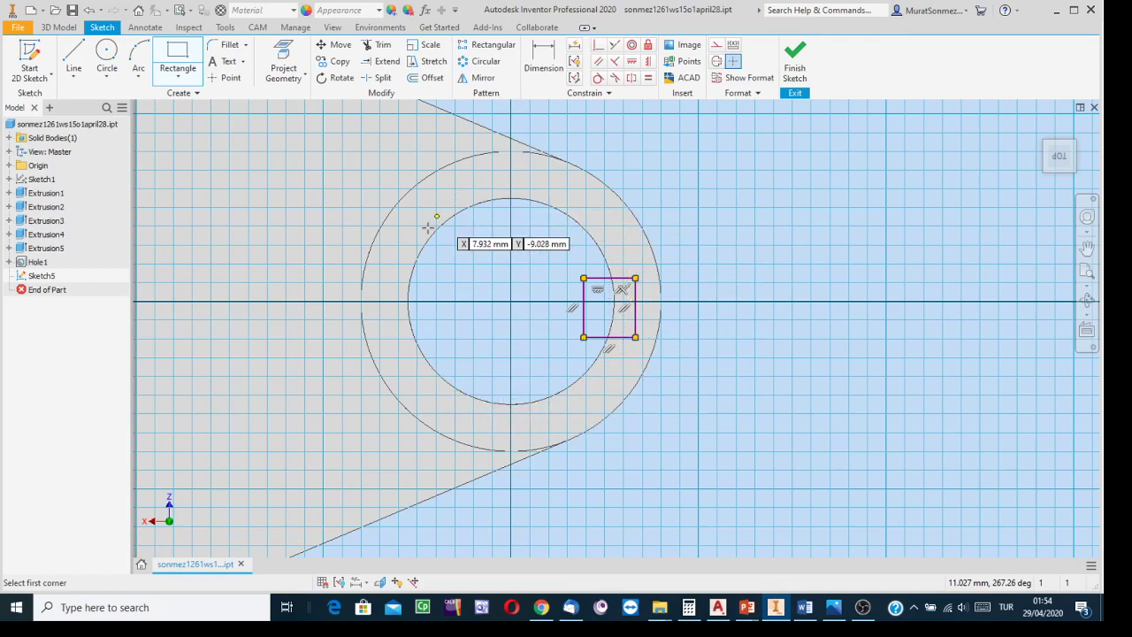
click(283, 64)
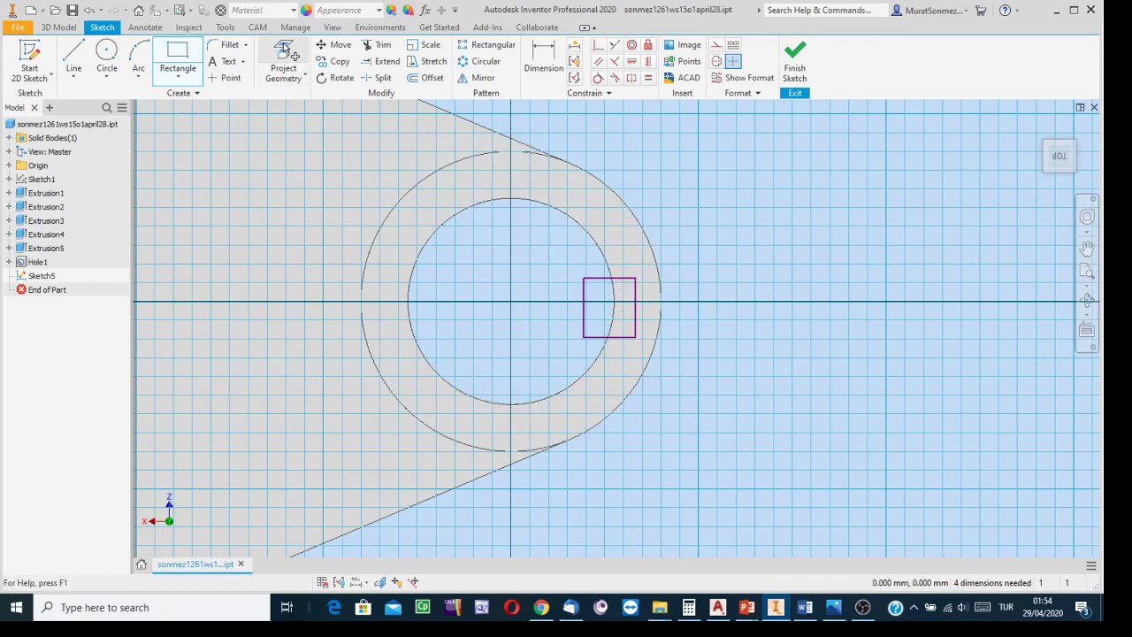
Project the bore circle and trim the rectangle's left edge and bottom stub inside it.
click(475, 211)
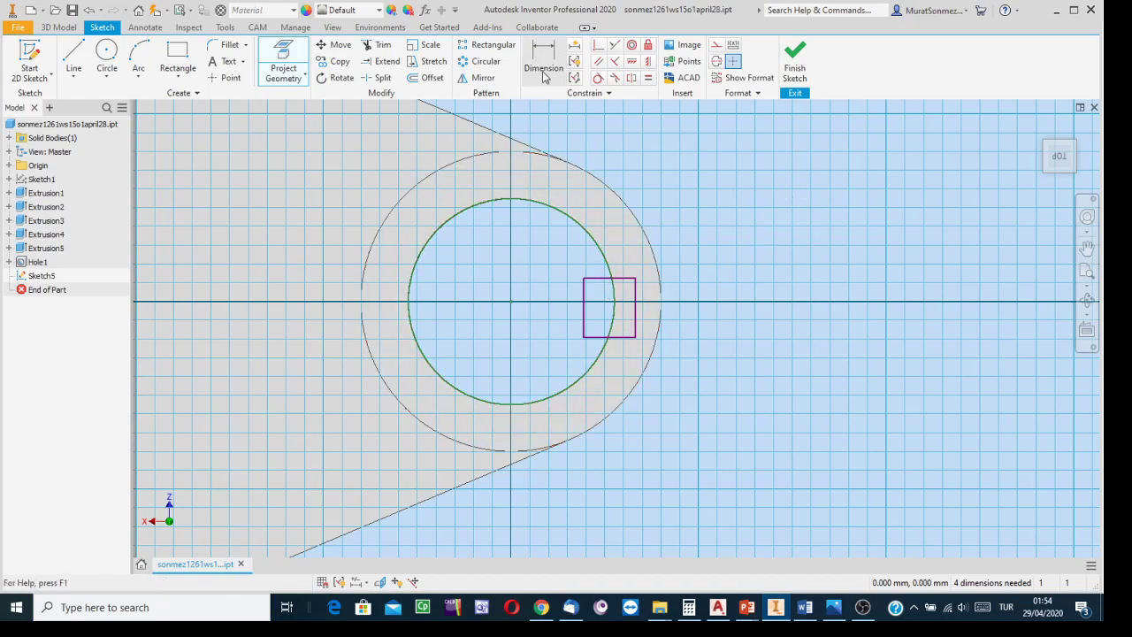
key(x)
click(590, 291)
click(596, 337)
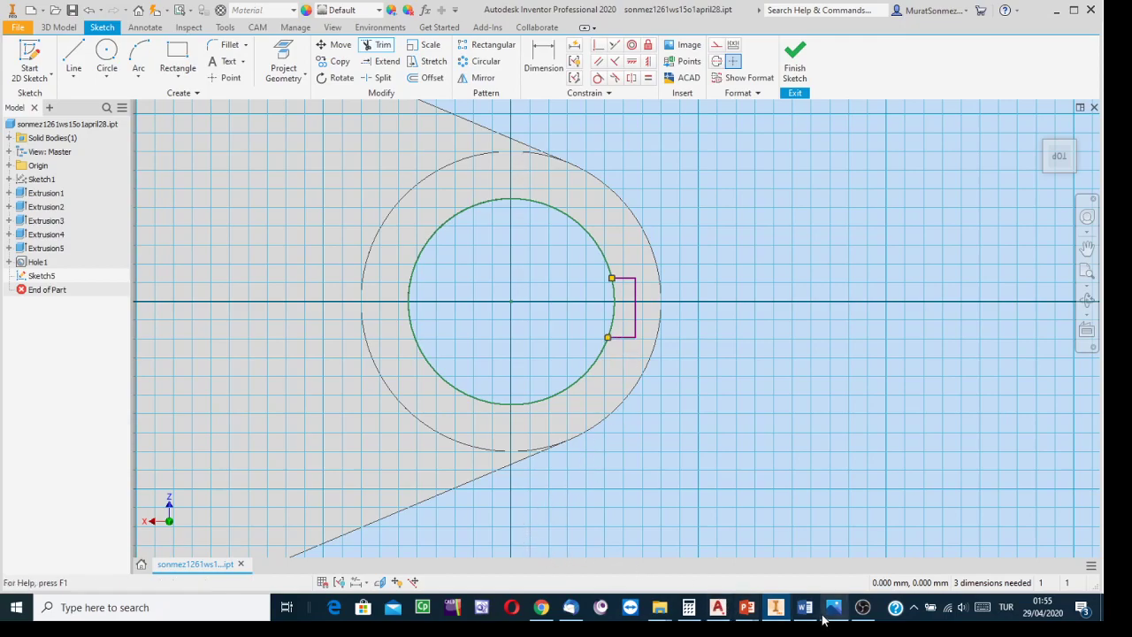
click(820, 555)
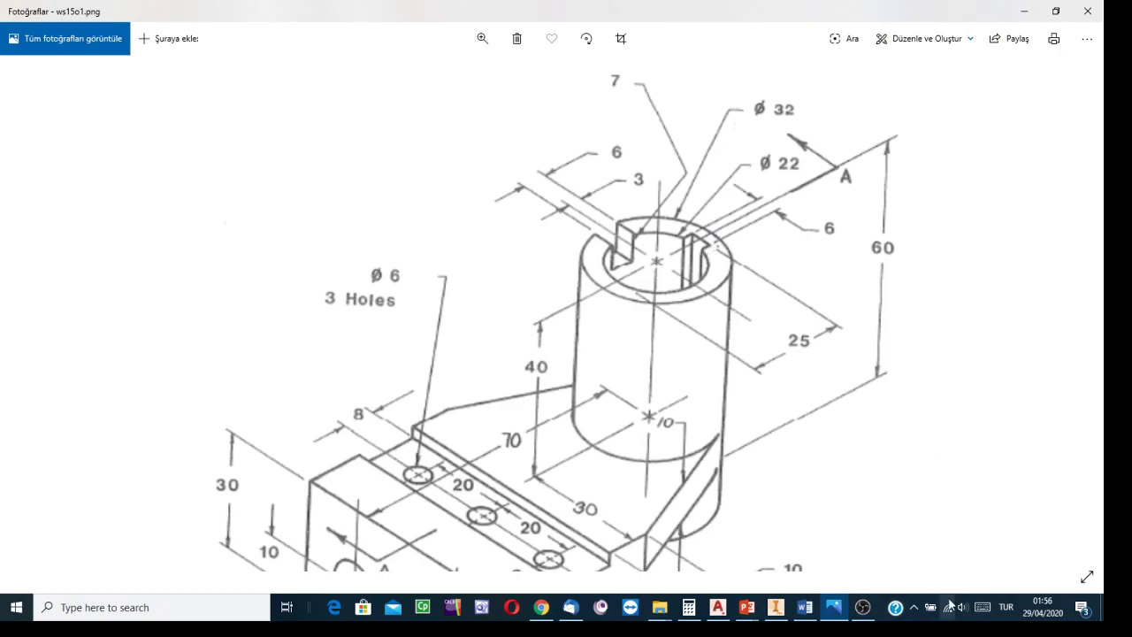
Switch from the reference drawing back to the Inventor sketch with the keyway notch.
mouse_move(775, 606)
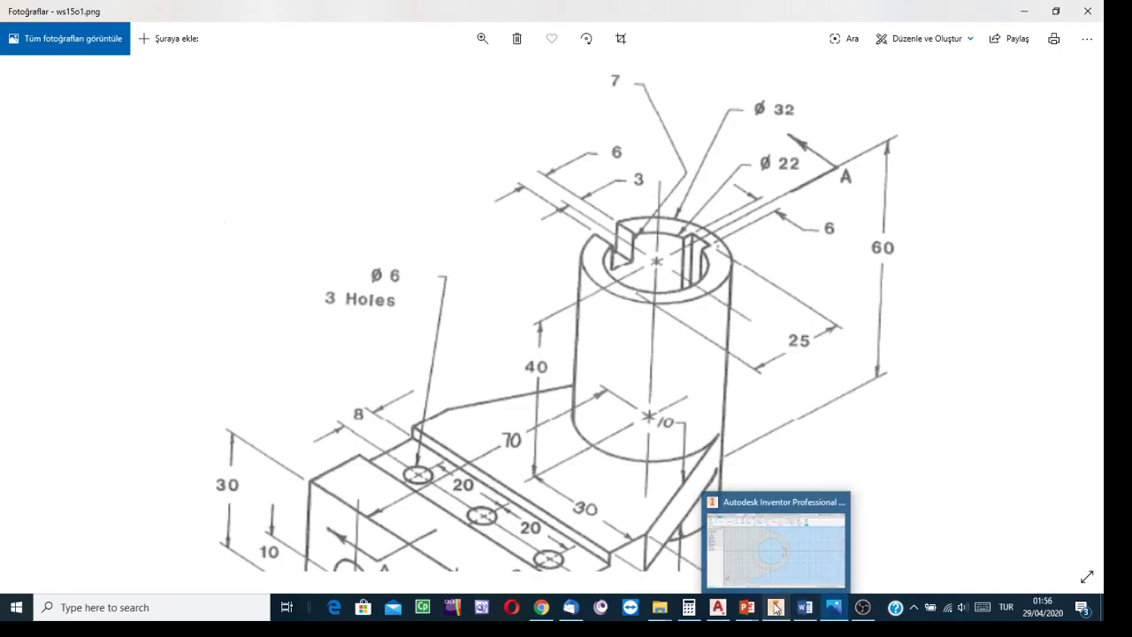
click(765, 531)
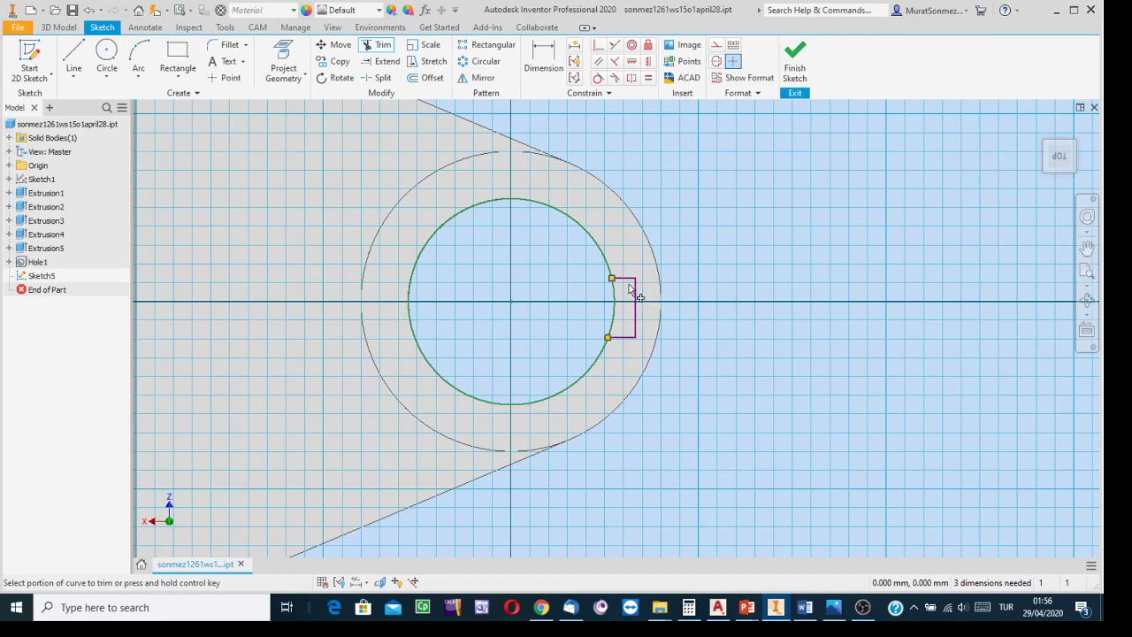
Dimension the notch's outer edge 14 mm from the bore centre.
click(548, 55)
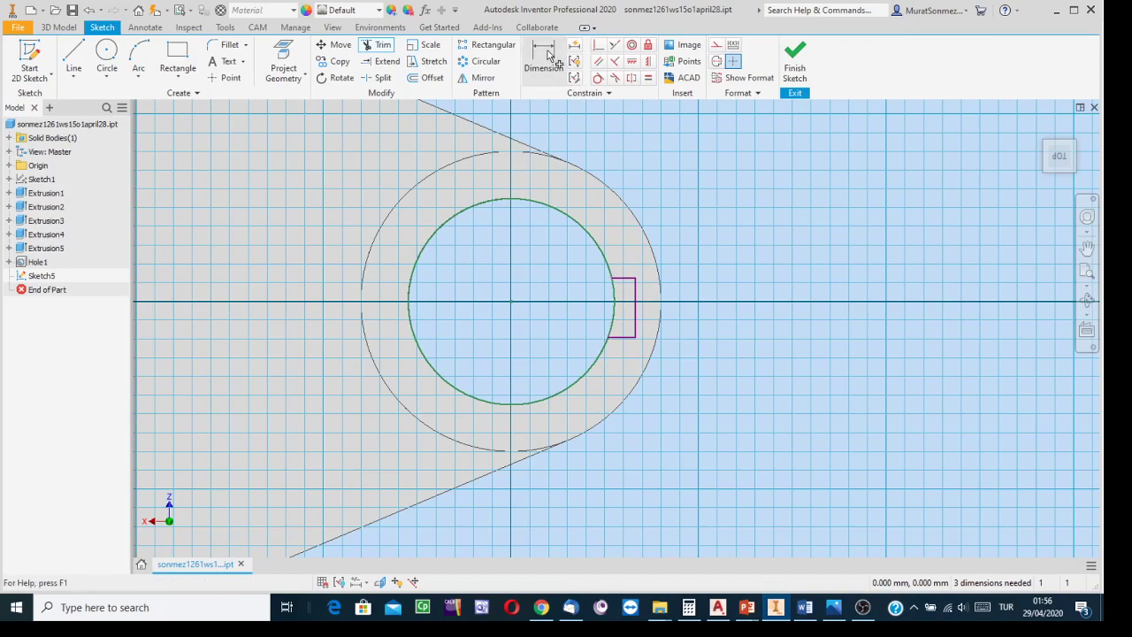
click(557, 402)
click(634, 325)
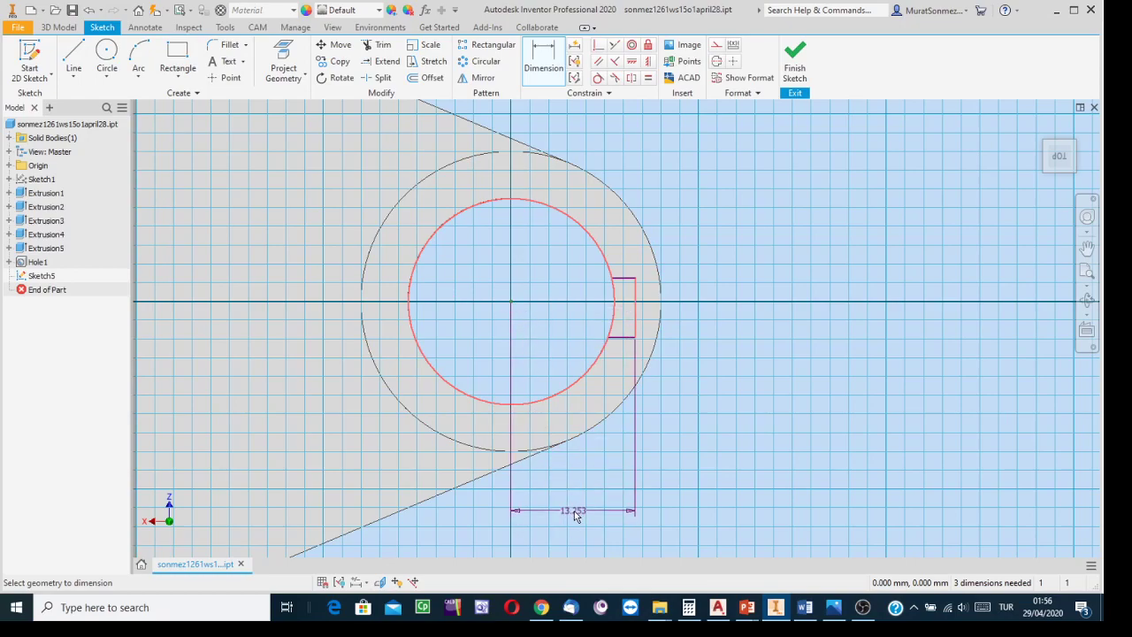
click(573, 510)
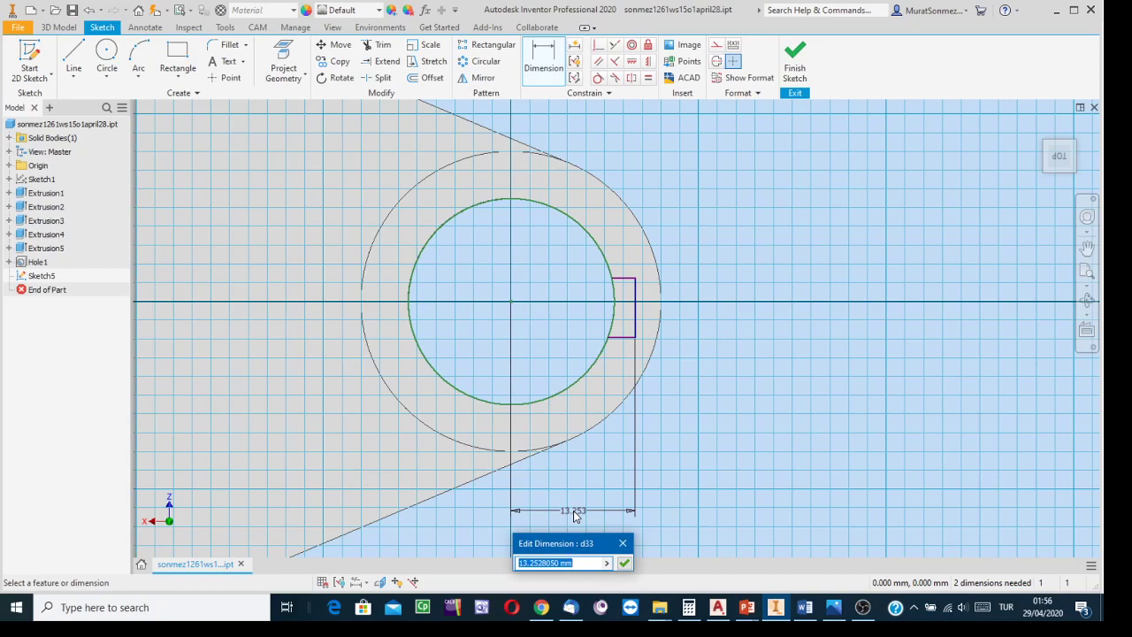
text(14)
key(Return)
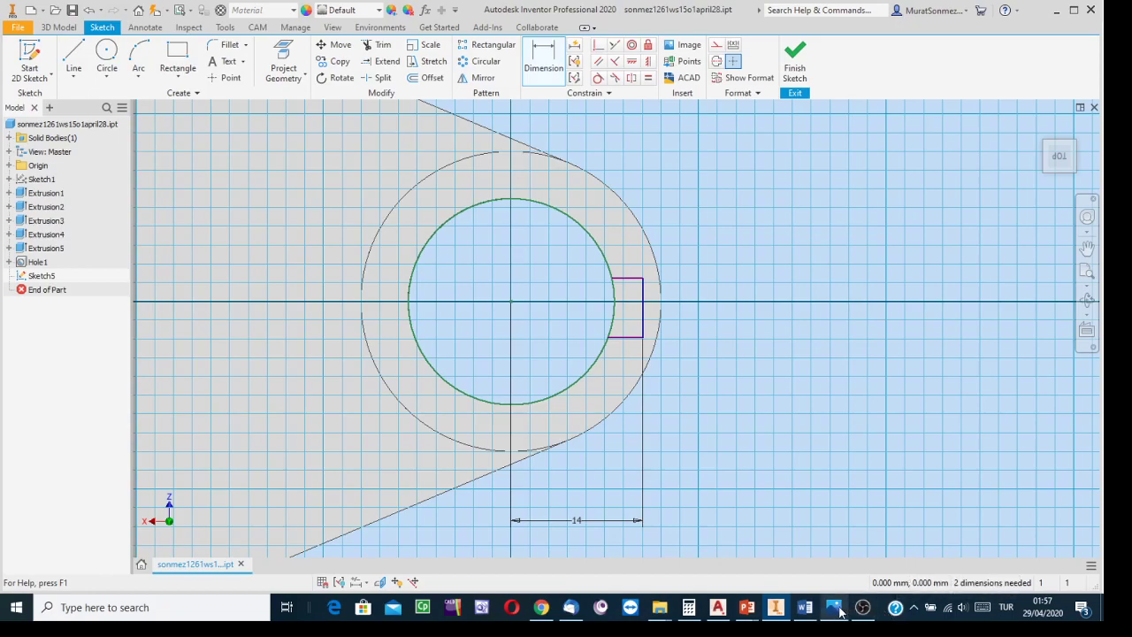
Check the reference drawing in Photos and return to Inventor's Sketch5.
click(833, 607)
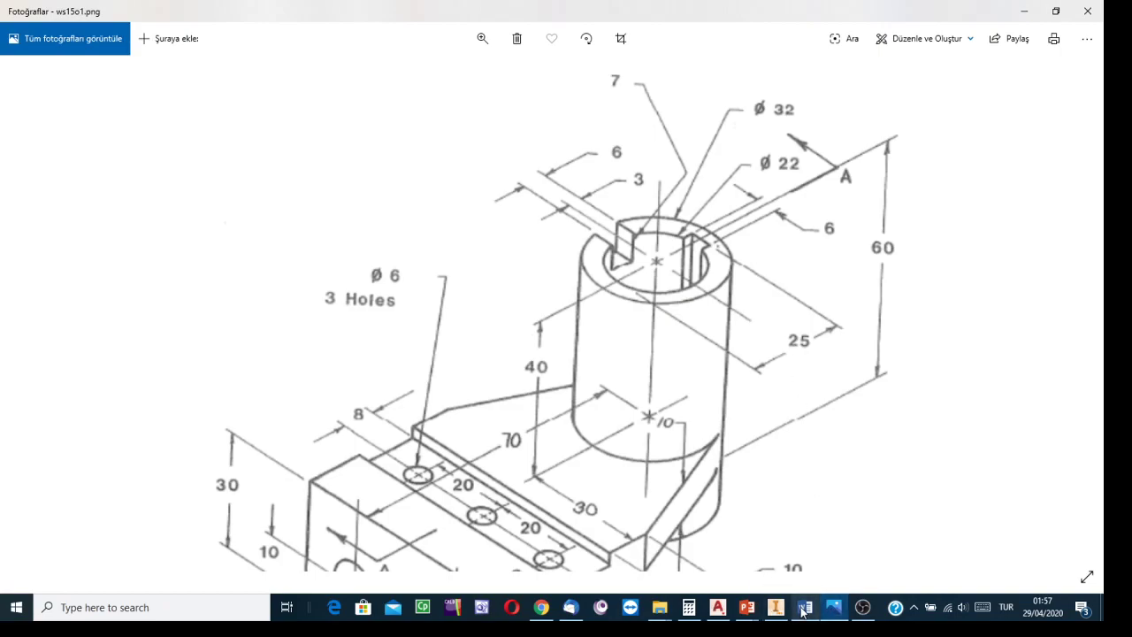
mouse_move(775, 607)
click(723, 525)
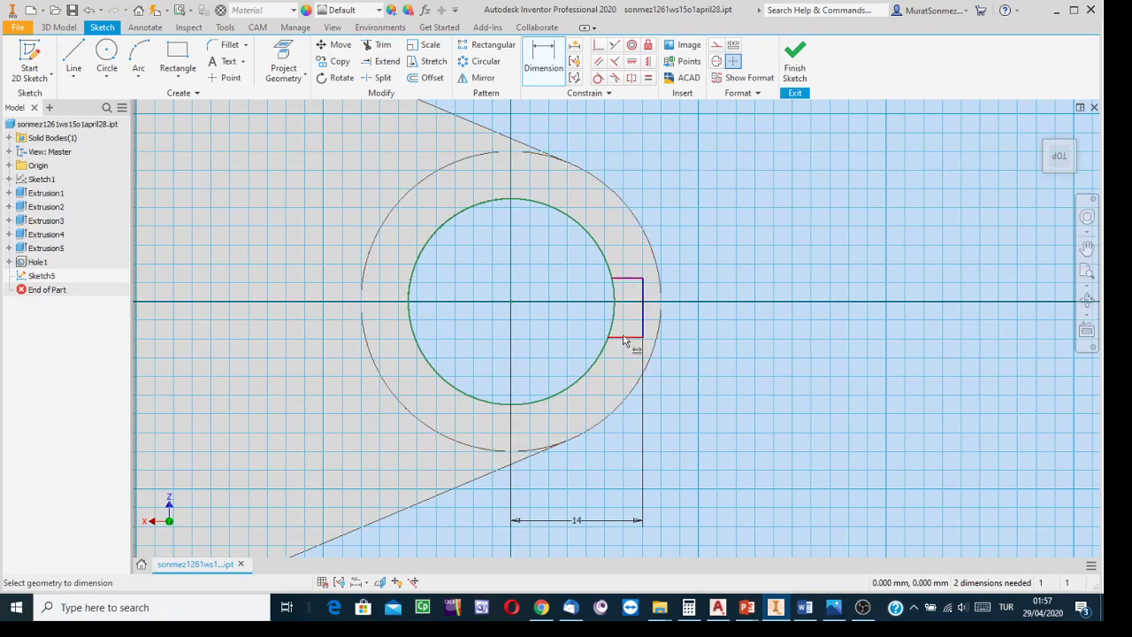
Add a 3 mm offset from the centre to the notch's top edge and a 6 mm notch height.
click(608, 269)
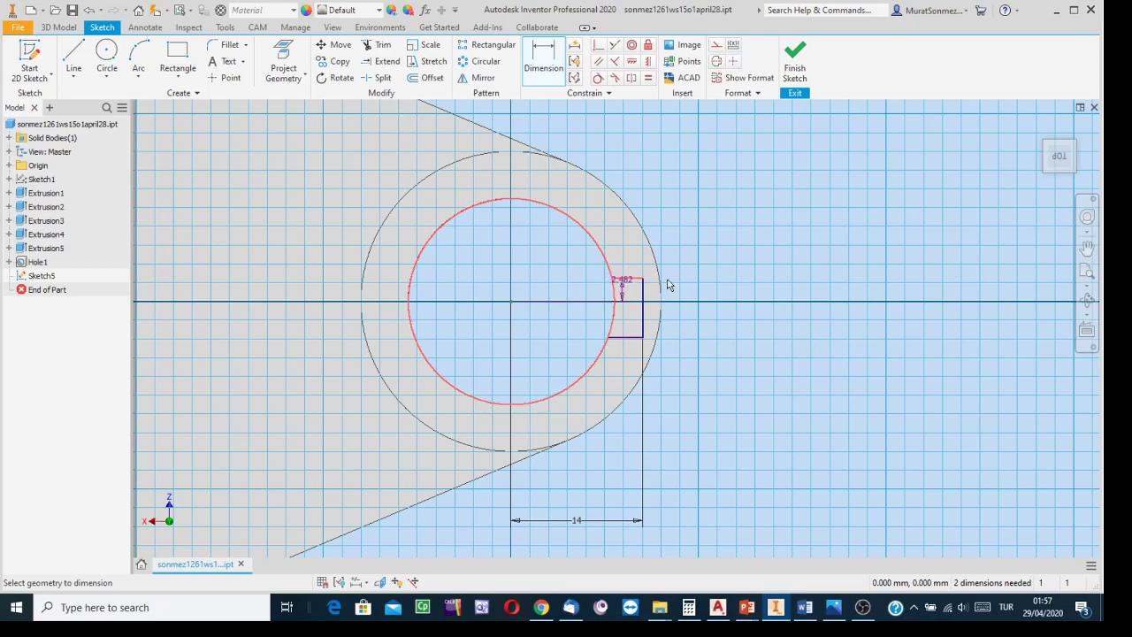
click(756, 286)
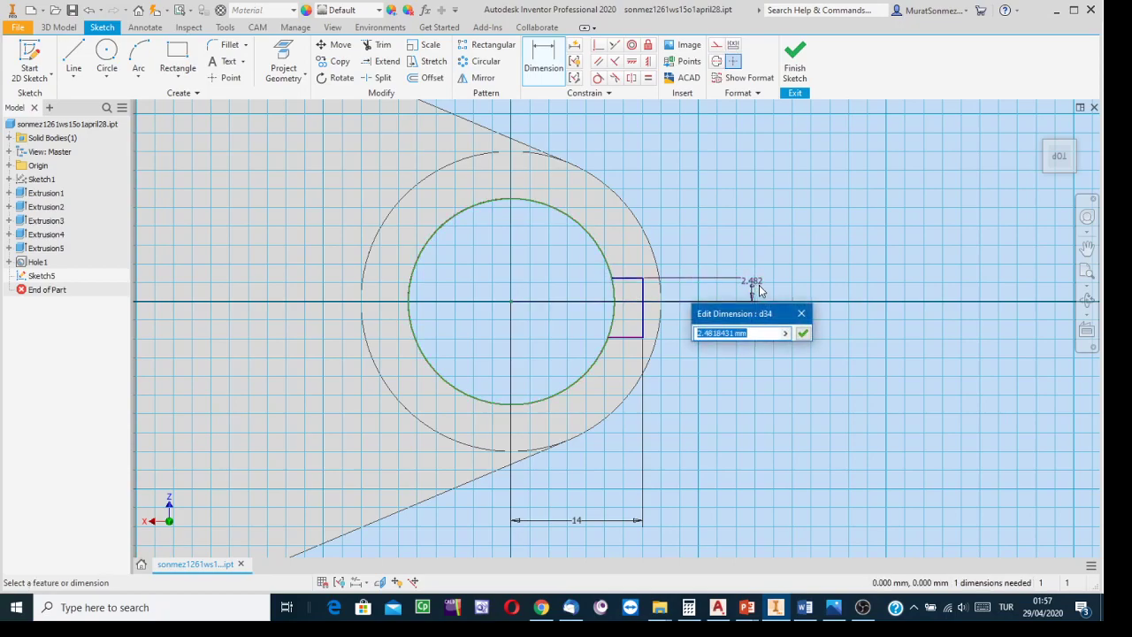
text(3)
key(Return)
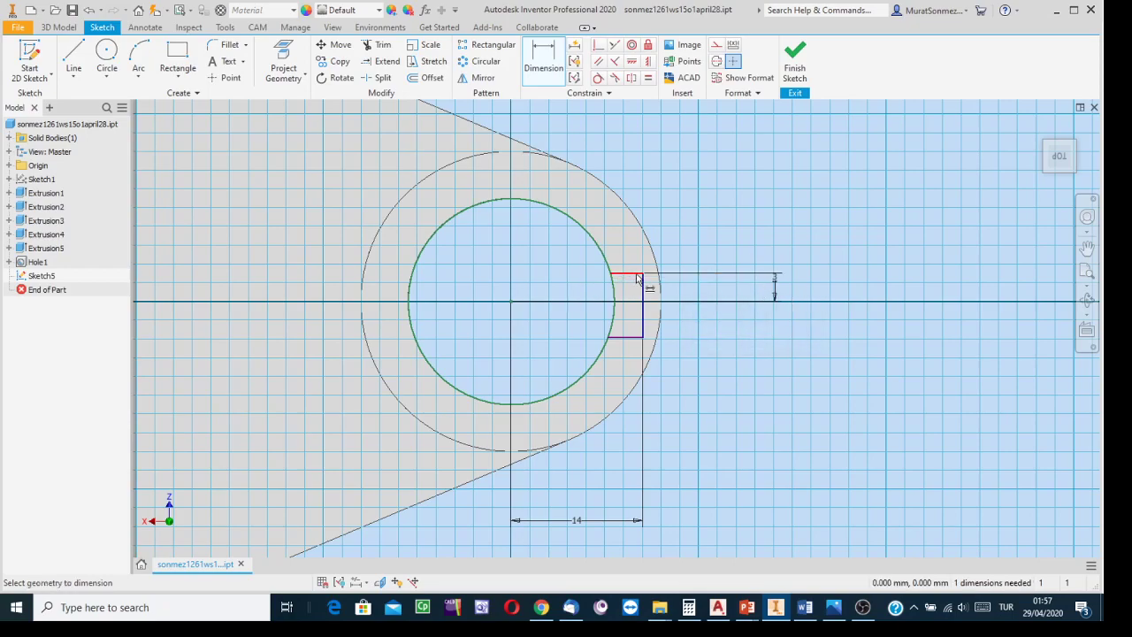
click(641, 334)
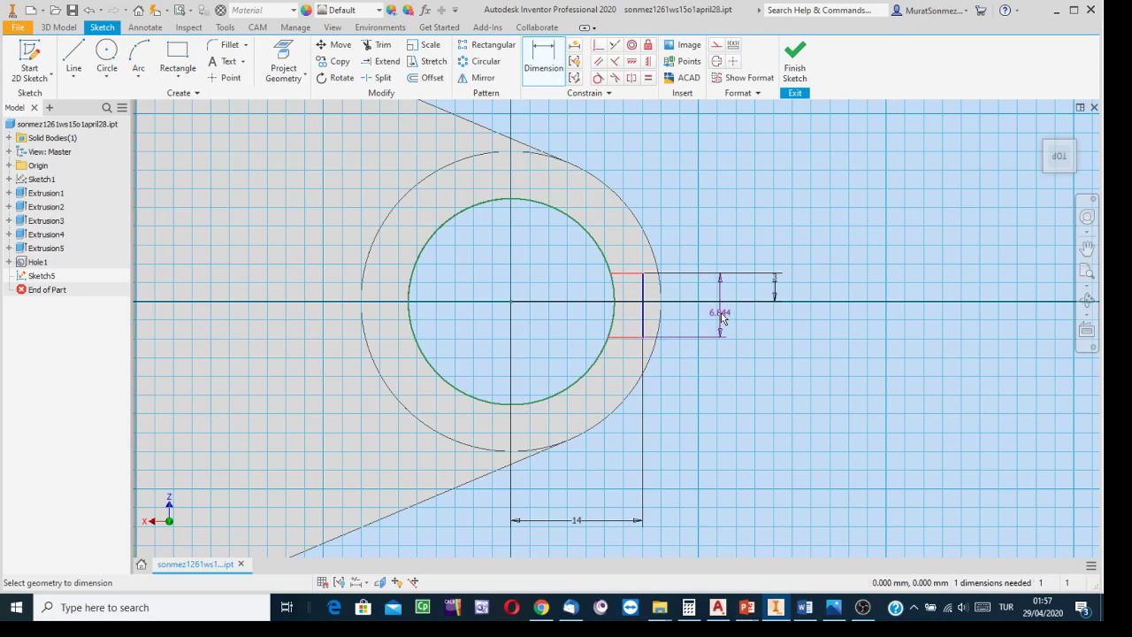
click(721, 319)
text(6)
key(Return)
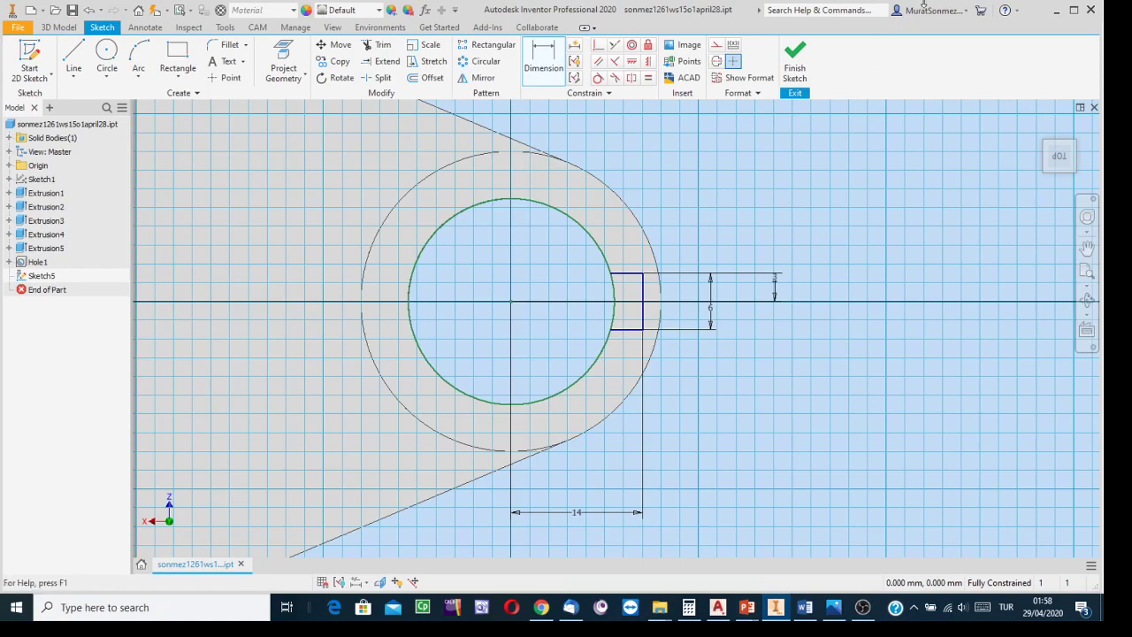
Finish the keyway sketch and zoom in on the cylinder's top.
click(794, 60)
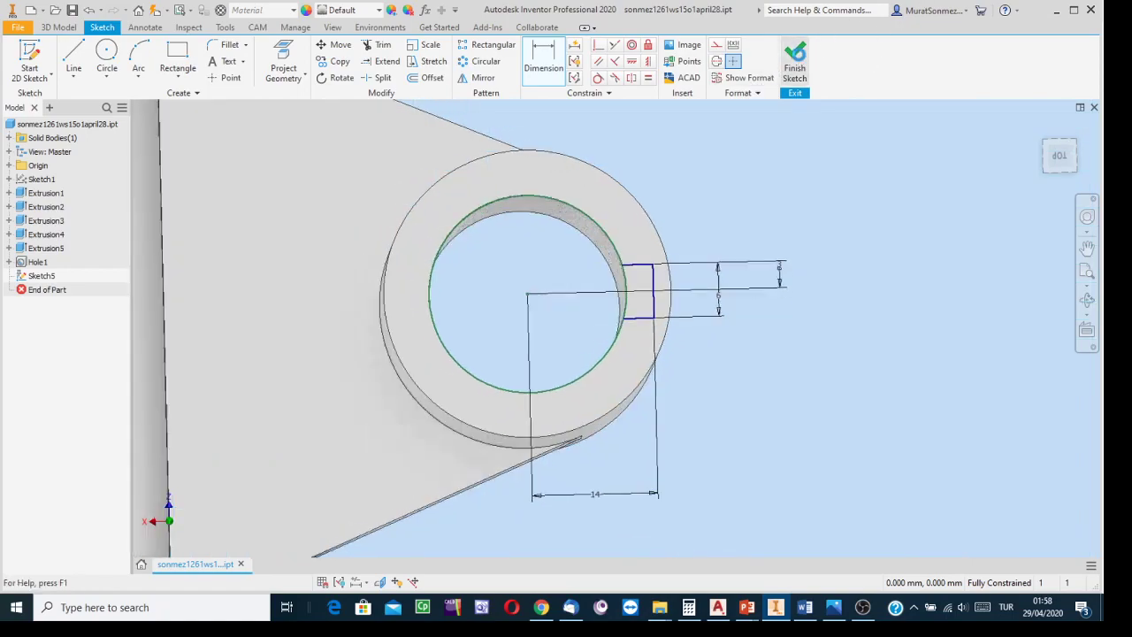
mouse_move(813, 187)
middle_down()
mouse_move(723, 283)
mouse_move(657, 278)
middle_up()
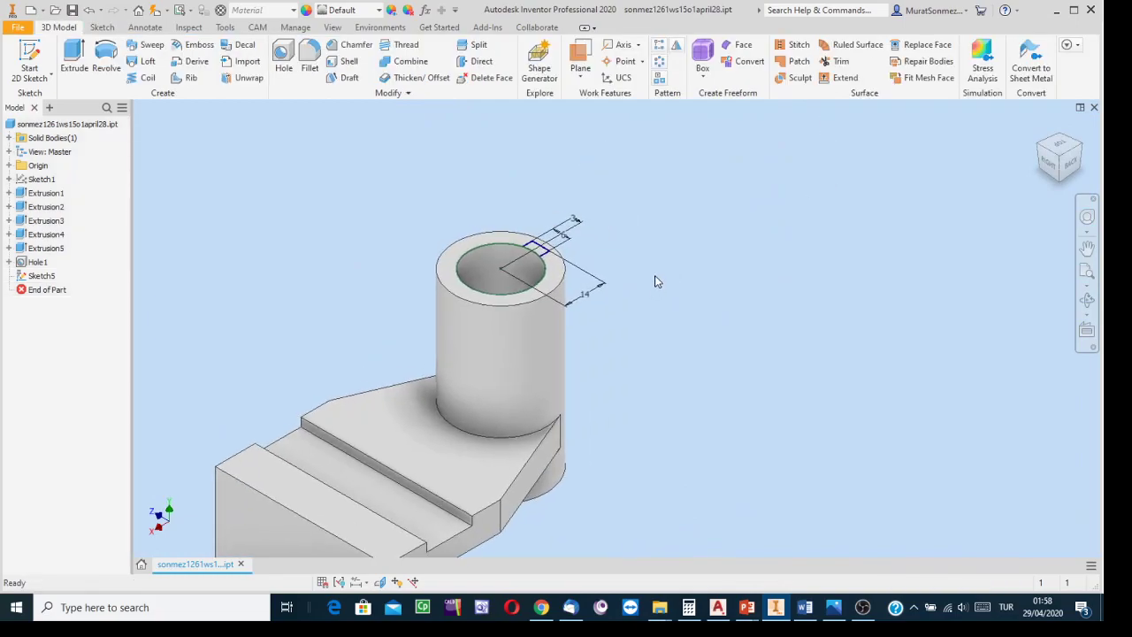
scroll(561, 258, up, 2)
scroll(564, 256, down, 6)
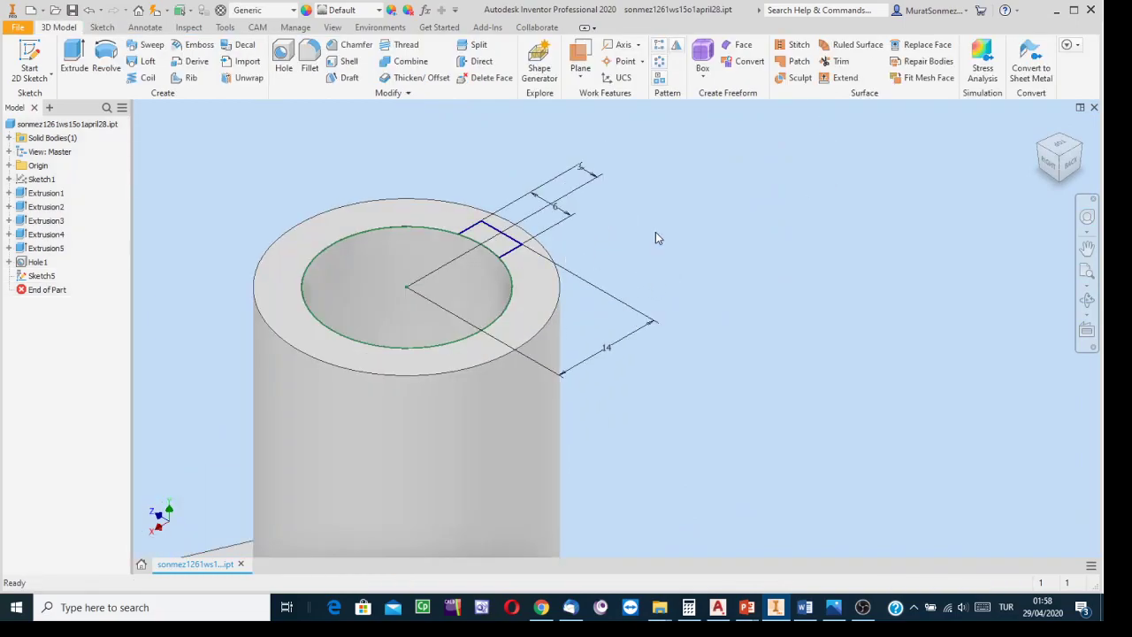
middle_drag(737, 209, 878, 125)
scroll(871, 147, up, 4)
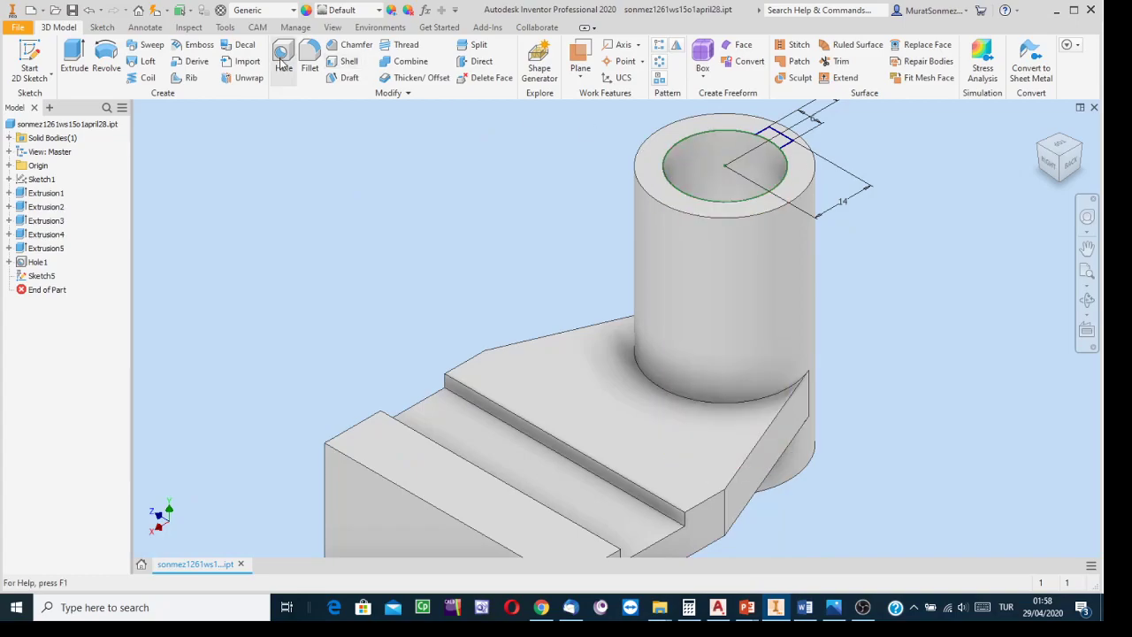
Extrude the keyway profile as a Through All cut, creating Extrusion6.
click(76, 58)
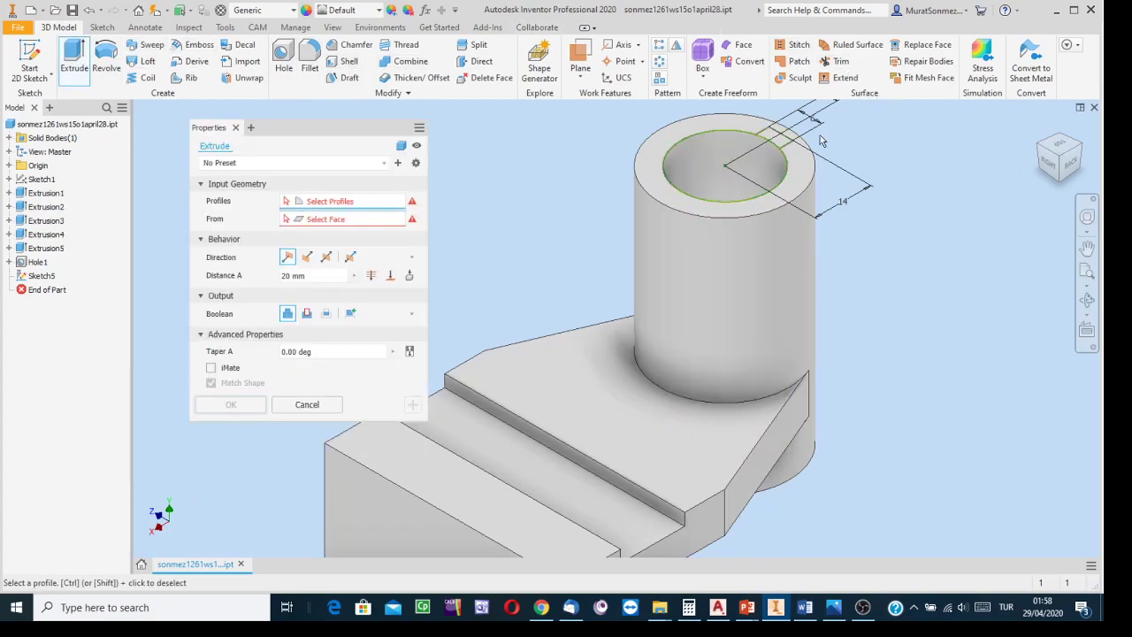
scroll(780, 144, down, 3)
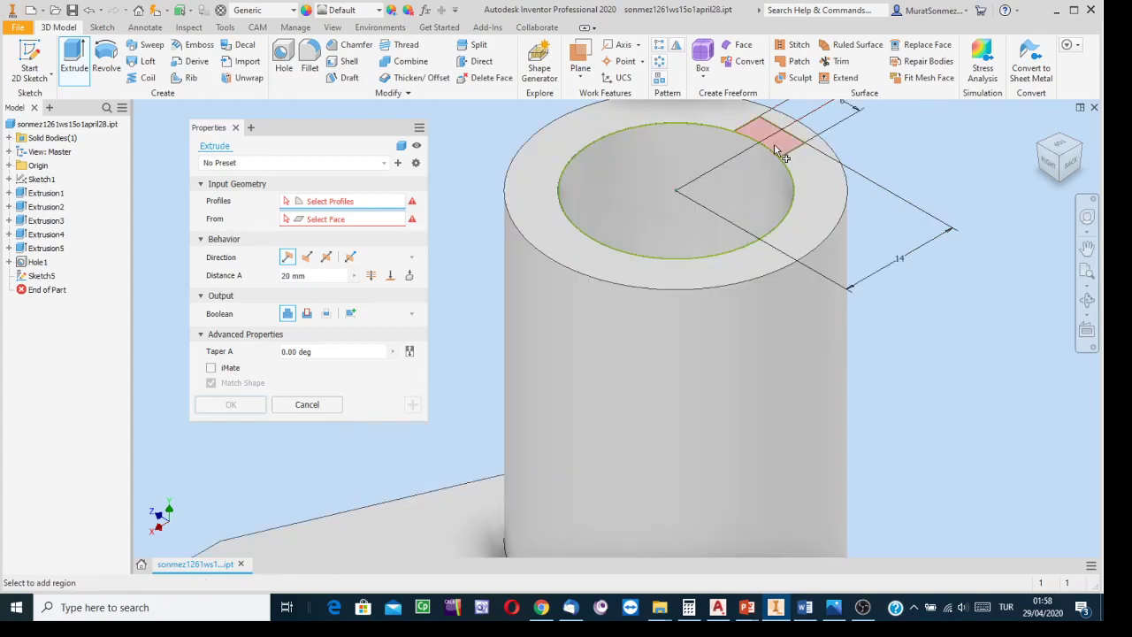
click(775, 150)
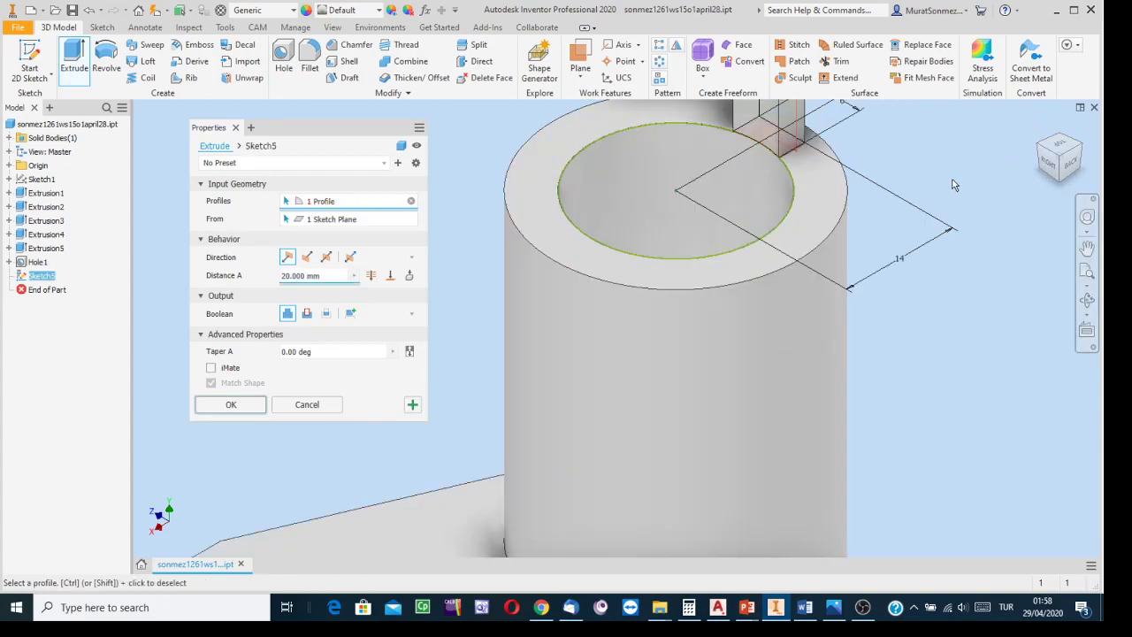
scroll(953, 184, up, 4)
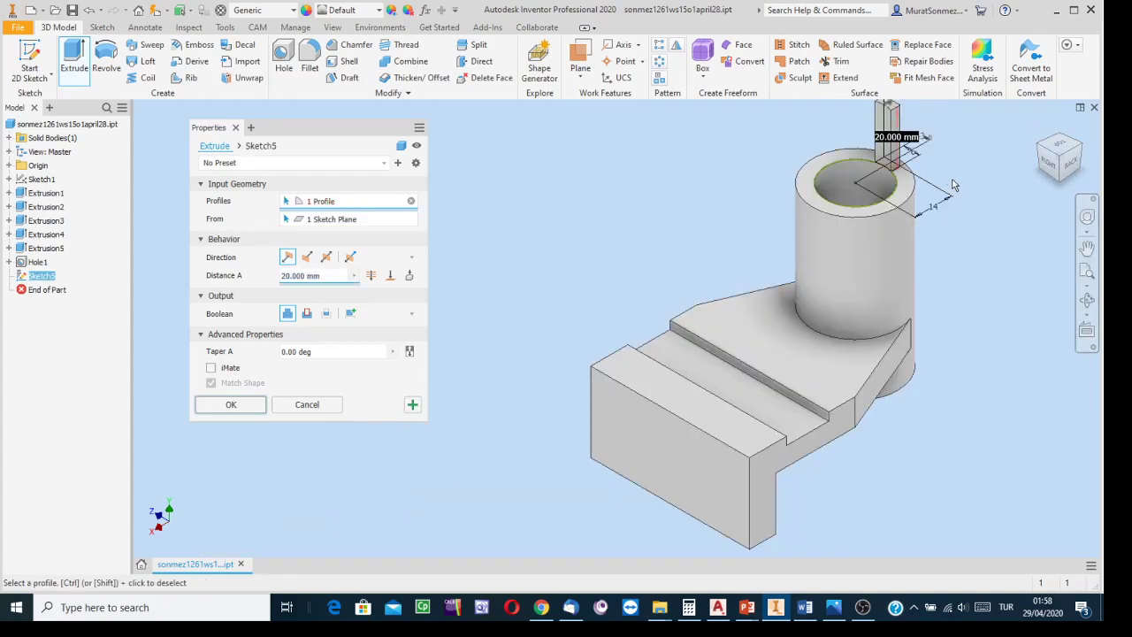
click(306, 313)
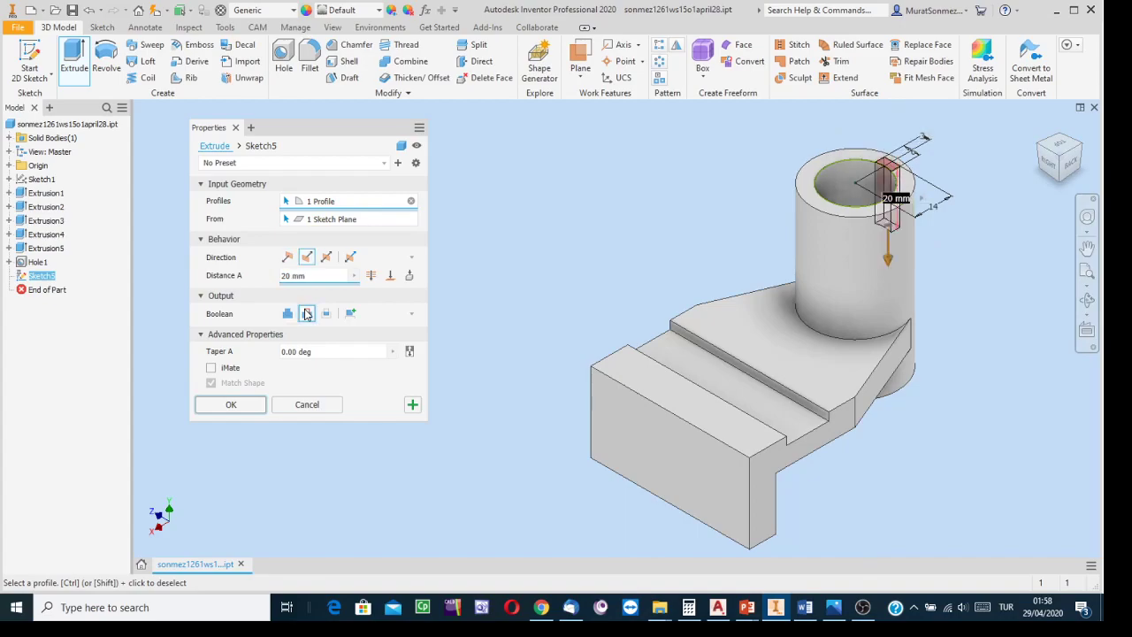
click(371, 276)
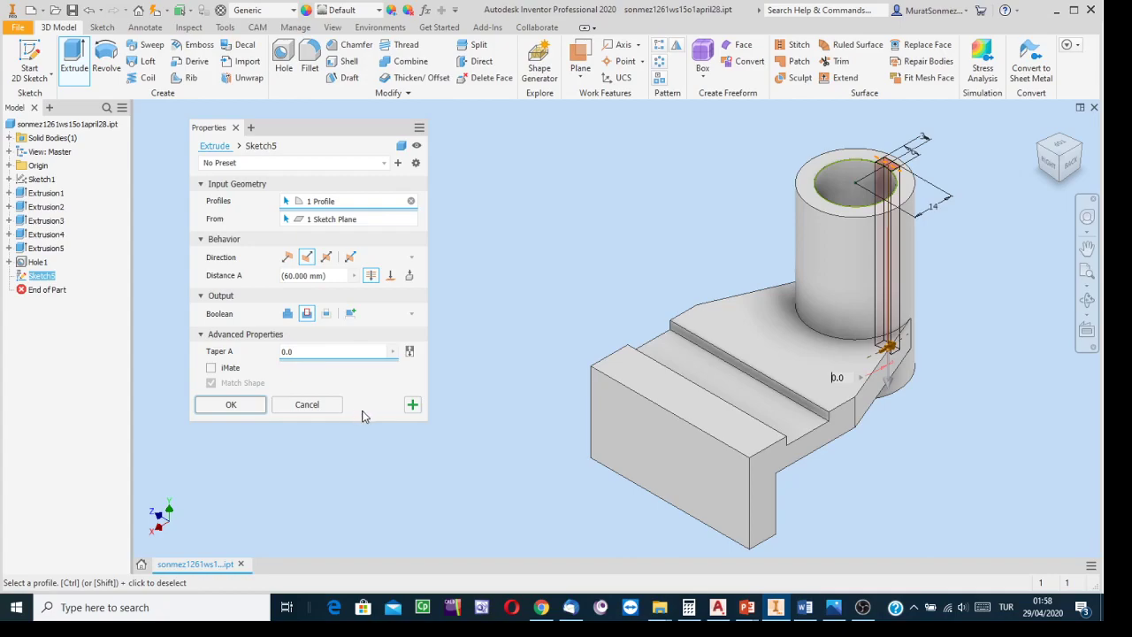
click(238, 406)
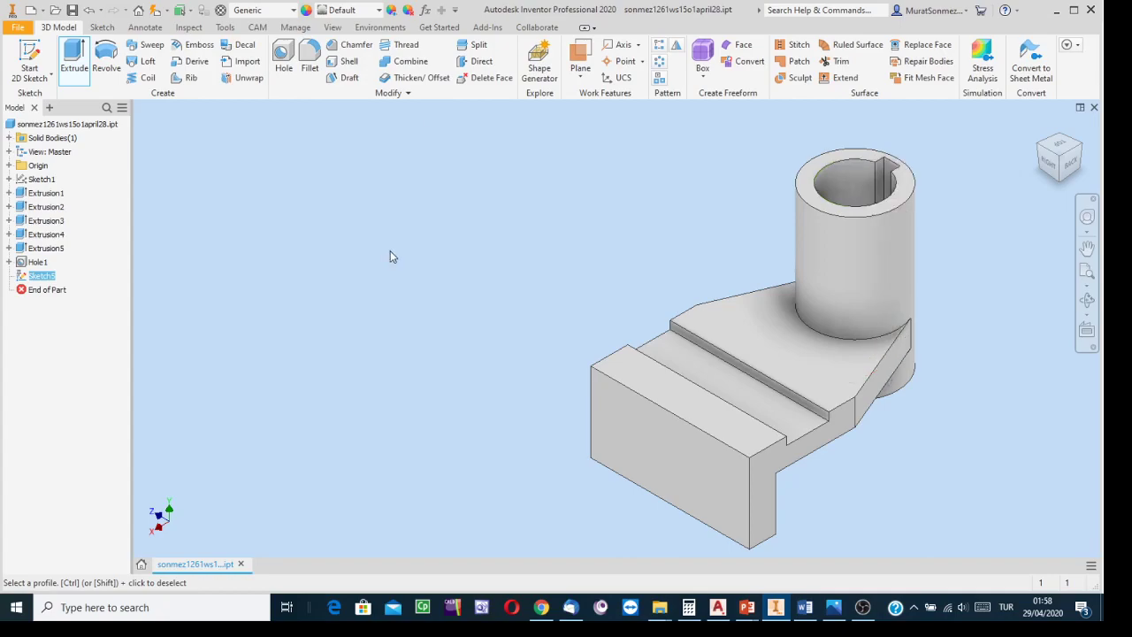
Orbit the part to inspect the keyway slot in the cylinder.
click(1088, 300)
drag(770, 313, 561, 384)
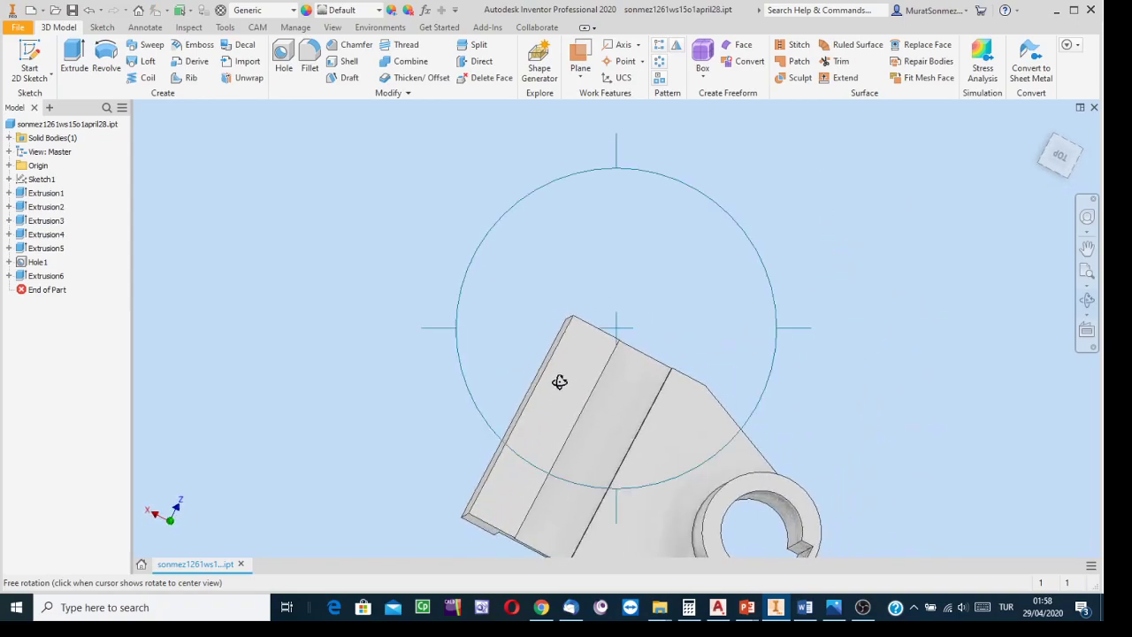
middle_drag(560, 383, 505, 220)
drag(613, 336, 728, 408)
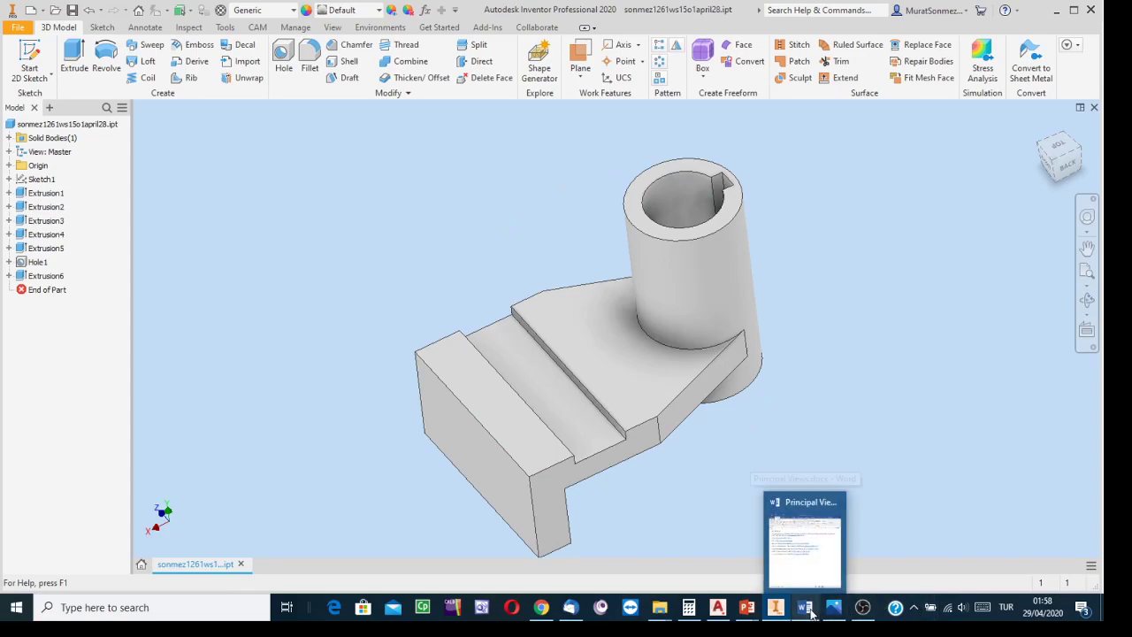
click(781, 612)
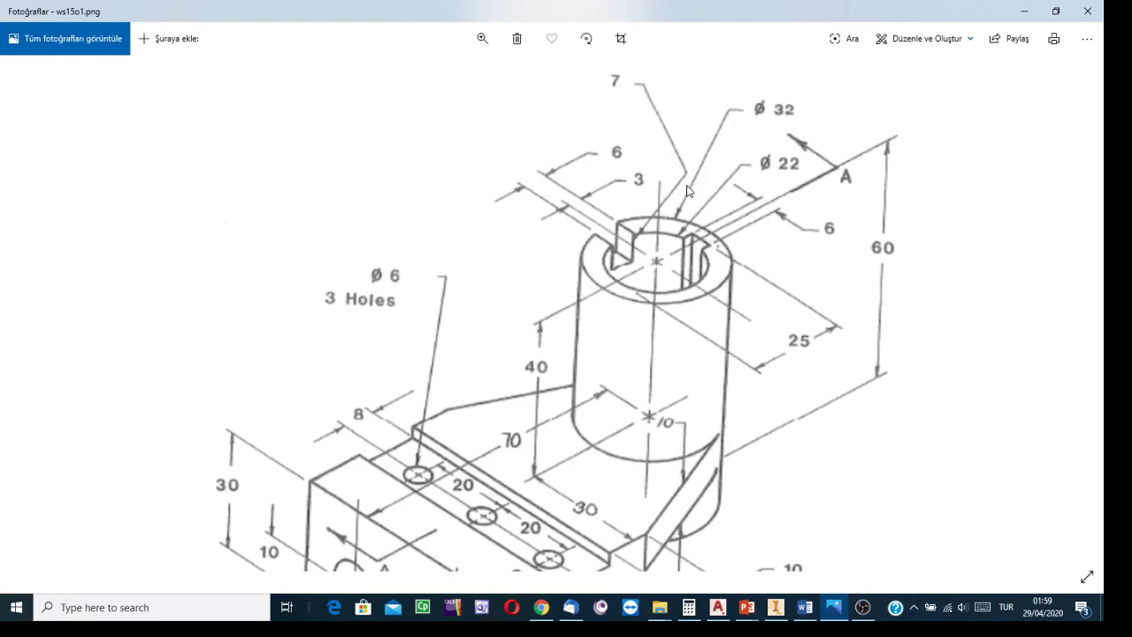
click(775, 607)
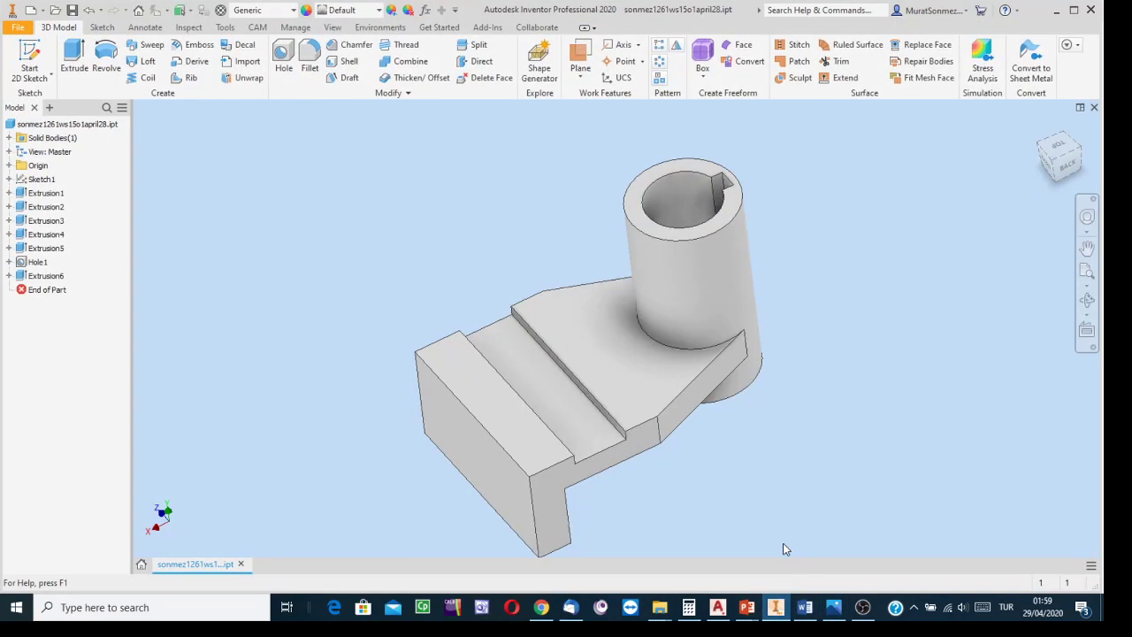
Start a new sketch on the cylinder's top face, centred on the ring circles.
right_click(672, 168)
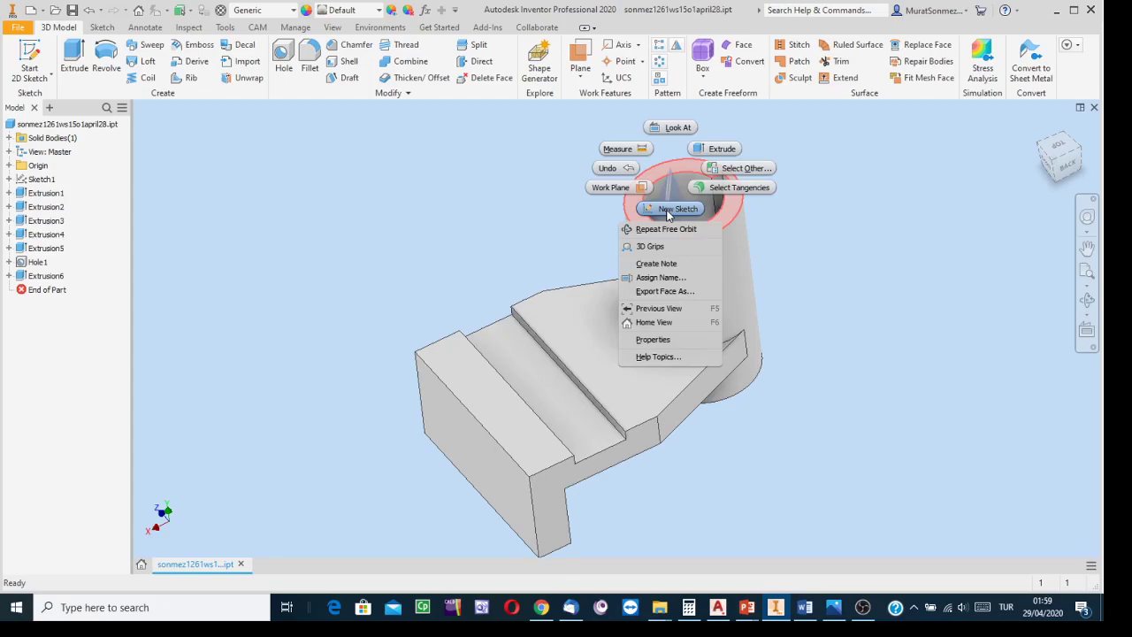
click(668, 210)
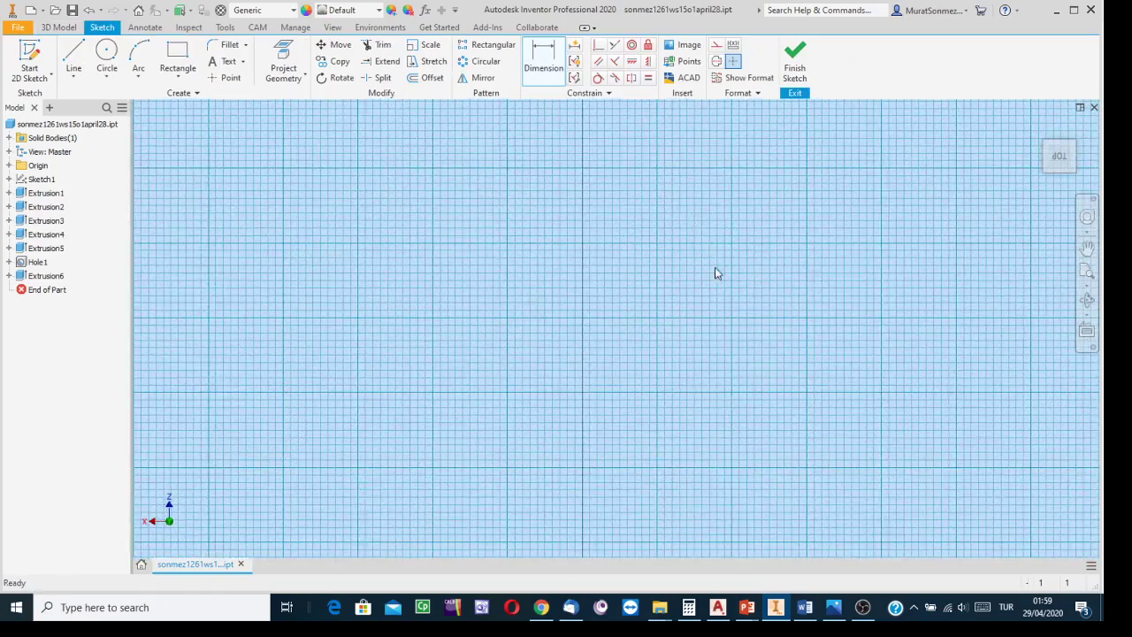
scroll(721, 373, down, 5)
middle_drag(720, 373, 737, 216)
scroll(703, 331, up, 6)
middle_drag(713, 298, 490, 242)
scroll(624, 222, up, 3)
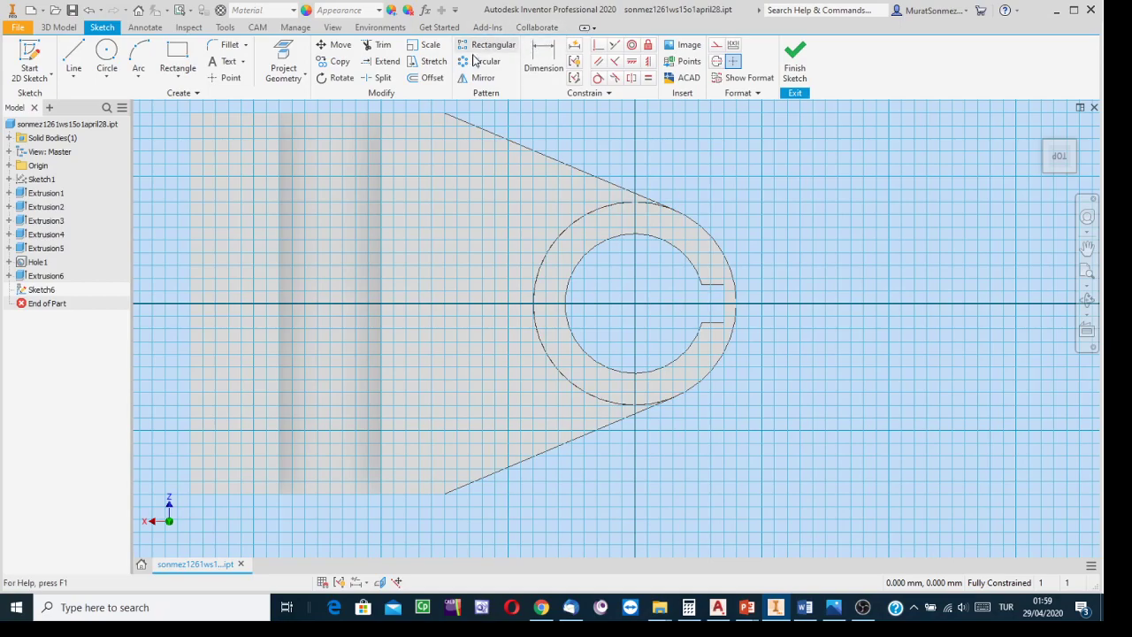
Draw a rectangle crossing the ring wall at its top.
click(177, 55)
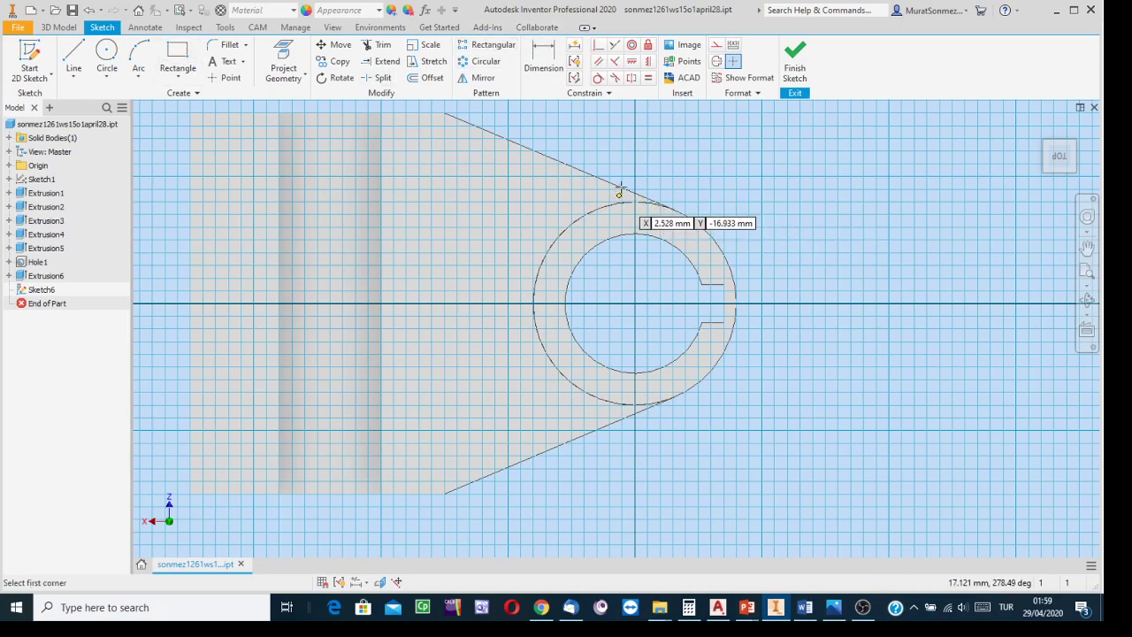
click(612, 169)
click(658, 273)
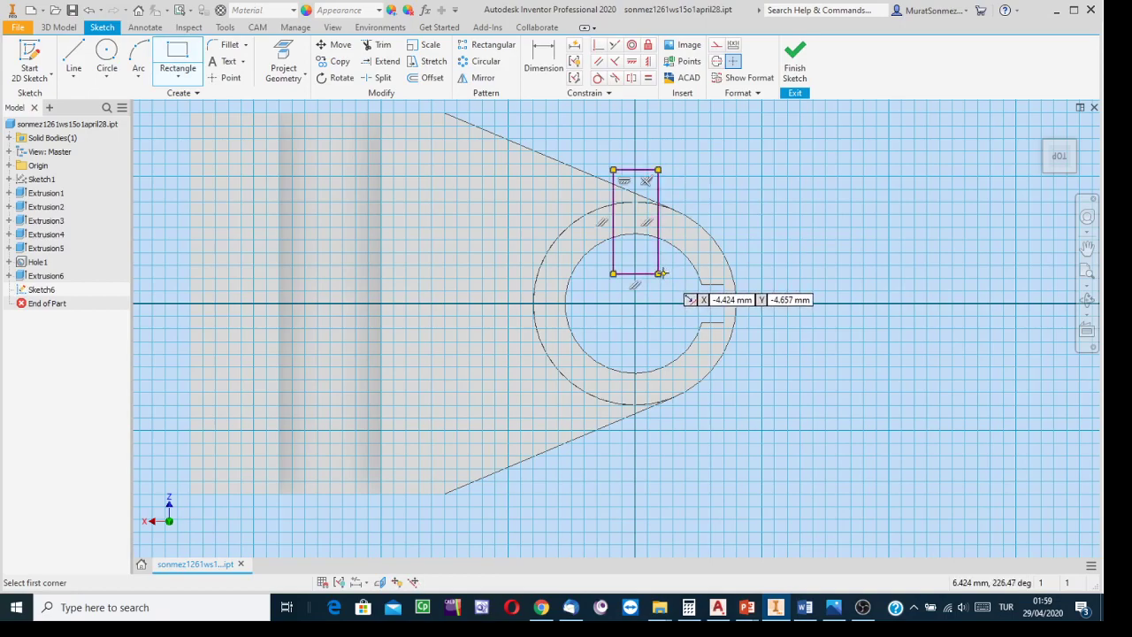
key(Escape)
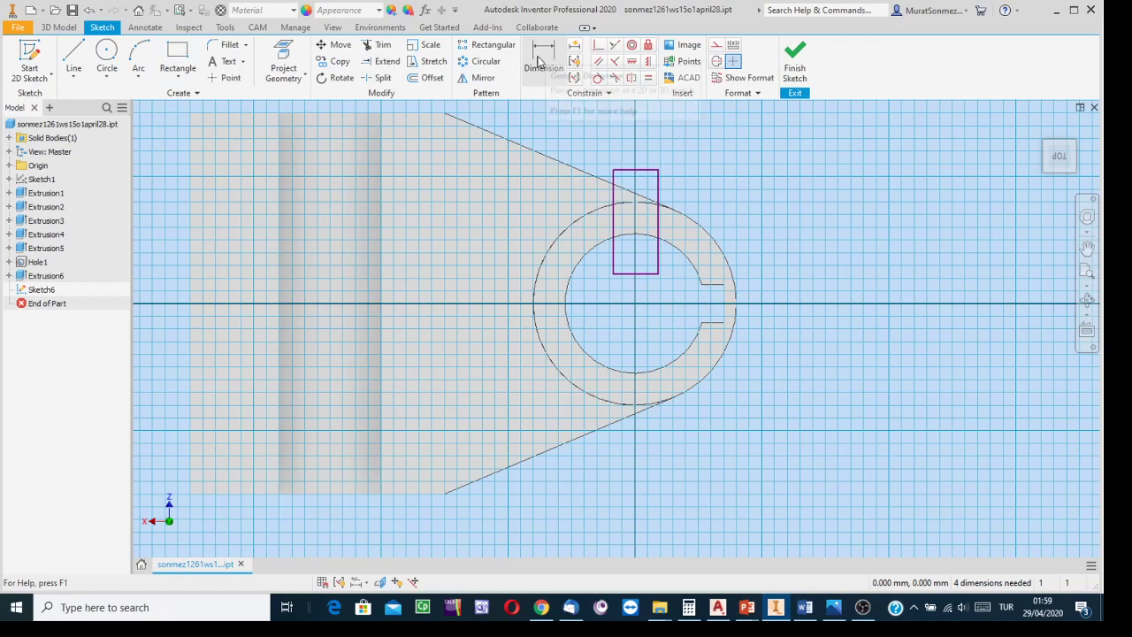
key(p)
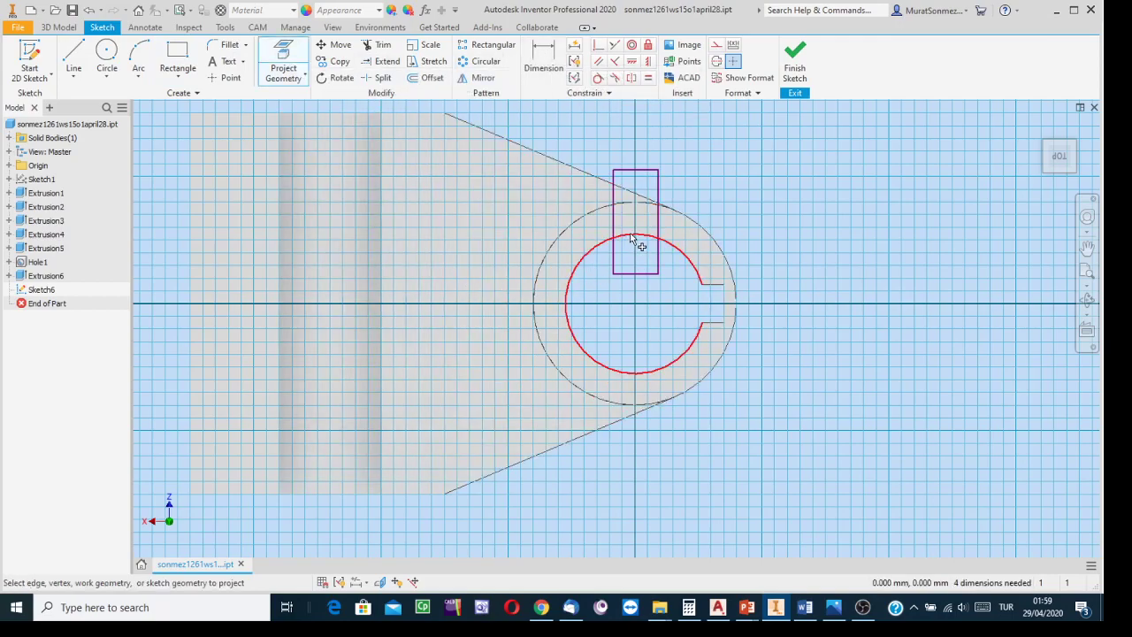
Project both ring circles and trim the rectangle to two short lines across the wall.
click(632, 237)
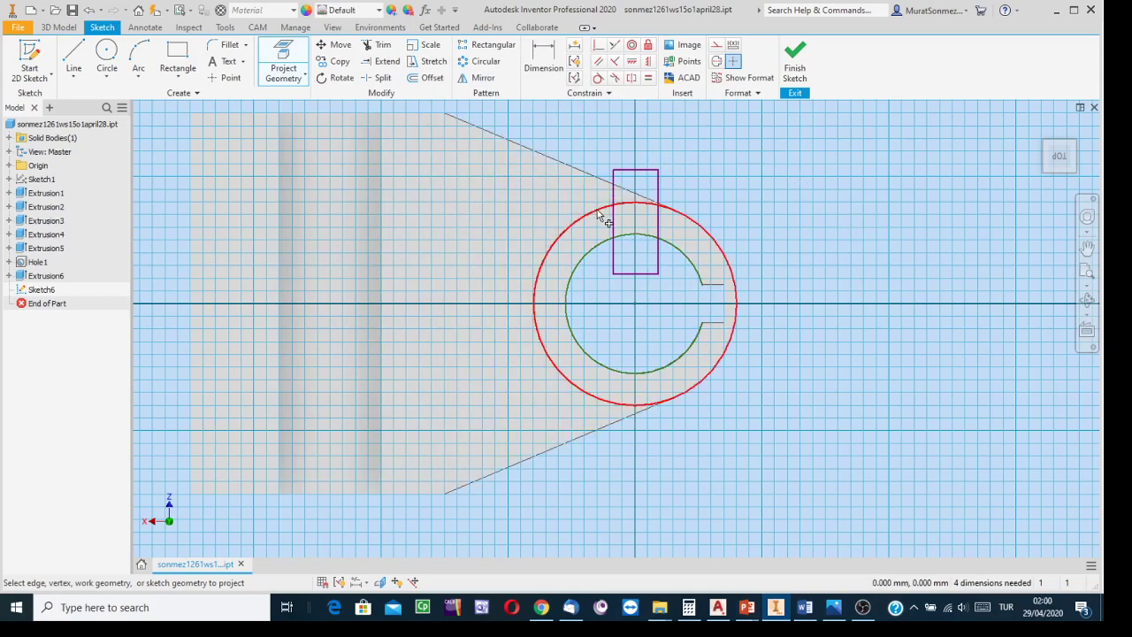
click(603, 218)
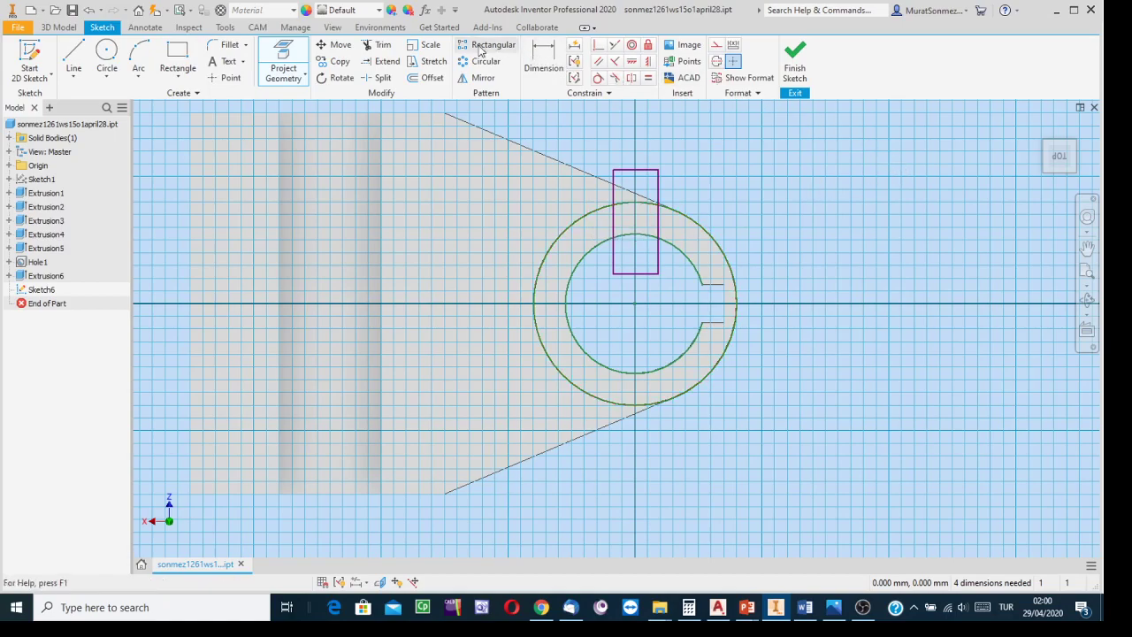
click(378, 46)
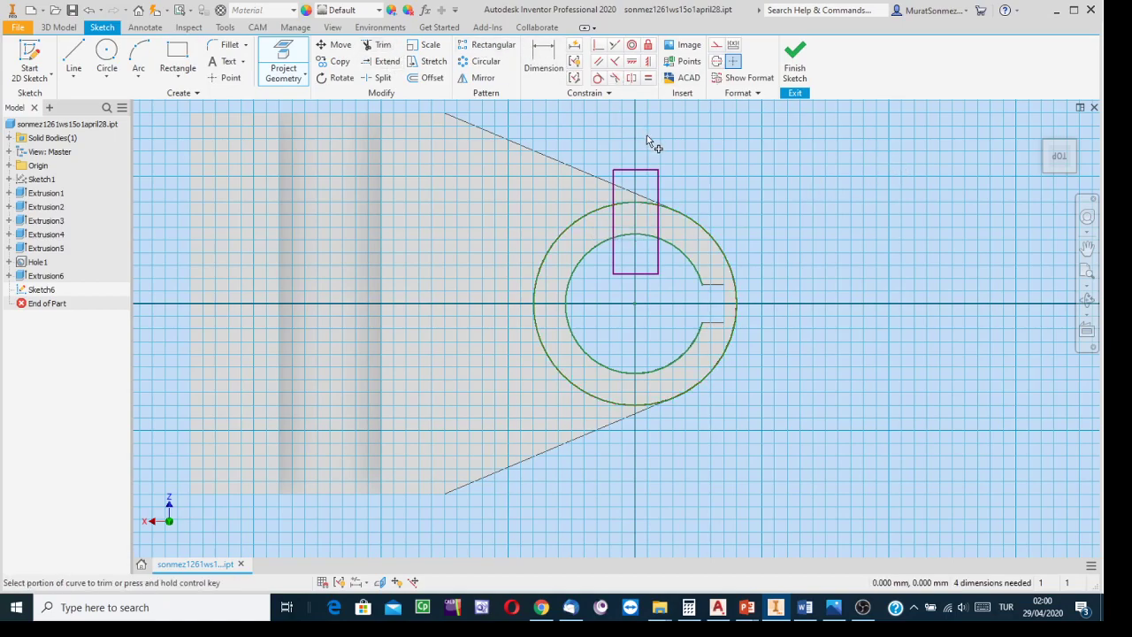
click(633, 171)
click(658, 190)
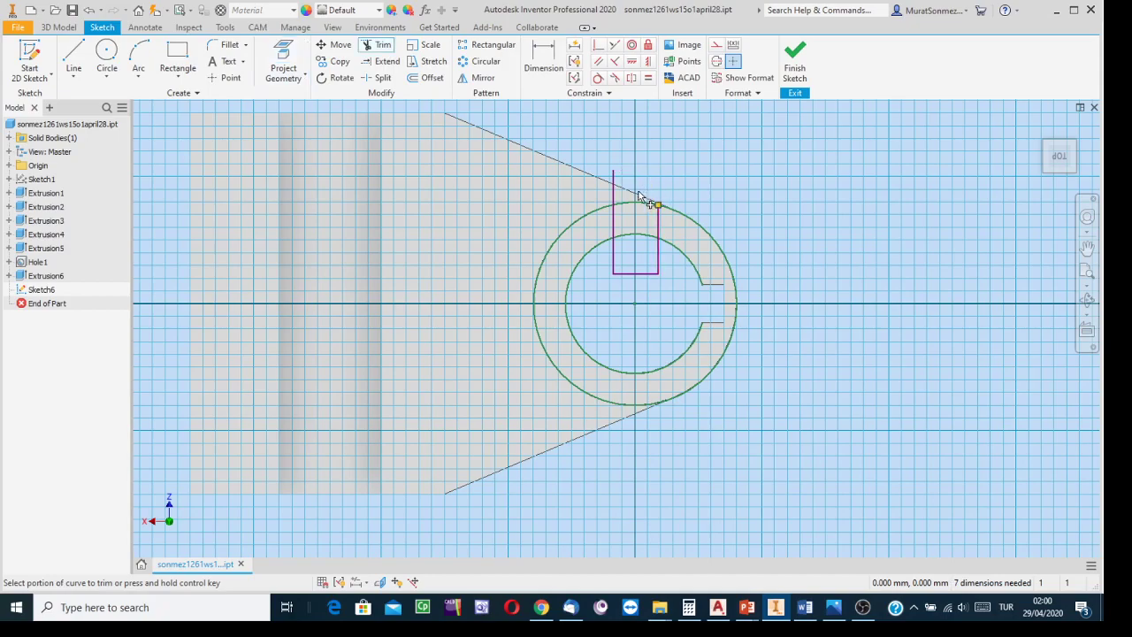
click(610, 198)
click(614, 257)
click(639, 275)
click(658, 257)
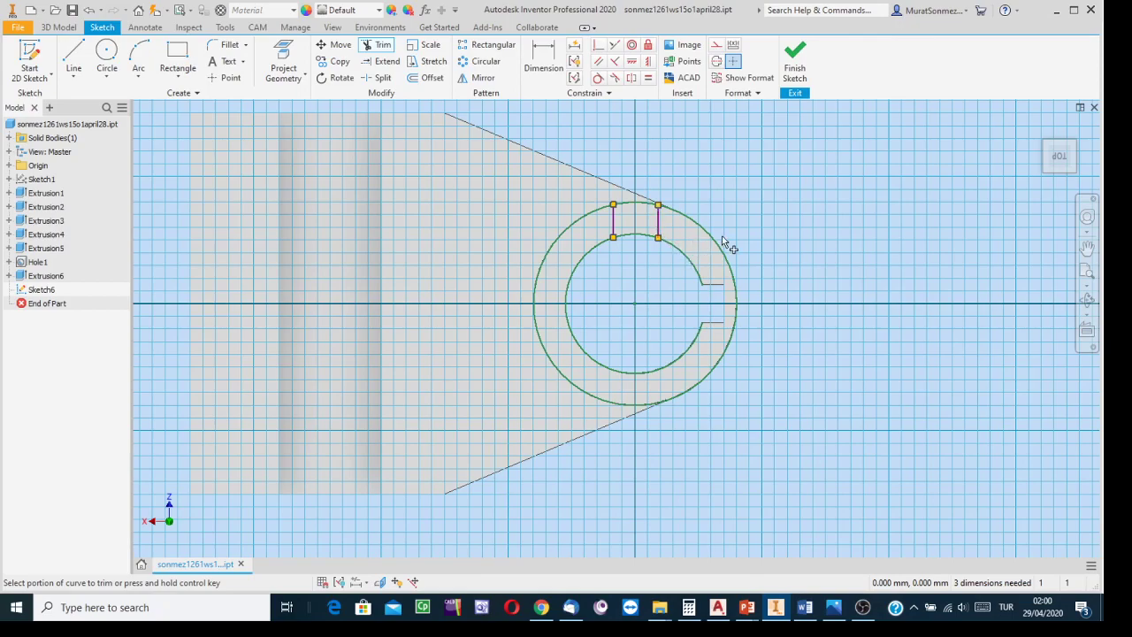
Dimension the slot lines 3 mm from centre and 6 mm apart, then finish the sketch.
click(543, 54)
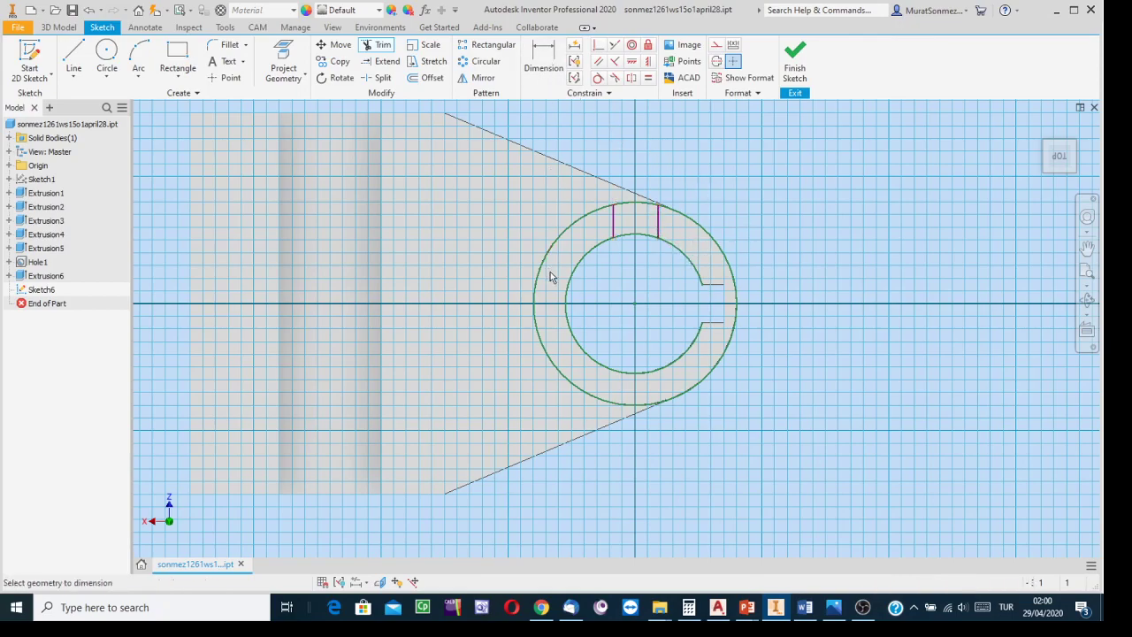
click(612, 220)
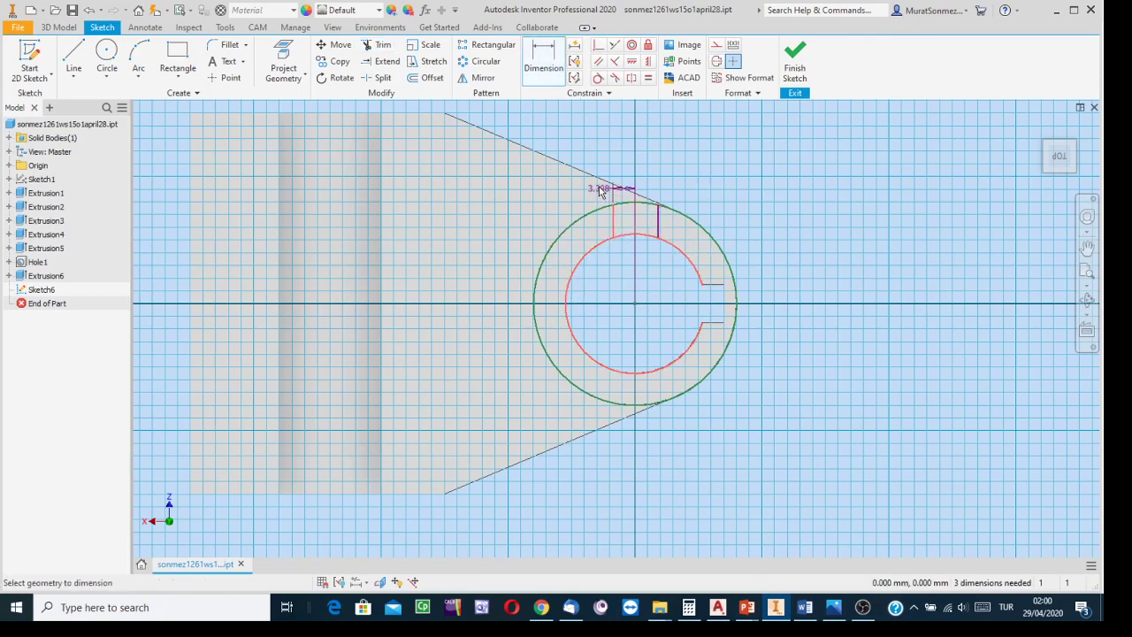
click(612, 144)
text(3)
key(Return)
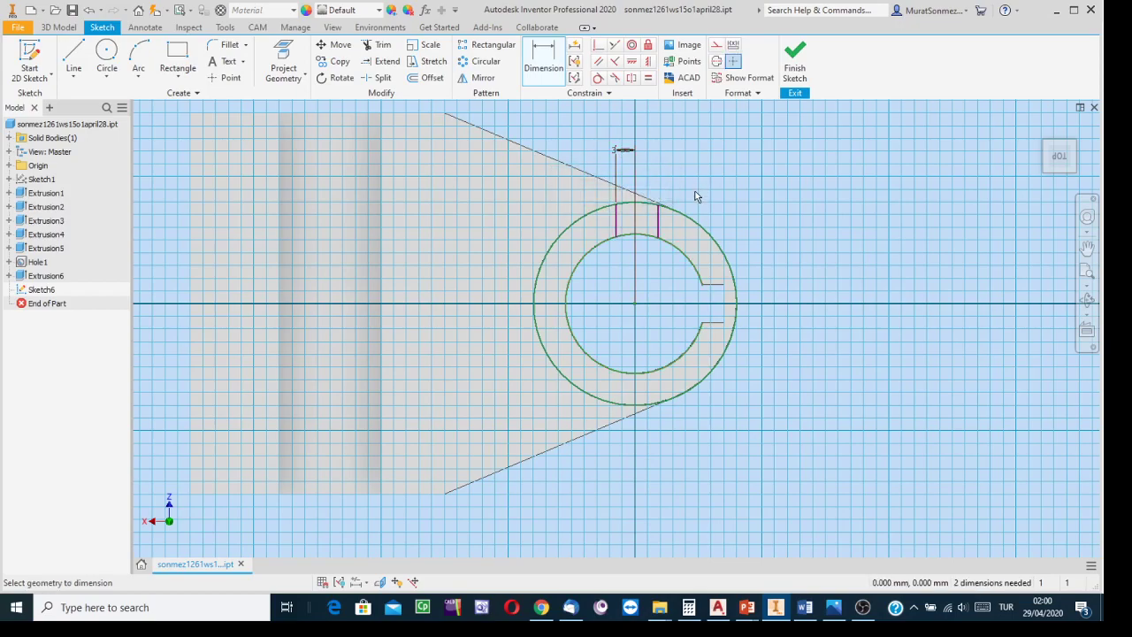
click(616, 227)
click(657, 223)
click(634, 133)
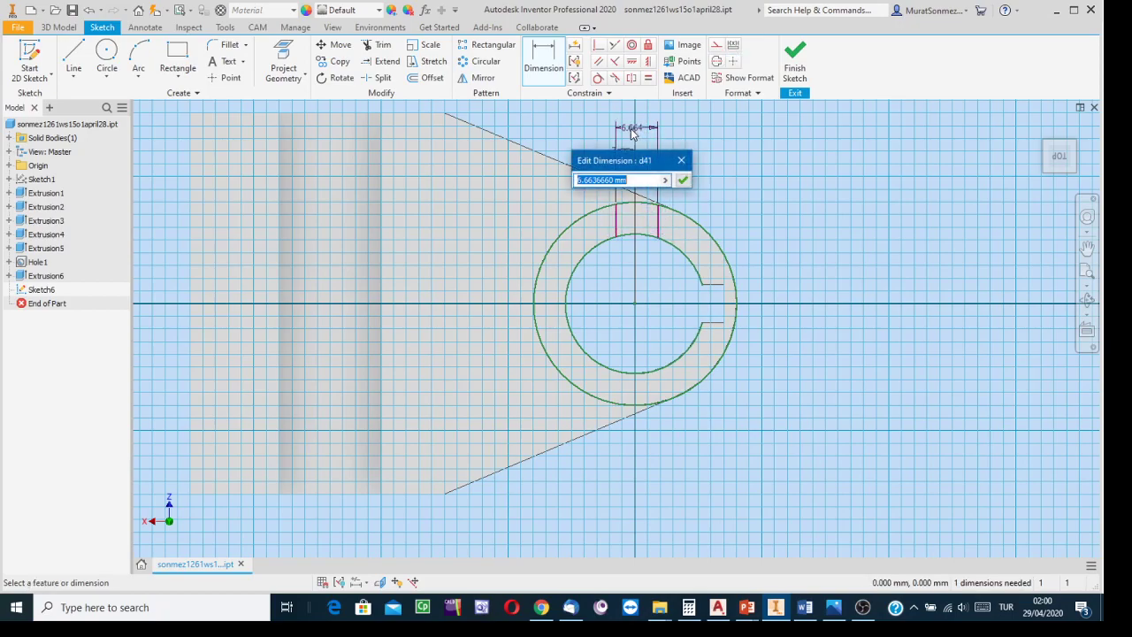
text(6)
key(Return)
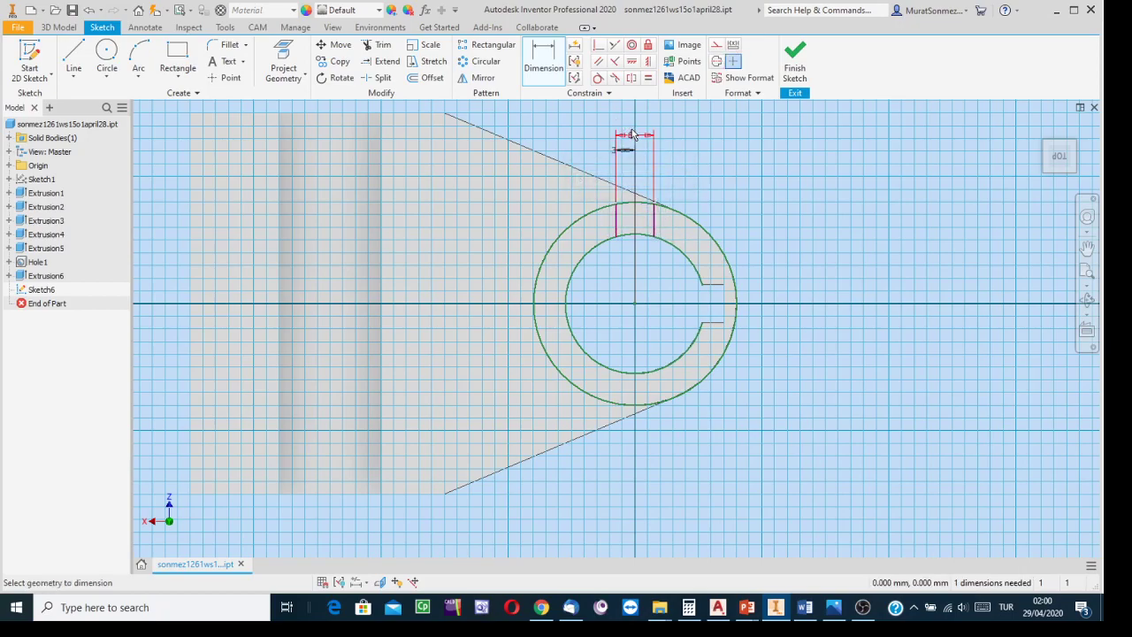
click(798, 59)
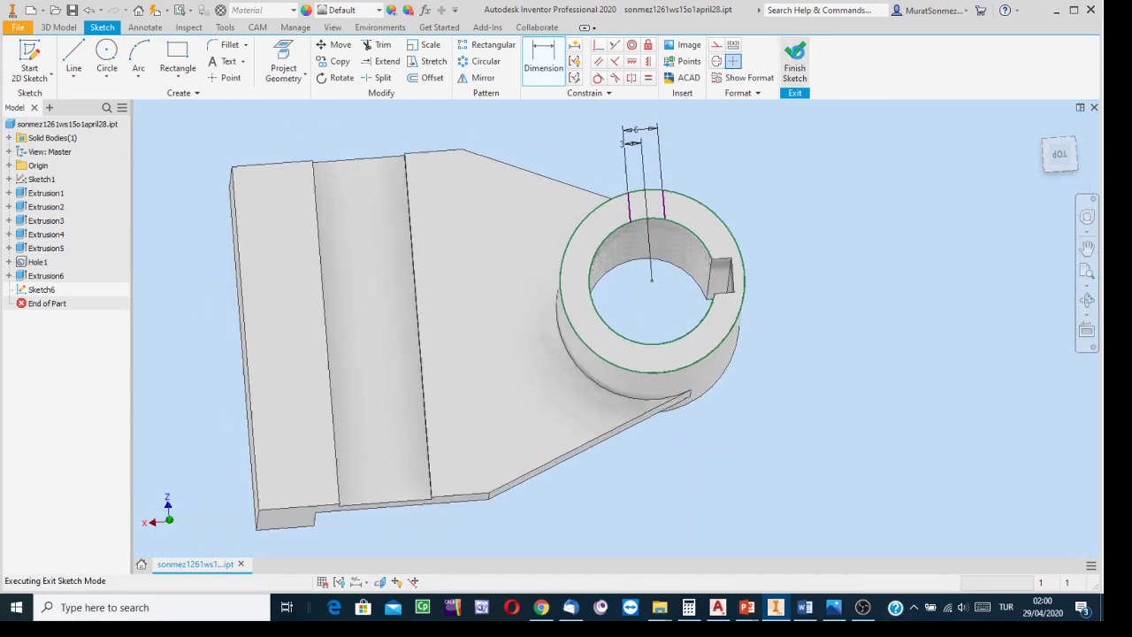
Cut the slot region between the two lines 7 mm into the cylinder ring as Extrusion7.
middle_drag(796, 298, 745, 358)
scroll(610, 345, up, 5)
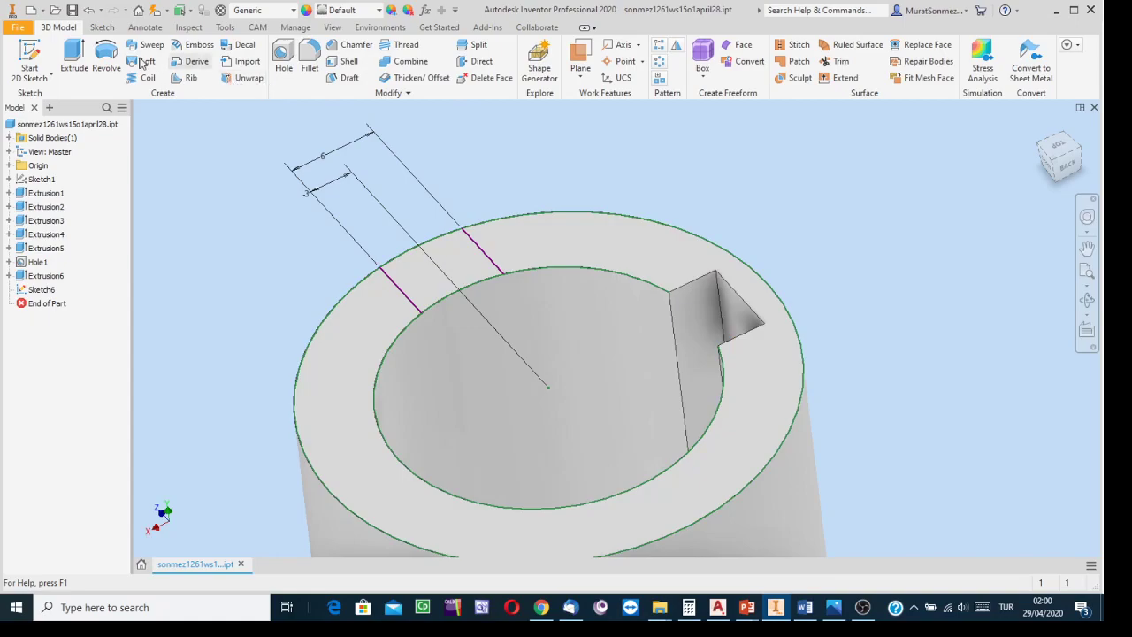
click(73, 61)
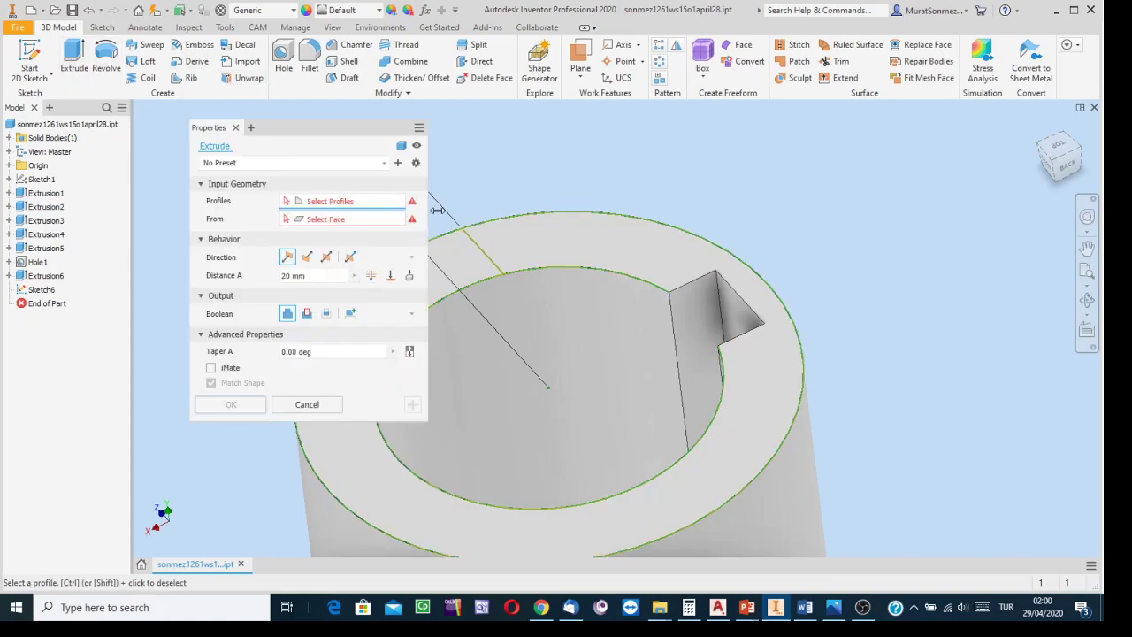
click(458, 255)
drag(313, 128, 918, 162)
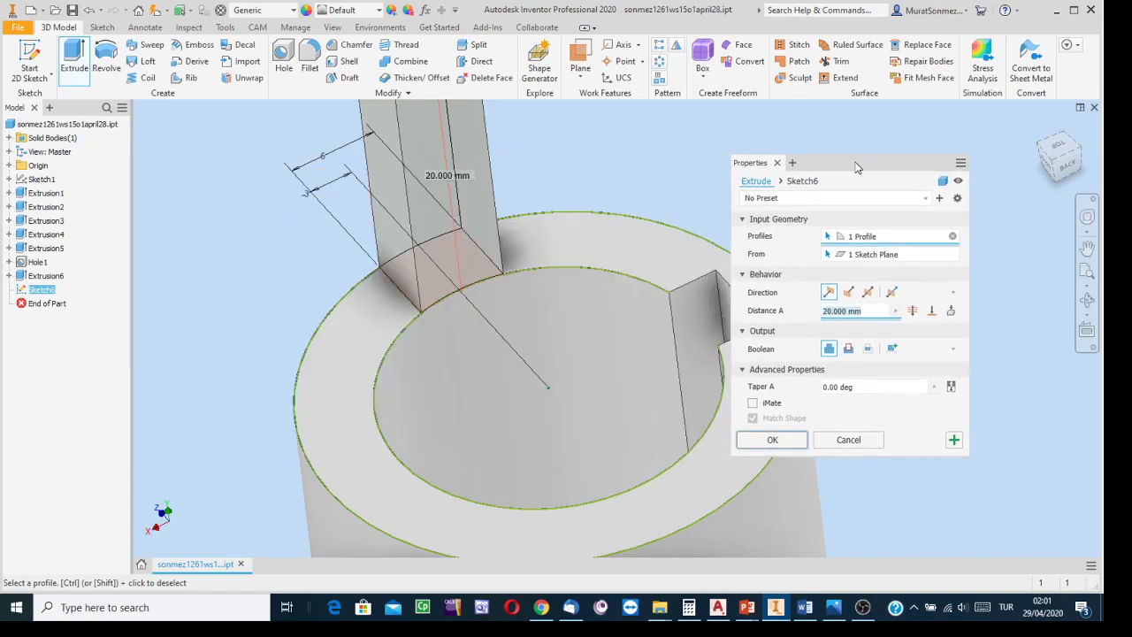
click(847, 345)
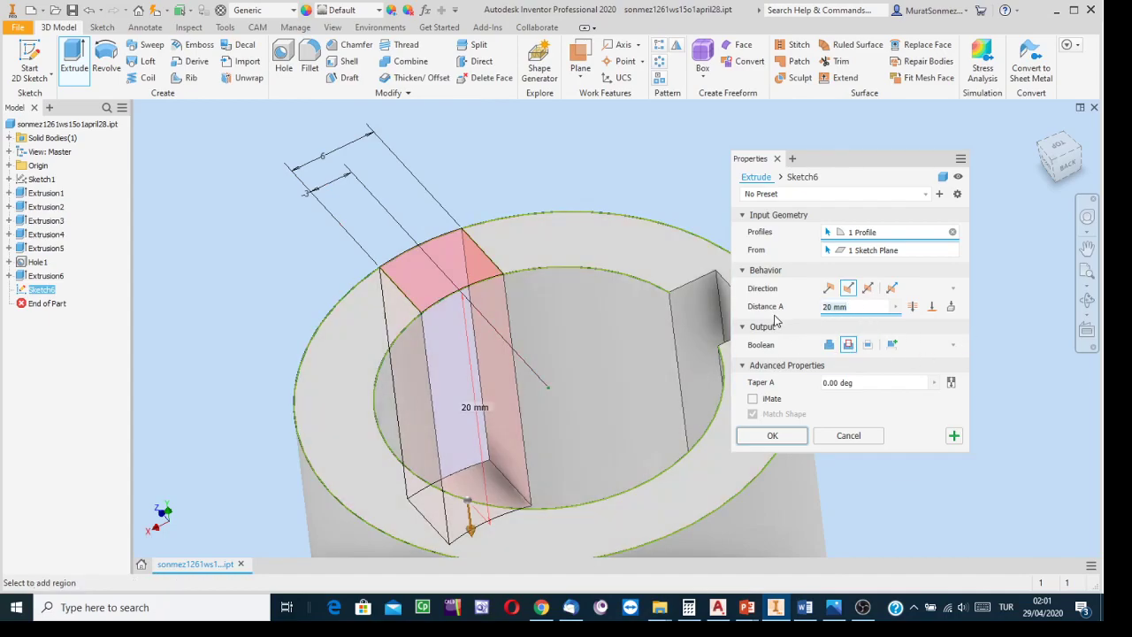
text(7)
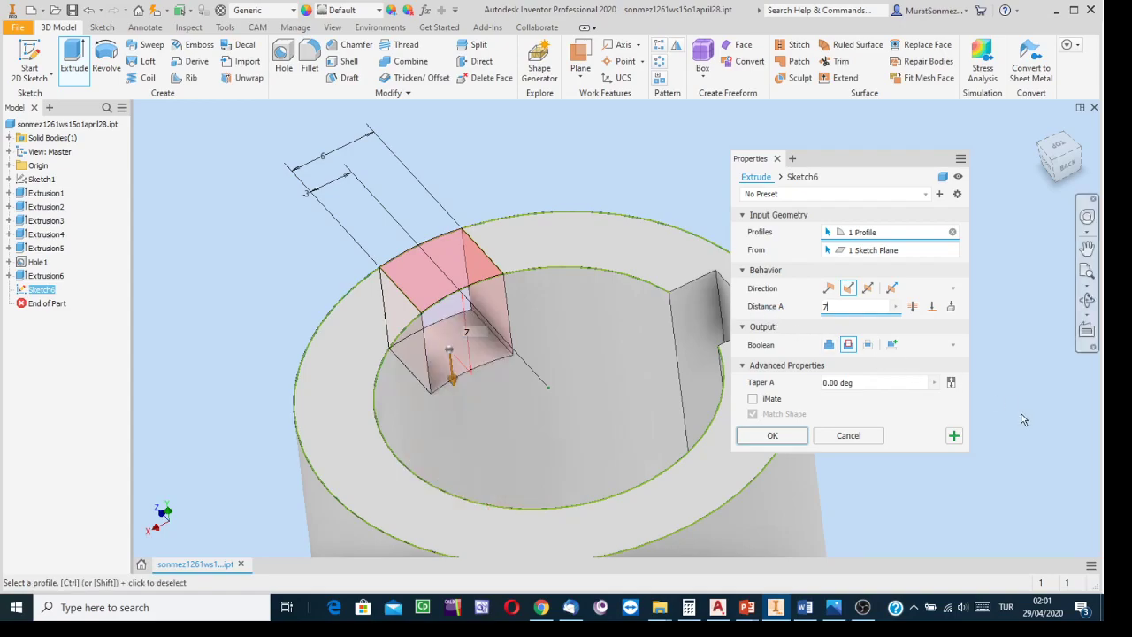
click(787, 435)
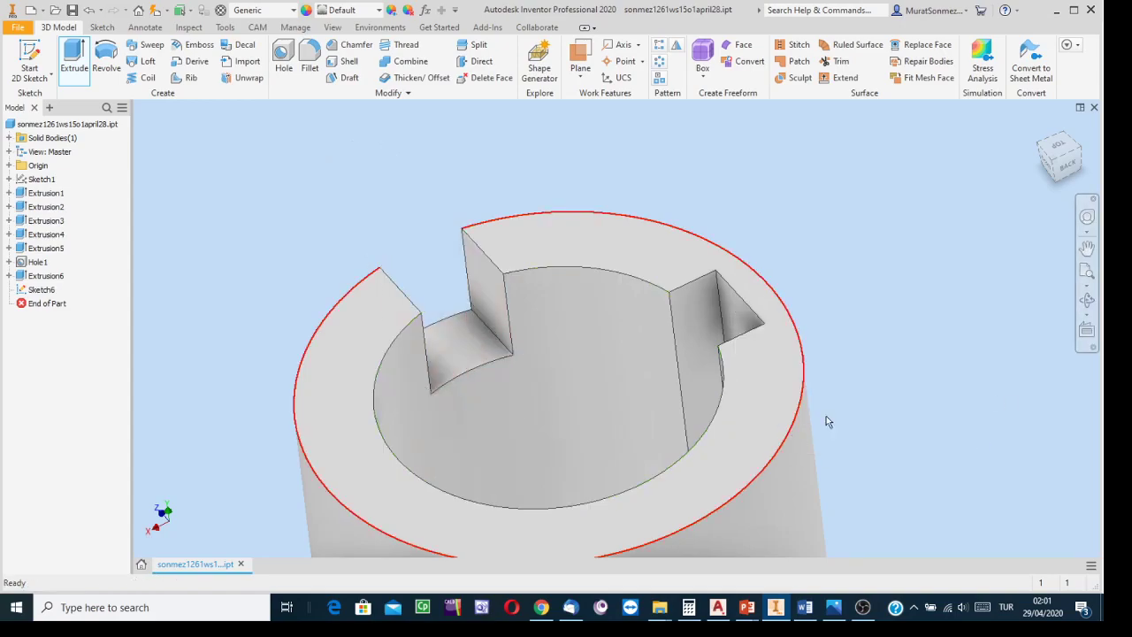
Return the model to its home isometric view and save the part.
scroll(851, 384, down, 3)
middle_drag(853, 378, 947, 194)
scroll(910, 240, down, 3)
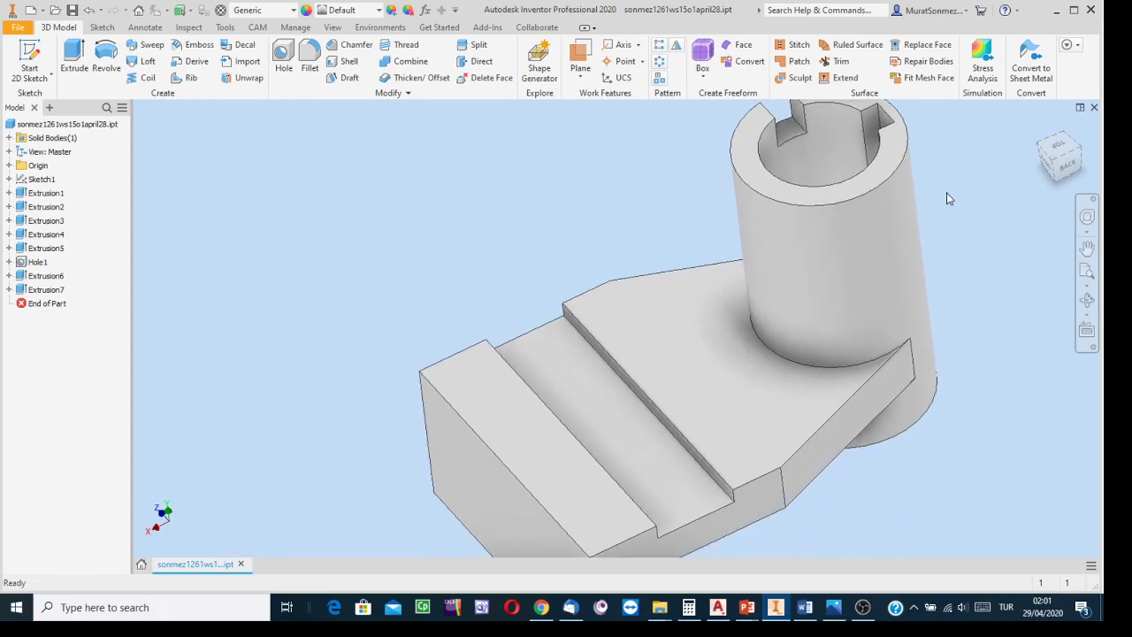
click(1040, 125)
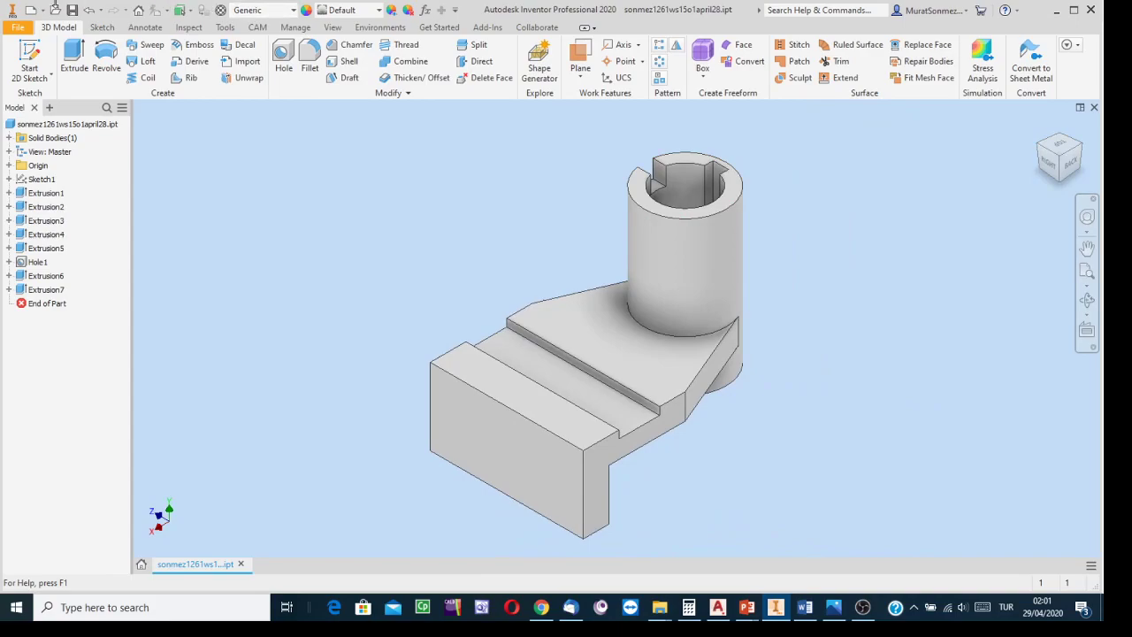
click(71, 12)
Bring up the ws15o1.png drawing in Photos and scroll toward the ledge and front block.
click(835, 609)
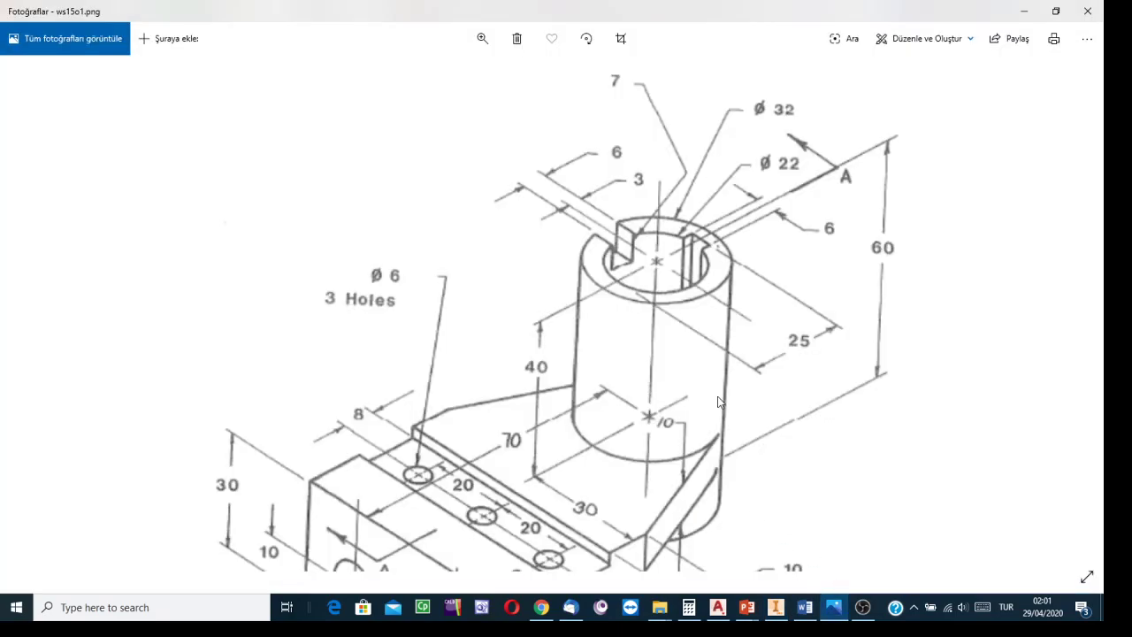
scroll(708, 371, down, 3)
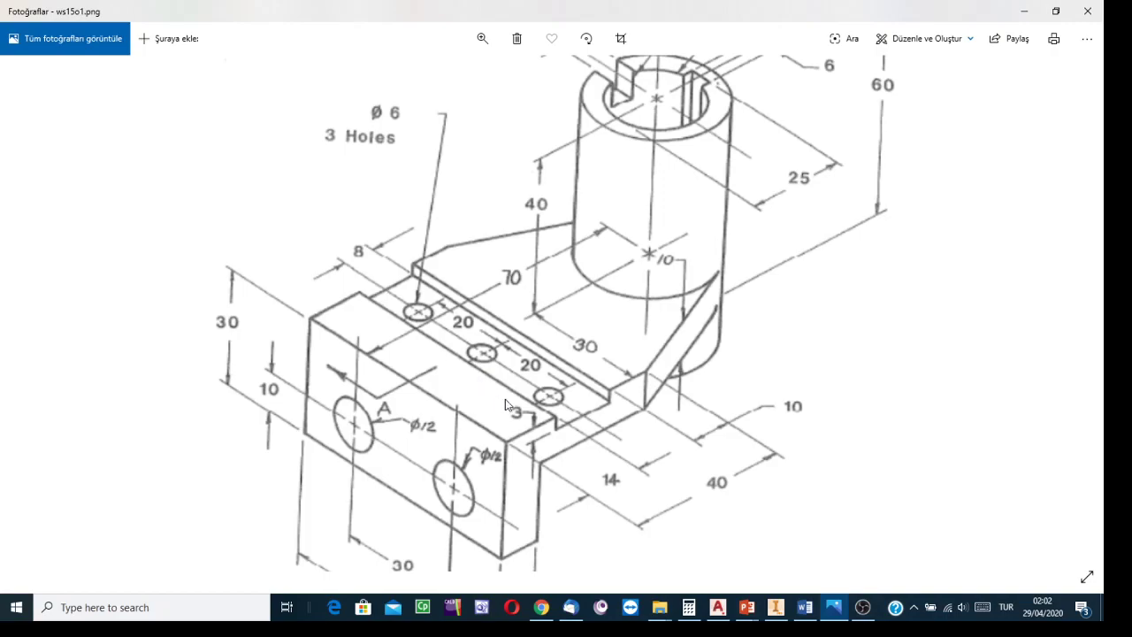
scroll(386, 492, down, 2)
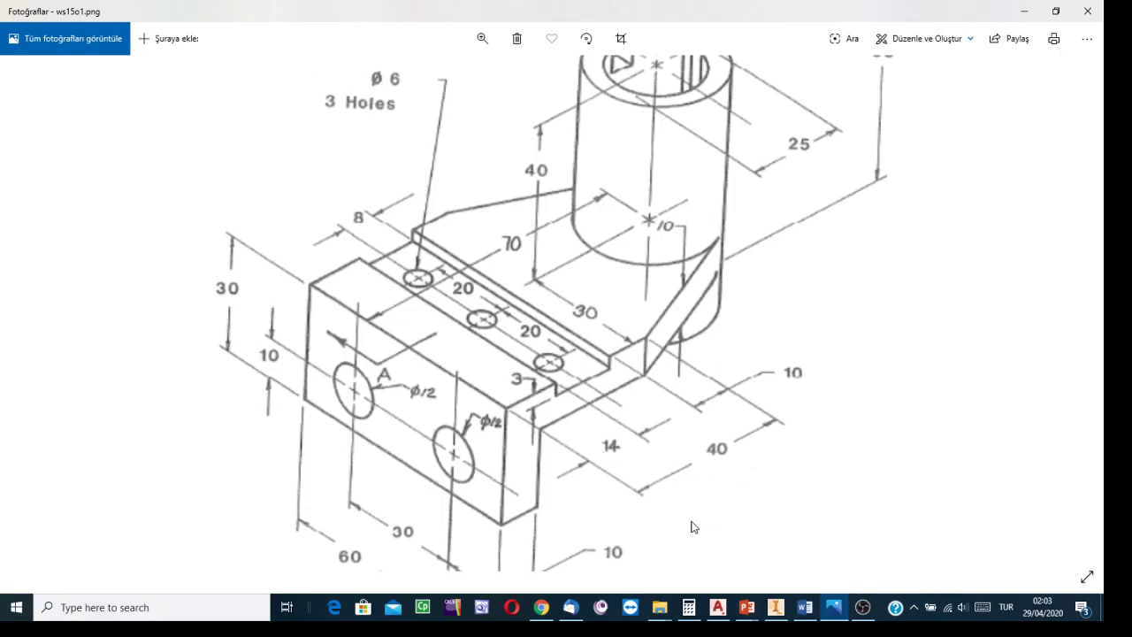
Back in Inventor, start a hole feature with a 6 mm diameter.
click(776, 608)
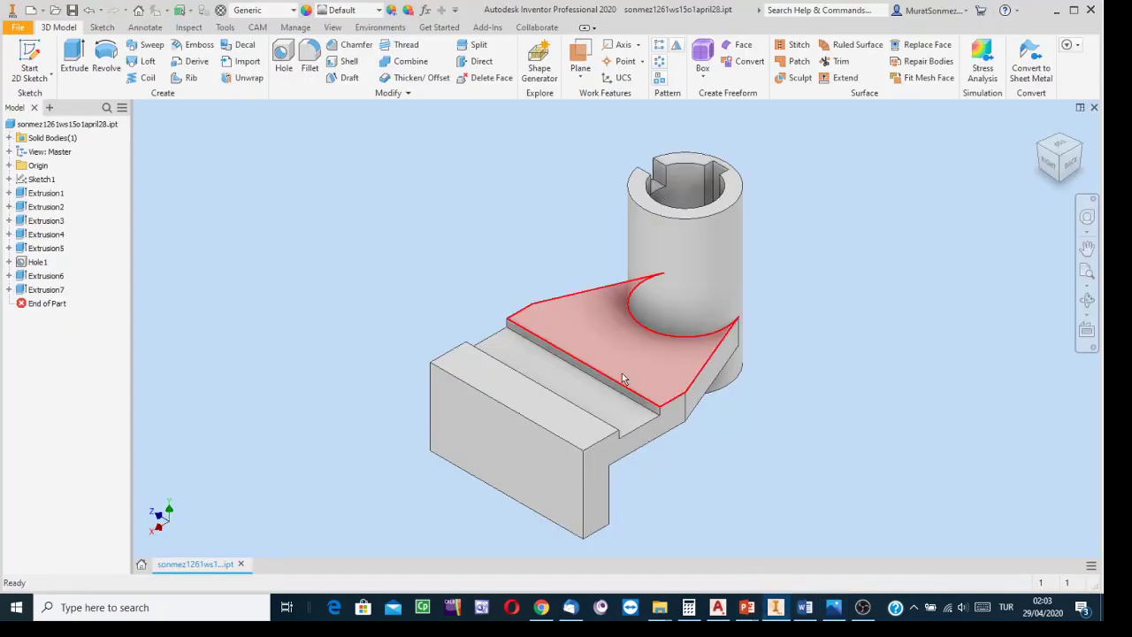
drag(771, 232, 789, 198)
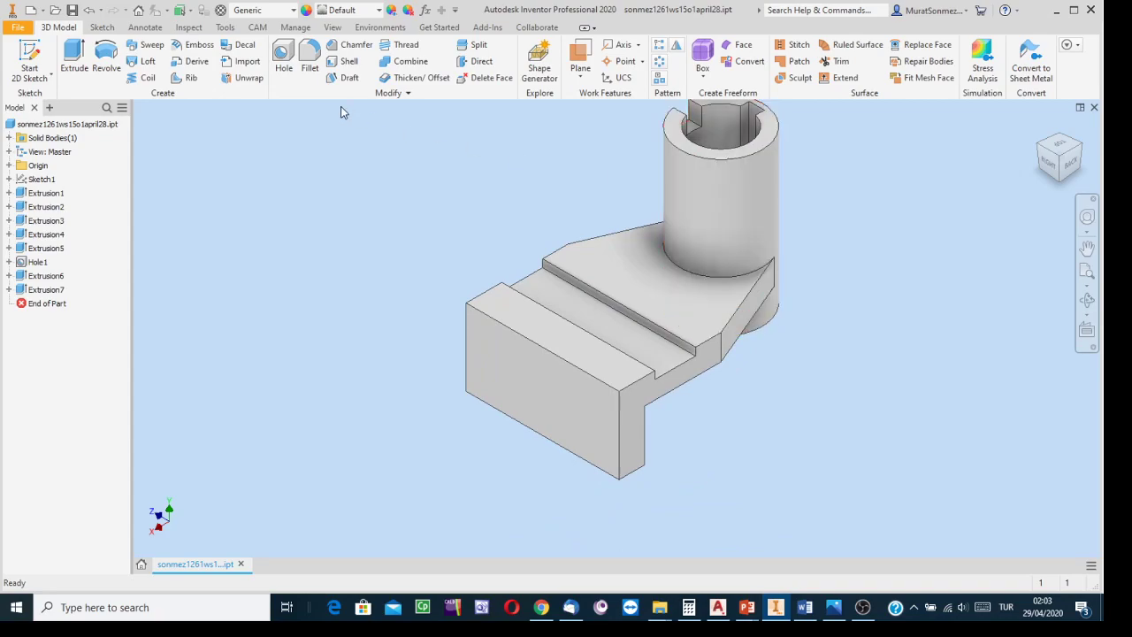
click(283, 71)
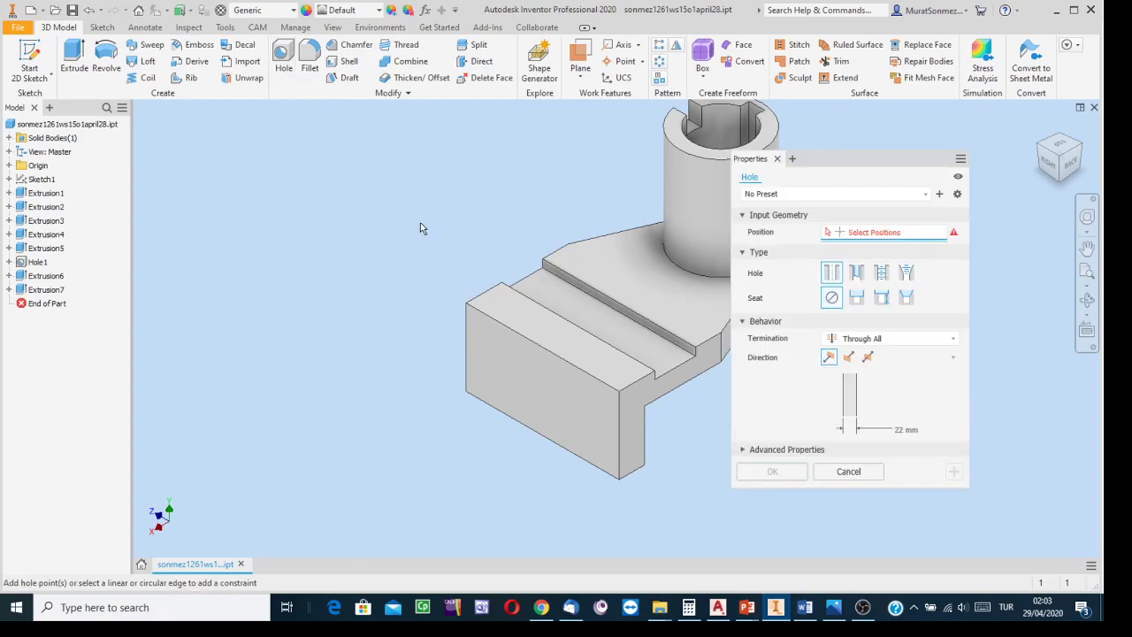
drag(813, 162, 304, 138)
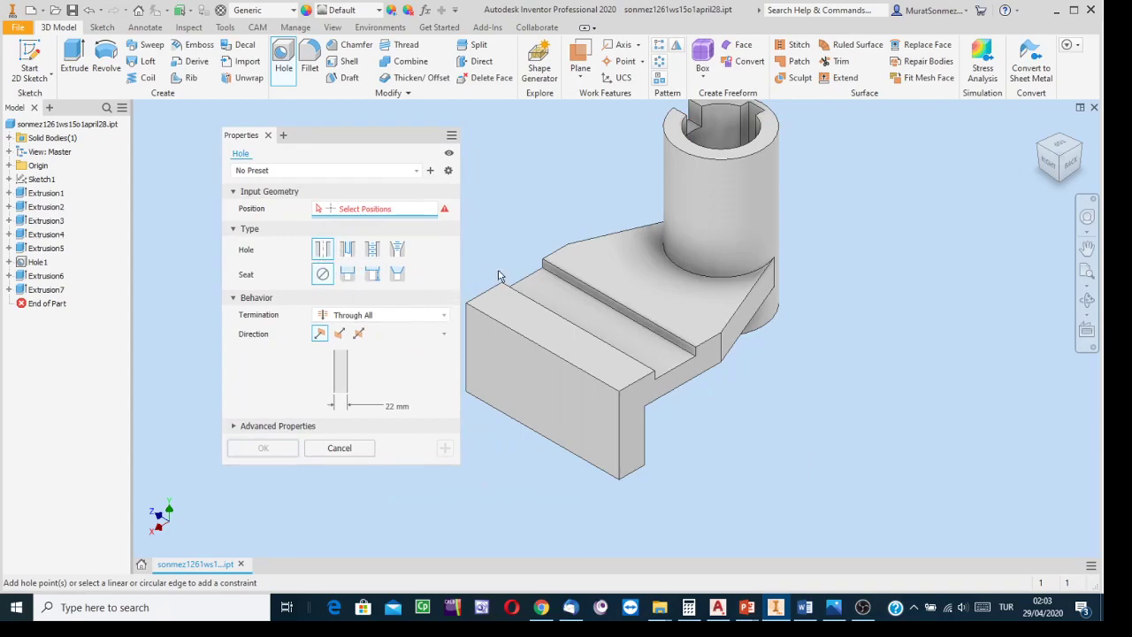
click(402, 408)
text(6)
key(Return)
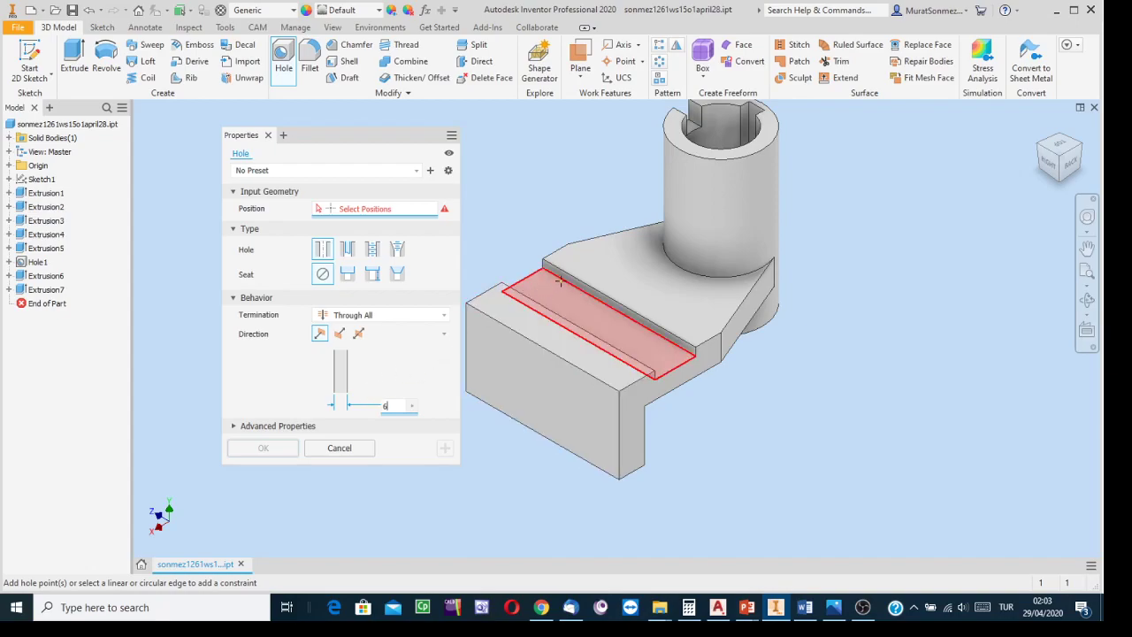
Place the through hole on the ledge, 8 mm from the slot edge and 10 mm from the end edge.
scroll(552, 279, down, 5)
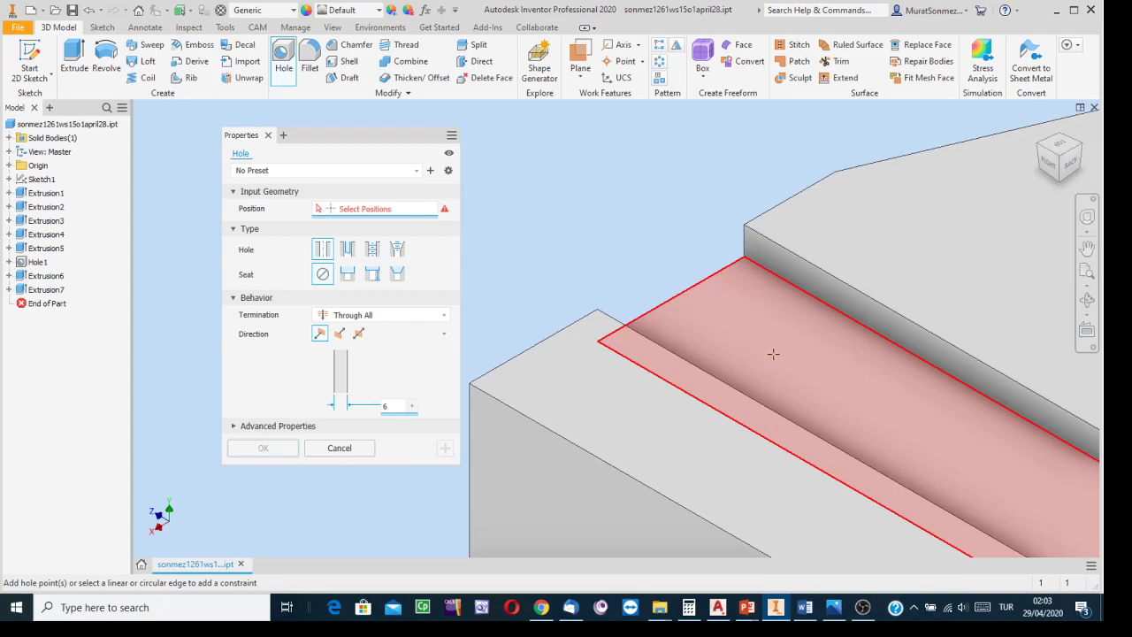
click(772, 354)
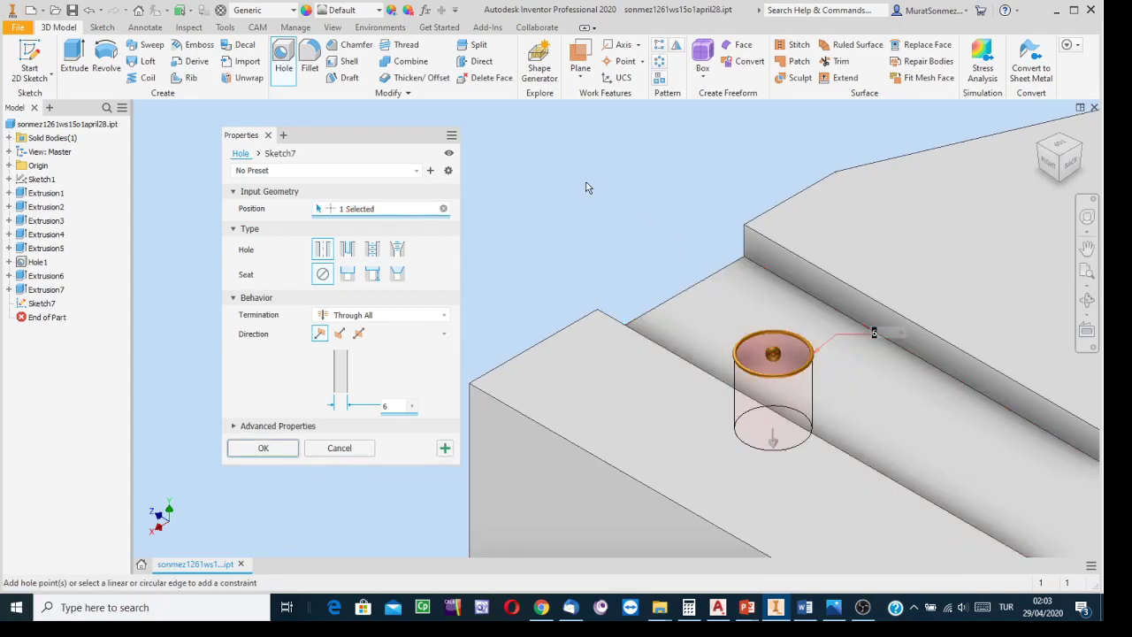
scroll(631, 195, up, 3)
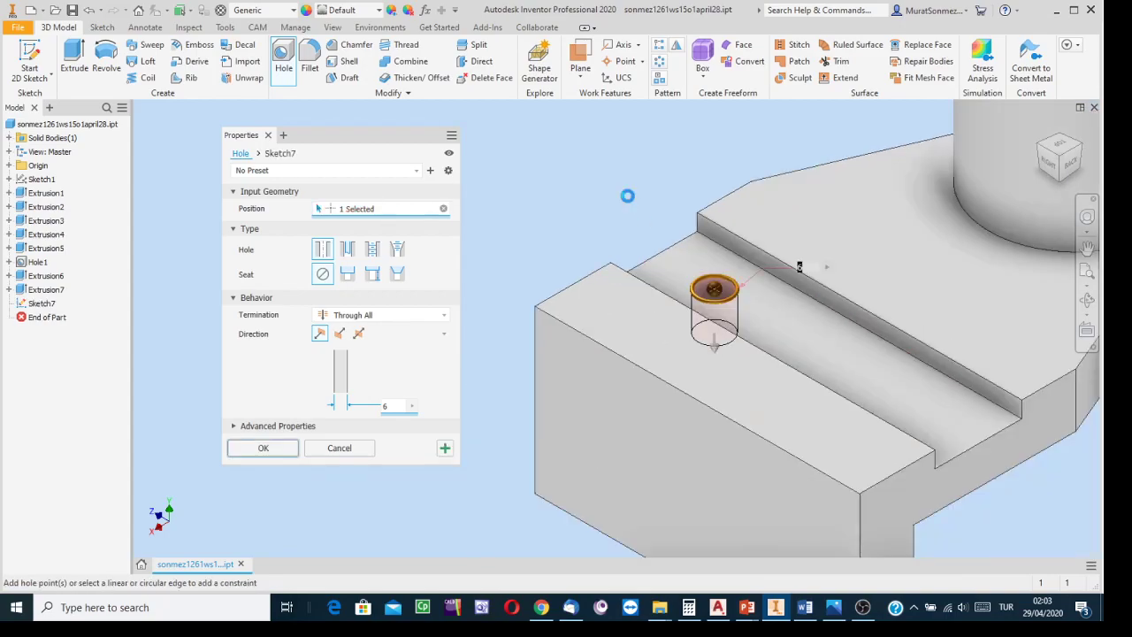
click(718, 248)
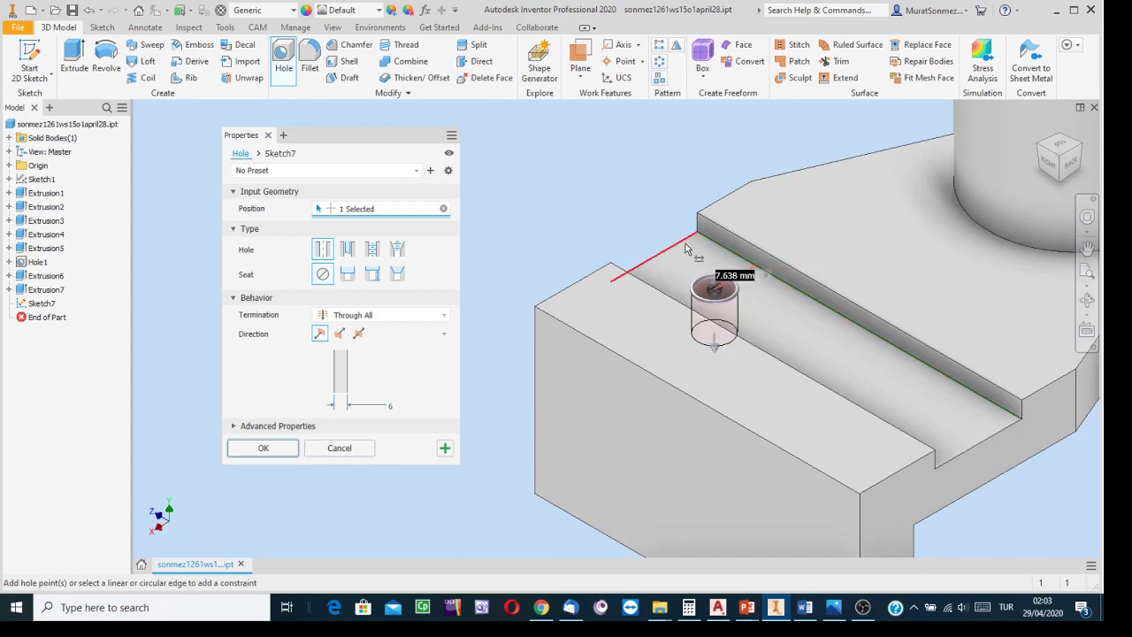
click(833, 607)
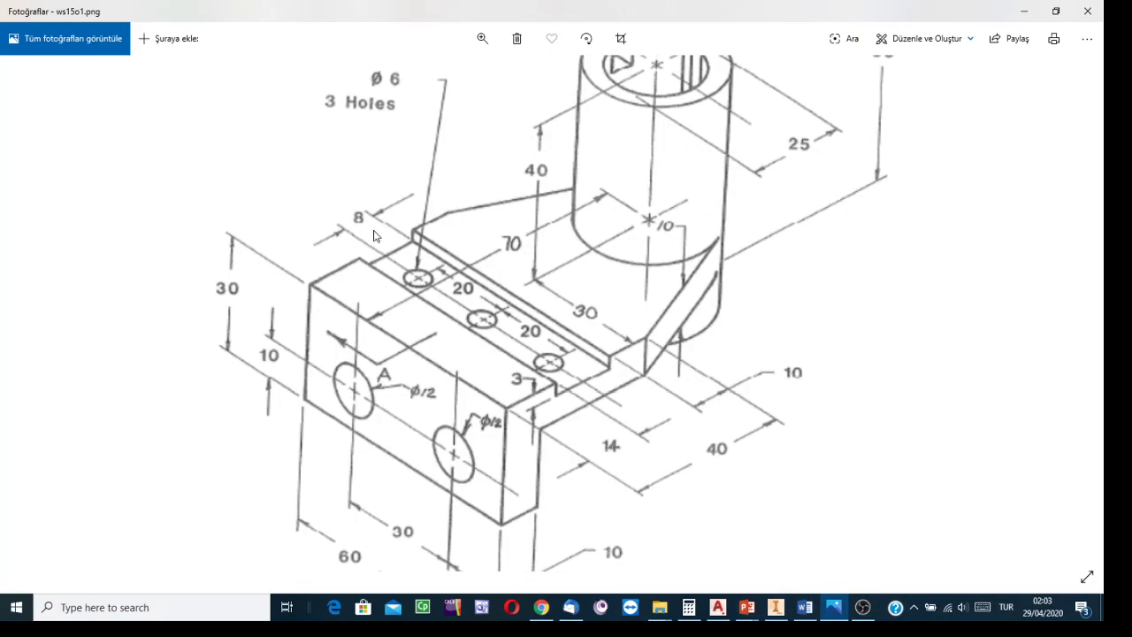
click(776, 606)
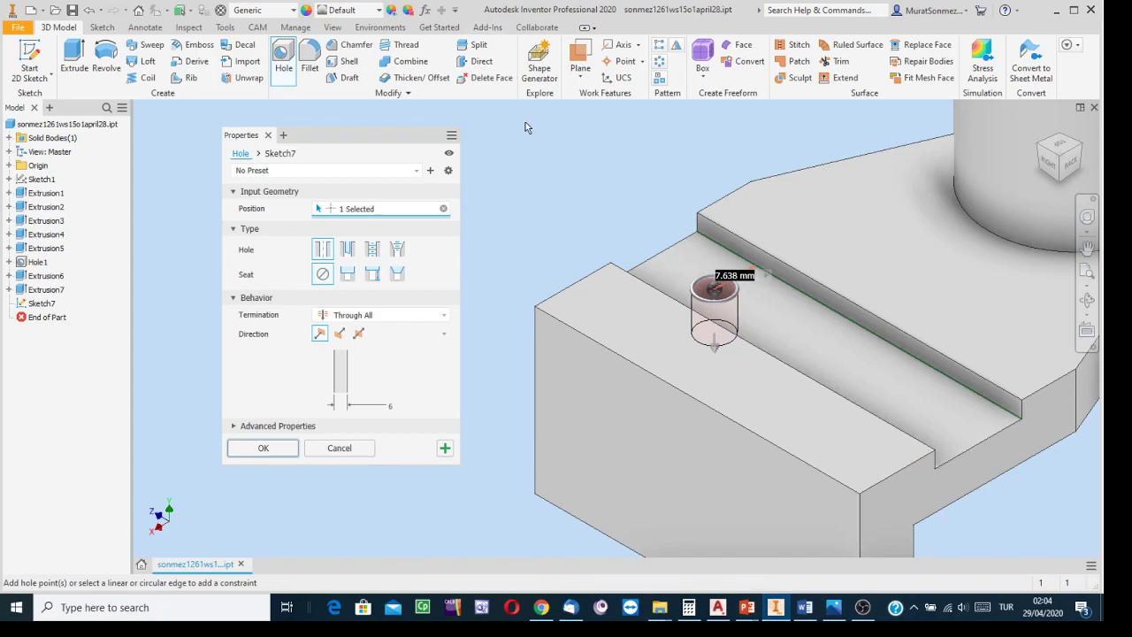
text(8)
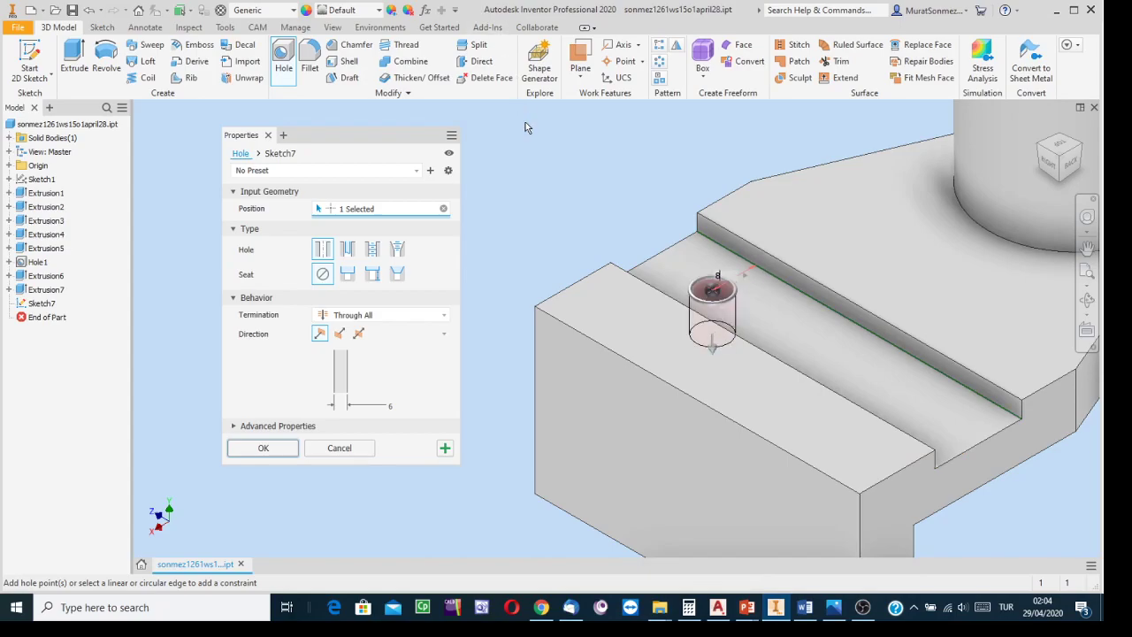
click(667, 256)
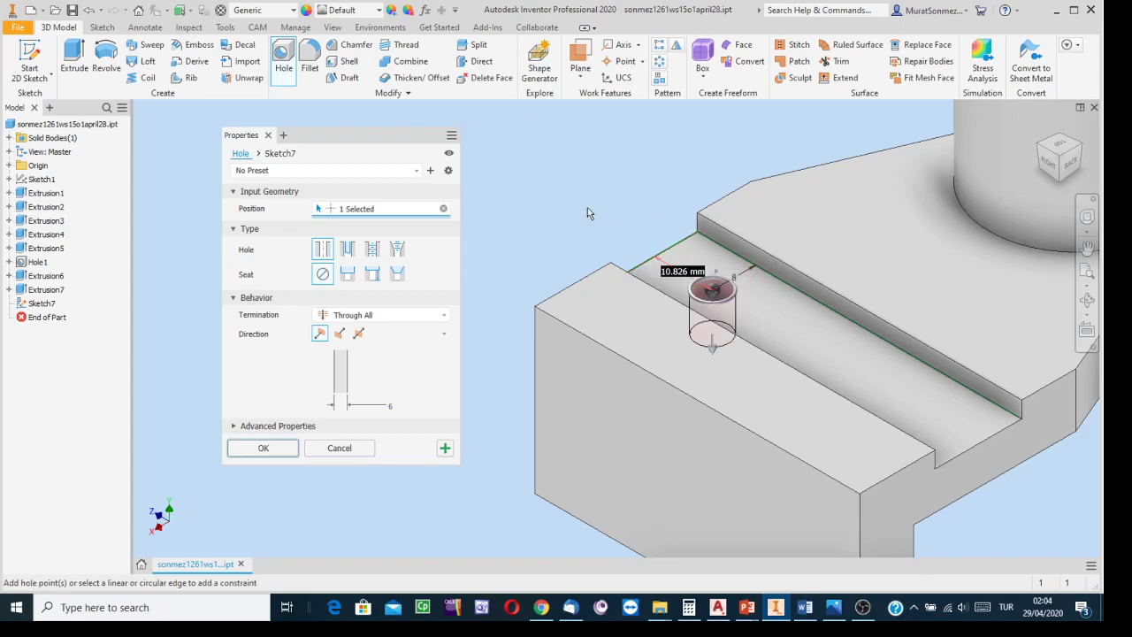
text(10)
key(Return)
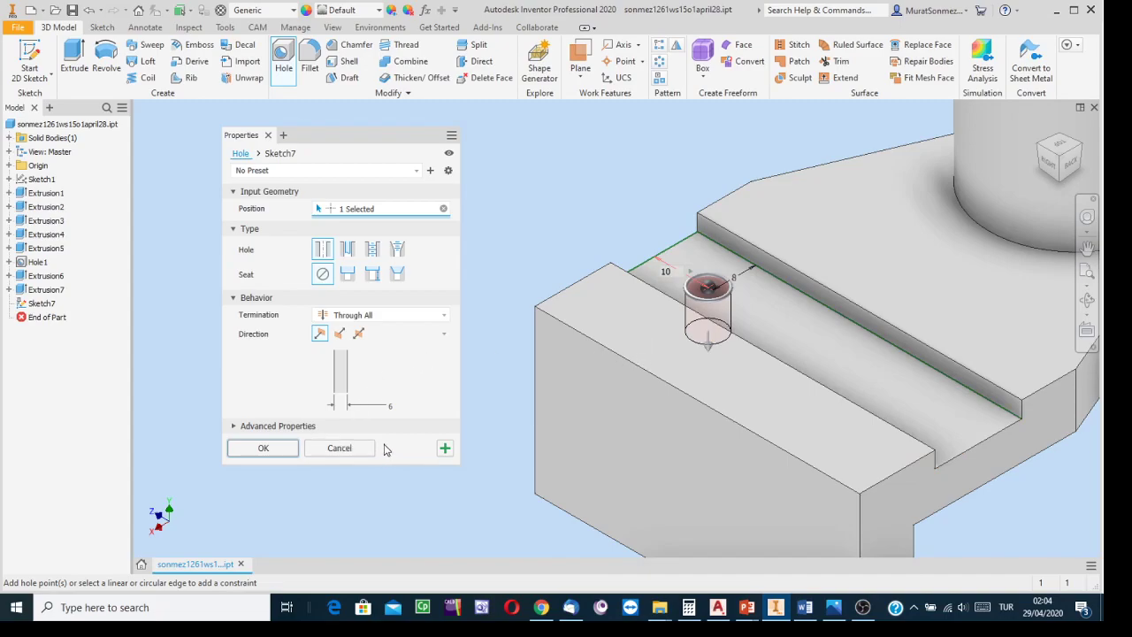
click(265, 448)
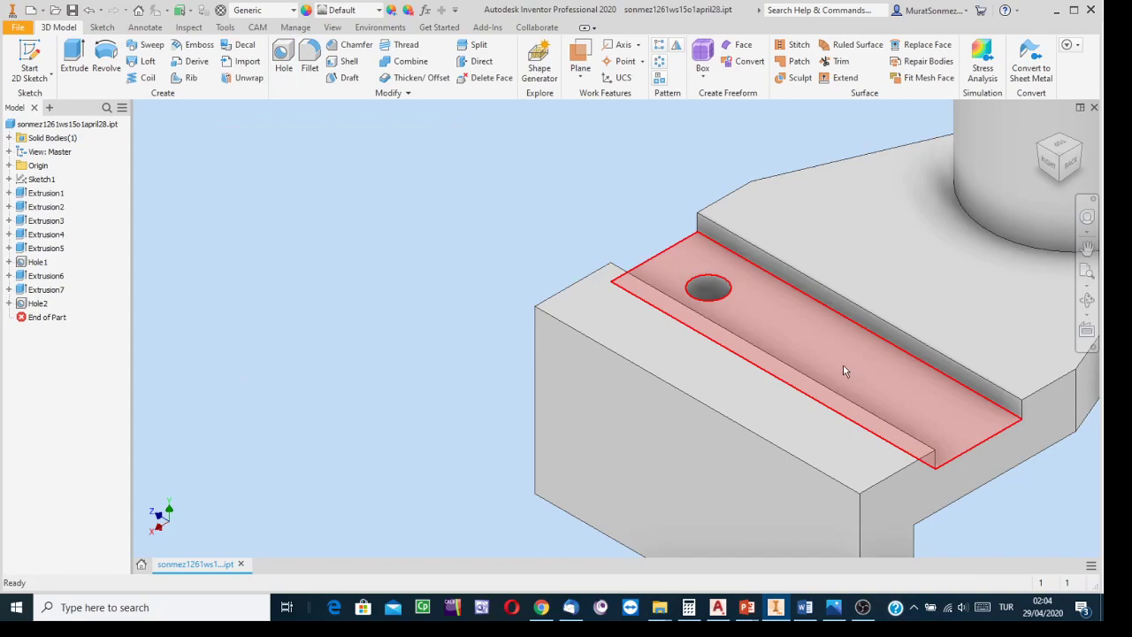
scroll(831, 366, up, 3)
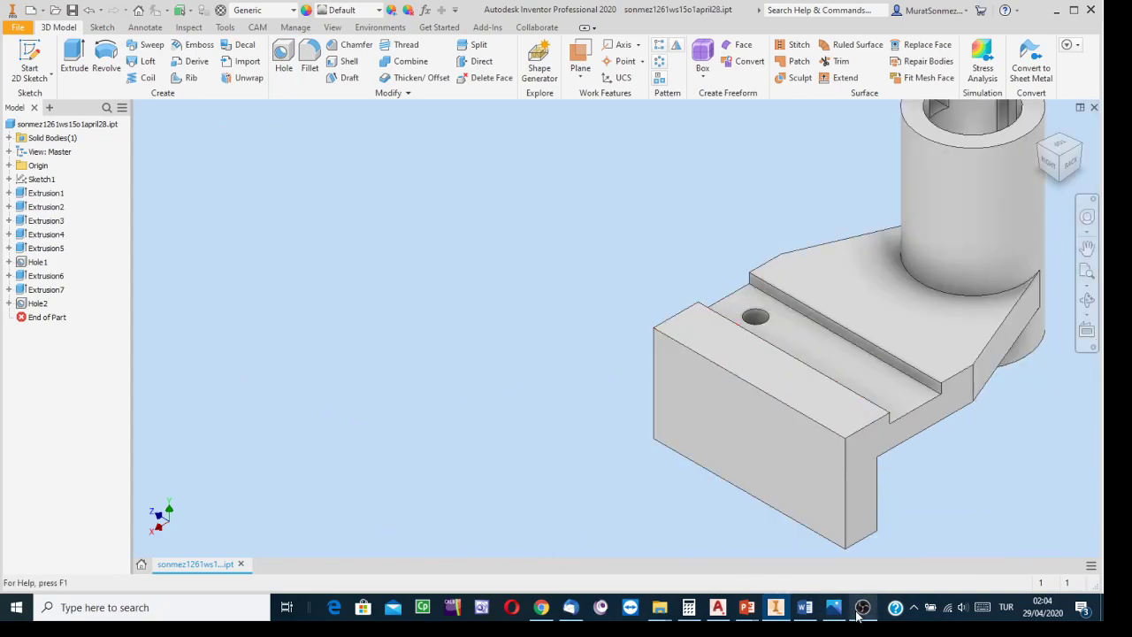
click(829, 621)
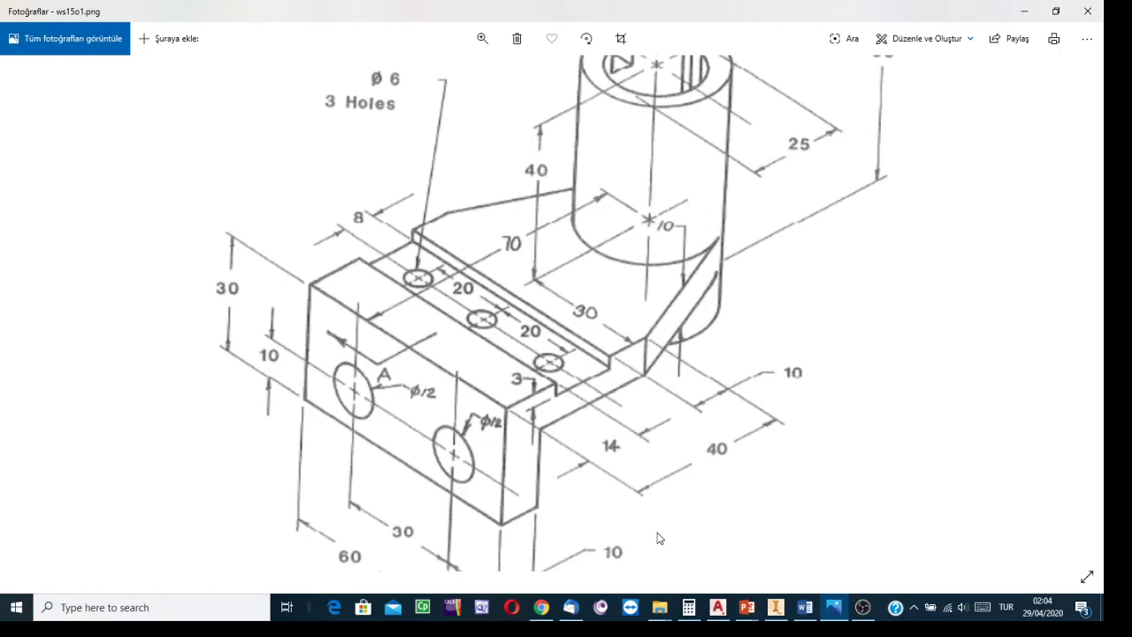
click(779, 608)
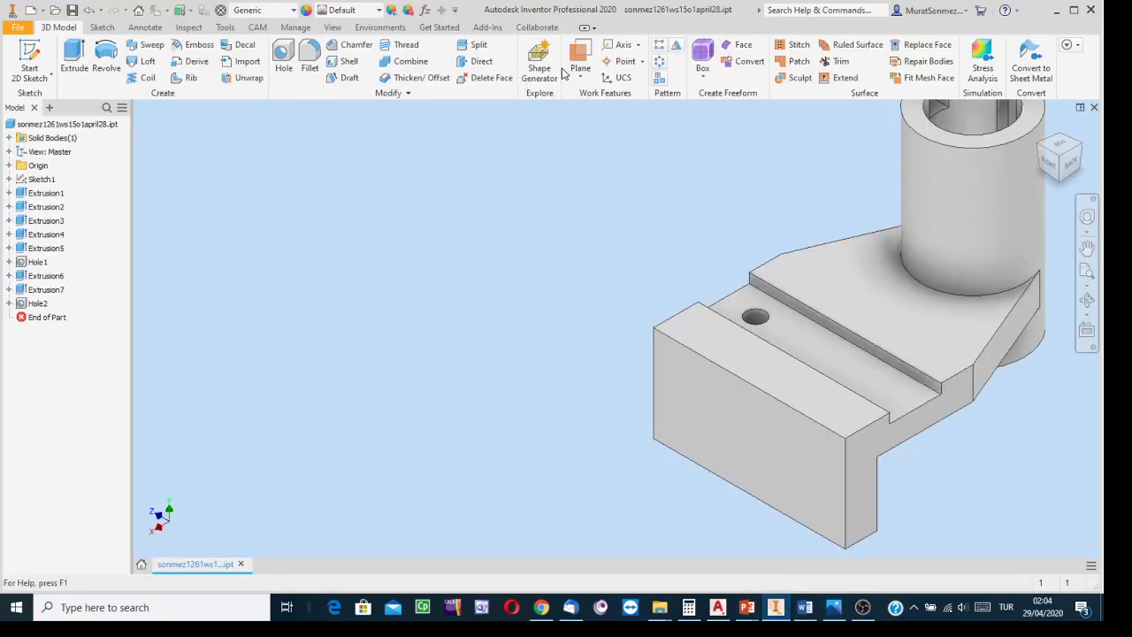
Start a rectangular pattern of Hole2 and begin picking its direction near the slot edge.
click(659, 49)
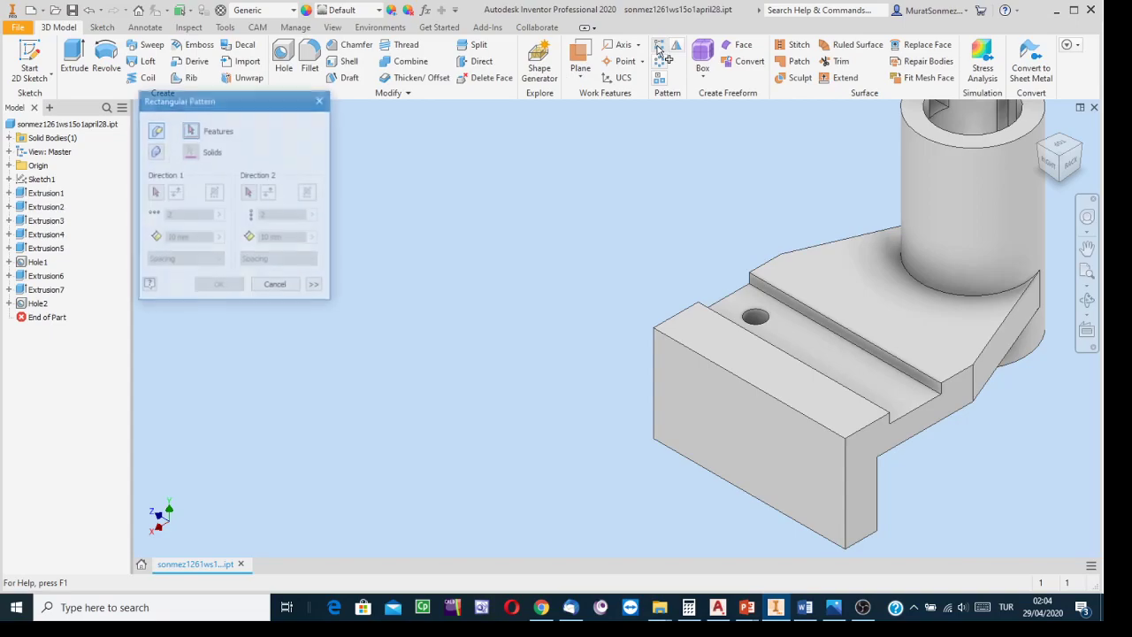
drag(265, 106, 419, 115)
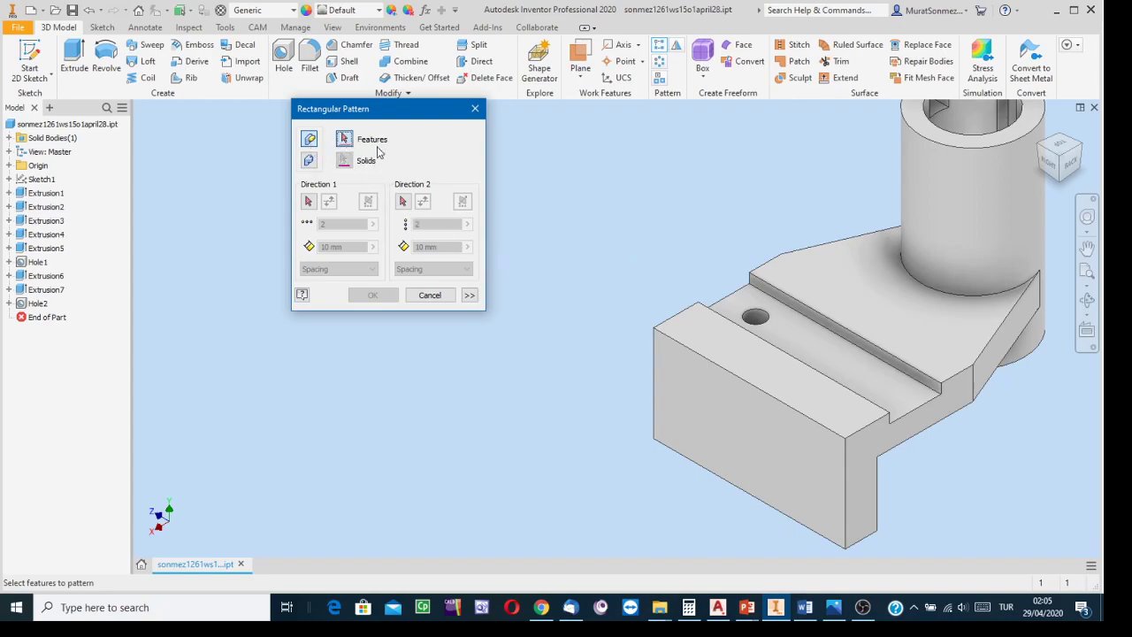
click(759, 340)
scroll(769, 336, up, 3)
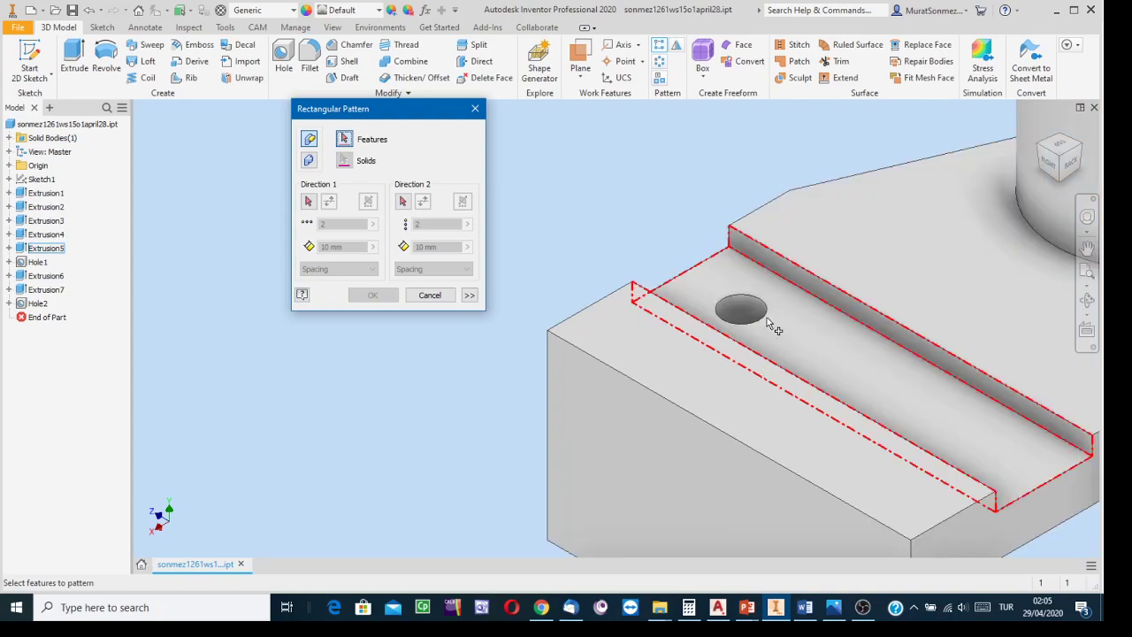
click(753, 301)
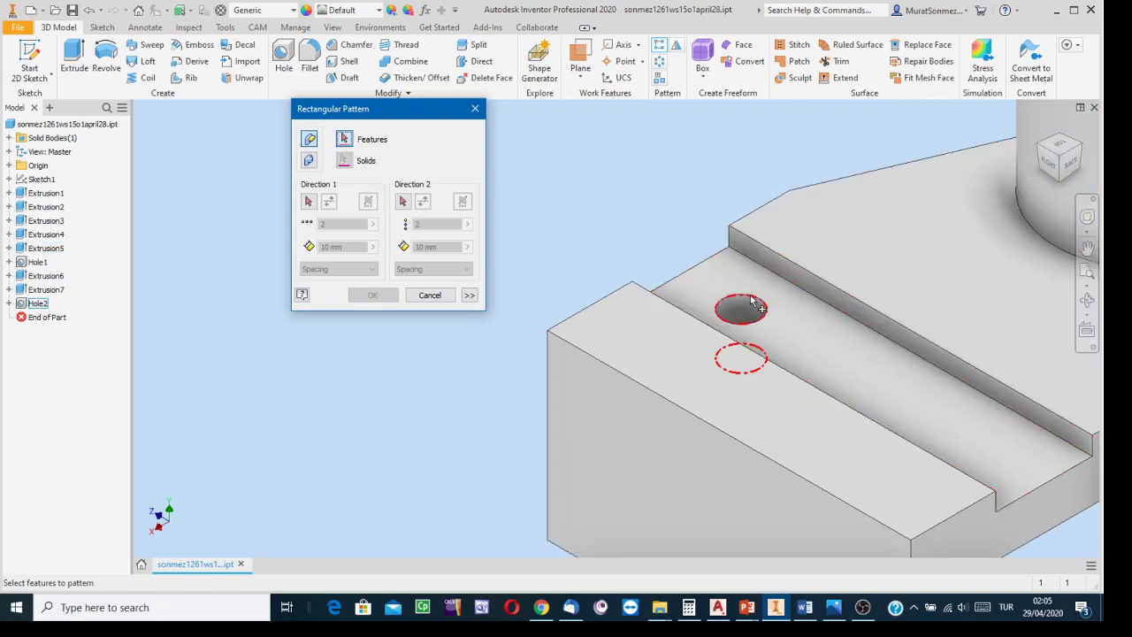
click(752, 302)
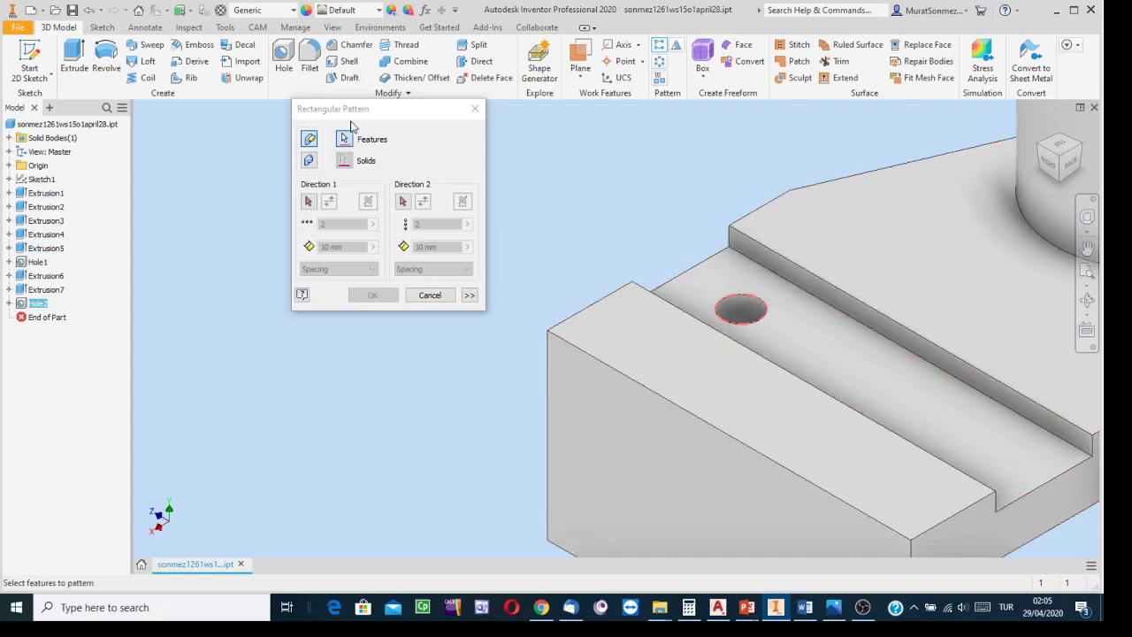
click(308, 202)
middle_drag(560, 194, 475, 154)
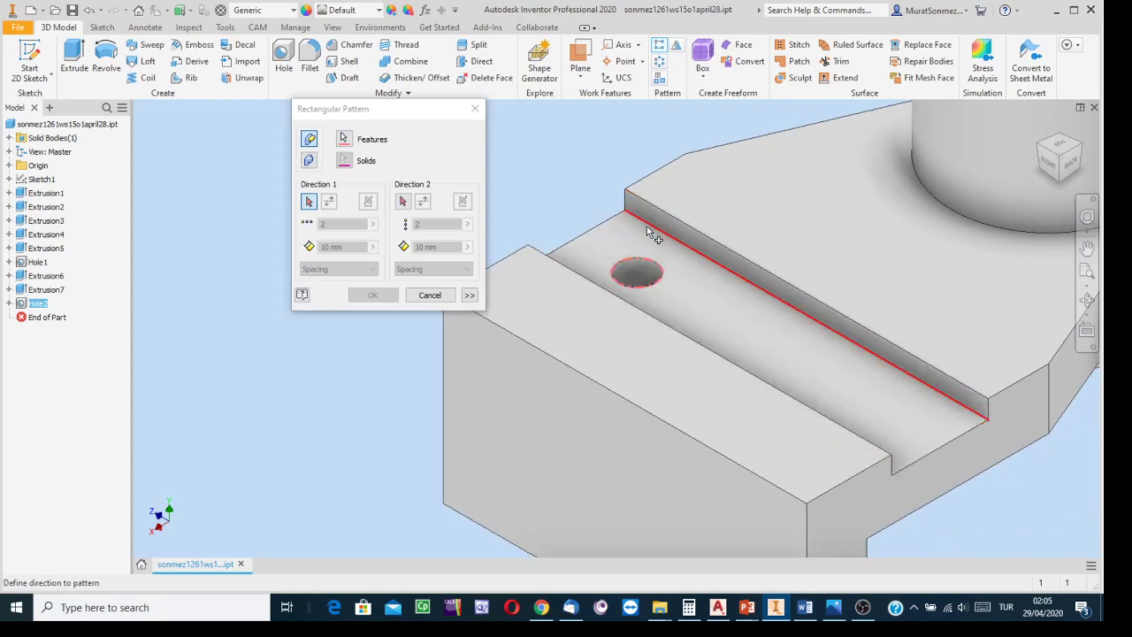
mouse_move(670, 252)
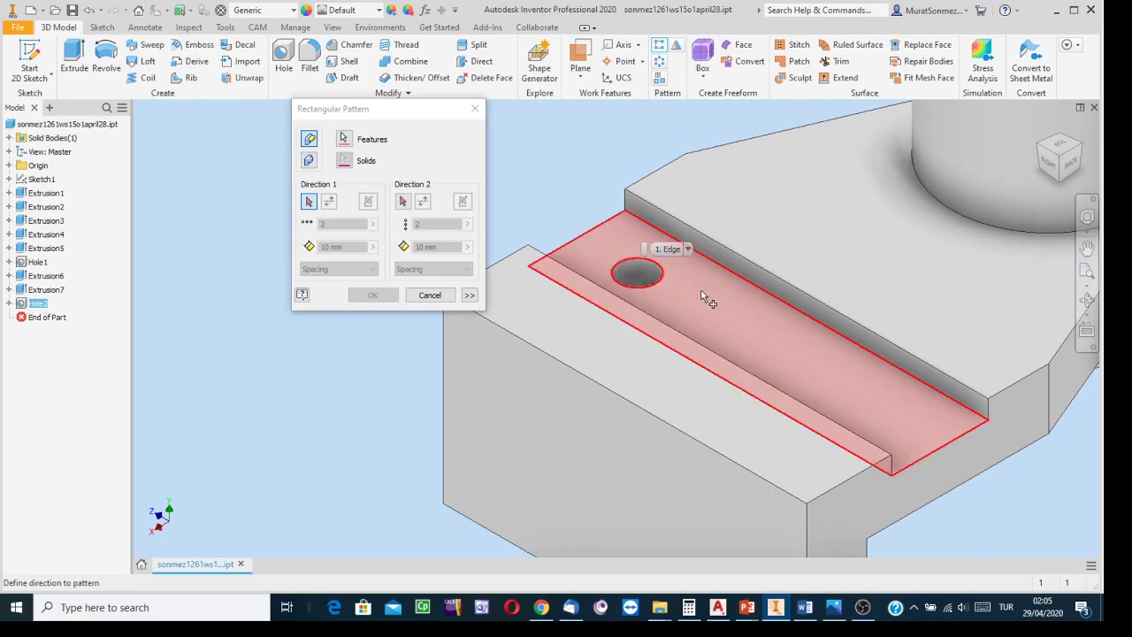
Use the slot edge as Direction 1, flipped to run across the ledge.
click(677, 245)
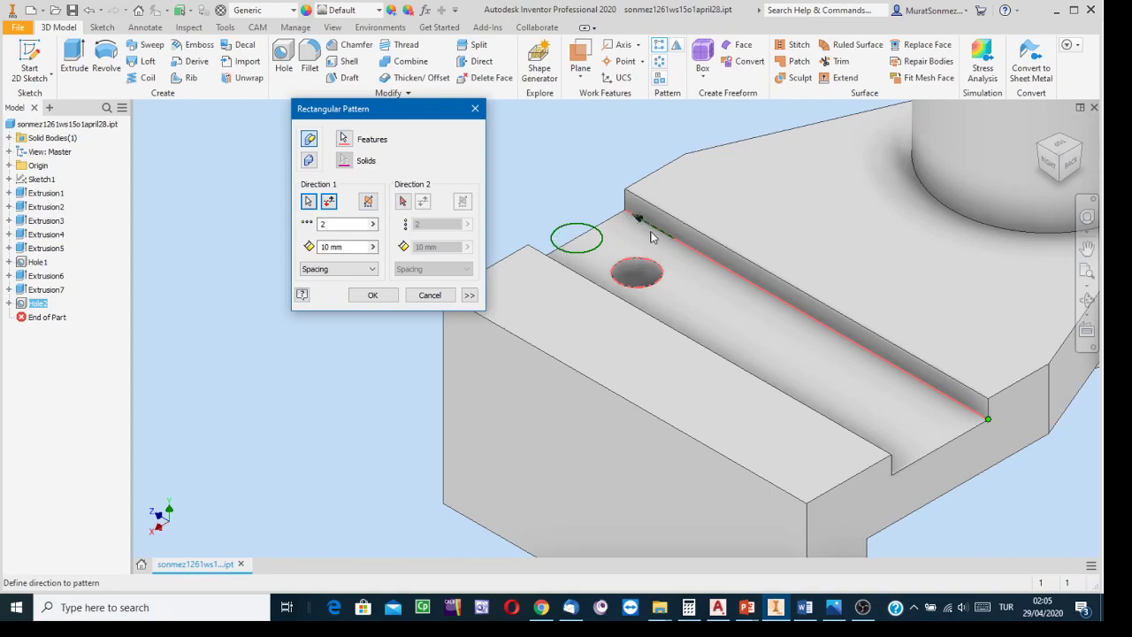
scroll(647, 226, up, 5)
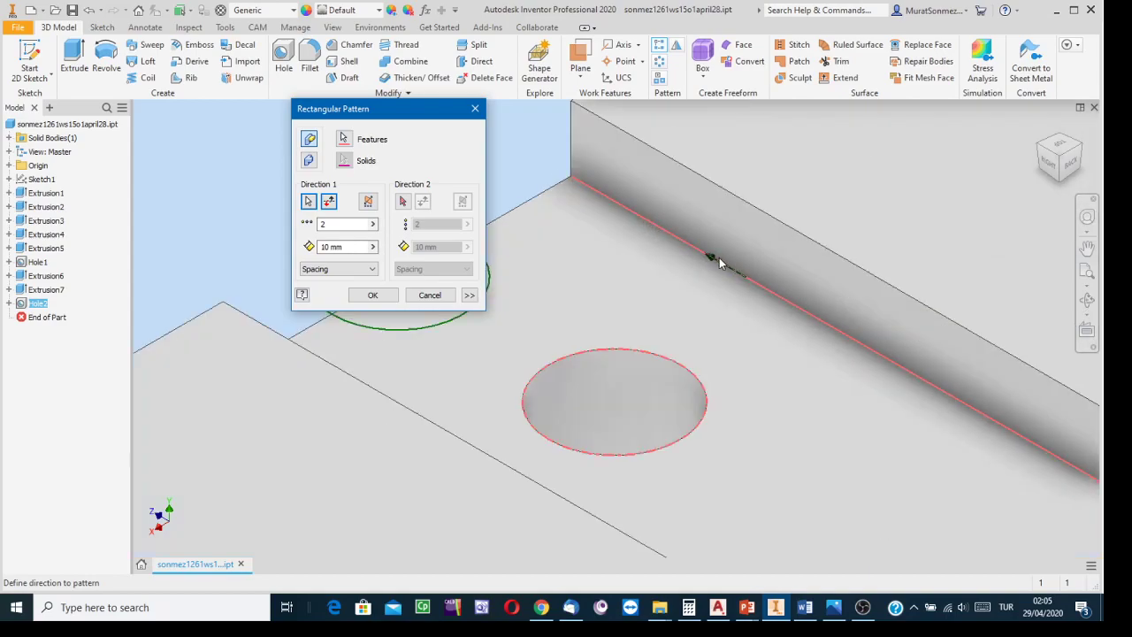
scroll(704, 257, down, 5)
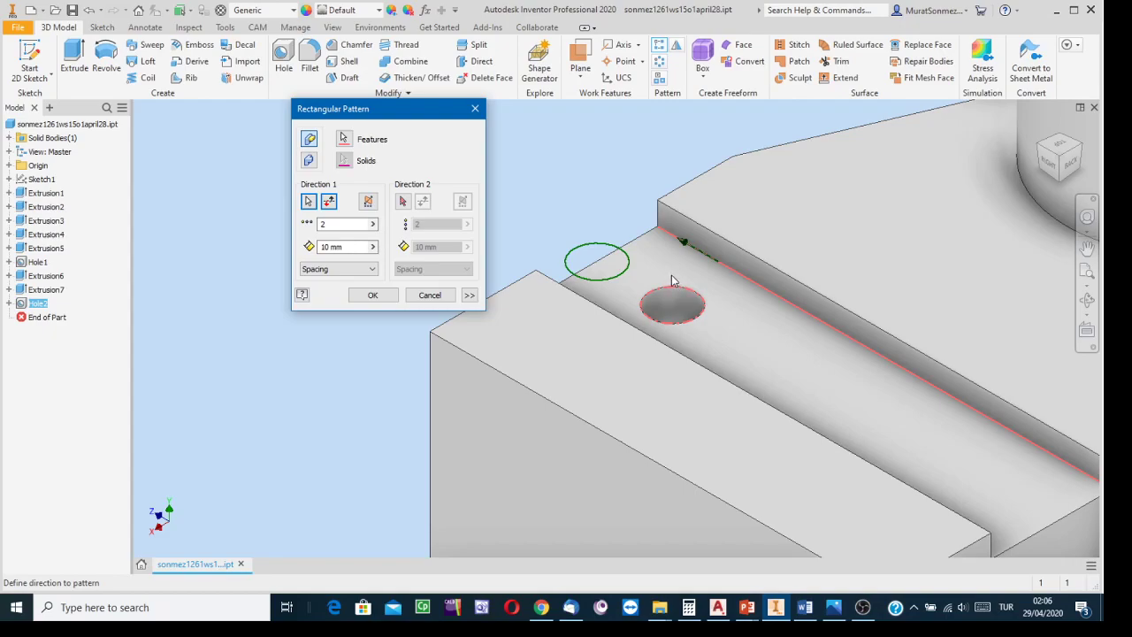
scroll(672, 281, down, 3)
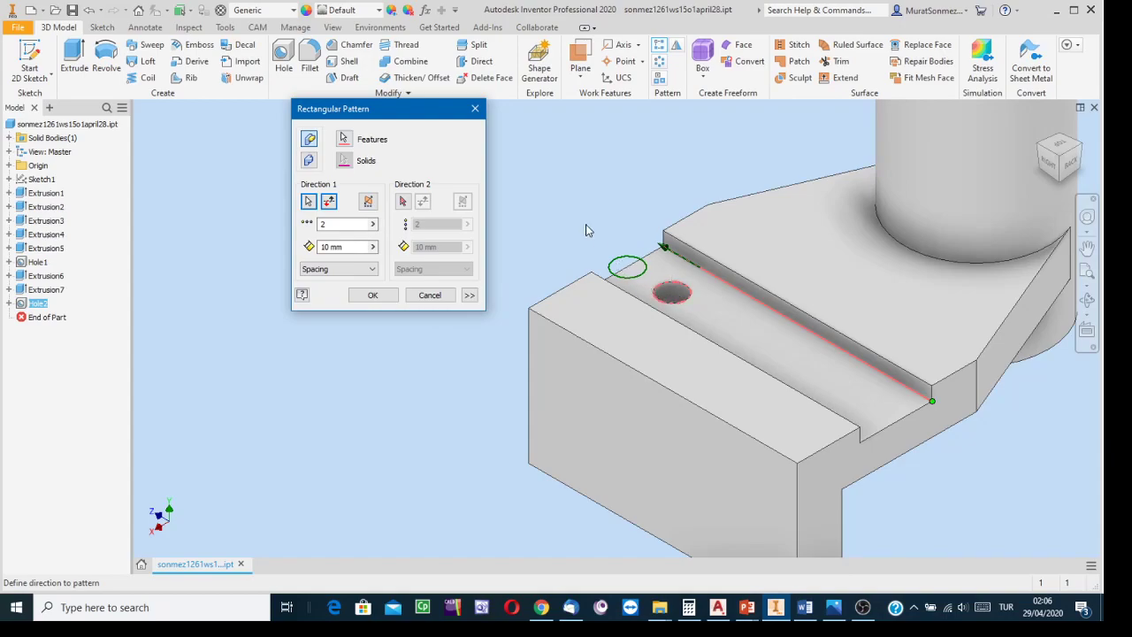
click(328, 204)
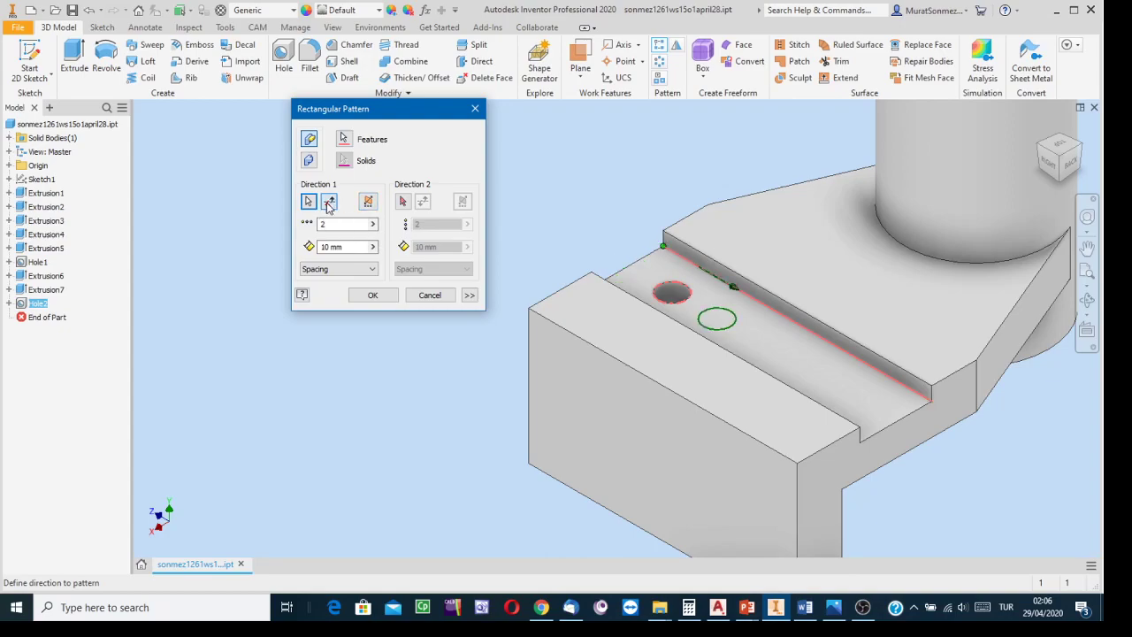
Set the pattern to 3 holes at 20 mm spacing and finish it.
scroll(751, 311, up, 2)
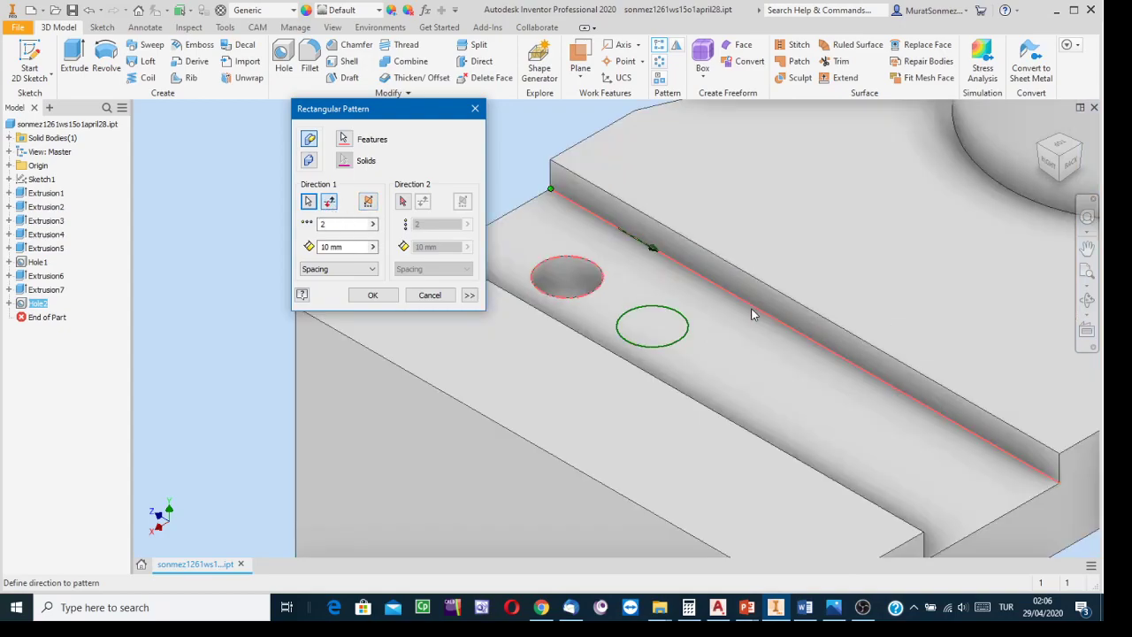
scroll(751, 314, down, 2)
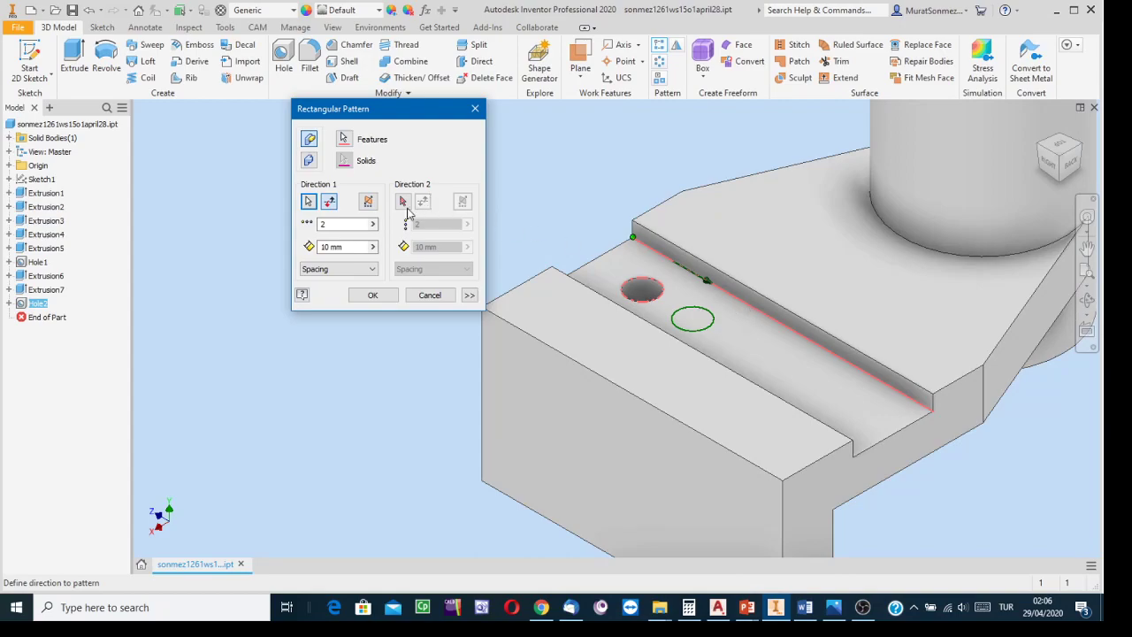
click(345, 226)
drag(344, 225, 294, 229)
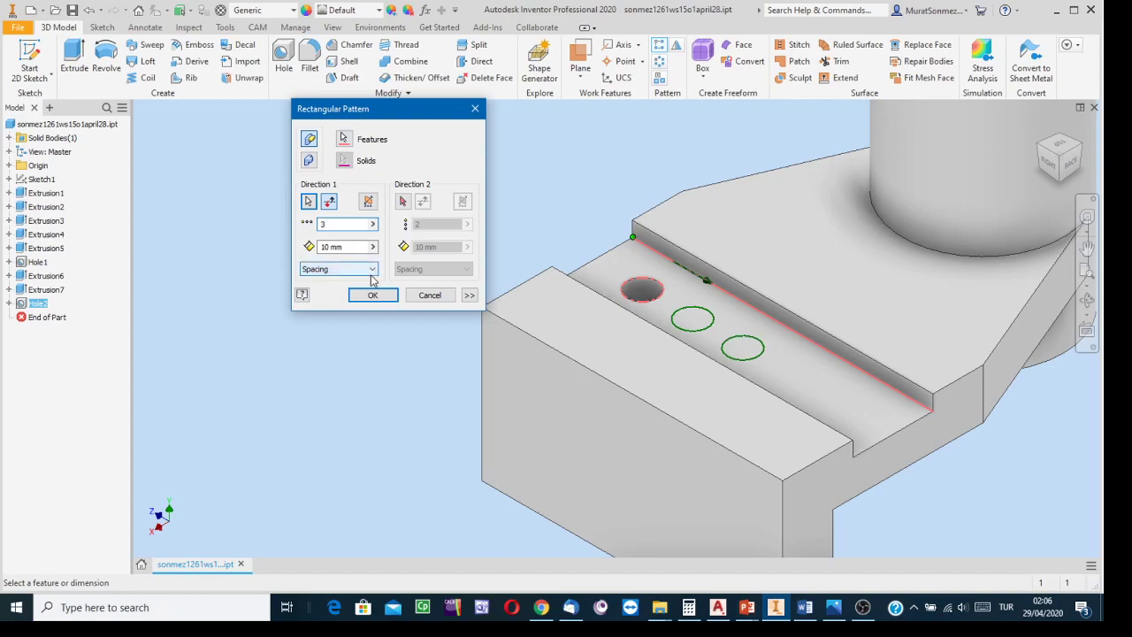
drag(353, 247, 275, 250)
text(20)
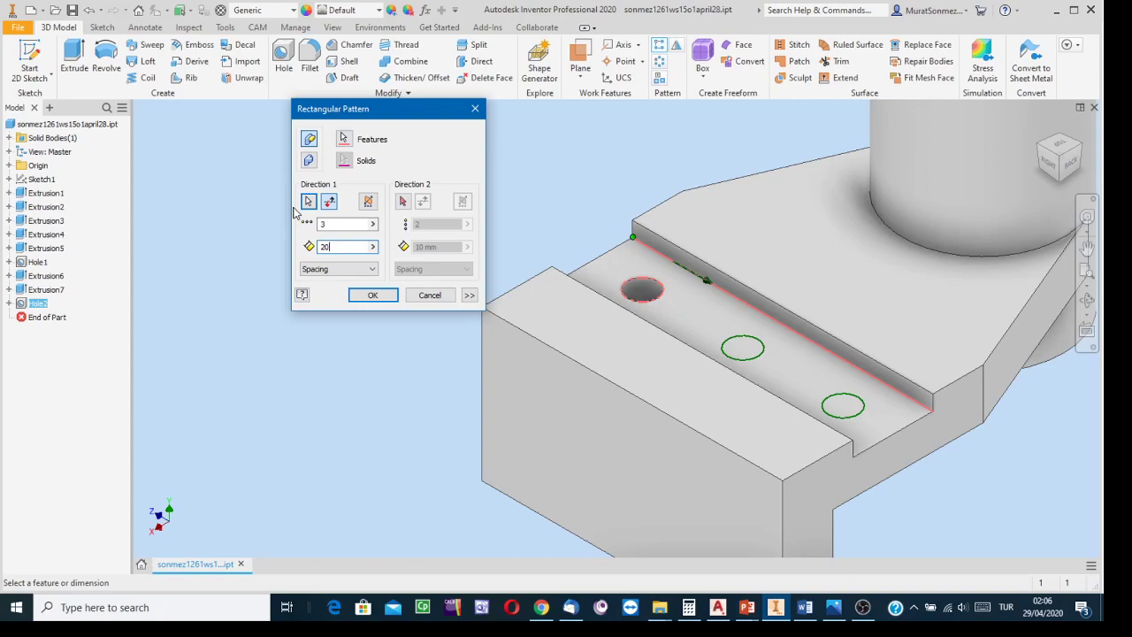
click(355, 294)
scroll(421, 286, down, 3)
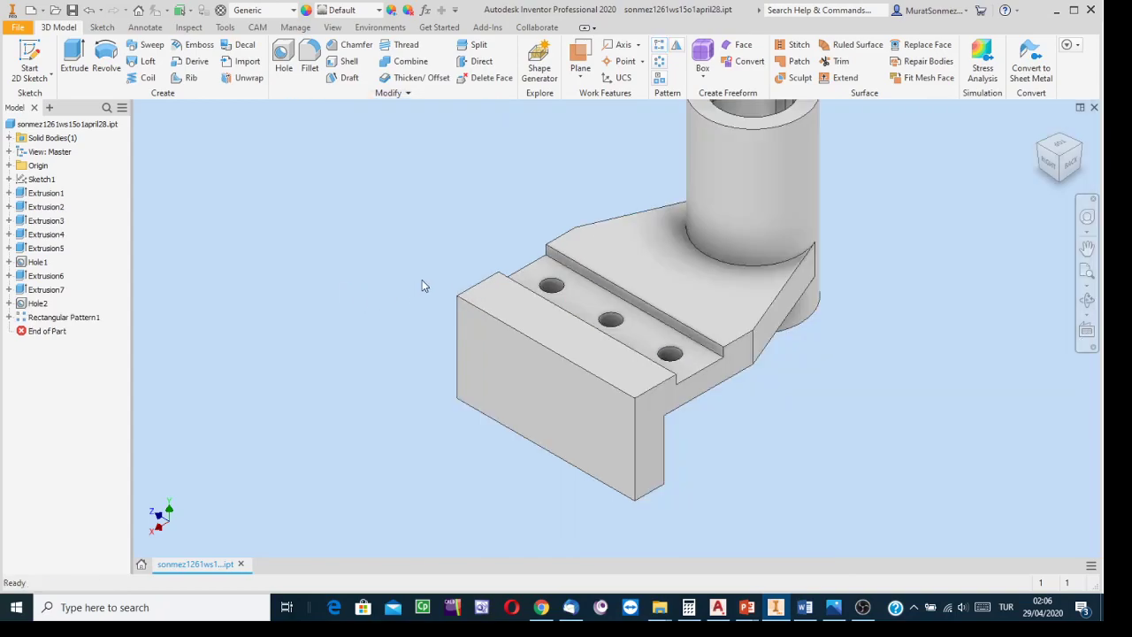
Free-orbit the part to inspect the new holes, then bring up the ws15o1.png drawing.
click(1087, 300)
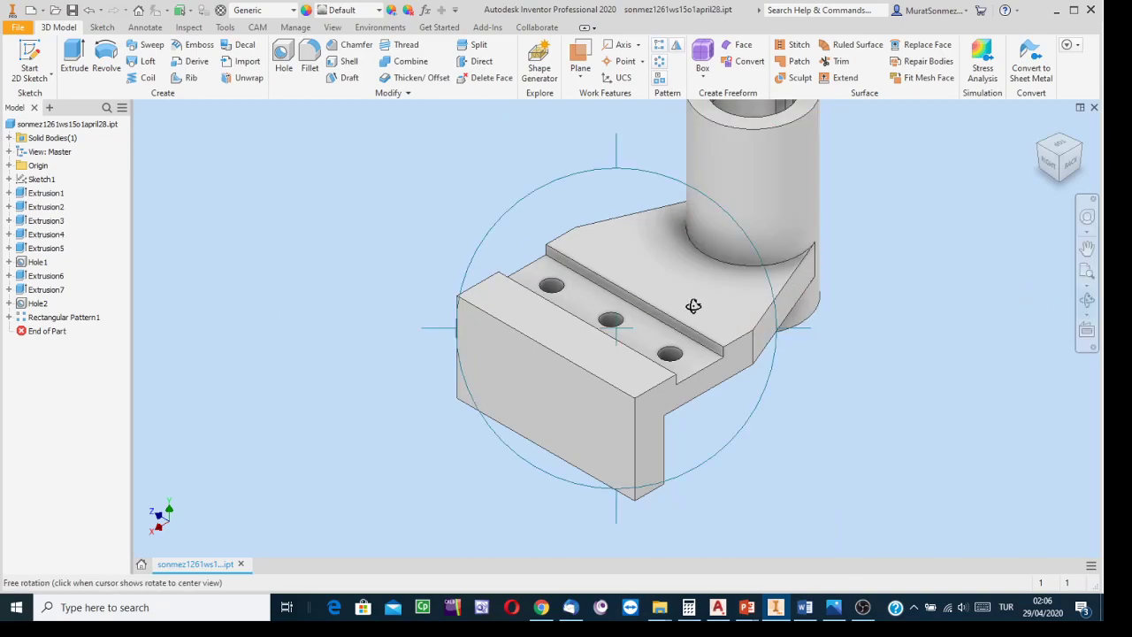
drag(643, 290, 627, 256)
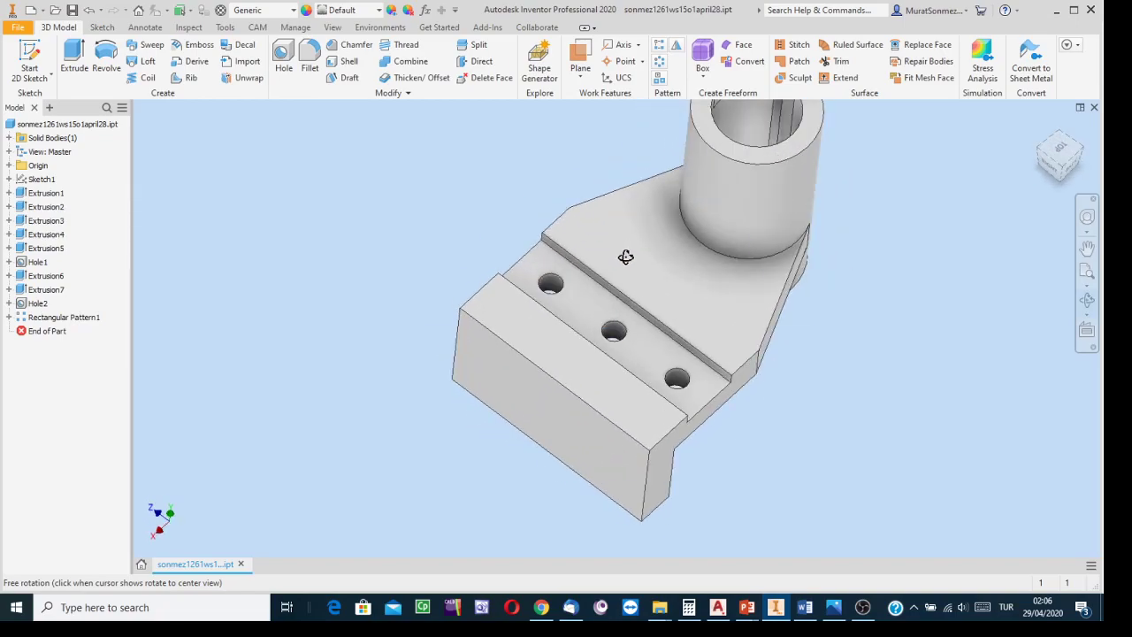
key(Escape)
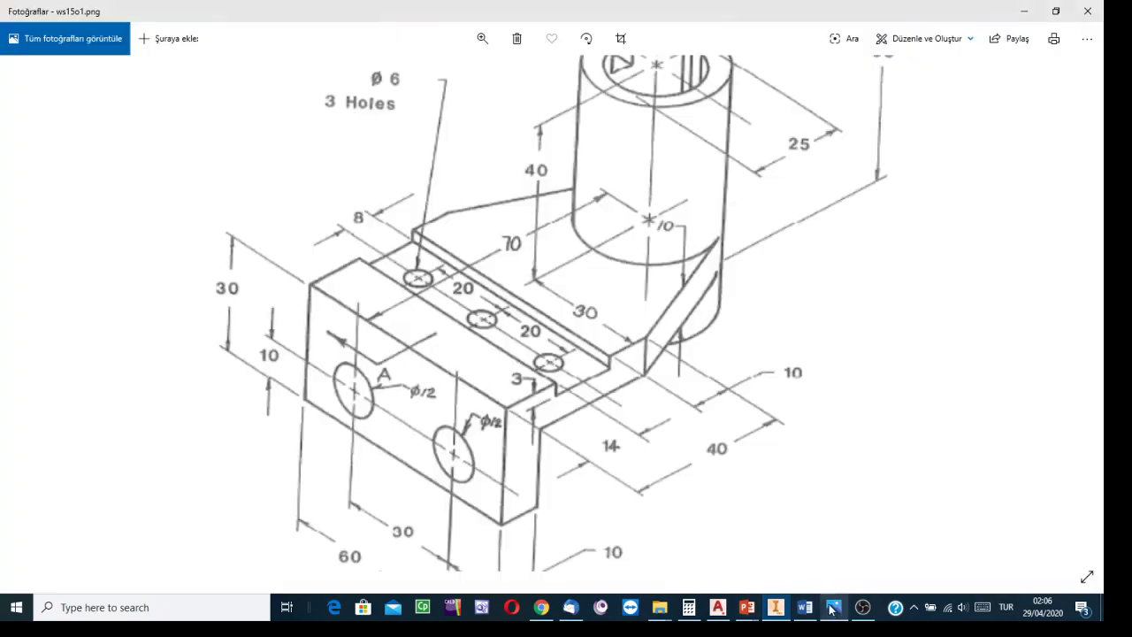
click(833, 606)
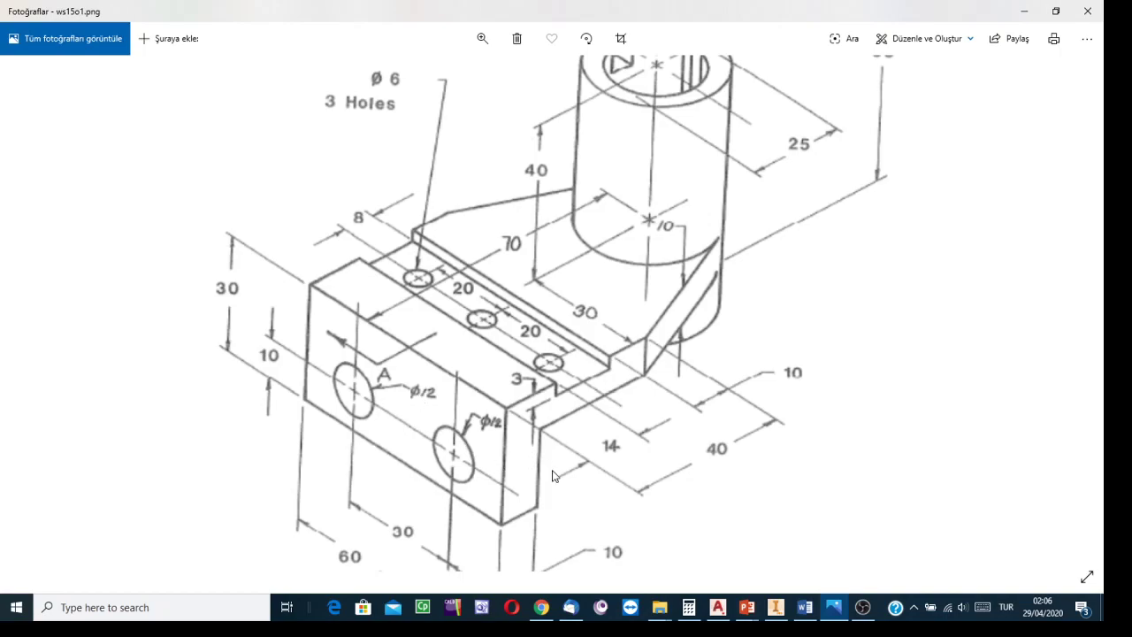
Zoom the drawing out slightly, then bring the worksheet PDF forward in Chrome.
click(482, 39)
drag(449, 78, 430, 78)
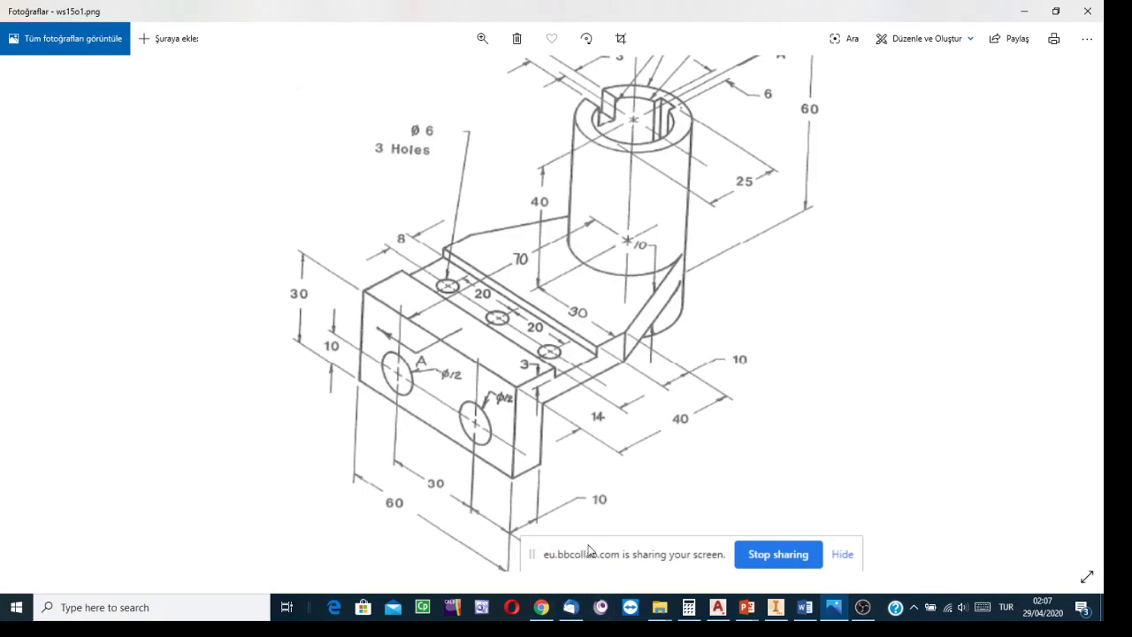
mouse_move(570, 609)
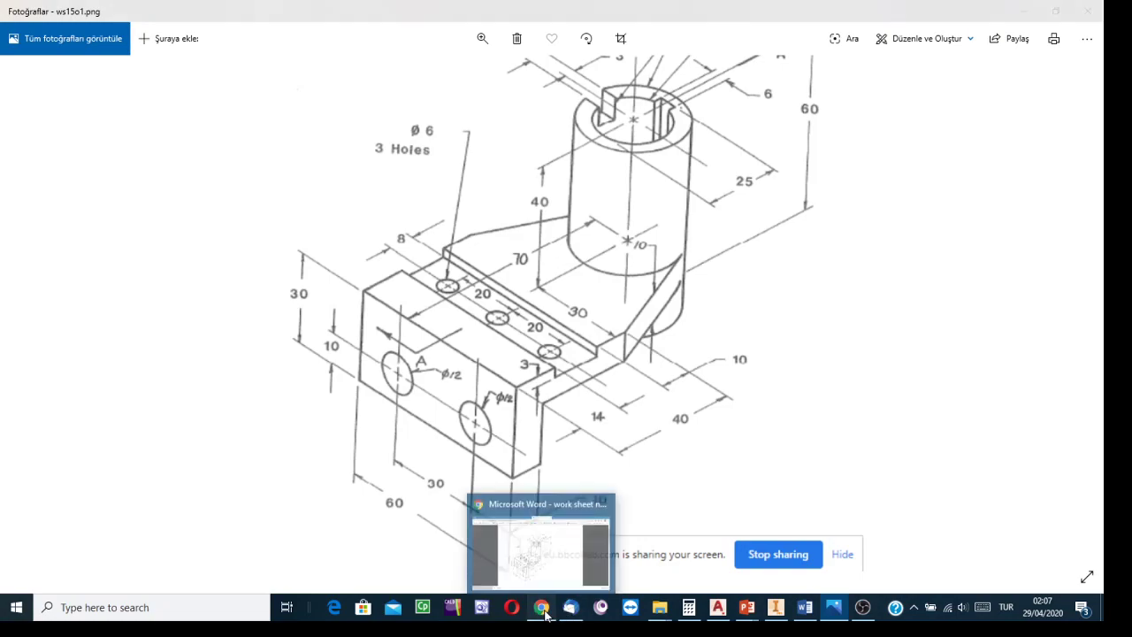
click(518, 538)
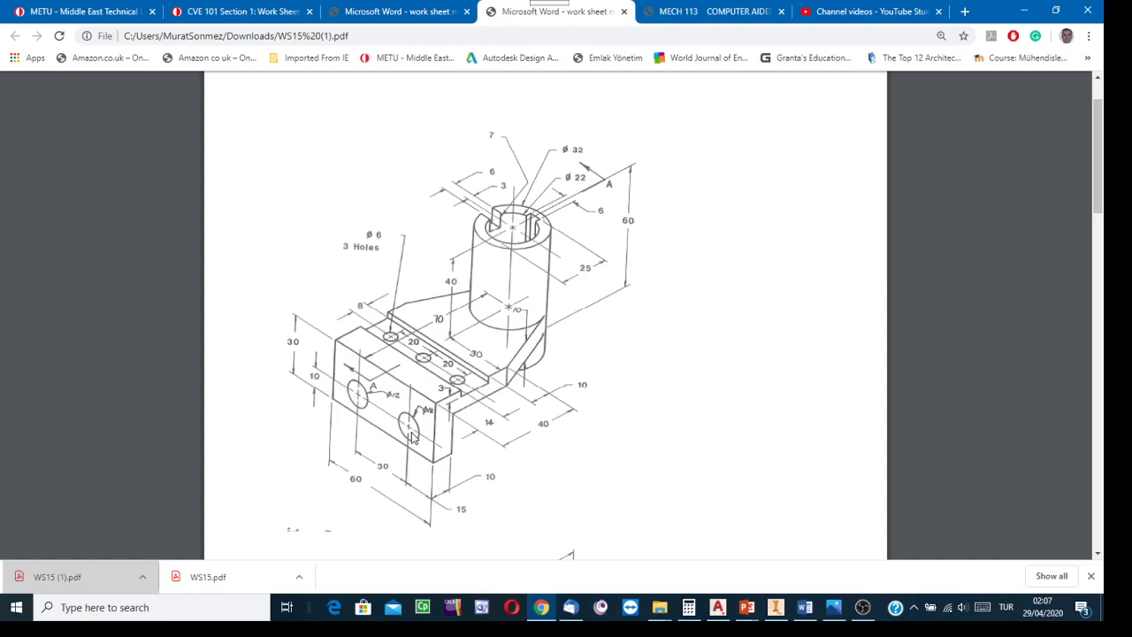
Switch from the worksheet PDF back to the Inventor part.
click(775, 606)
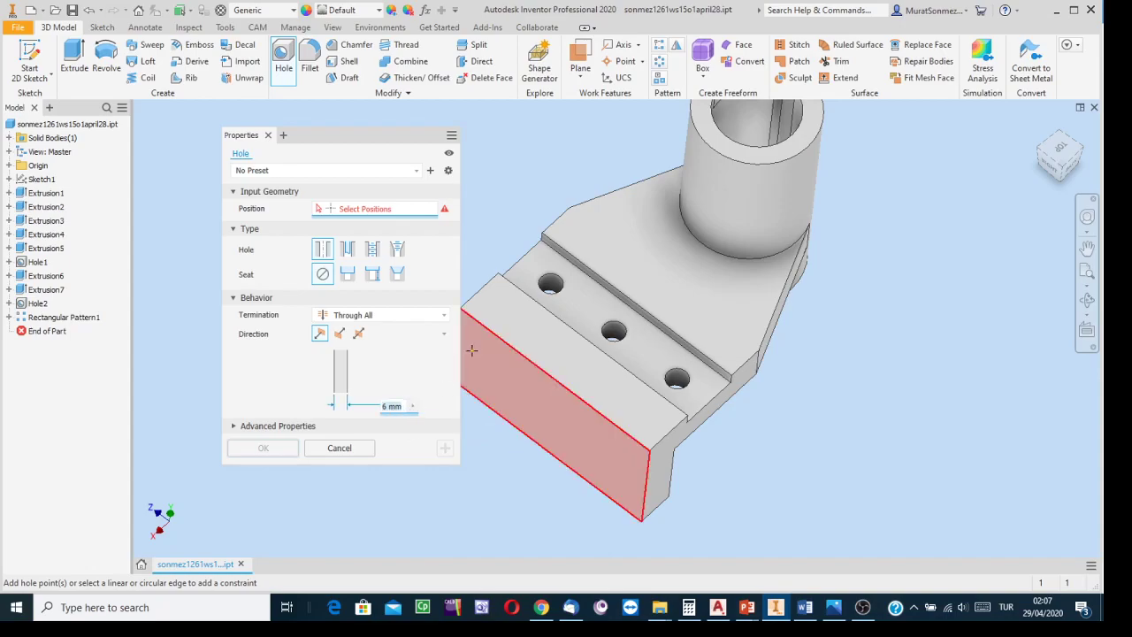
Set the hole diameter to 12 mm and place it on the front block's face.
text(12)
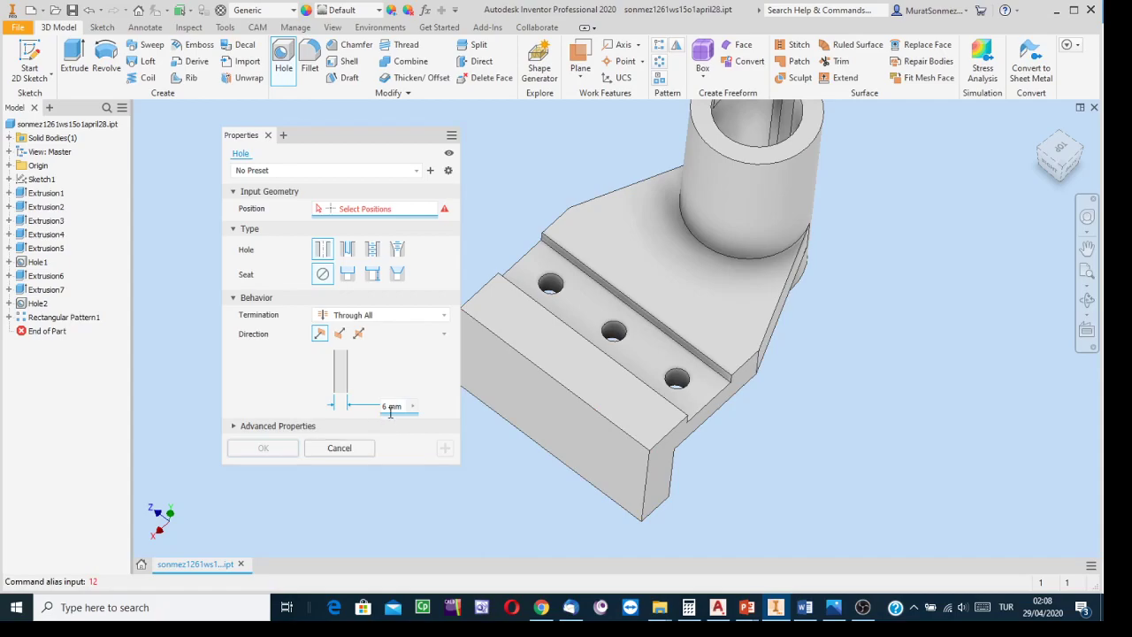
text(12)
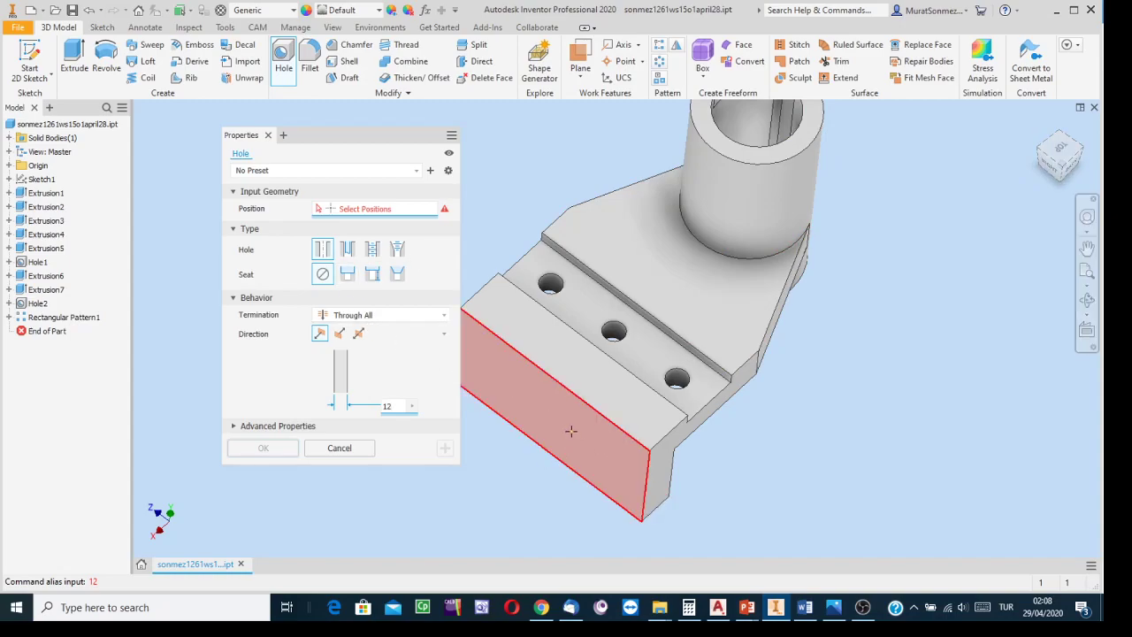
click(571, 431)
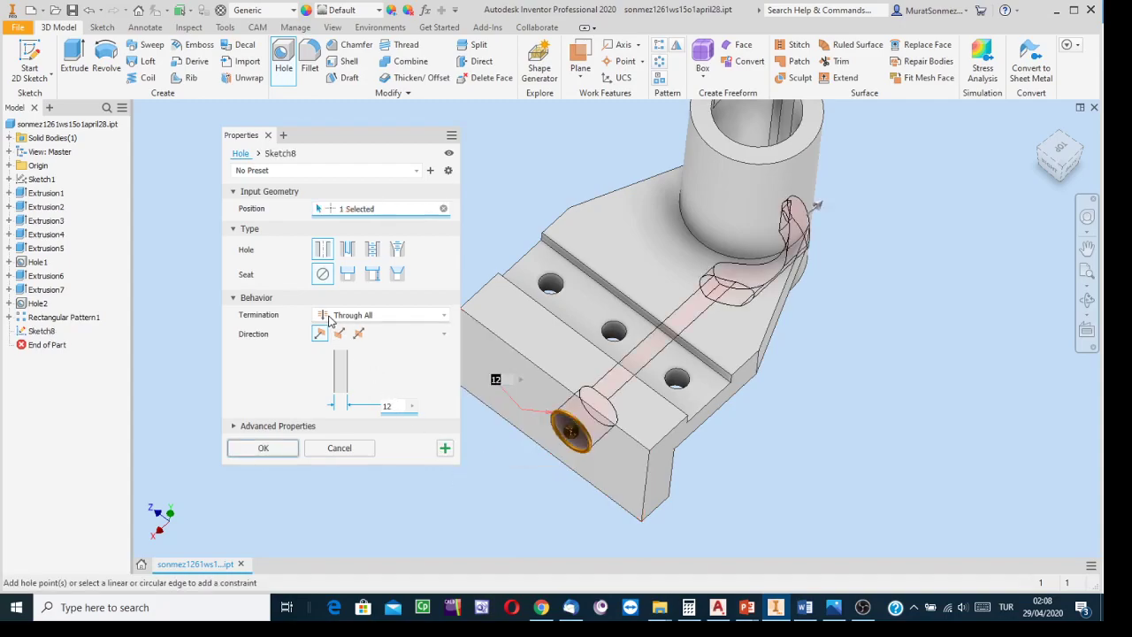
click(1086, 298)
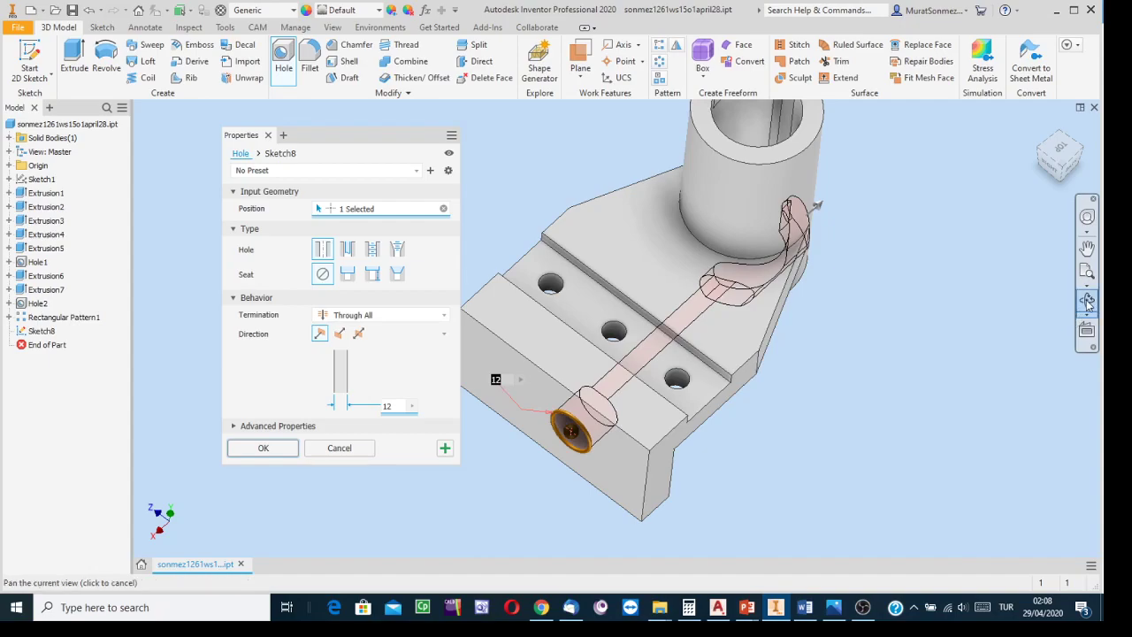
drag(725, 356, 616, 285)
key(Escape)
key(Escape)
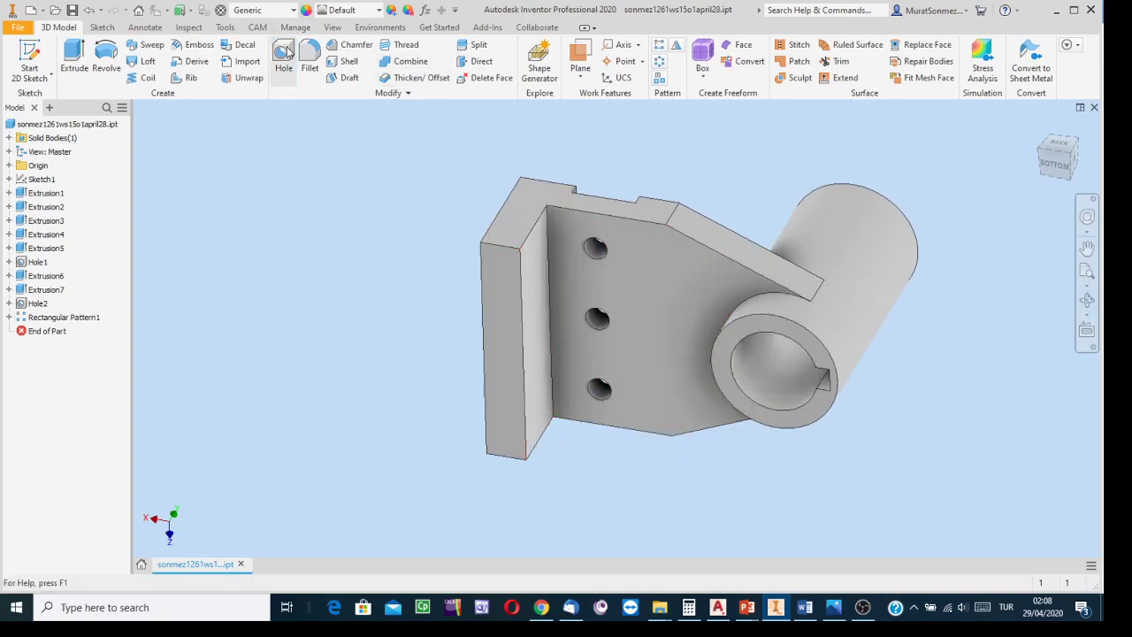
click(1040, 157)
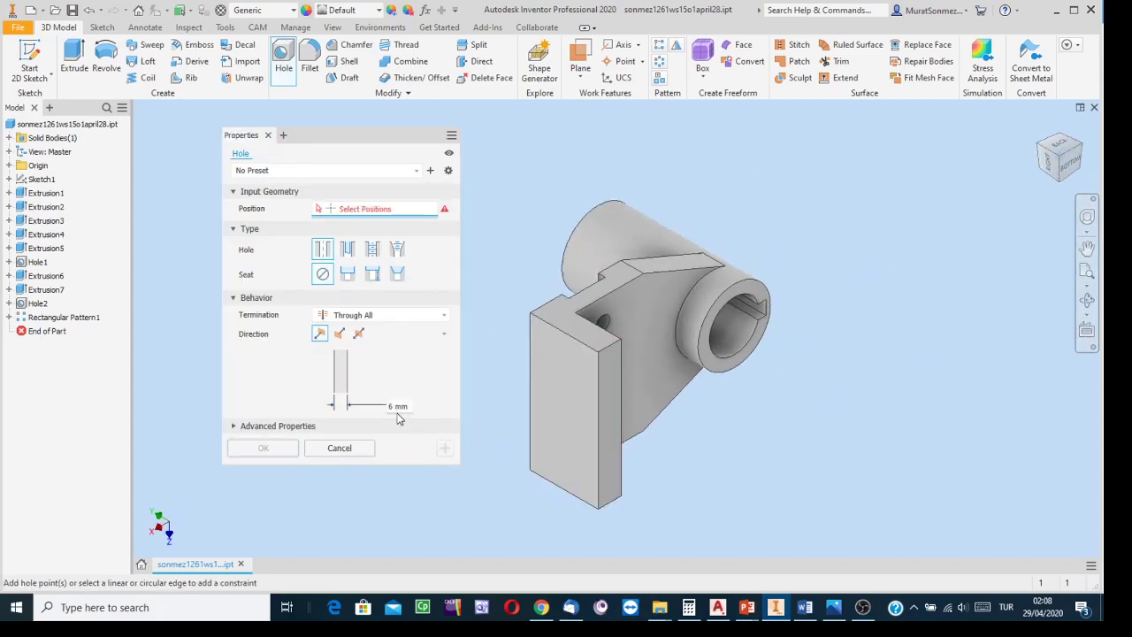
text(12)
key(BackSpace)
click(556, 389)
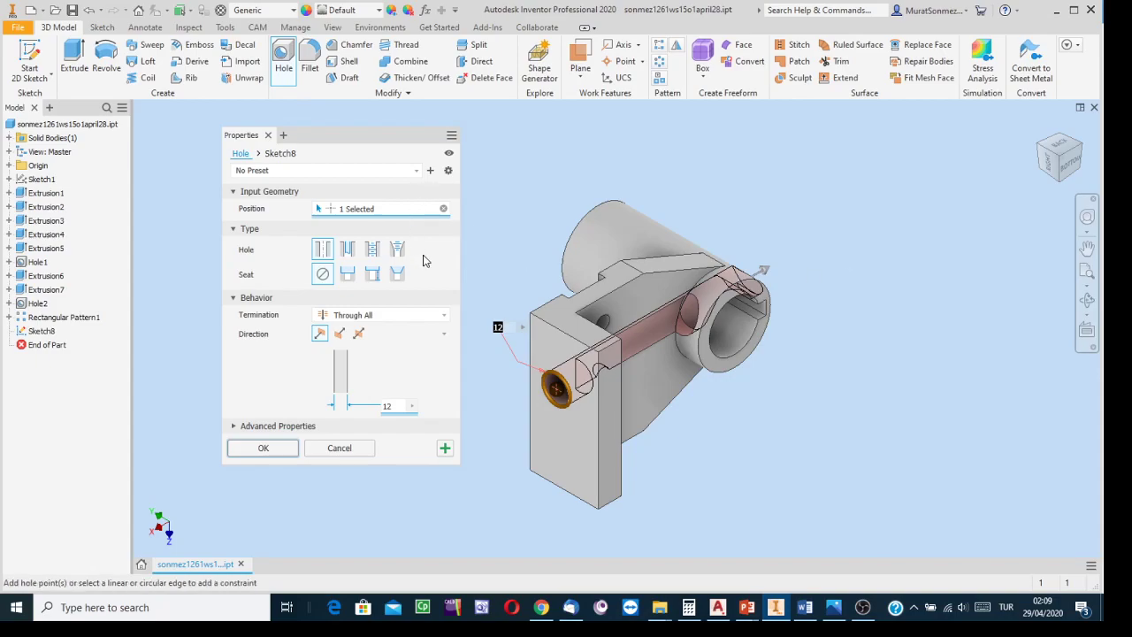
Set the hole termination to To, stopping at the chosen end face.
click(445, 319)
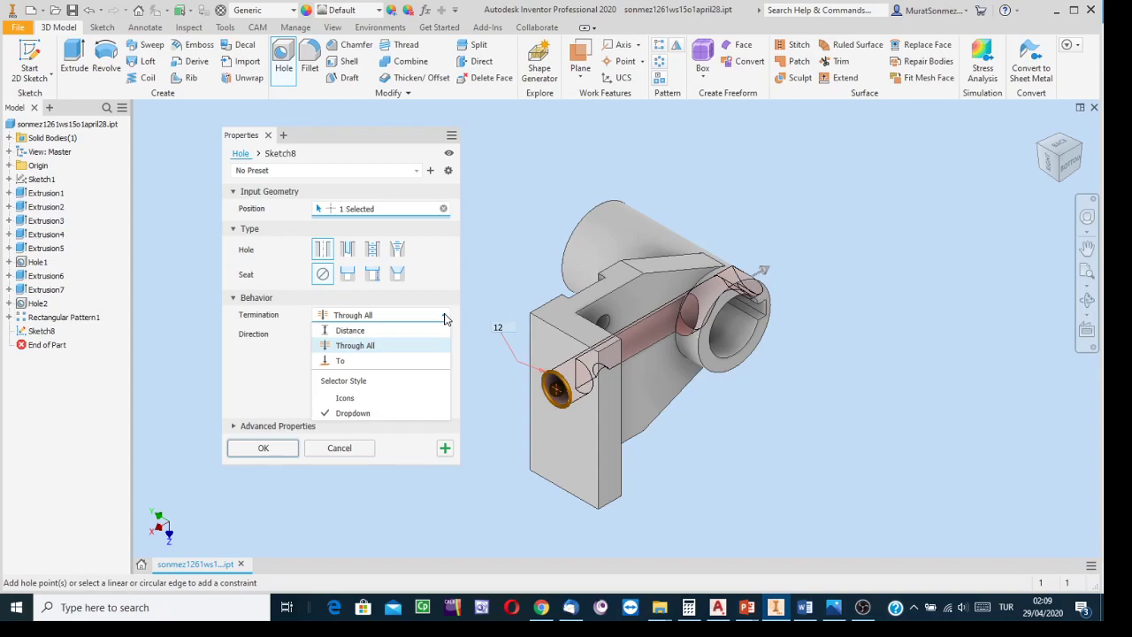
click(340, 362)
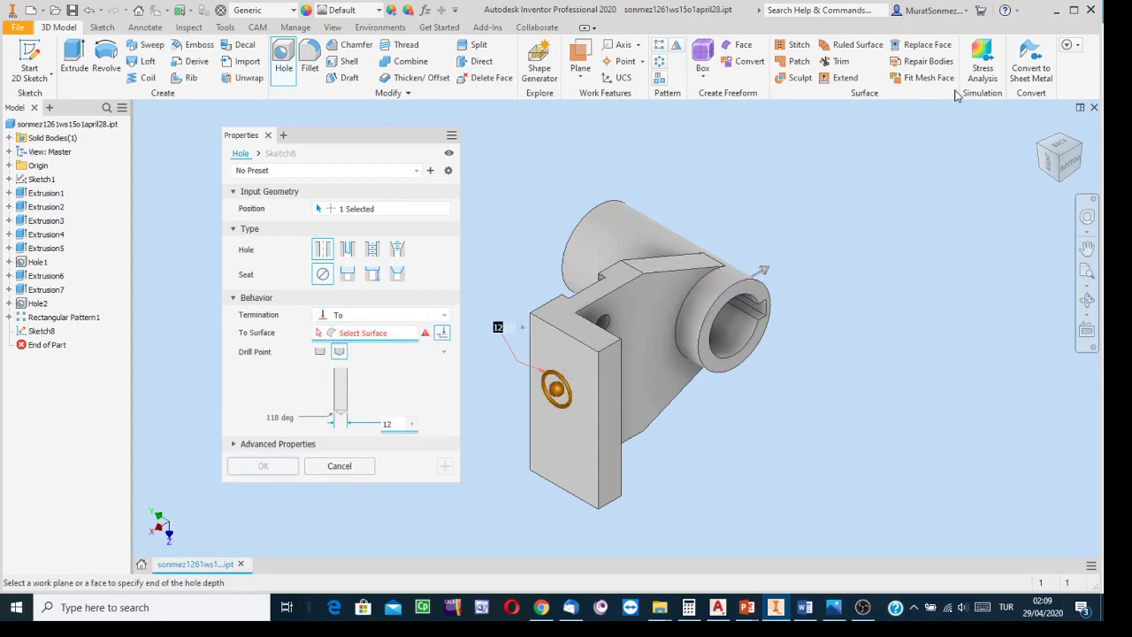
drag(1079, 163, 913, 182)
middle_drag(814, 192, 1003, 161)
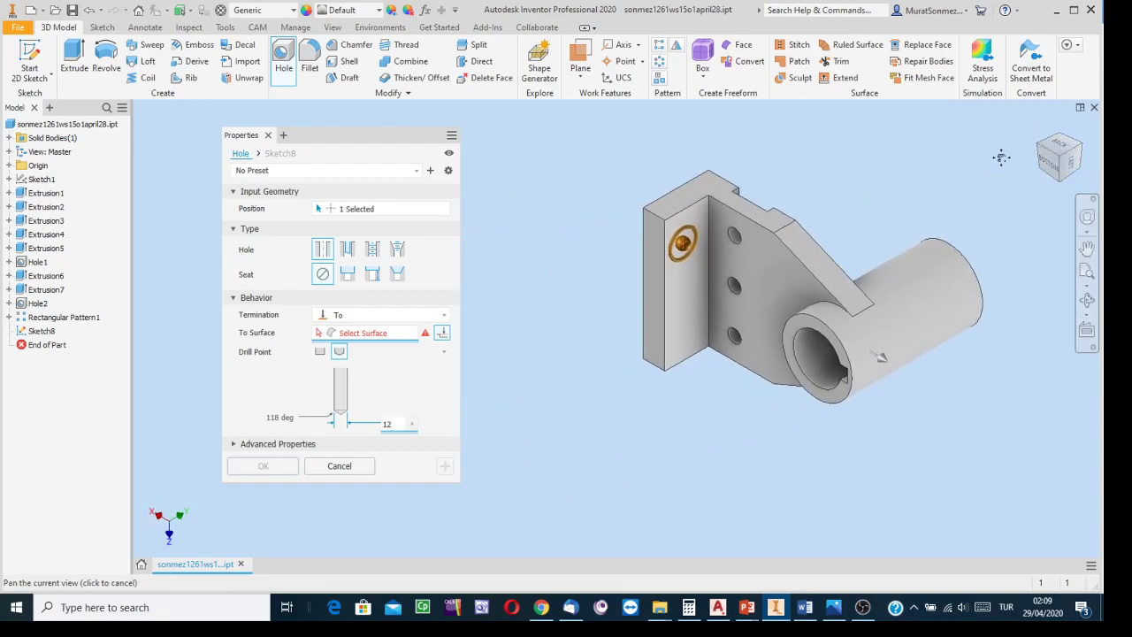
scroll(702, 283, up, 2)
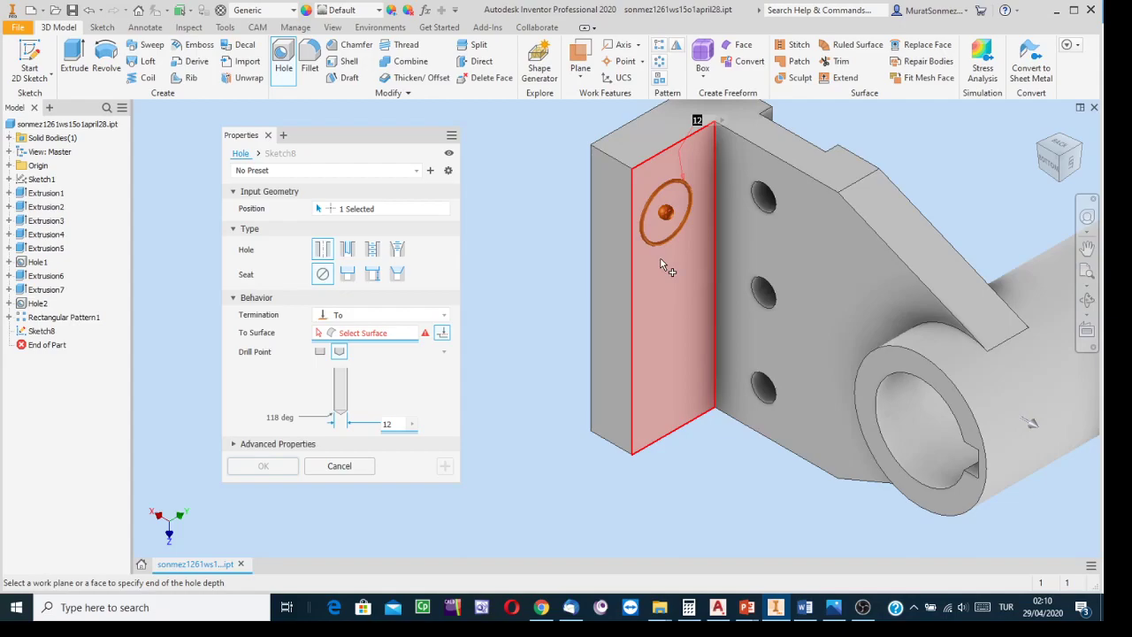
click(660, 261)
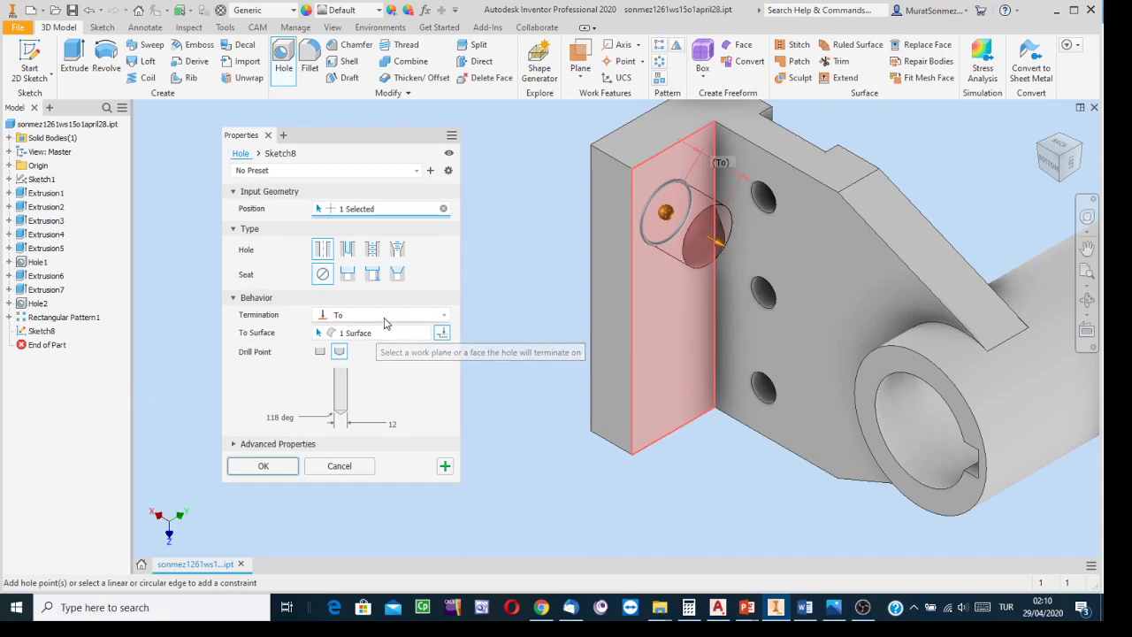
click(442, 316)
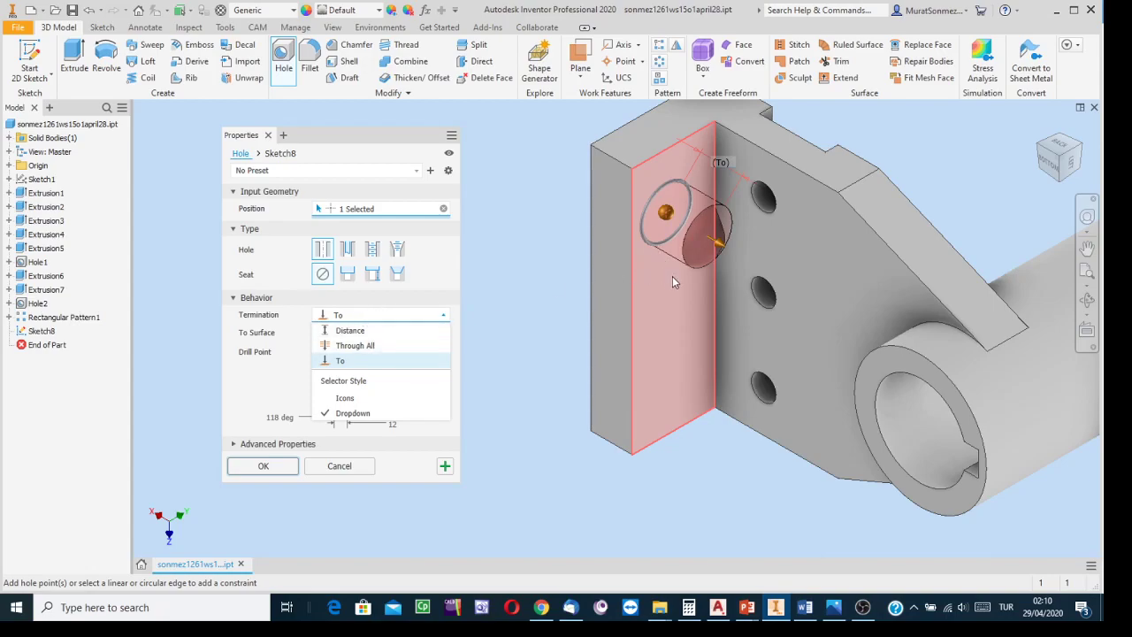
click(265, 469)
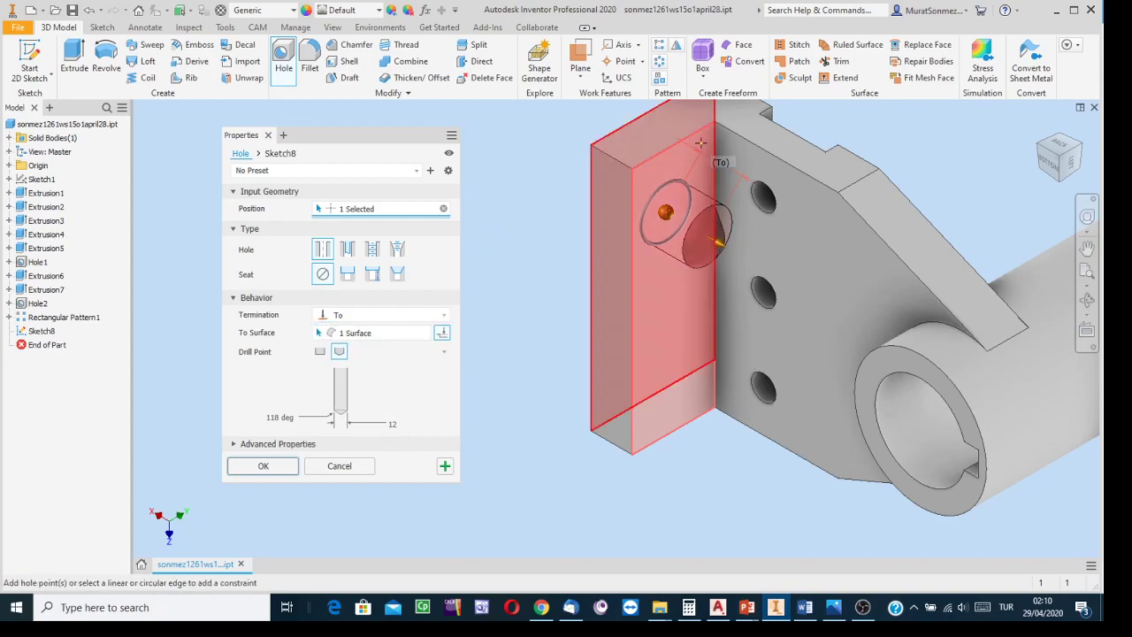
Dimension the hole from the front block's vertical edge and check the ws15o1.png drawing.
middle_drag(907, 161, 825, 216)
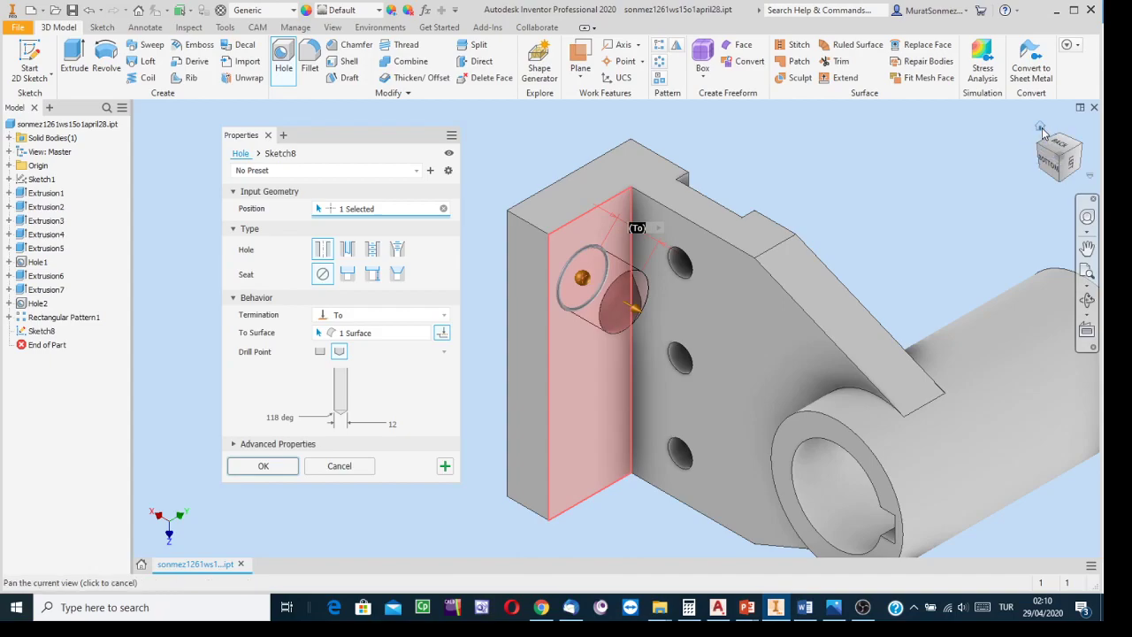
click(1043, 134)
middle_drag(873, 384, 1069, 268)
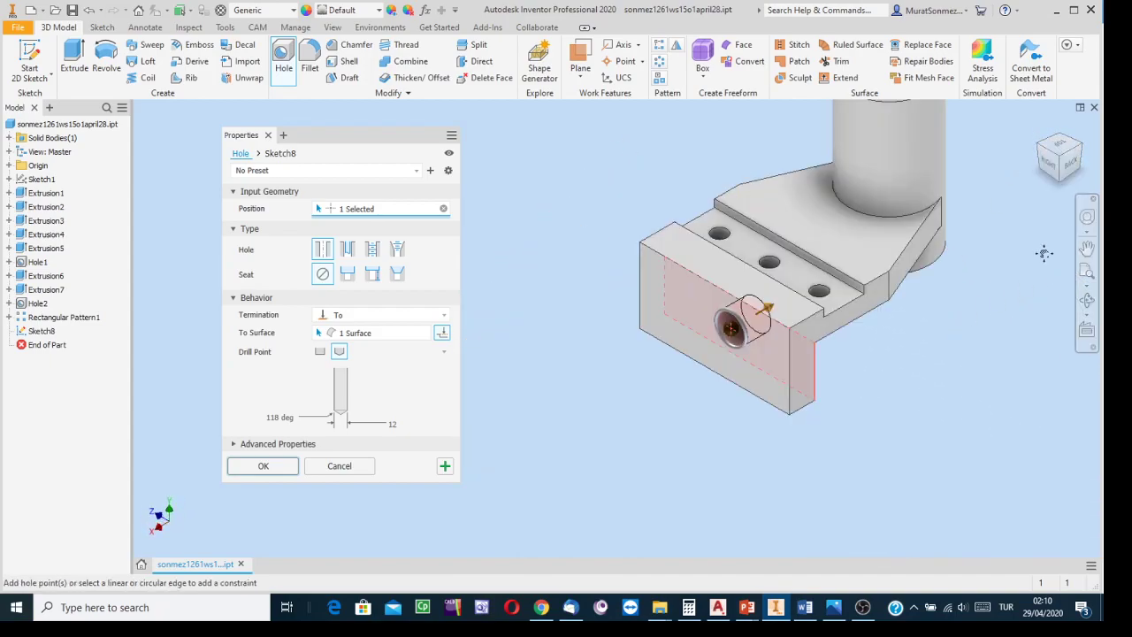
click(791, 385)
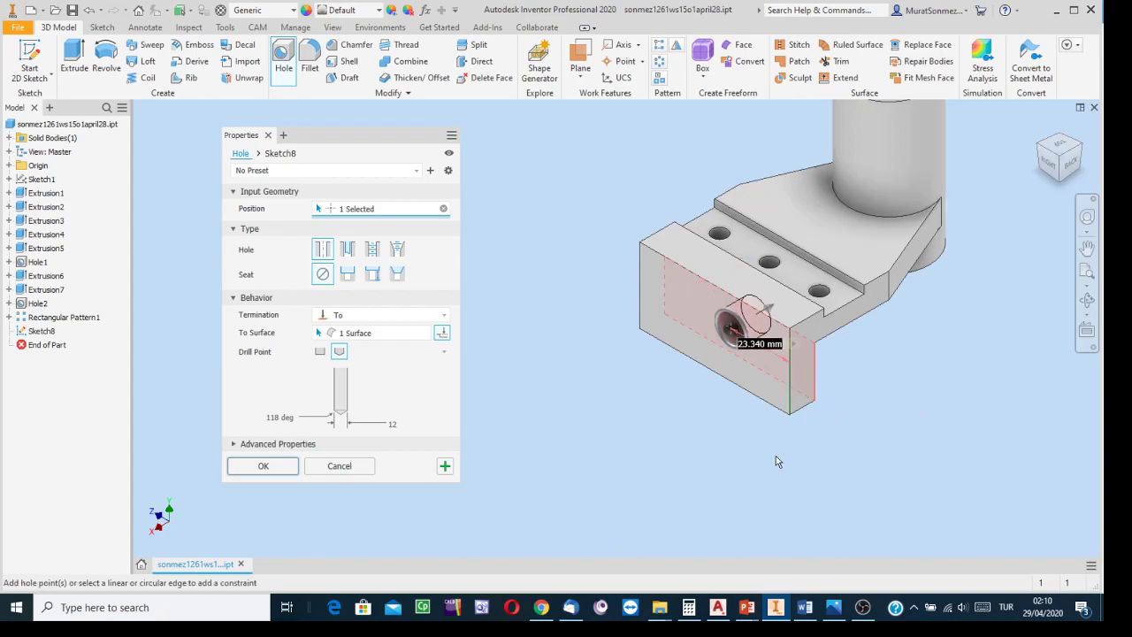
click(833, 607)
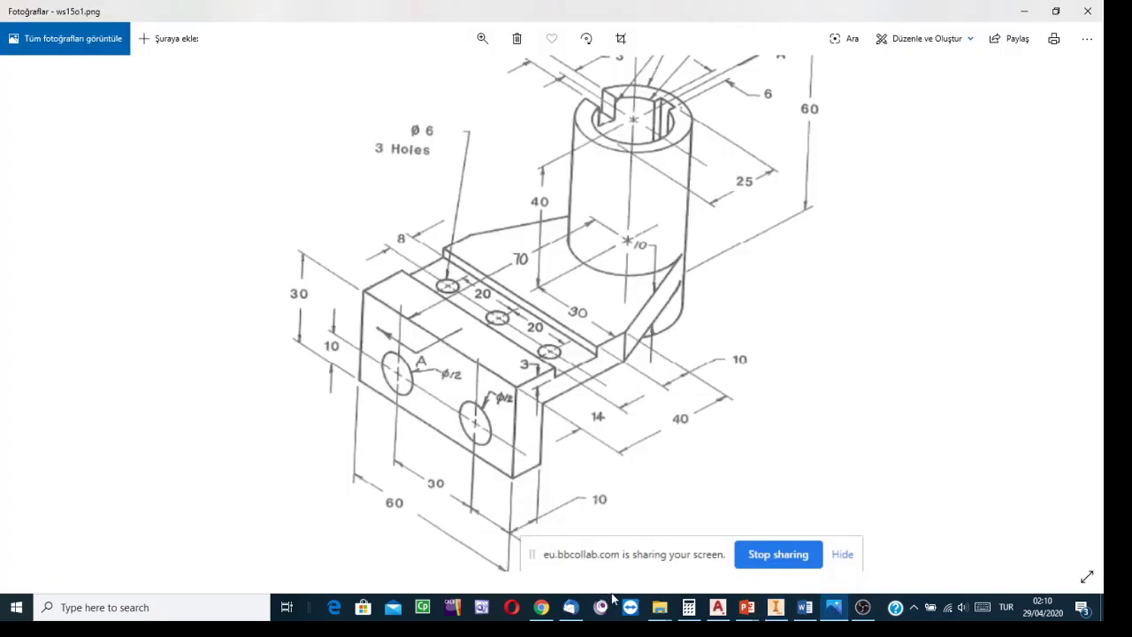
Compare the bracket drawing with its PDF copy, then return to the Inventor hole setup.
click(541, 607)
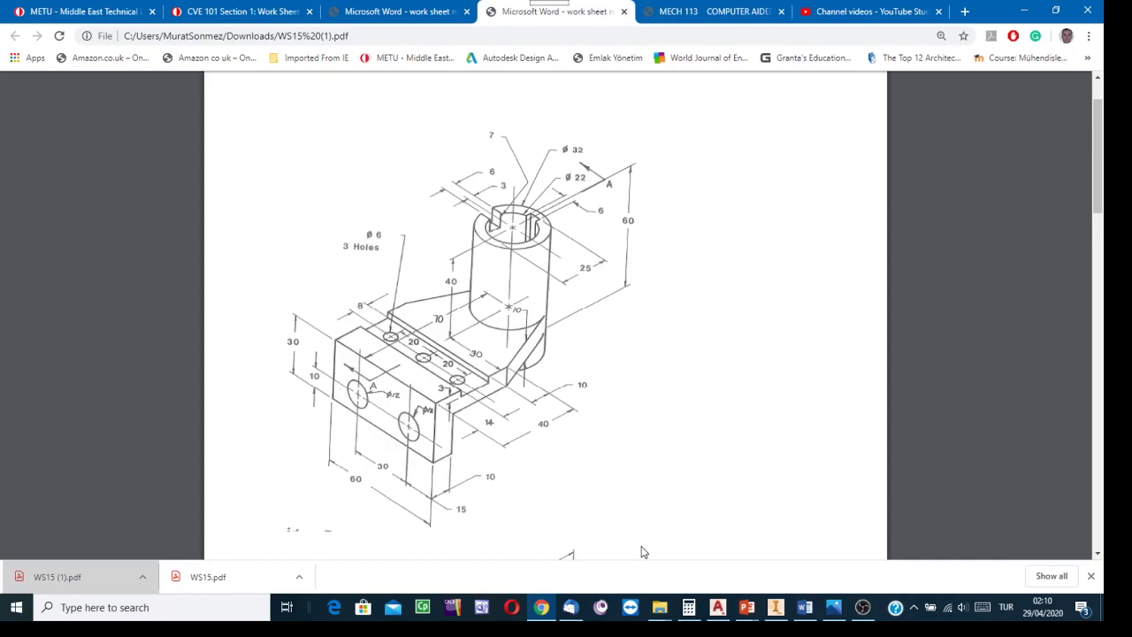
click(774, 610)
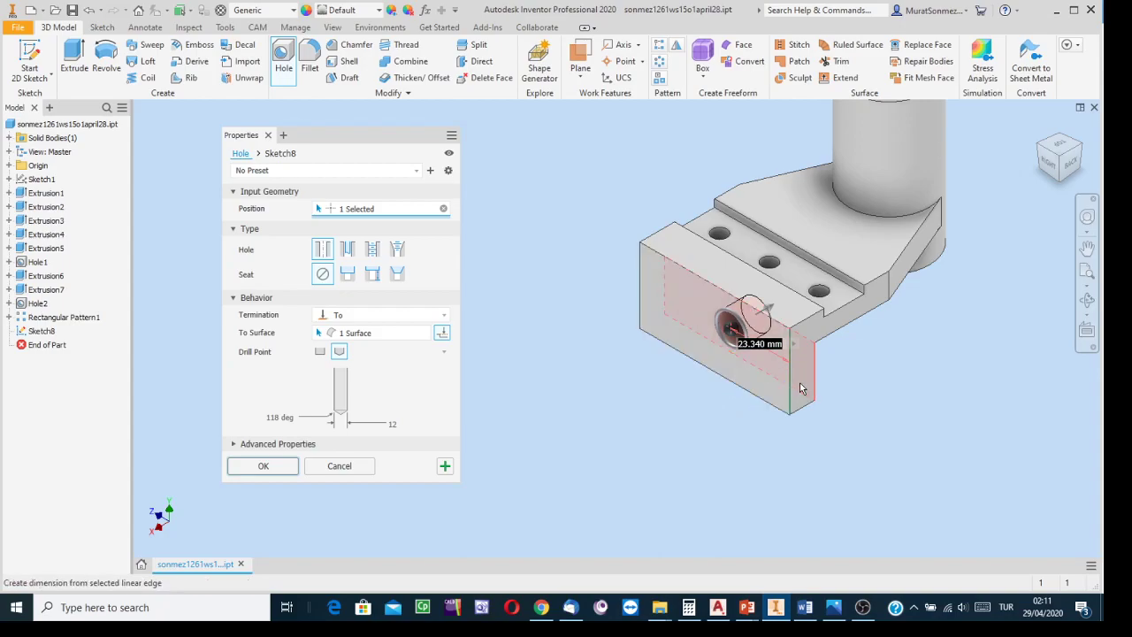
Locate the 12 mm front-block hole 15 mm from the vertical edge and 10 mm above the bottom edge.
text(15)
key(Return)
click(735, 386)
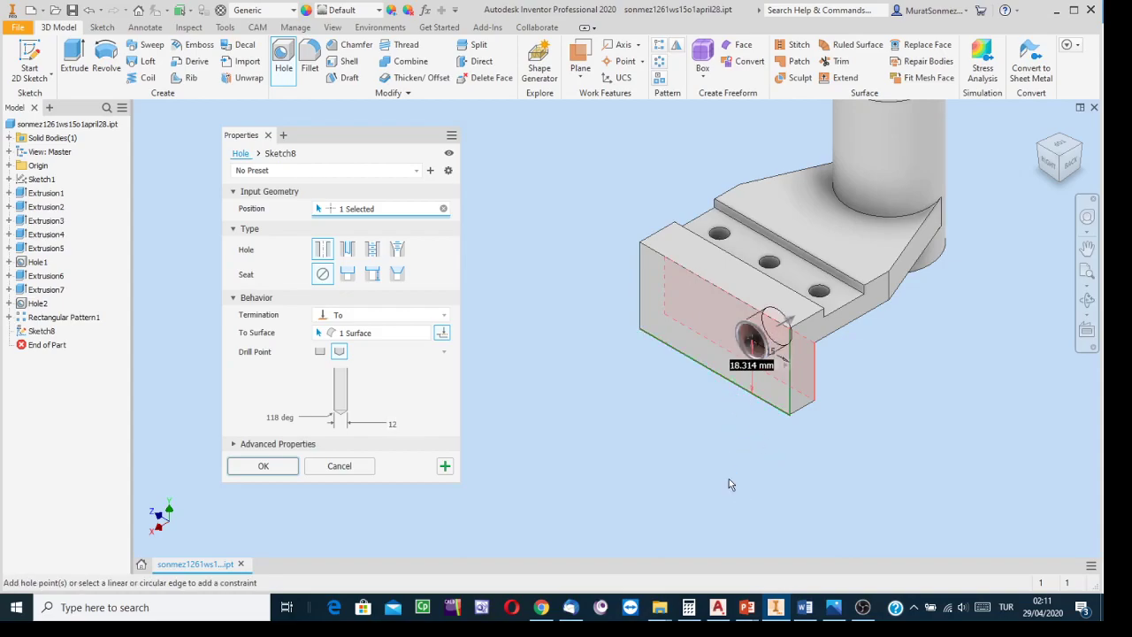
text(10)
key(Return)
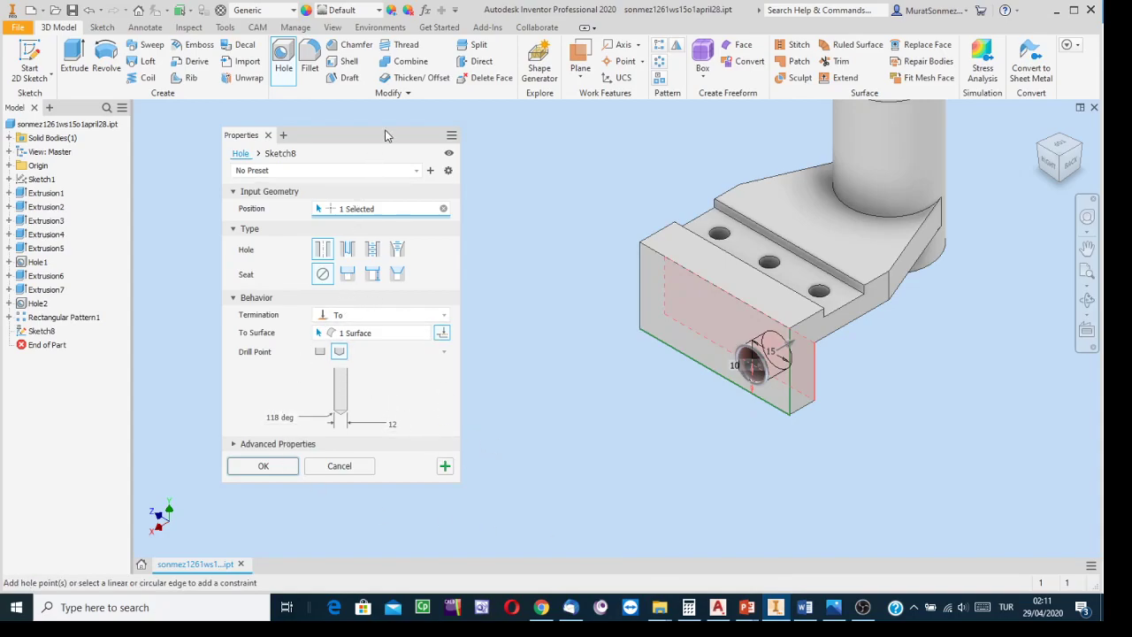
click(826, 613)
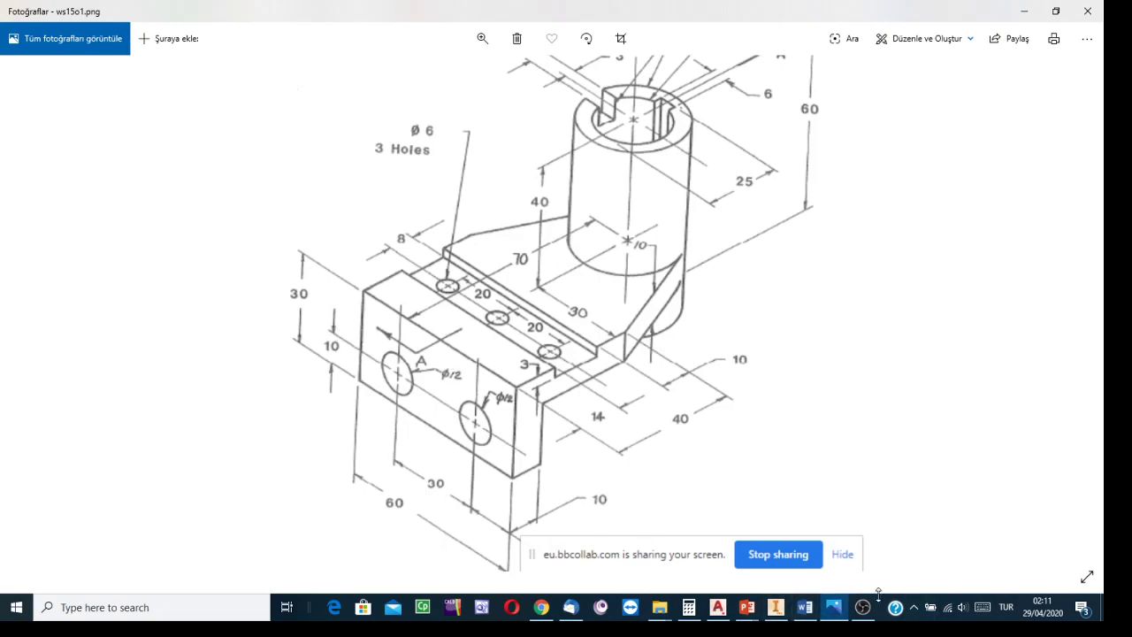
click(779, 607)
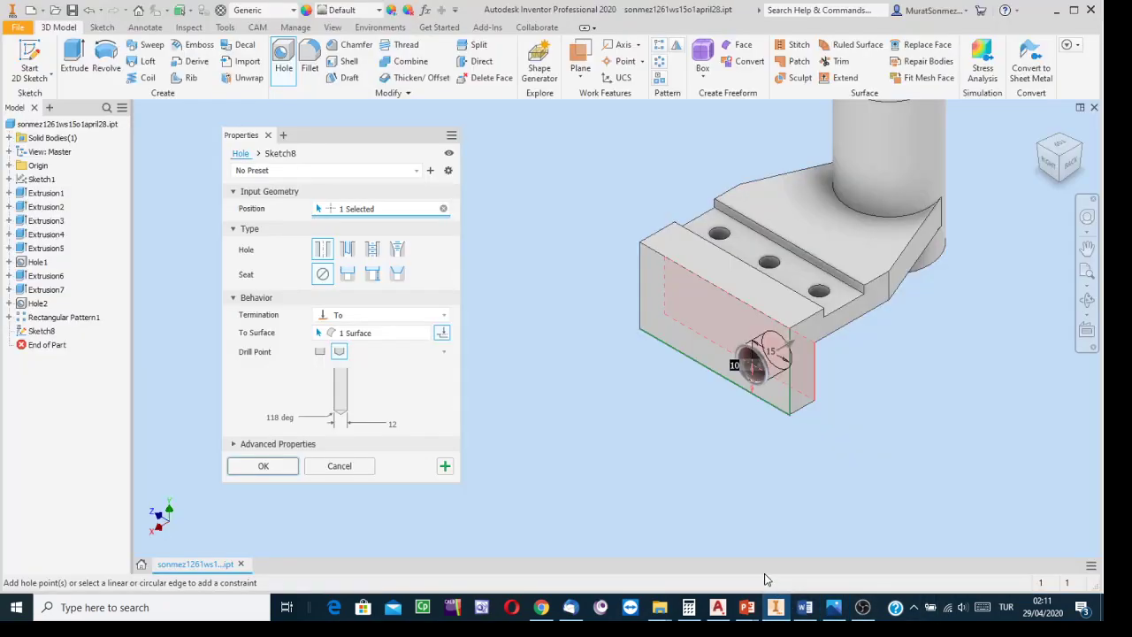
Apply Hole3, start a second hole concentric with it on the front face, then view the drawing.
click(447, 471)
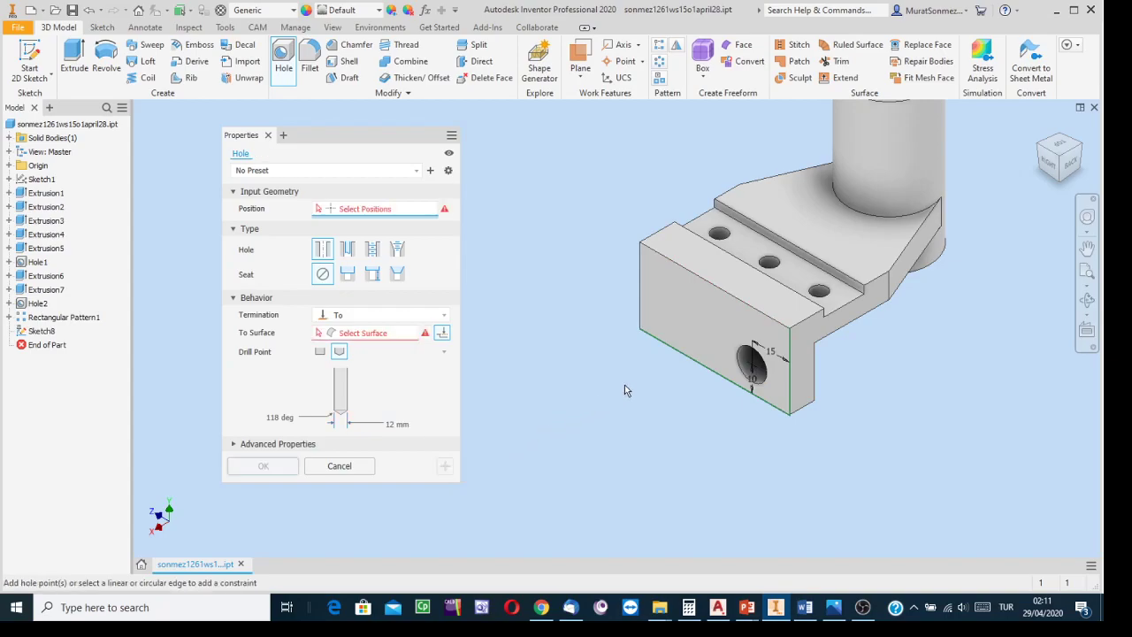
click(693, 328)
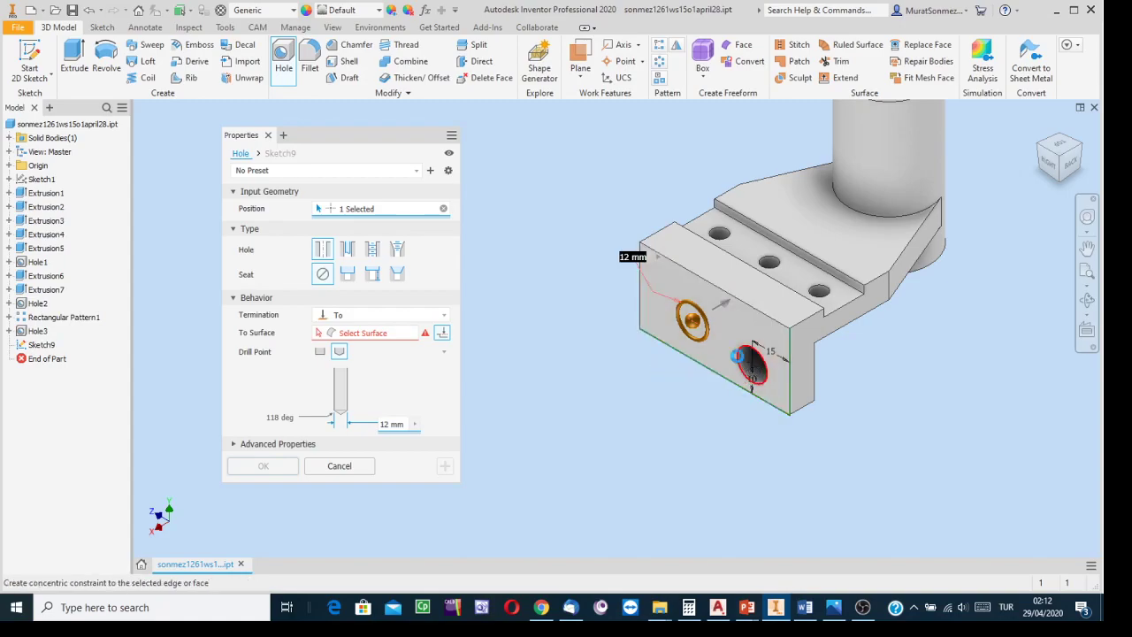
click(743, 362)
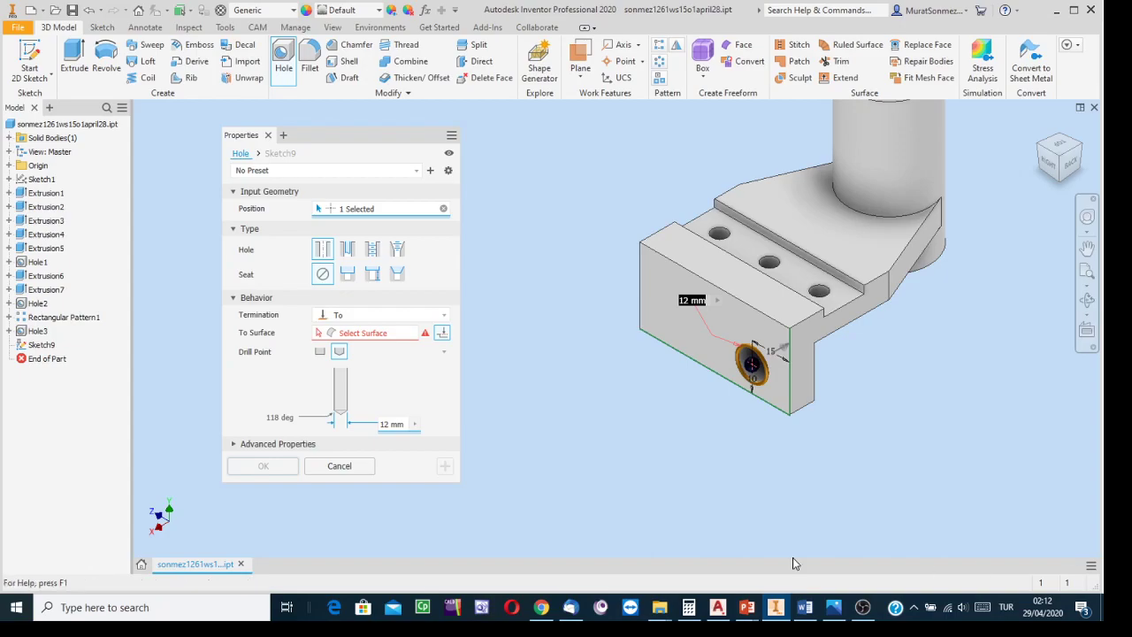
click(836, 610)
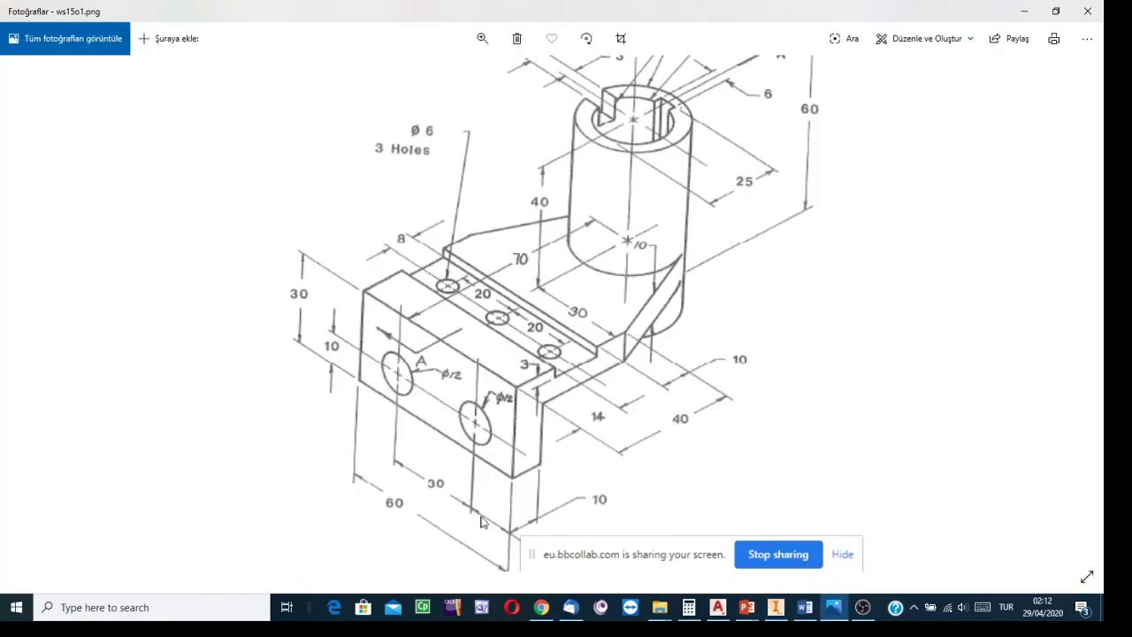
Back in Inventor, enter 30 for the second front-block hole's diameter.
click(775, 607)
text(30)
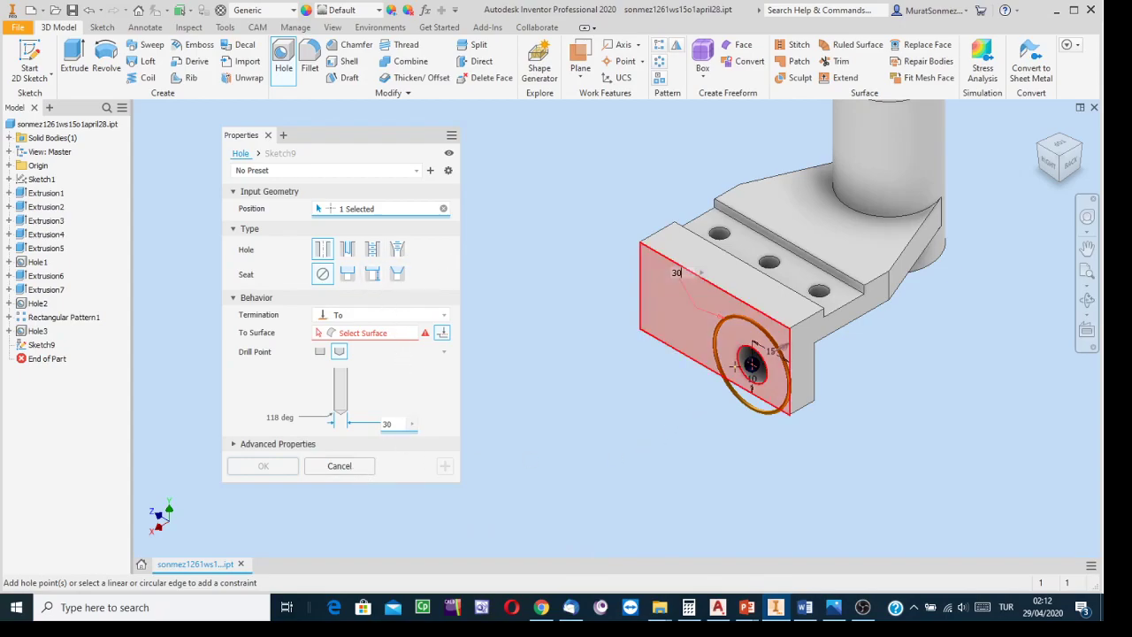
Cancel the second hole and start a new one, 10 above the bottom edge and 4 from the right edge.
click(340, 466)
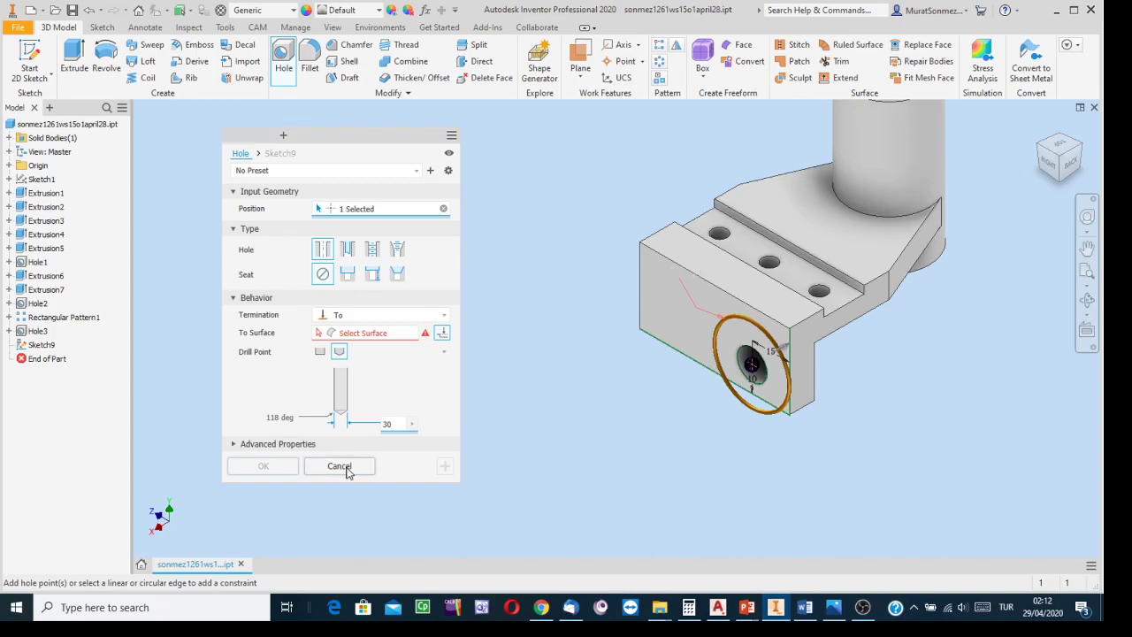
click(282, 58)
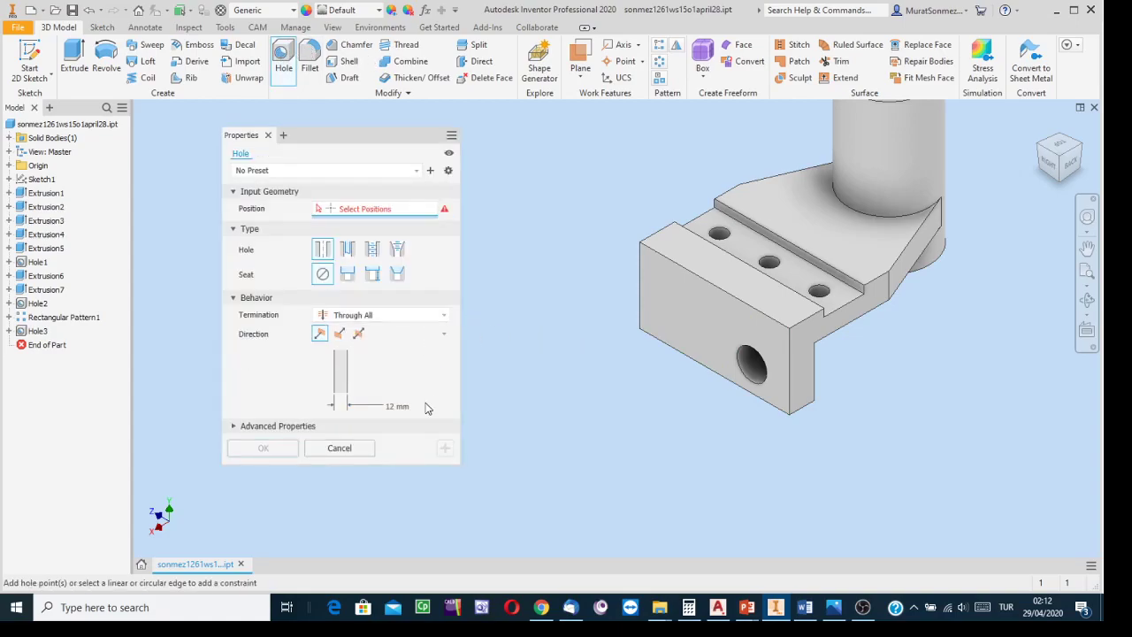
click(676, 315)
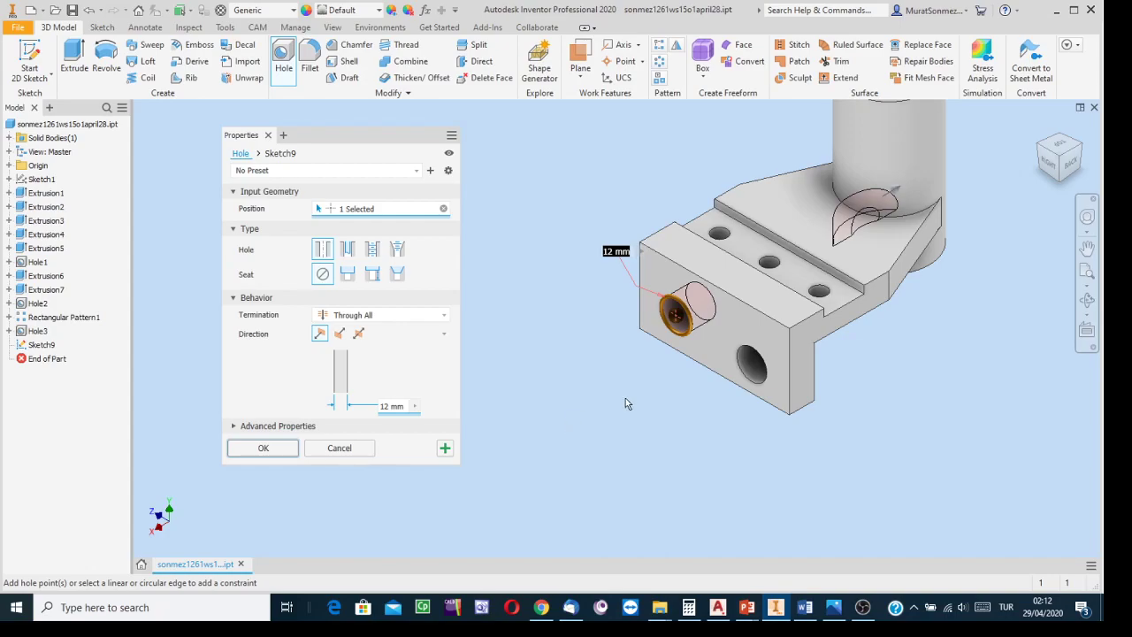
click(698, 361)
text(10)
key(Return)
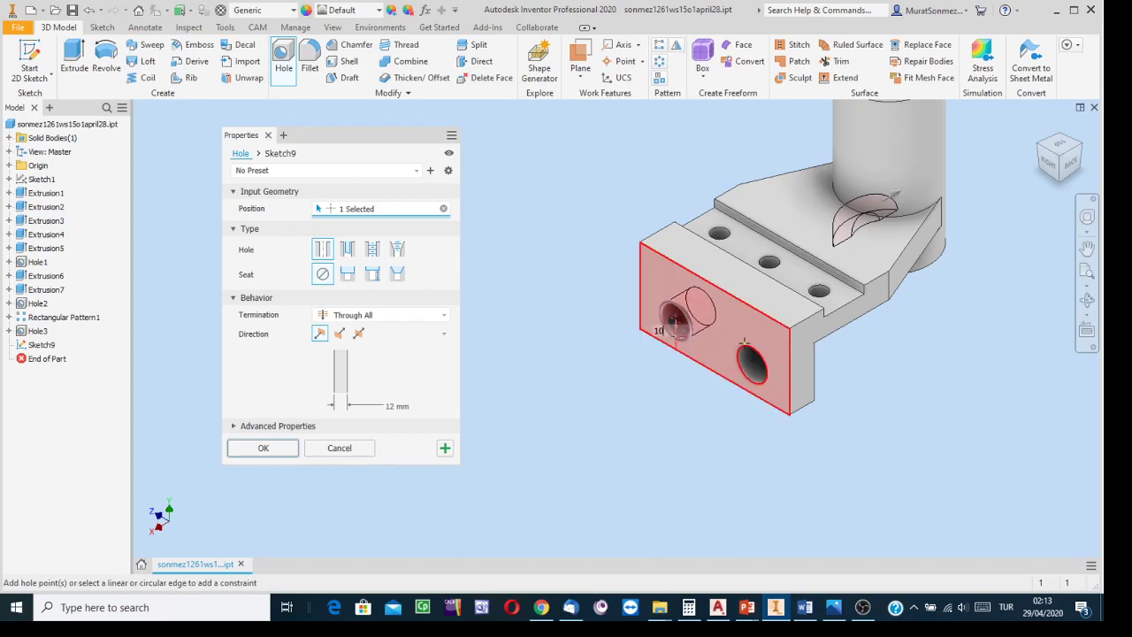
click(789, 370)
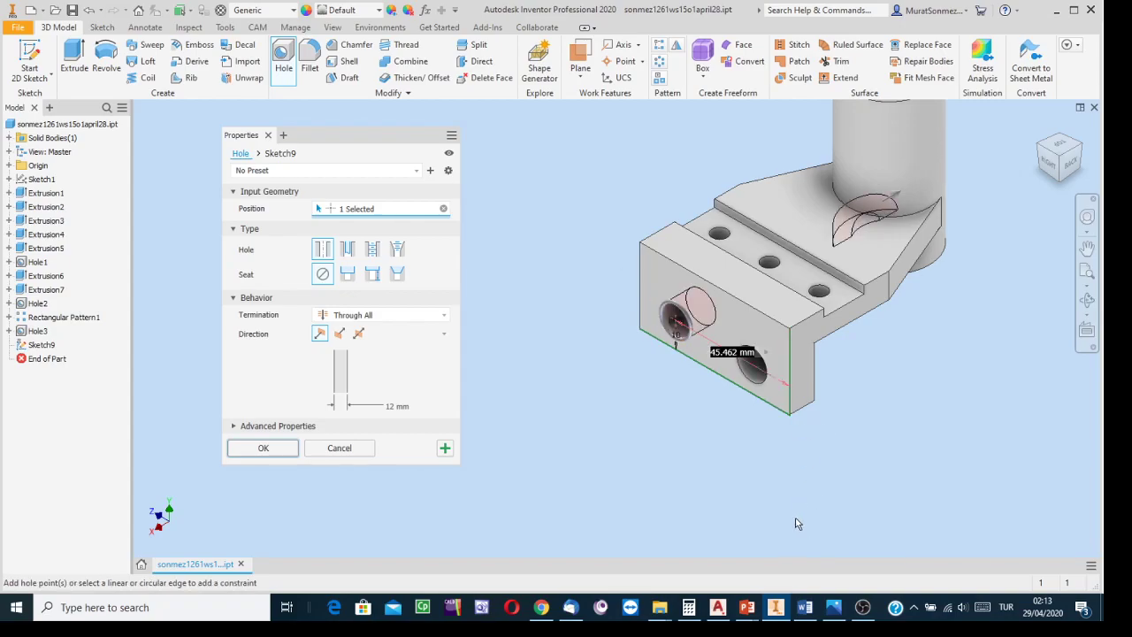
text(45)
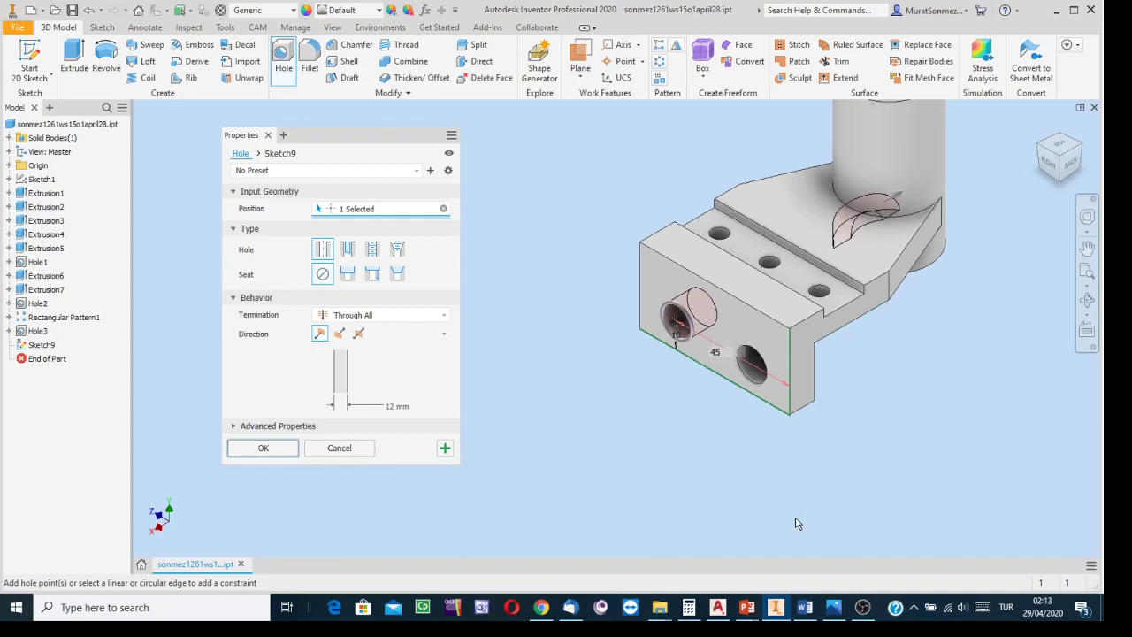
Orbit to the block side and set termination To, then abandon the hole and switch to Pan.
click(1043, 154)
click(1086, 300)
drag(814, 387, 629, 328)
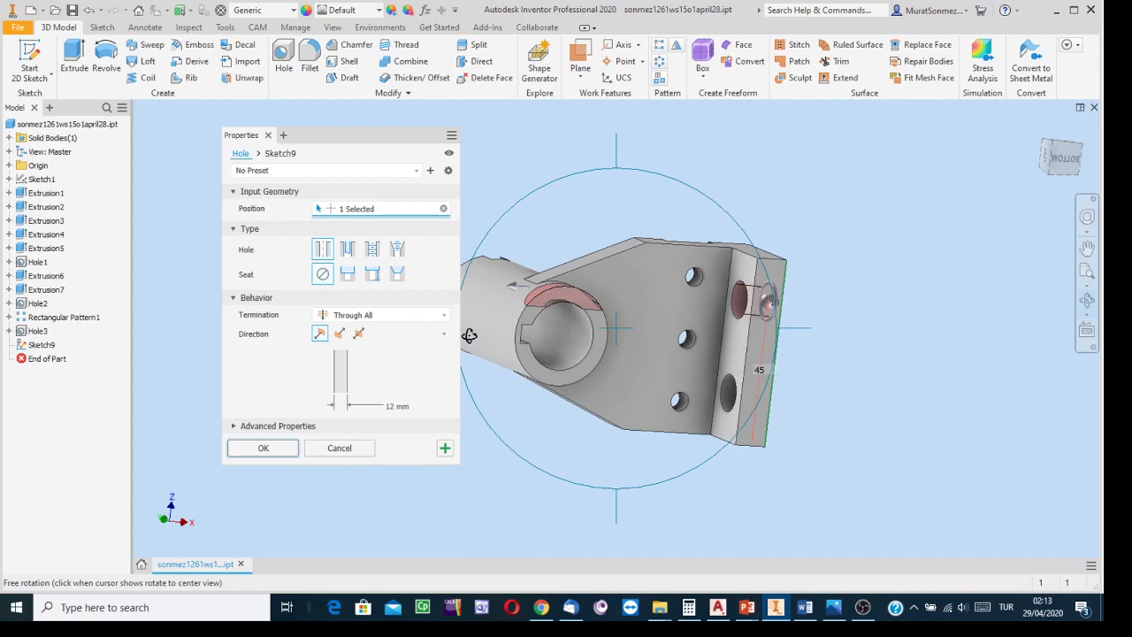
click(443, 322)
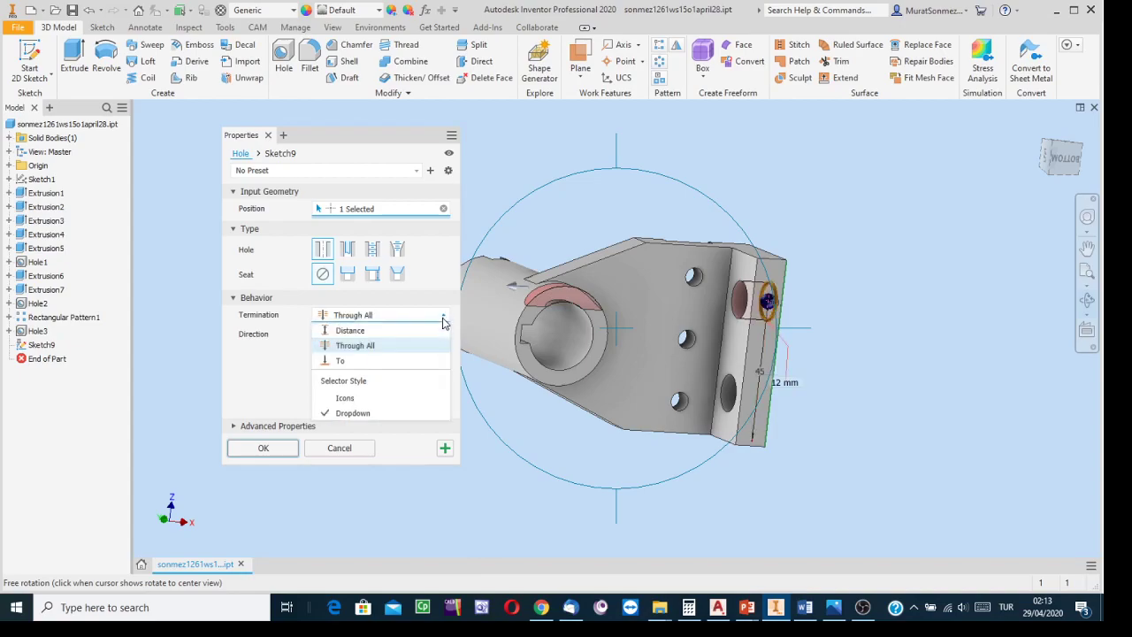
click(349, 368)
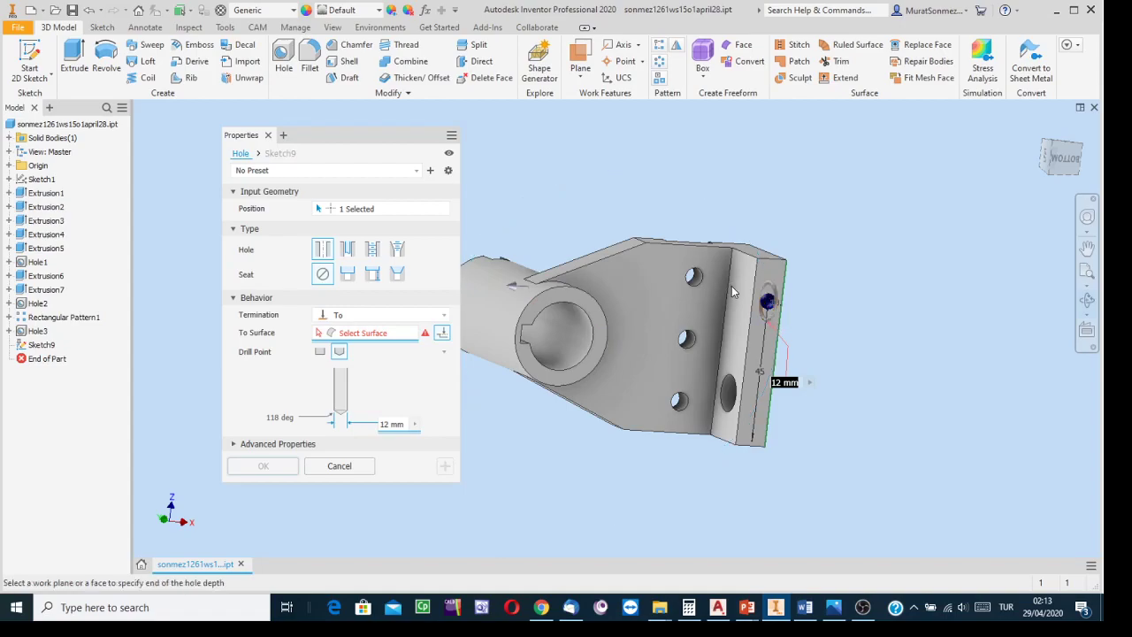
key(Escape)
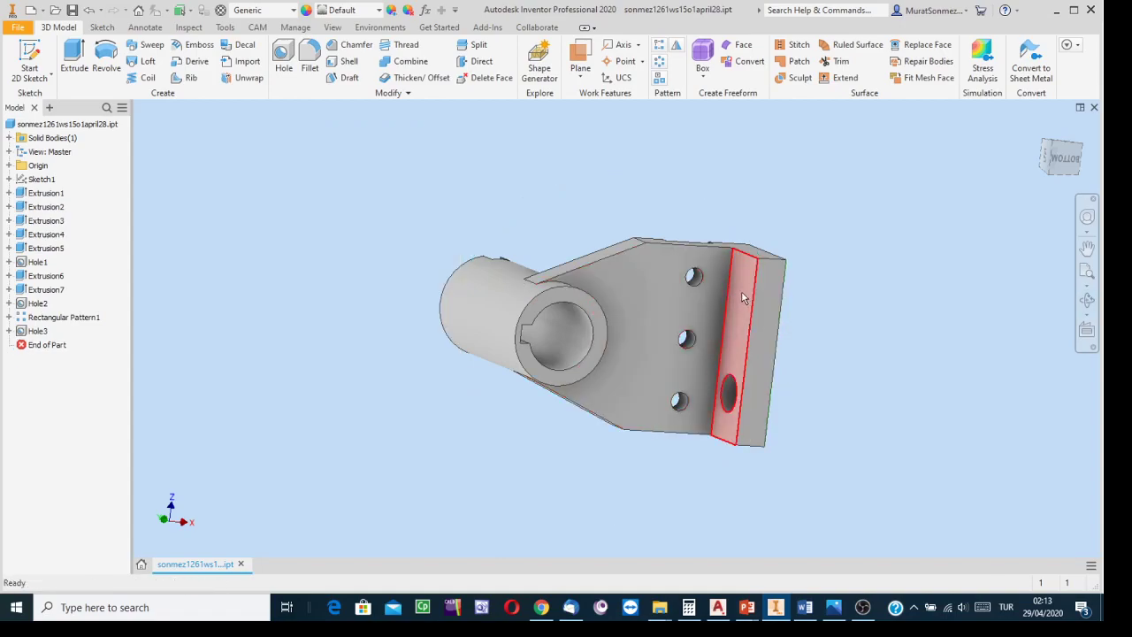
click(1087, 247)
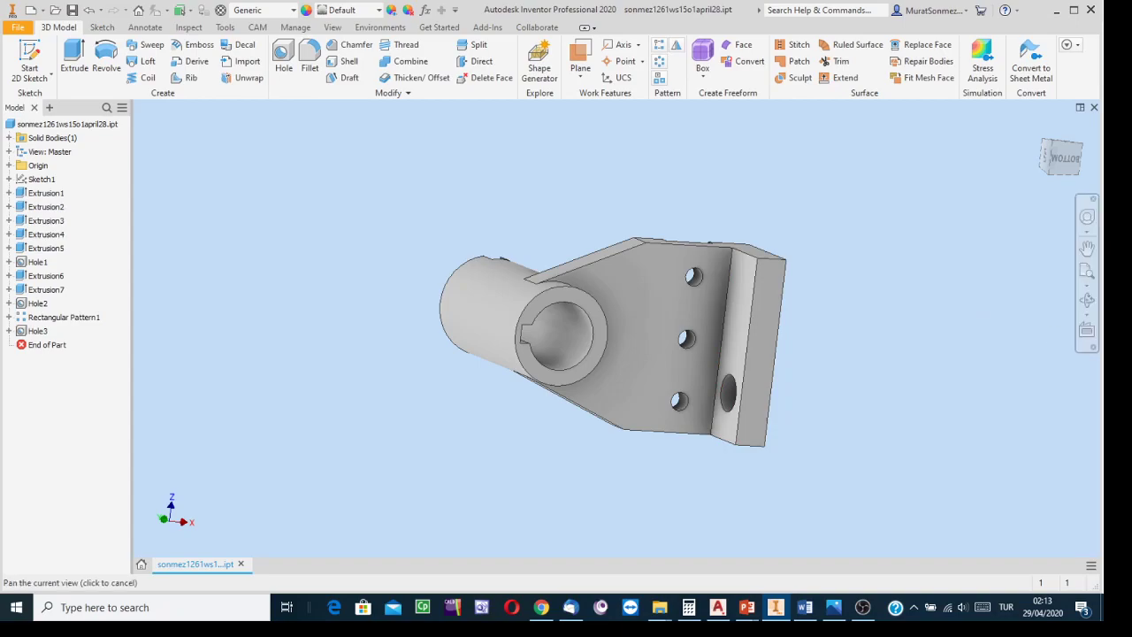
Create Hole4 on the upright block, 10 and 45 from its edges, terminating at the far face.
click(1081, 152)
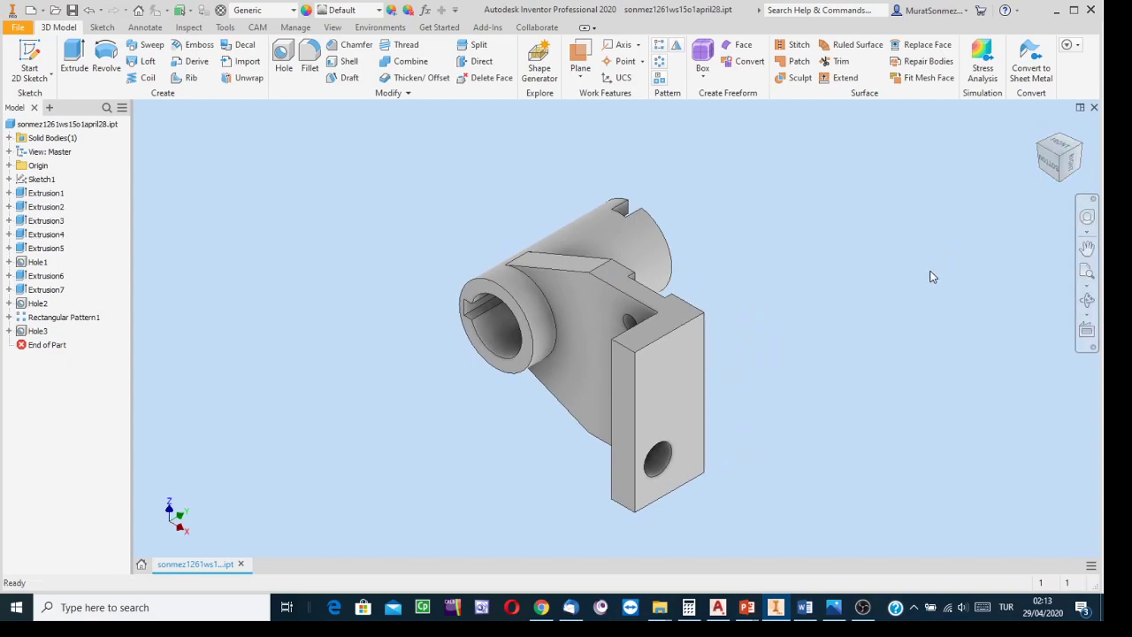
click(281, 57)
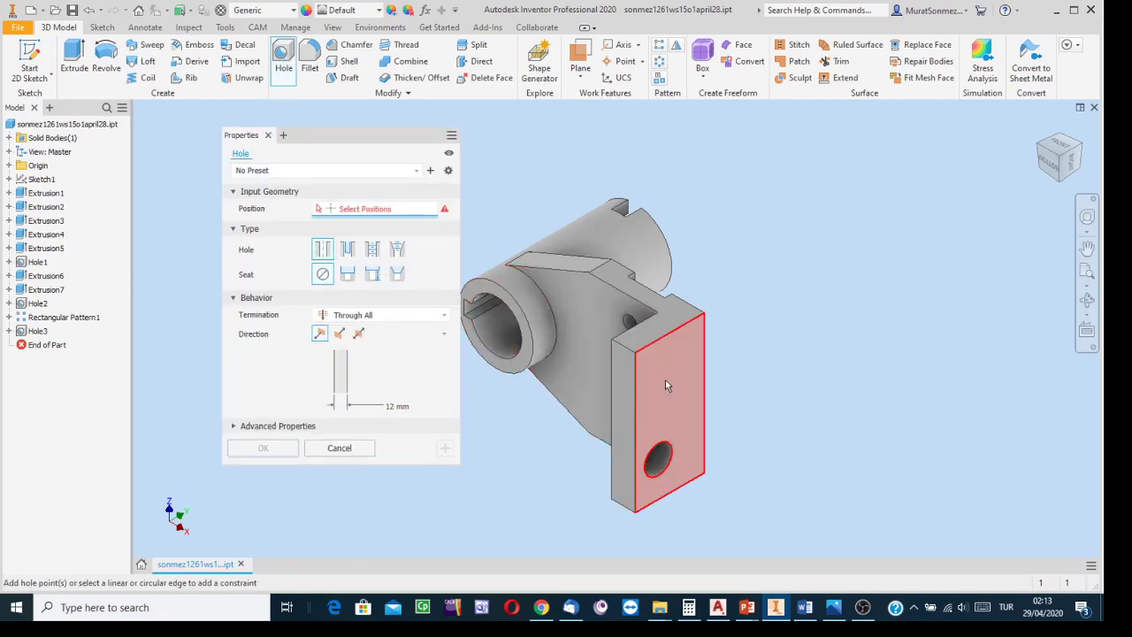
click(665, 384)
click(635, 412)
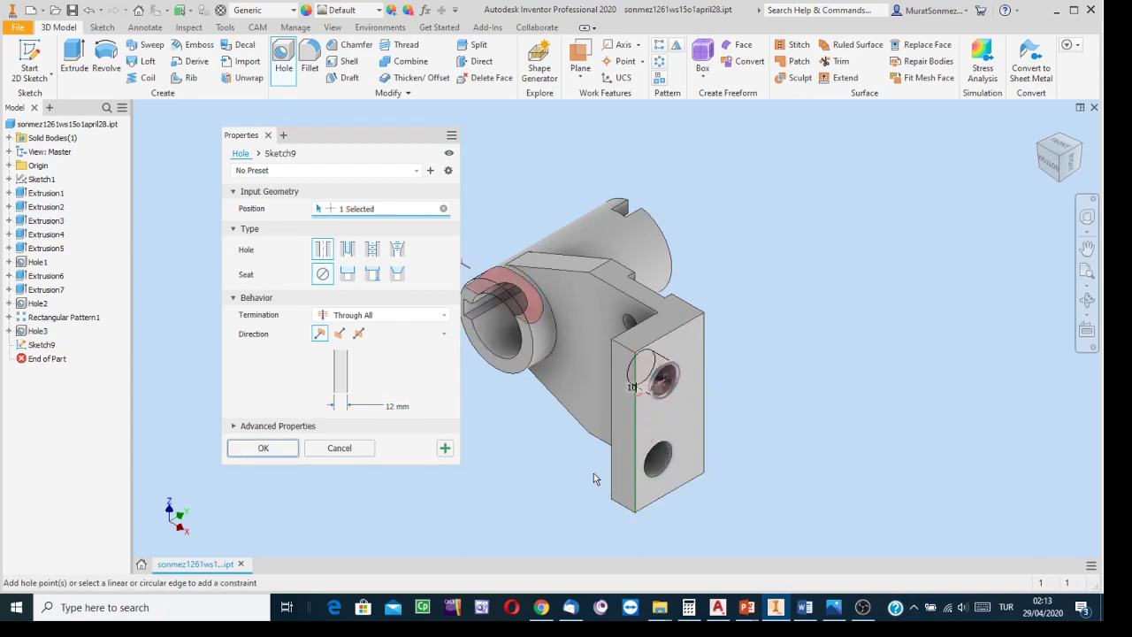
click(662, 497)
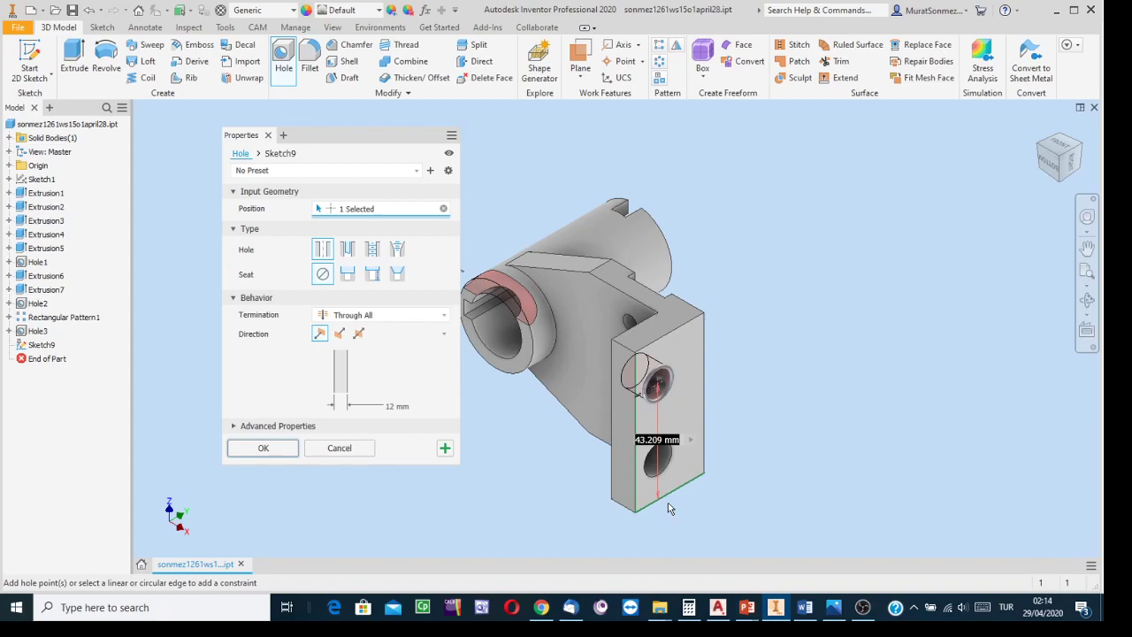
text(45)
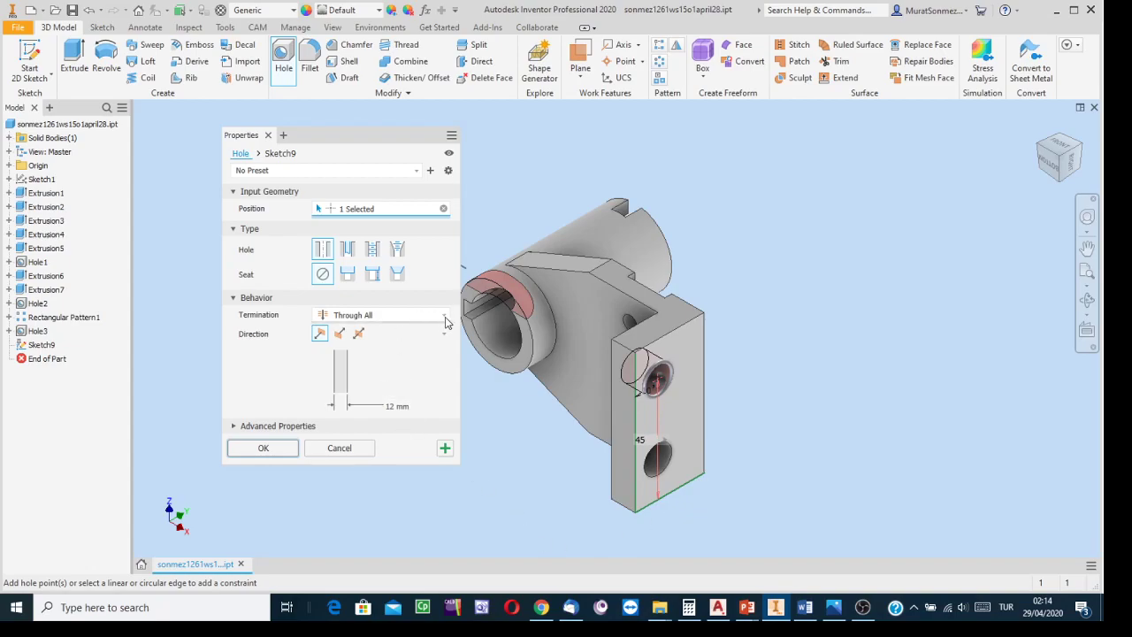
click(1035, 151)
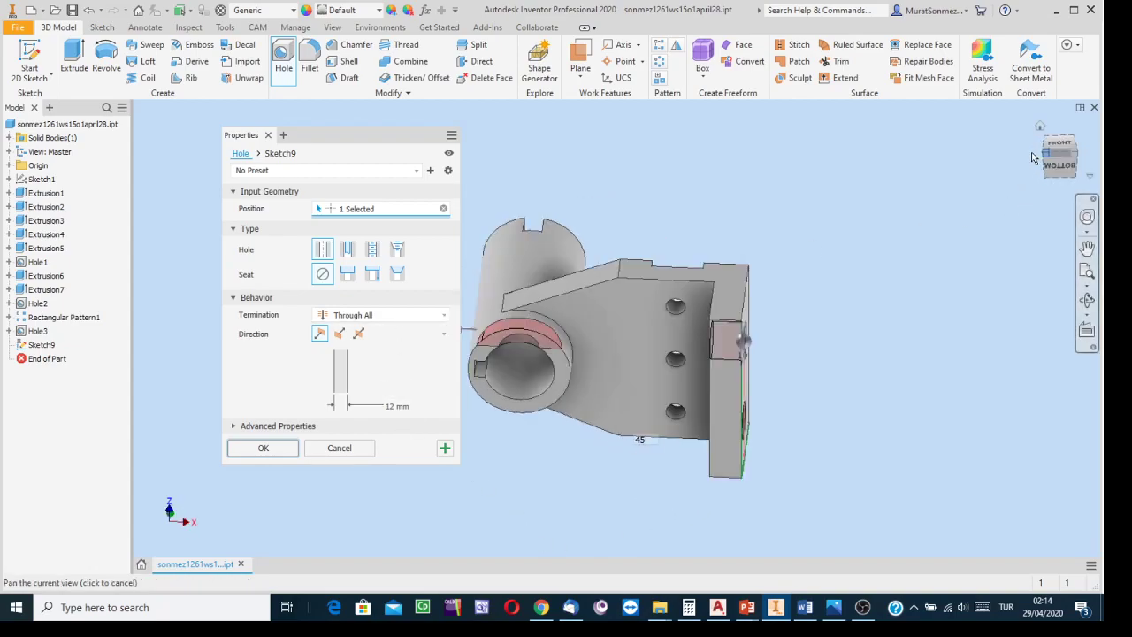
click(444, 315)
click(347, 365)
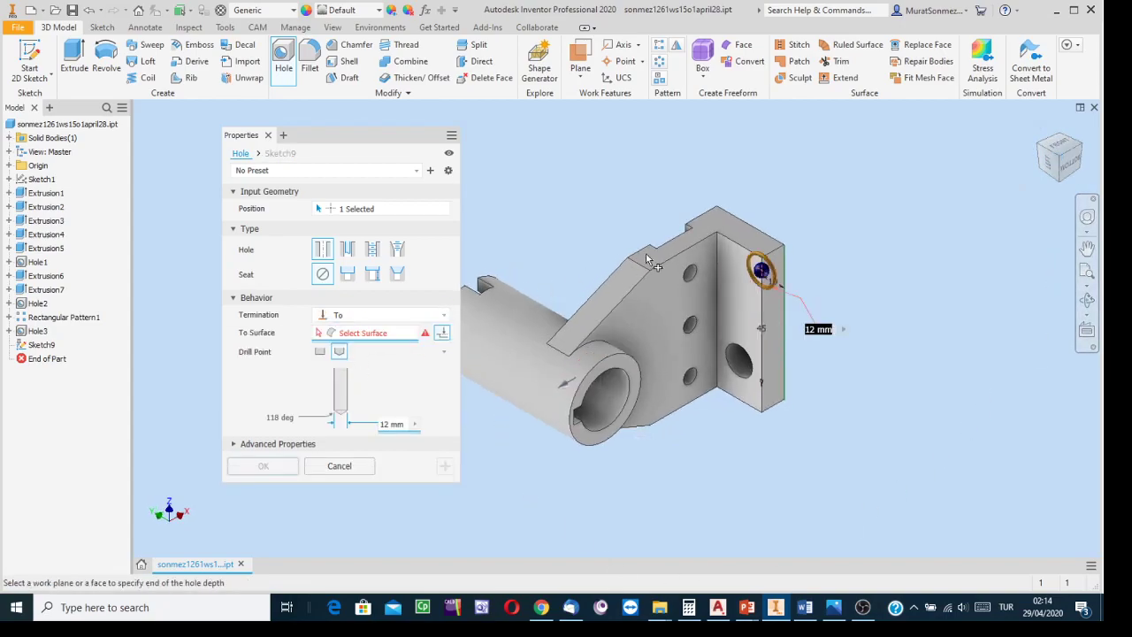
click(730, 301)
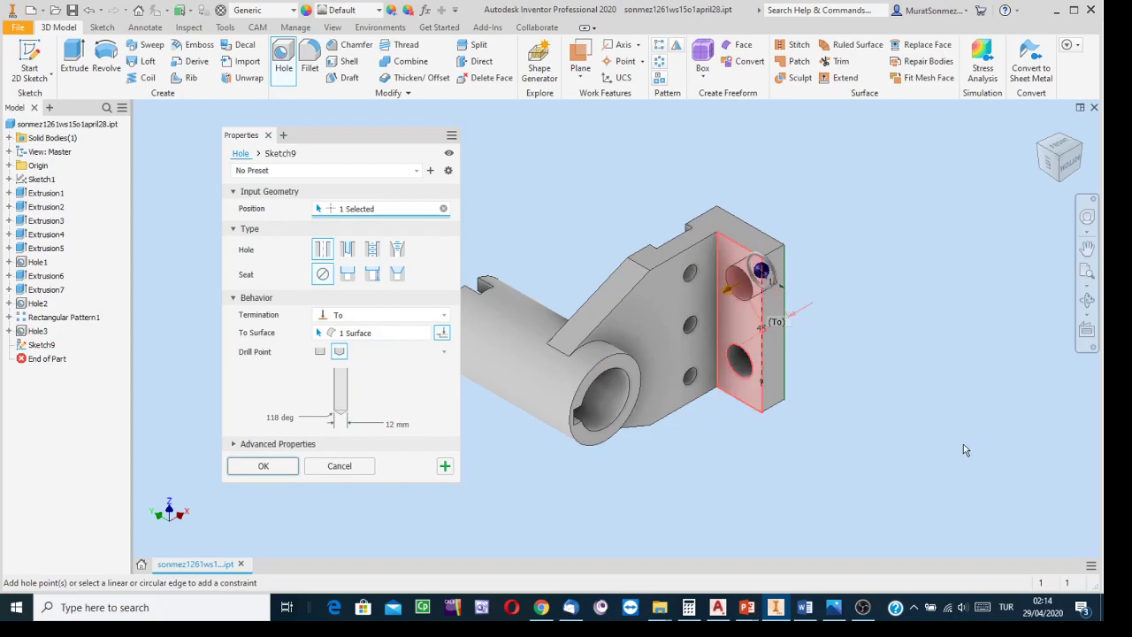
click(263, 467)
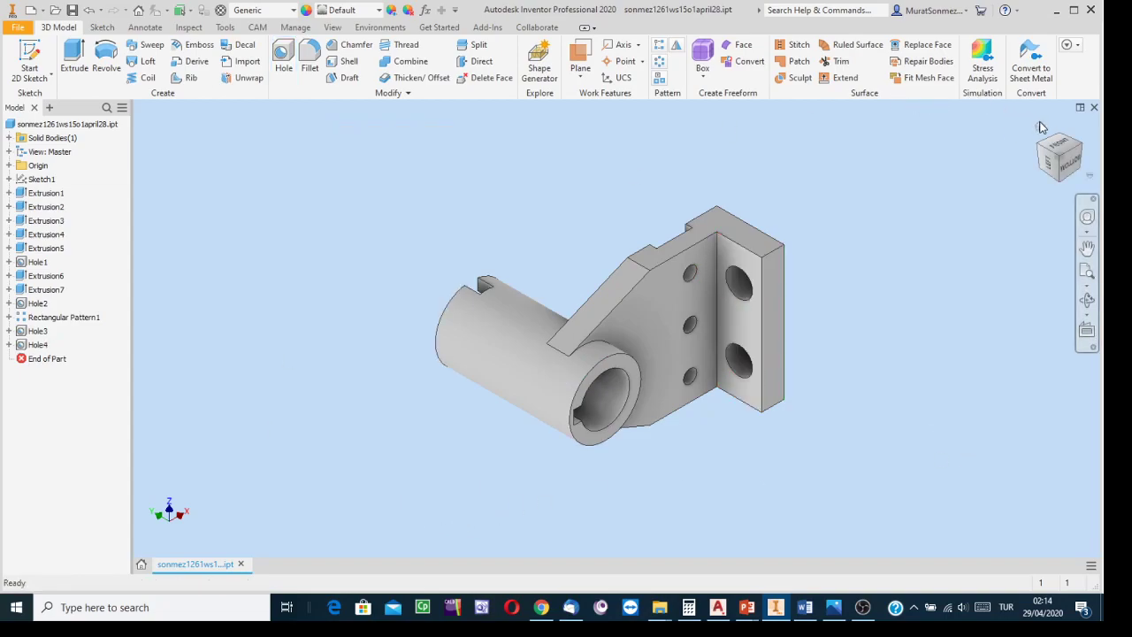
click(1041, 127)
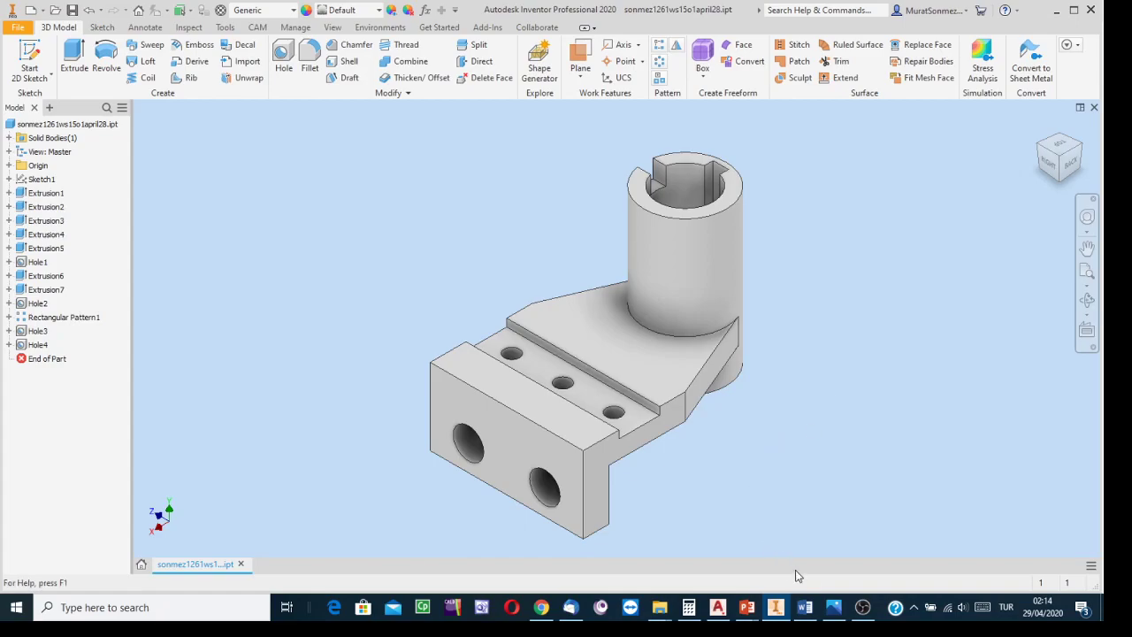
click(834, 607)
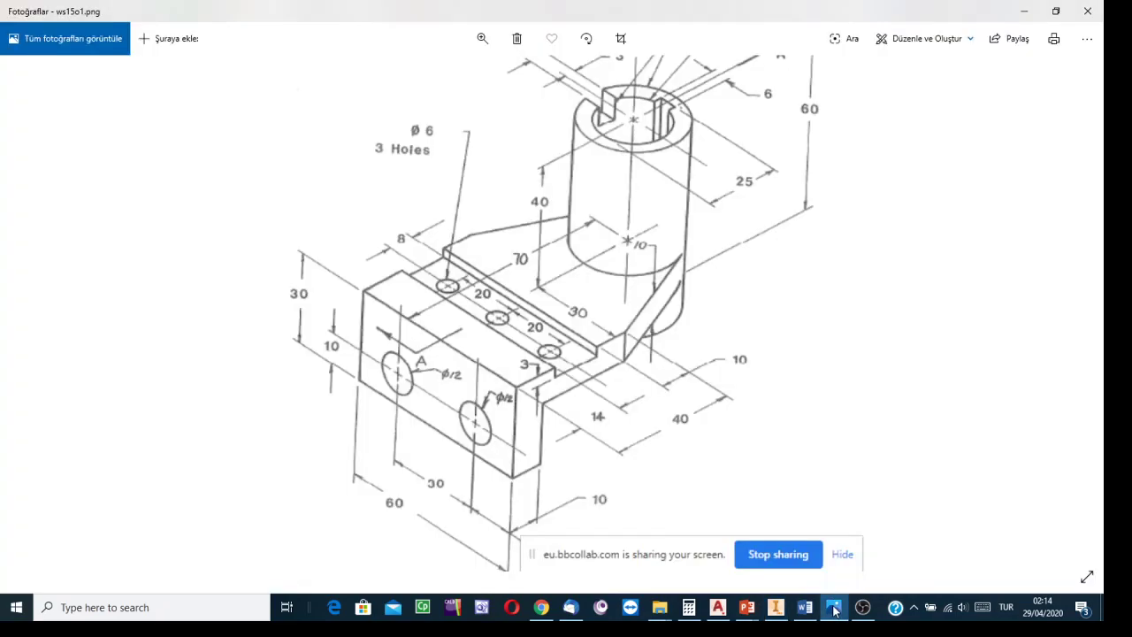
click(776, 609)
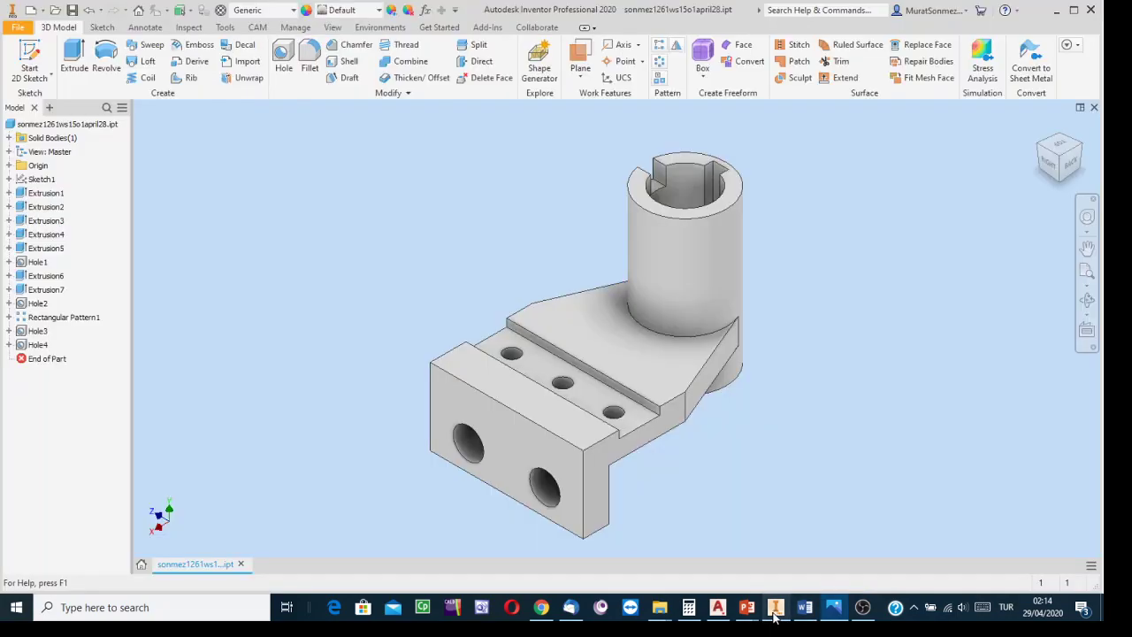
middle_drag(789, 372, 697, 376)
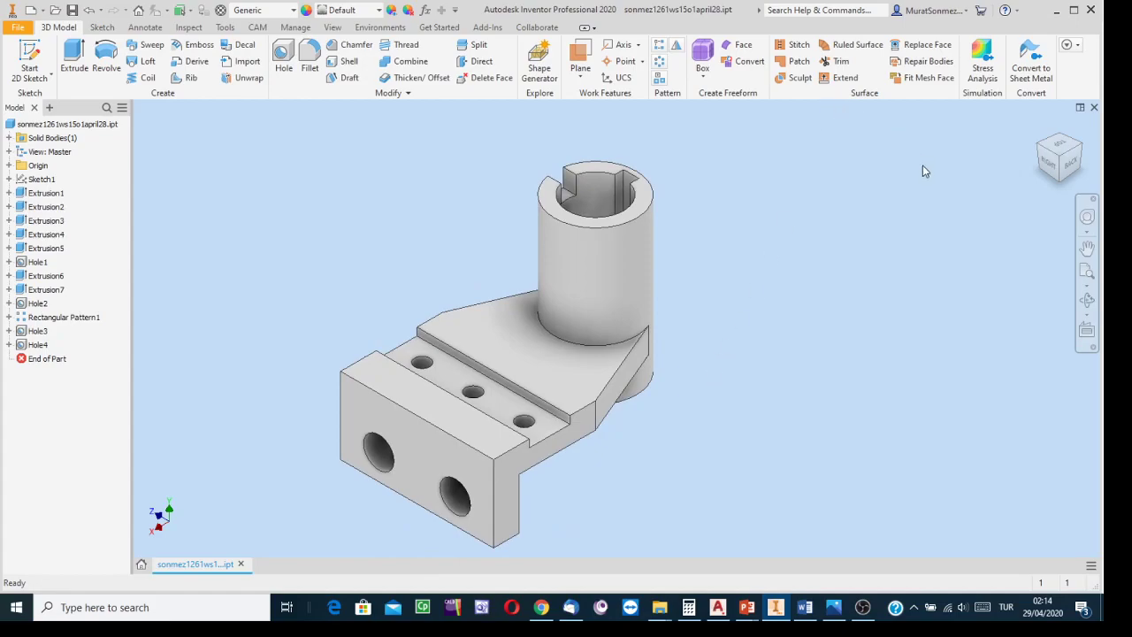
Assign Brass, Soft Yellow, Welded to the part and orbit to view it from the back.
click(221, 10)
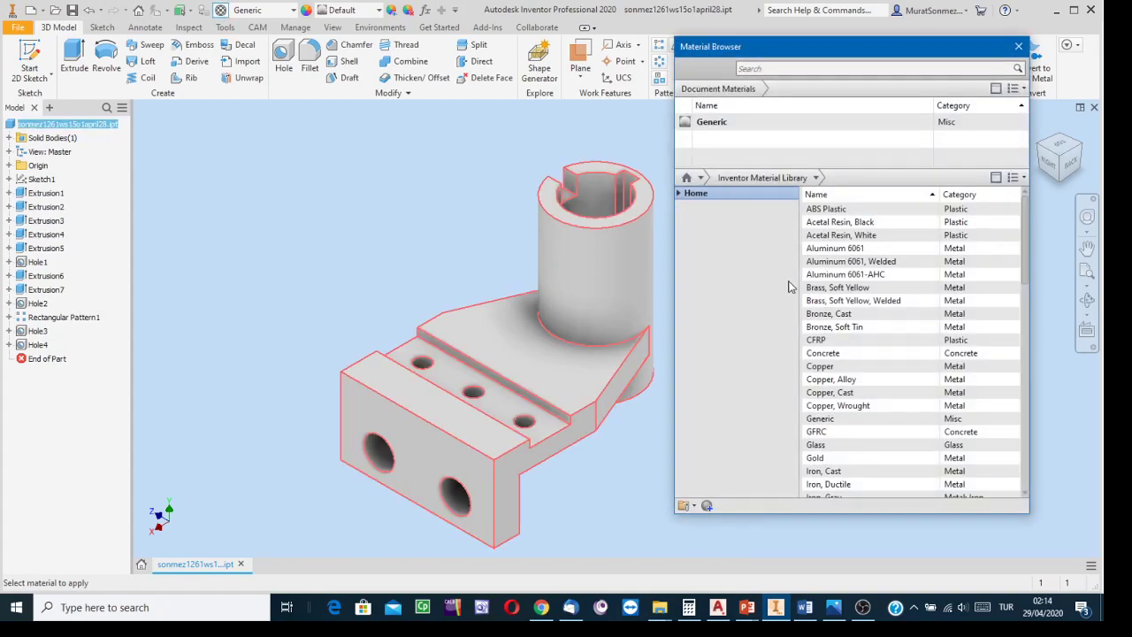
scroll(909, 385, down, 1)
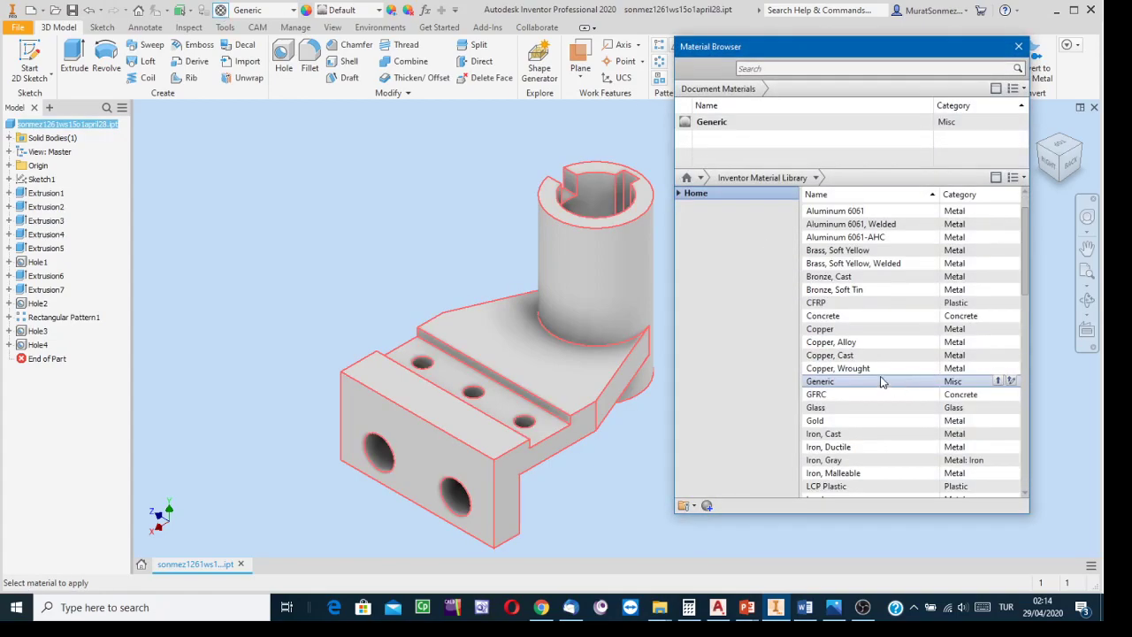
right_click(822, 265)
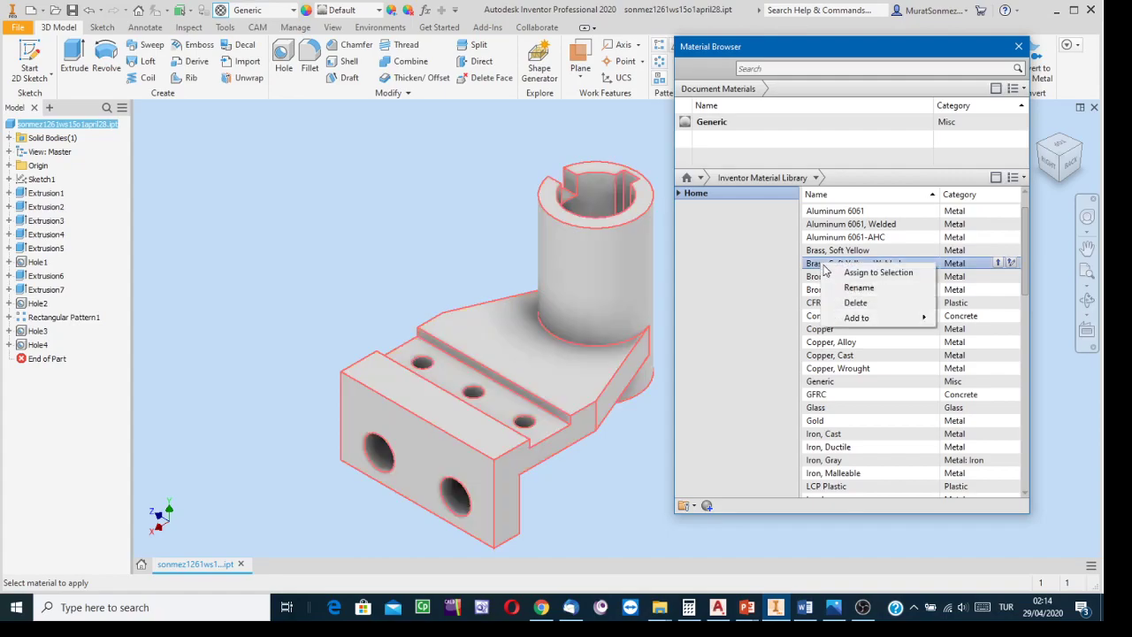
click(875, 272)
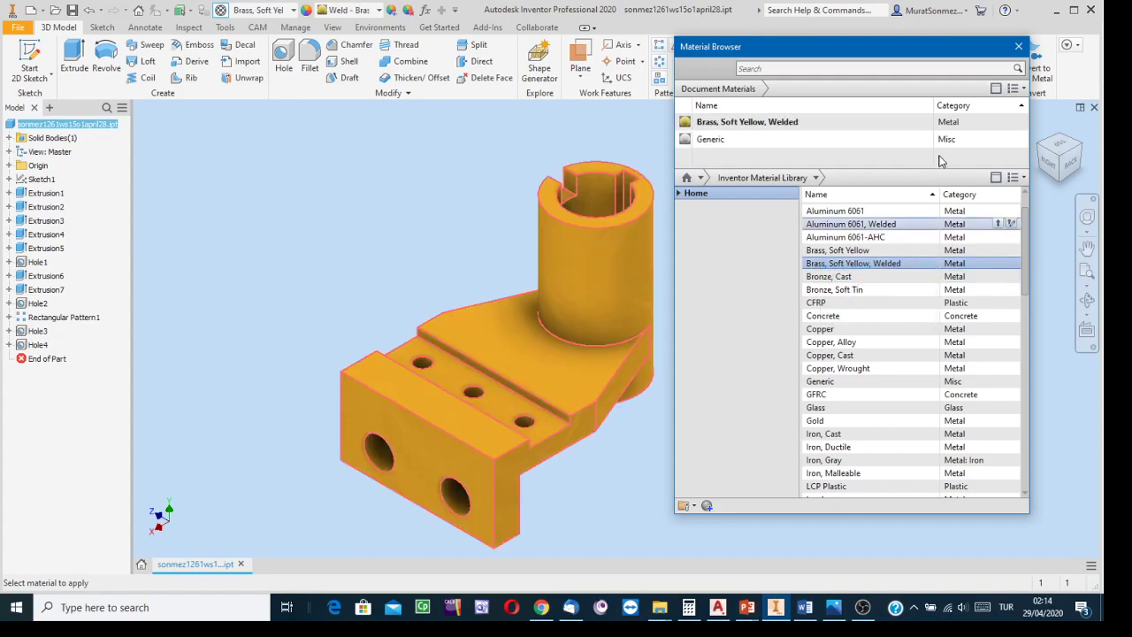
click(1019, 47)
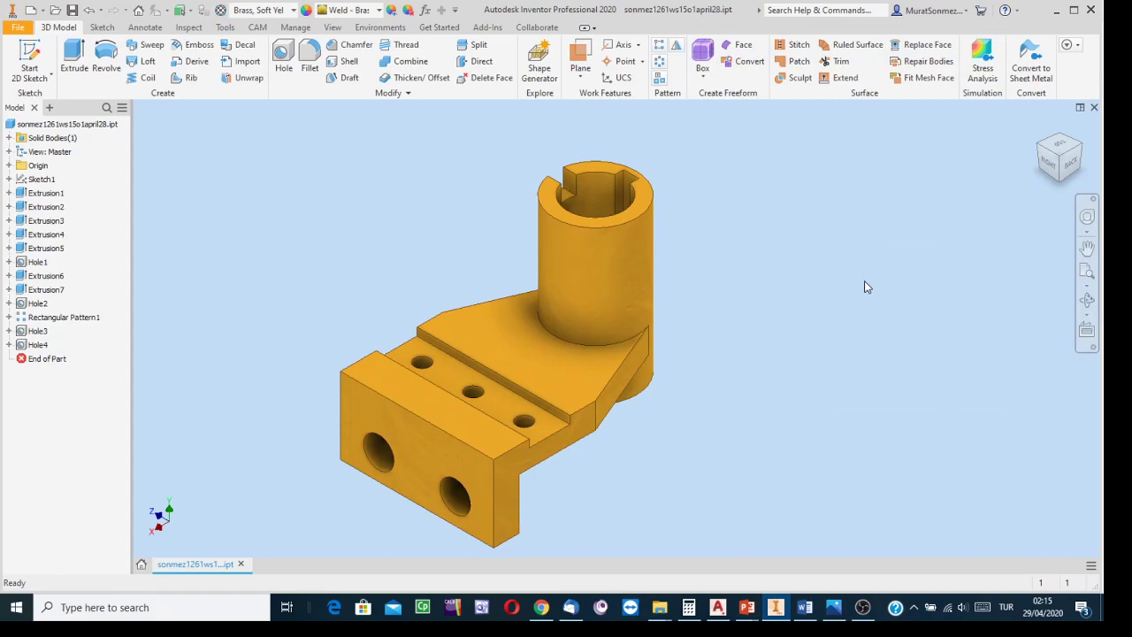
click(1087, 300)
drag(619, 315, 707, 383)
key(Escape)
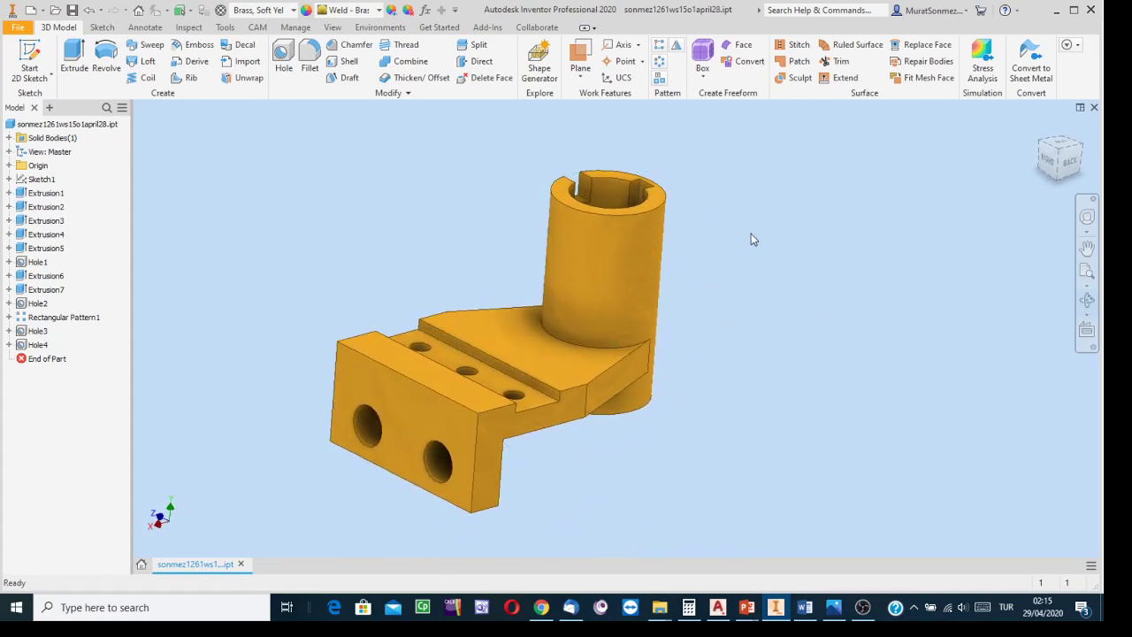
Reopen the material library and scroll through the Inventor Material Library to select Steel, Carbon.
click(220, 10)
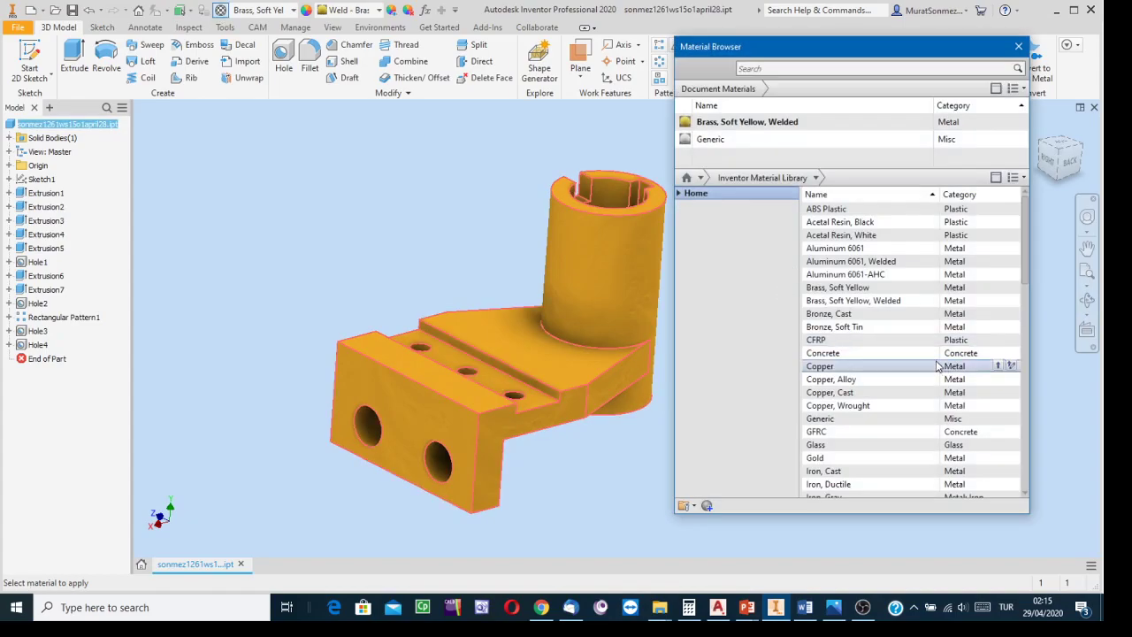
scroll(924, 357, down, 8)
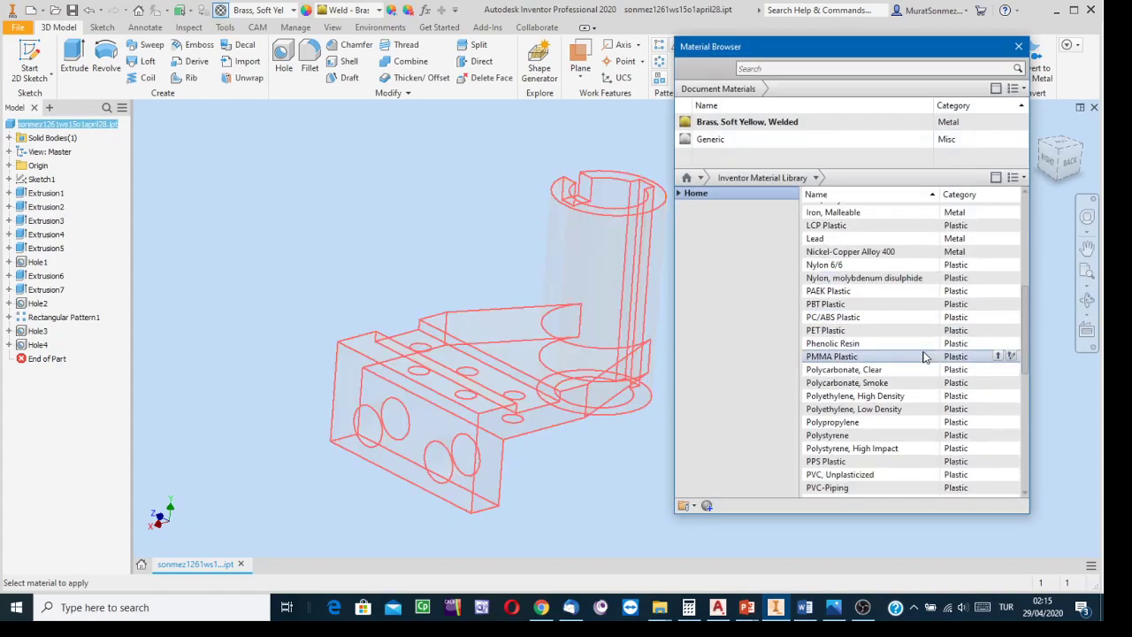
scroll(911, 389, down, 3)
scroll(889, 438, down, 1)
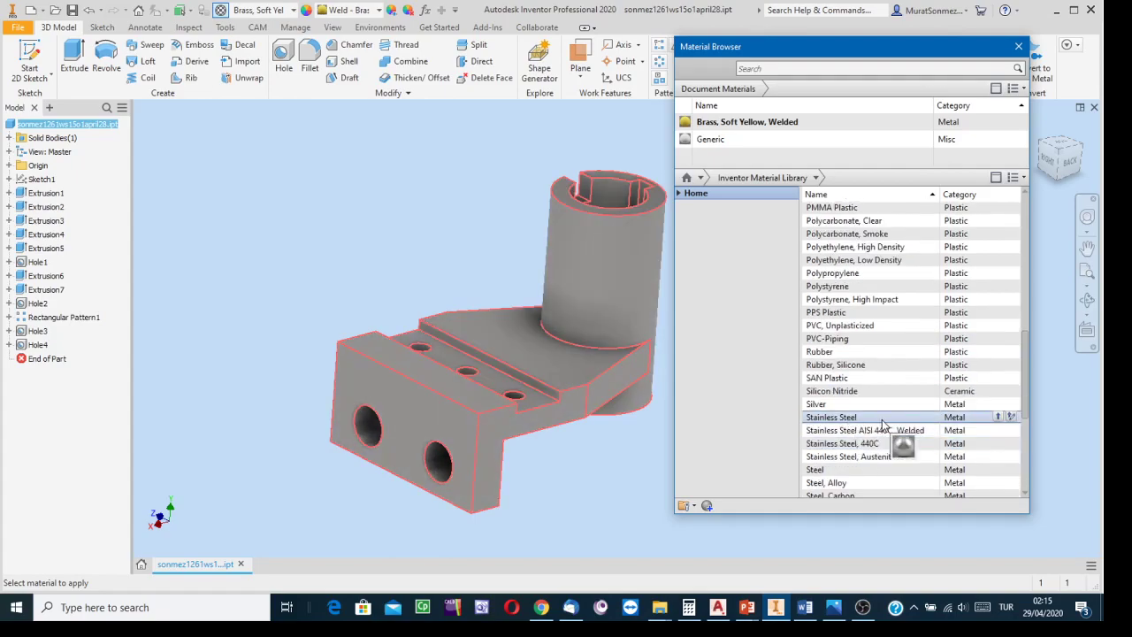
scroll(876, 425, down, 6)
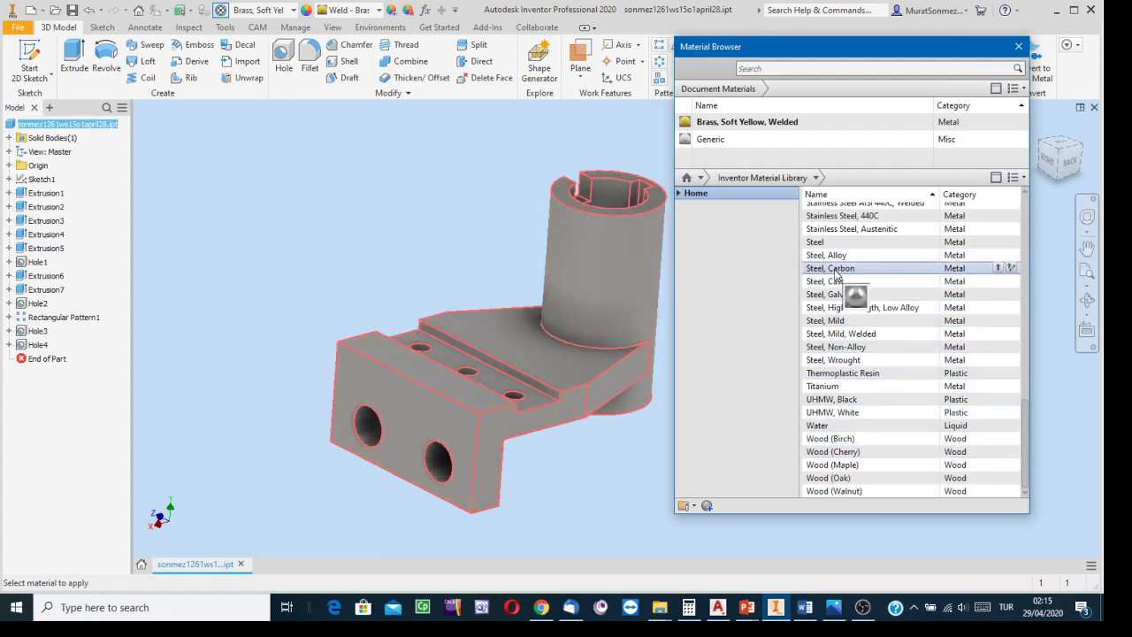
scroll(854, 291, up, 1)
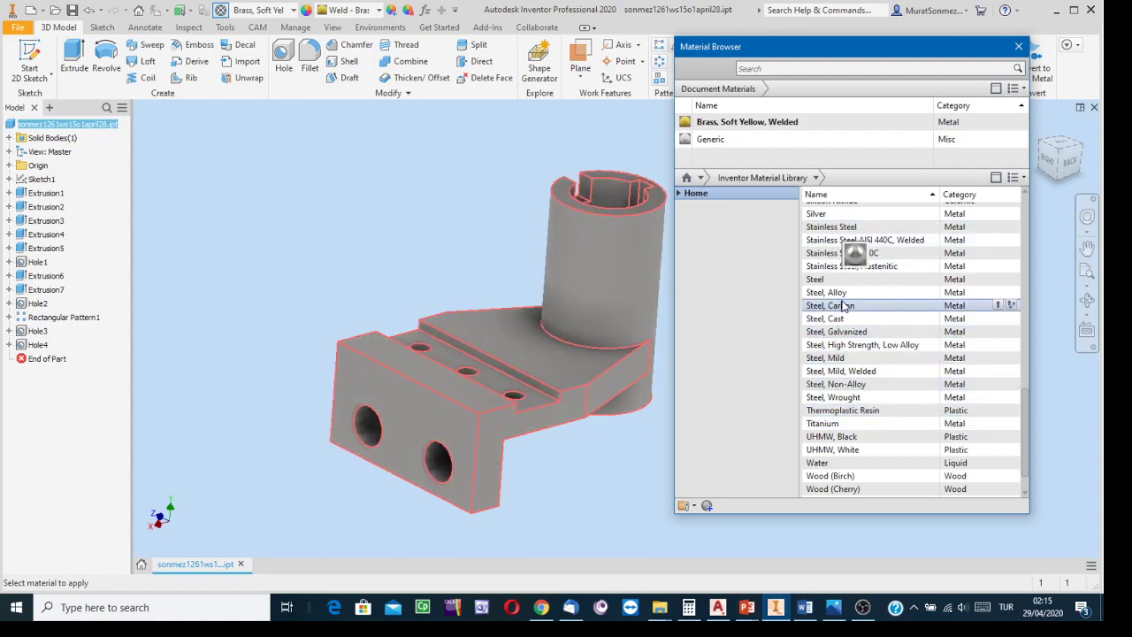
click(844, 308)
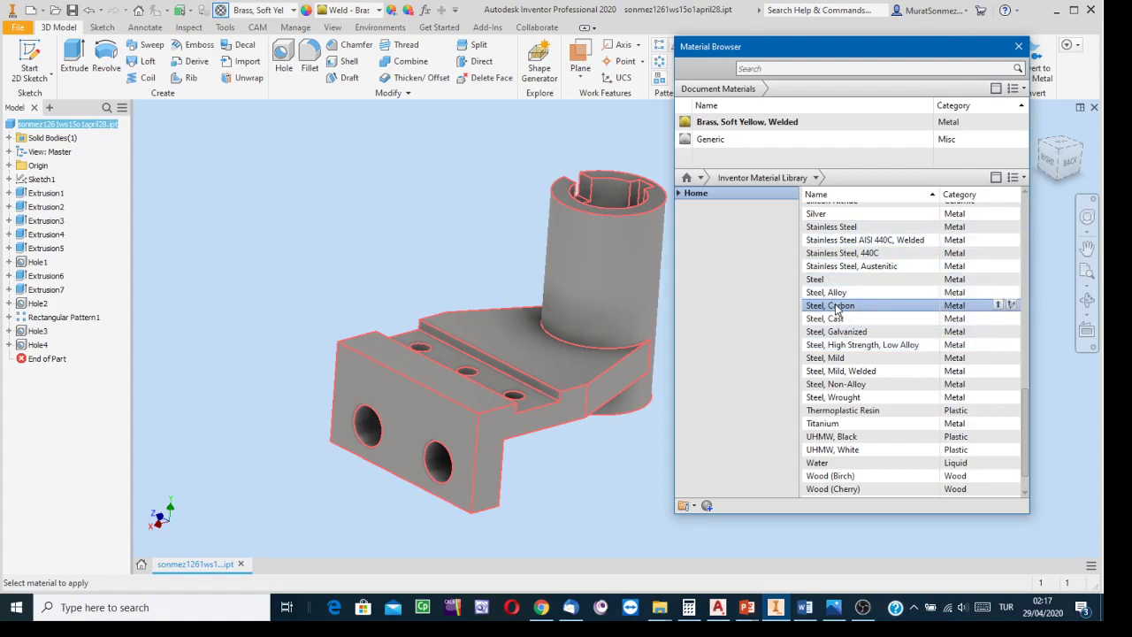
Assign Steel, Carbon to the bracket, close the browser, return to the home view and save.
click(836, 307)
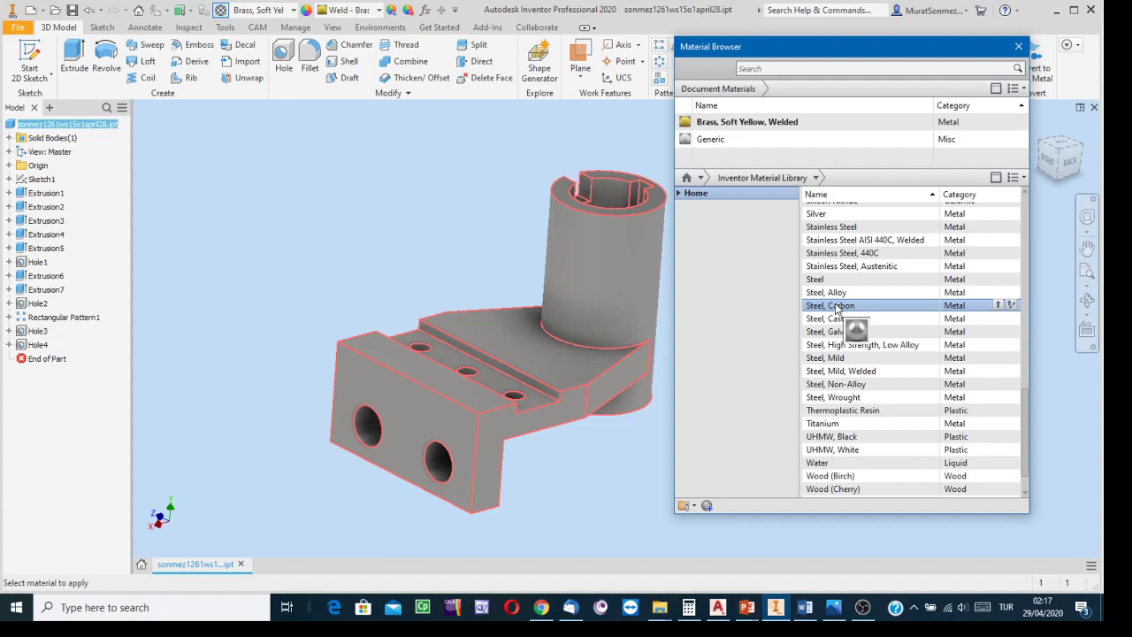
right_click(840, 307)
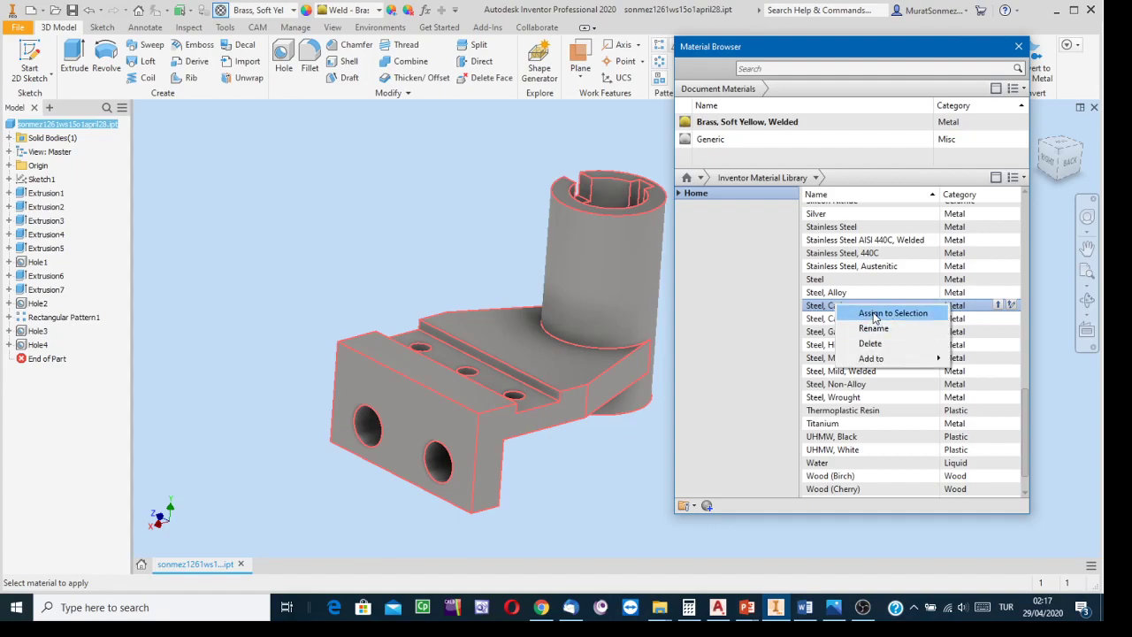
click(867, 316)
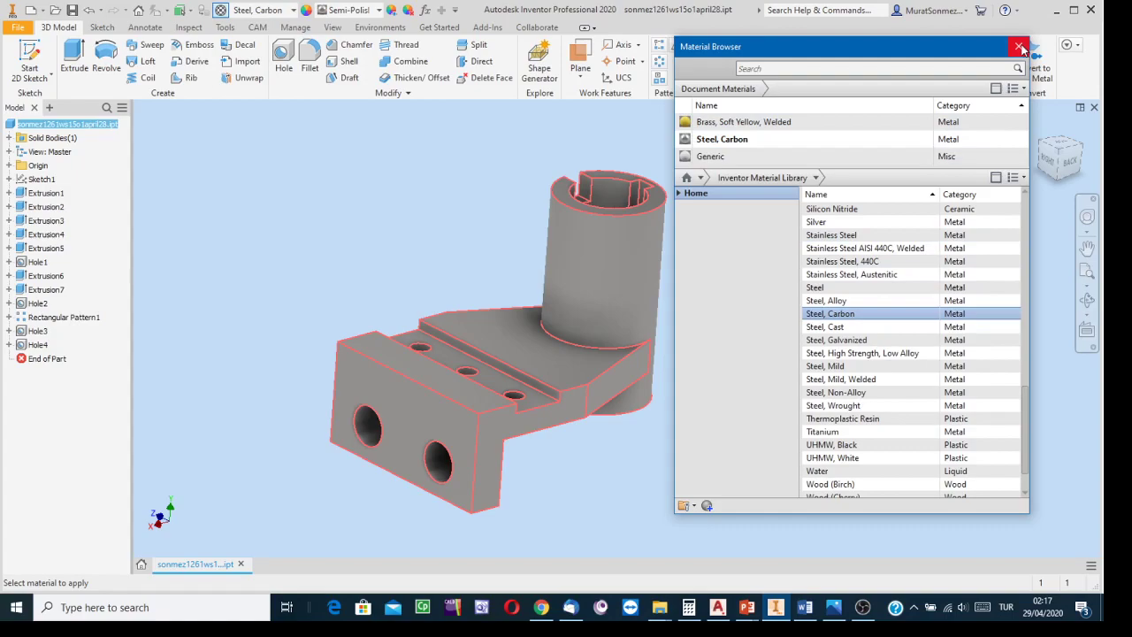
click(1018, 46)
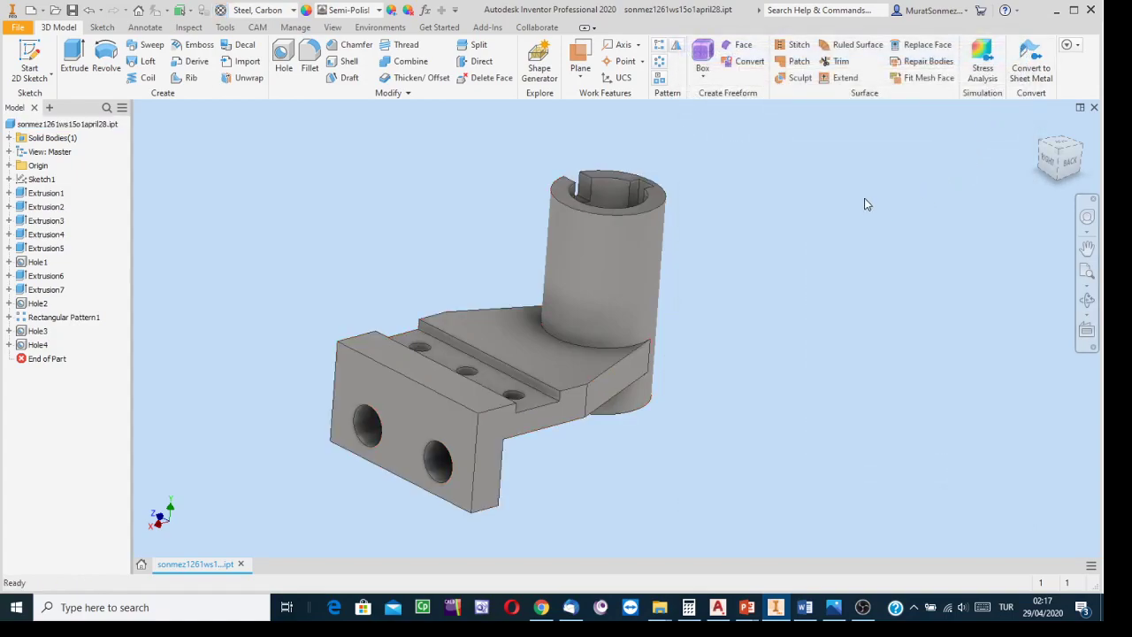
click(1038, 129)
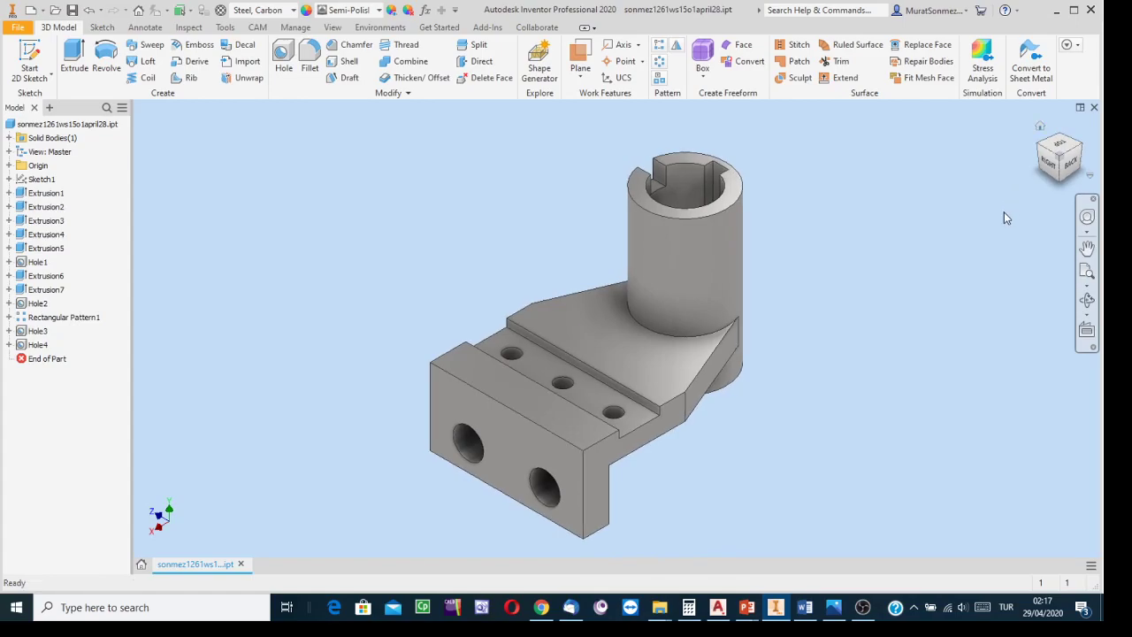
click(72, 12)
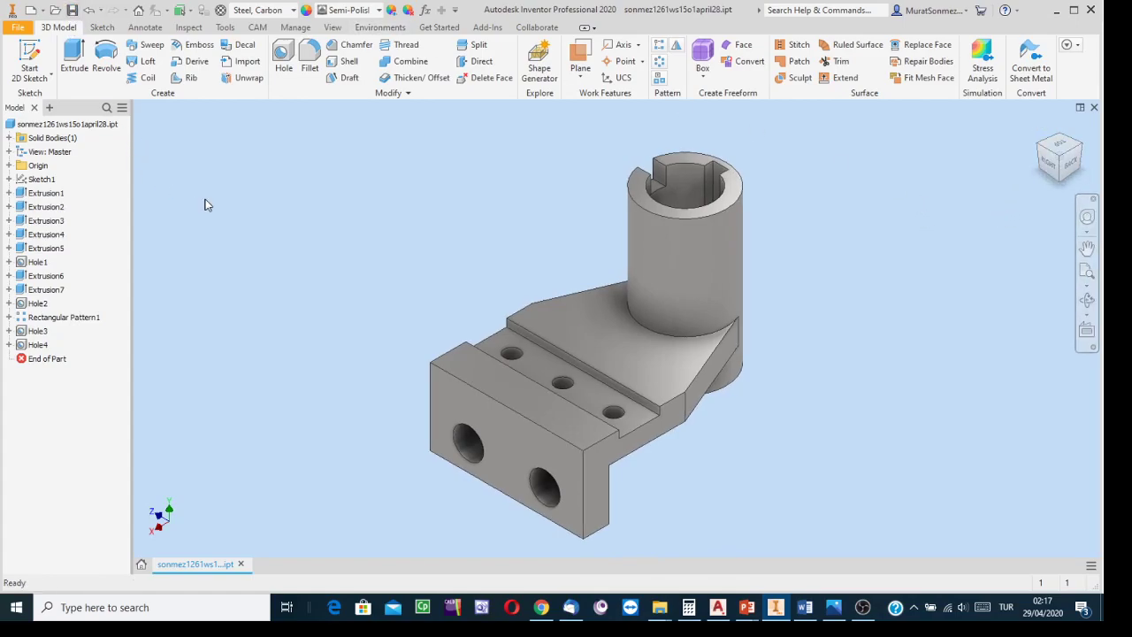
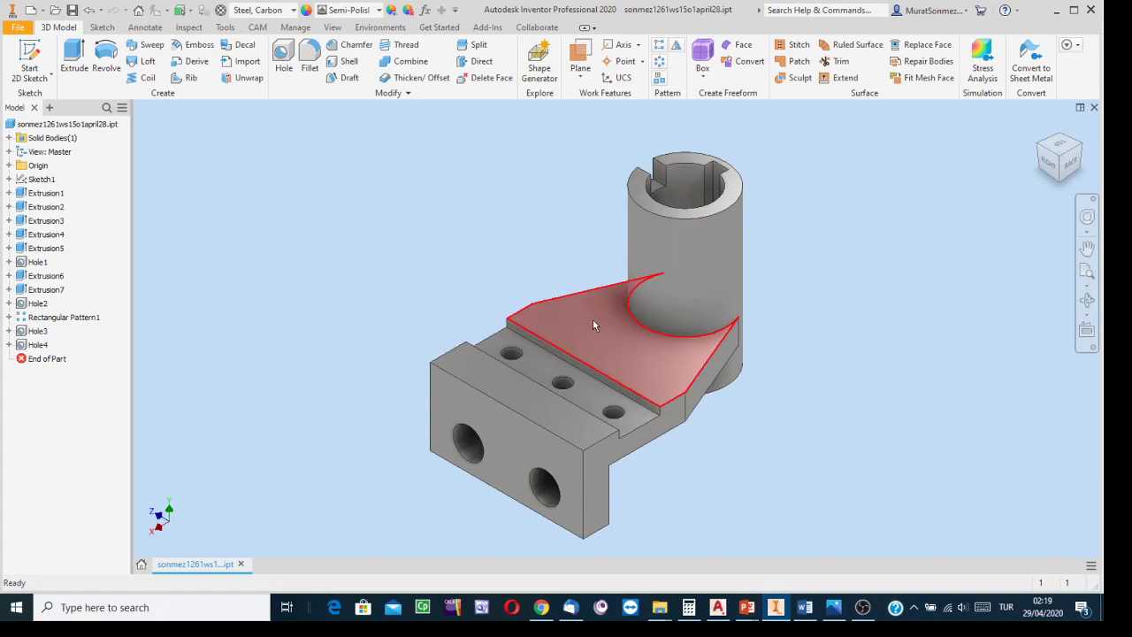
Open Face Properties for the bracket's sloped top face beside the cylinder.
mouse_move(593, 325)
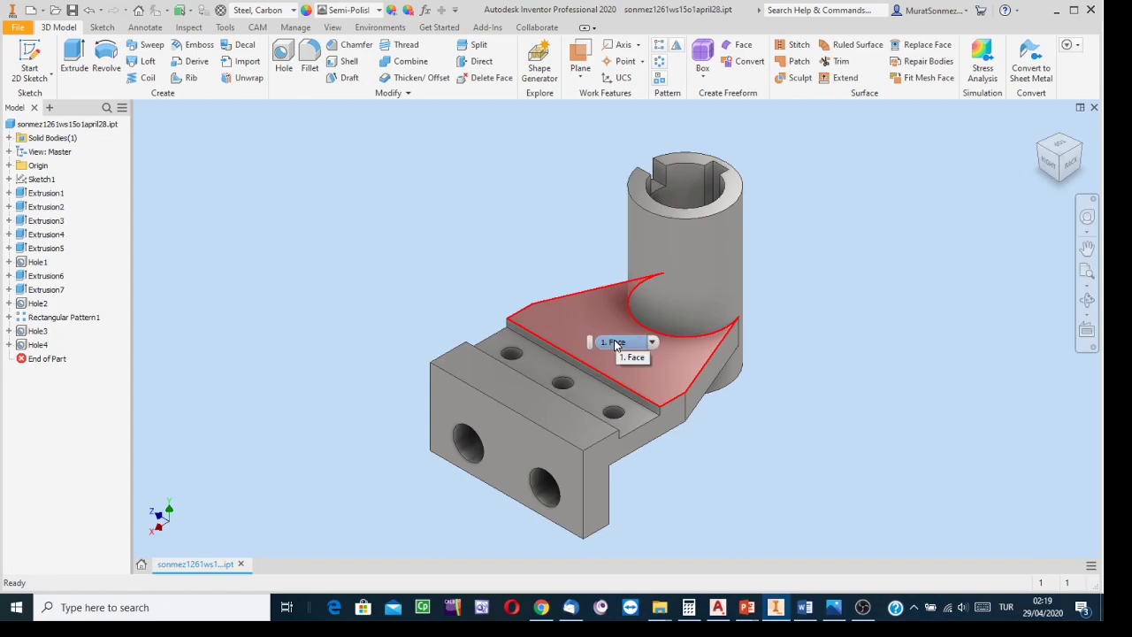
click(616, 343)
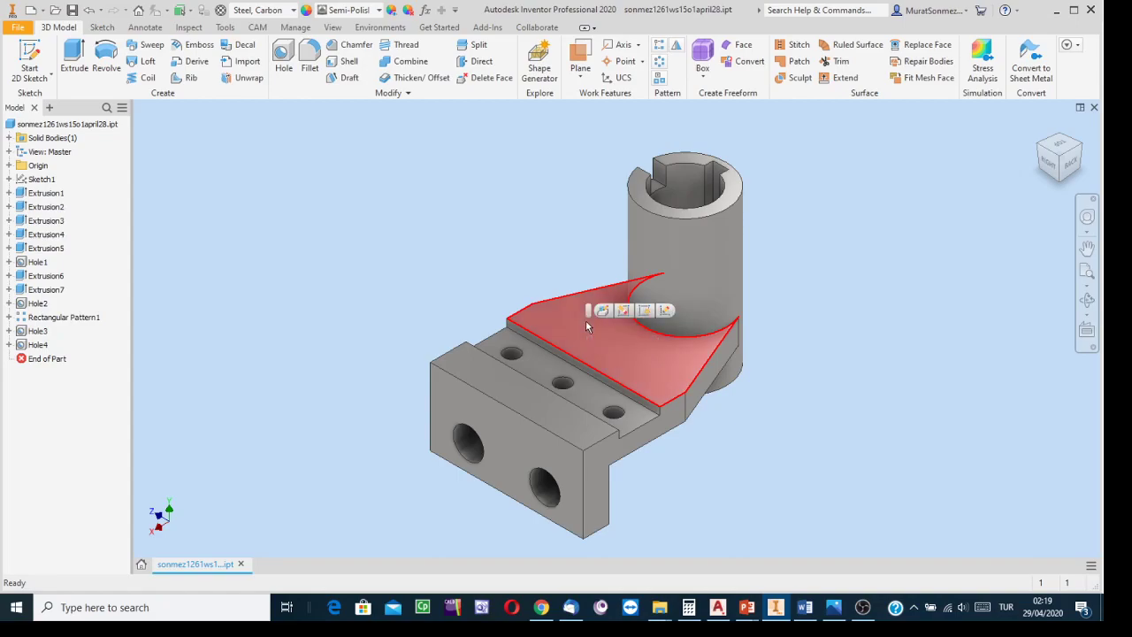
right_click(584, 326)
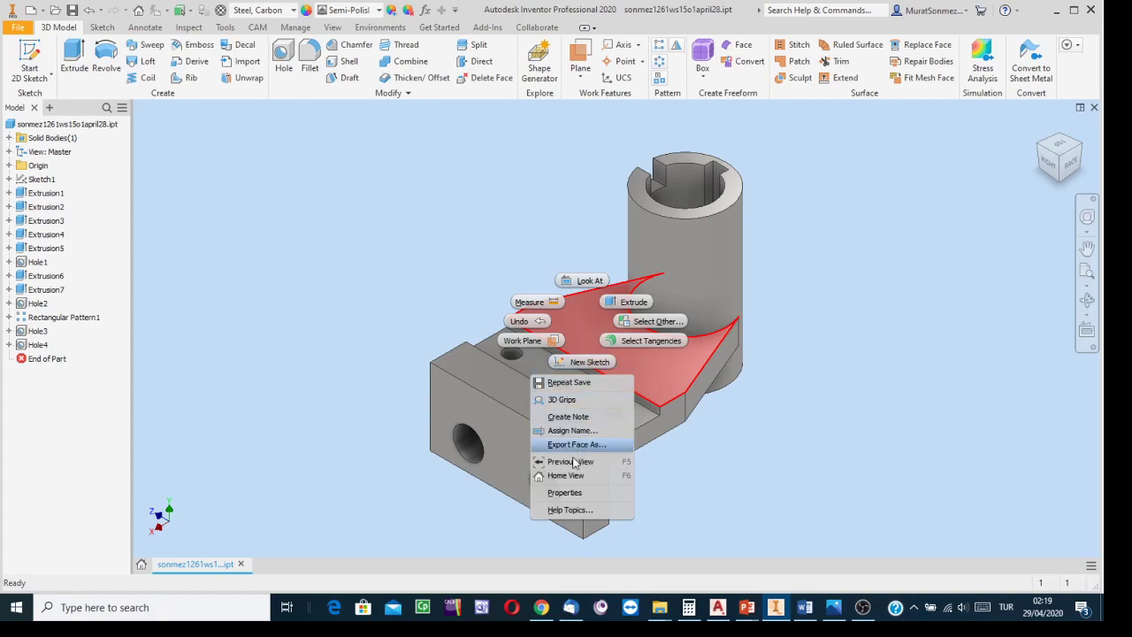
click(565, 492)
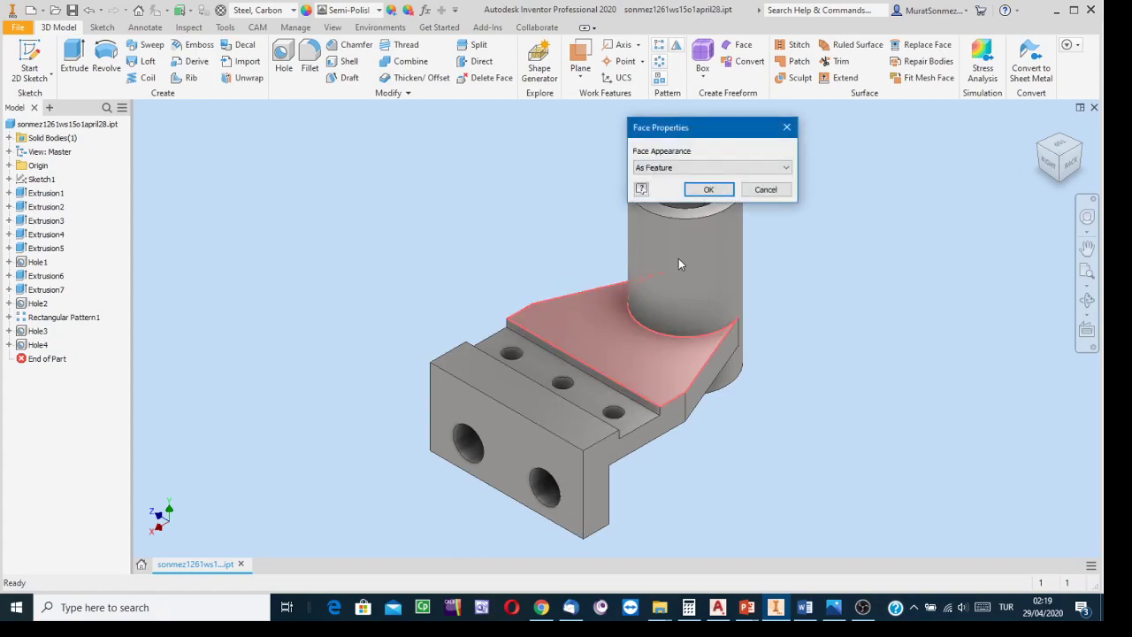
drag(734, 143, 410, 161)
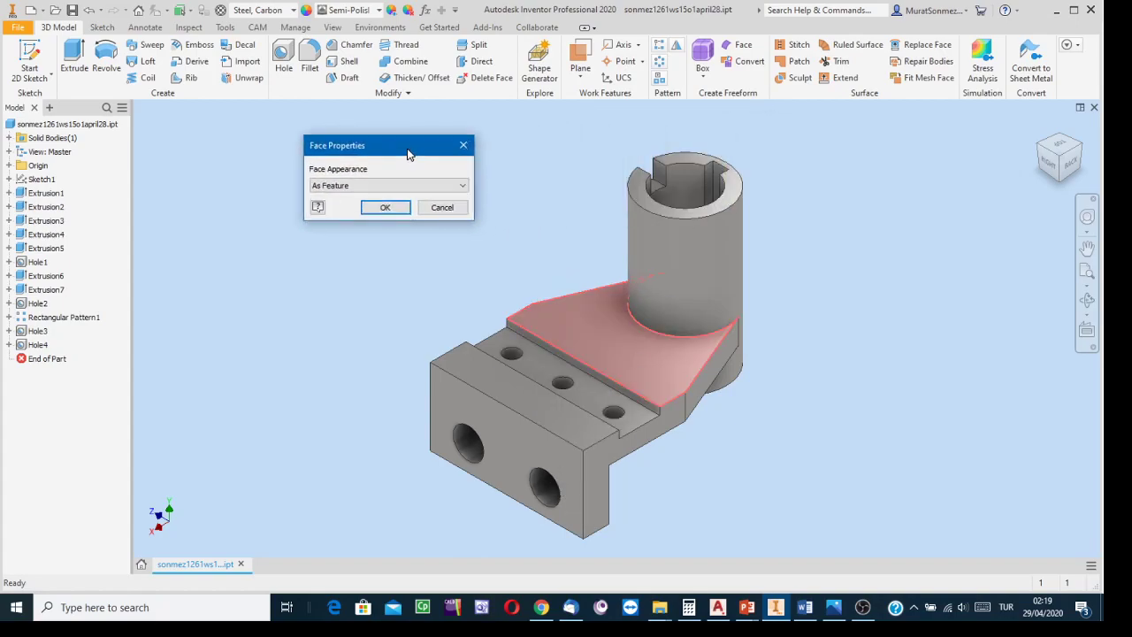
Set the sloped face's appearance to Light Red and apply it.
click(462, 188)
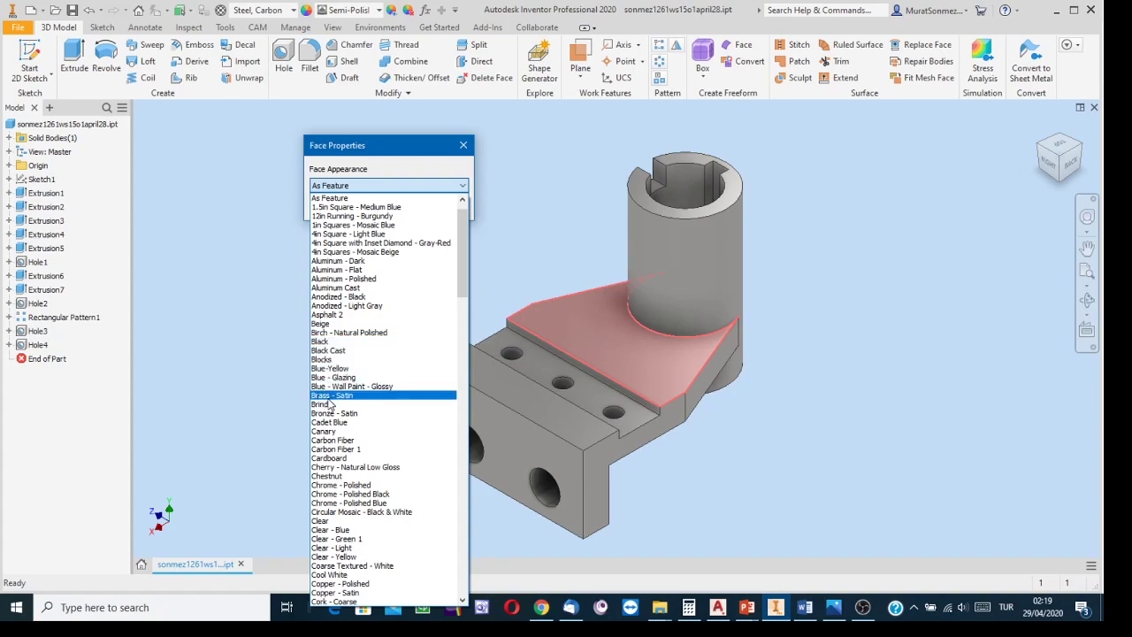
scroll(329, 406, down, 4)
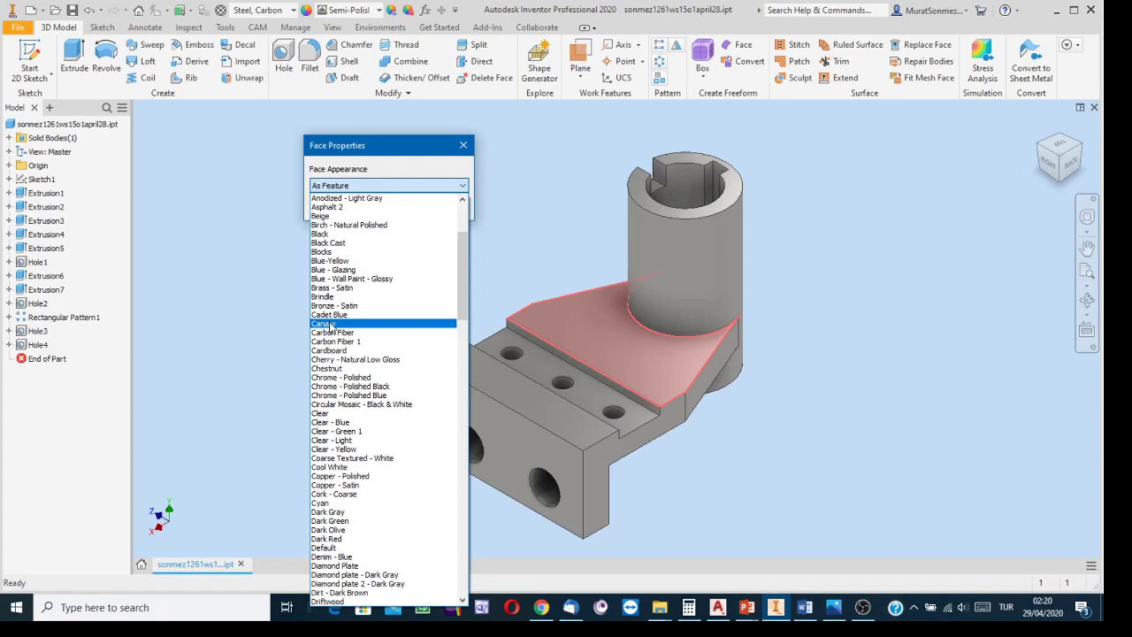
scroll(334, 329, down, 3)
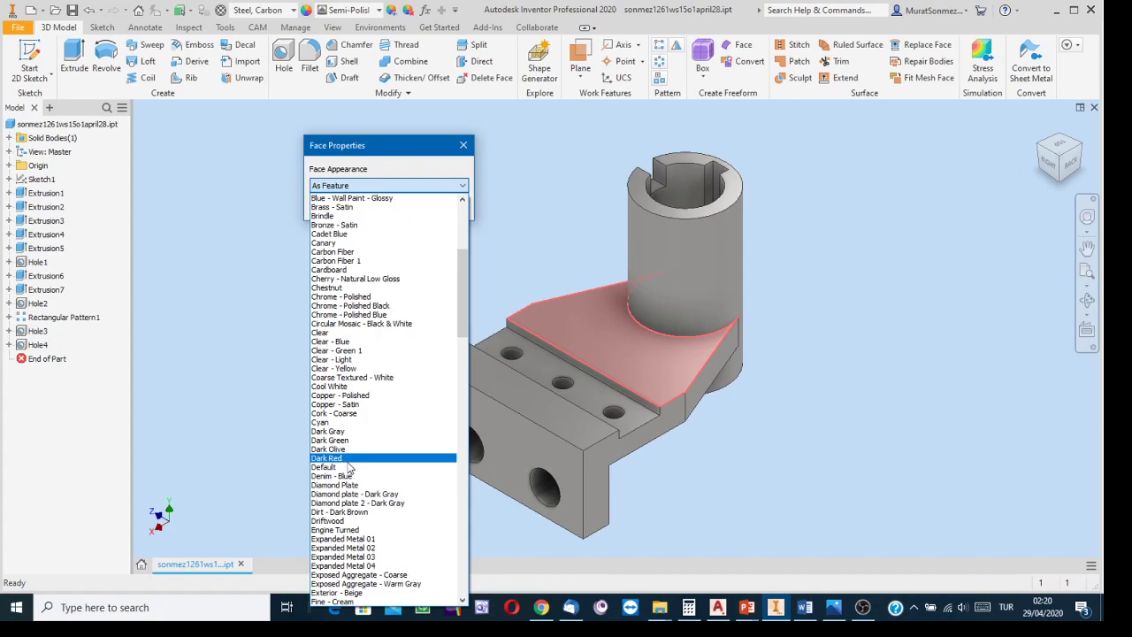
scroll(345, 462, down, 7)
scroll(345, 462, down, 8)
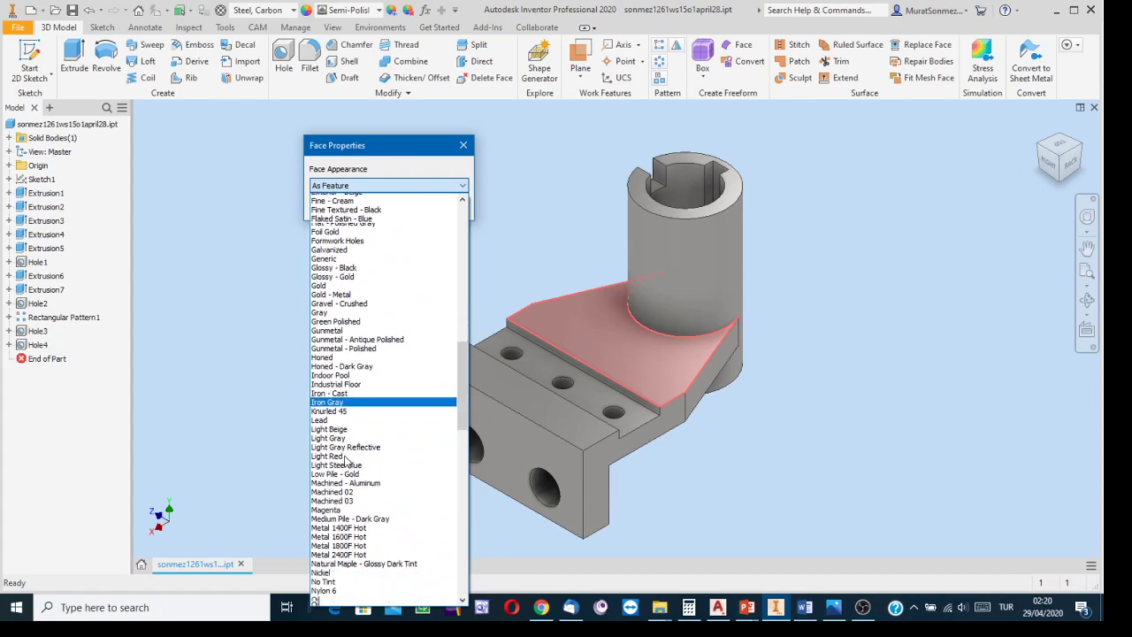
scroll(350, 414, down, 1)
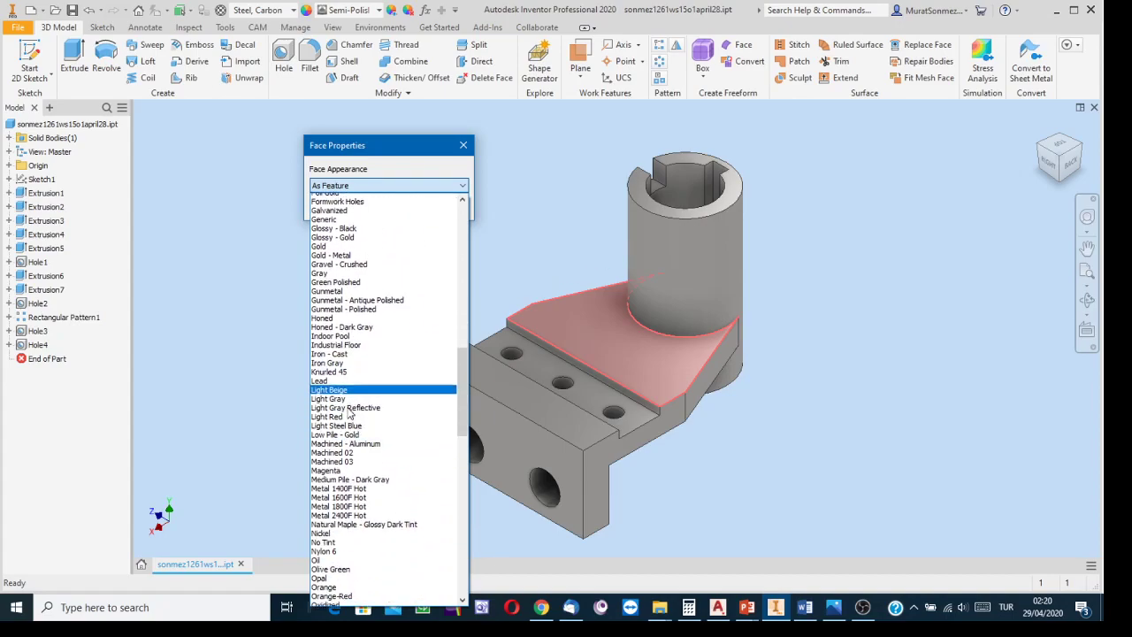
scroll(350, 414, down, 1)
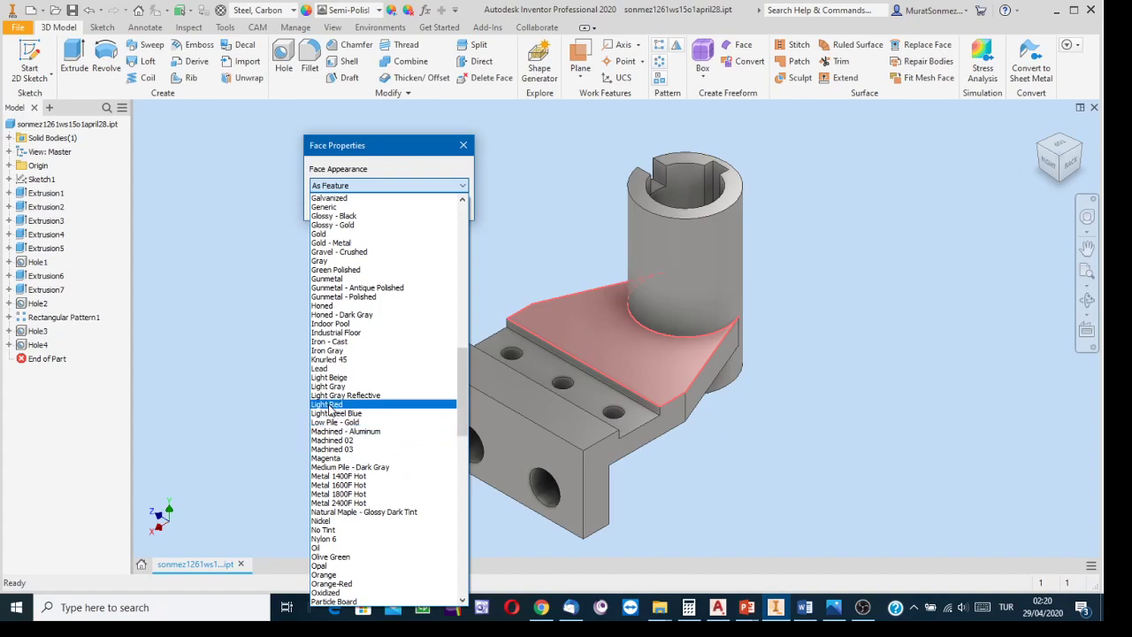
click(329, 406)
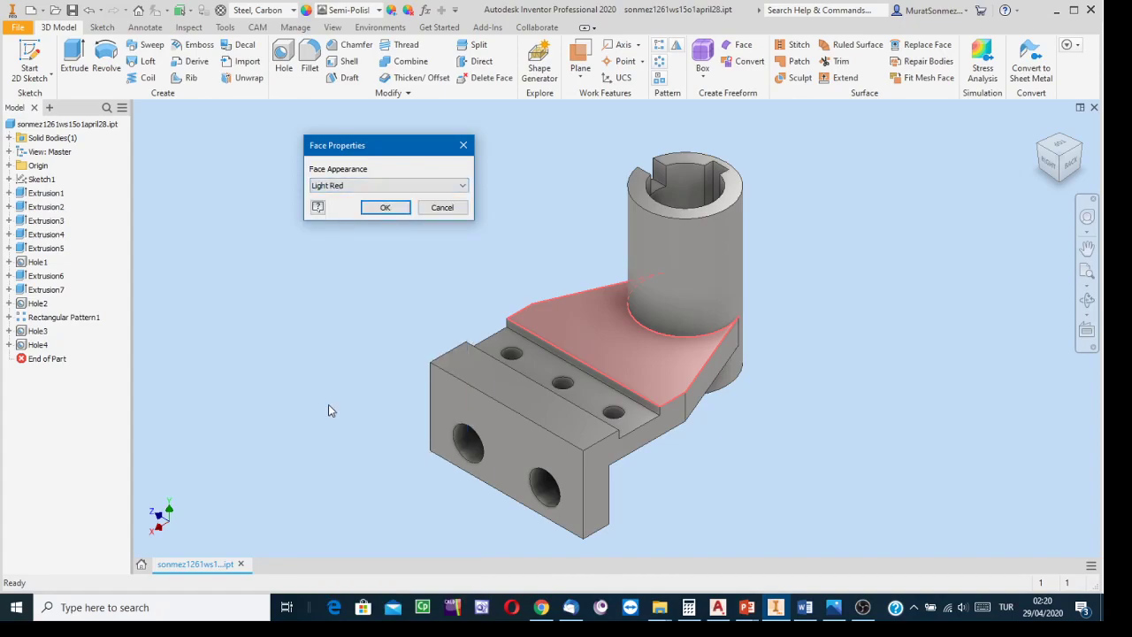
click(382, 207)
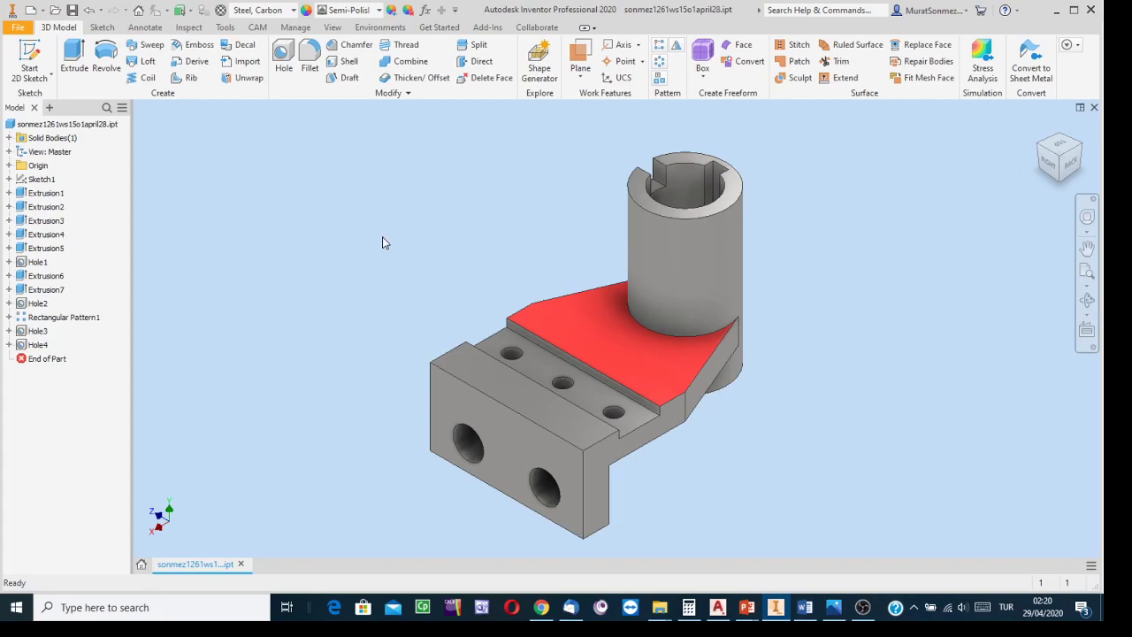
click(590, 315)
Give the slotted step face with three small holes the Light Red face appearance.
click(538, 367)
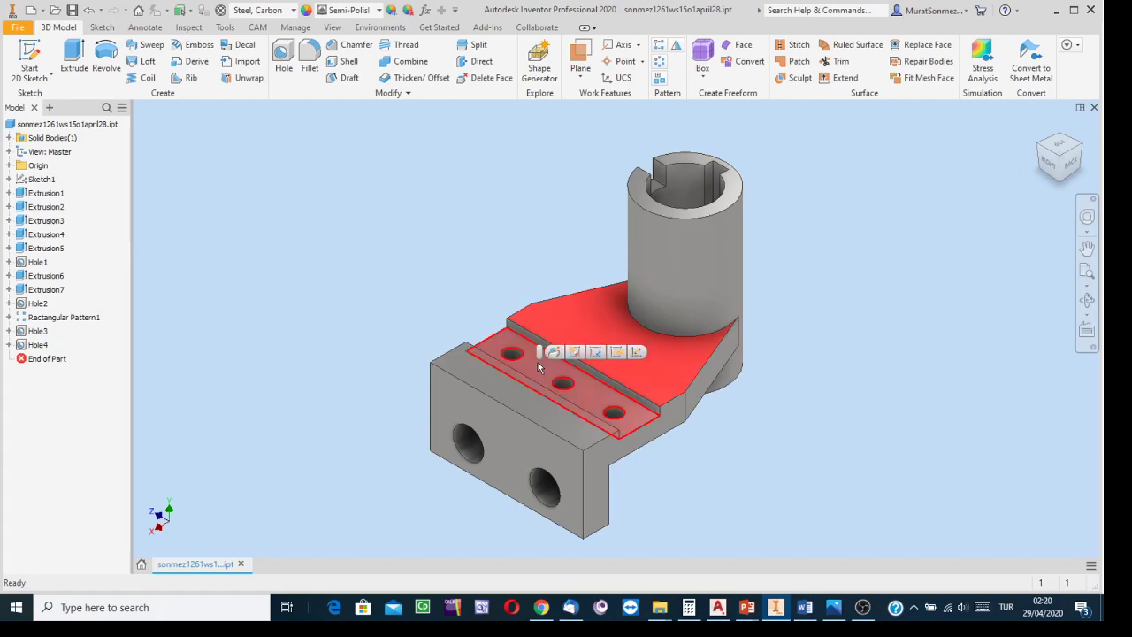
right_click(538, 364)
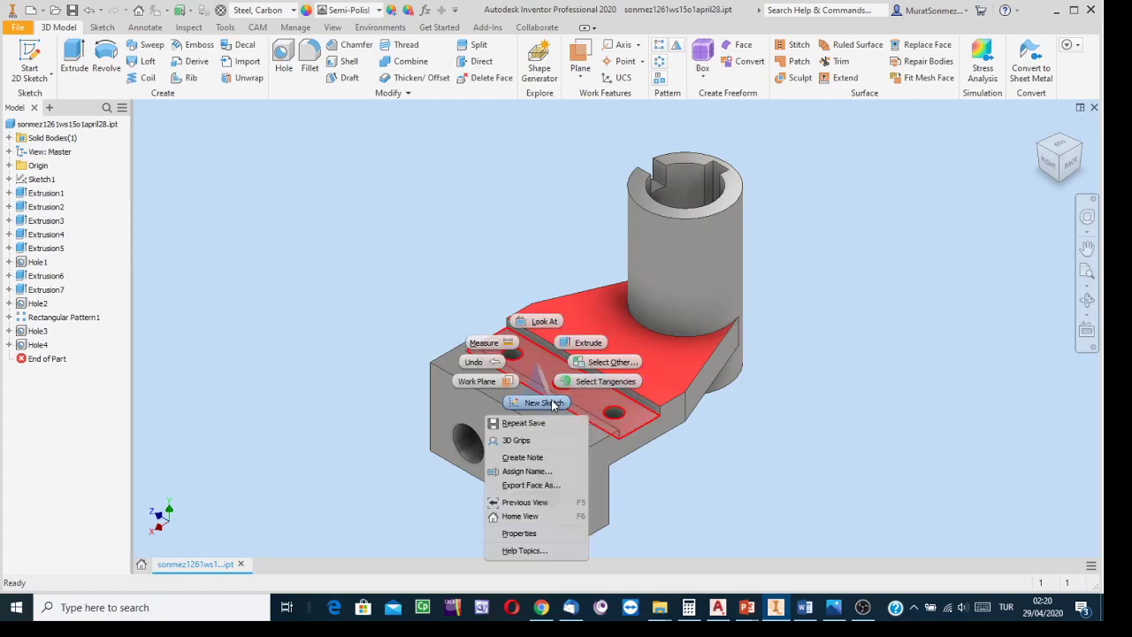
click(527, 534)
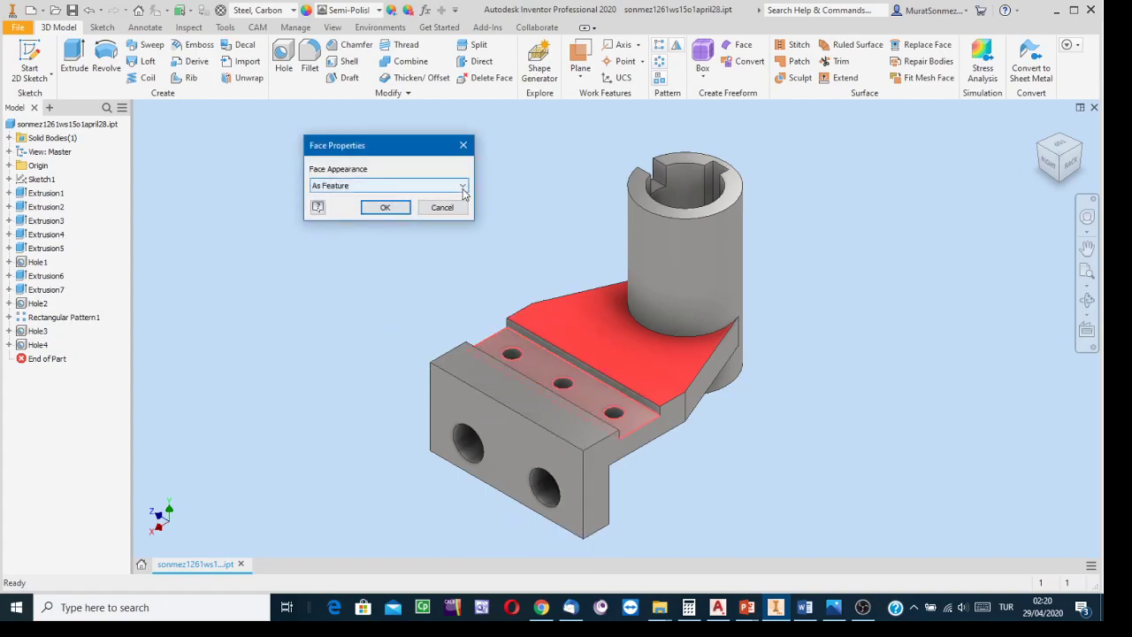
click(461, 186)
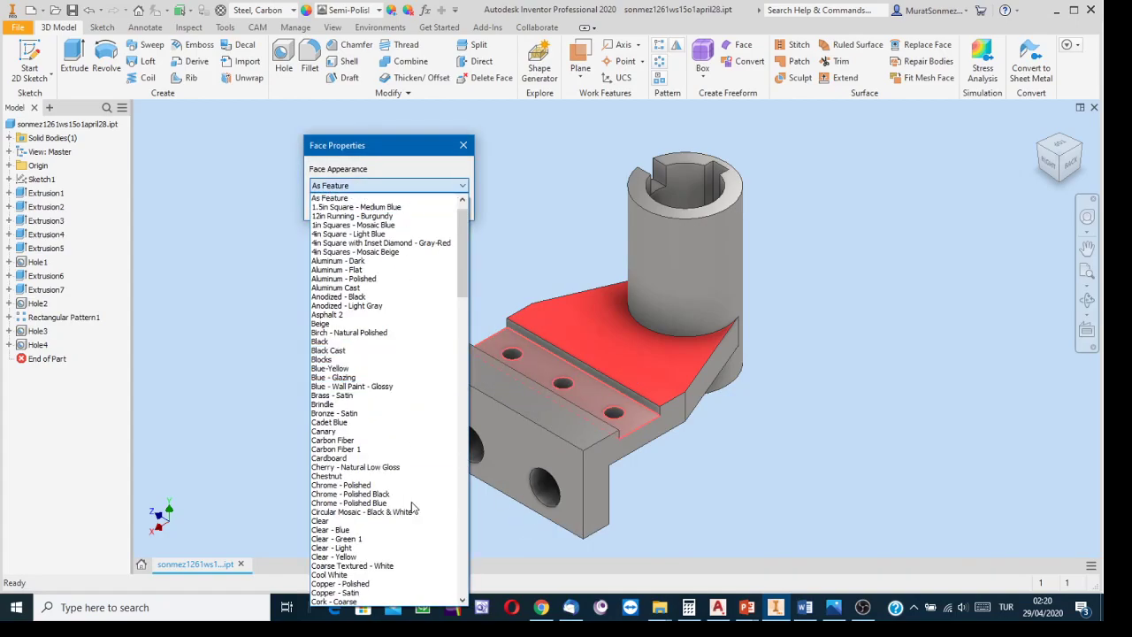
scroll(363, 469, down, 11)
scroll(358, 465, down, 9)
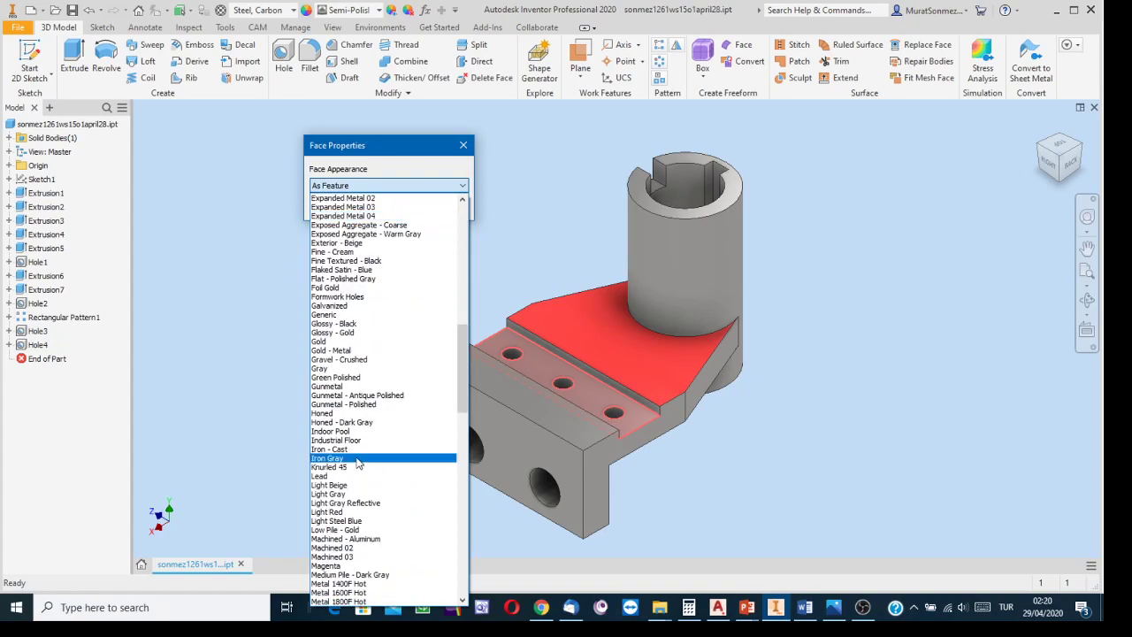
scroll(359, 462, down, 4)
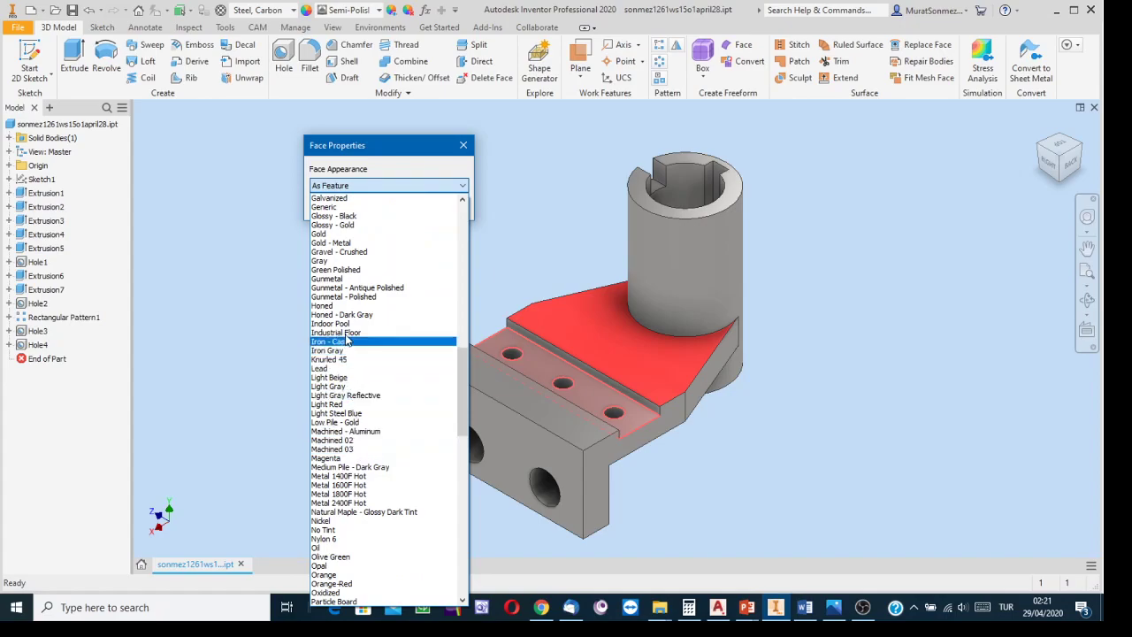
scroll(347, 340, down, 4)
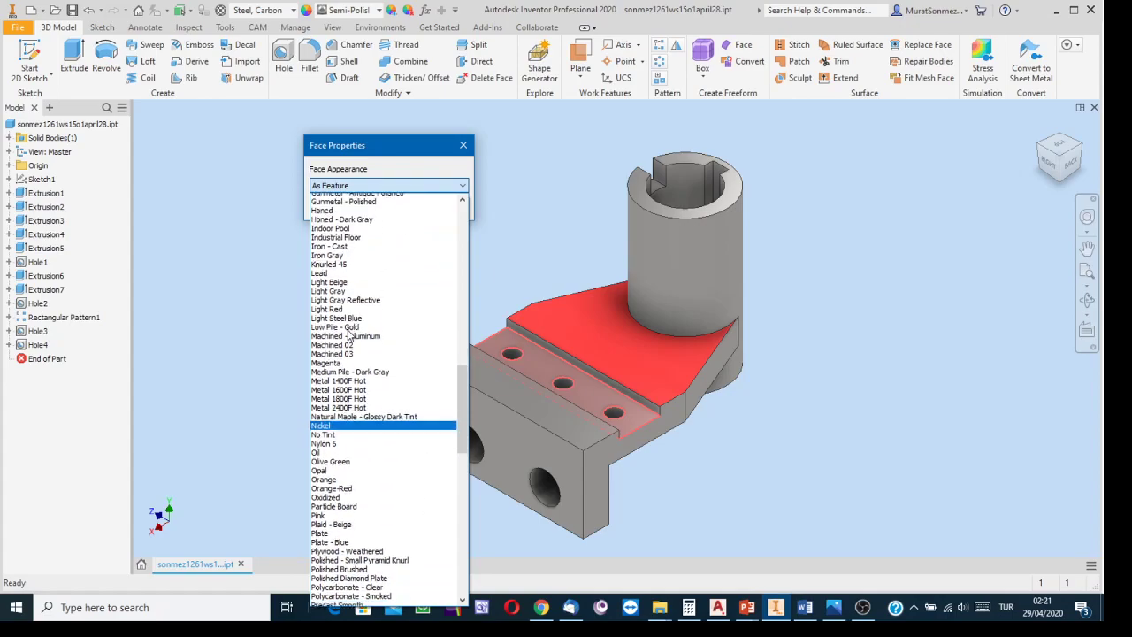
scroll(350, 336, up, 1)
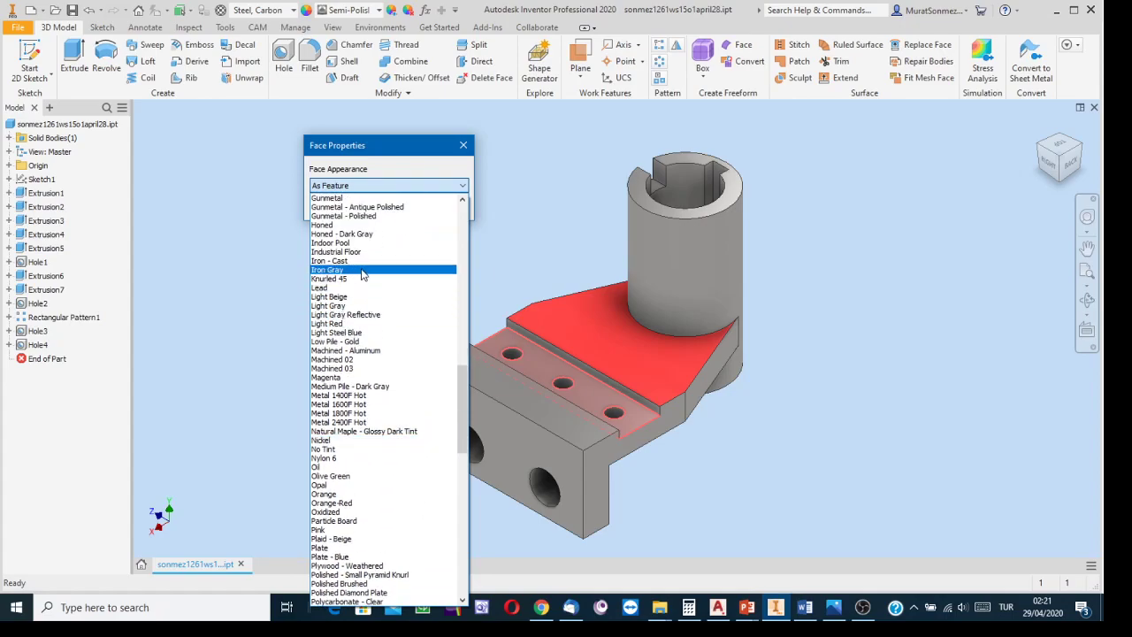
click(347, 323)
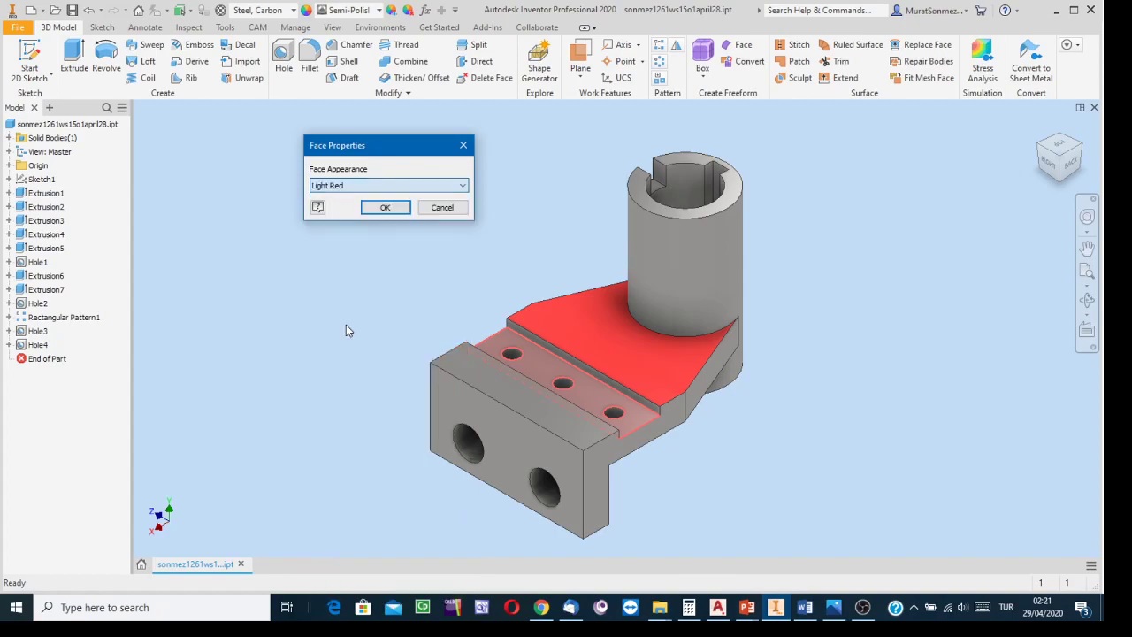
click(384, 206)
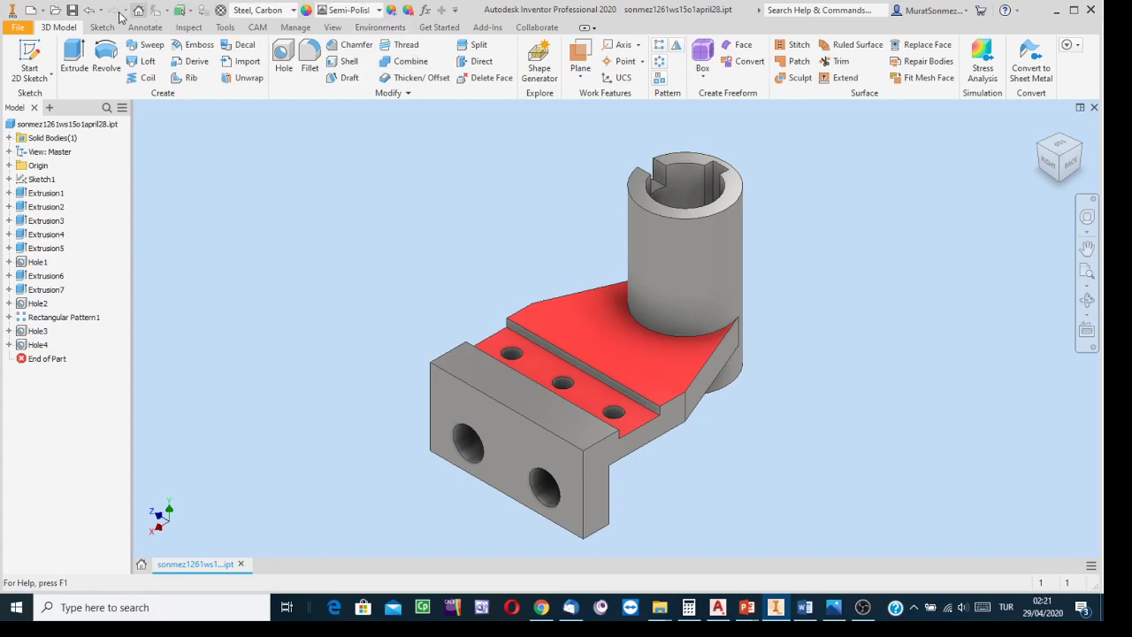
Undo both Light Red face colour changes so the bracket is grey again.
click(87, 11)
click(88, 11)
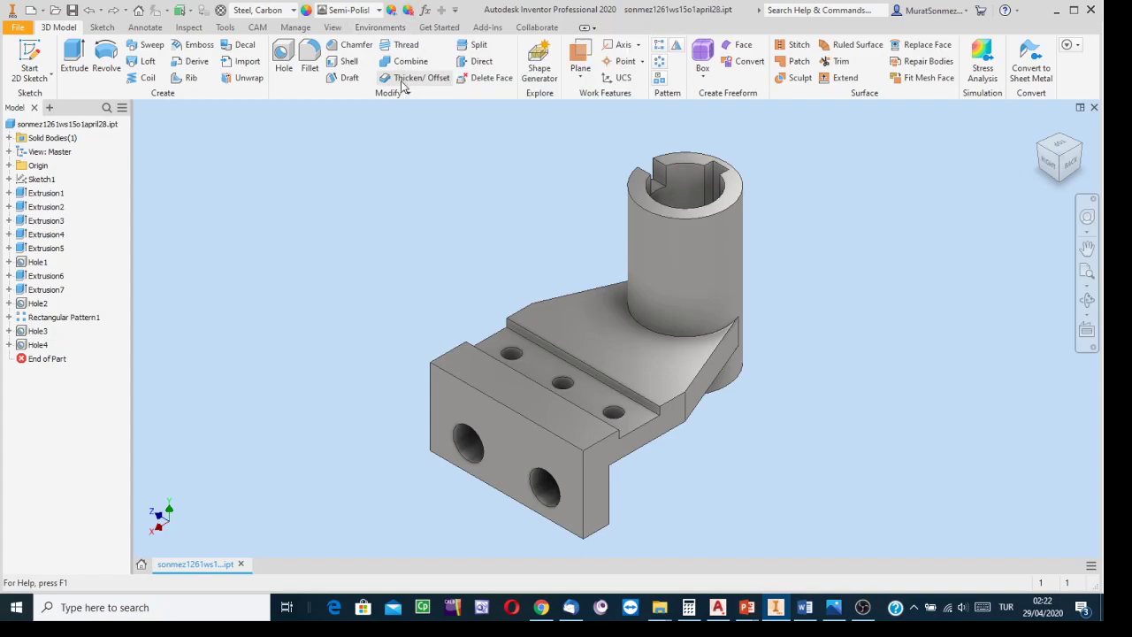
With Adjust appearance, tint the sloped top face green, about RGB 116, 209, 65.
click(392, 10)
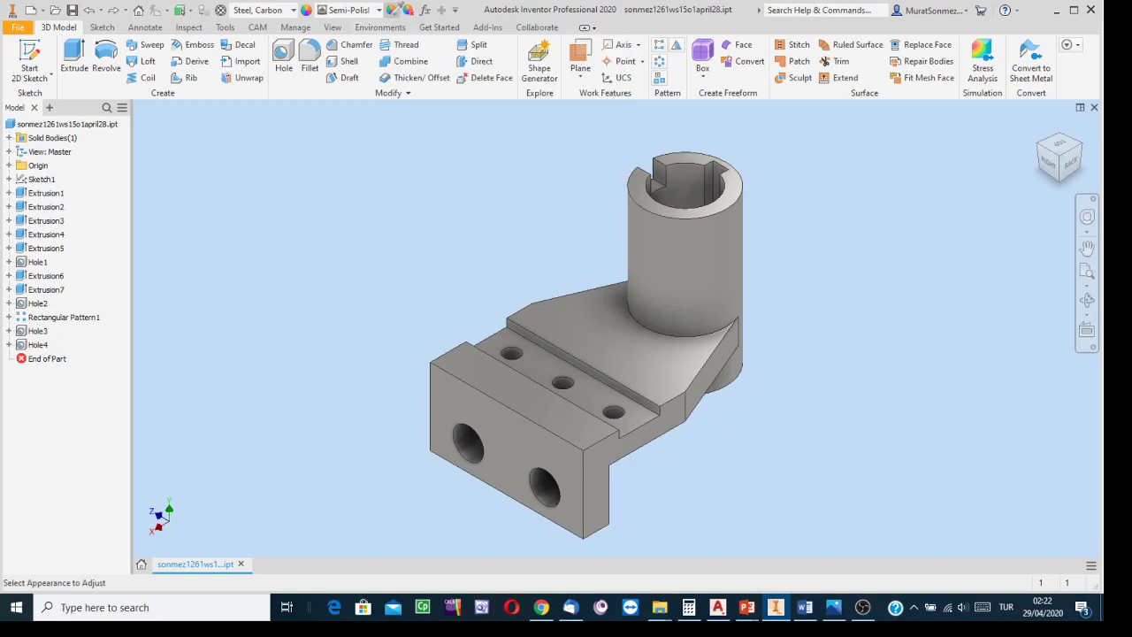
click(681, 212)
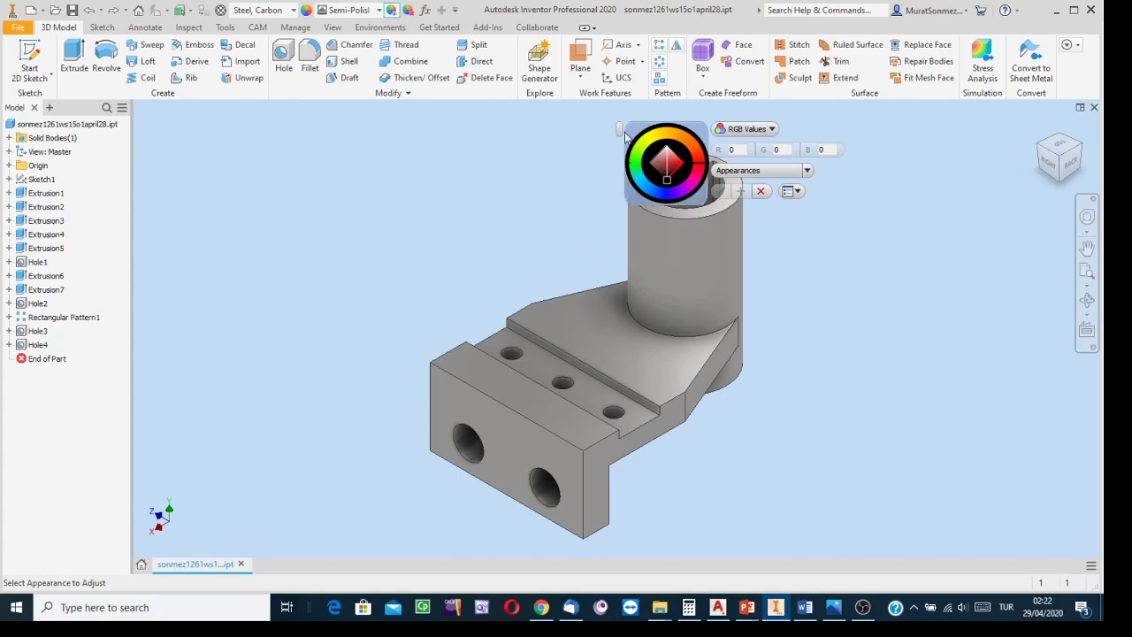
drag(617, 127, 334, 172)
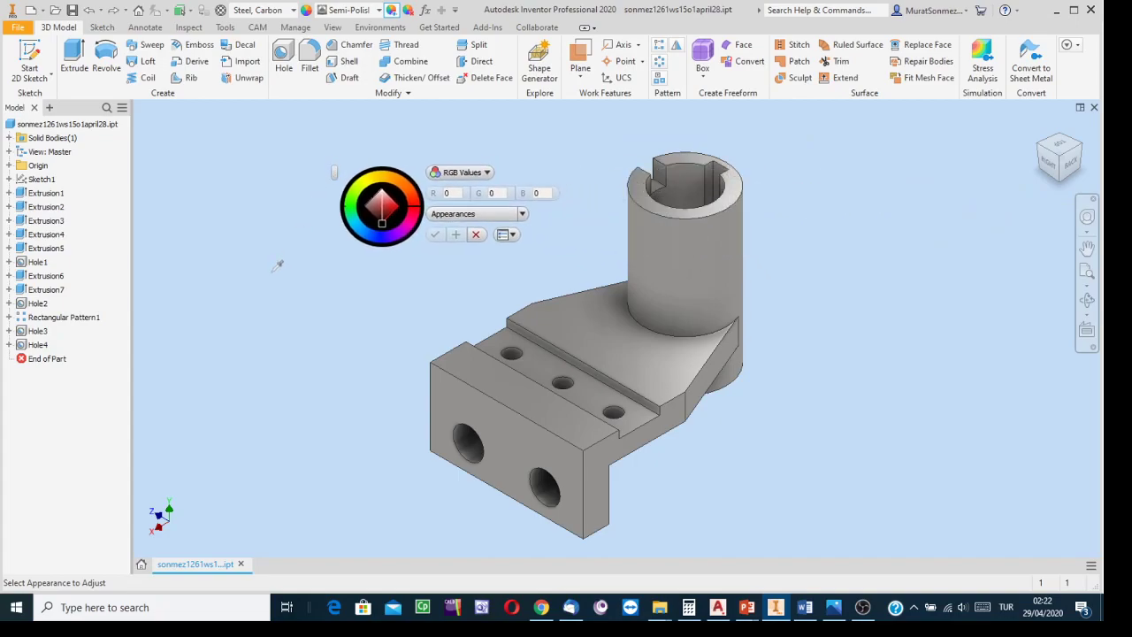
click(351, 207)
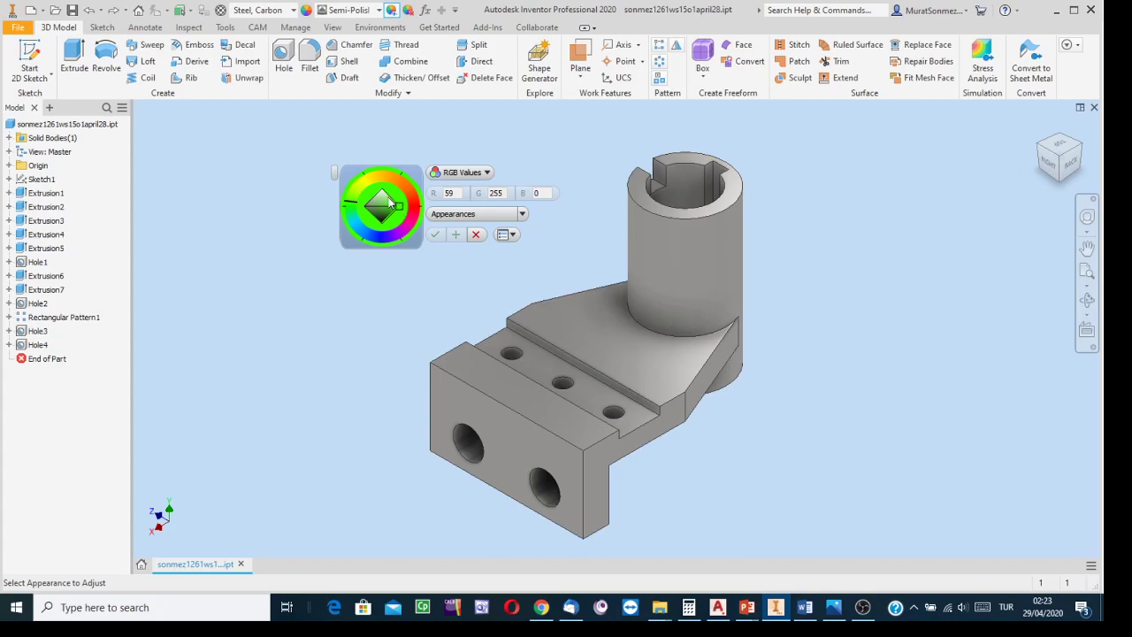
mouse_move(397, 212)
mouse_down()
mouse_move(381, 206)
mouse_move(391, 214)
mouse_up()
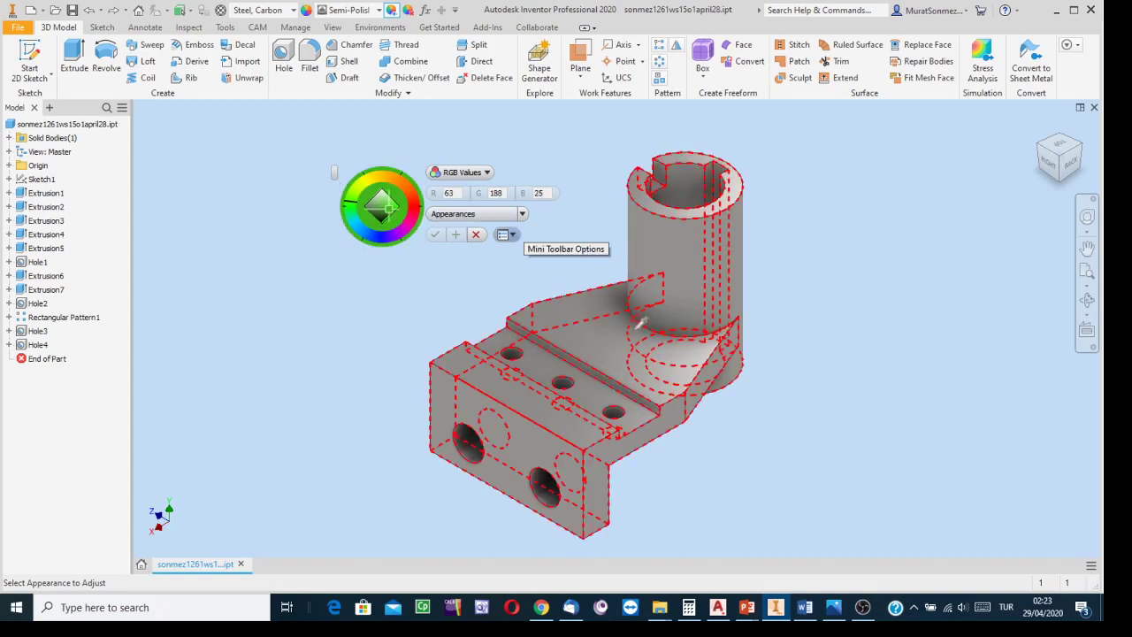
click(608, 303)
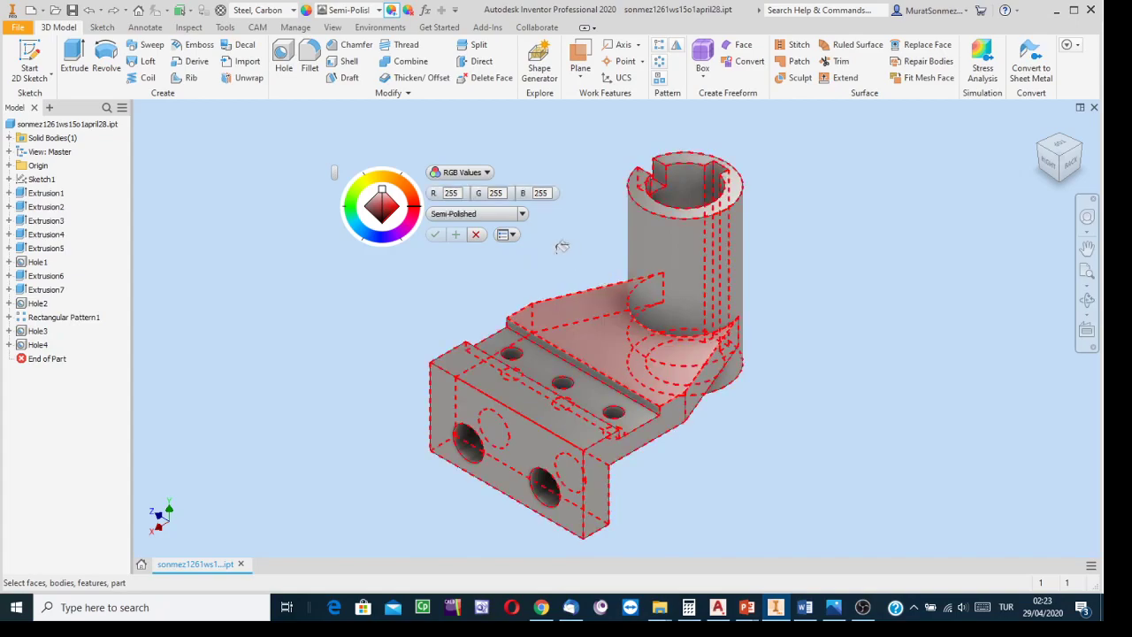
click(353, 206)
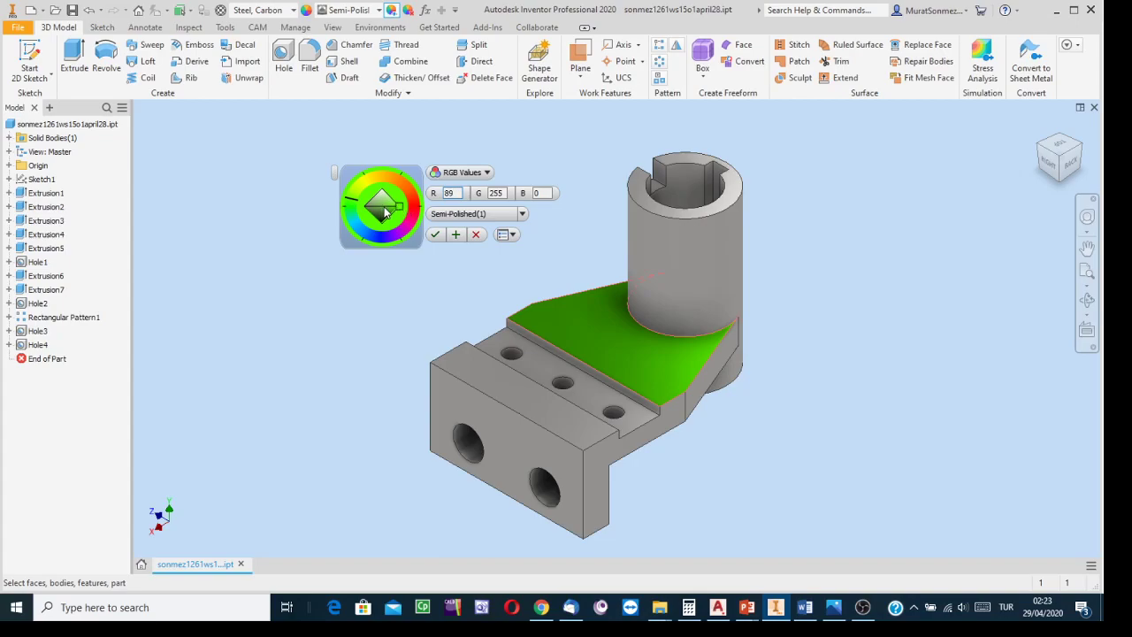
click(385, 211)
mouse_move(386, 206)
mouse_down()
mouse_move(379, 219)
mouse_move(395, 204)
mouse_move(376, 202)
mouse_move(385, 211)
mouse_up()
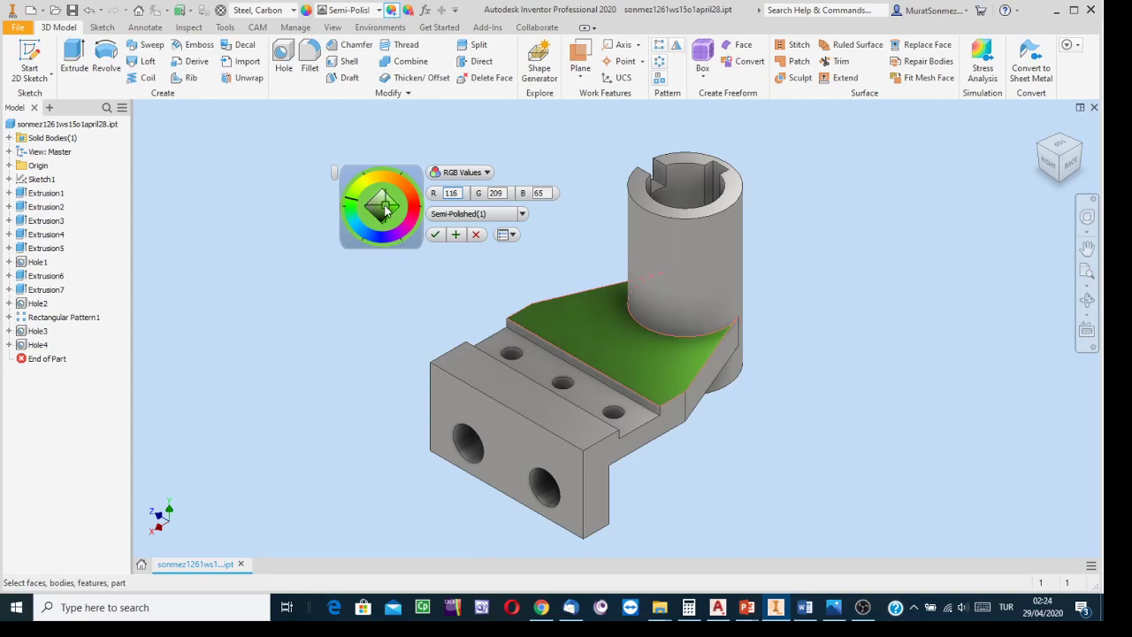
Apply the green to the slope, then tint the cylinder crimson (RGB 234, 19, 91).
click(455, 235)
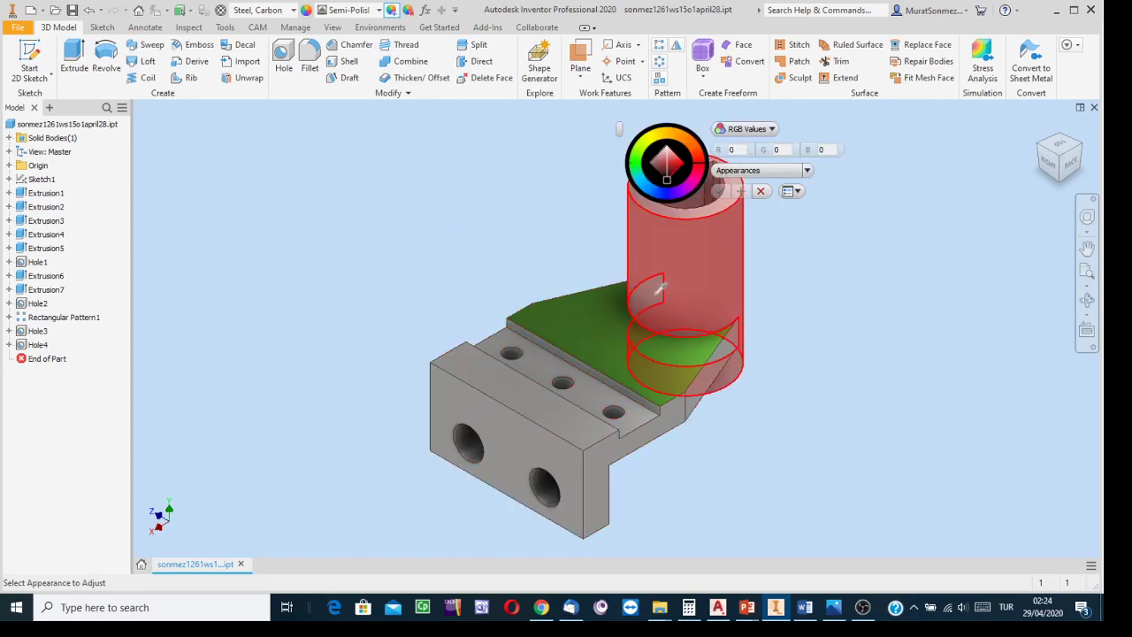
click(693, 255)
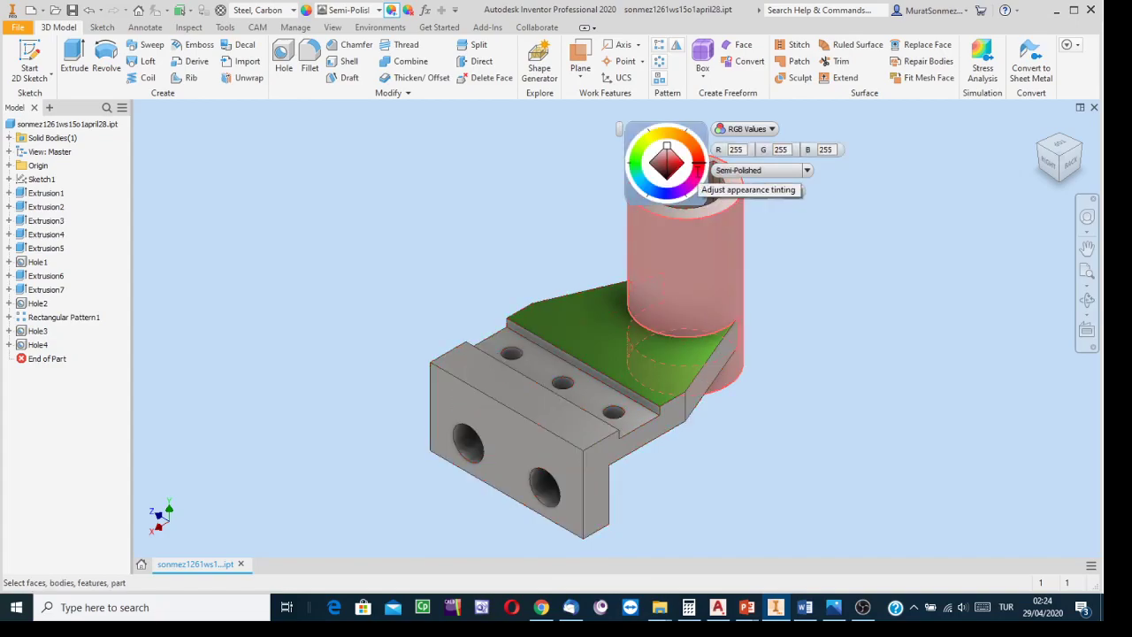
click(696, 167)
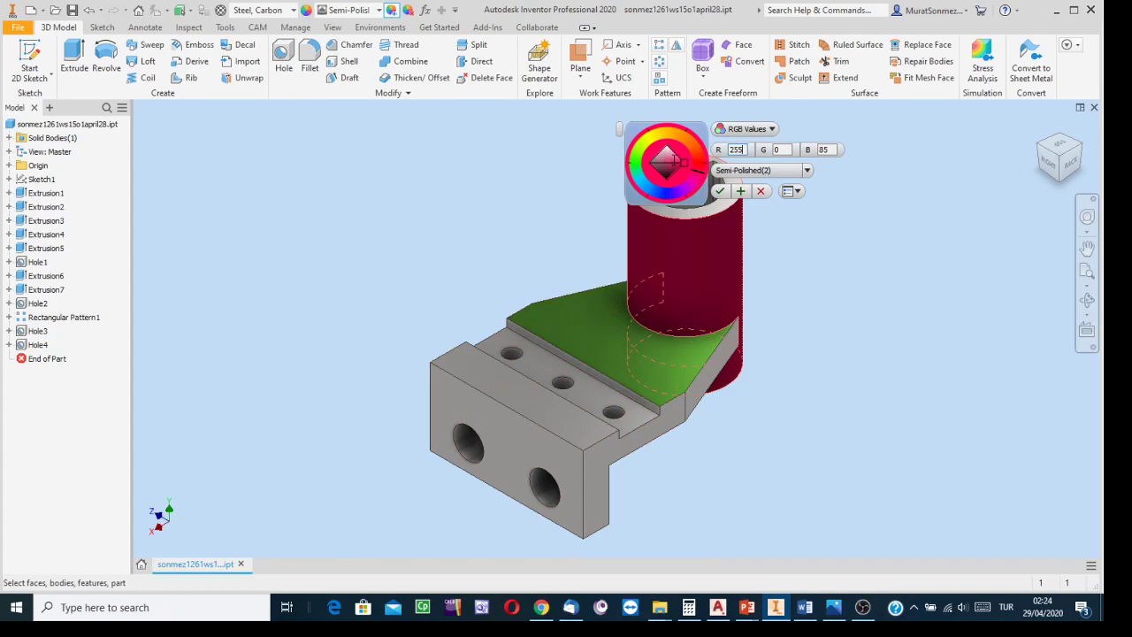
mouse_move(683, 162)
mouse_down()
mouse_move(660, 164)
mouse_move(678, 161)
mouse_up()
click(744, 192)
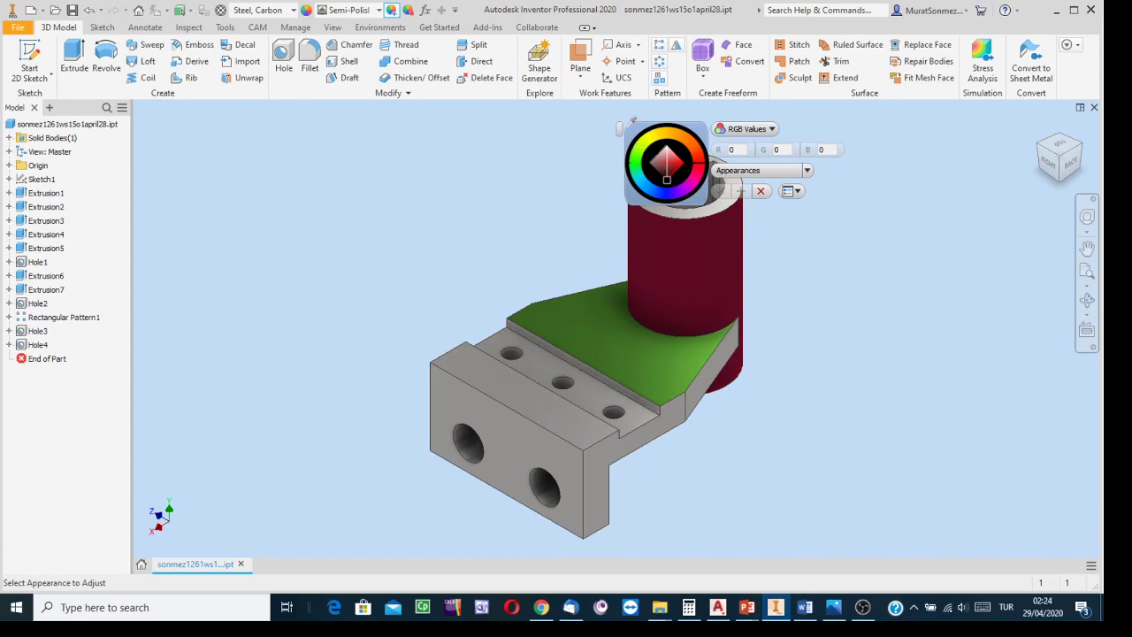
drag(619, 130, 327, 168)
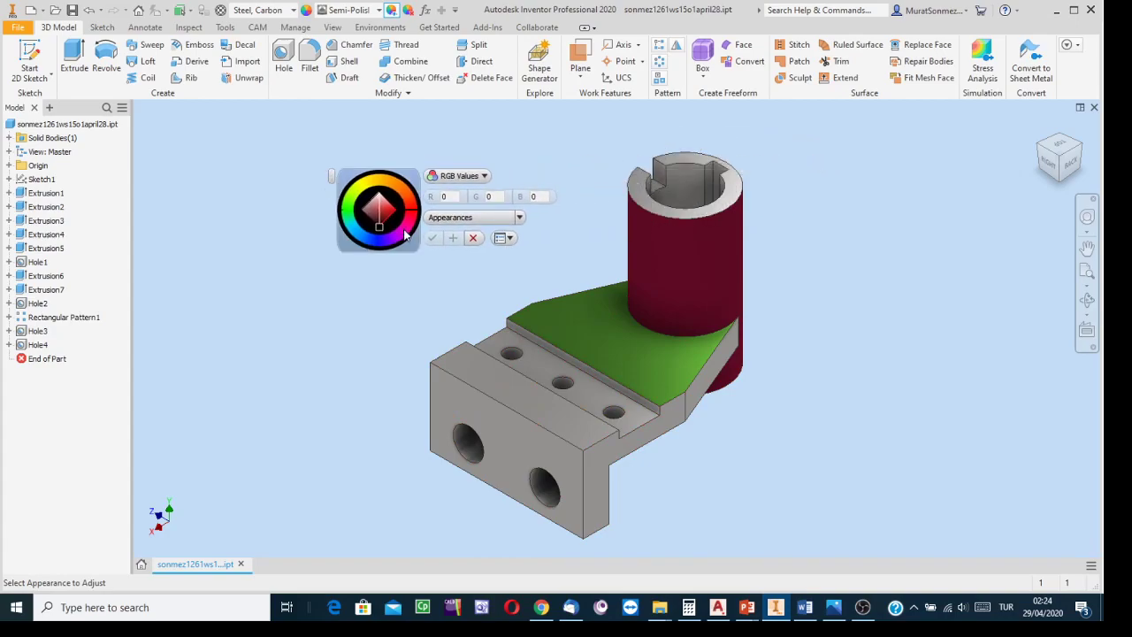
click(520, 218)
mouse_move(621, 241)
mouse_down()
mouse_move(623, 327)
mouse_move(622, 314)
mouse_up()
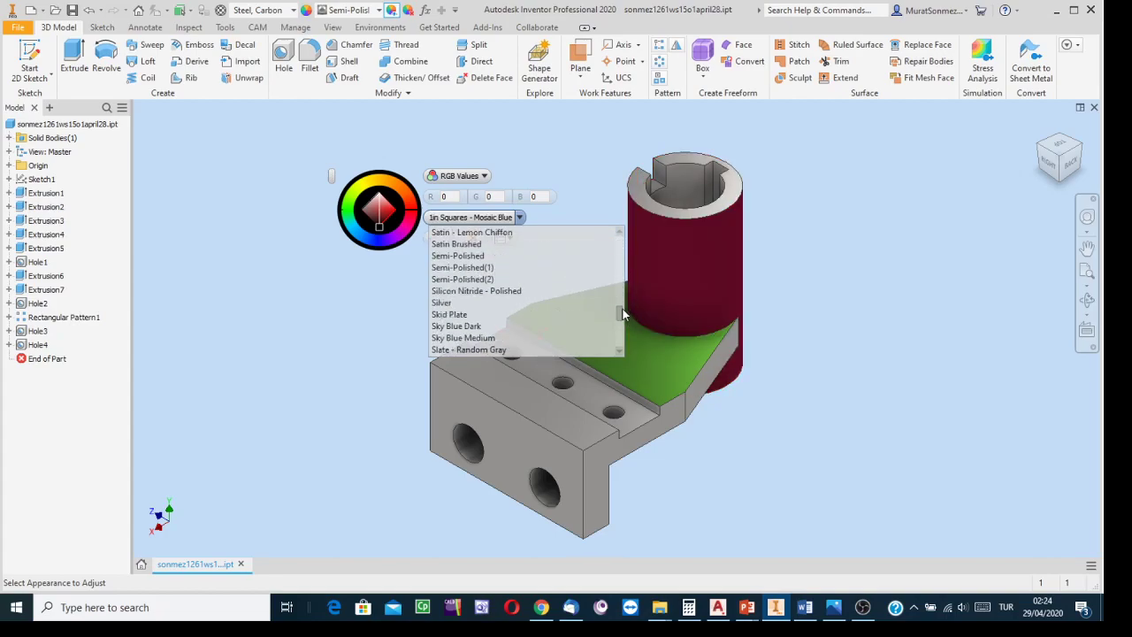
click(473, 329)
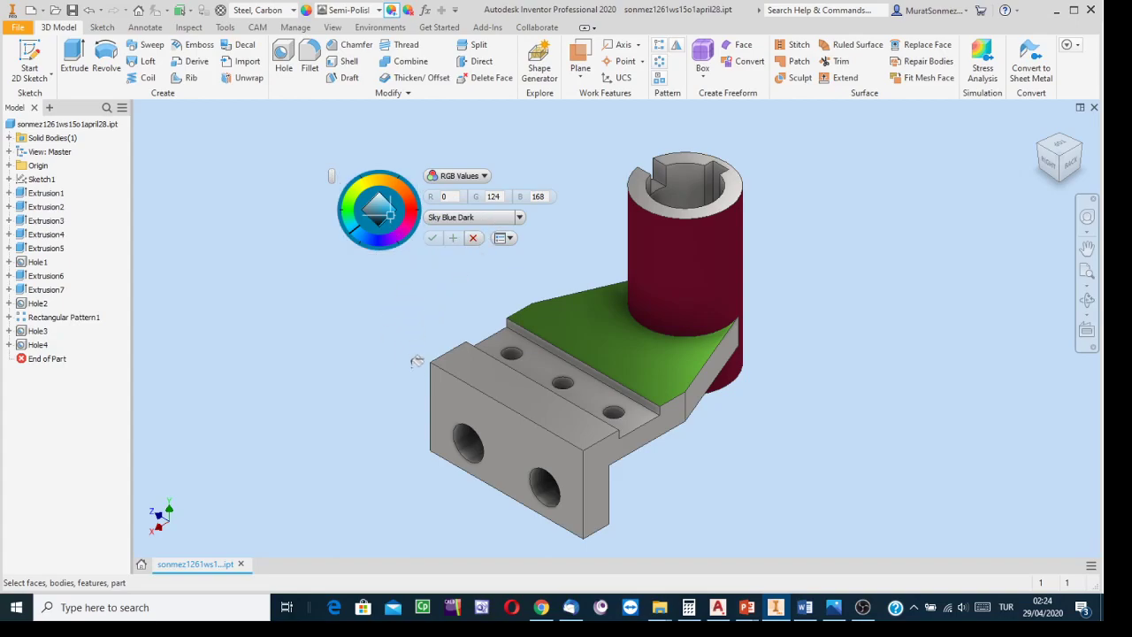
click(456, 389)
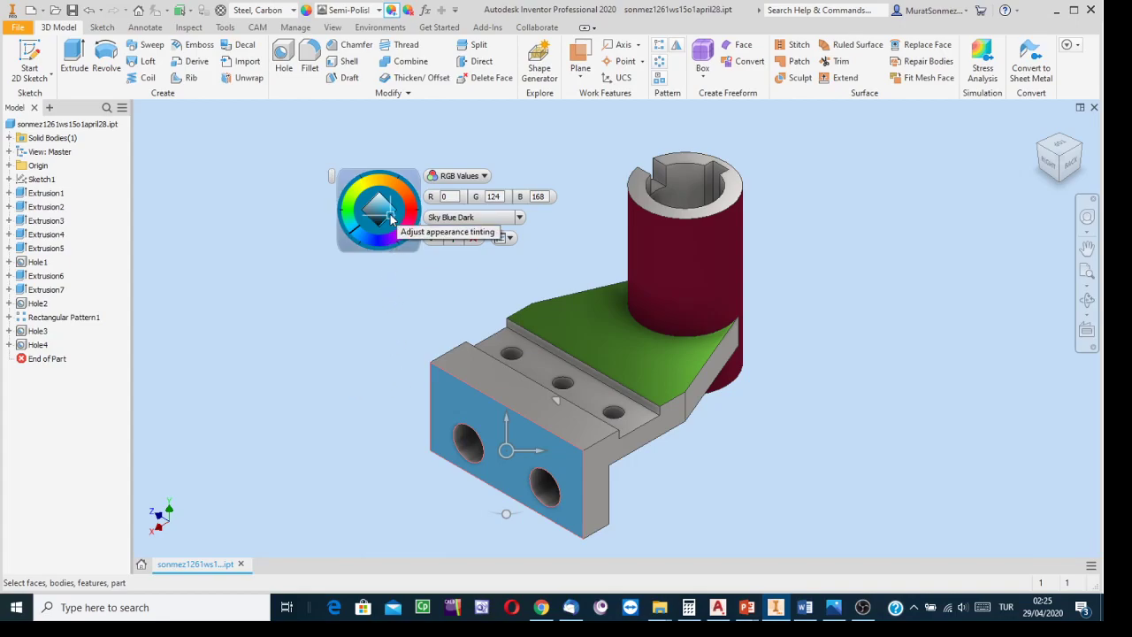
click(382, 205)
mouse_move(382, 205)
mouse_down()
mouse_move(385, 218)
mouse_move(382, 202)
mouse_up()
mouse_move(378, 210)
mouse_down()
mouse_move(376, 200)
mouse_move(382, 217)
mouse_up()
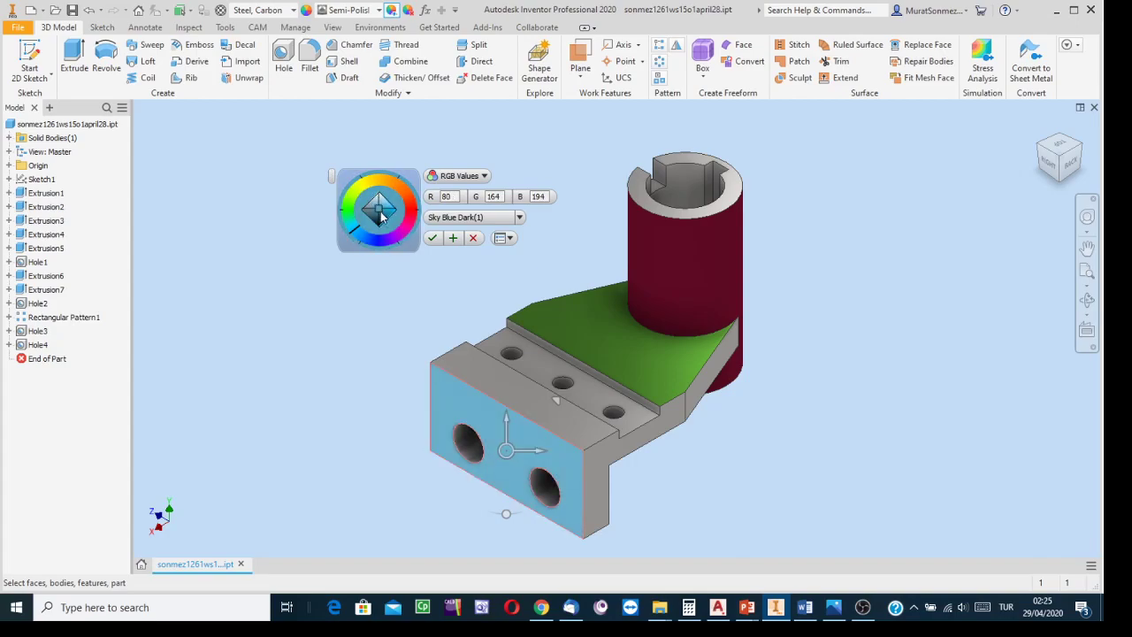
click(433, 237)
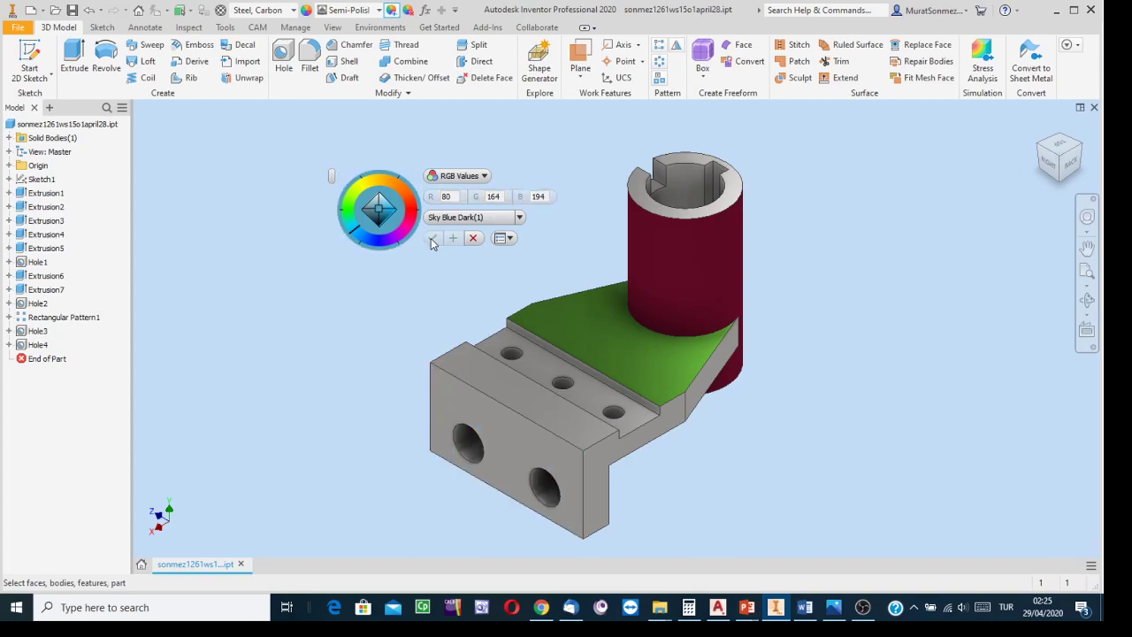
Set the front face with the two large holes to the Cyan face appearance.
click(470, 239)
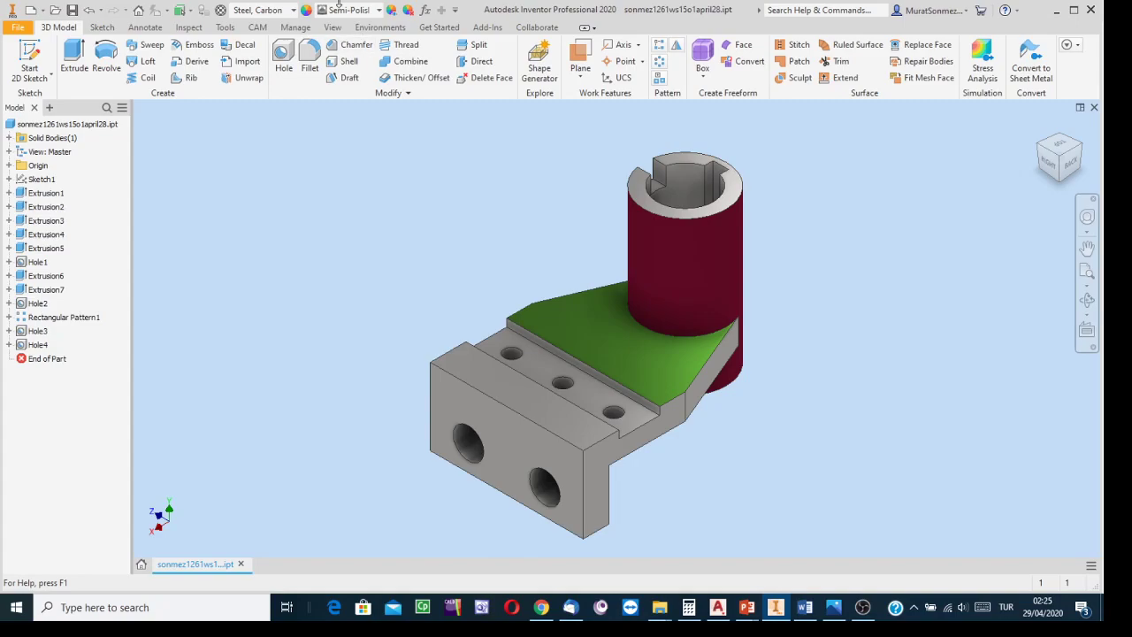
click(511, 439)
right_click(509, 441)
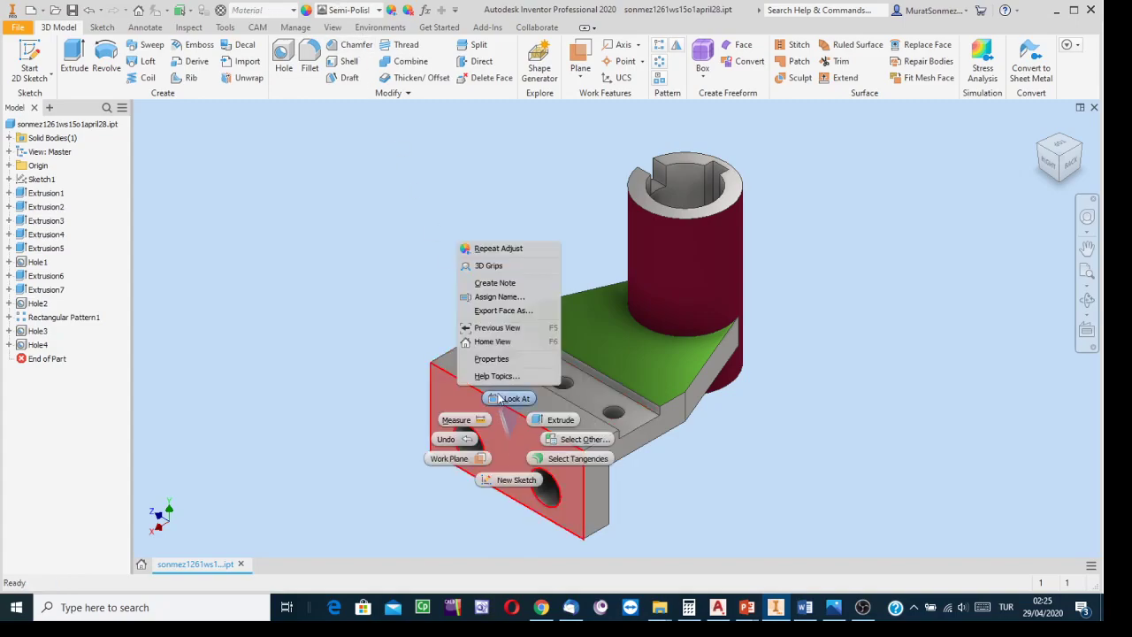
click(493, 358)
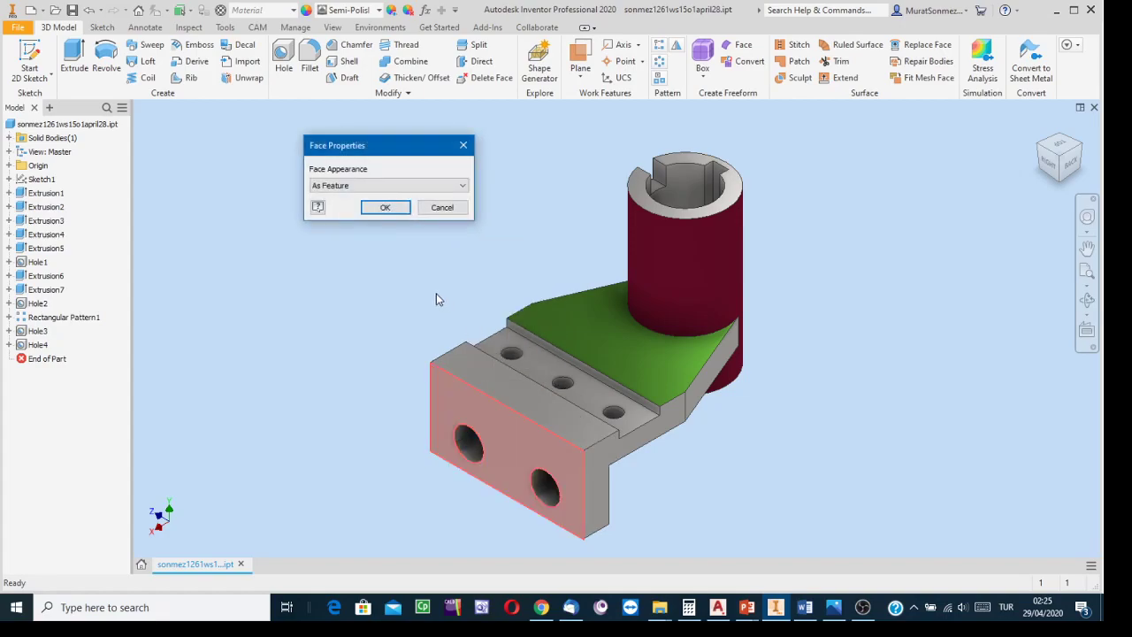
click(462, 186)
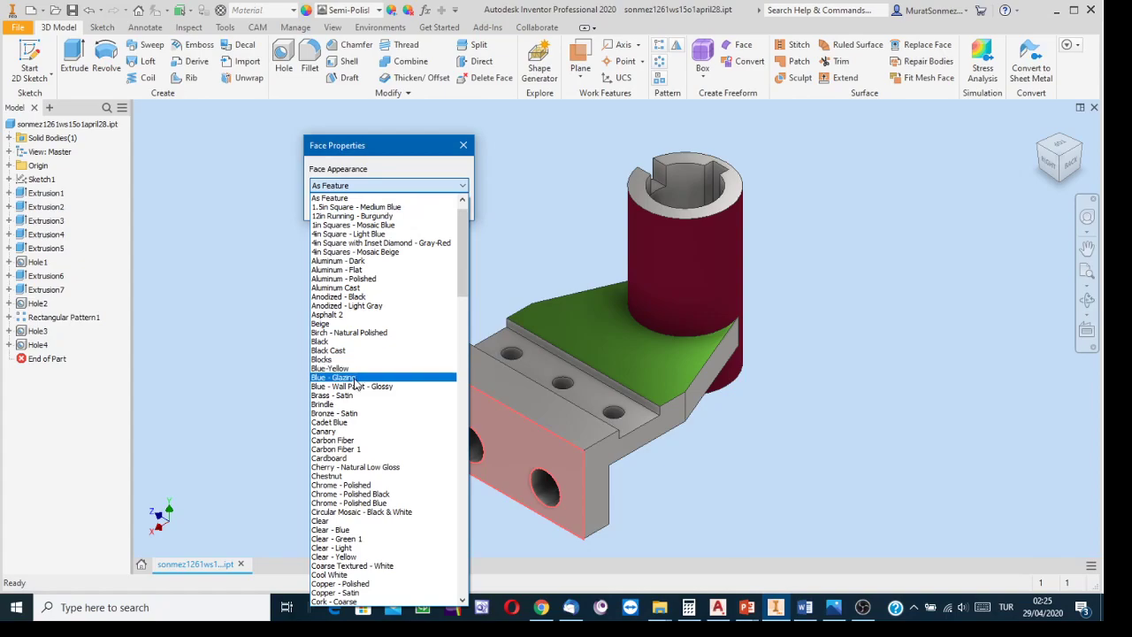
scroll(354, 382, down, 1)
scroll(355, 382, down, 8)
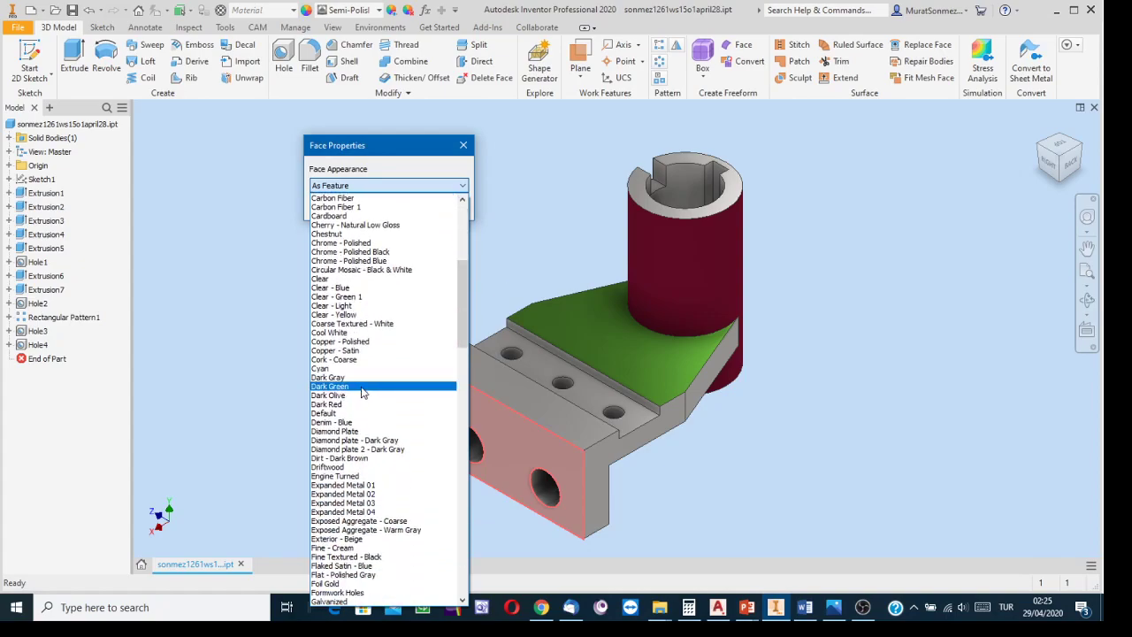
click(322, 368)
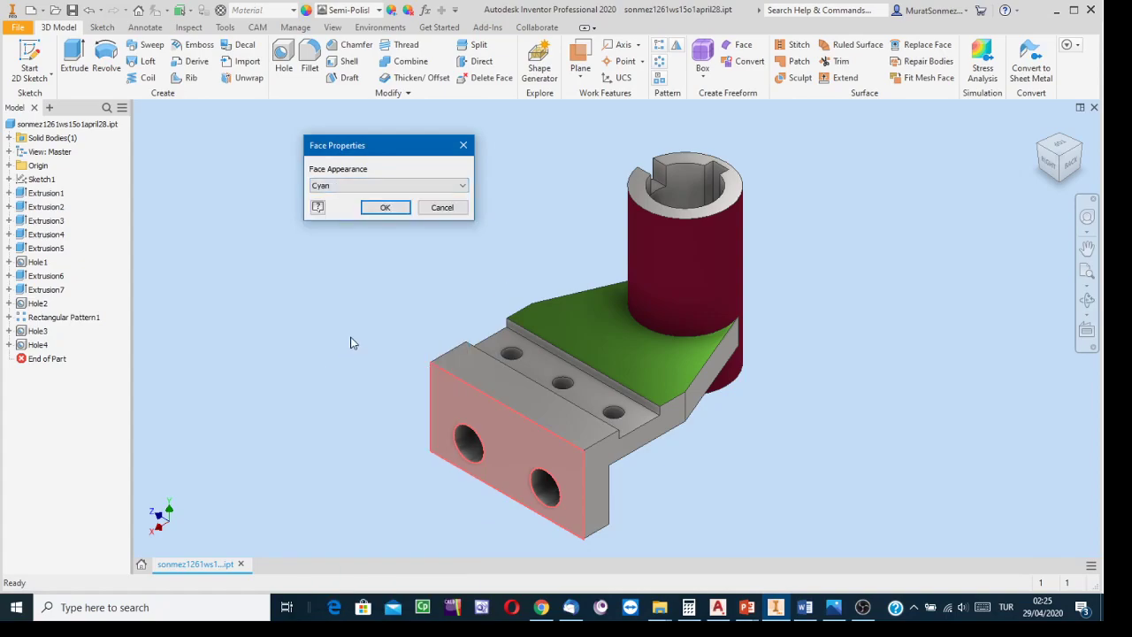
click(395, 211)
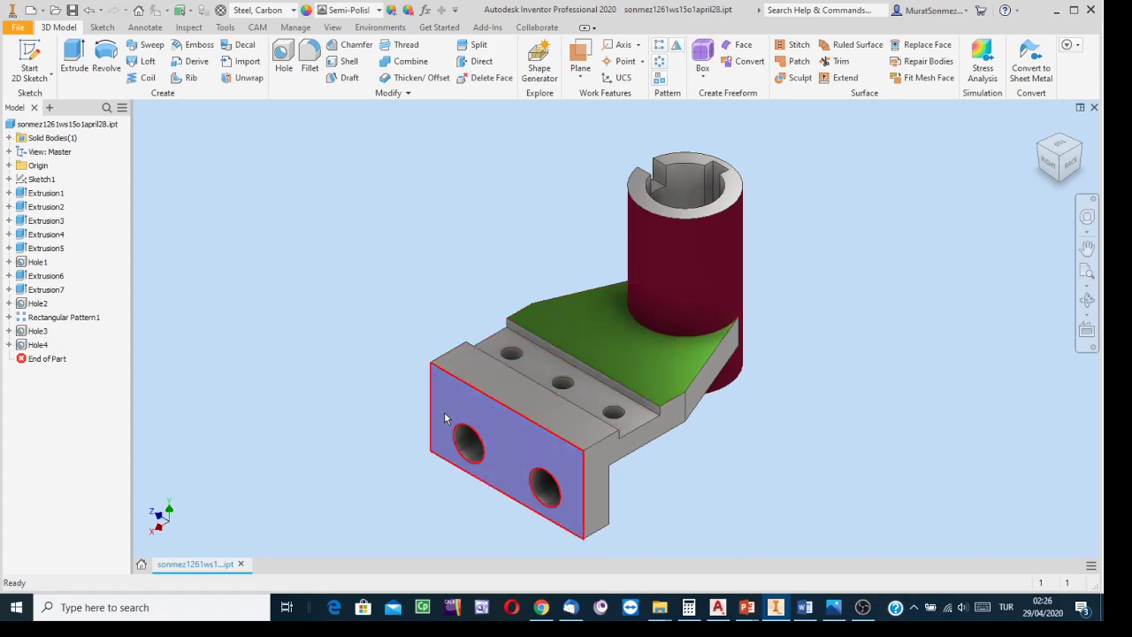
mouse_move(469, 442)
mouse_move(547, 466)
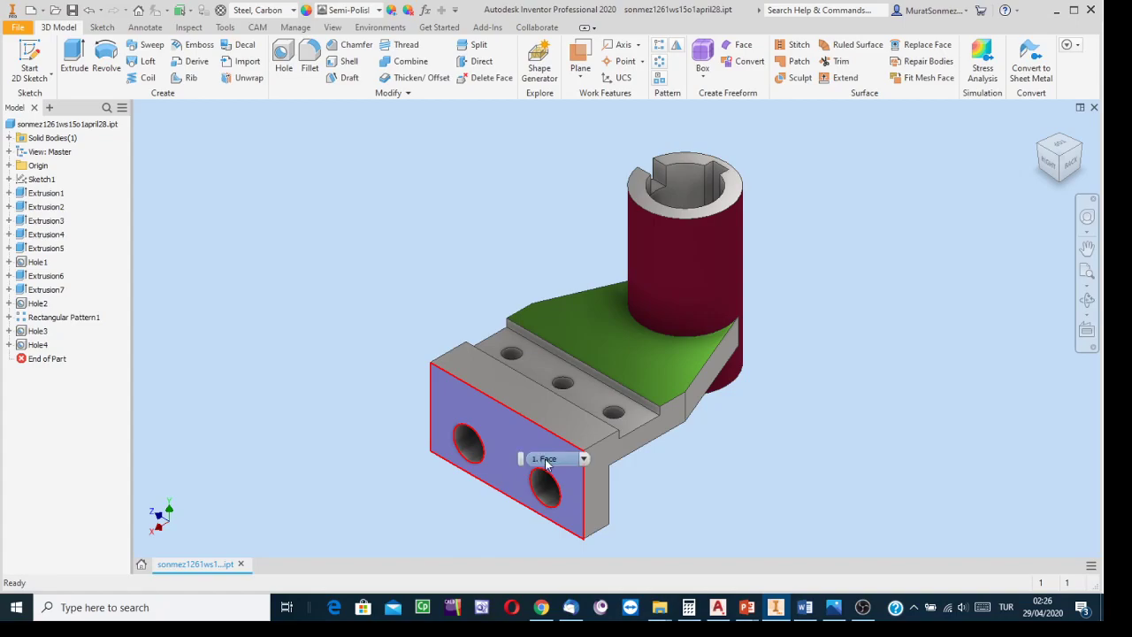
click(547, 461)
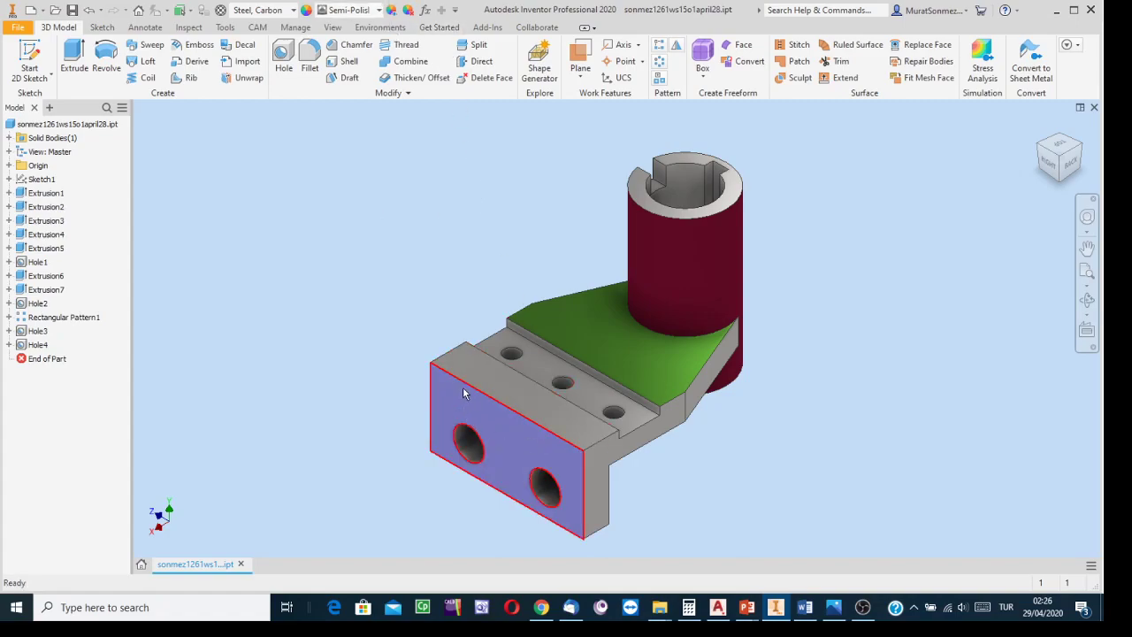
Clear all face colour overrides using Clear appearance with Select All.
click(410, 12)
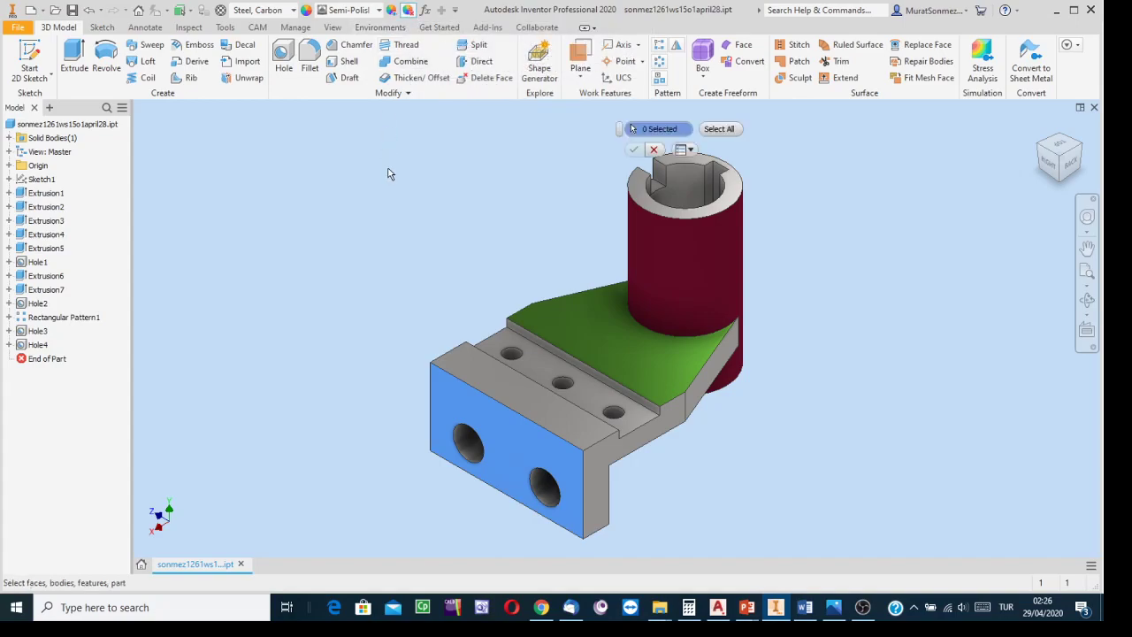
drag(620, 130, 360, 153)
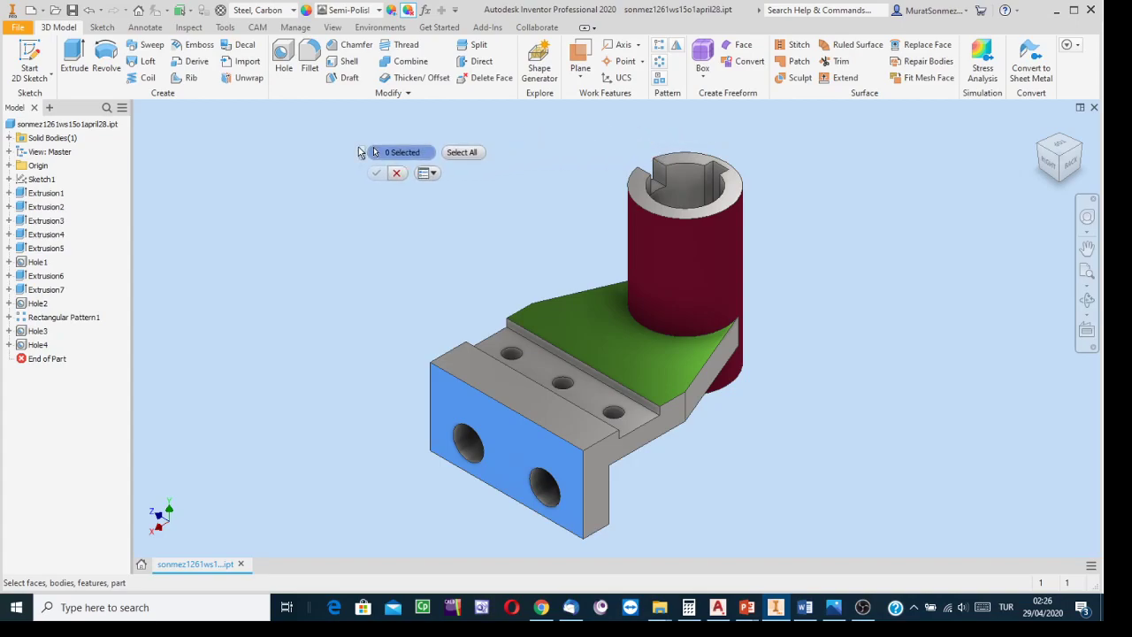
click(450, 399)
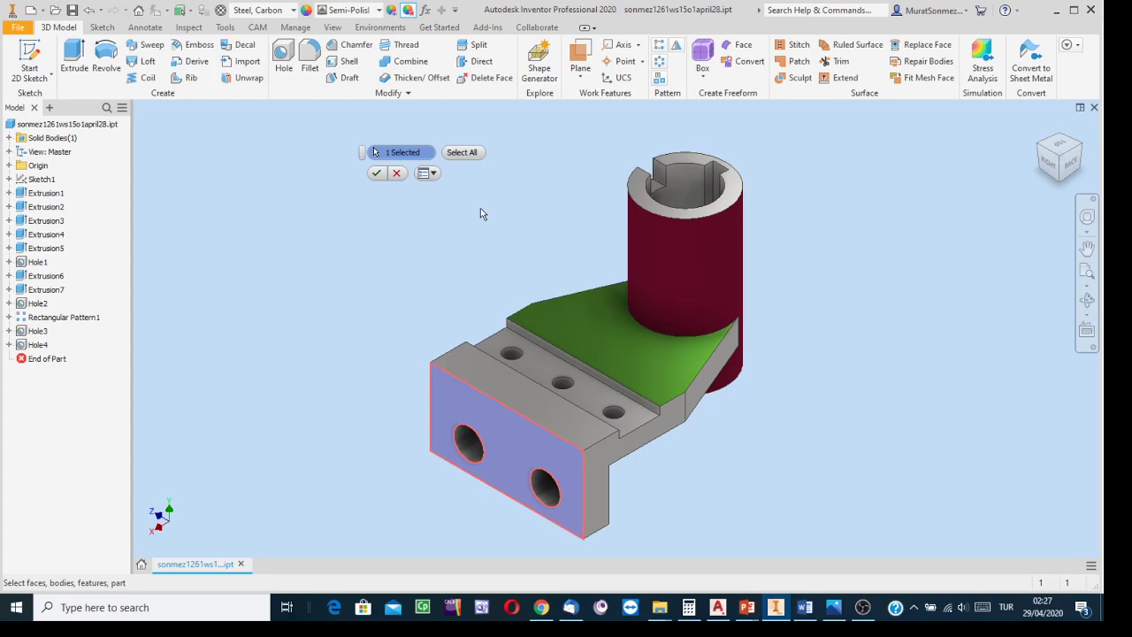
click(464, 159)
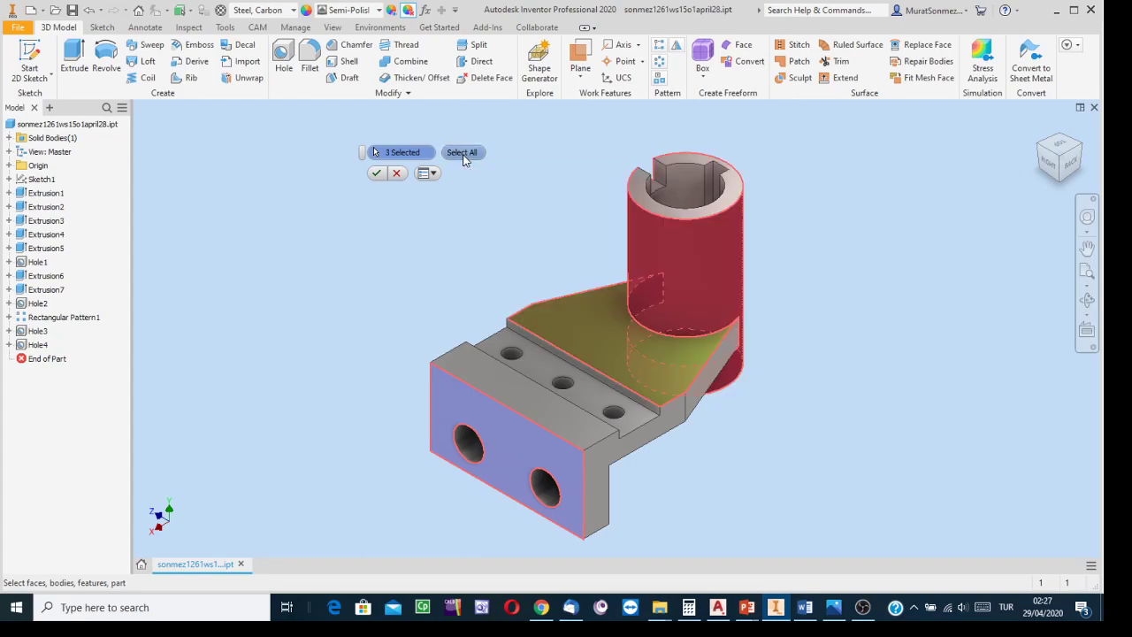
click(377, 173)
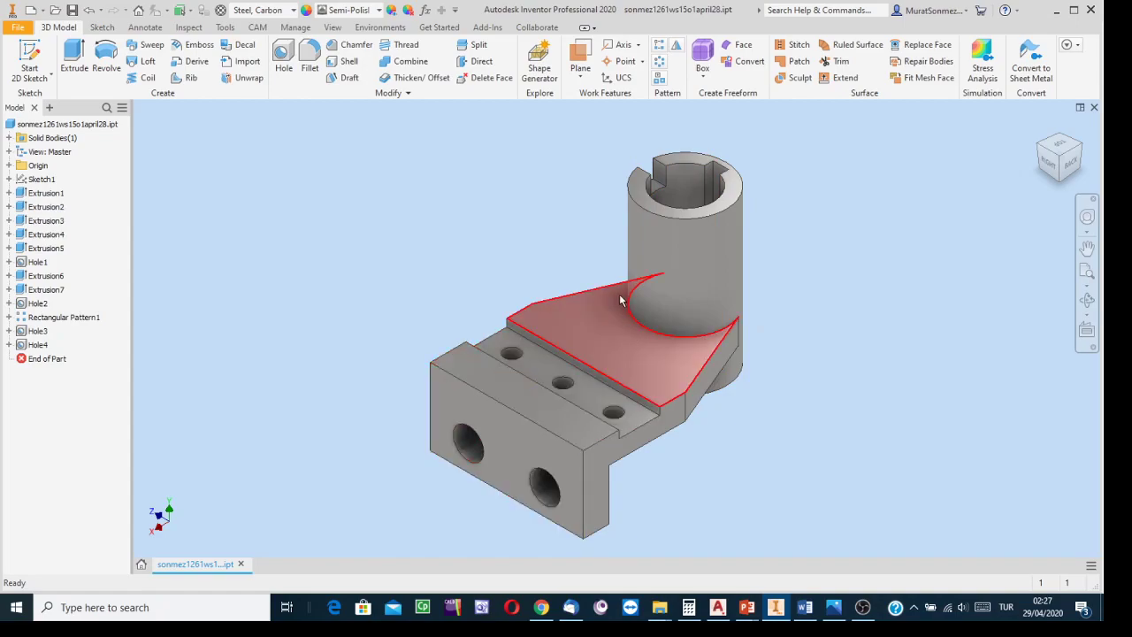
mouse_move(642, 322)
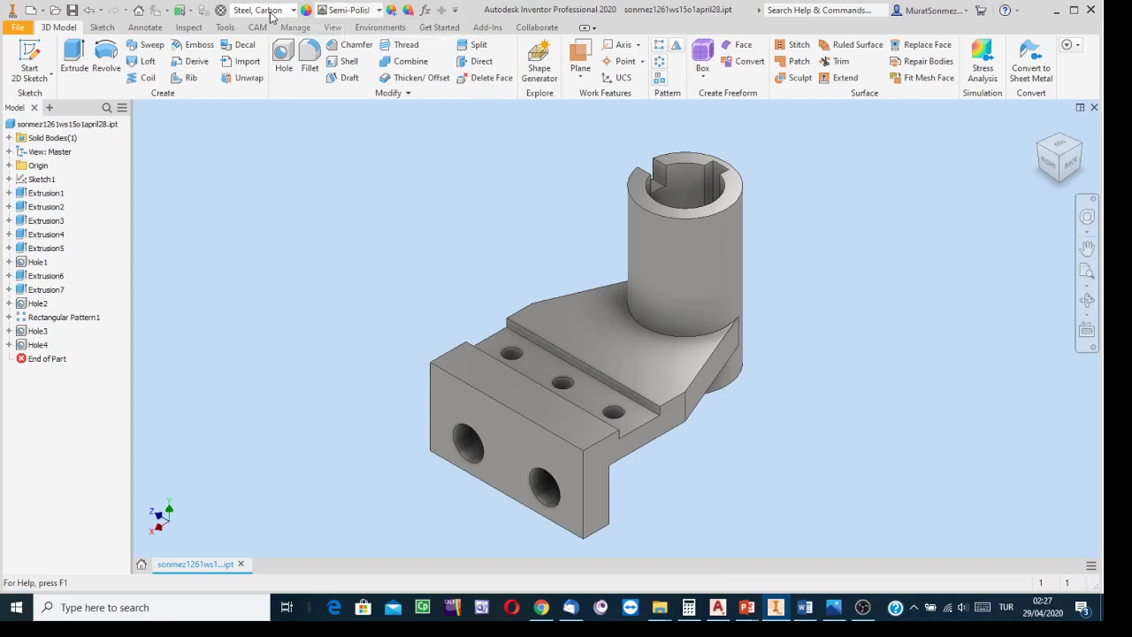
click(378, 11)
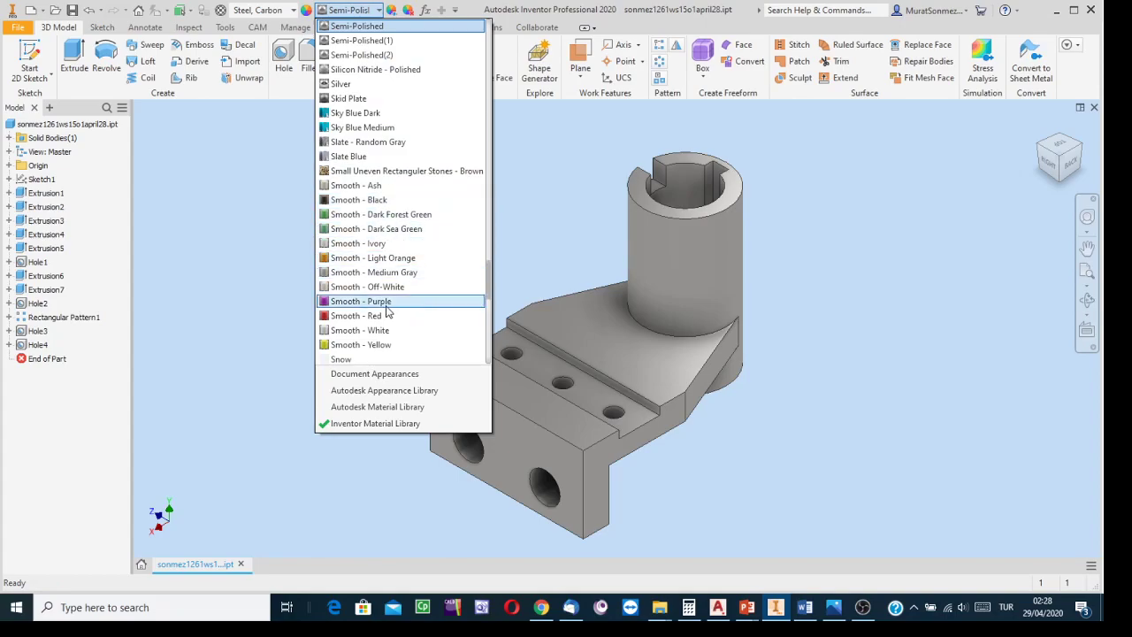
click(347, 302)
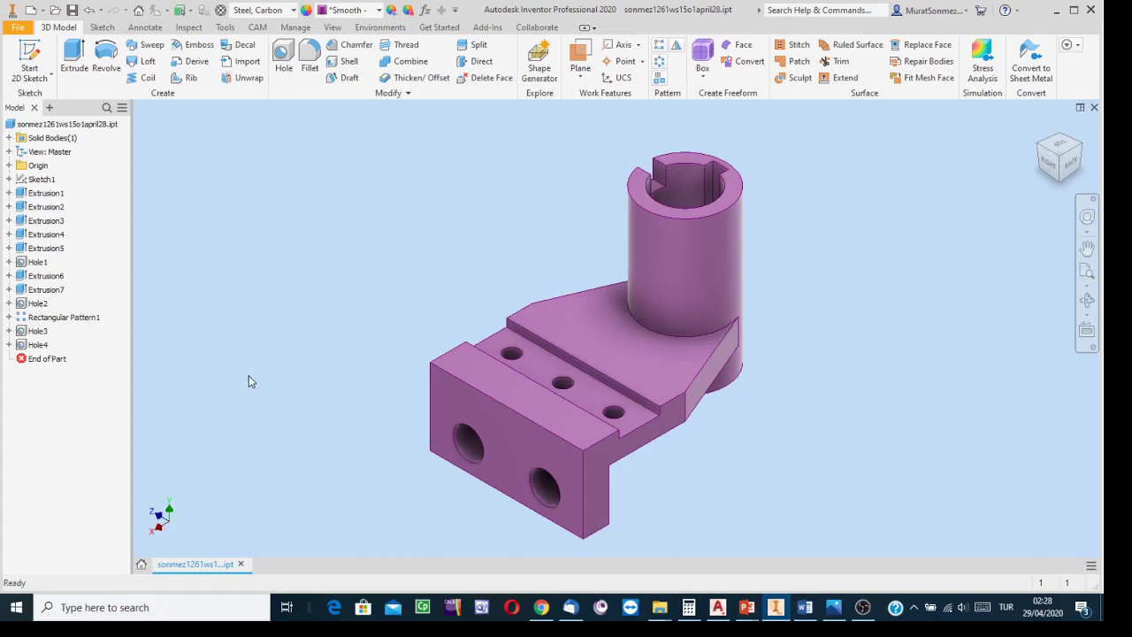
click(379, 11)
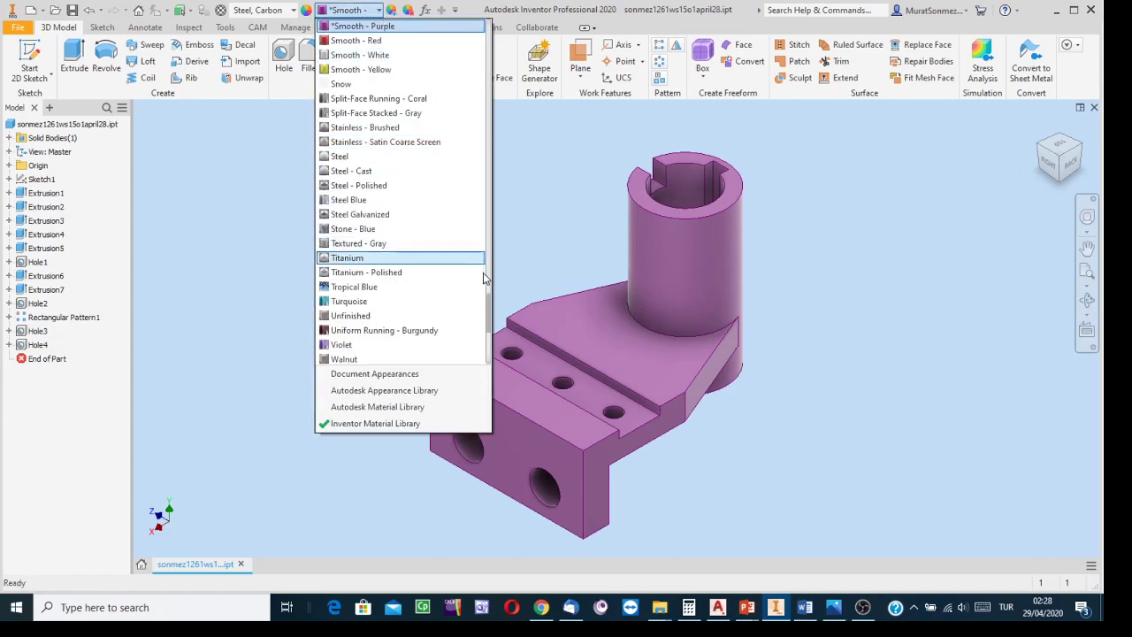
click(350, 302)
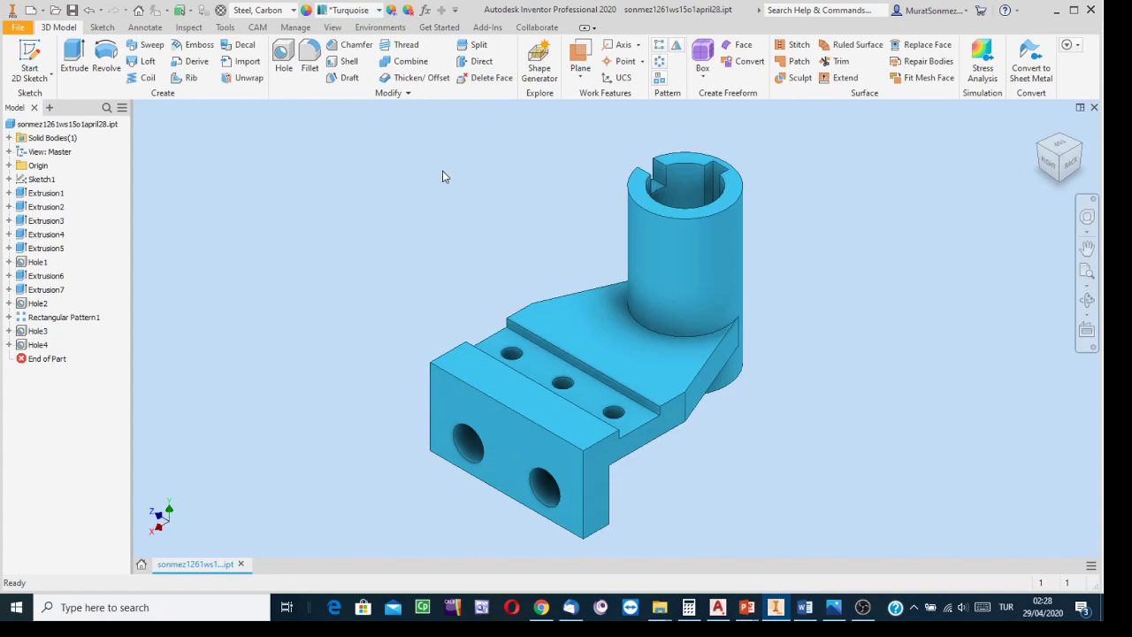
click(408, 11)
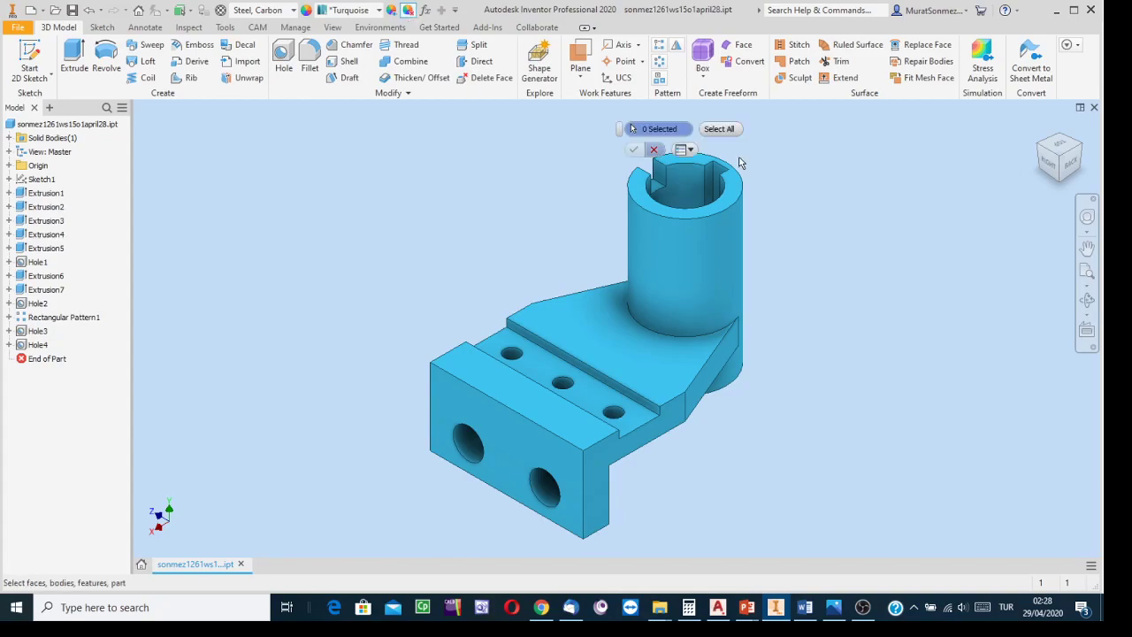
click(719, 128)
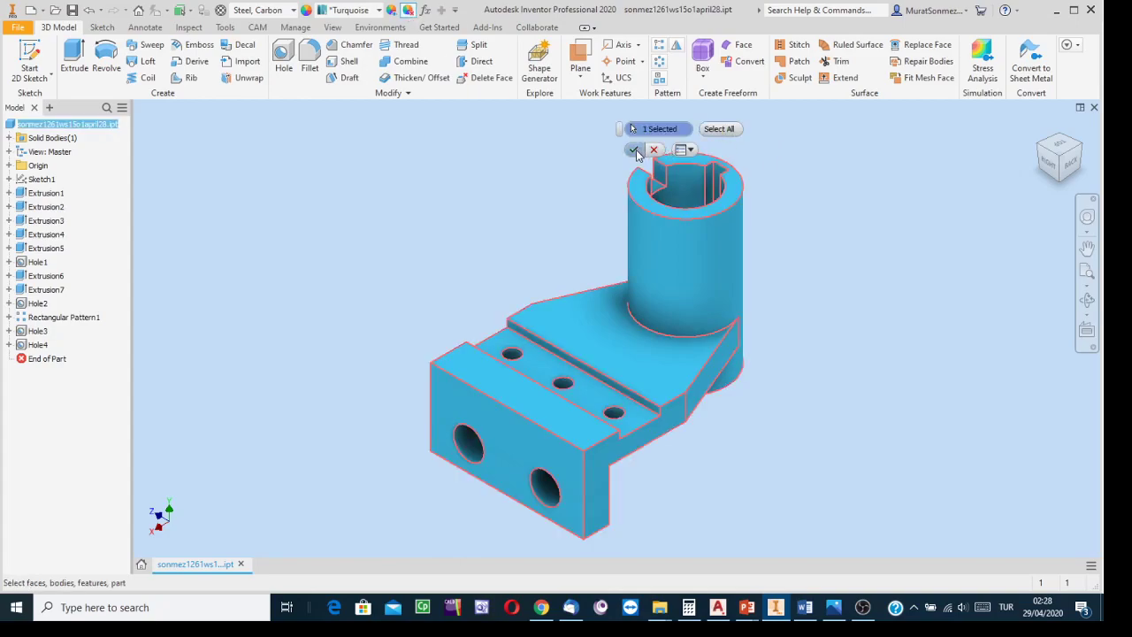
click(634, 150)
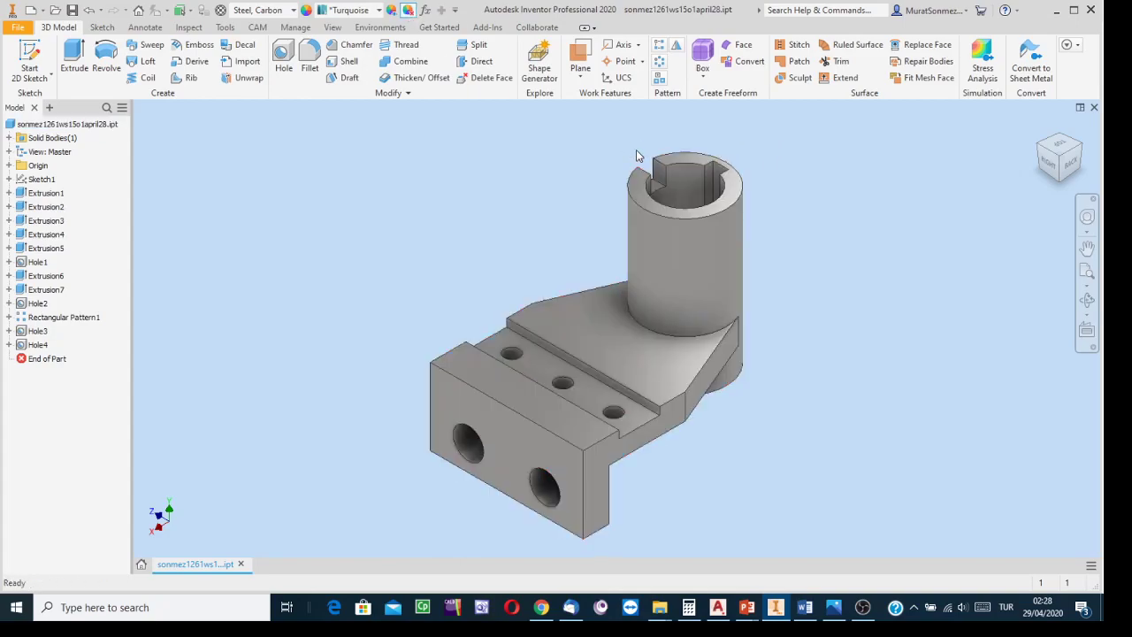
Change the whole part's appearance to Violet.
click(306, 11)
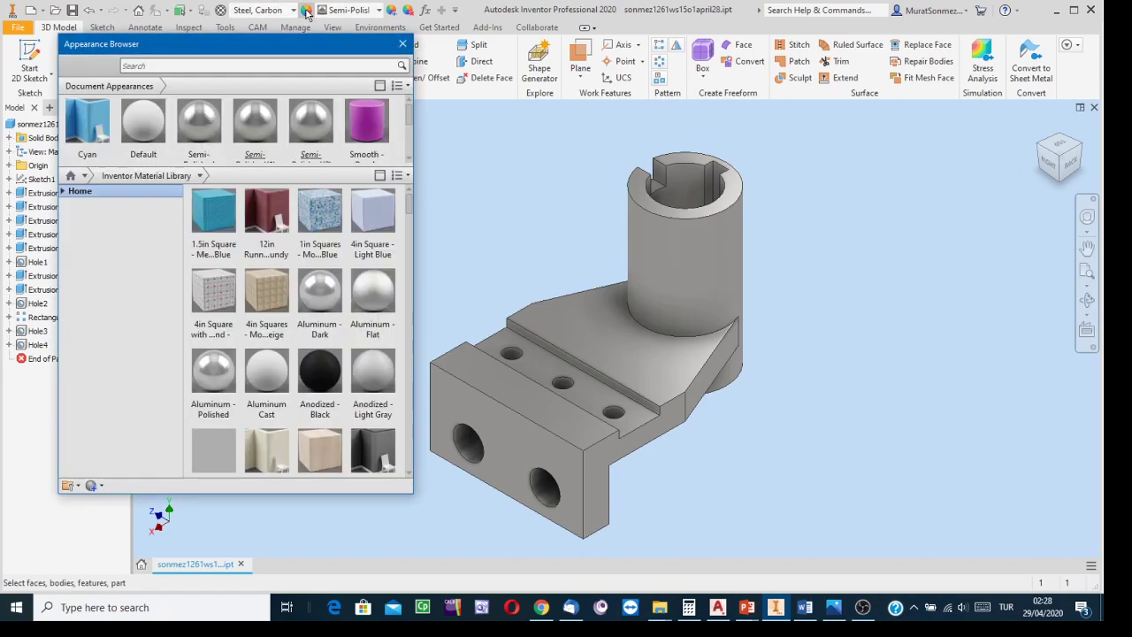
click(402, 45)
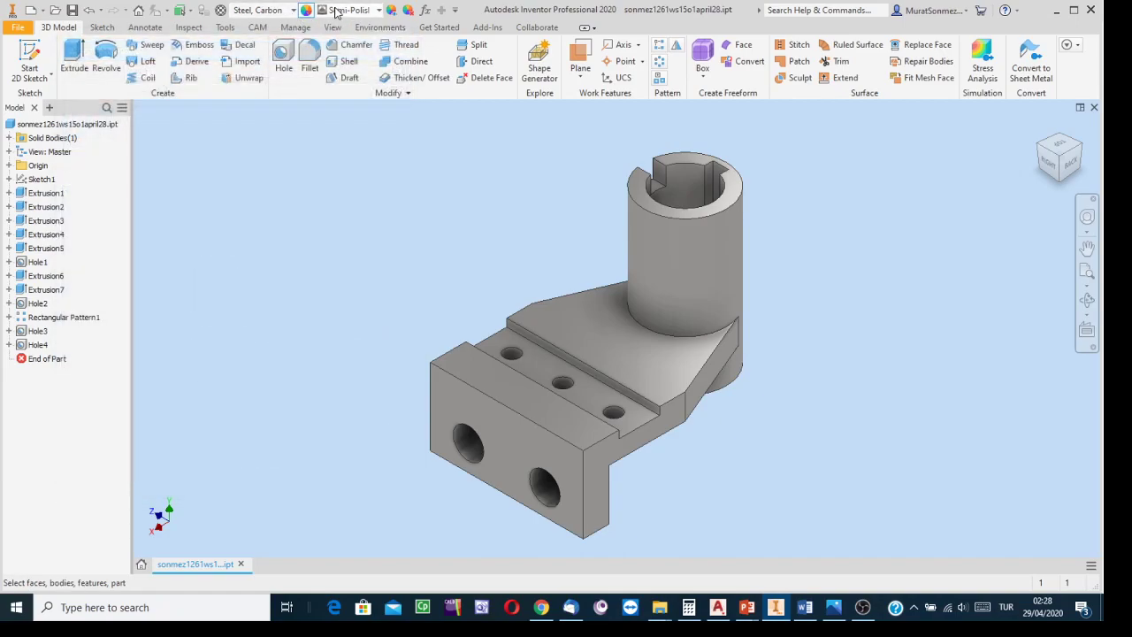
click(378, 11)
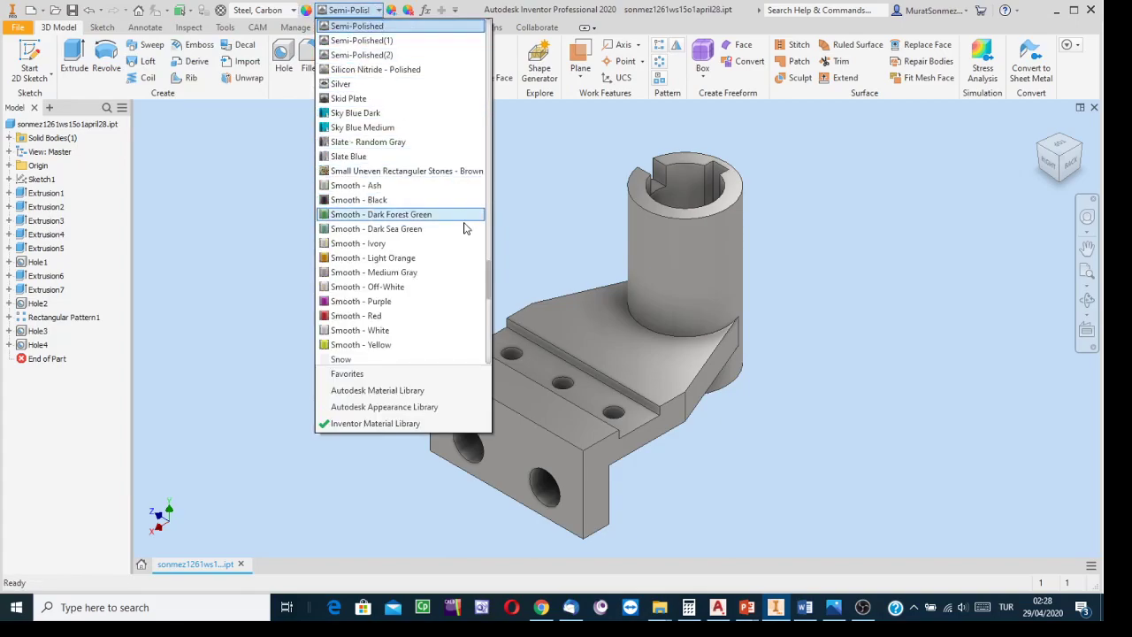
scroll(451, 257, down, 12)
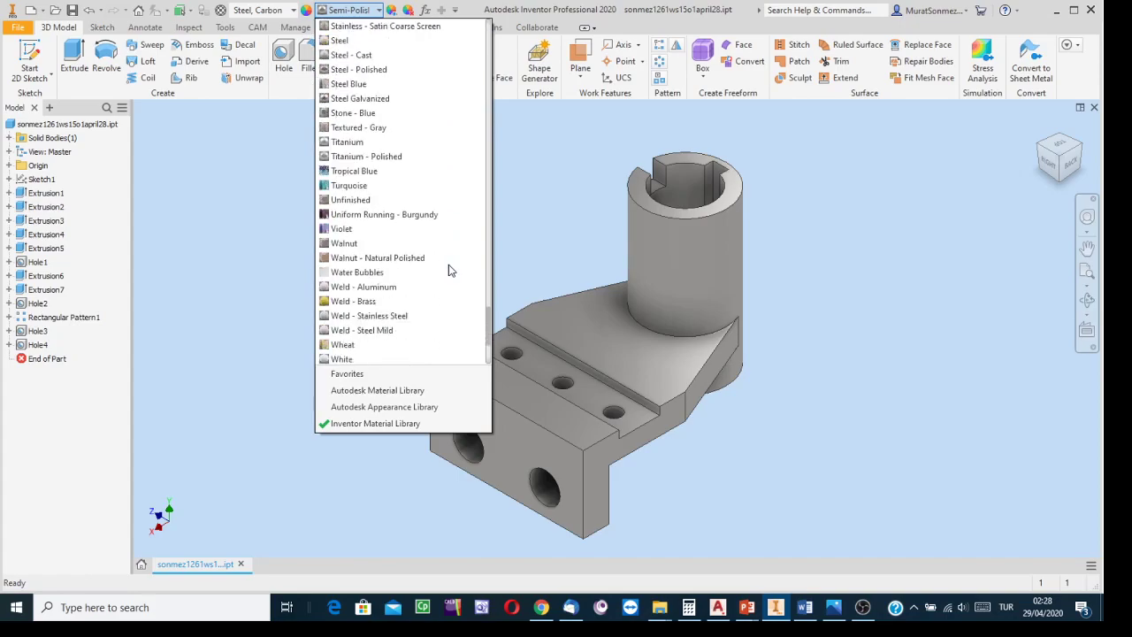
scroll(448, 269, down, 2)
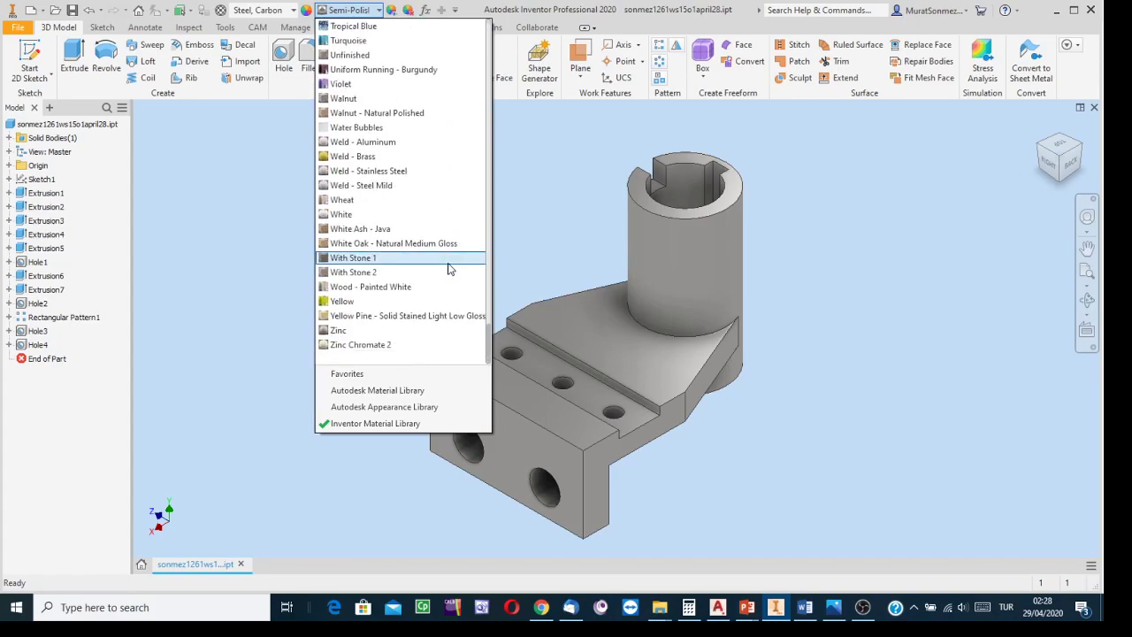
scroll(448, 270, up, 2)
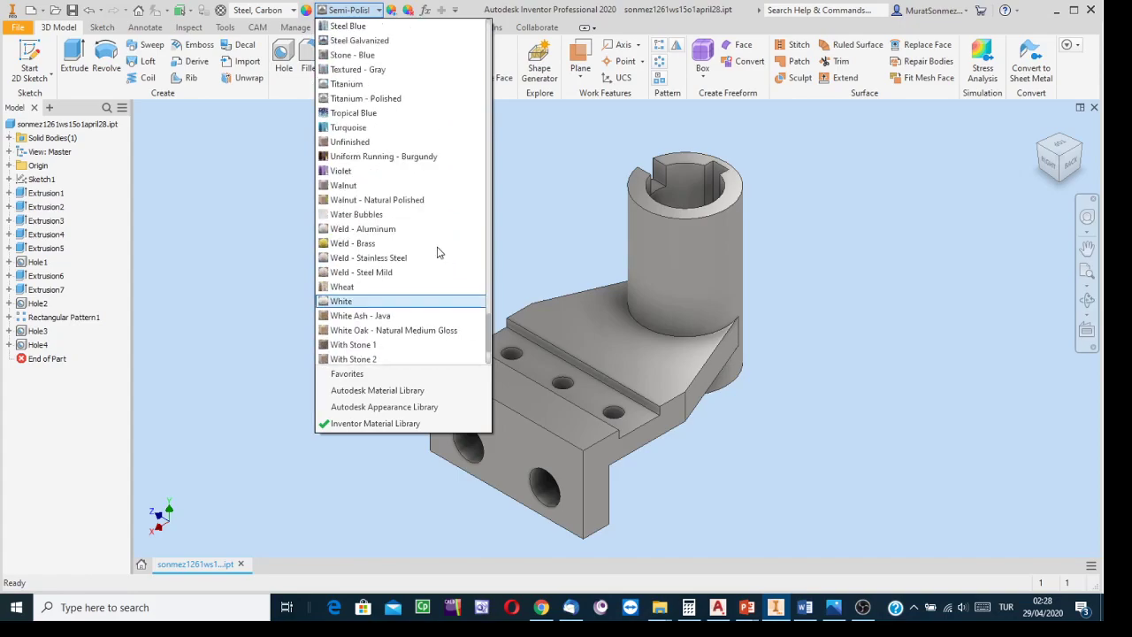
click(354, 172)
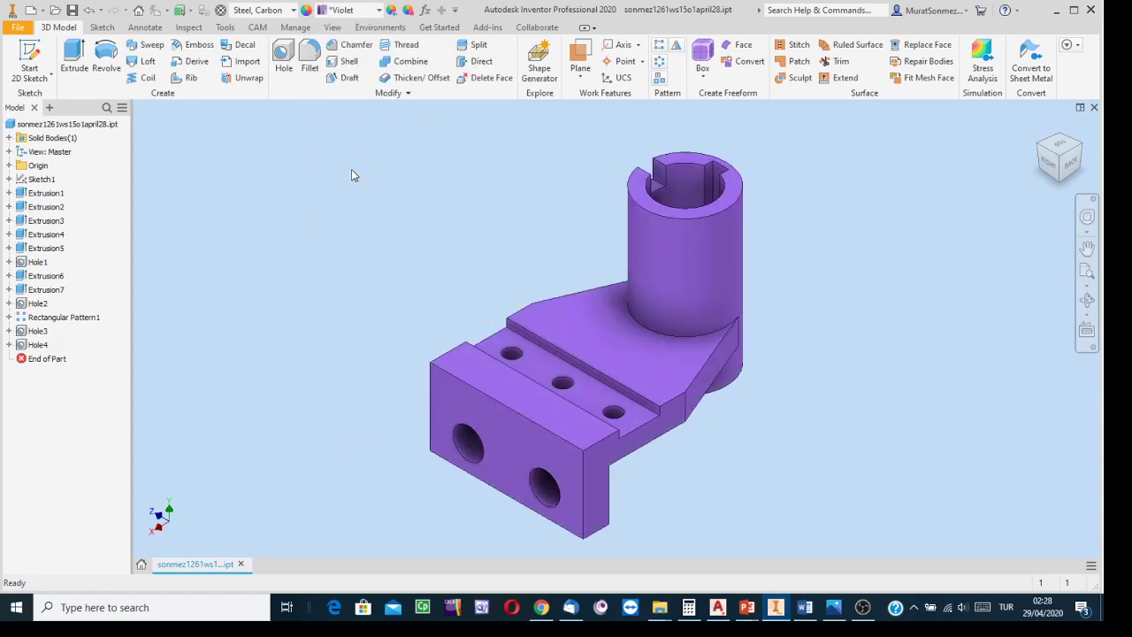
Switch the part's appearance to Smooth - Dark Sea Green.
click(378, 10)
scroll(395, 207, up, 1)
scroll(395, 207, up, 3)
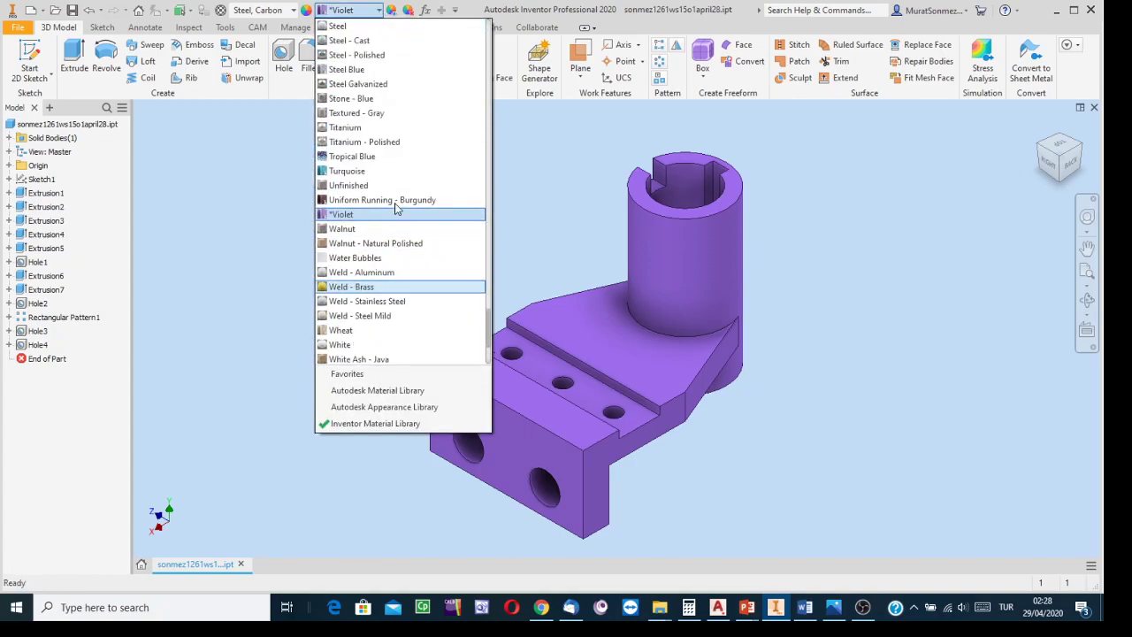
scroll(395, 207, up, 2)
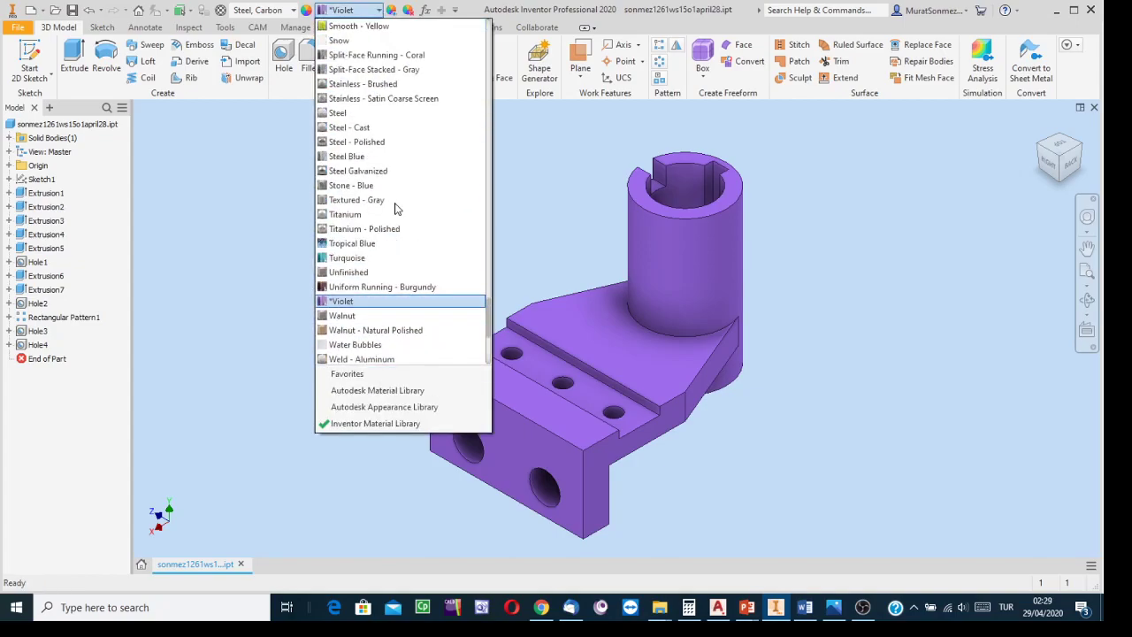
scroll(396, 207, up, 1)
scroll(395, 207, up, 1)
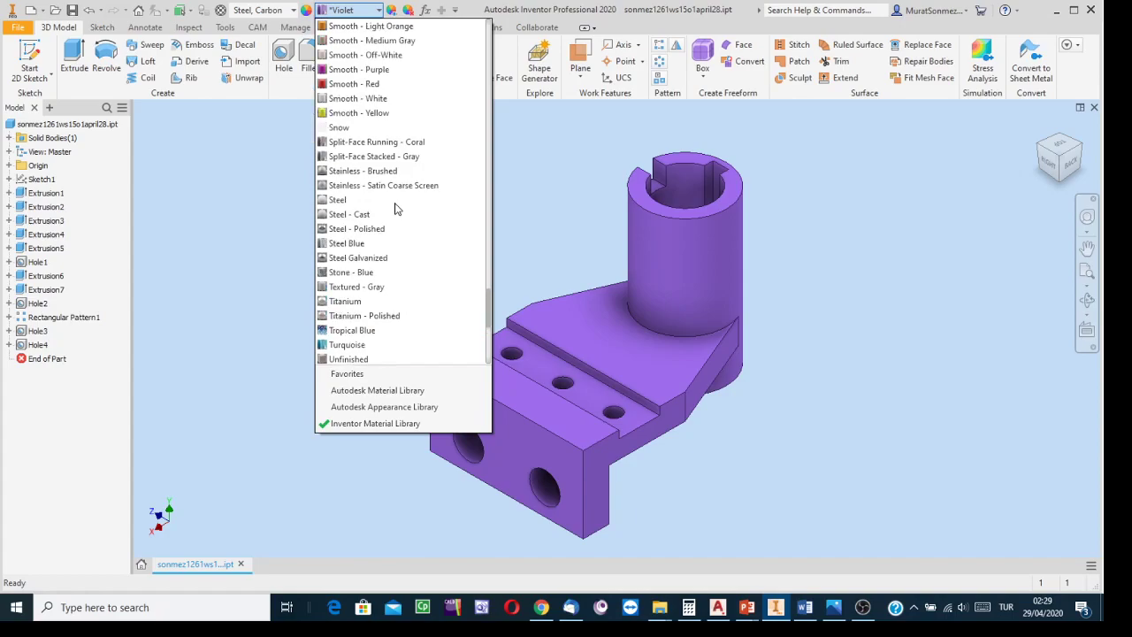
scroll(396, 209, up, 1)
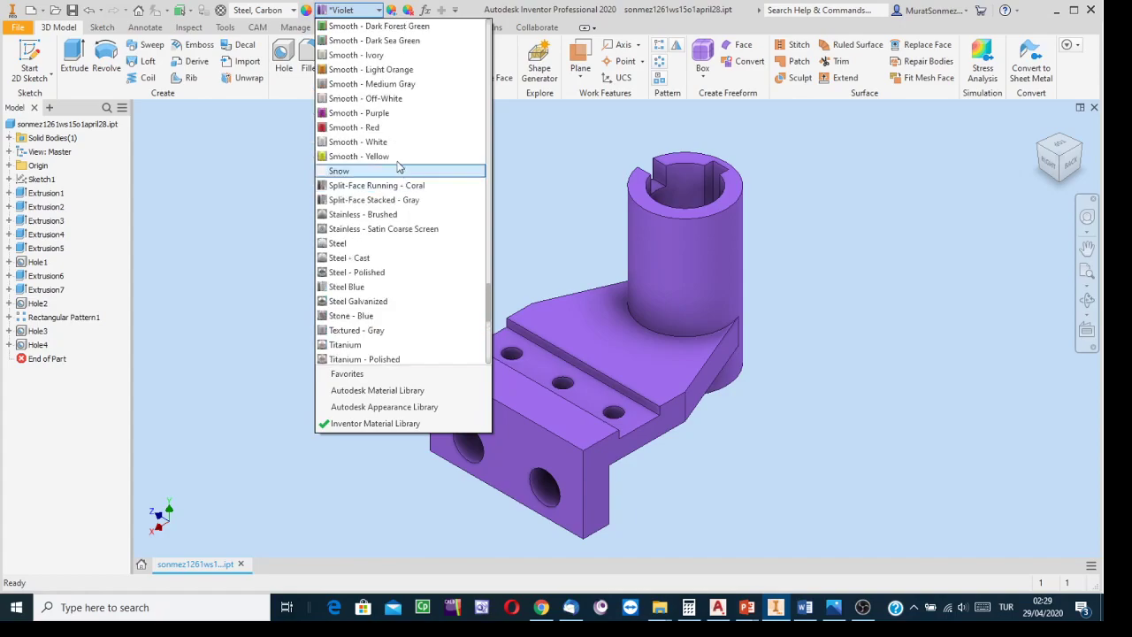
scroll(399, 159, up, 1)
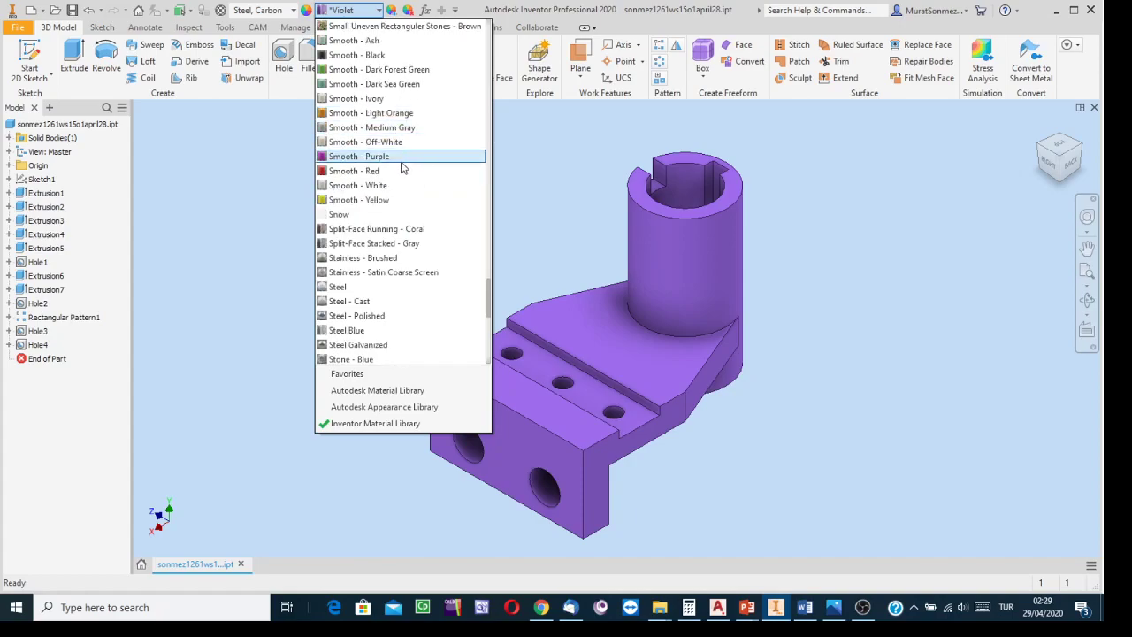
click(387, 84)
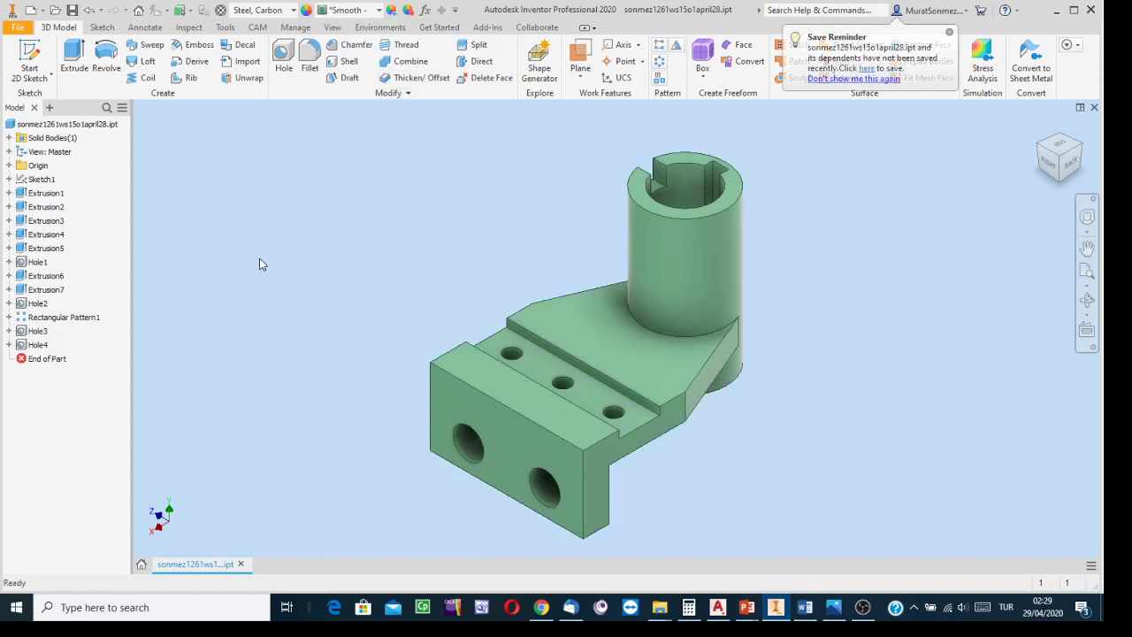
Save the part, turn it to the BACK then TOP view, and start a new file.
click(72, 10)
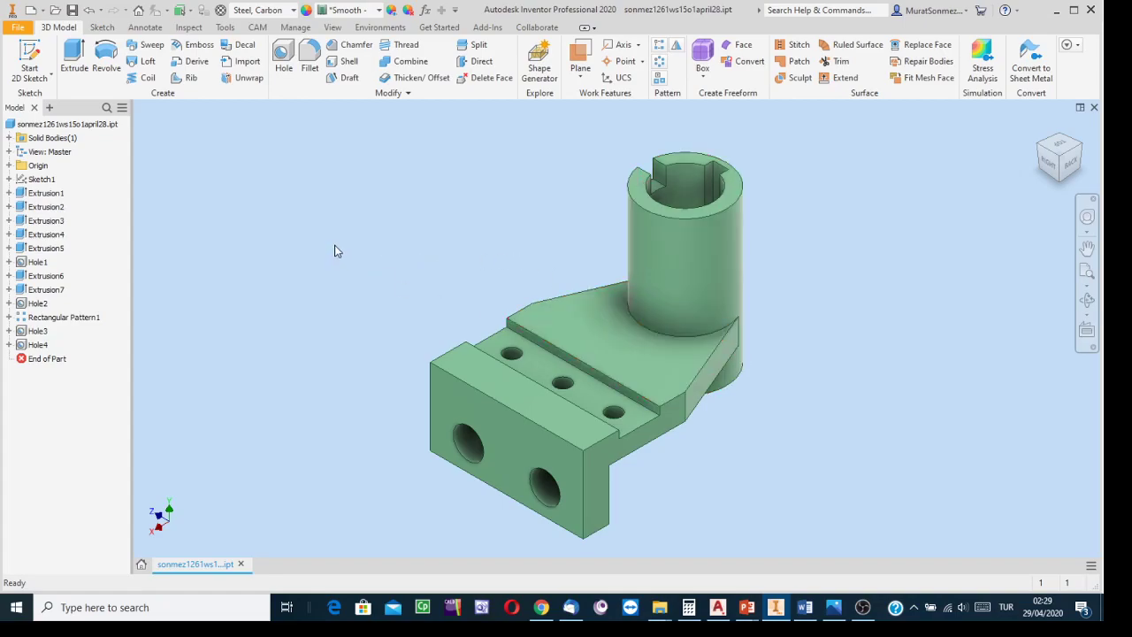
click(1072, 166)
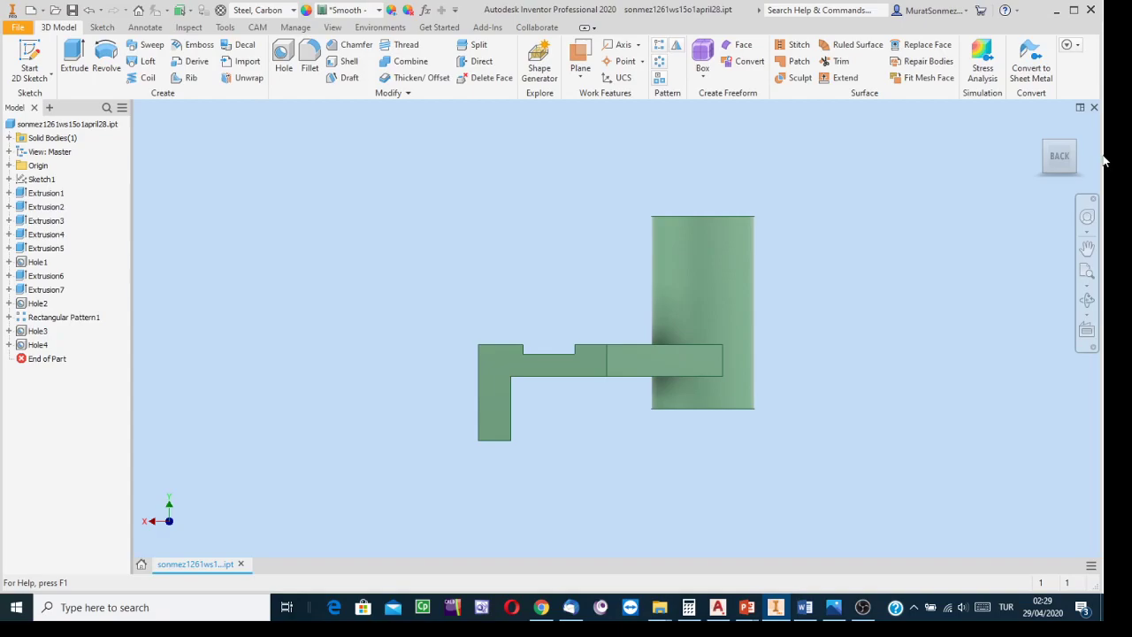
click(1061, 136)
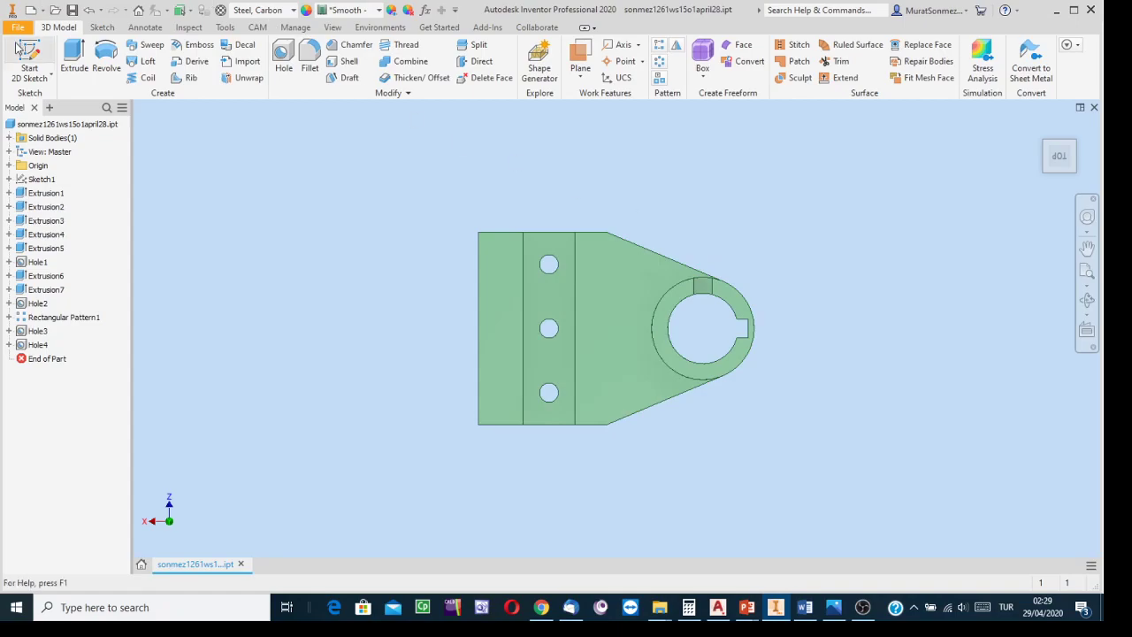
click(31, 10)
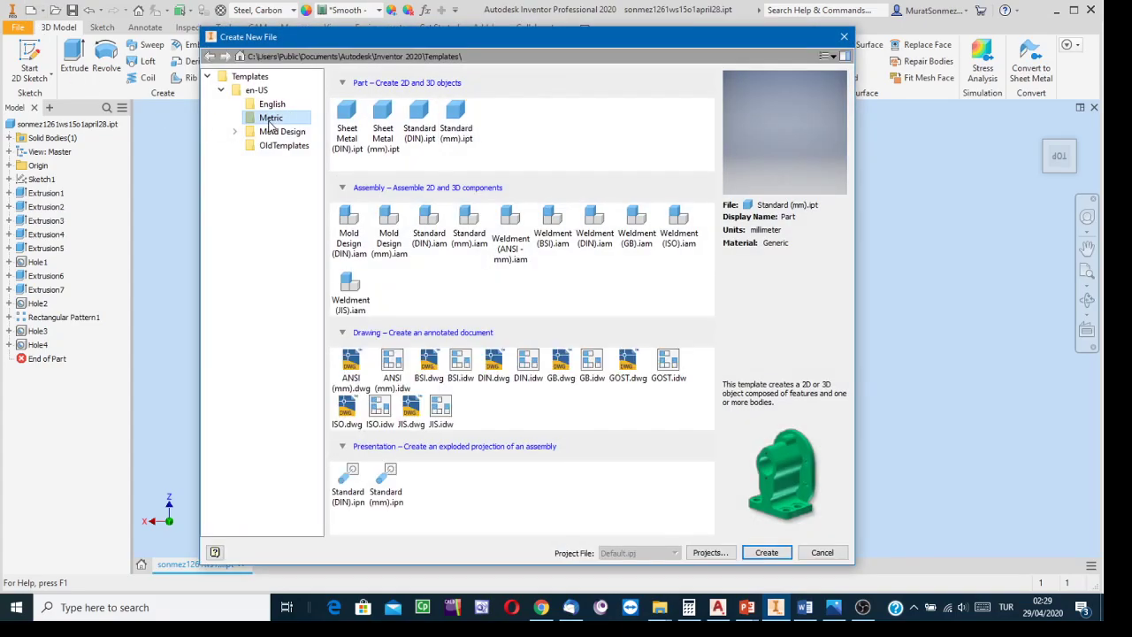
Create a new drawing from the Metric ISO.idw template.
click(380, 408)
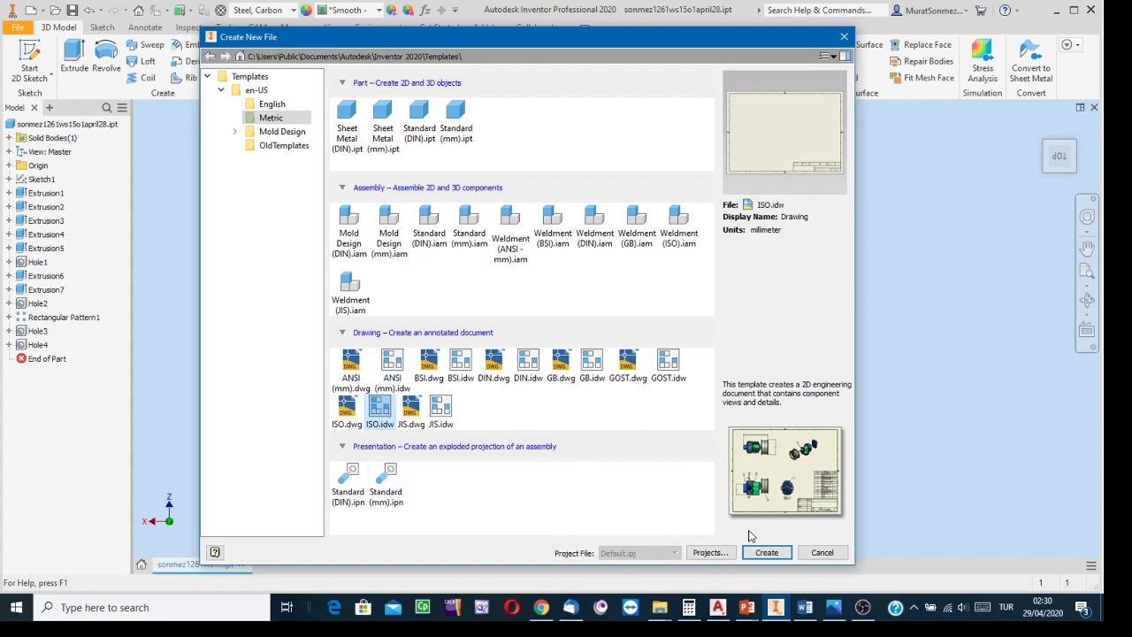
click(766, 552)
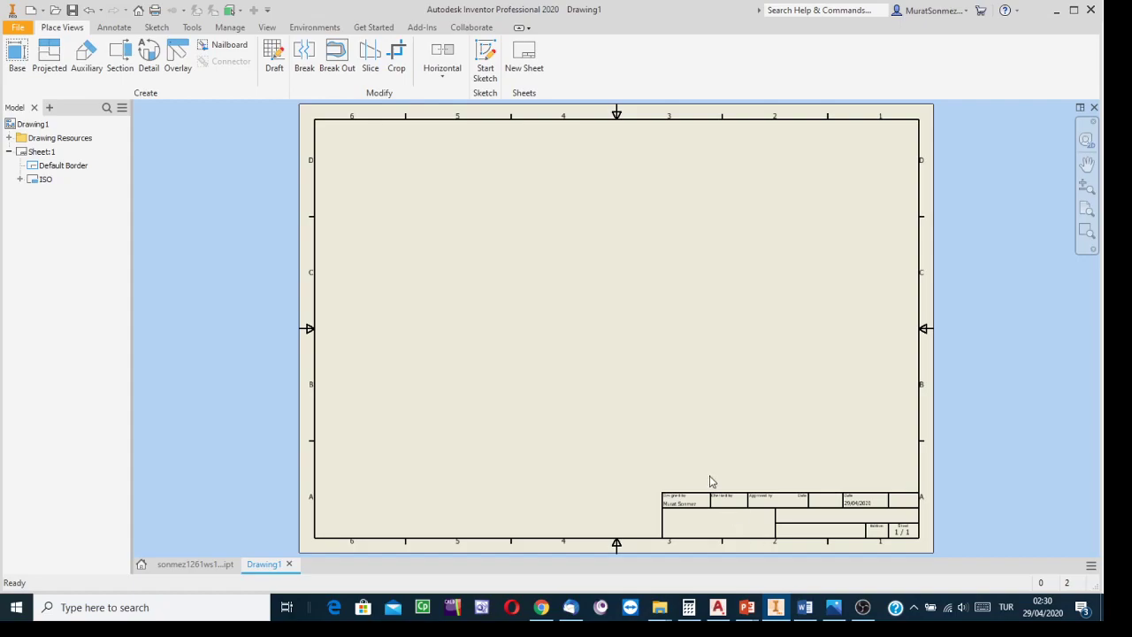
click(13, 57)
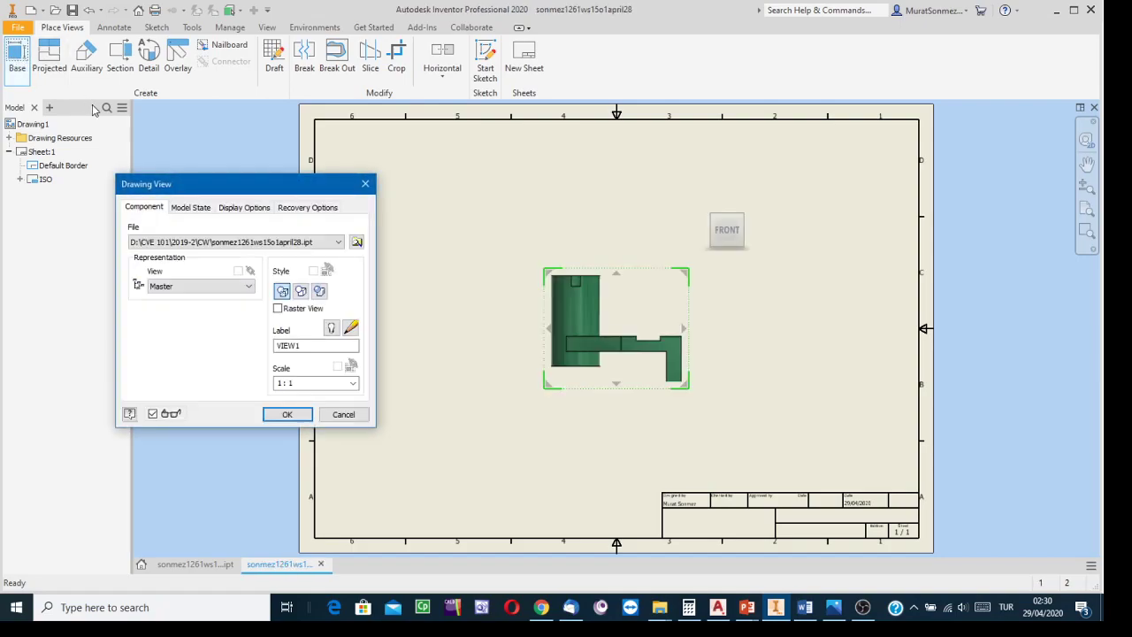
drag(202, 194, 248, 160)
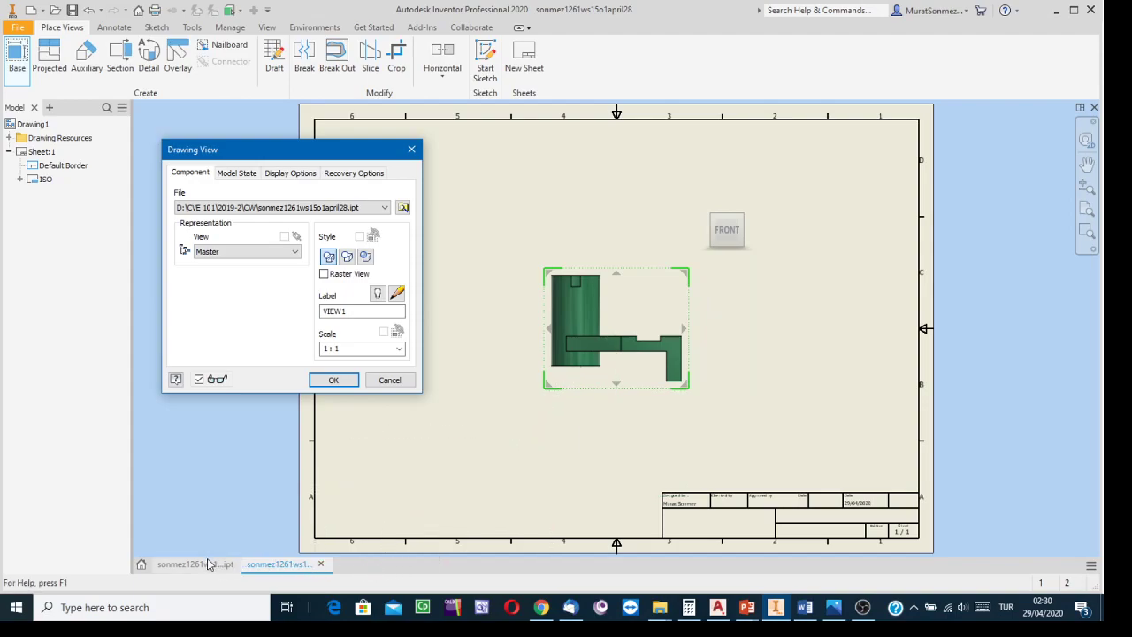
mouse_move(209, 564)
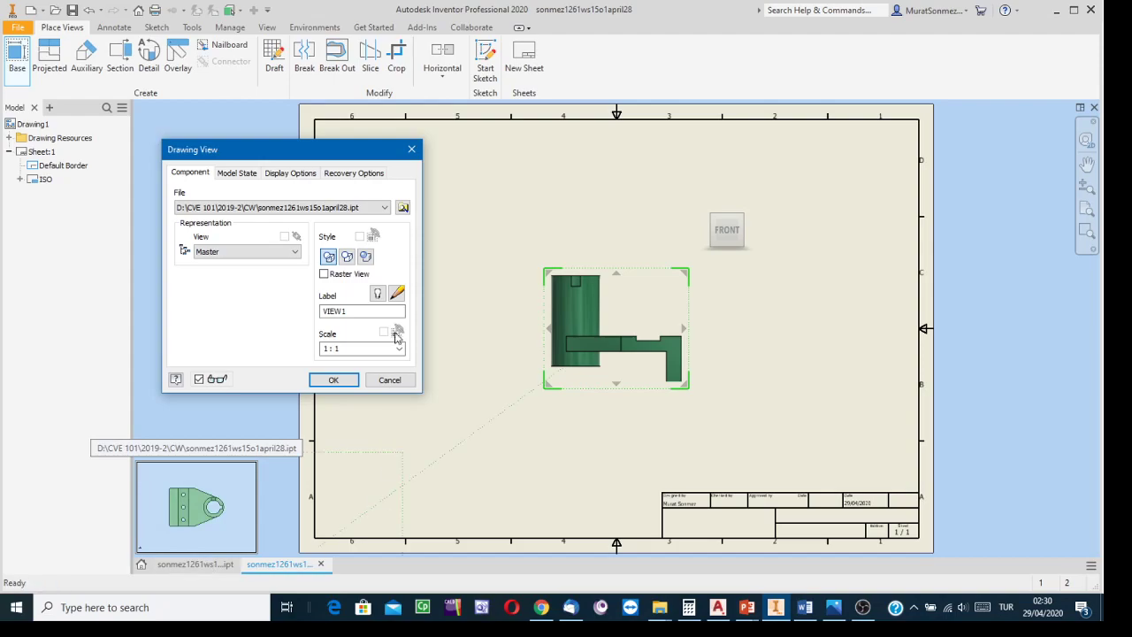
click(403, 208)
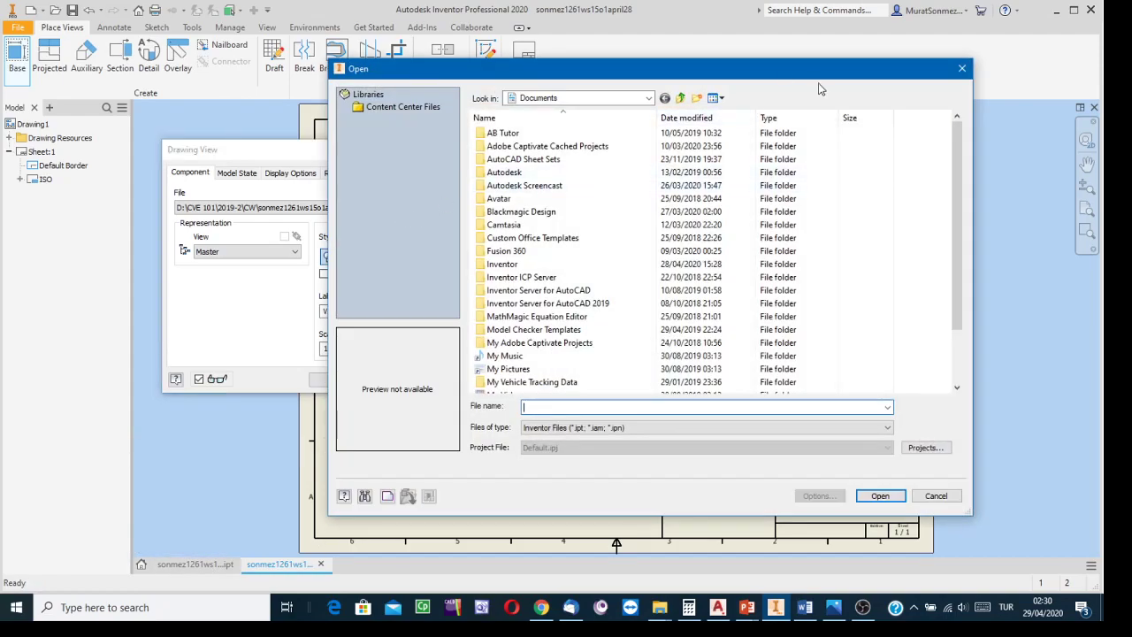
click(962, 70)
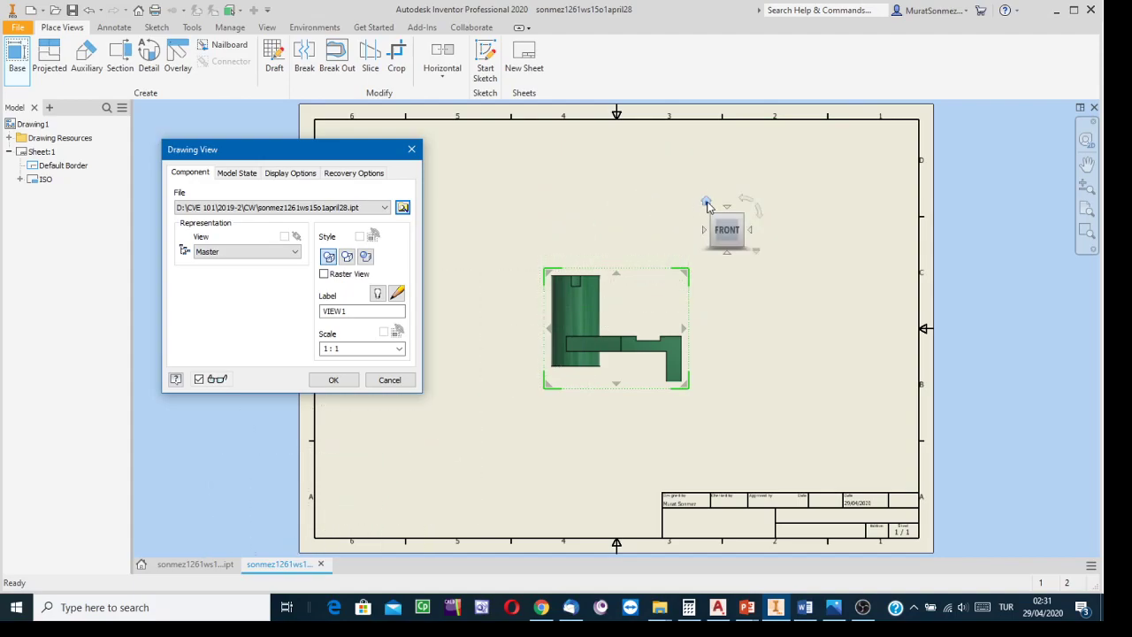
Orient the base view to the bracket's BACK face and place it toward the sheet's upper left.
click(706, 205)
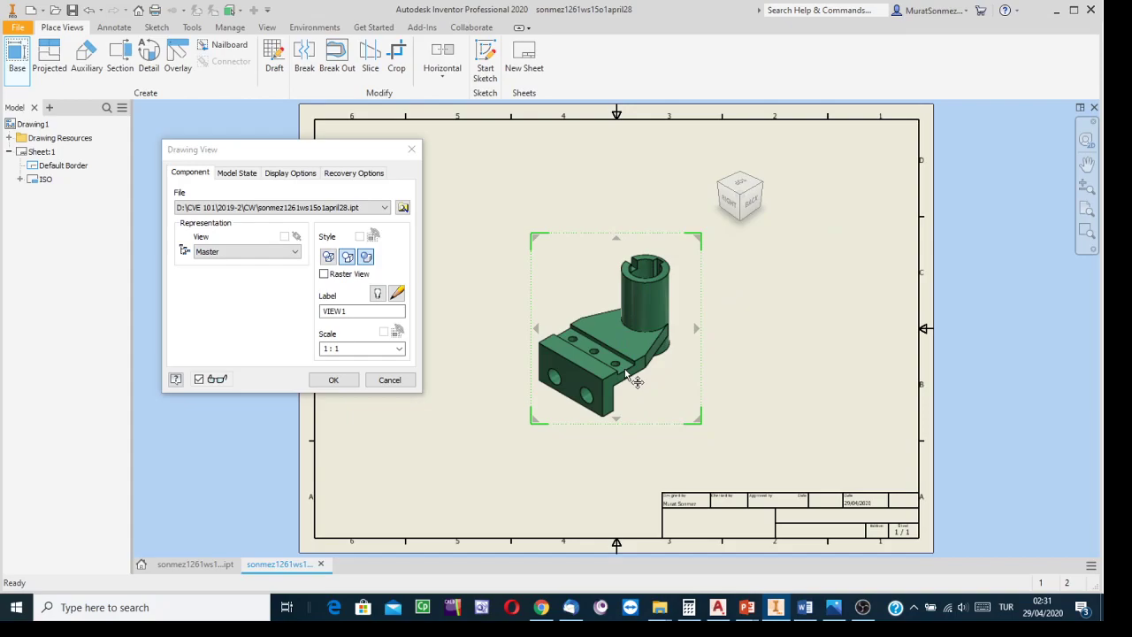
click(751, 205)
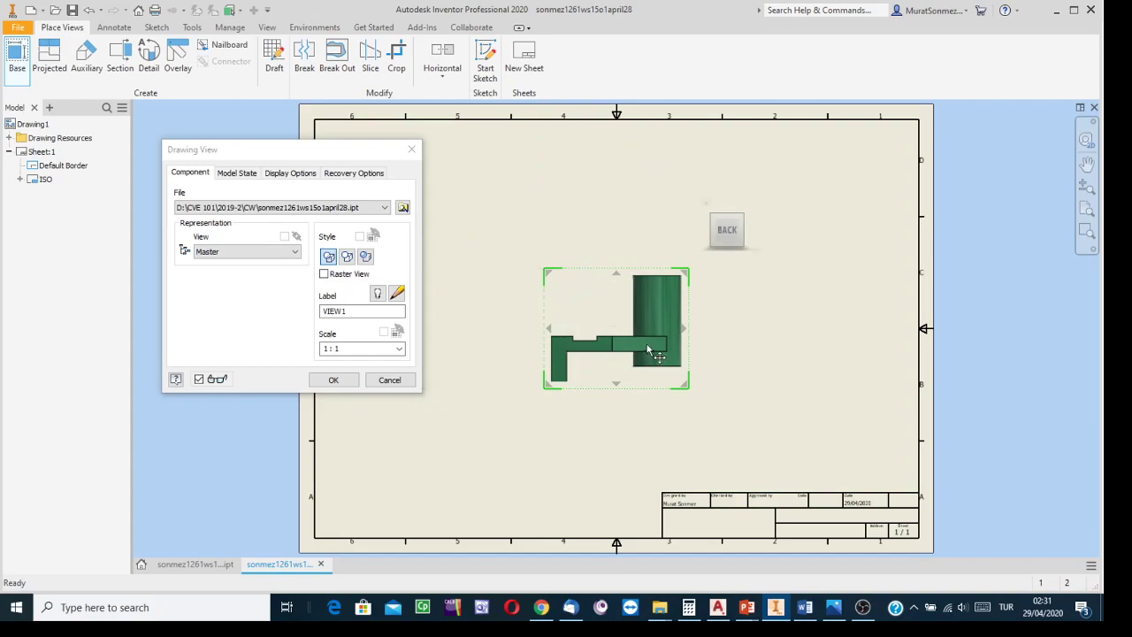
drag(640, 343, 564, 276)
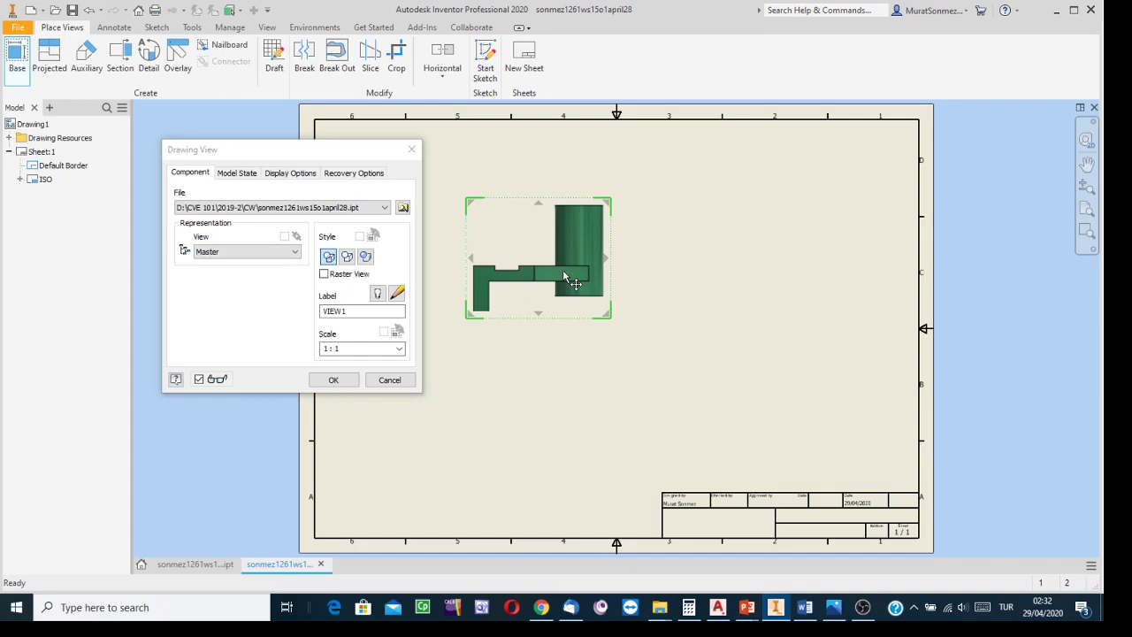
click(570, 280)
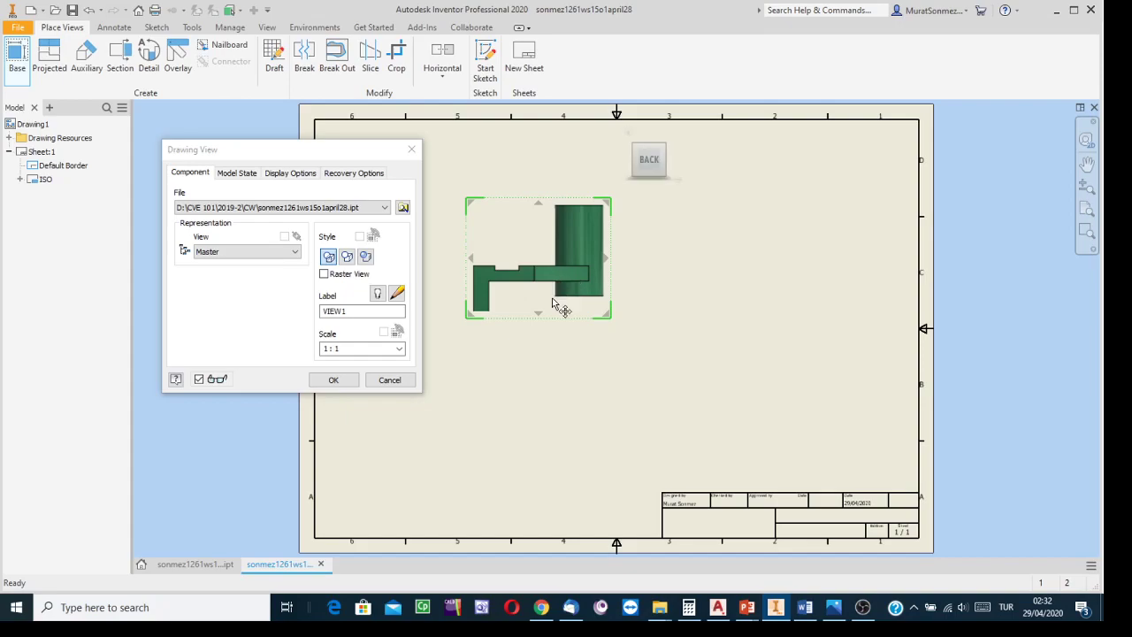
Project a view below the base view and another to its right, then confirm.
click(570, 418)
click(802, 282)
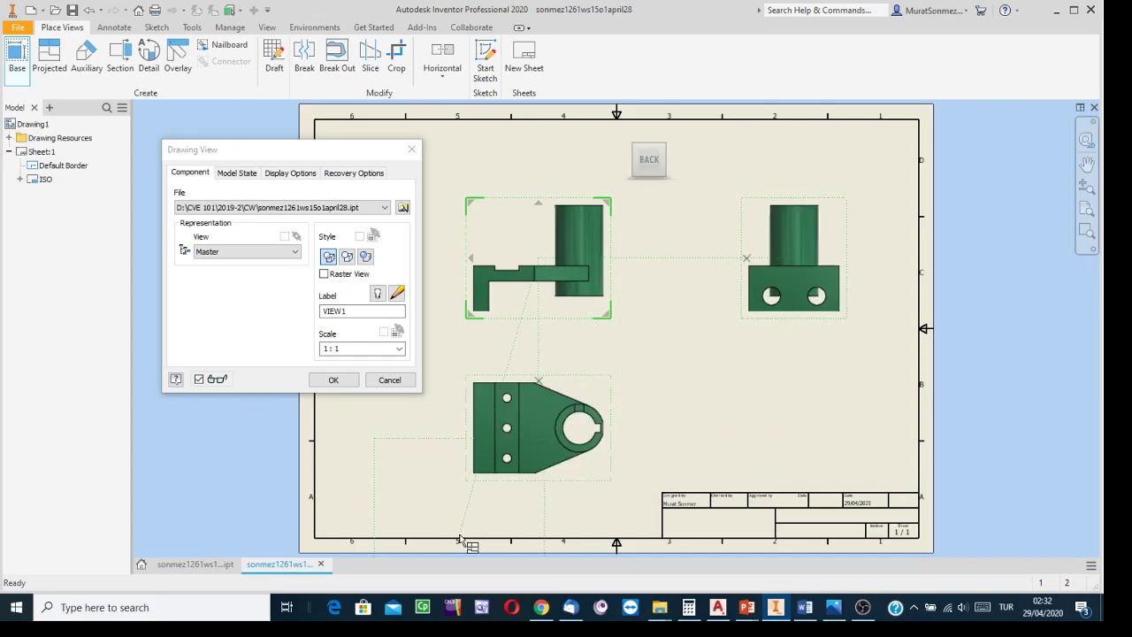
click(333, 379)
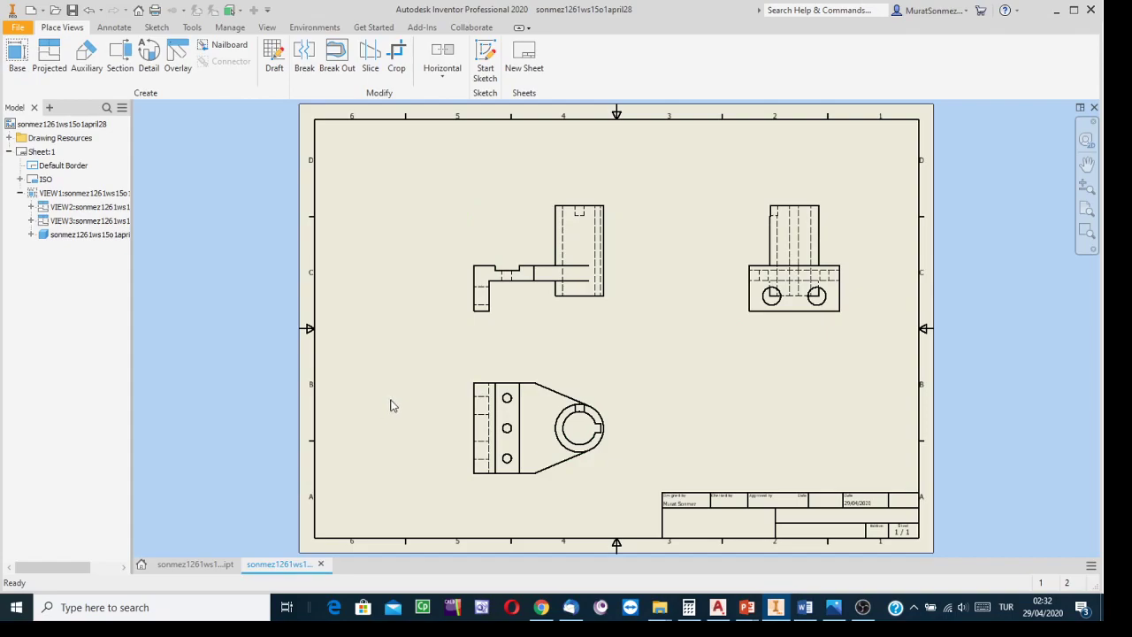
Rearrange the base, right-side and lower views so they sit aligned and evenly spaced.
drag(546, 322, 521, 326)
drag(743, 324, 710, 317)
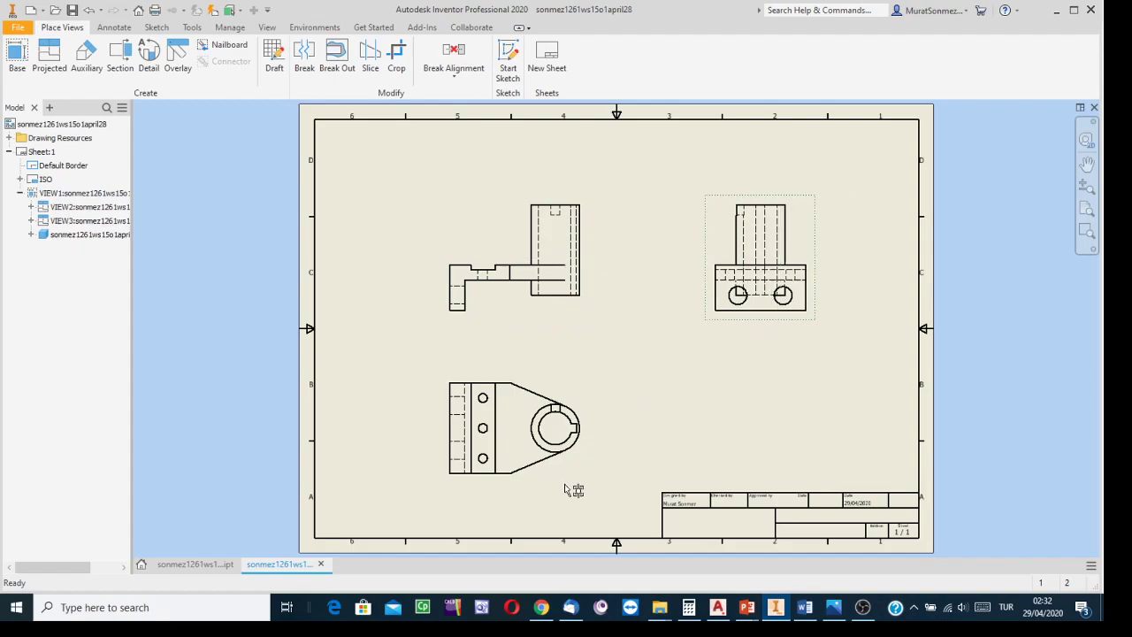
drag(559, 491, 560, 500)
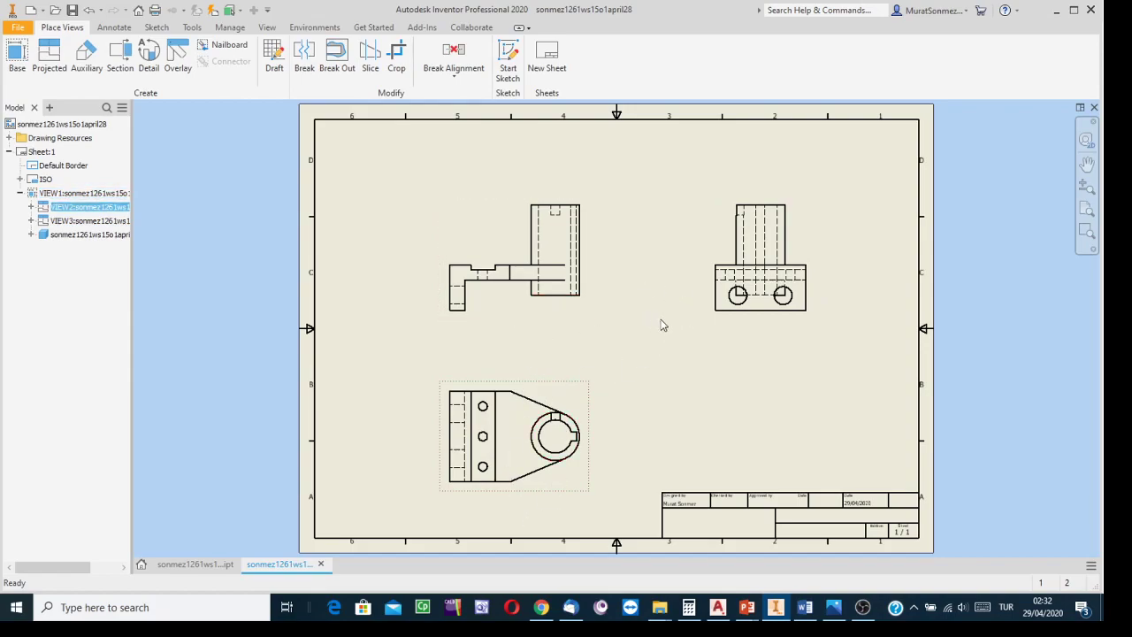
drag(706, 320, 692, 319)
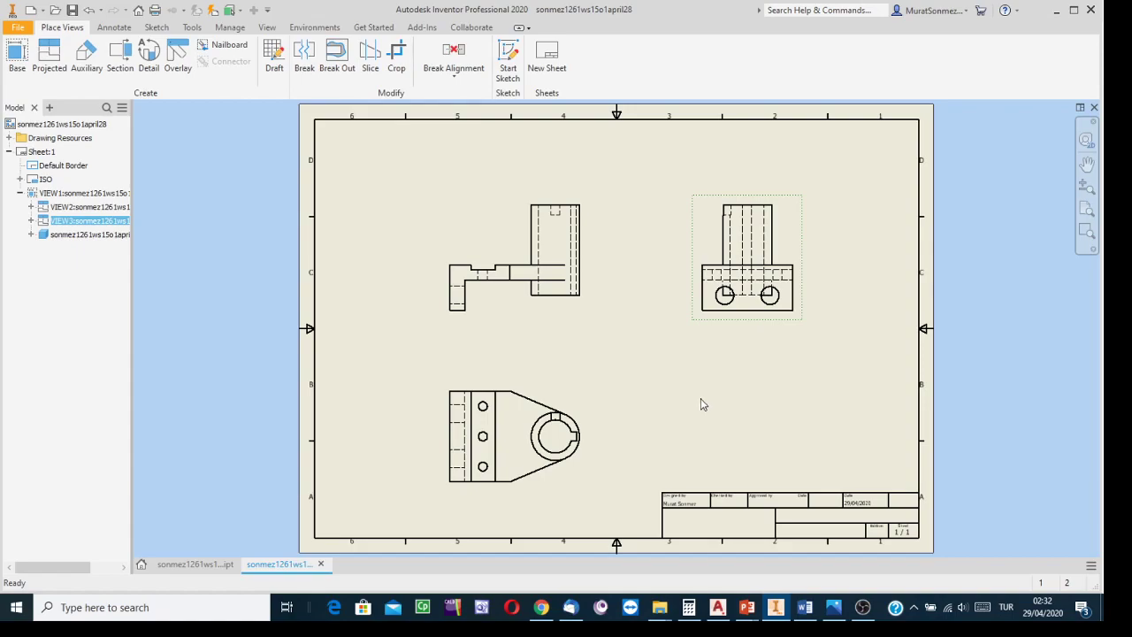
click(694, 385)
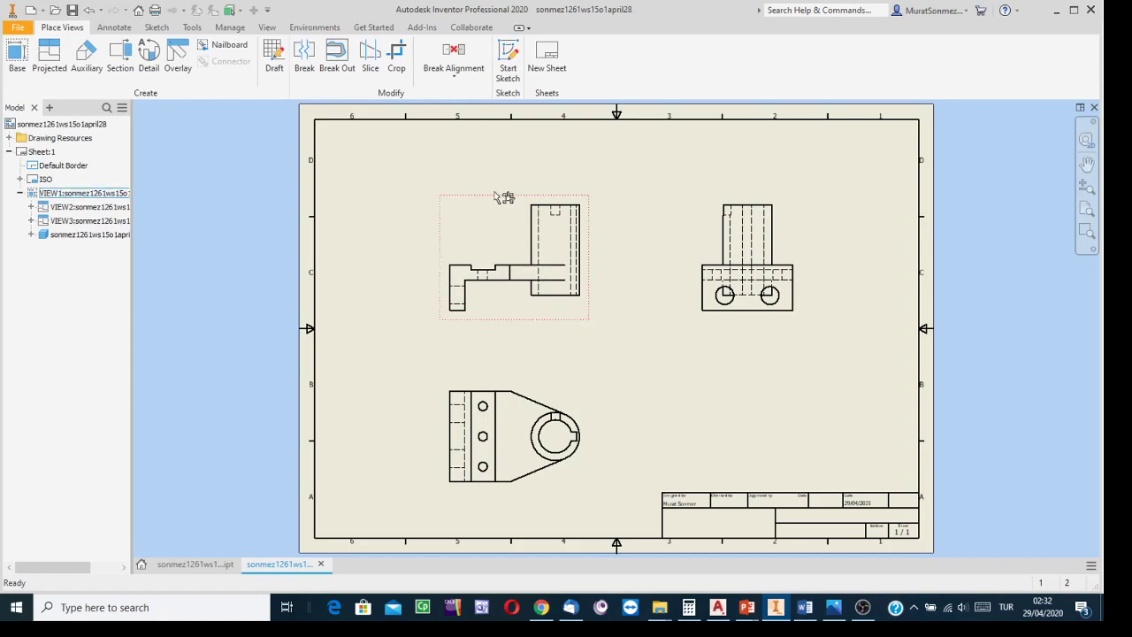
click(112, 29)
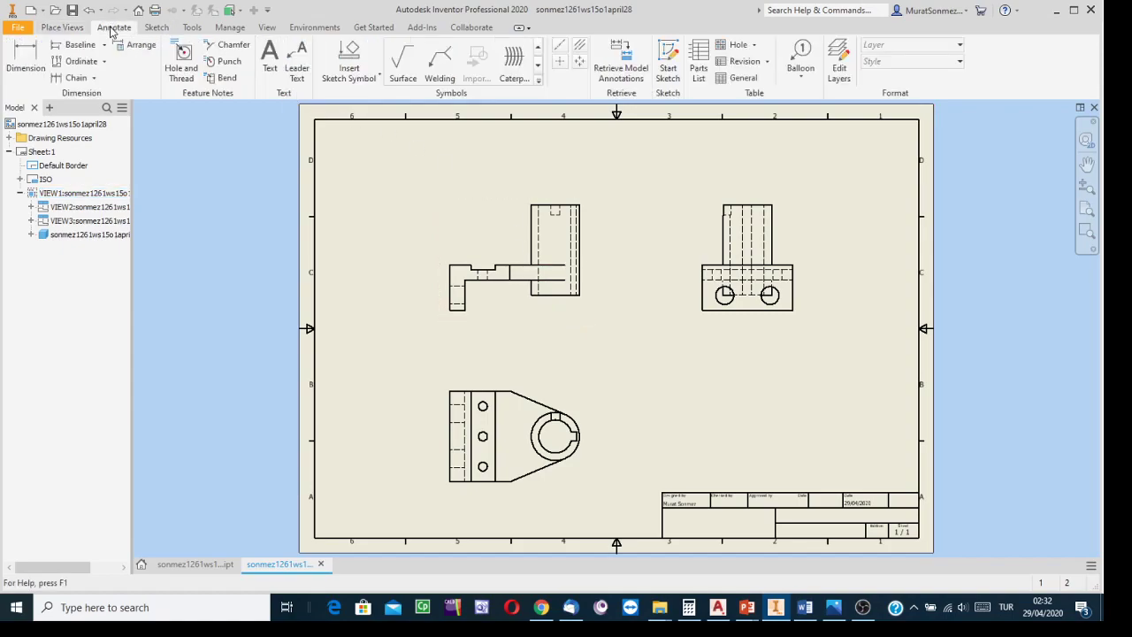
Add center marks to the left and right holes in the right-side view.
click(560, 64)
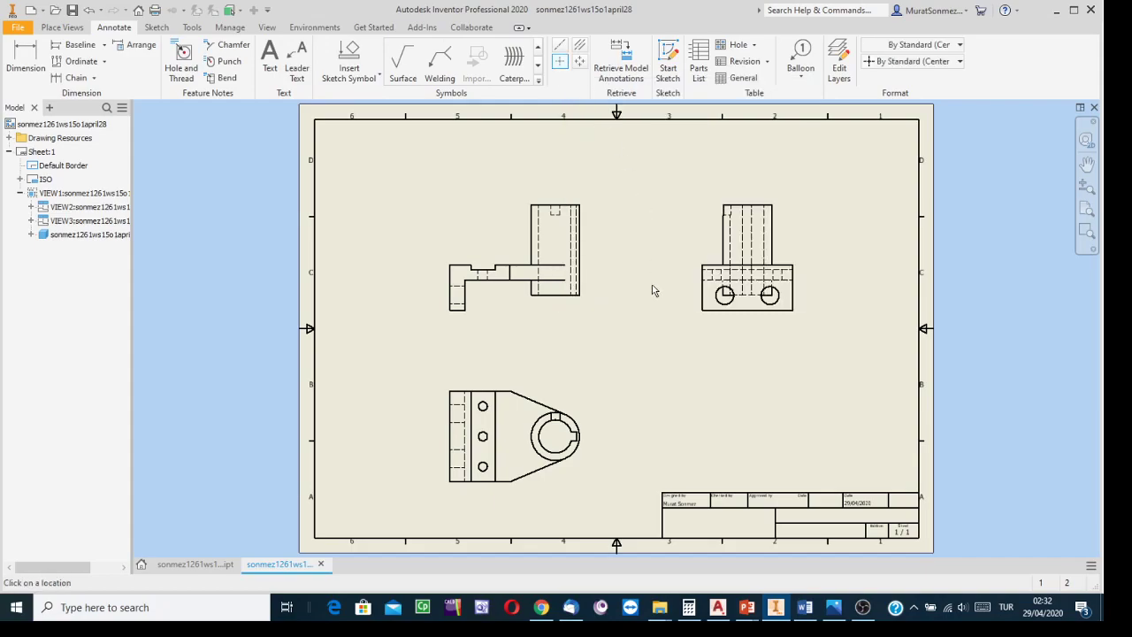
scroll(706, 337, down, 3)
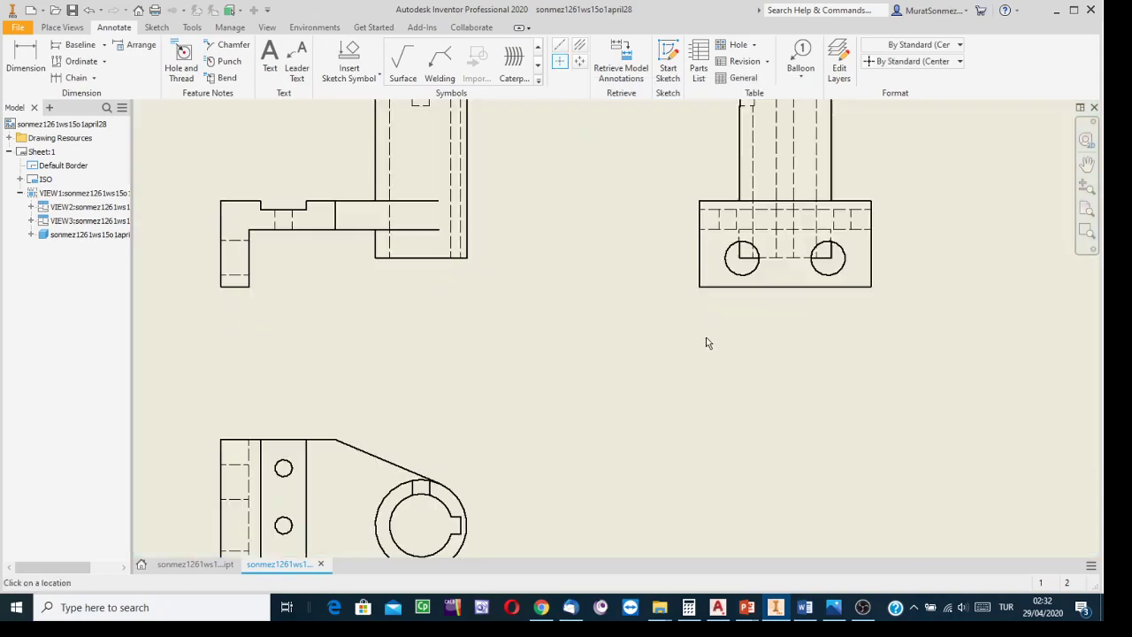
click(751, 268)
click(847, 265)
Add center marks to the large bore and the three small holes in the lower view.
middle_drag(546, 411, 604, 306)
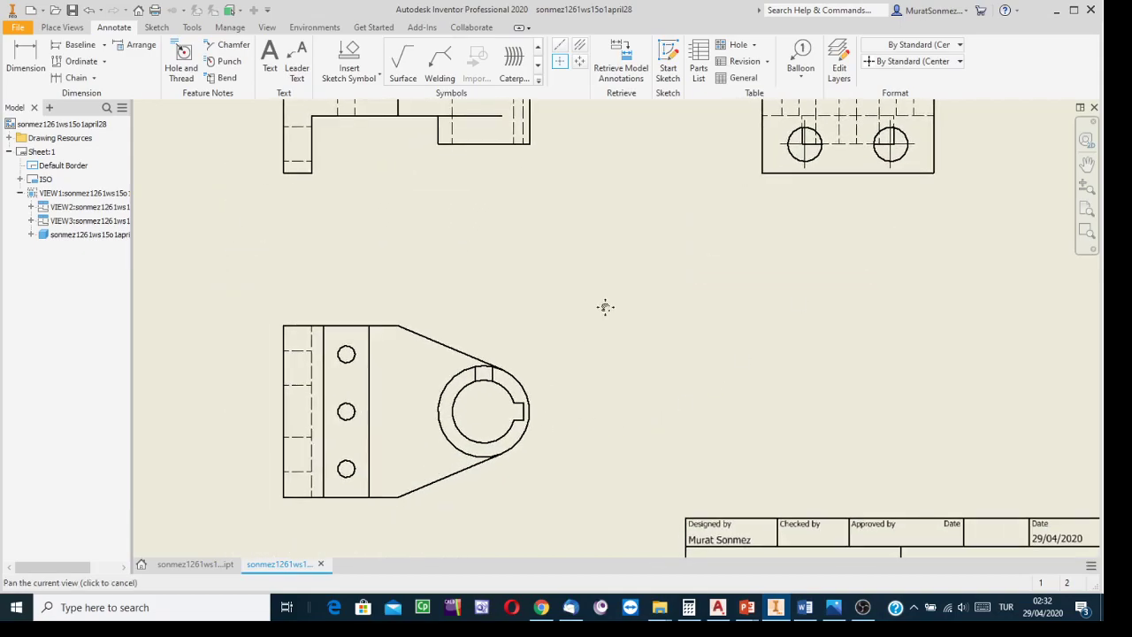
click(533, 386)
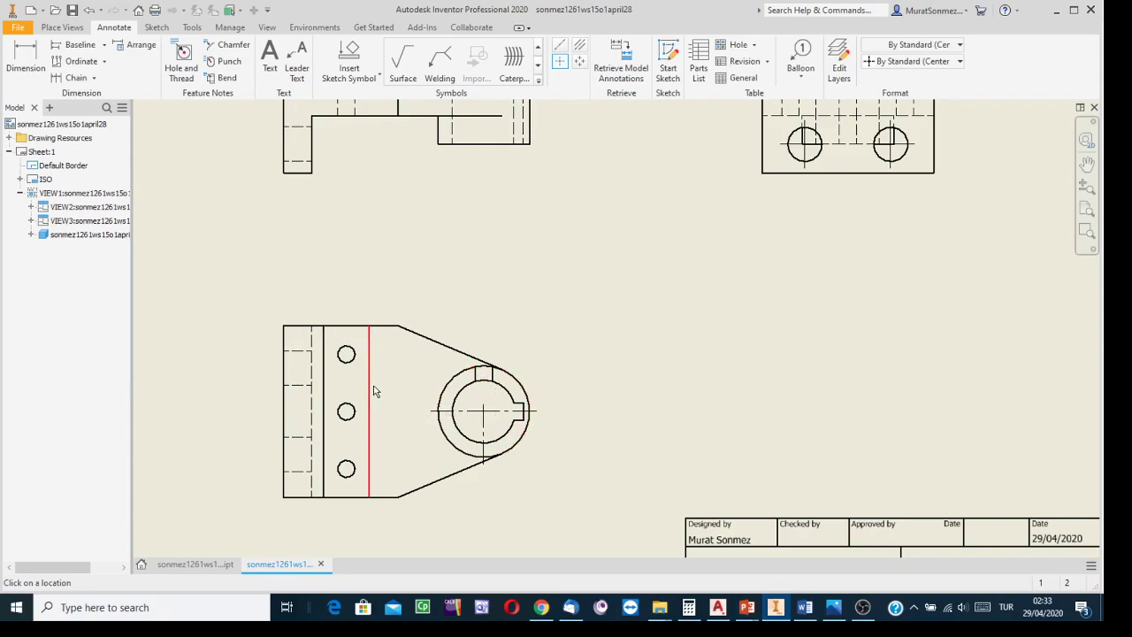
click(350, 362)
click(356, 408)
click(345, 465)
key(Escape)
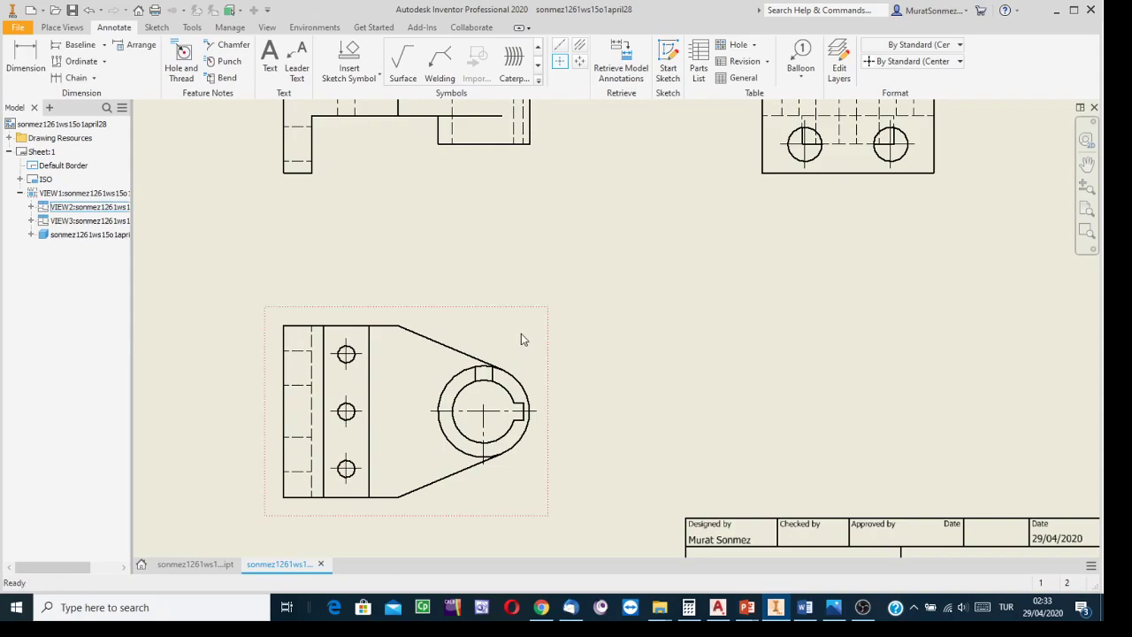
Adjust the large bore's center mark lines using its grip.
click(483, 407)
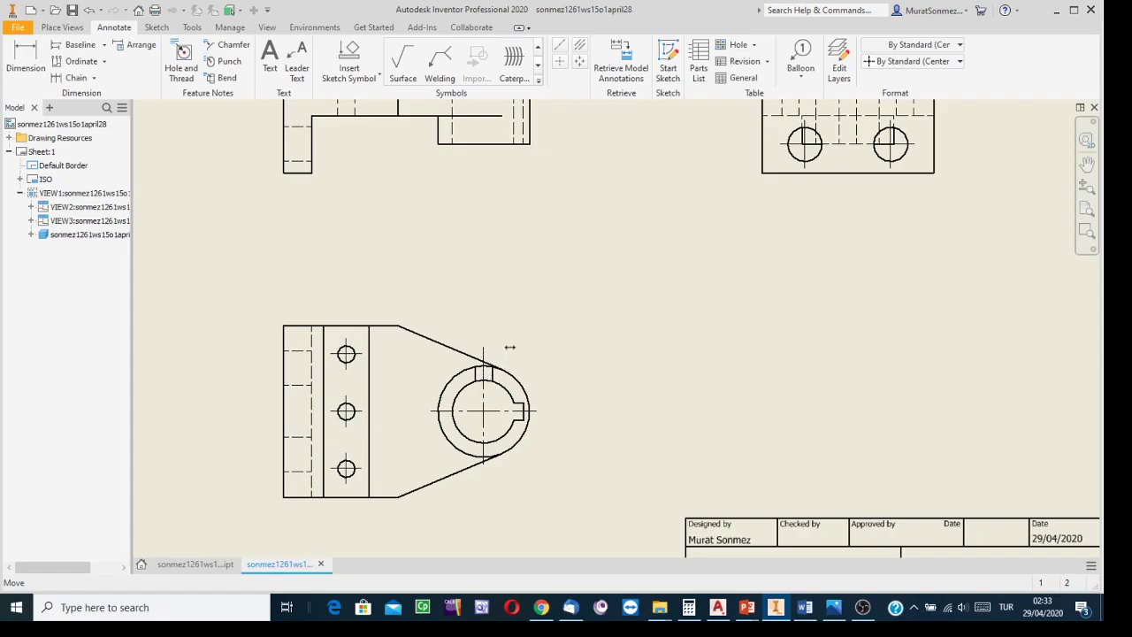
drag(508, 358, 510, 358)
click(587, 358)
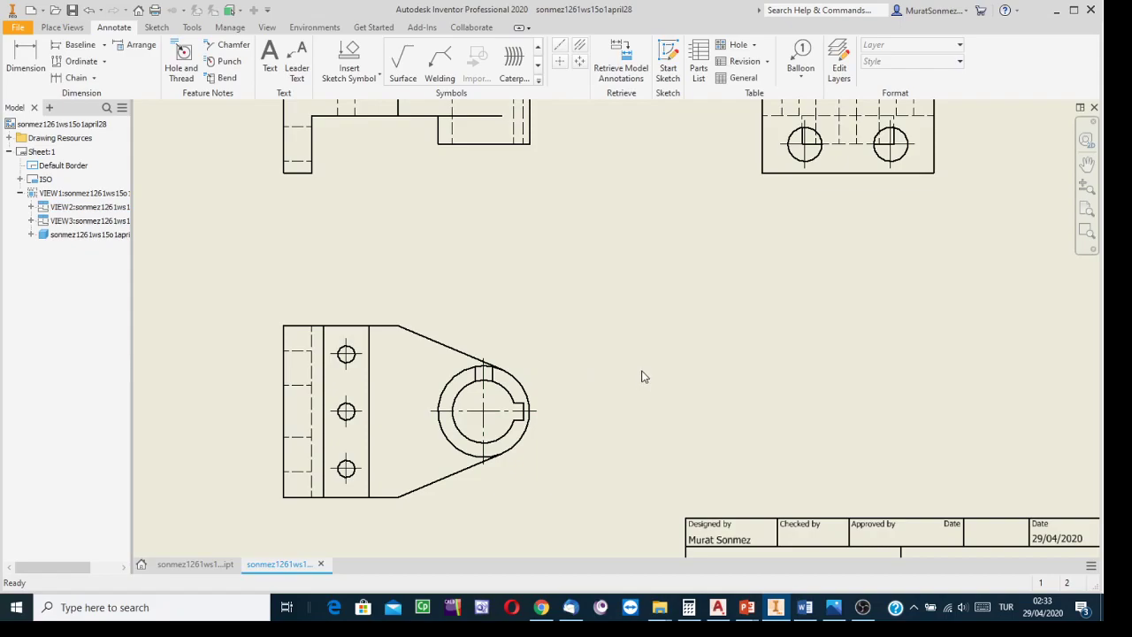
scroll(631, 384, down, 3)
middle_drag(631, 384, 569, 386)
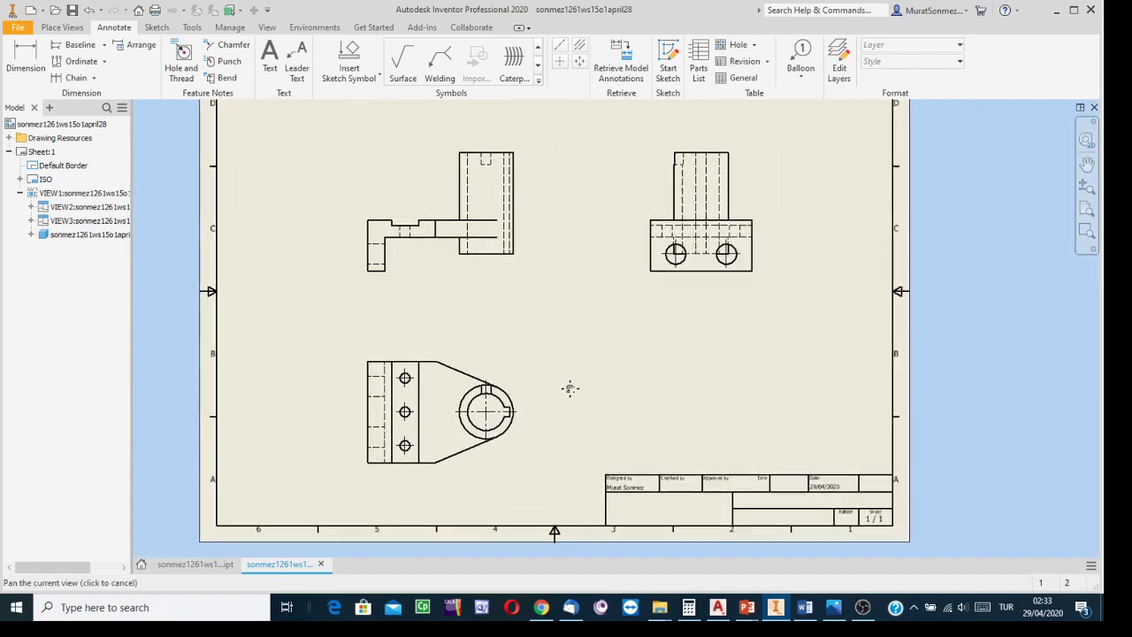
Add a bisecting centerline through the base view's upright.
click(581, 48)
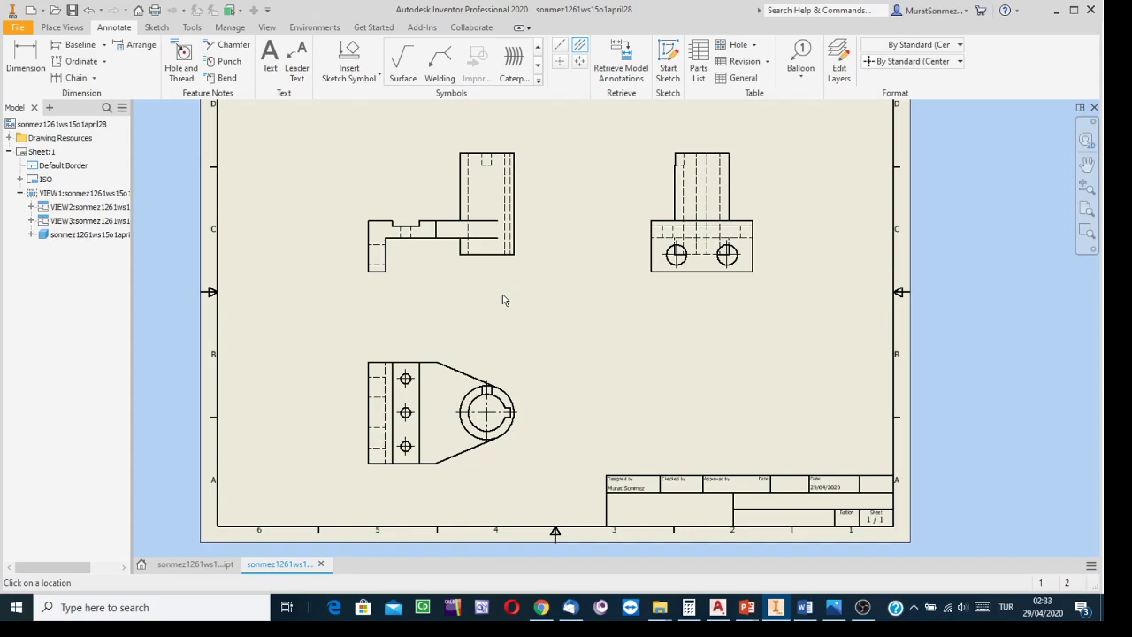
scroll(520, 223, up, 3)
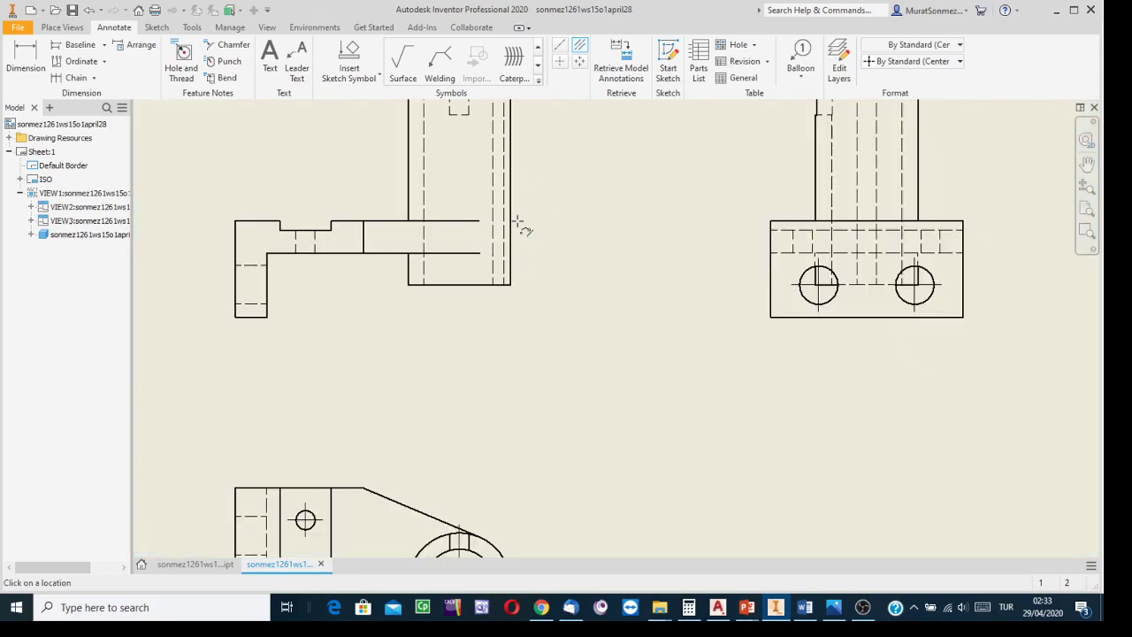
middle_drag(536, 235, 584, 341)
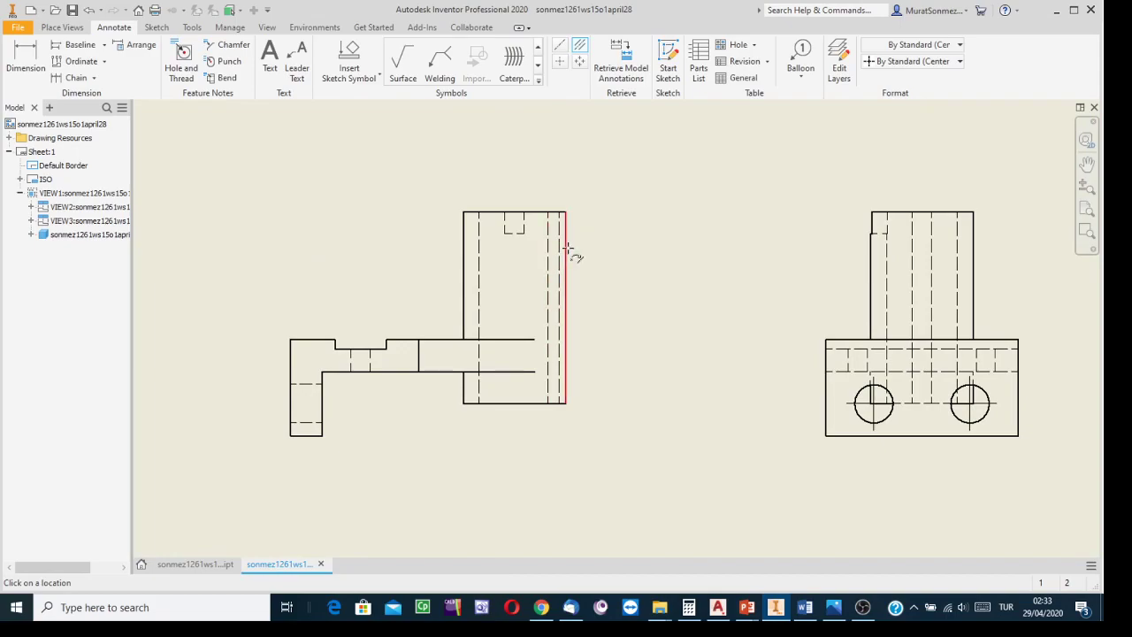
click(464, 244)
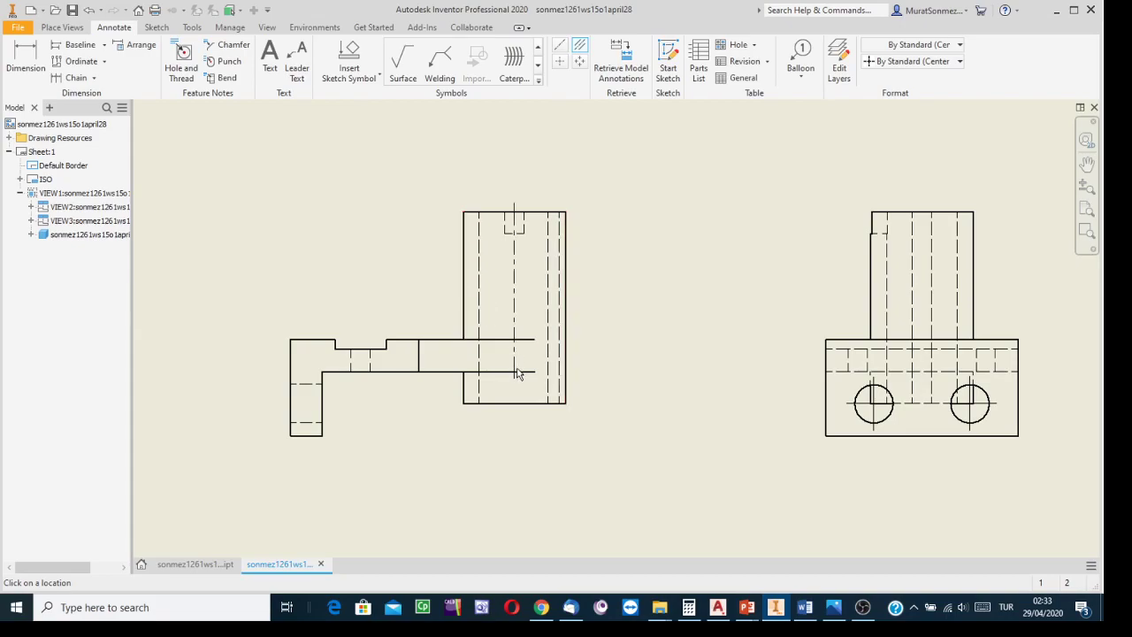
click(567, 401)
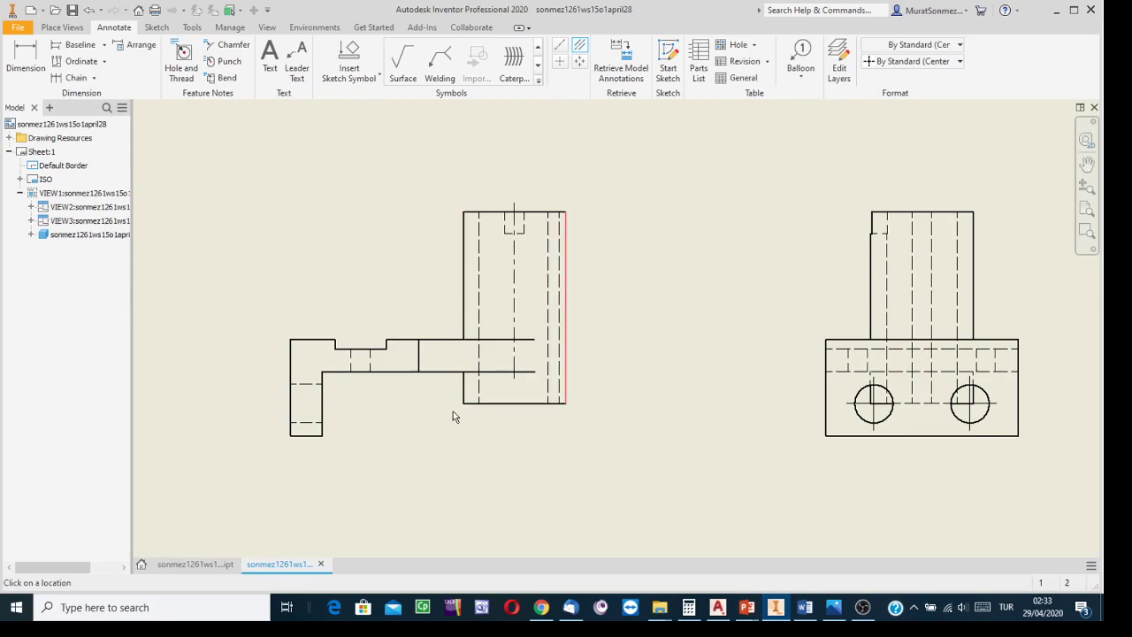
click(463, 393)
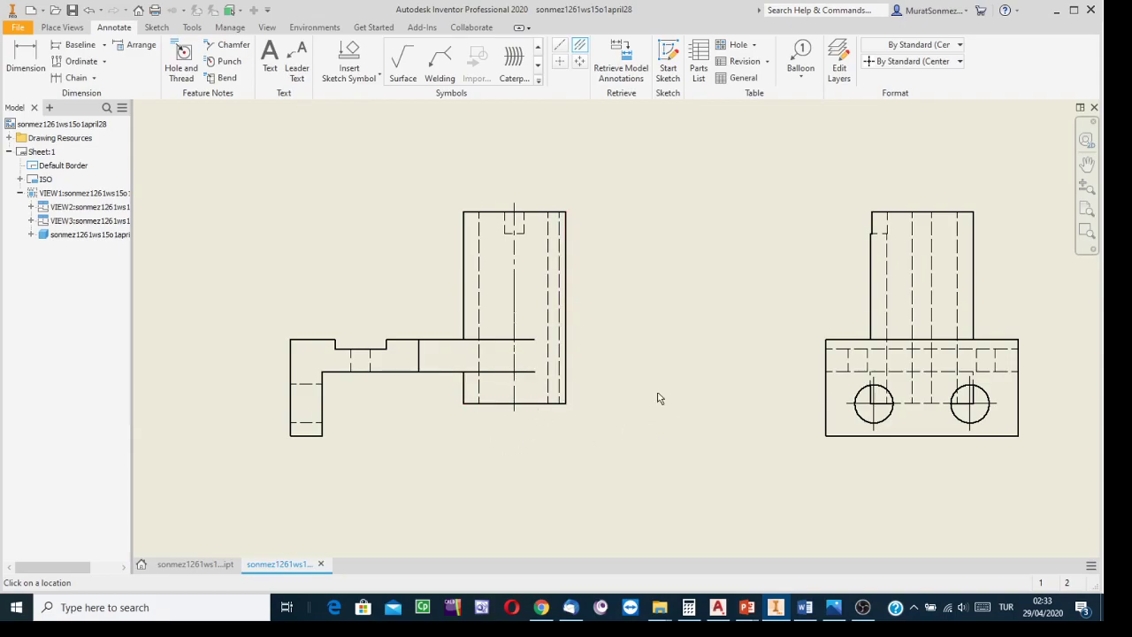
Add bisecting centerlines between the hidden hole lines in the left view.
middle_drag(594, 386, 666, 304)
scroll(480, 273, down, 3)
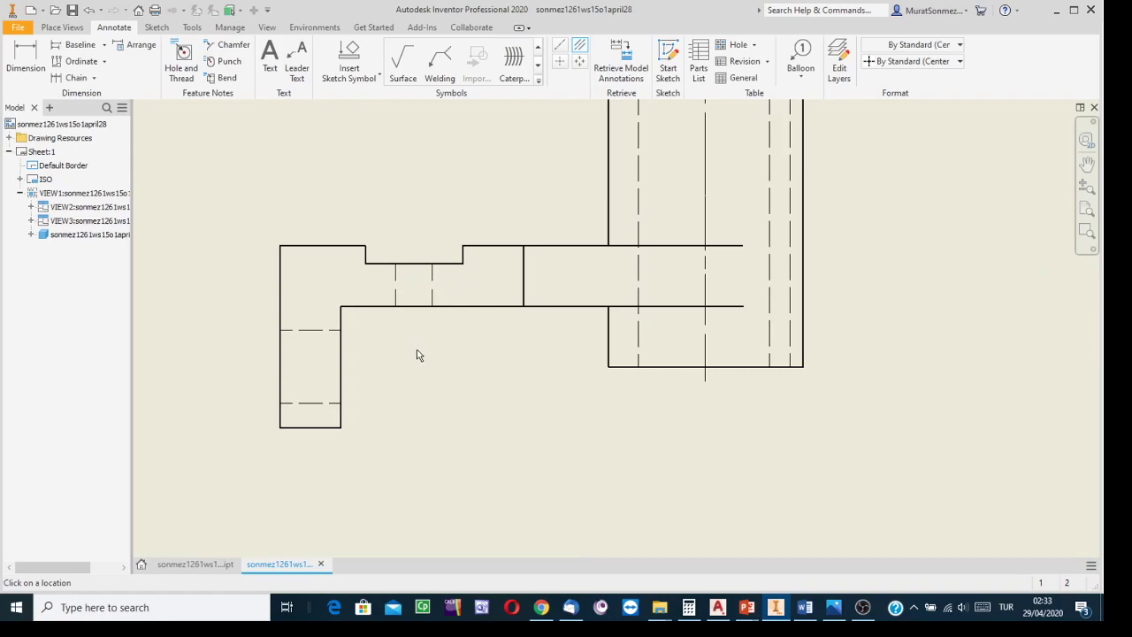
scroll(421, 355, up, 4)
scroll(463, 255, down, 1)
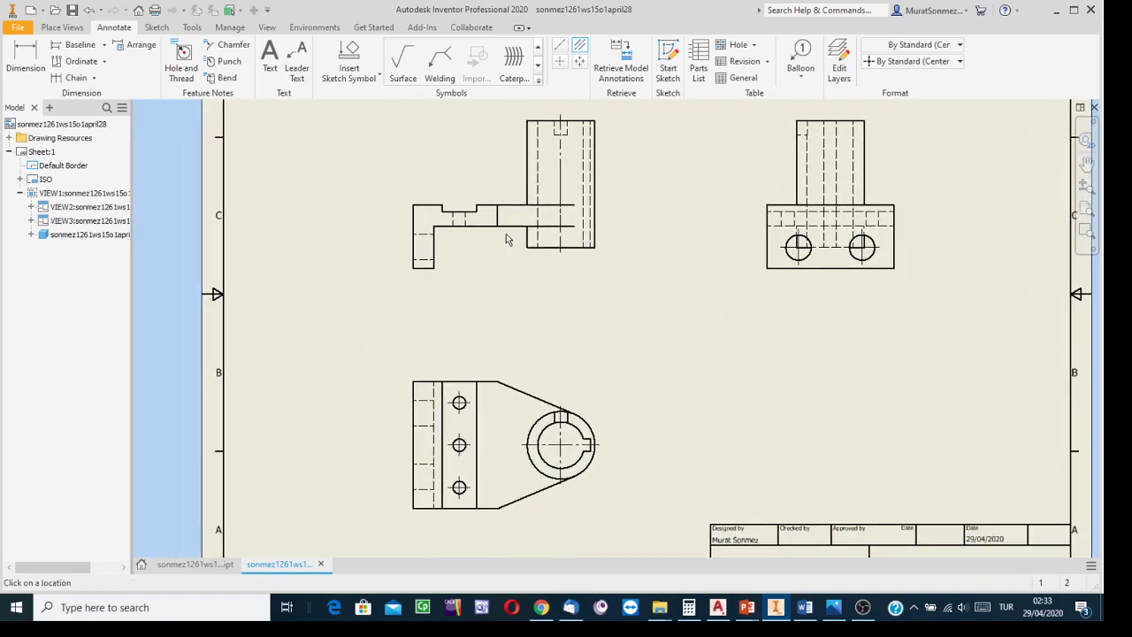
mouse_move(496, 334)
middle_down()
mouse_move(460, 404)
mouse_move(468, 377)
mouse_move(466, 394)
middle_up()
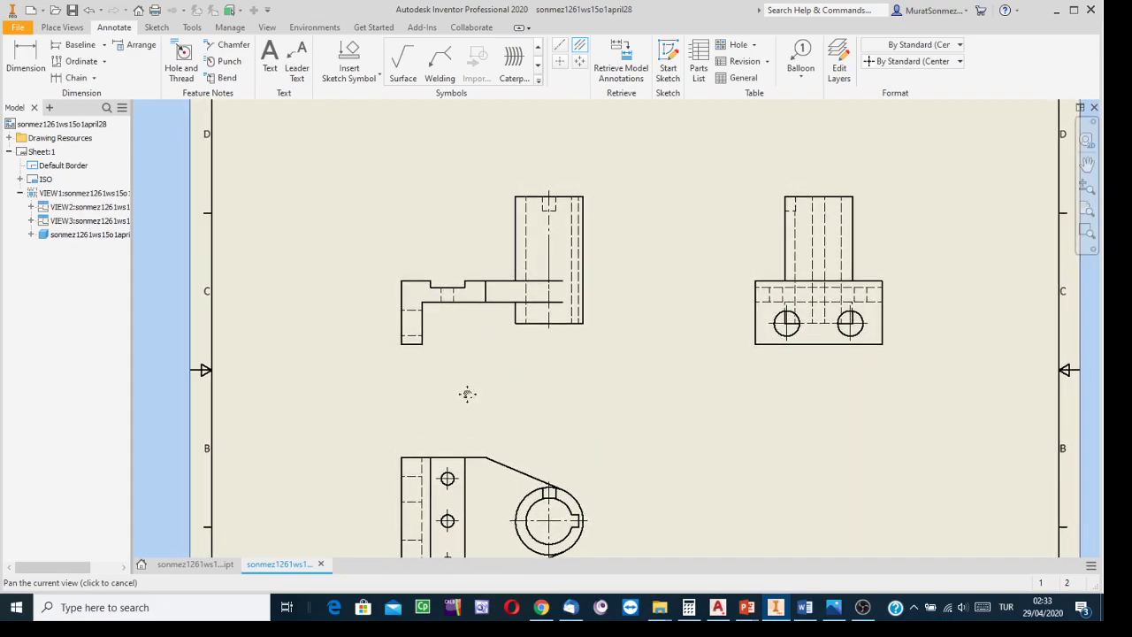
scroll(446, 291, down, 5)
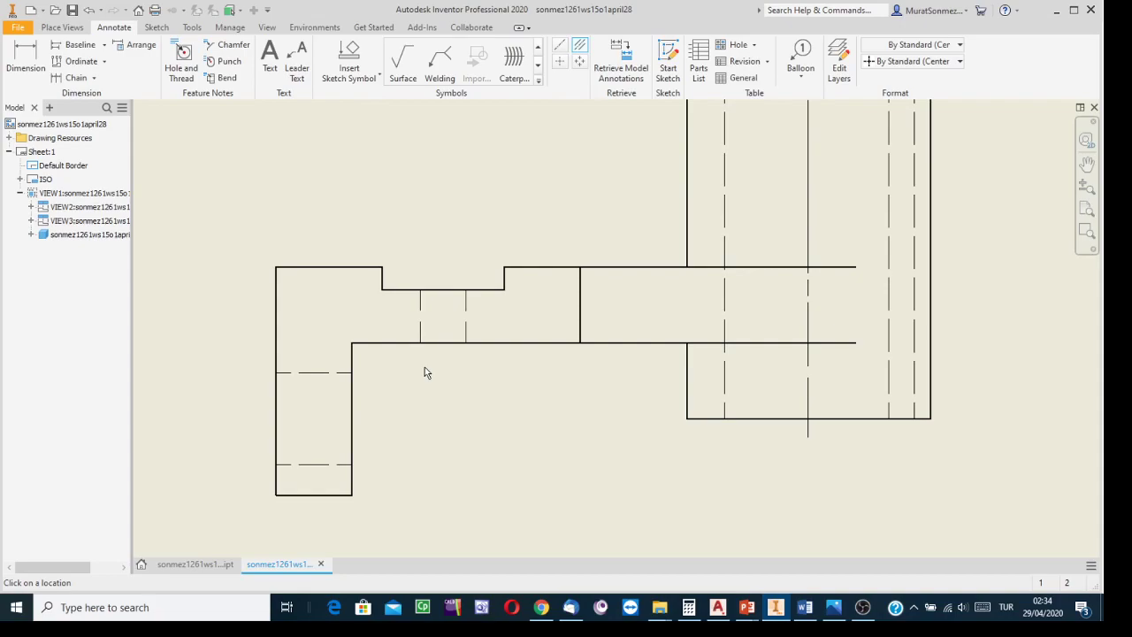
click(420, 307)
click(465, 307)
scroll(421, 428, down, 3)
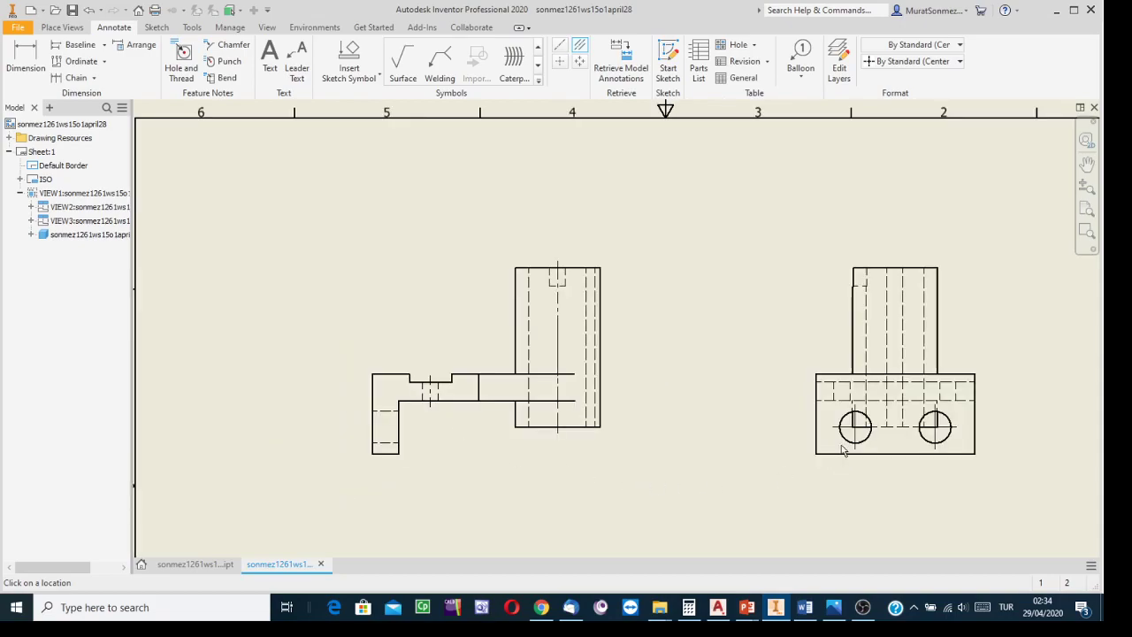
scroll(374, 434, up, 3)
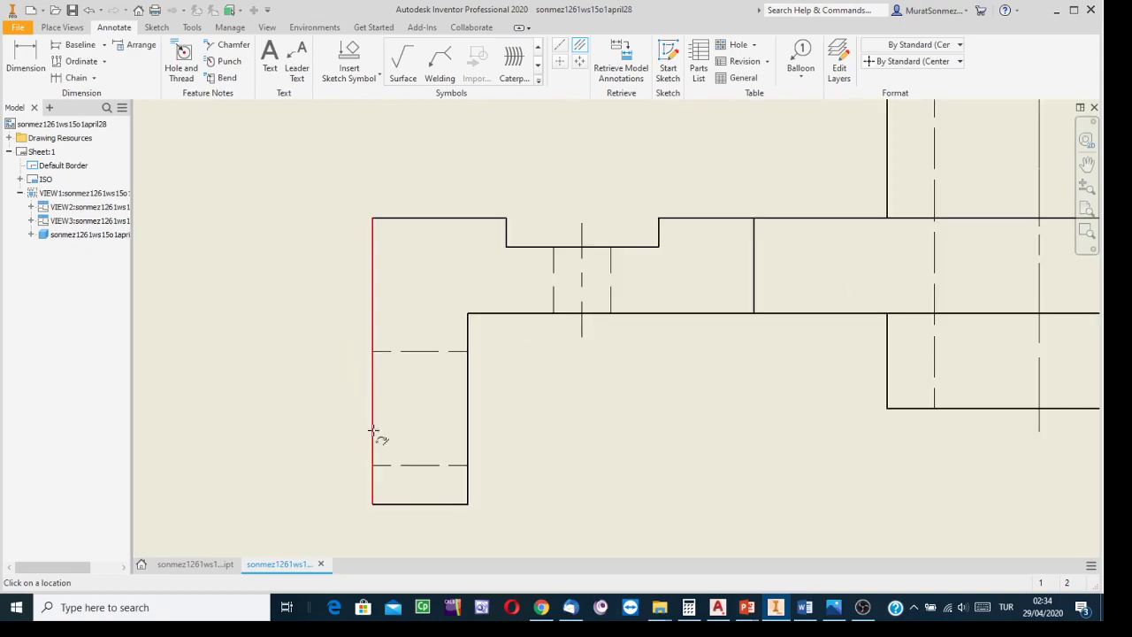
click(419, 351)
click(404, 465)
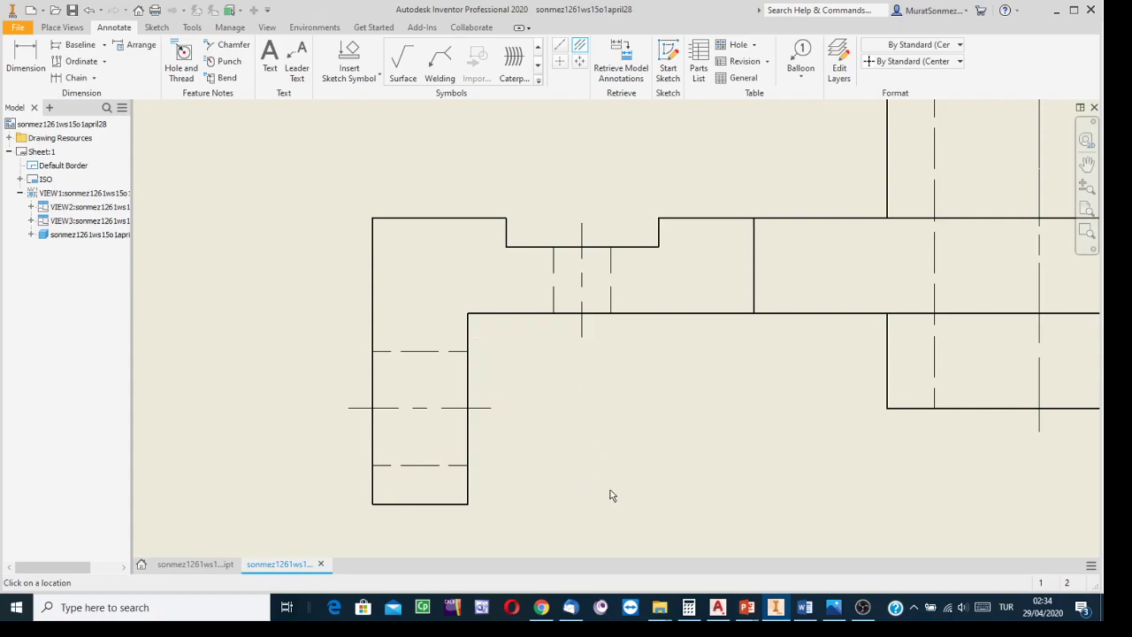
Add centerlines bisecting the upper and lower holes' hidden lines in the lower view.
scroll(610, 493, down, 4)
scroll(462, 371, up, 2)
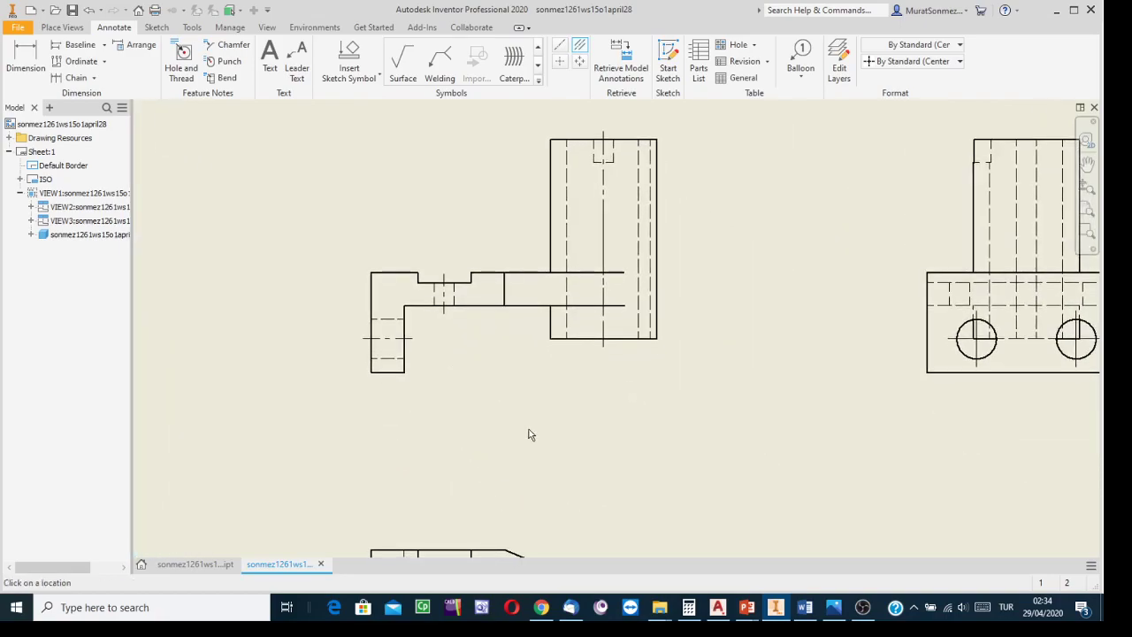
scroll(528, 434, down, 3)
scroll(569, 458, up, 4)
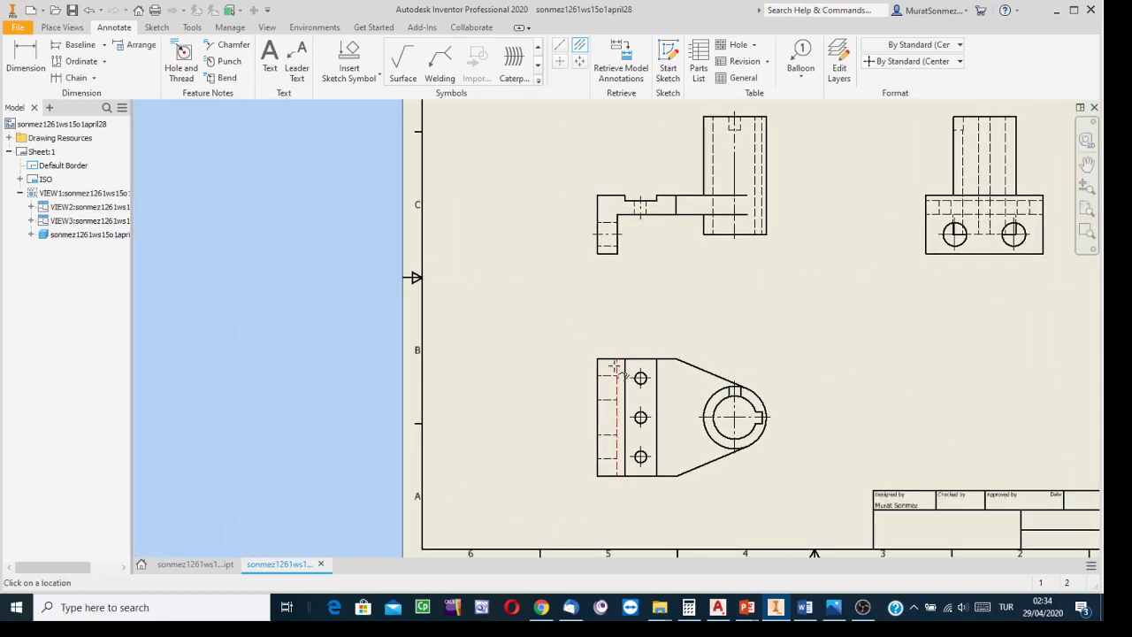
scroll(612, 385, up, 3)
mouse_move(608, 384)
middle_down()
mouse_move(525, 289)
mouse_move(484, 281)
middle_up()
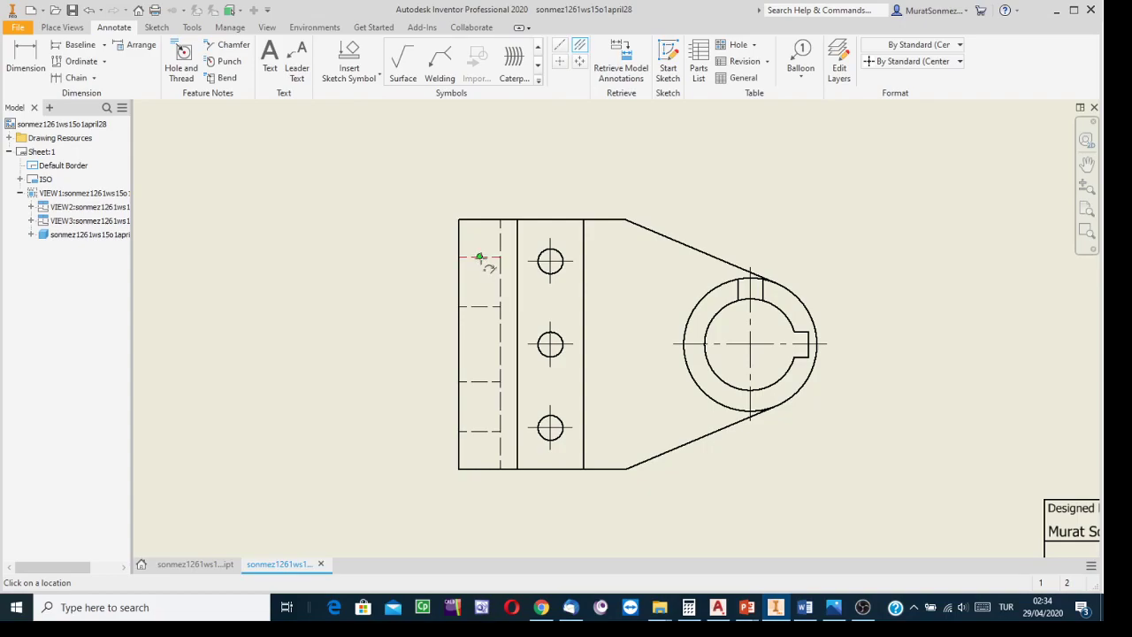
click(482, 258)
click(479, 307)
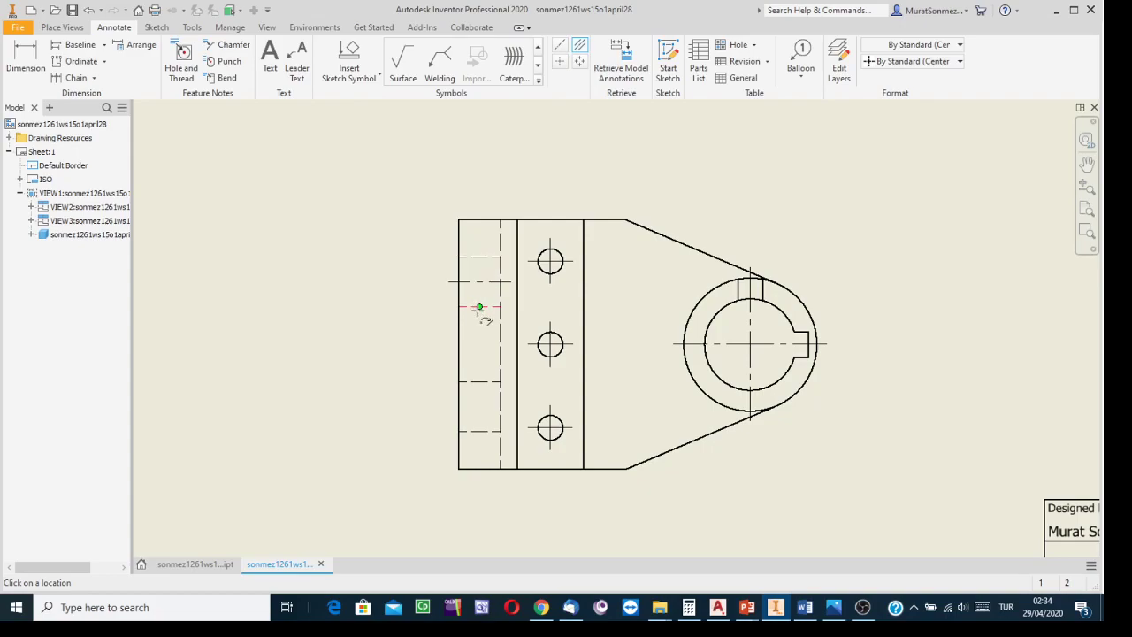
click(481, 381)
click(485, 432)
Add a vertical centerline through the upright boss in the right-hand side view.
scroll(925, 448, down, 3)
middle_drag(926, 451, 675, 481)
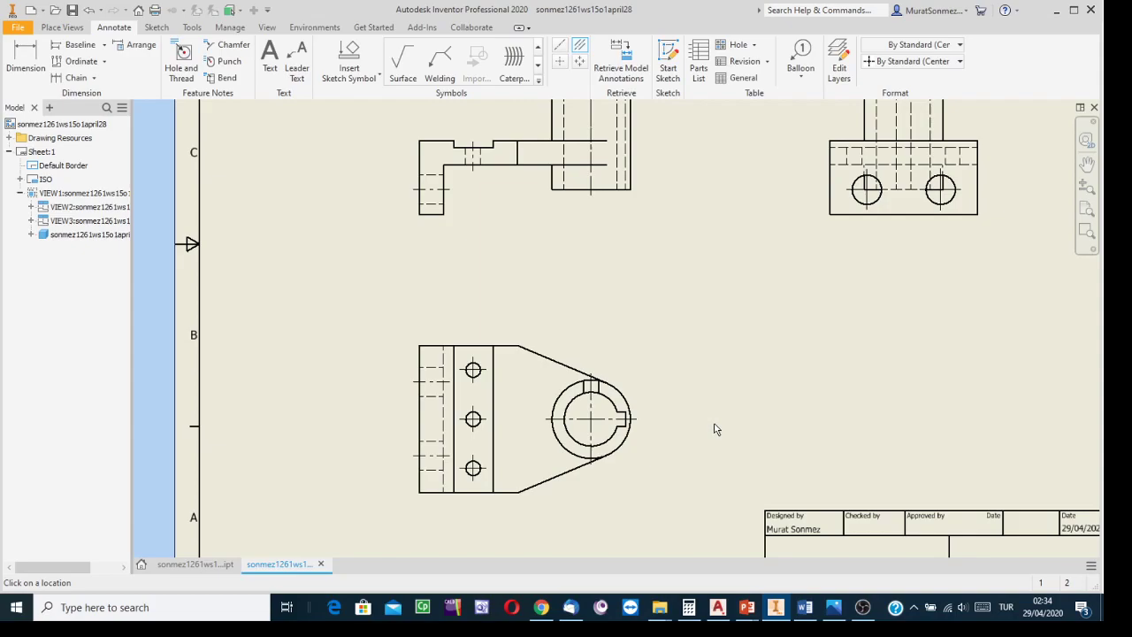
scroll(733, 389, down, 3)
mouse_move(734, 389)
middle_down()
mouse_move(663, 417)
mouse_move(518, 431)
middle_up()
scroll(693, 243, up, 4)
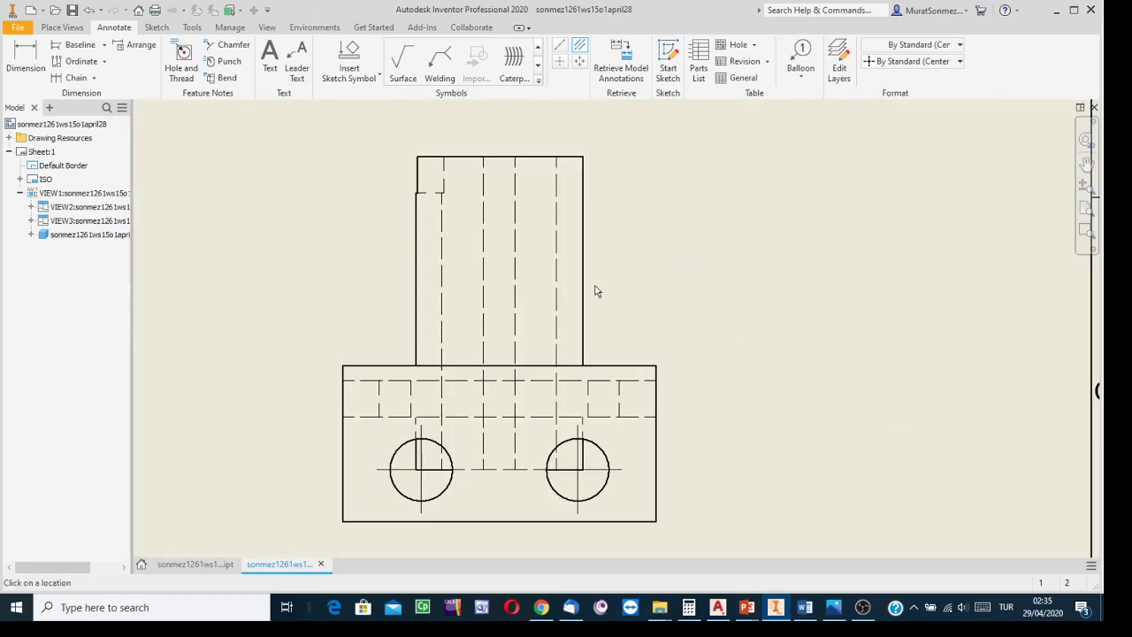
click(583, 295)
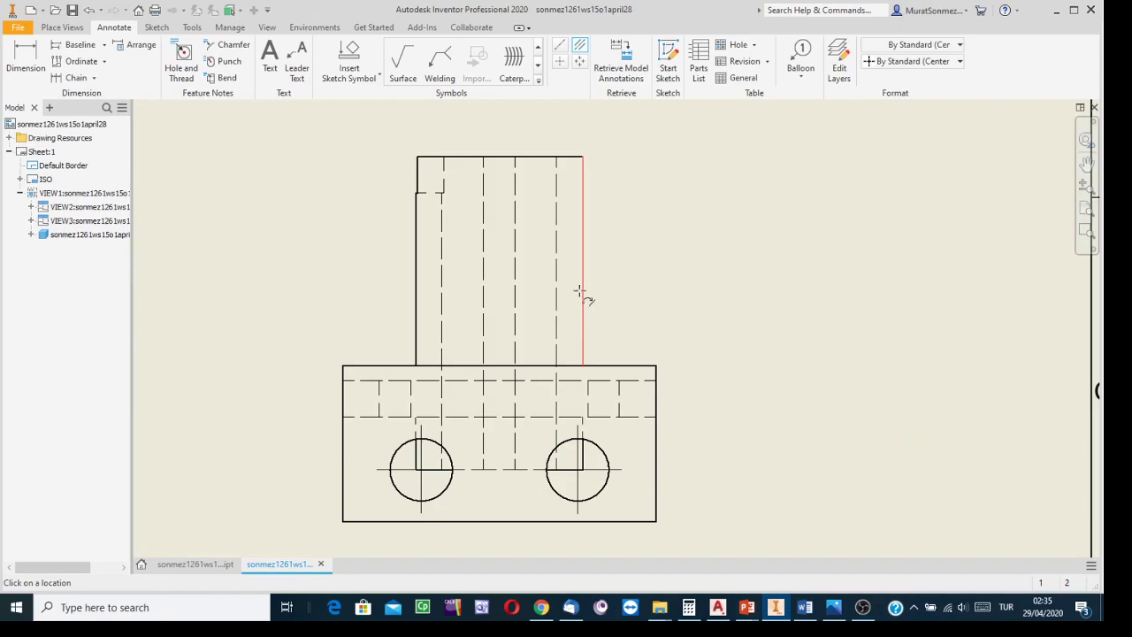
click(416, 294)
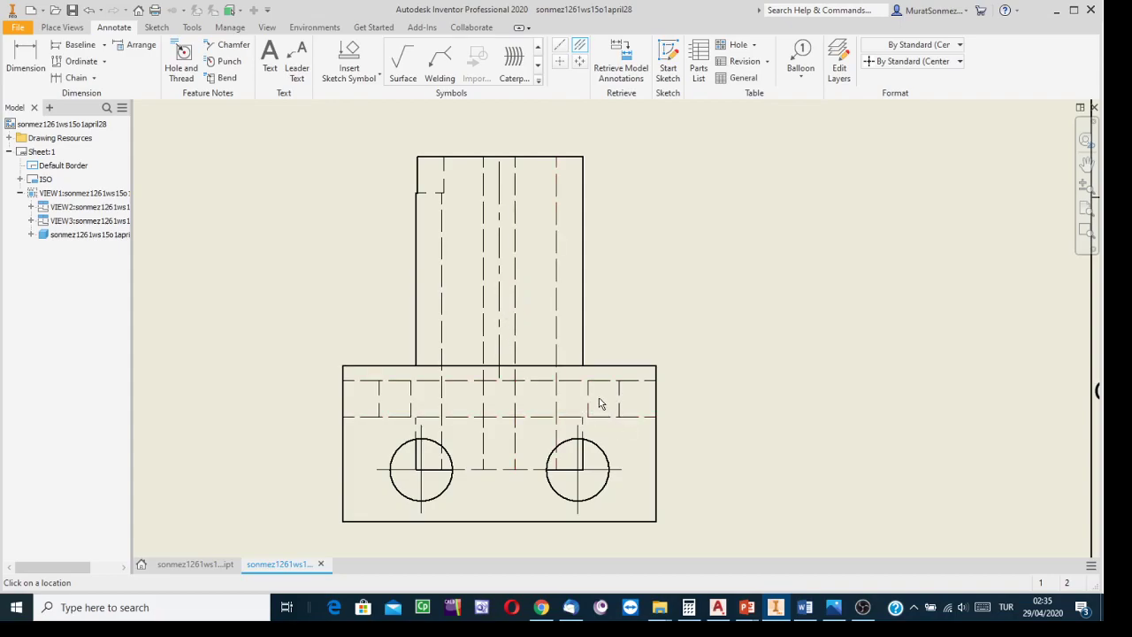
key(Escape)
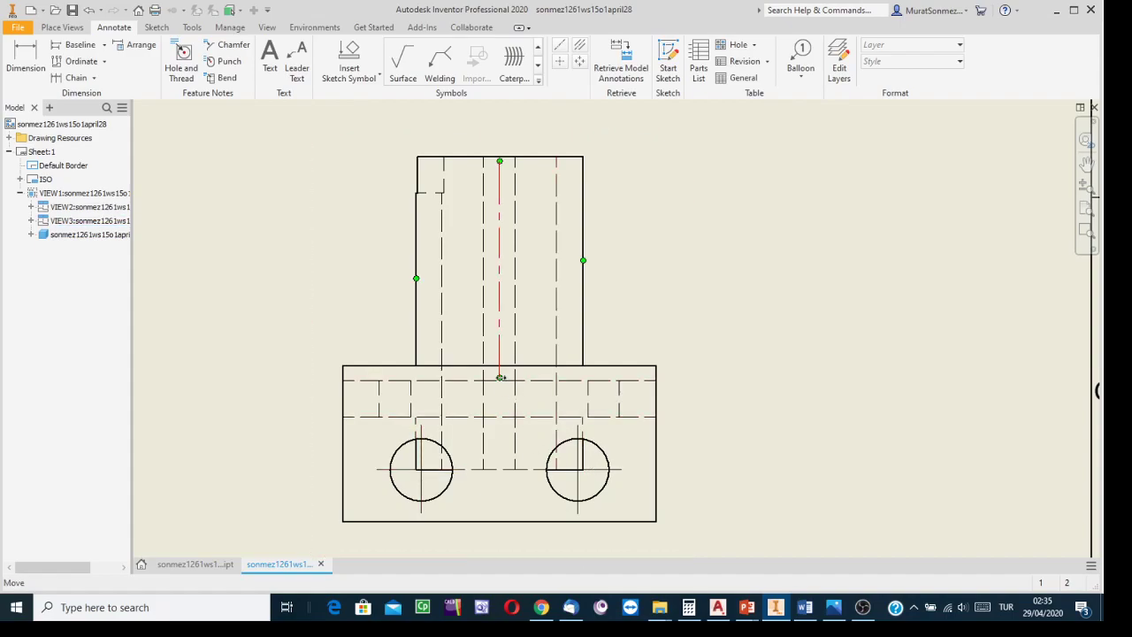
Lengthen the vertical centerline between the circles downward through the base.
click(520, 465)
mouse_move(520, 465)
mouse_down()
mouse_move(520, 486)
mouse_move(530, 399)
mouse_move(526, 496)
mouse_up()
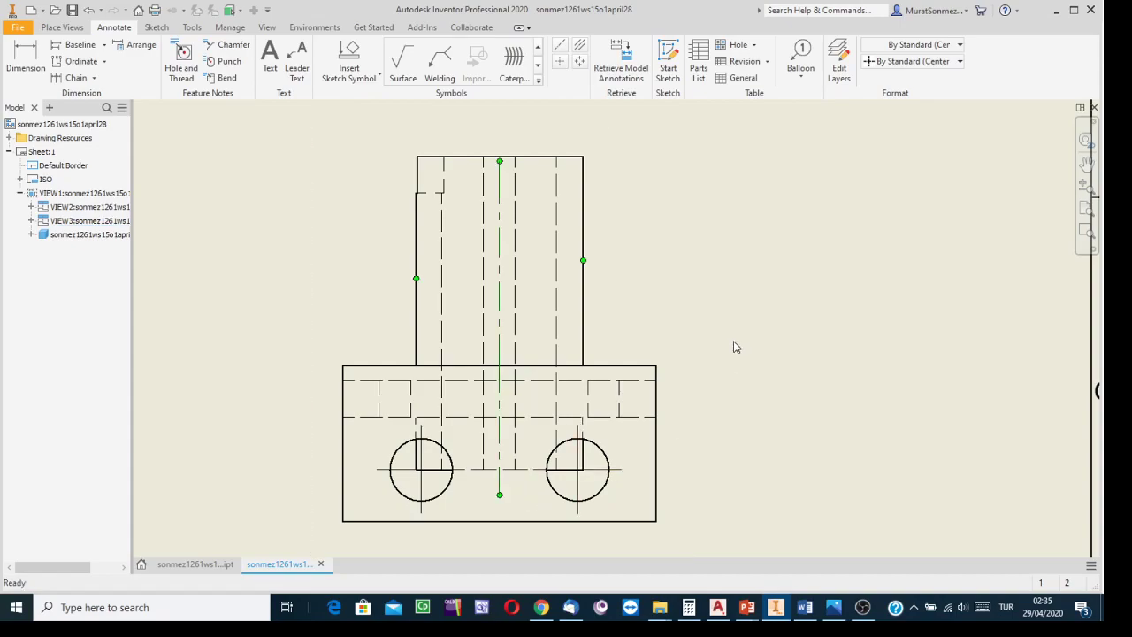
click(752, 341)
scroll(781, 365, down, 2)
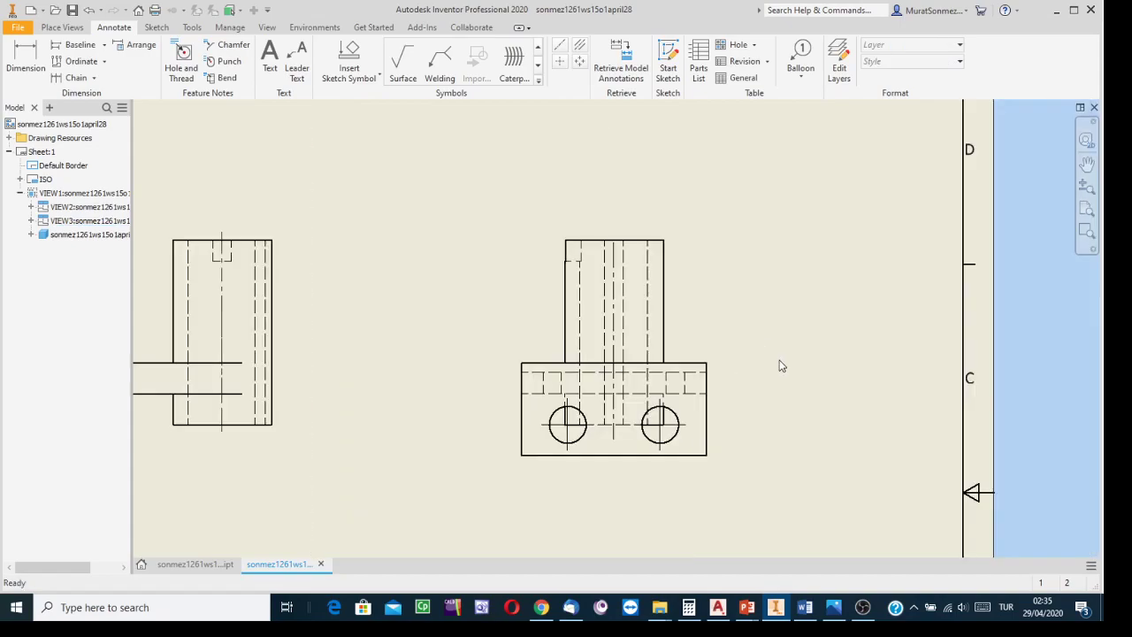
scroll(743, 376, up, 2)
scroll(662, 397, up, 2)
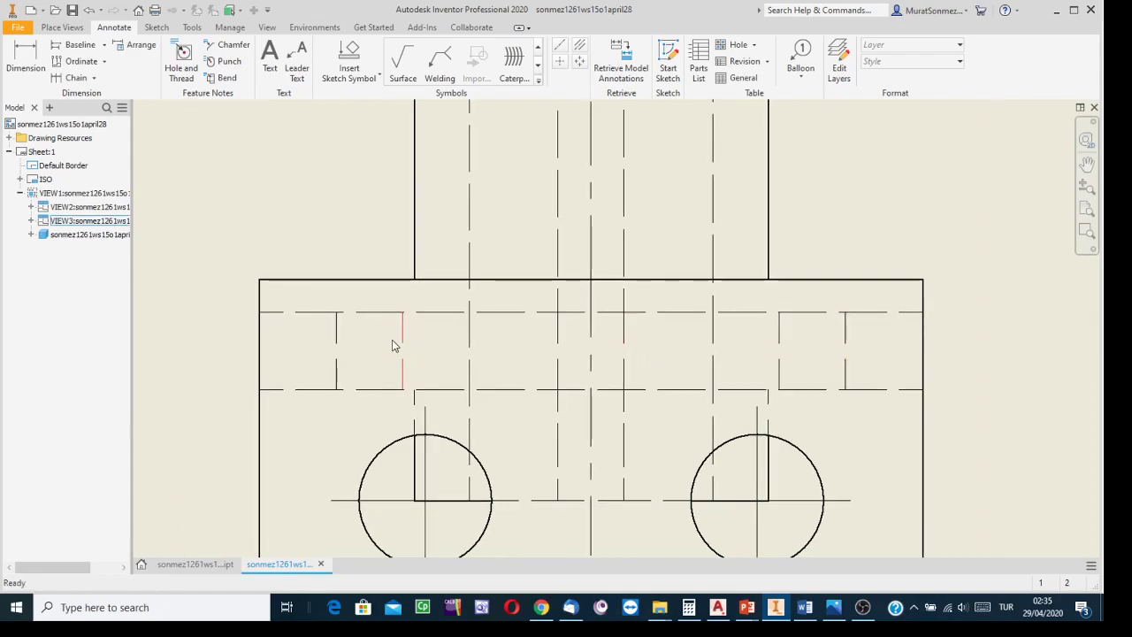
Add centerlines between the hidden edges of the left and right slots.
click(580, 46)
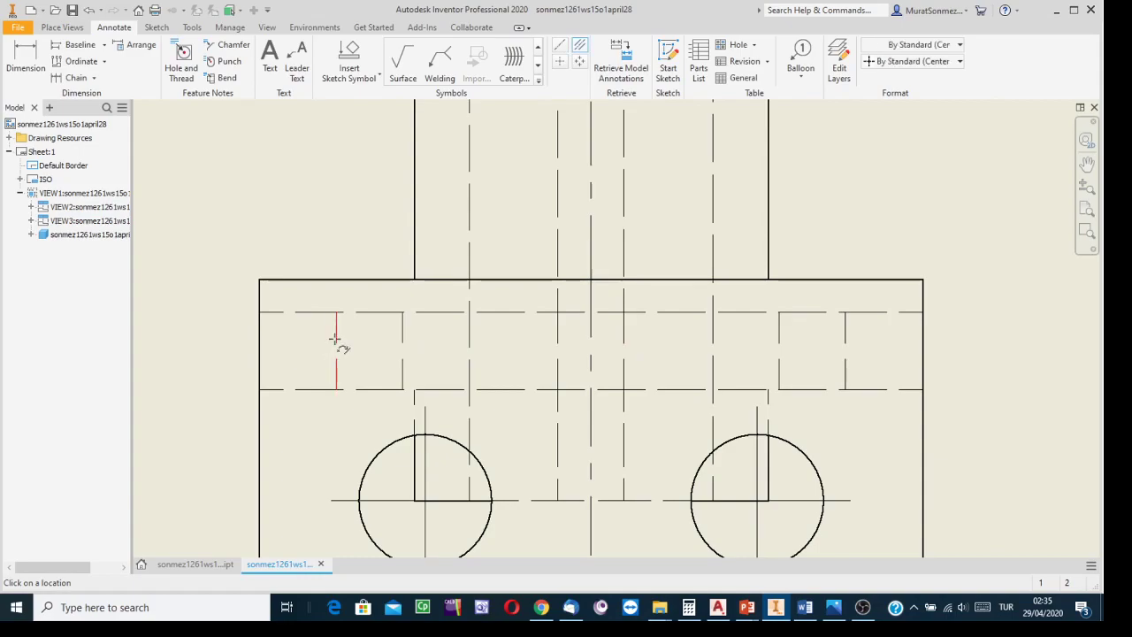
click(403, 346)
click(846, 336)
click(779, 340)
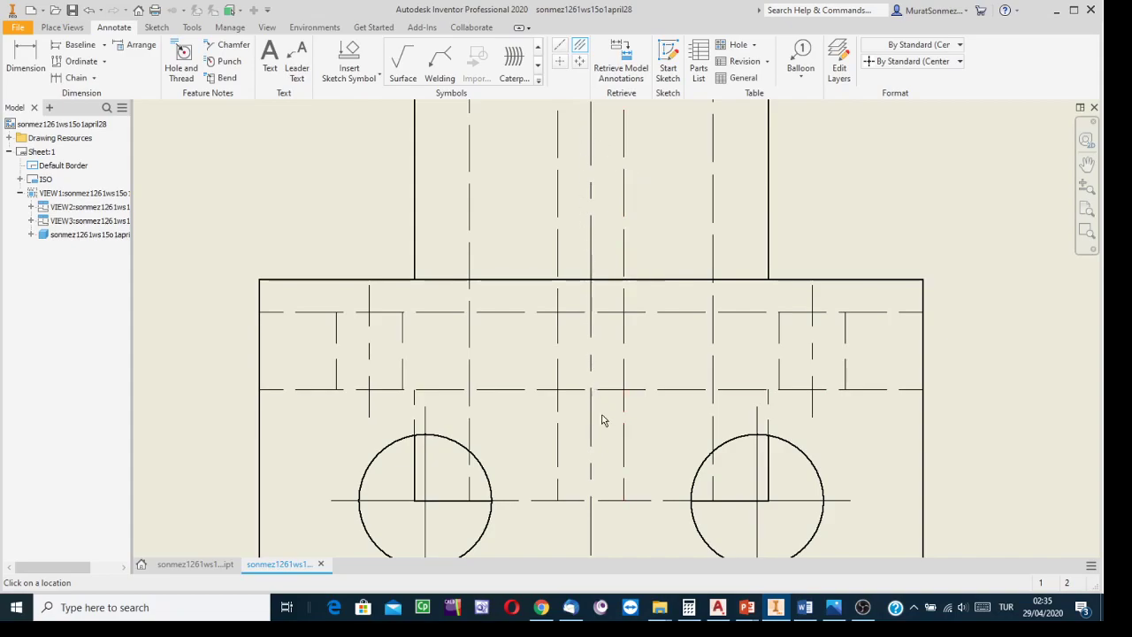
scroll(670, 436, down, 5)
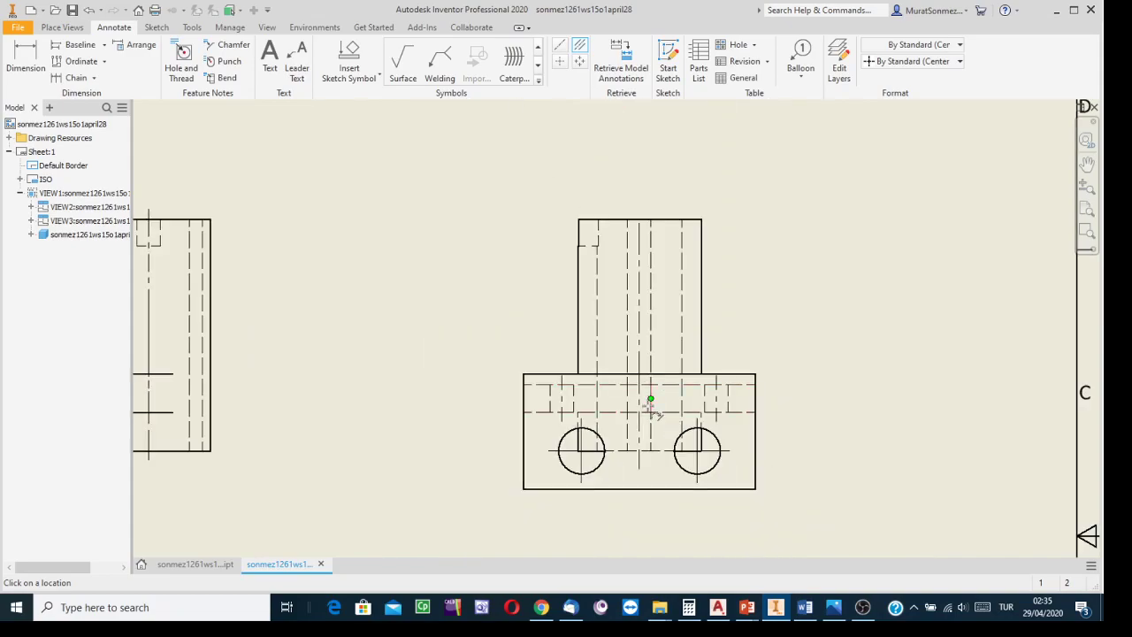
scroll(638, 404, up, 3)
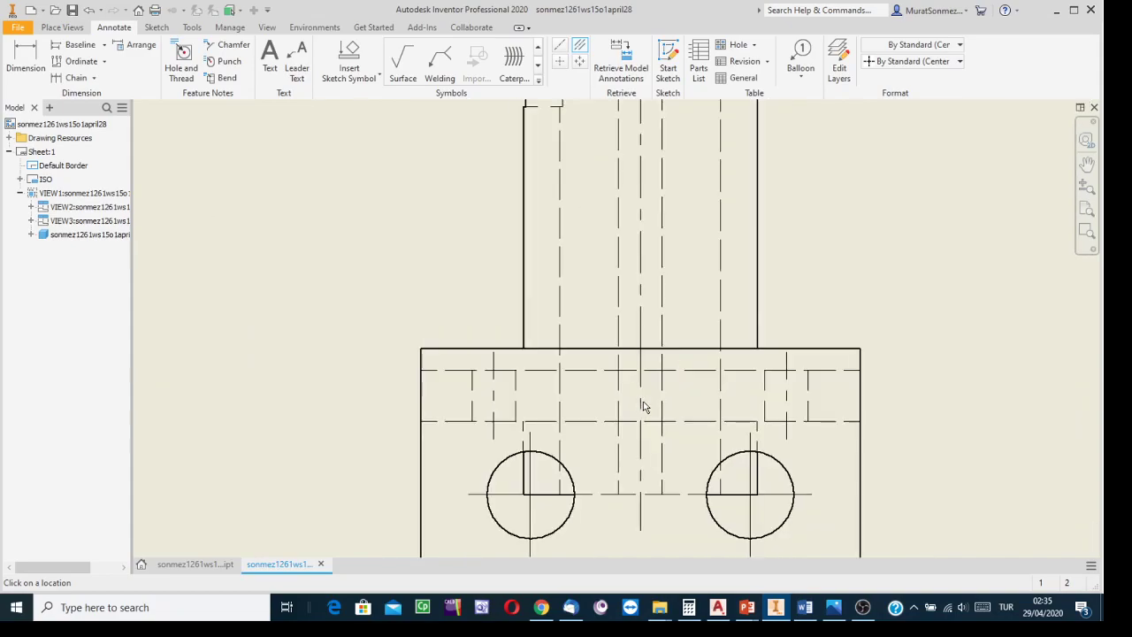
scroll(837, 350, down, 4)
middle_drag(879, 387, 821, 344)
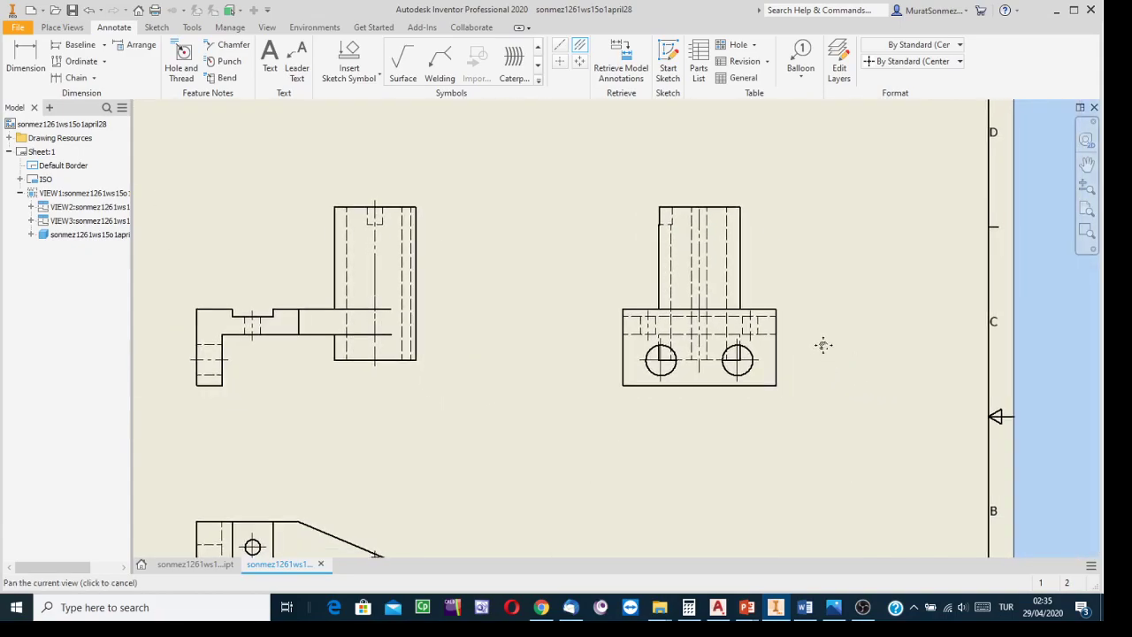
scroll(823, 354, down, 3)
mouse_move(823, 397)
middle_down()
mouse_move(787, 331)
mouse_move(777, 341)
middle_up()
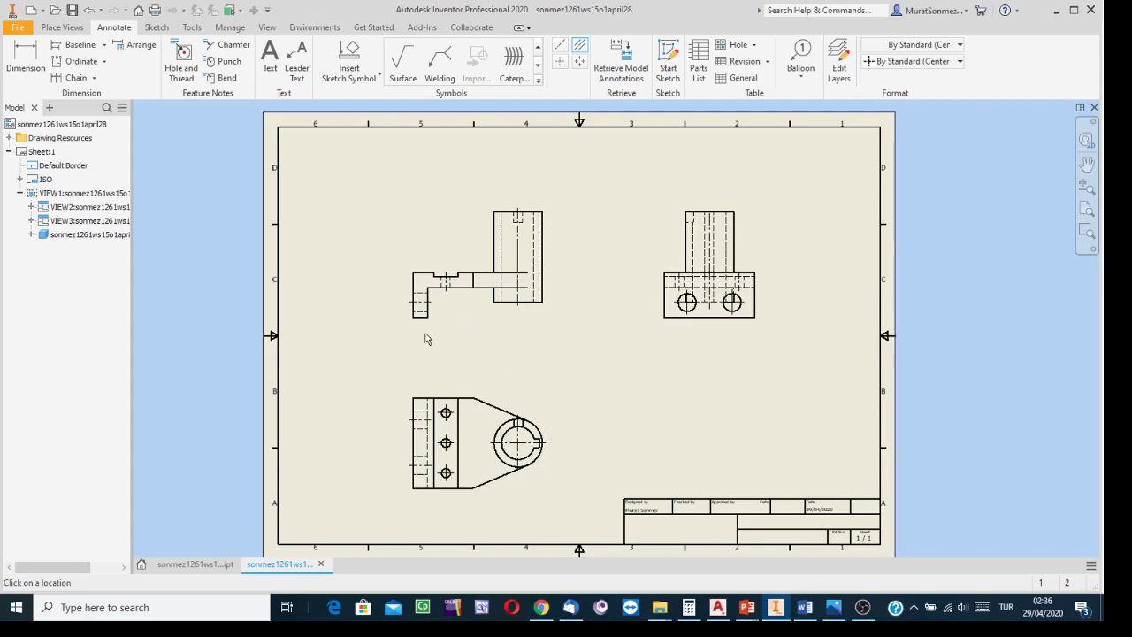
Save the drawing as sonmez1261ws15o11stquadrantapril28.idw together with its dependent .ipt part.
click(72, 13)
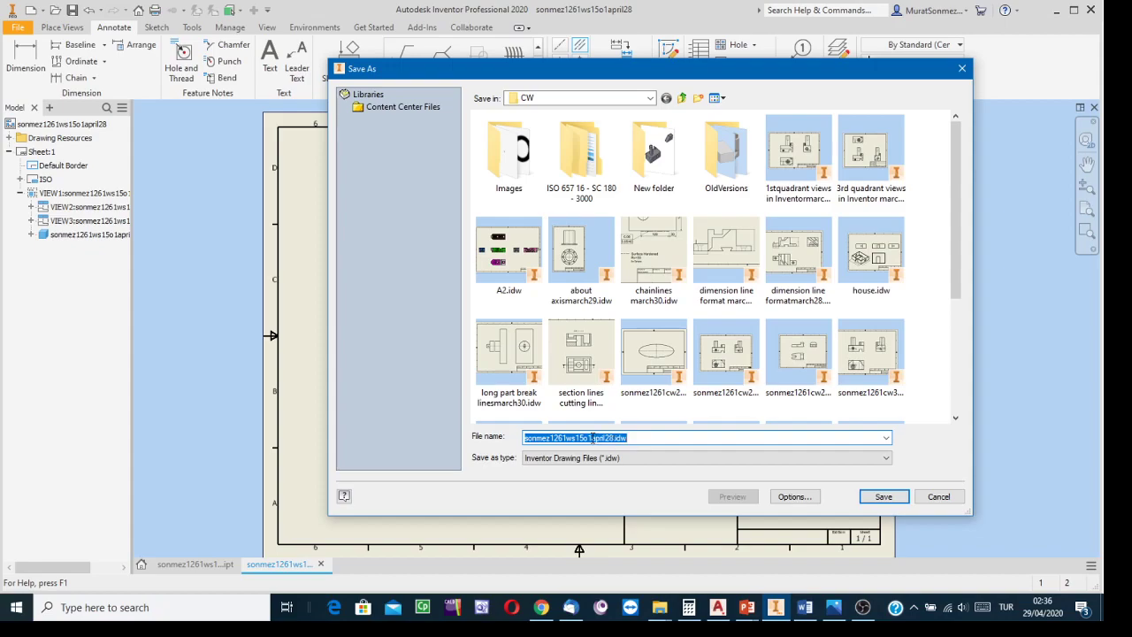
click(591, 438)
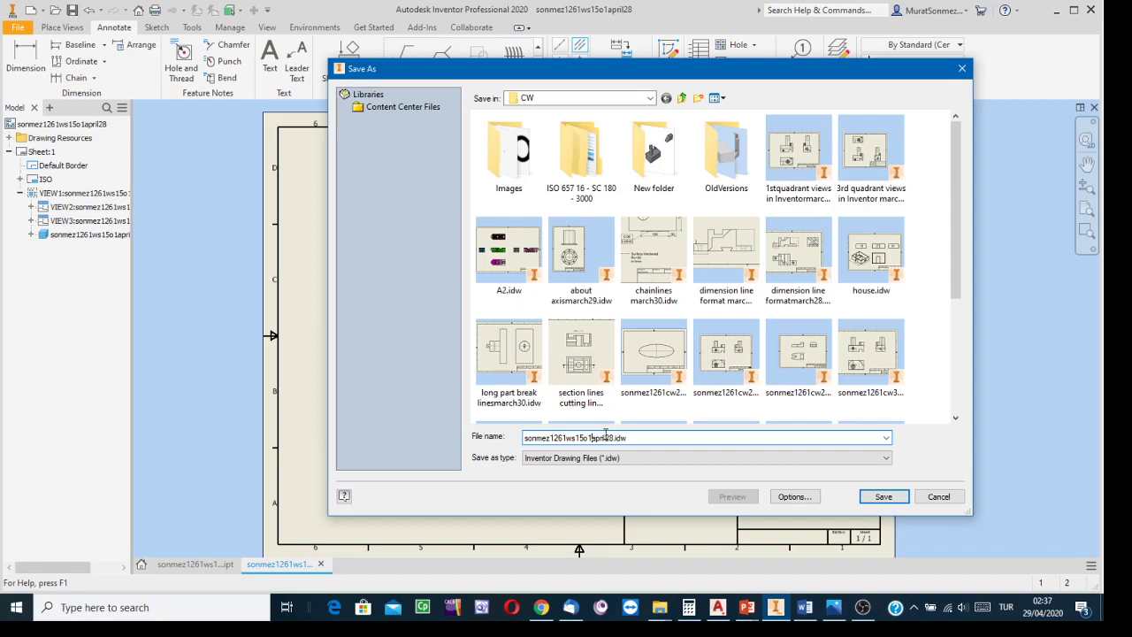
text(1stquadrant)
click(883, 497)
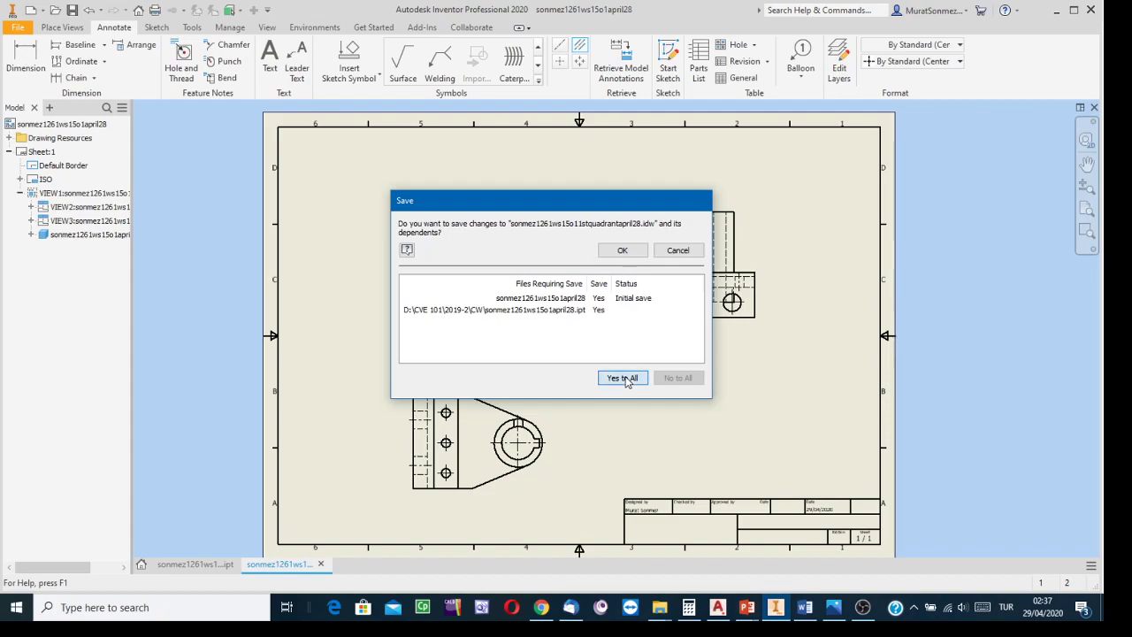
click(621, 251)
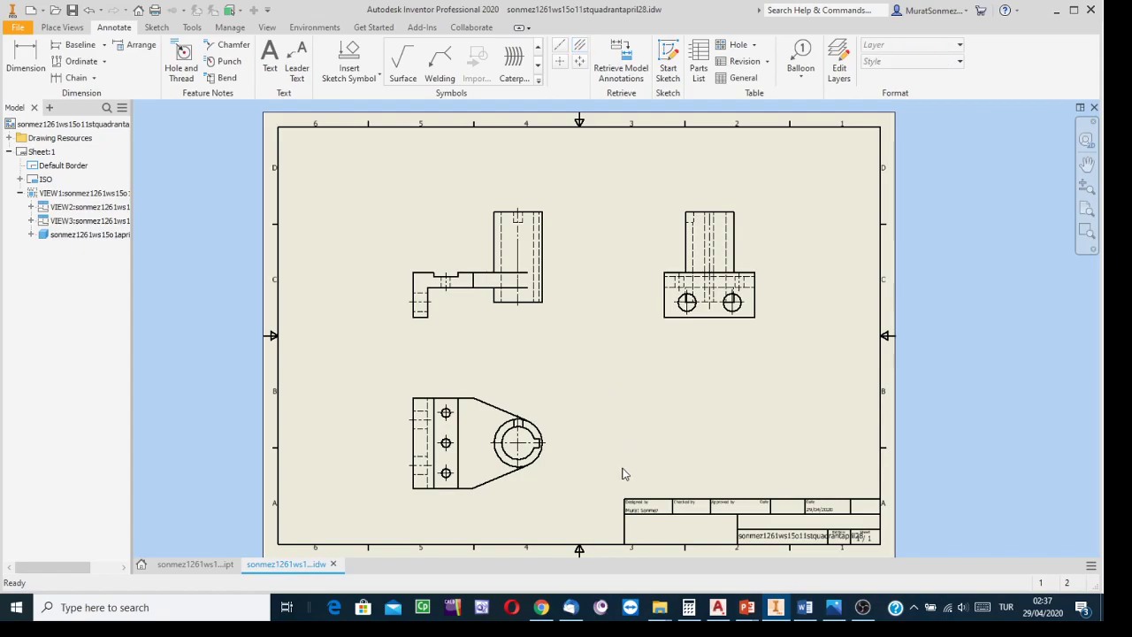
Nudge the sheet slightly and bring up the File application menu.
middle_drag(607, 440, 632, 431)
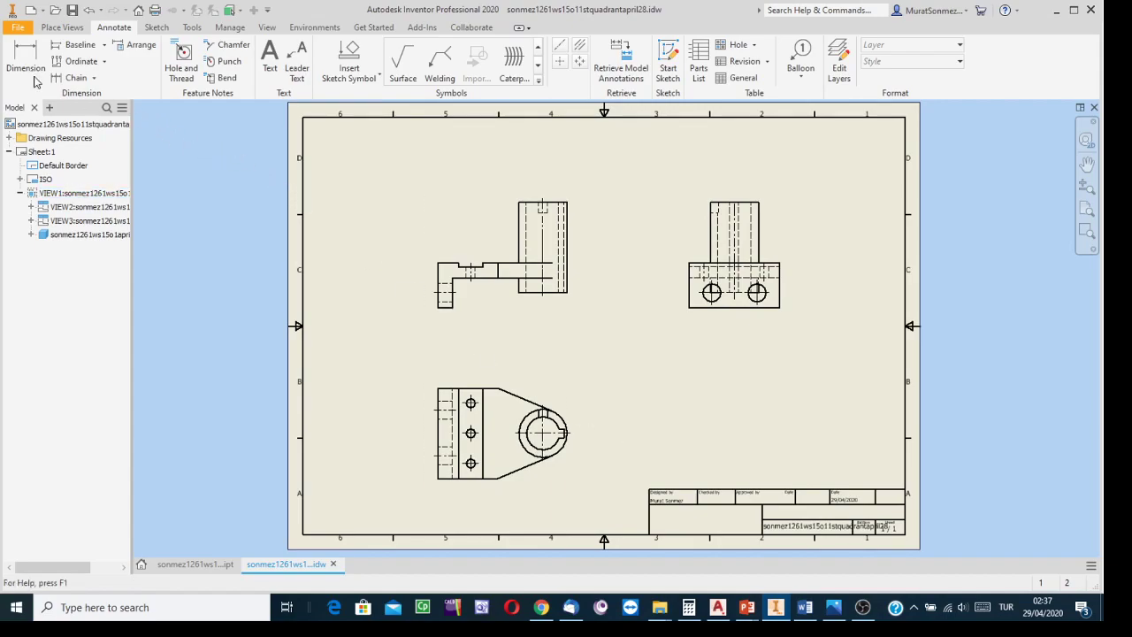
click(22, 29)
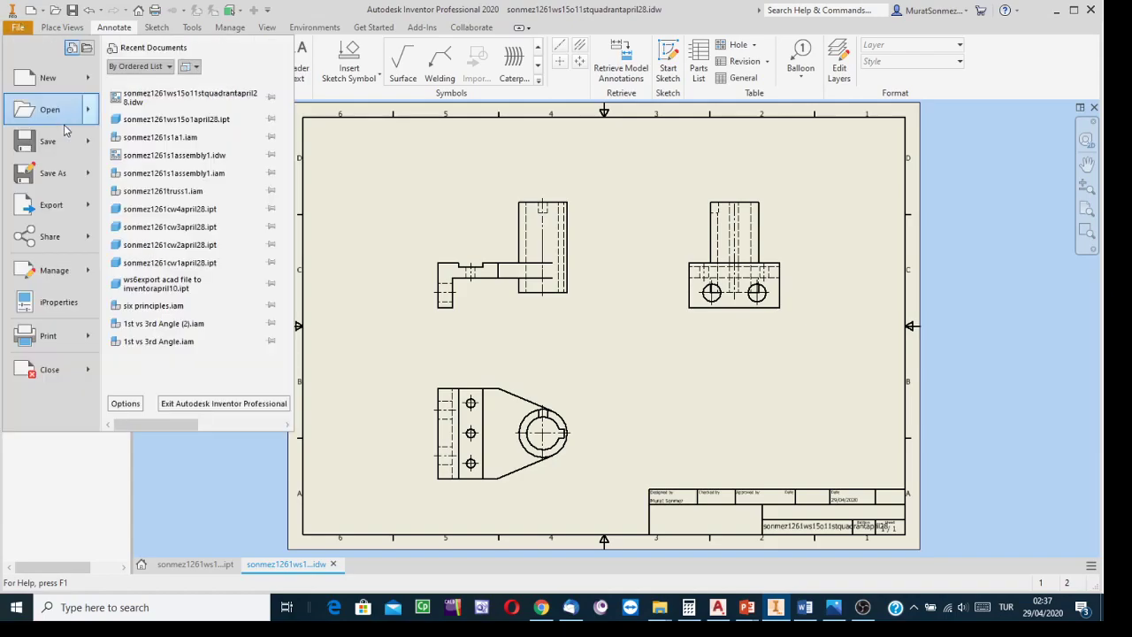
mouse_move(156, 254)
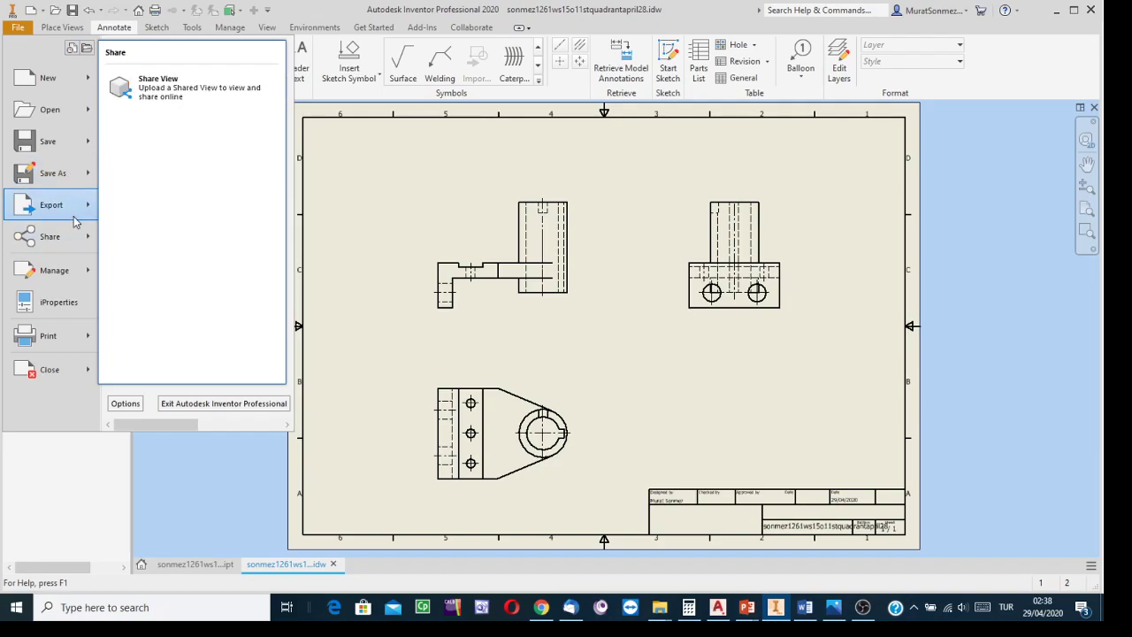
Create a new drawing, Drawing2, from the English ANSI (in).idw template.
click(33, 78)
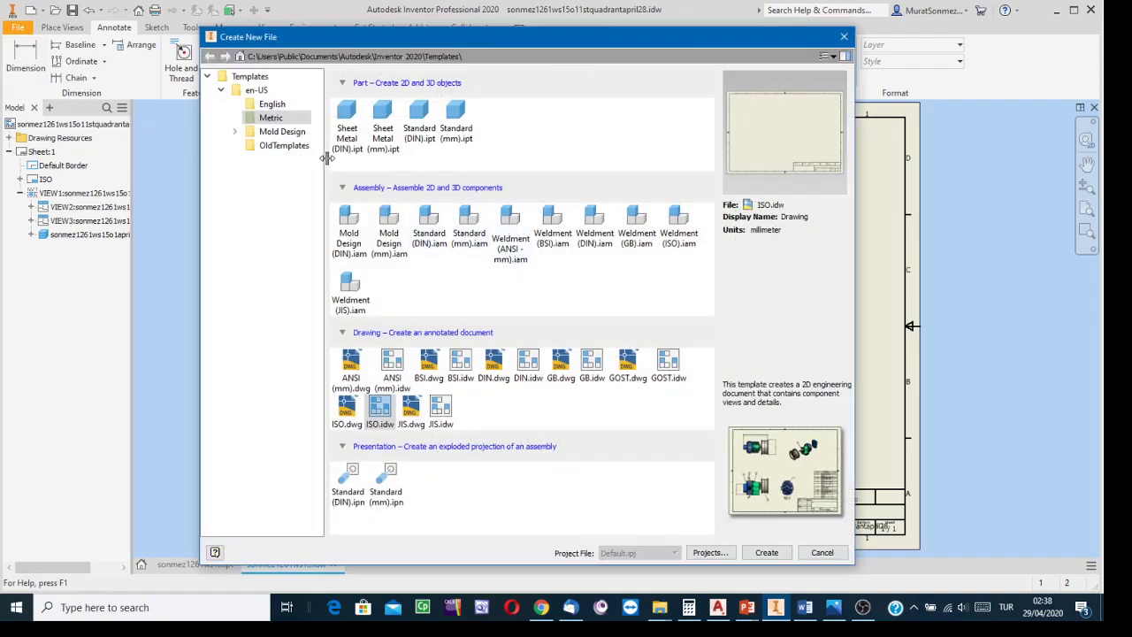
click(274, 106)
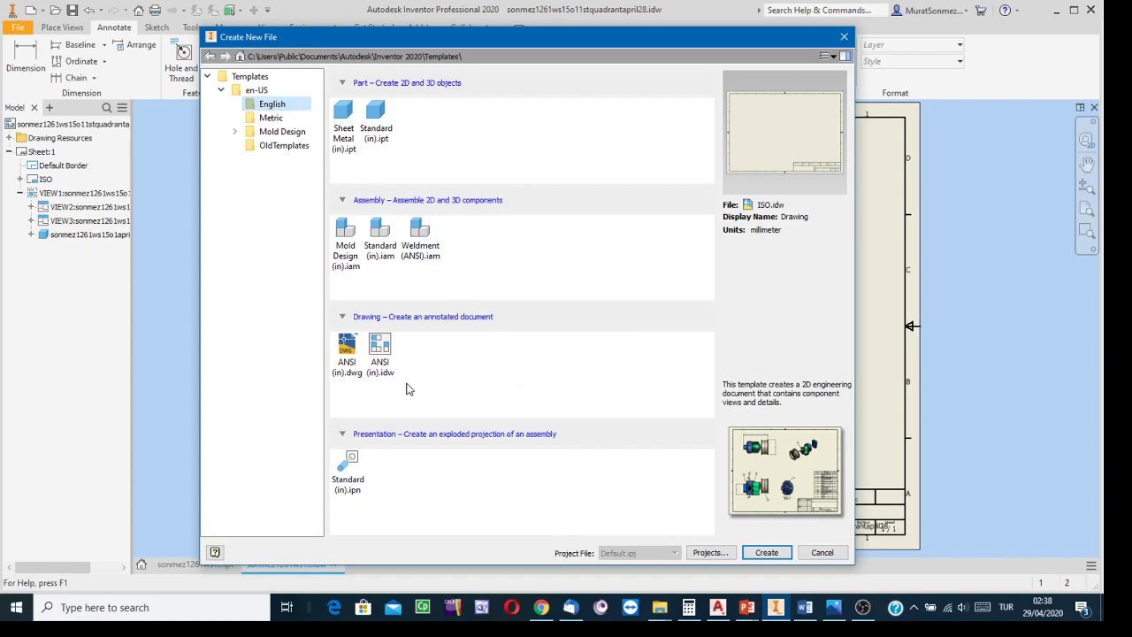
click(380, 352)
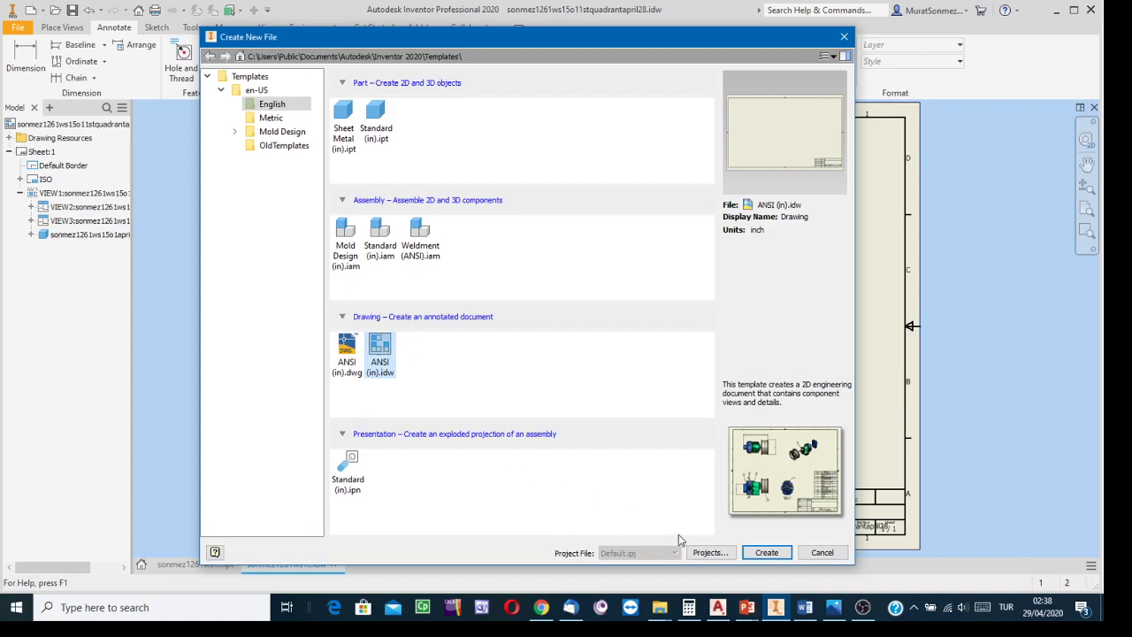
click(764, 552)
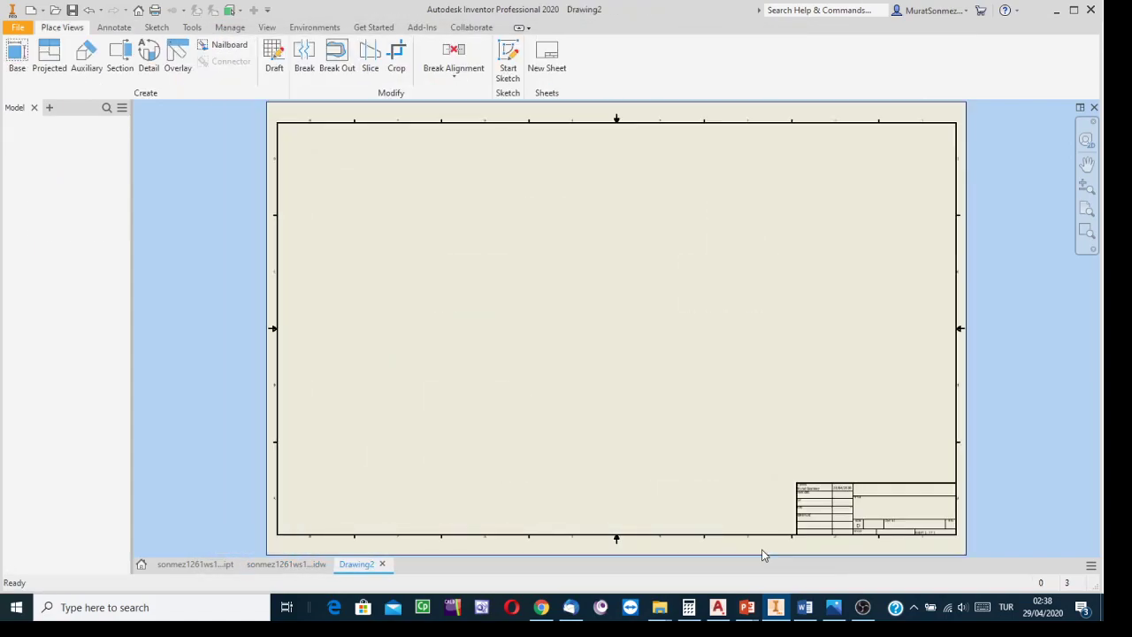
scroll(847, 554, up, 3)
mouse_move(857, 539)
middle_down()
mouse_move(677, 374)
mouse_move(613, 380)
mouse_move(625, 360)
middle_up()
scroll(625, 361, up, 5)
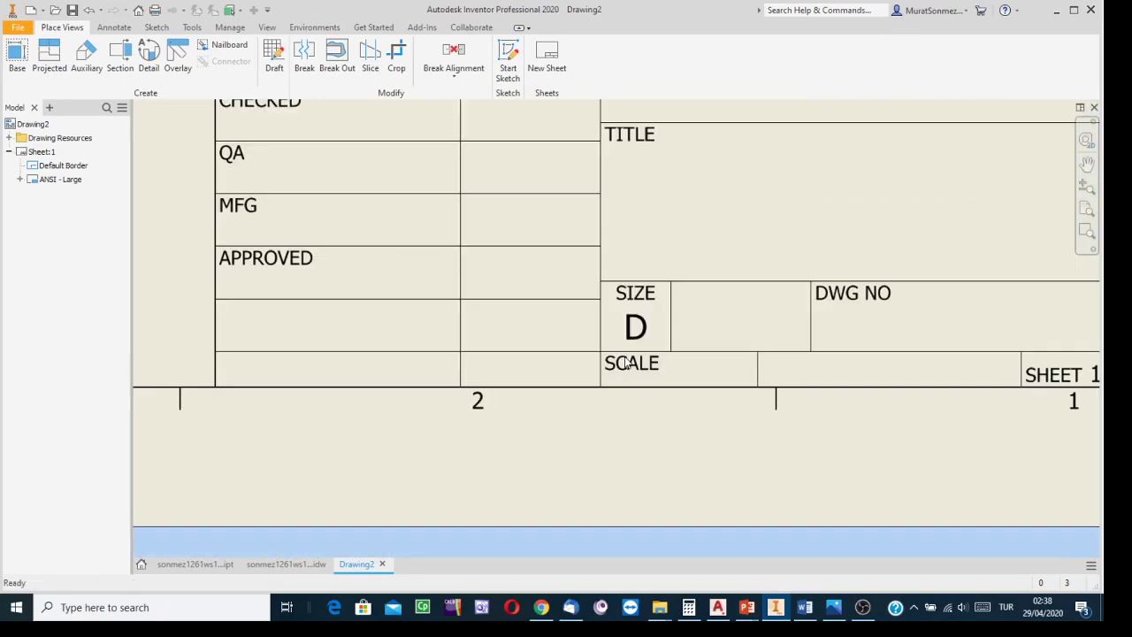
scroll(642, 332, down, 4)
scroll(642, 333, down, 2)
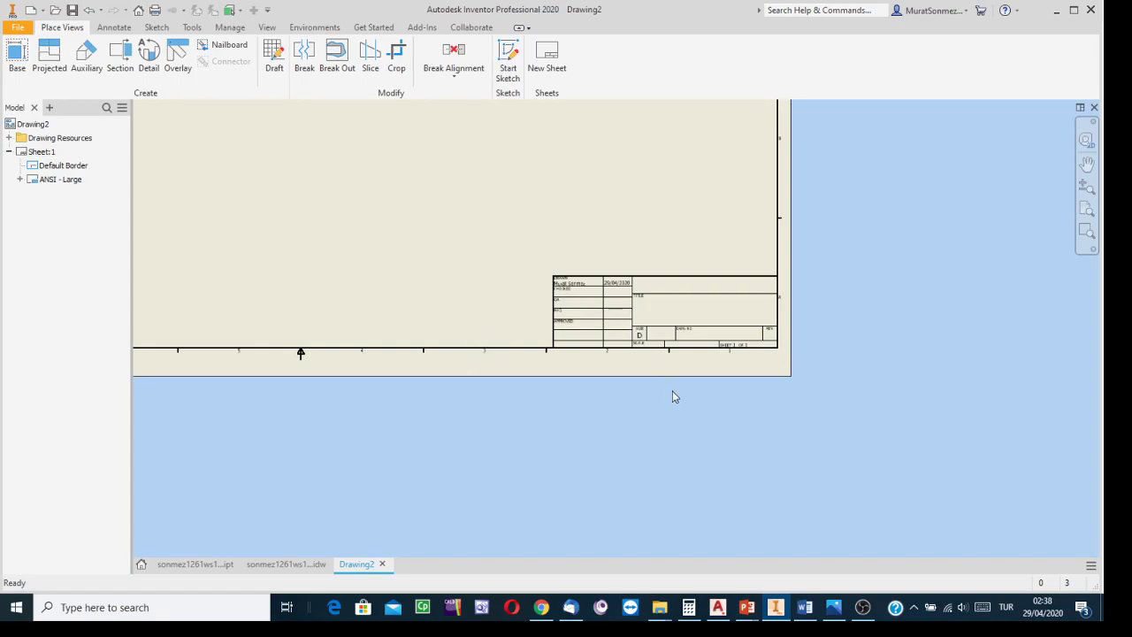
scroll(665, 361, up, 3)
middle_drag(645, 346, 788, 496)
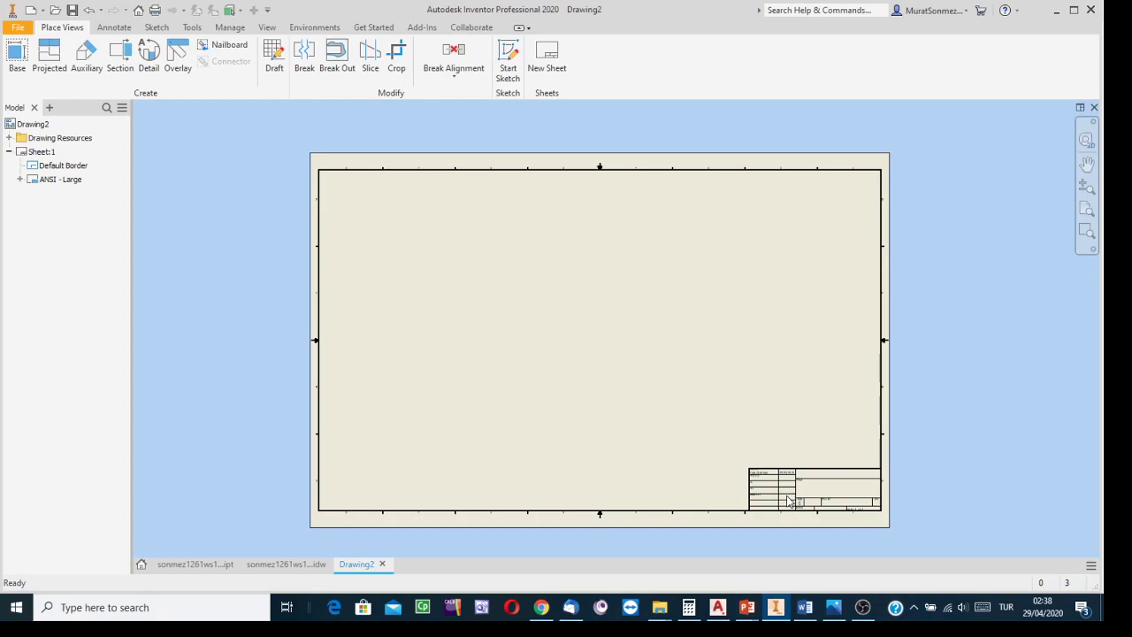
Change Sheet:1 to size C through Edit Sheet.
right_click(53, 156)
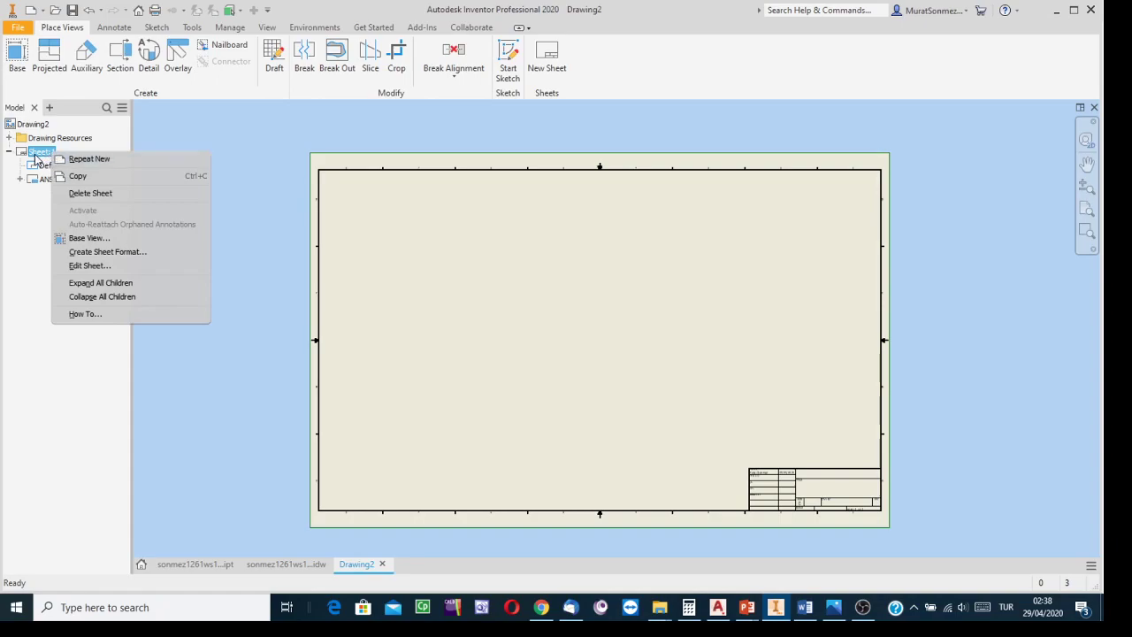
click(78, 266)
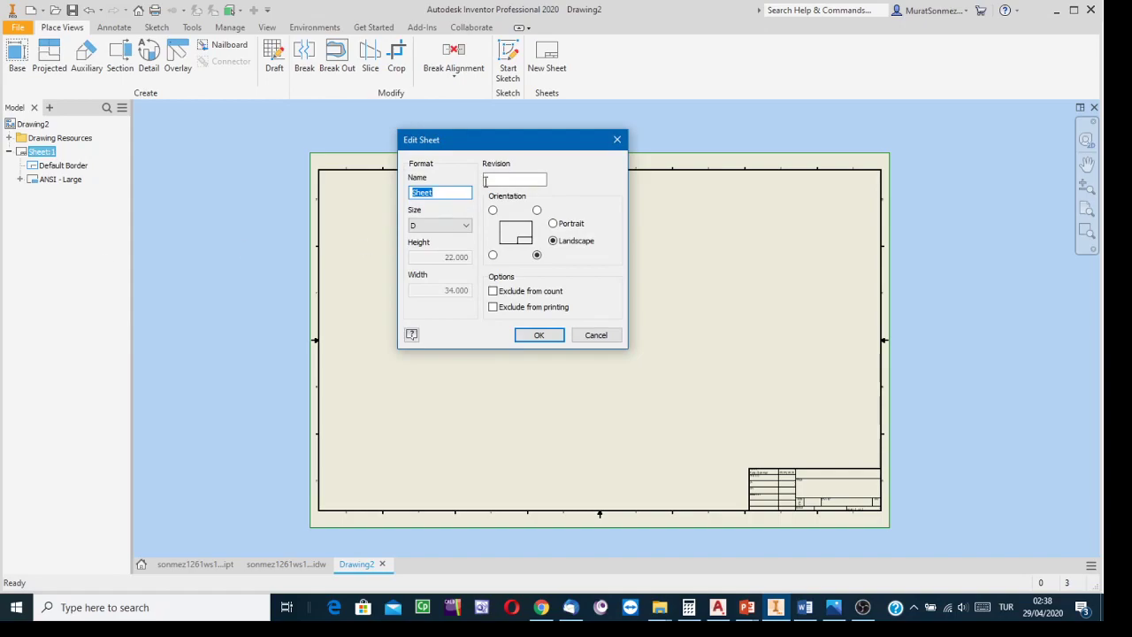
drag(499, 142, 262, 145)
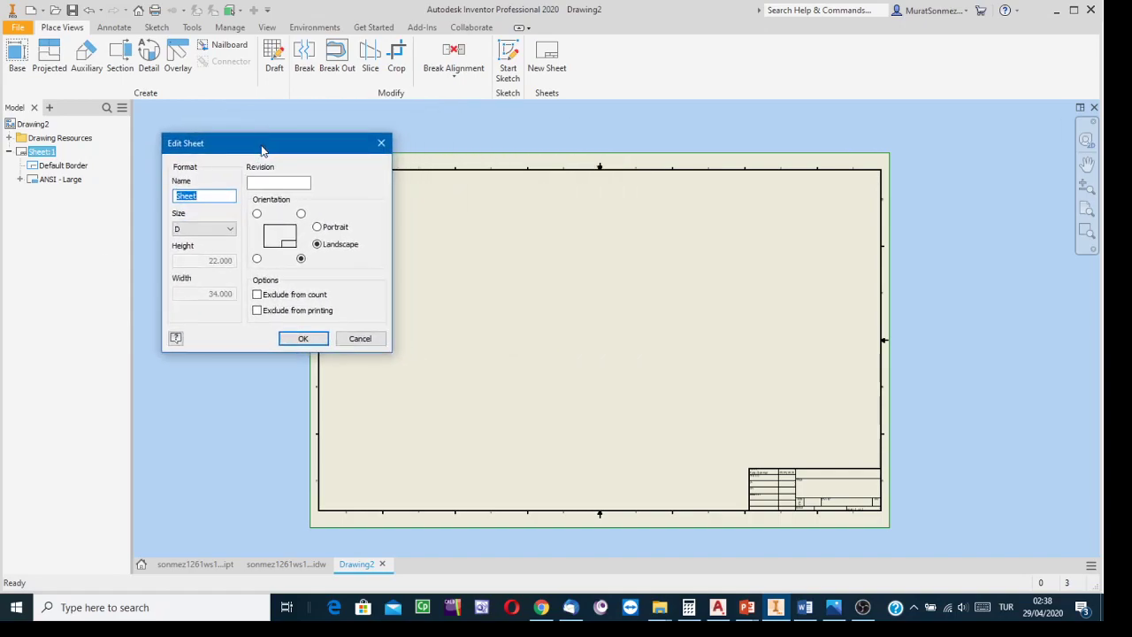
click(231, 230)
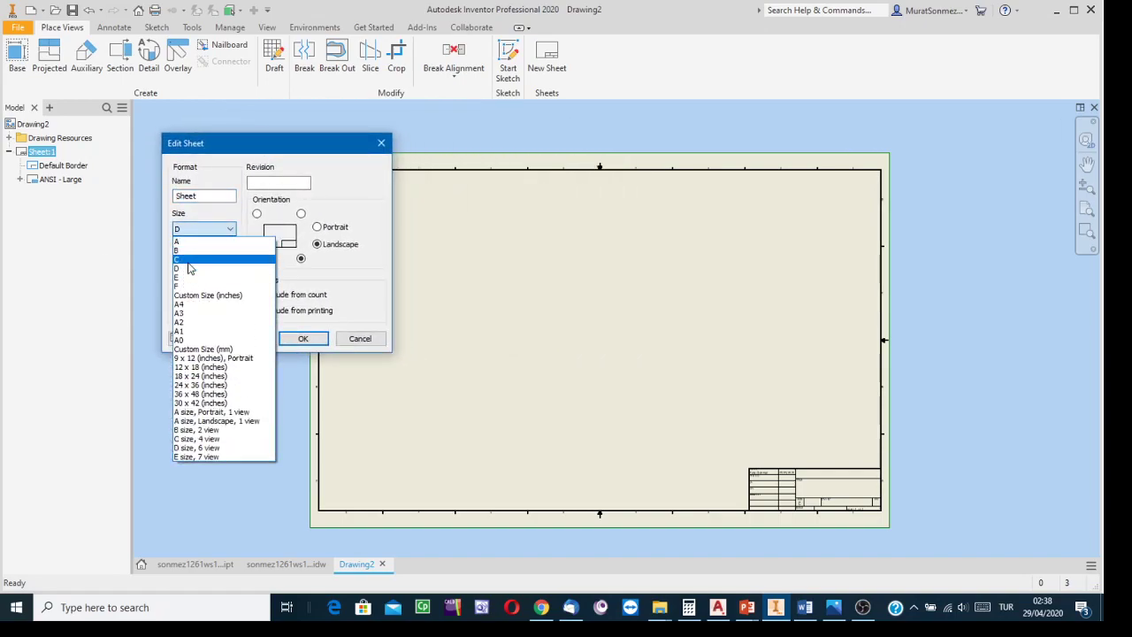
click(182, 262)
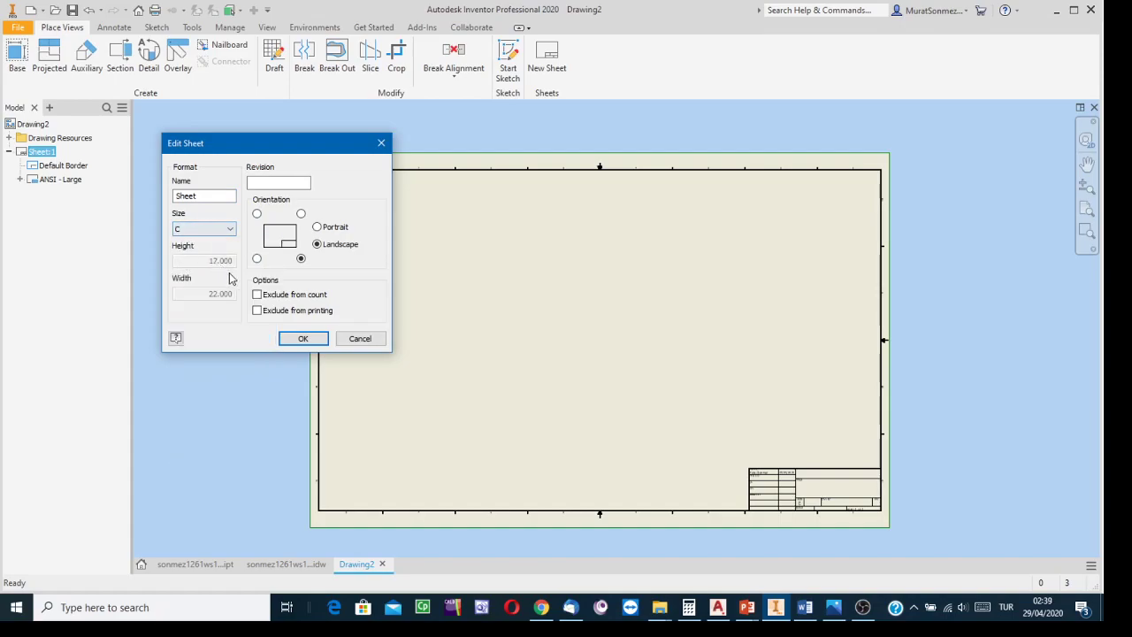
click(312, 340)
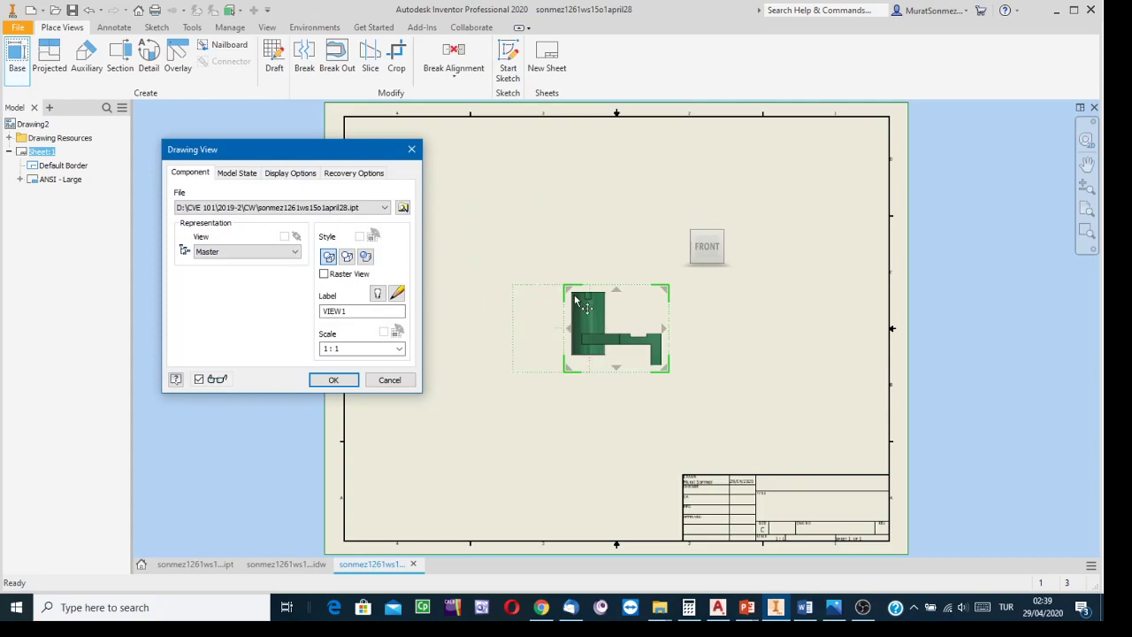
Place the base view facing BACK lower left, with a top view above and side view right.
click(690, 218)
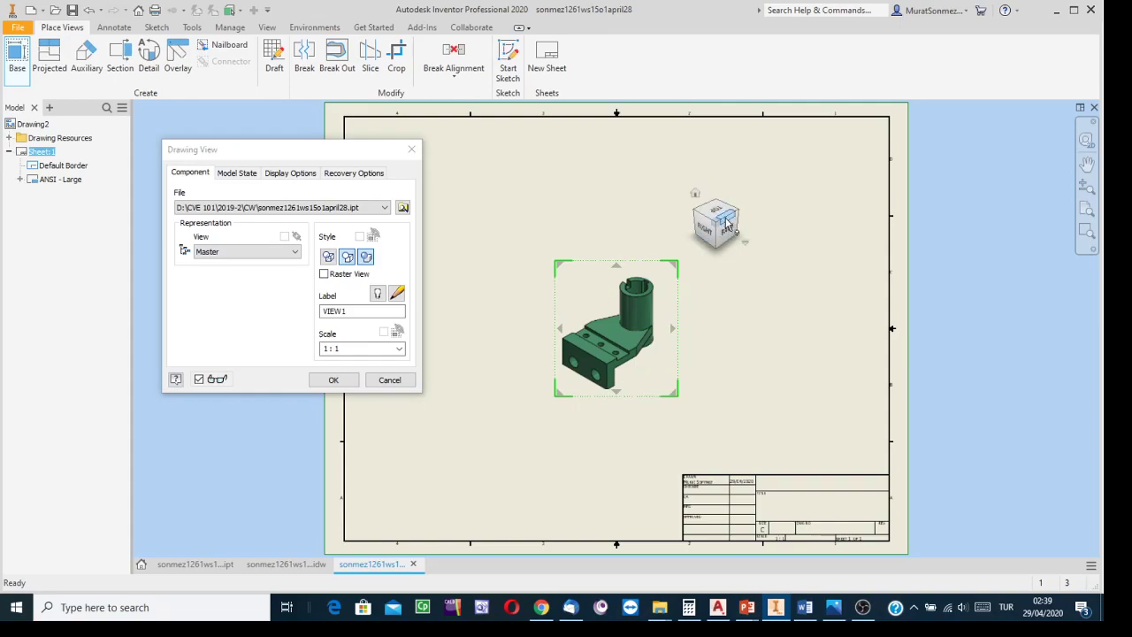
click(727, 232)
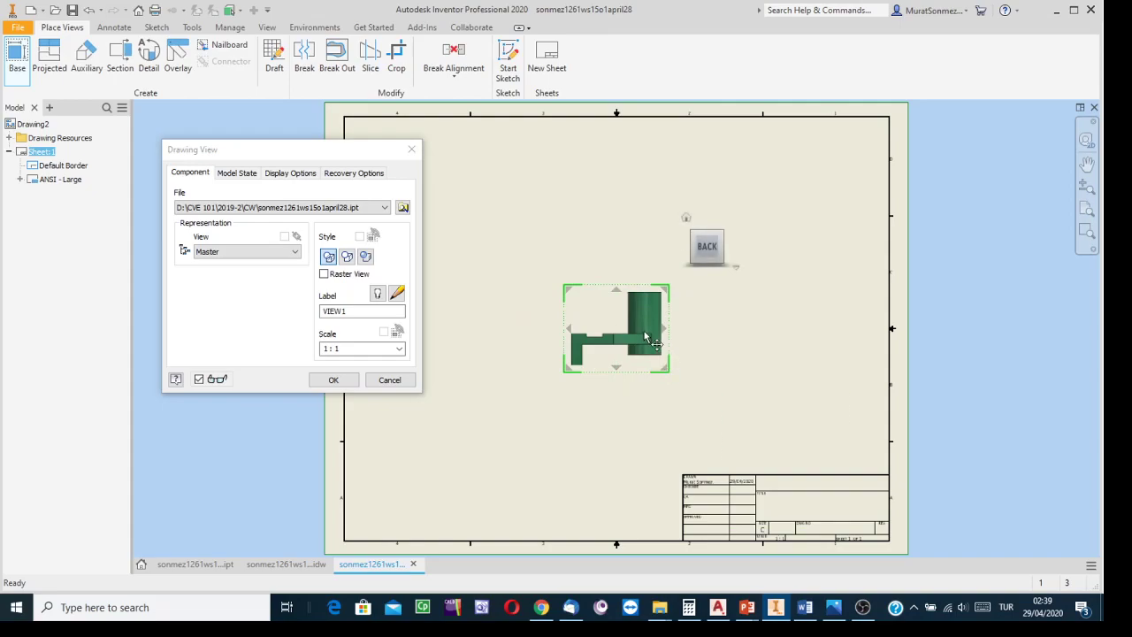
drag(645, 337, 586, 403)
click(585, 404)
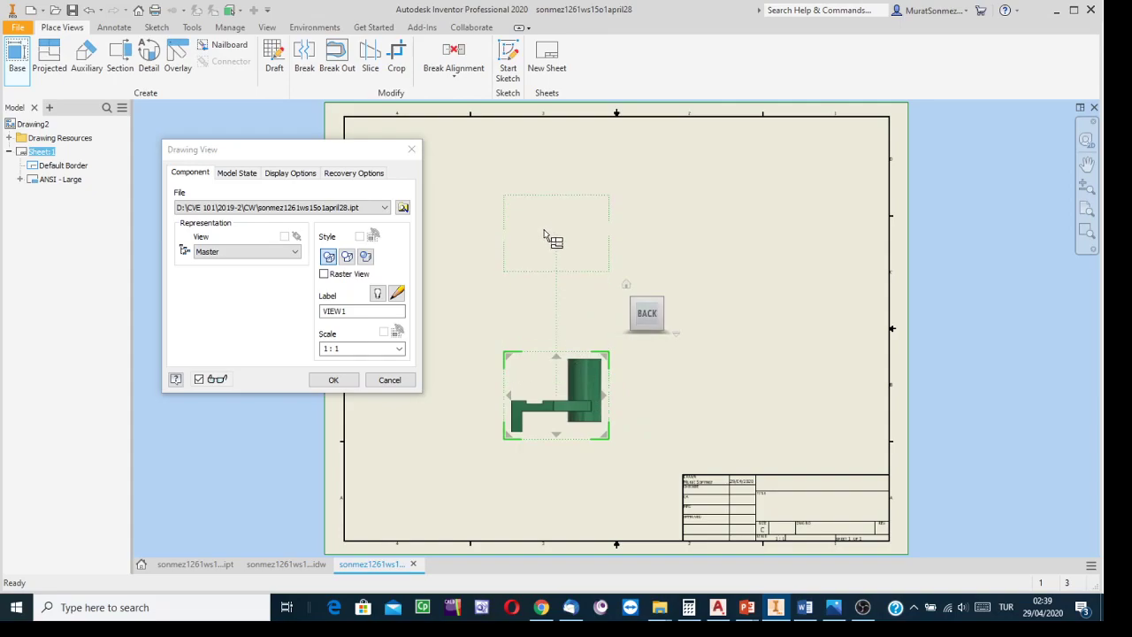
click(556, 218)
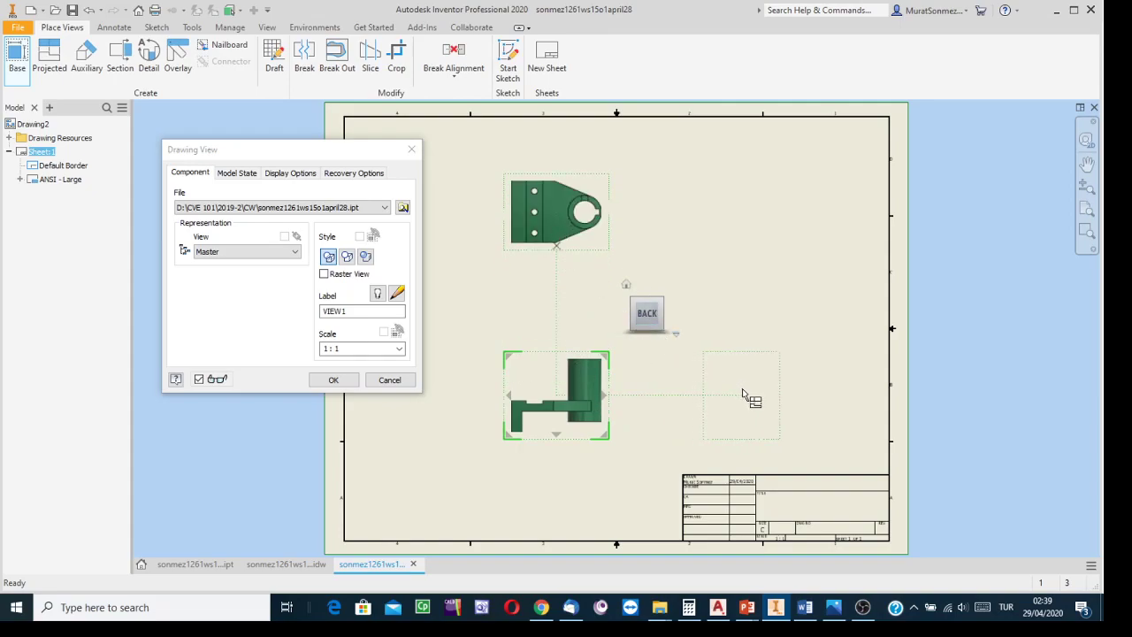
click(743, 394)
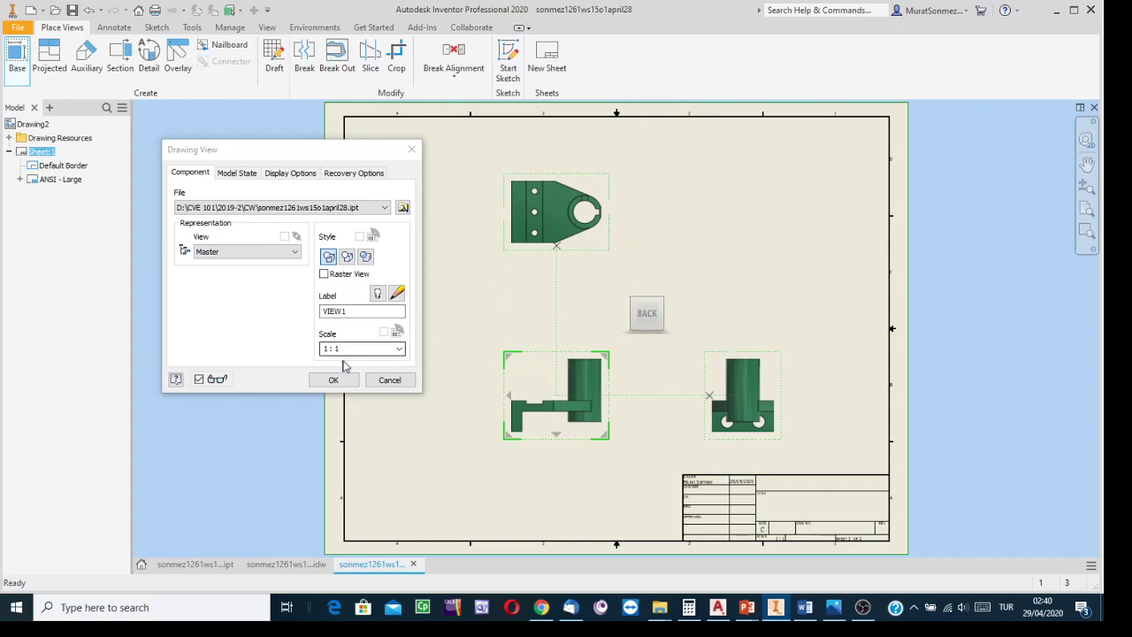
Keep the view scale at 1:1, finish the views, and shift the front view slightly left.
click(403, 349)
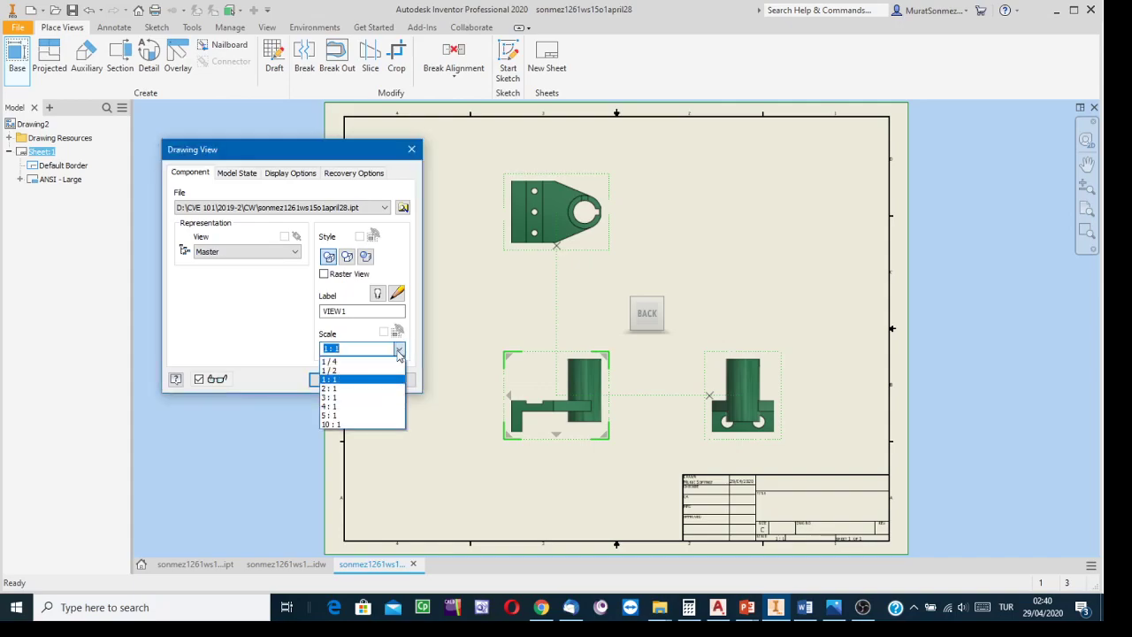
click(337, 388)
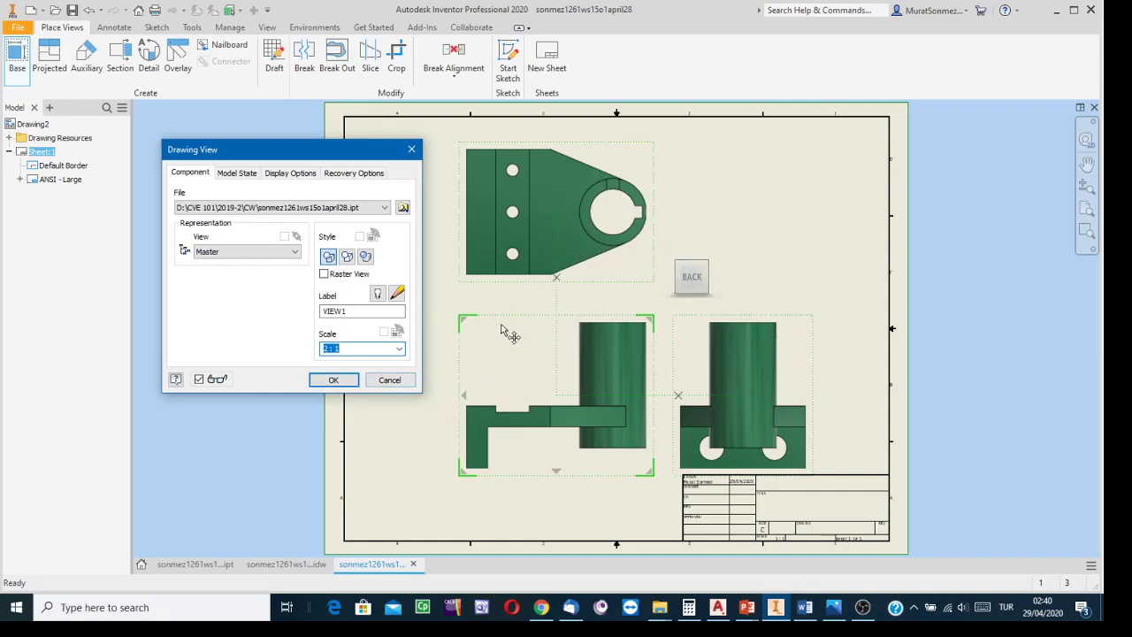
click(398, 349)
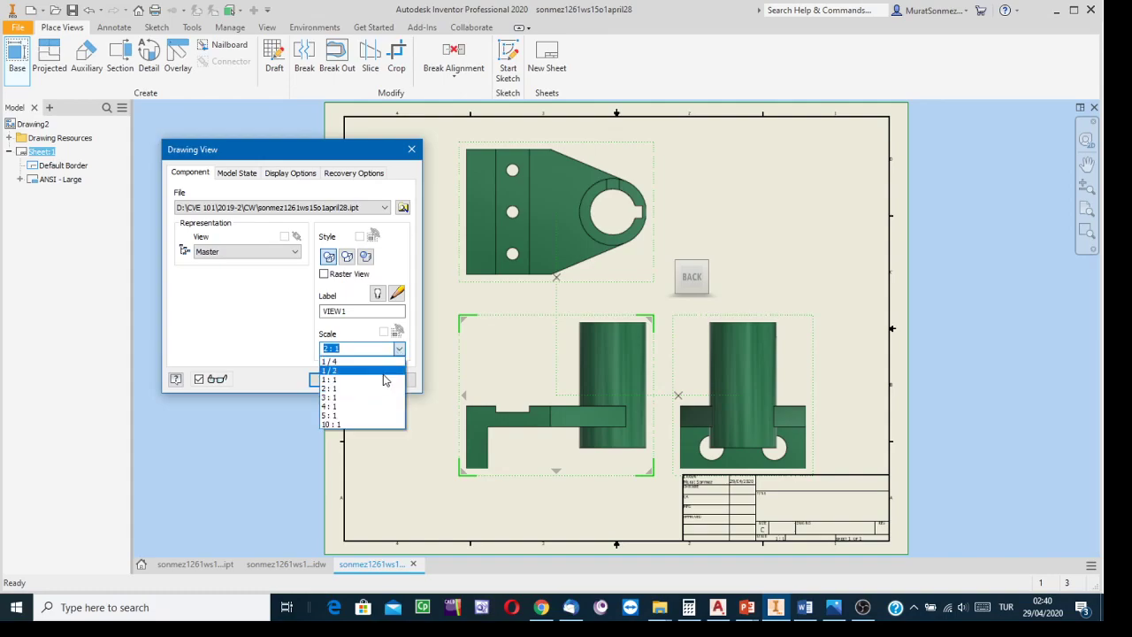
click(335, 380)
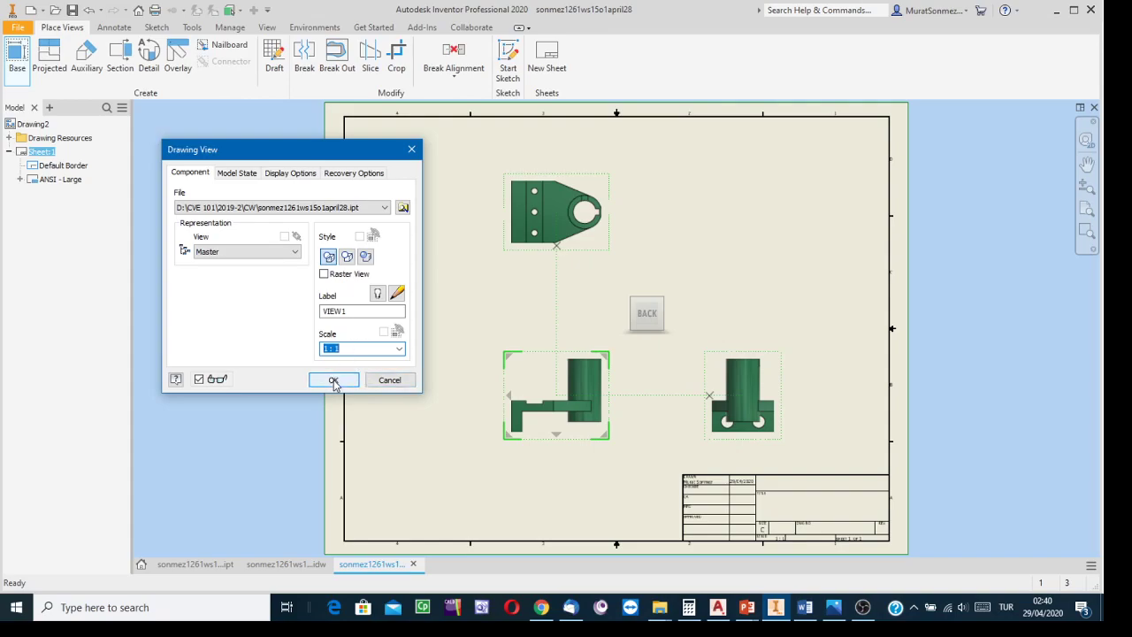
click(334, 381)
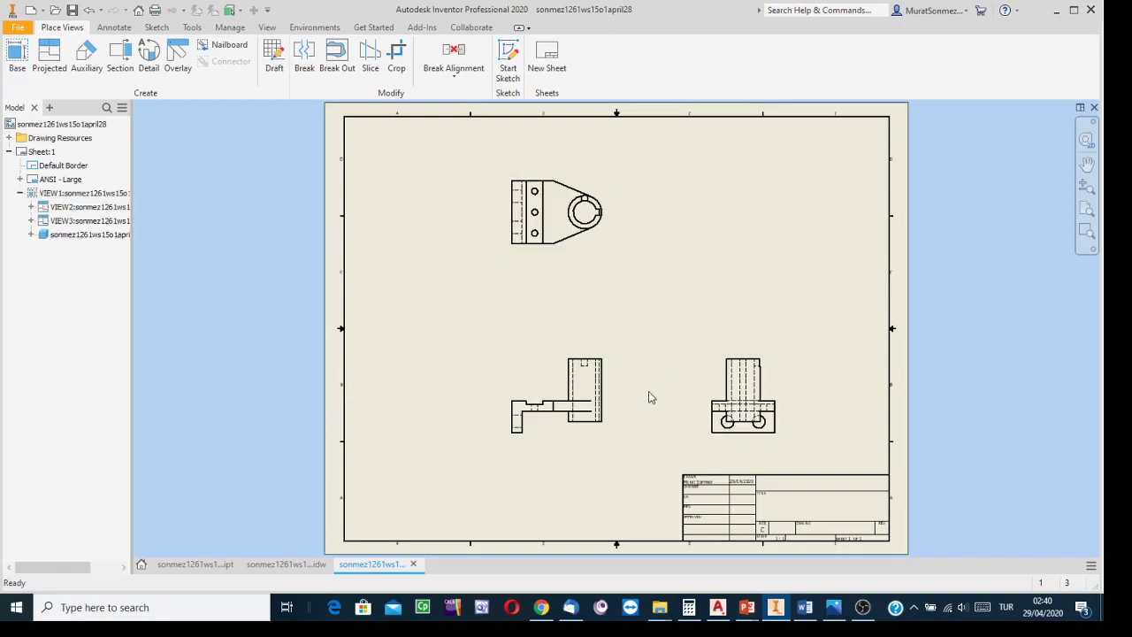
click(608, 403)
drag(607, 400, 590, 404)
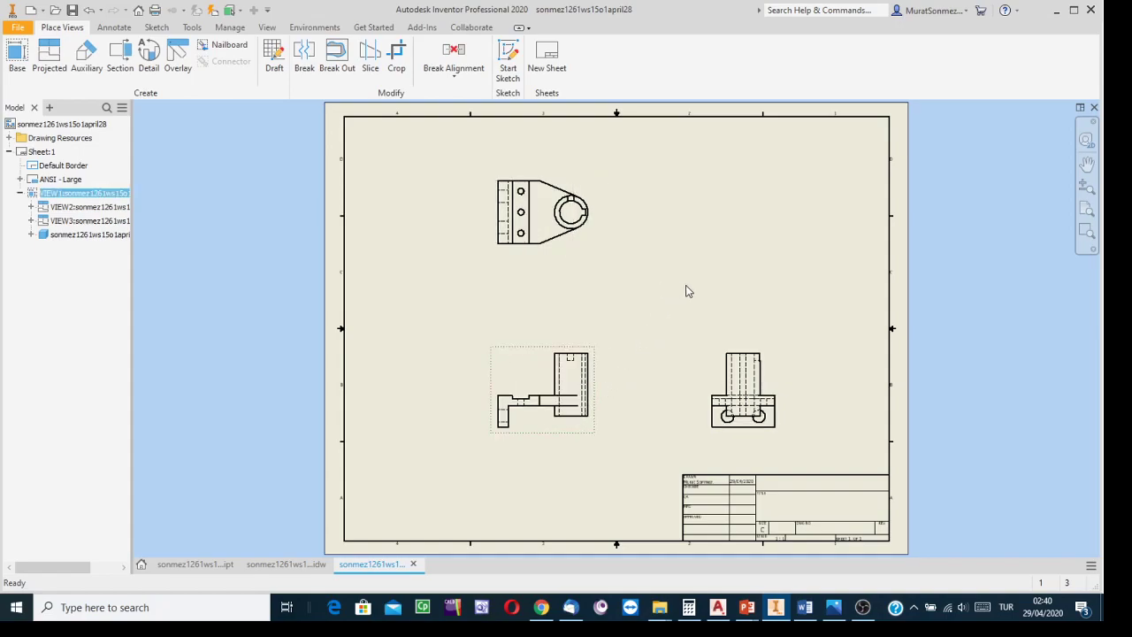
Add center marks to the large bore, the three small holes and the side view's two holes.
click(115, 28)
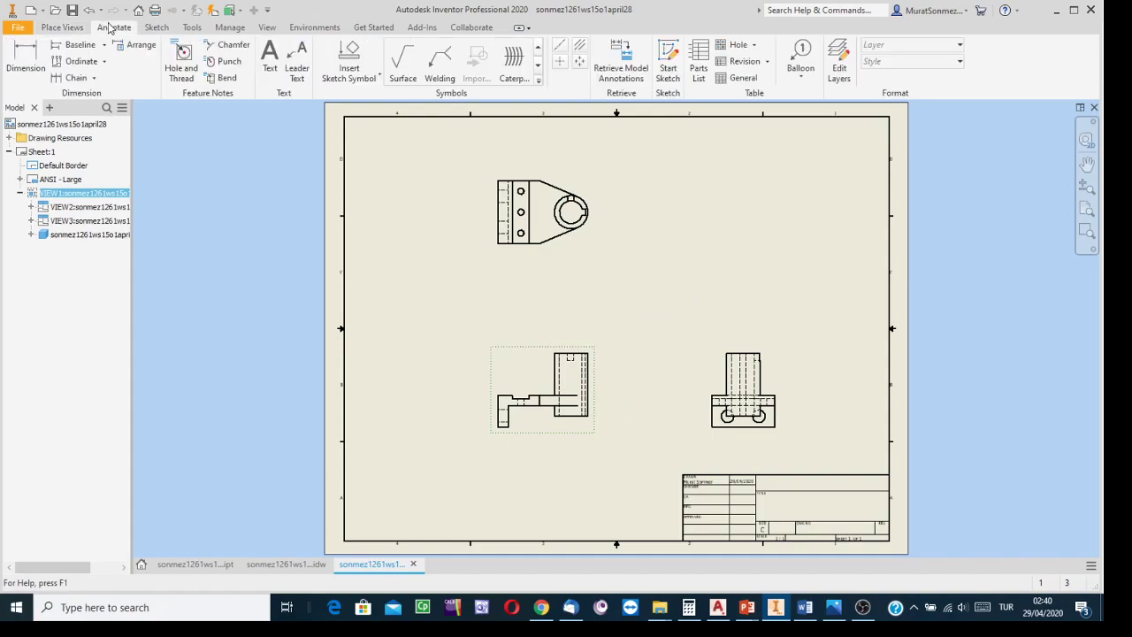
click(560, 62)
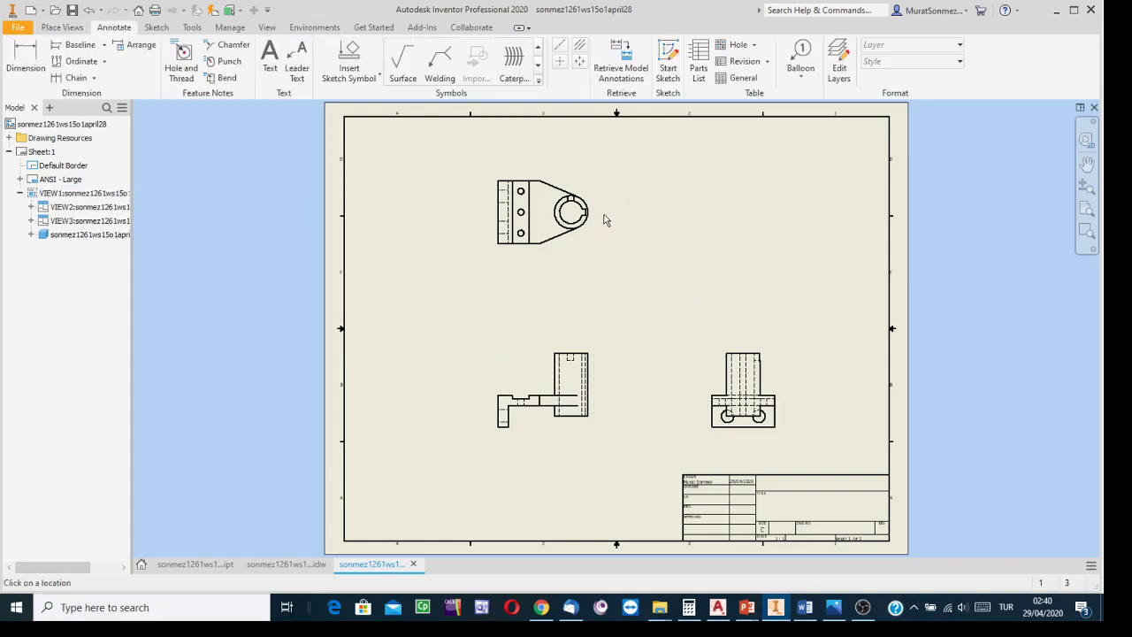
scroll(592, 216, up, 3)
click(547, 247)
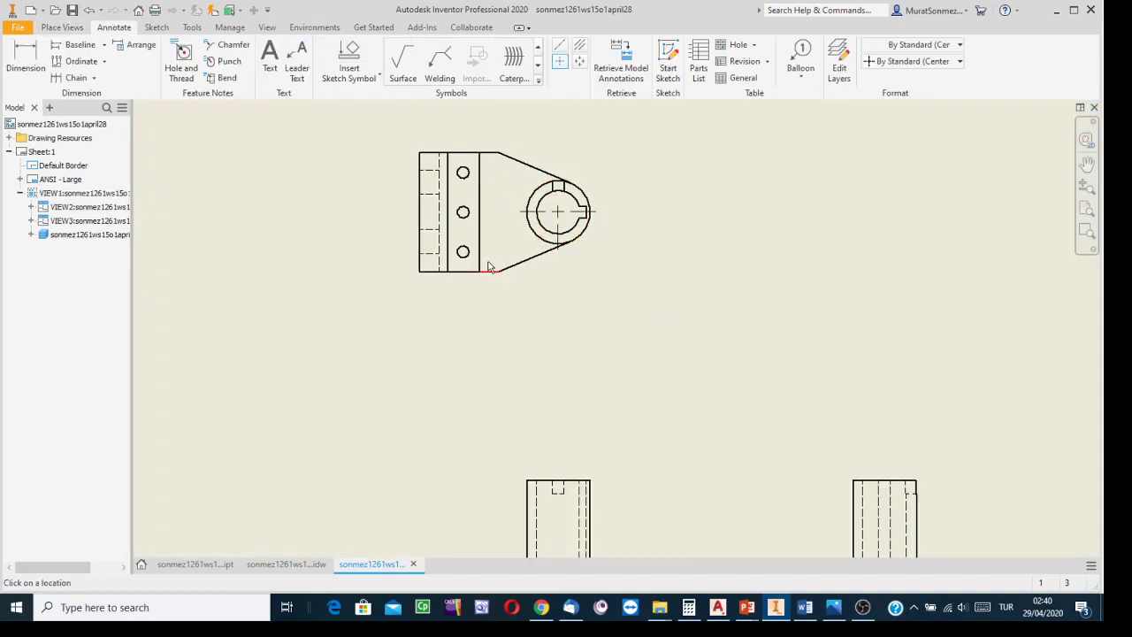
click(464, 254)
click(464, 217)
click(463, 179)
middle_drag(606, 275, 581, 29)
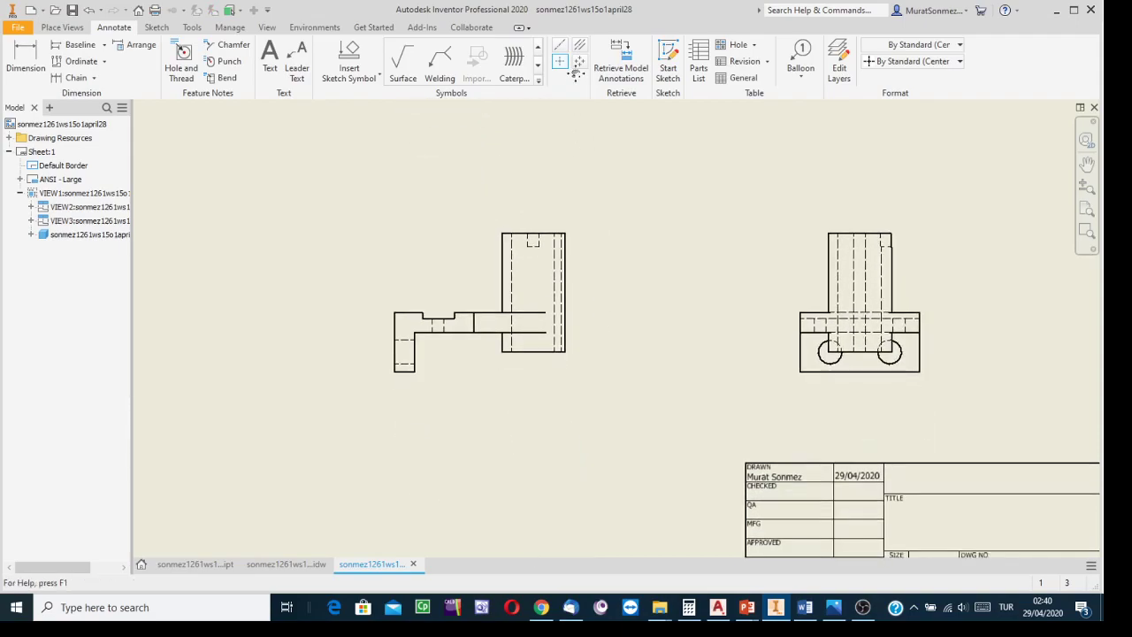
click(830, 357)
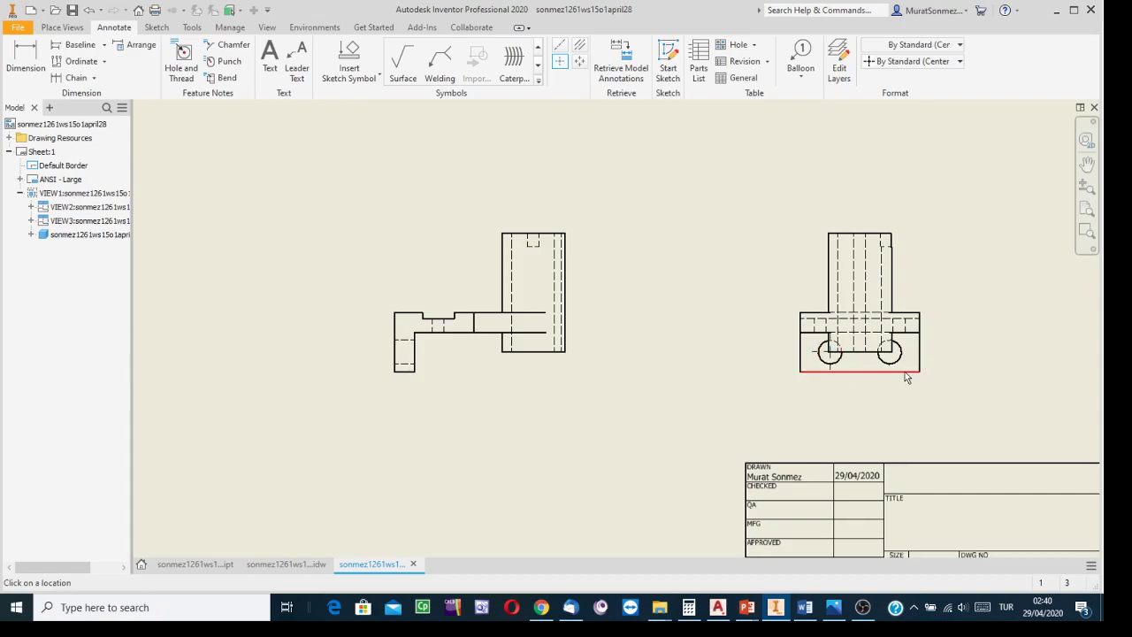
click(905, 368)
Add bisecting centerlines between the top view's hidden-line pairs and the arm's hidden lines.
middle_drag(600, 394, 563, 580)
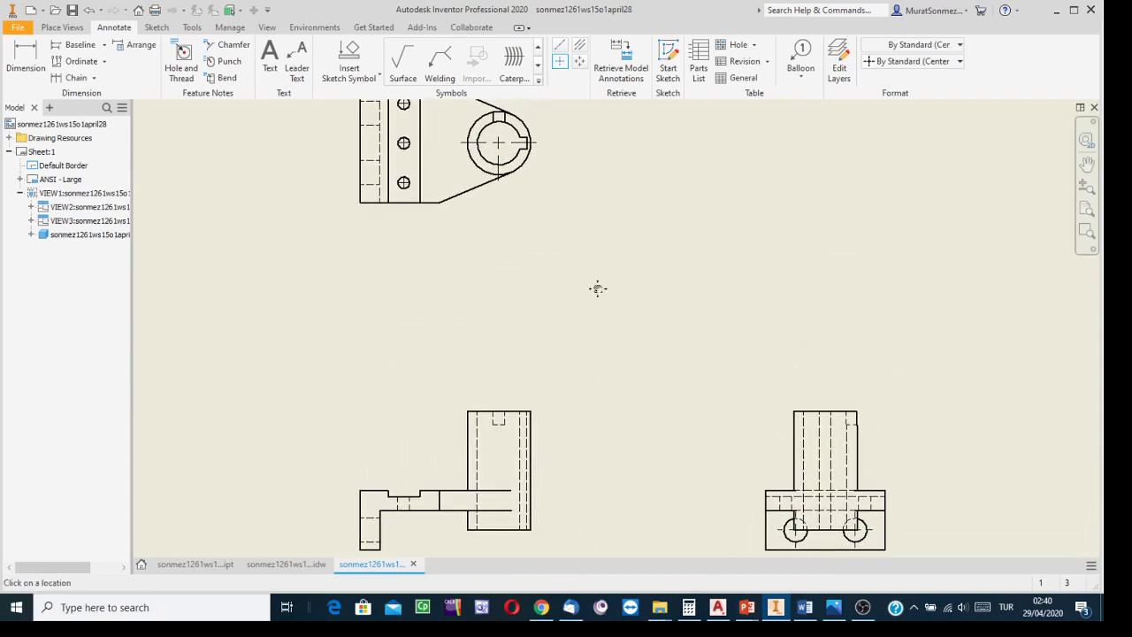
middle_drag(597, 292, 614, 344)
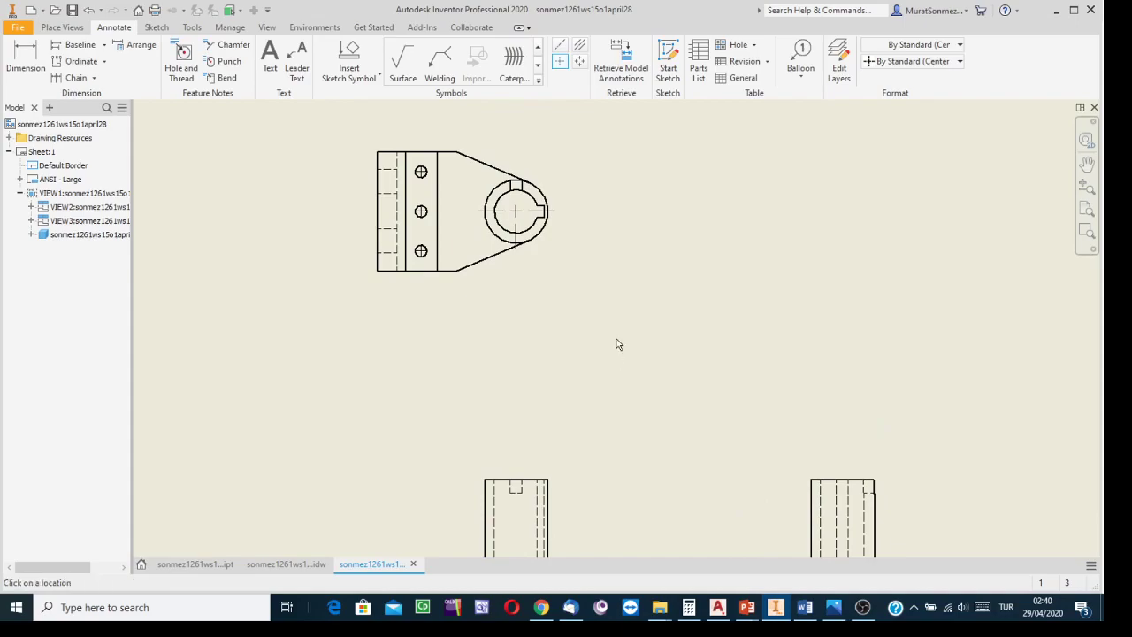
click(387, 192)
click(391, 229)
click(390, 252)
scroll(494, 316, down, 5)
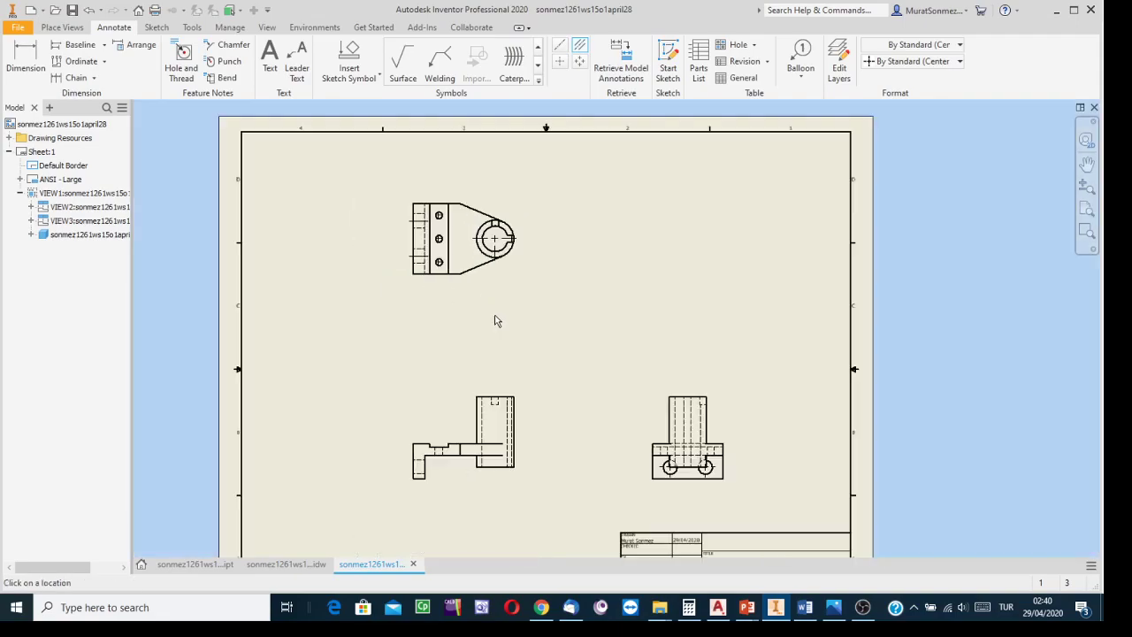
scroll(477, 283, up, 5)
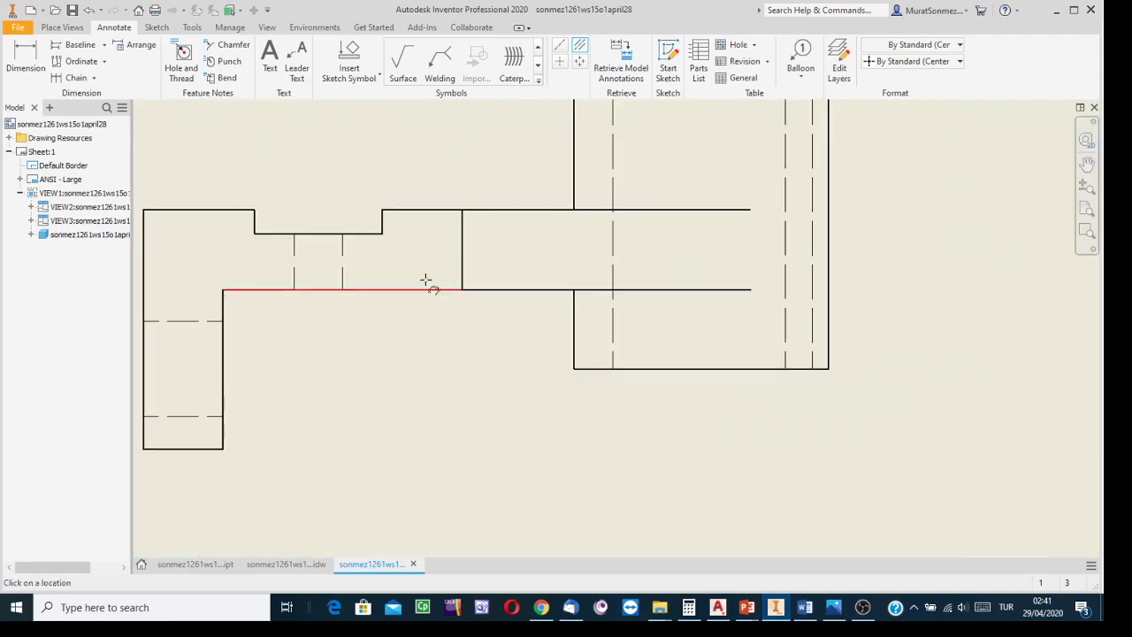
click(343, 260)
click(296, 277)
Add centerlines between the front view column's hidden lines and between its left and right edges.
middle_drag(292, 372, 541, 363)
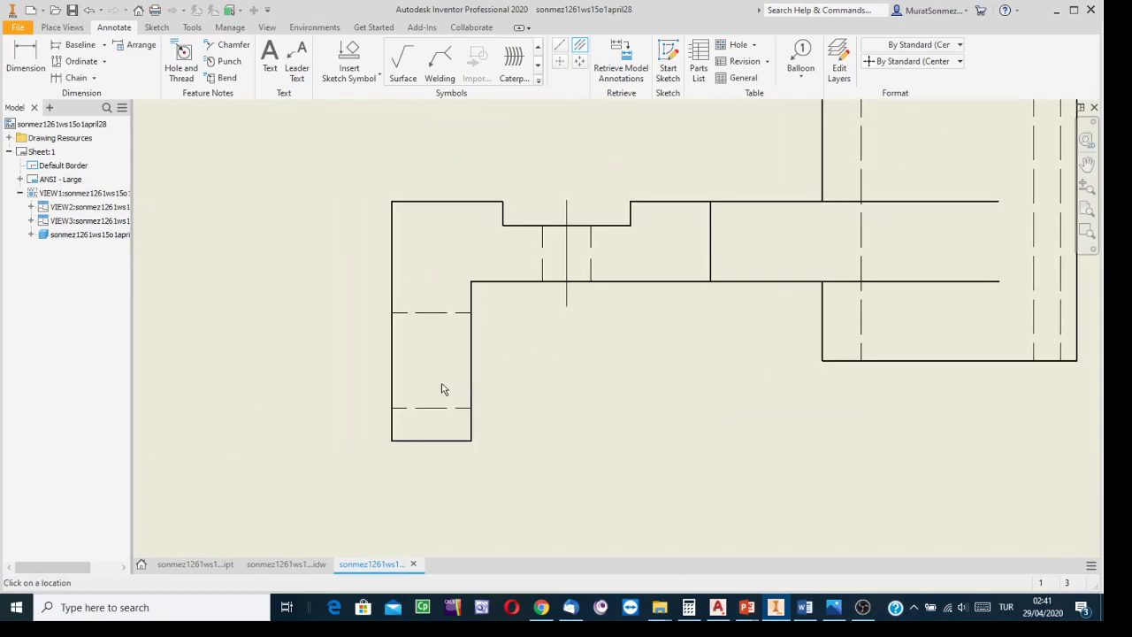
click(430, 312)
click(424, 408)
scroll(679, 387, down, 5)
mouse_move(746, 400)
middle_down()
mouse_move(502, 356)
mouse_move(540, 369)
middle_up()
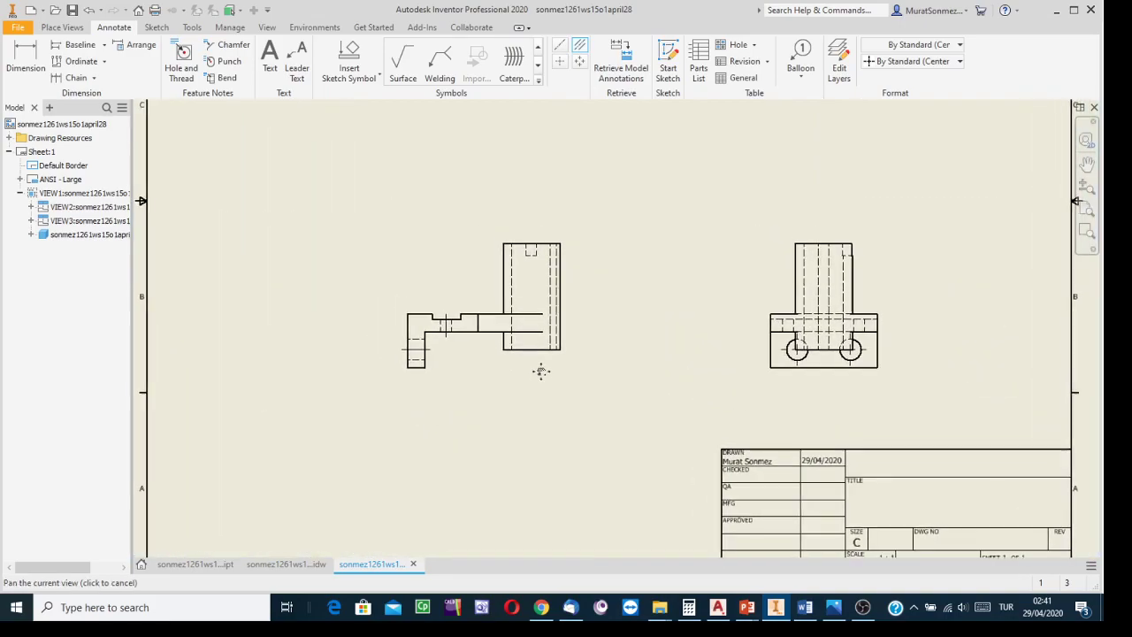
click(561, 283)
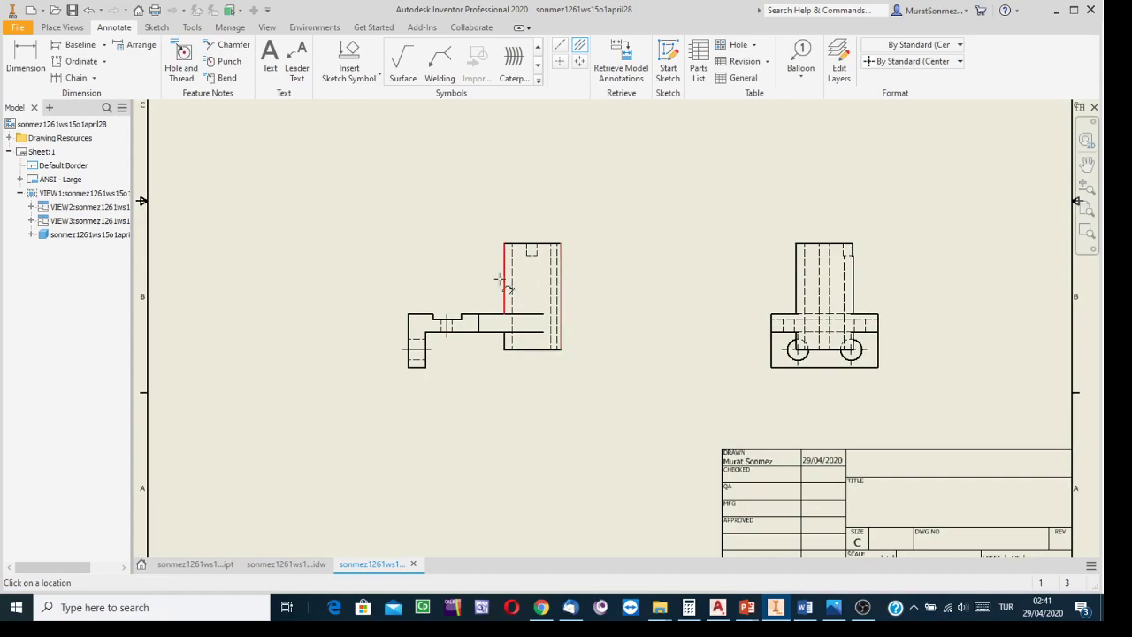
click(504, 276)
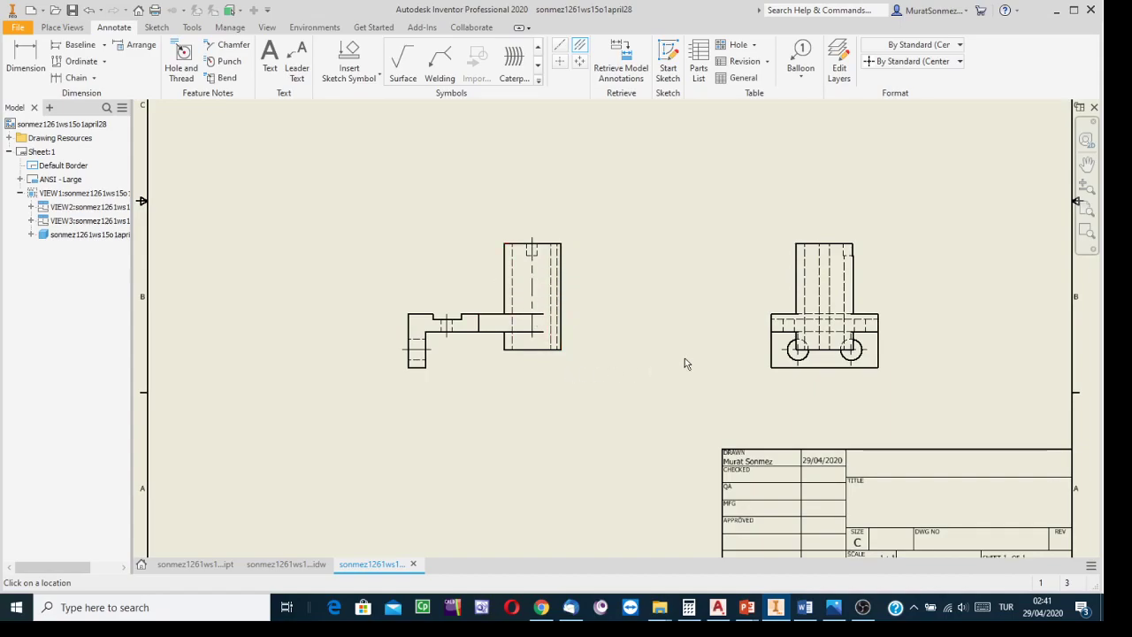
Add centerlines between the side view's outer edges and its inner hidden edges, then finish.
click(796, 281)
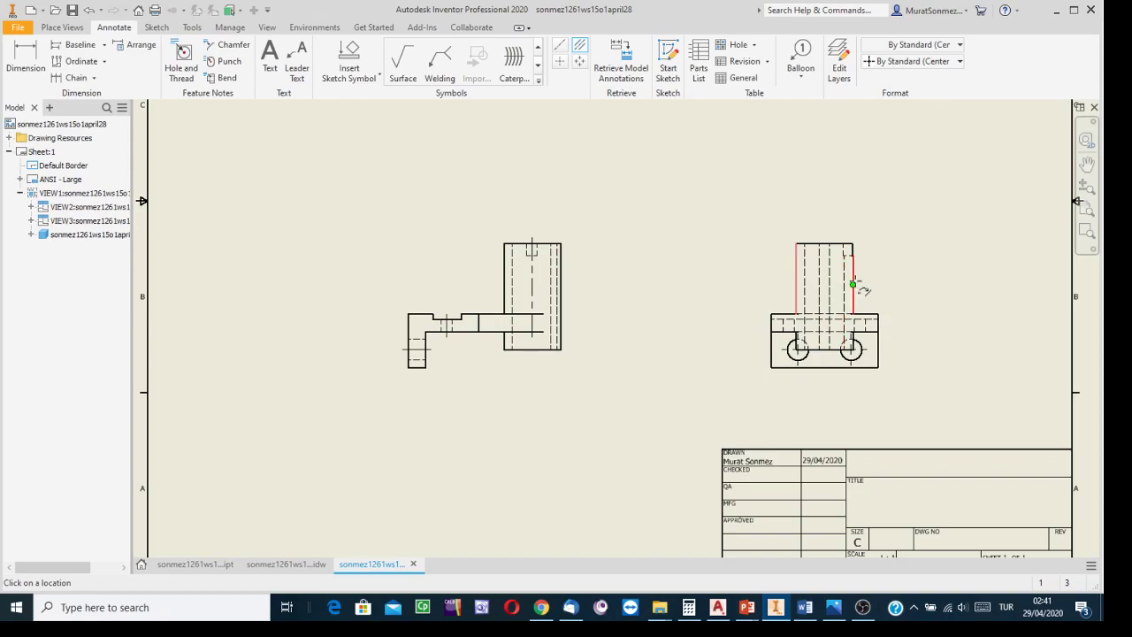
click(854, 294)
scroll(885, 338, up, 5)
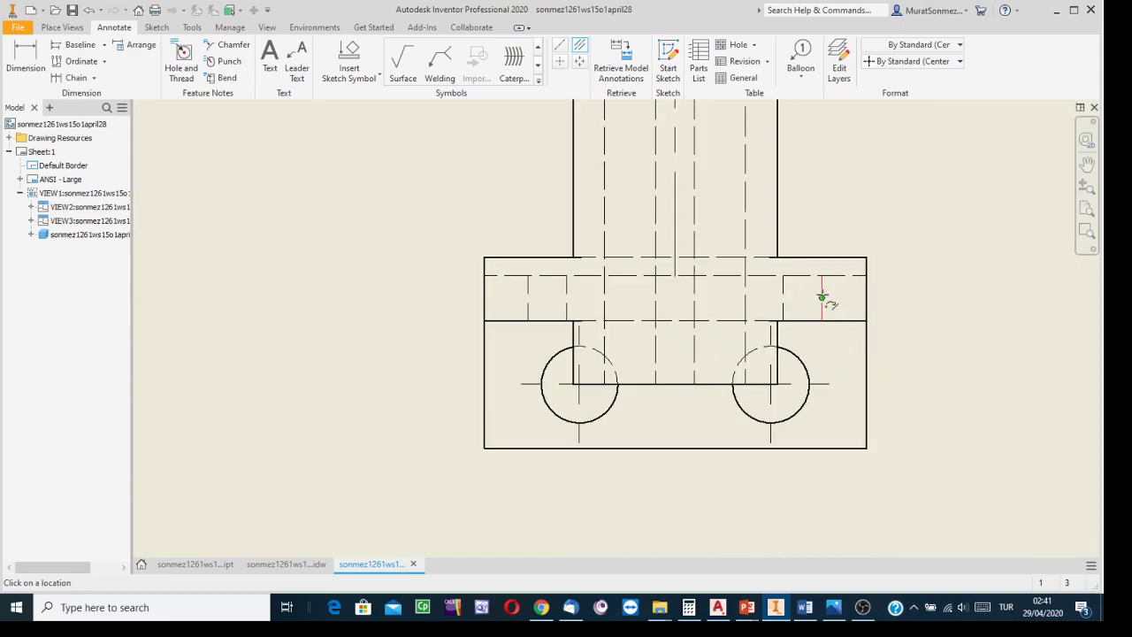
click(782, 298)
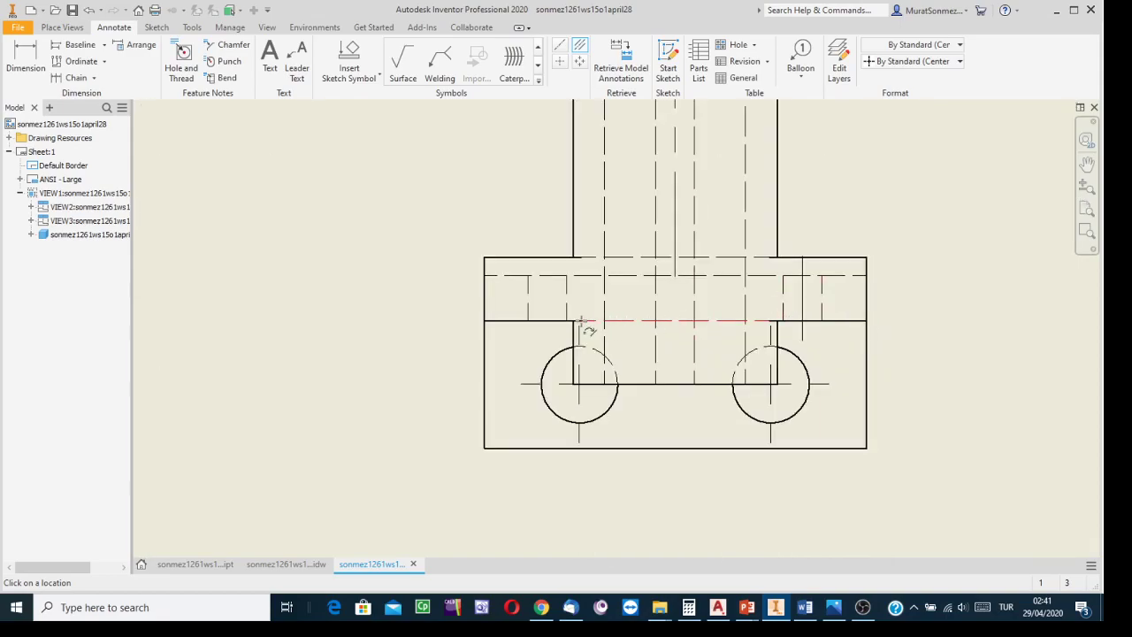
click(526, 298)
click(564, 299)
scroll(497, 431, down, 2)
middle_drag(502, 429, 781, 419)
scroll(782, 418, down, 1)
scroll(637, 378, down, 3)
key(Escape)
scroll(591, 367, down, 2)
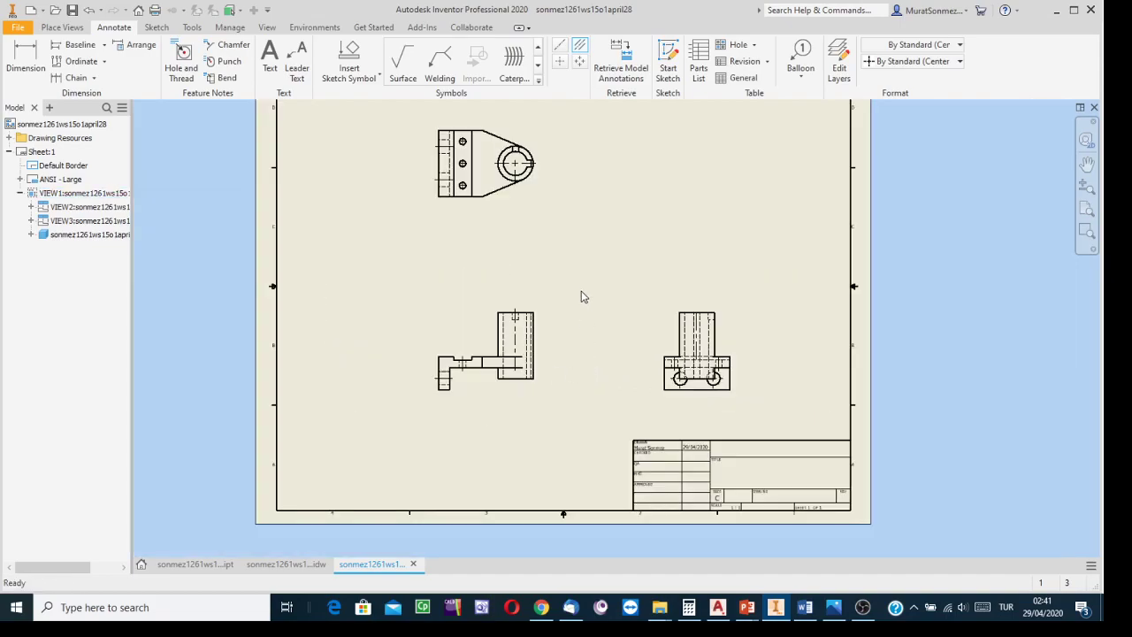
scroll(566, 275, up, 3)
Stretch the round boss's centre mark in the top view up through the keyway.
middle_drag(565, 275, 659, 484)
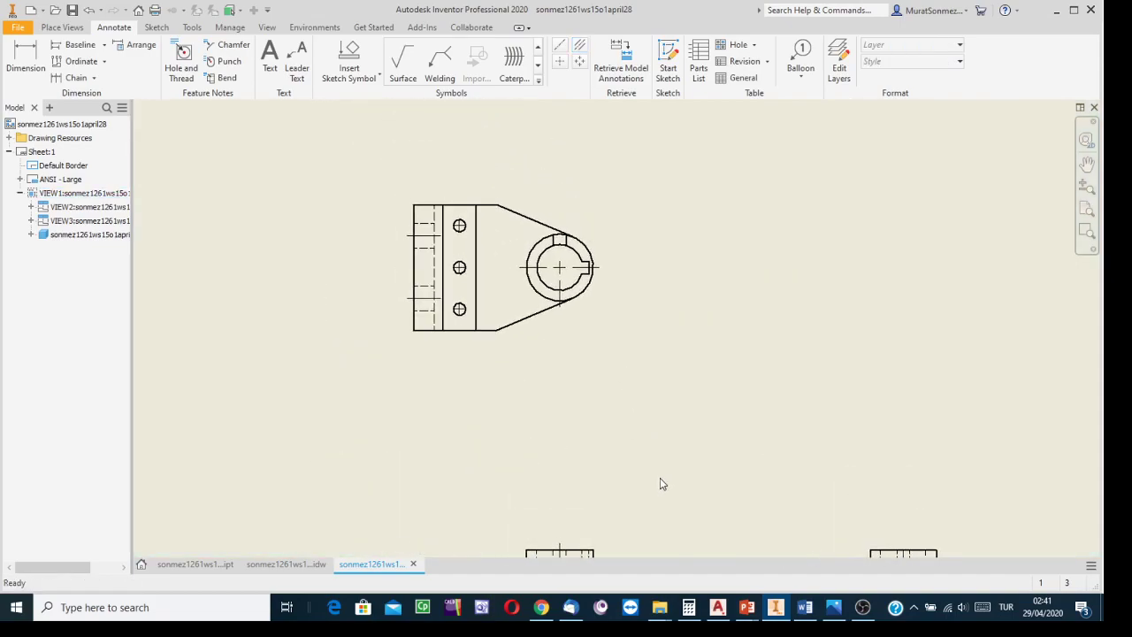
scroll(566, 281, up, 5)
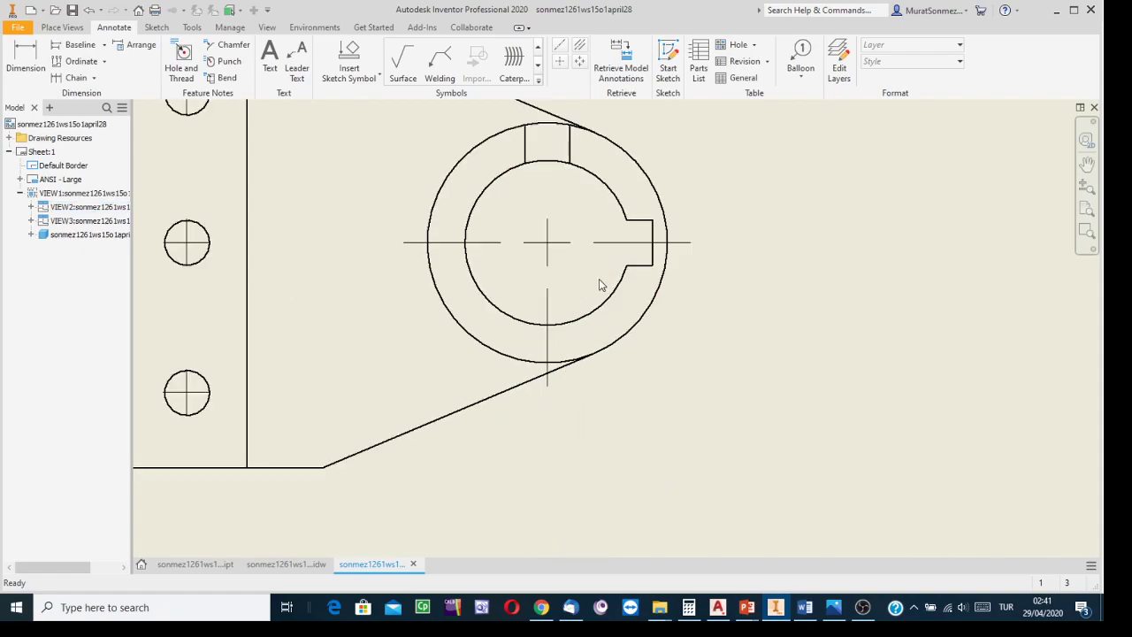
middle_drag(669, 273, 678, 450)
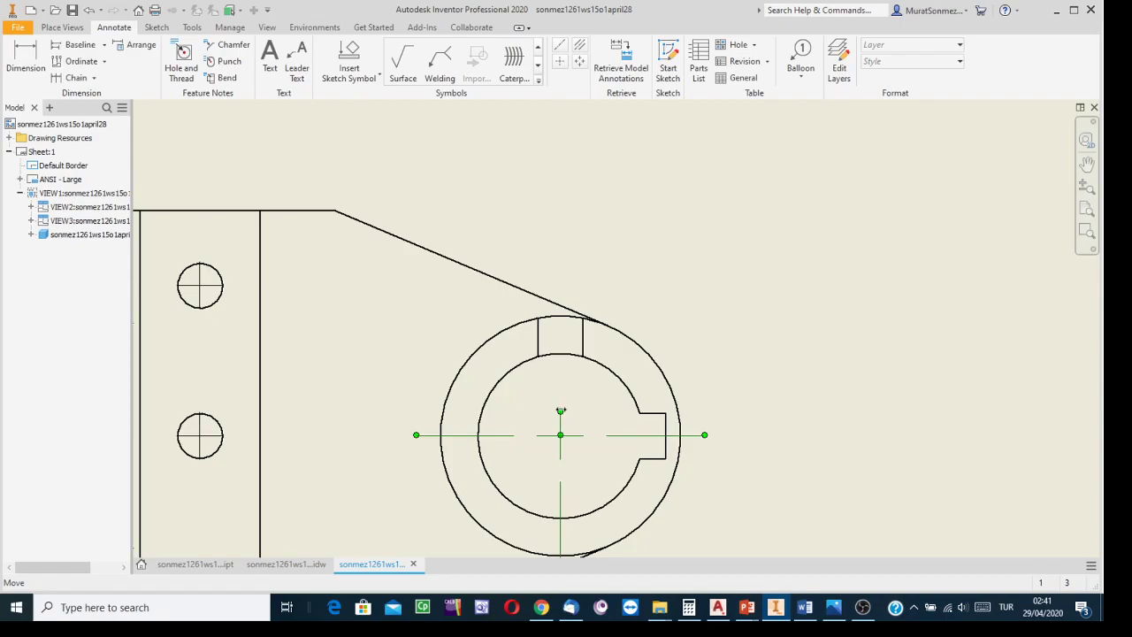
click(560, 411)
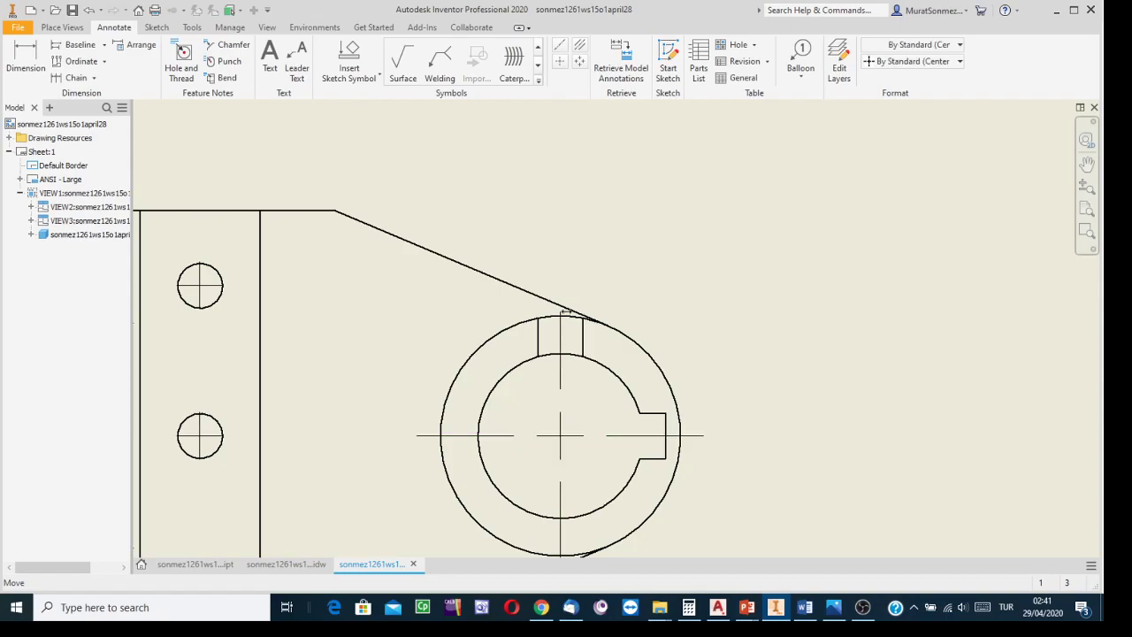
drag(567, 292, 566, 293)
Lengthen the front view's centerline past the base of the part.
scroll(691, 371, down, 4)
middle_drag(765, 357, 702, 104)
middle_drag(707, 364, 697, 90)
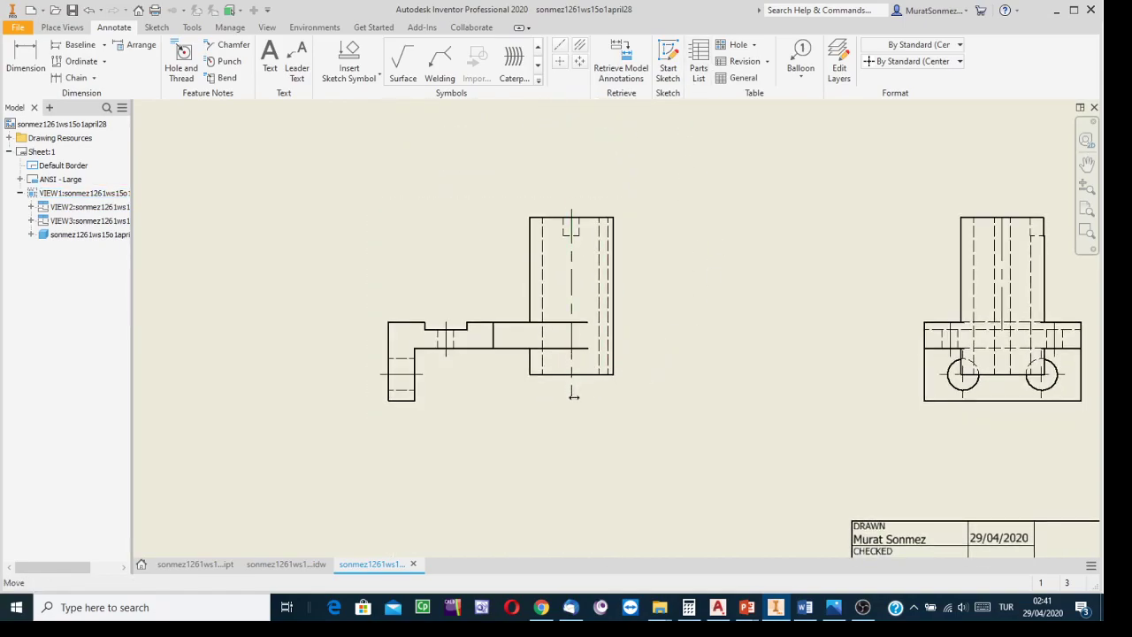
middle_drag(654, 402, 451, 465)
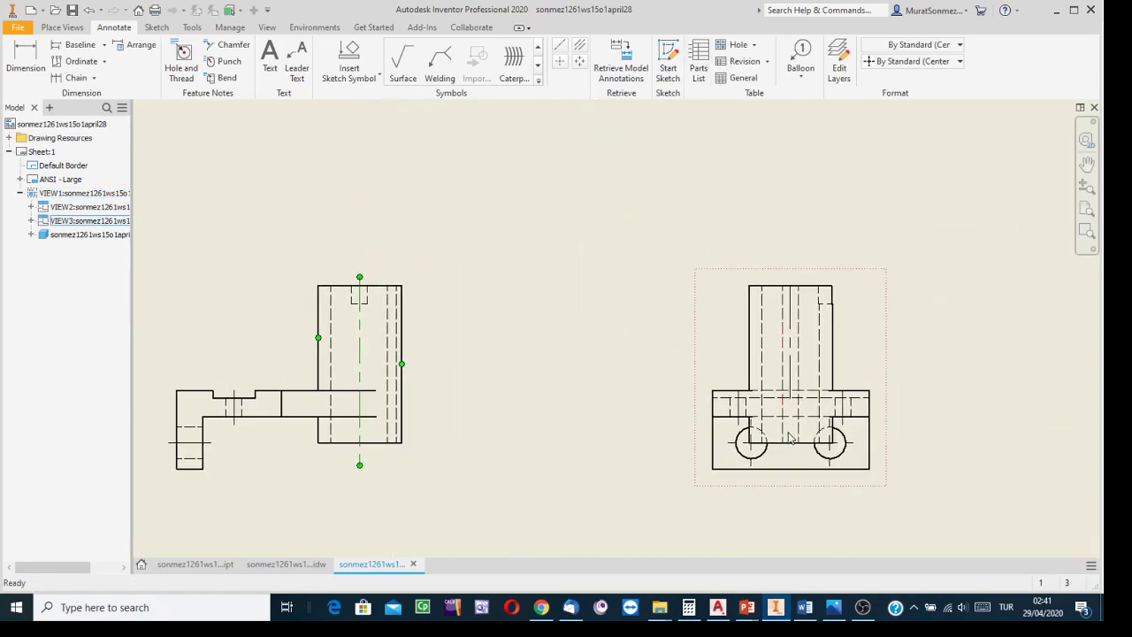
drag(791, 398, 799, 469)
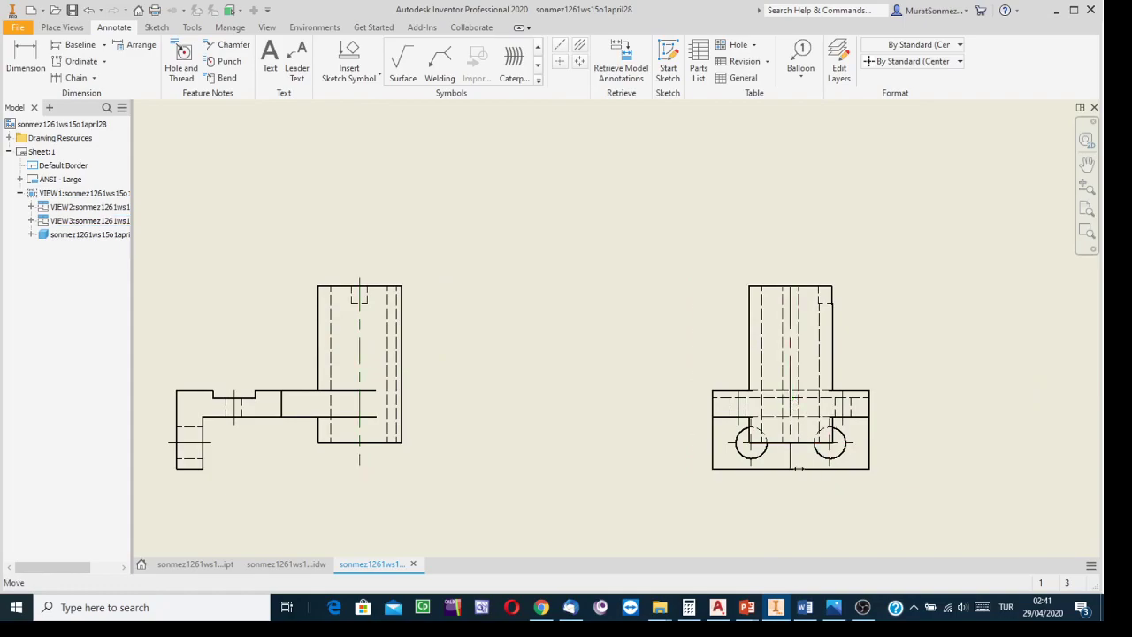
click(942, 322)
scroll(951, 334, down, 5)
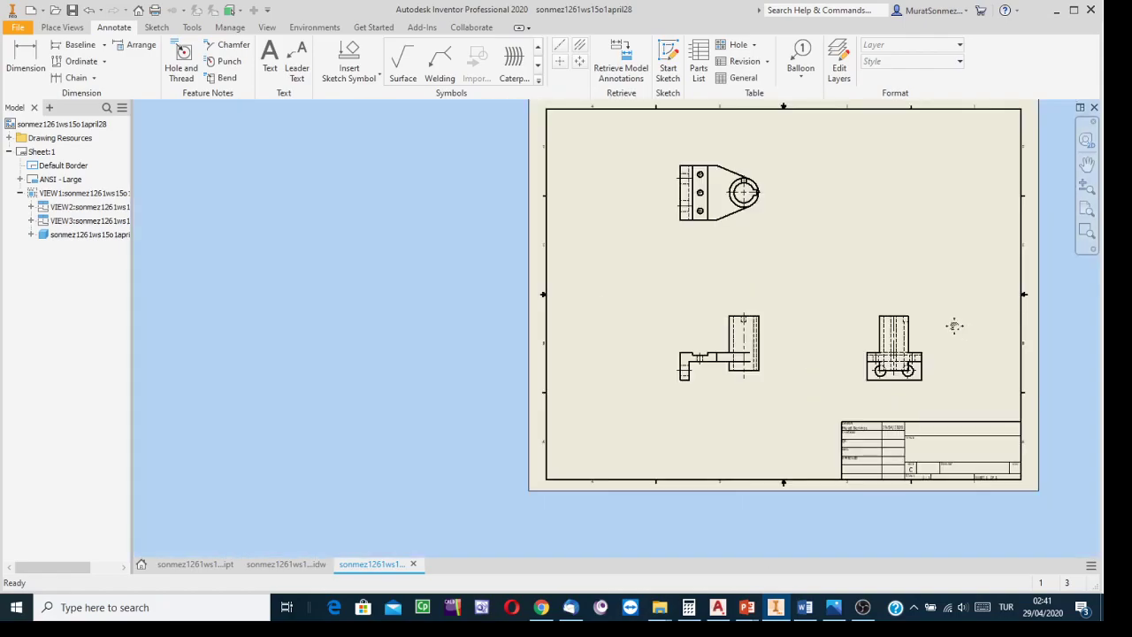
middle_drag(957, 327, 793, 366)
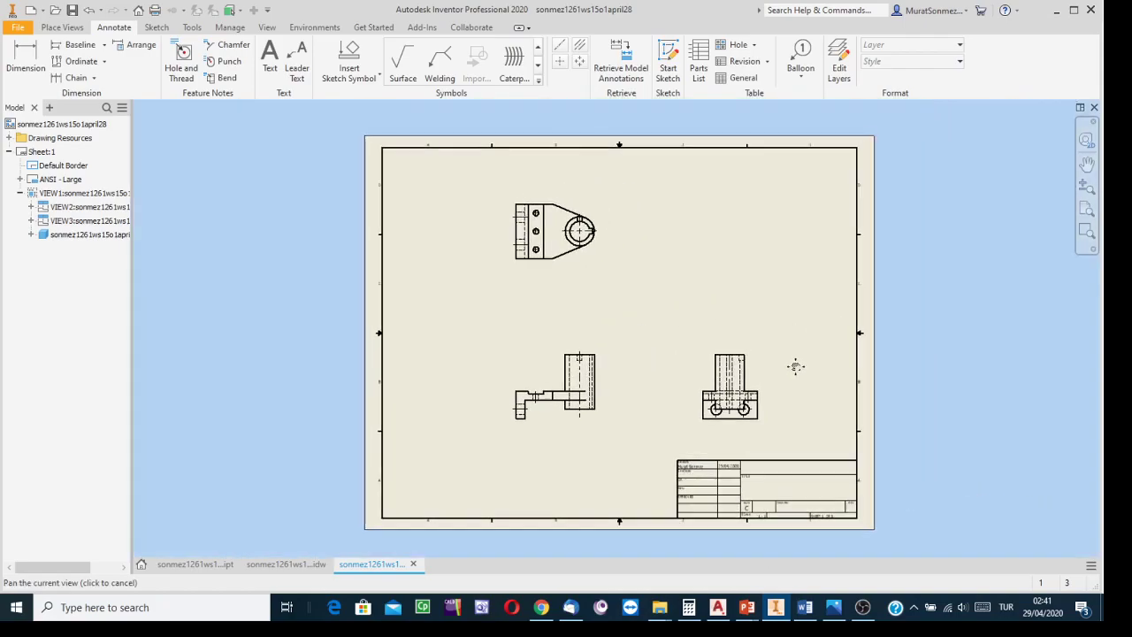
Save the drawing as a new .idw with '3rdquadrant' inserted into the file name.
click(21, 32)
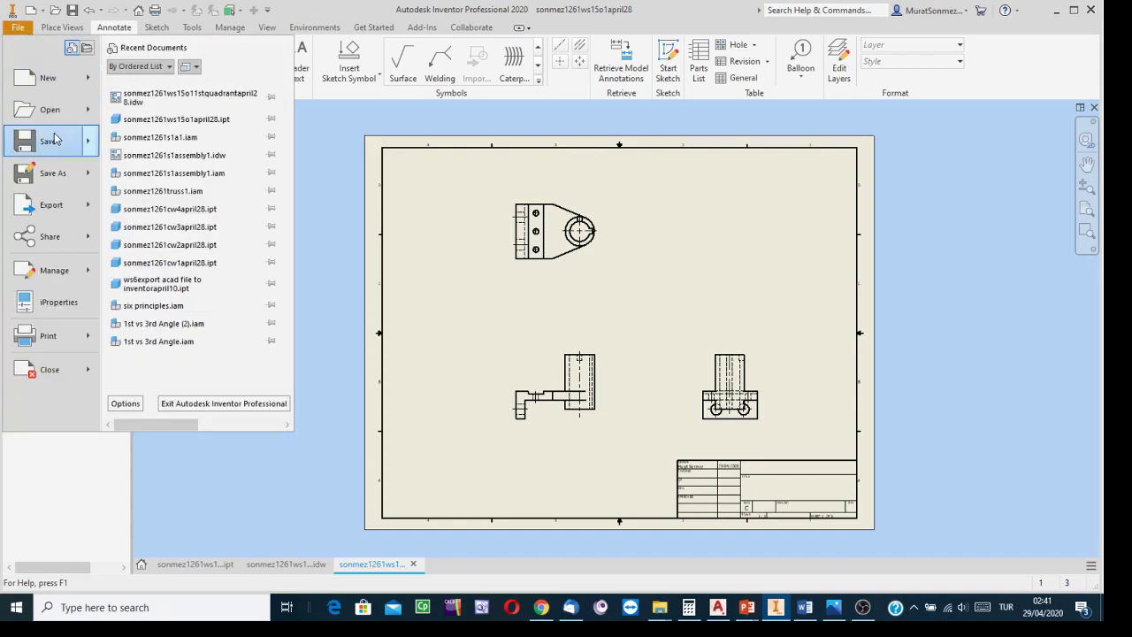
click(82, 181)
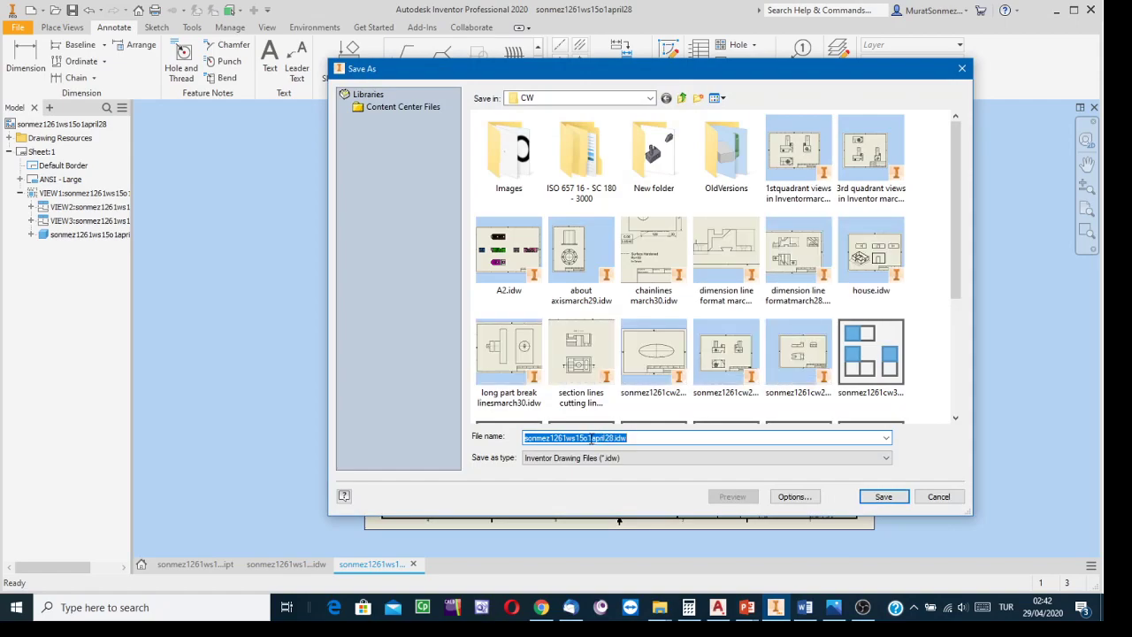
click(591, 437)
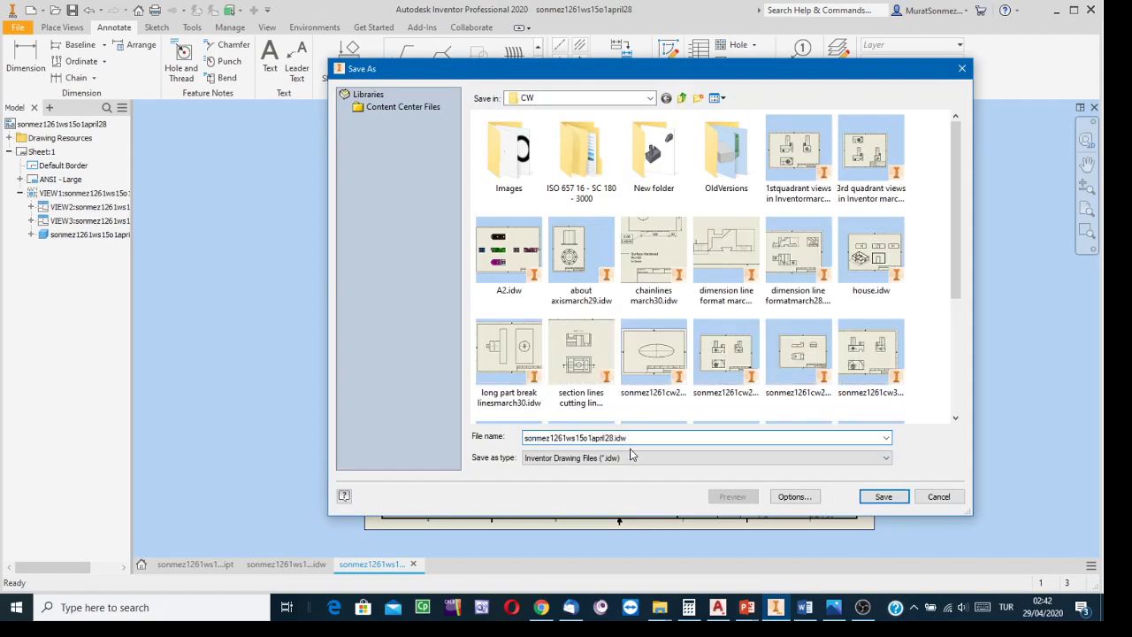
text(3rdquadr)
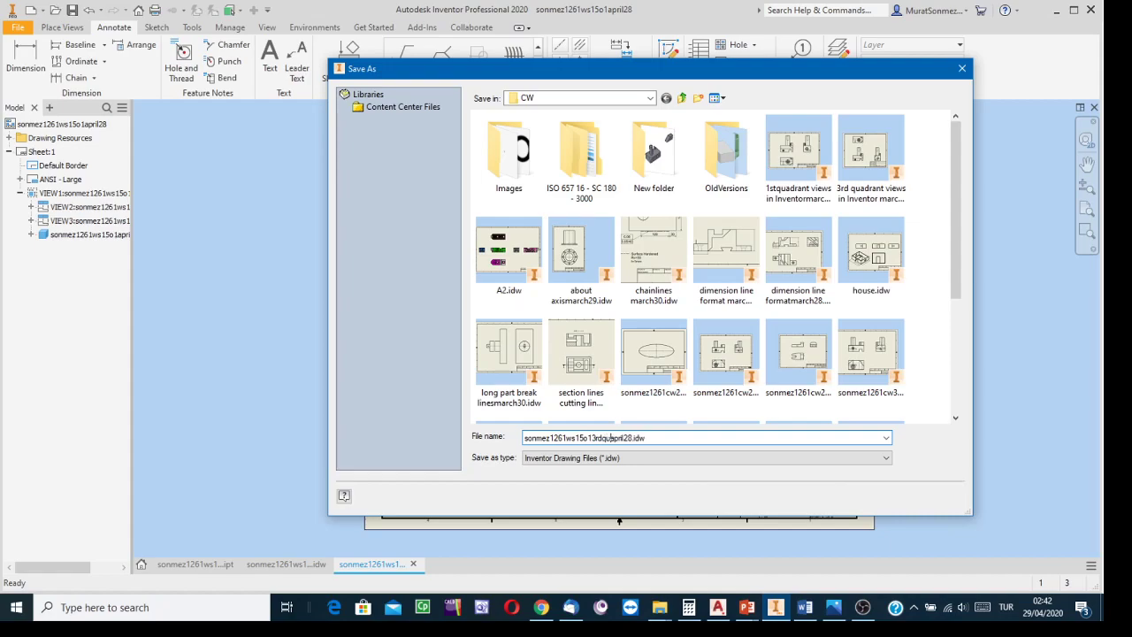
text(ant)
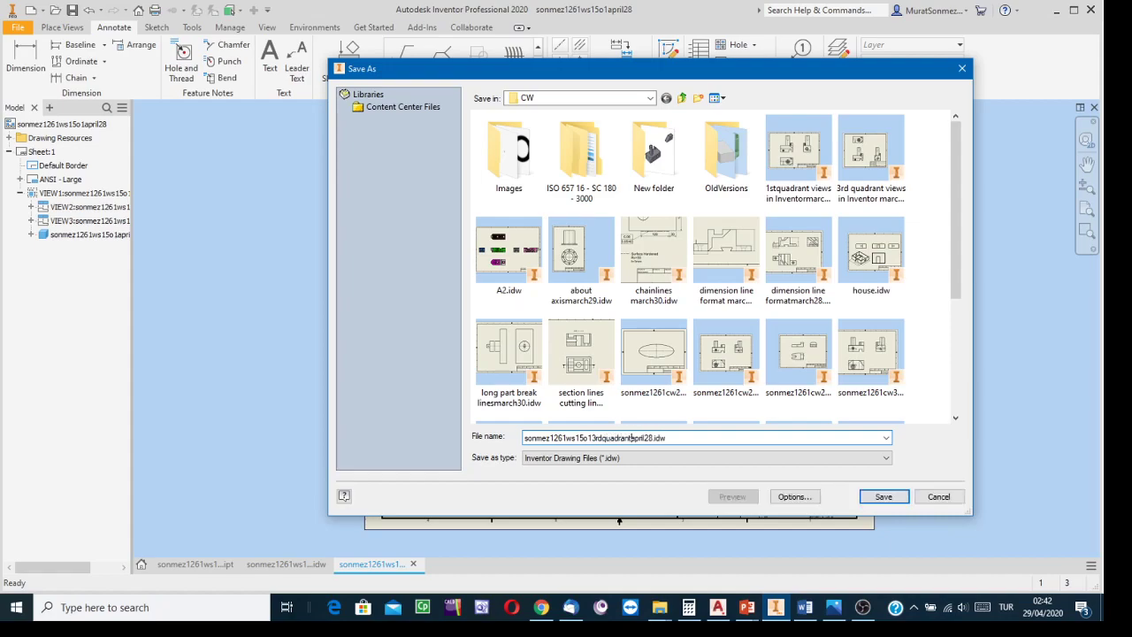
click(887, 497)
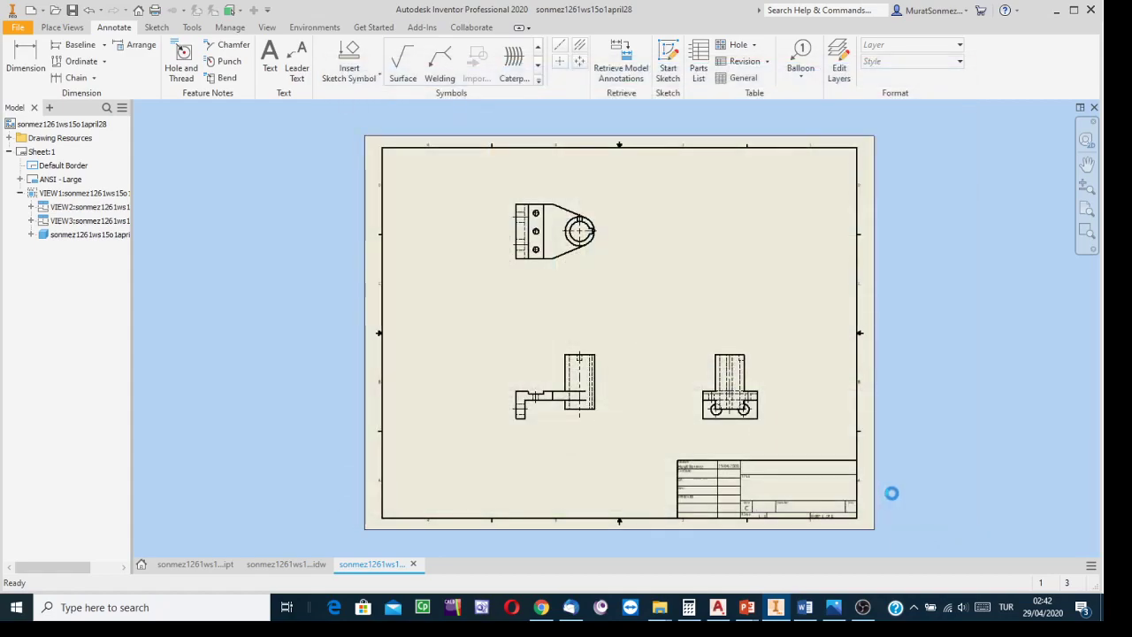
click(862, 610)
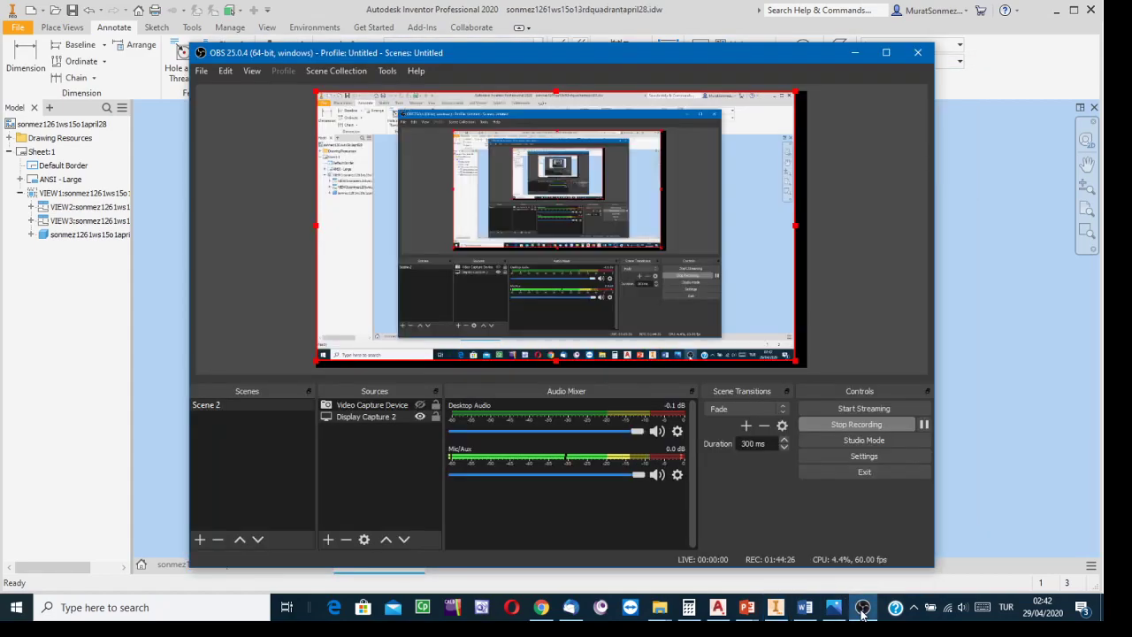
click(420, 404)
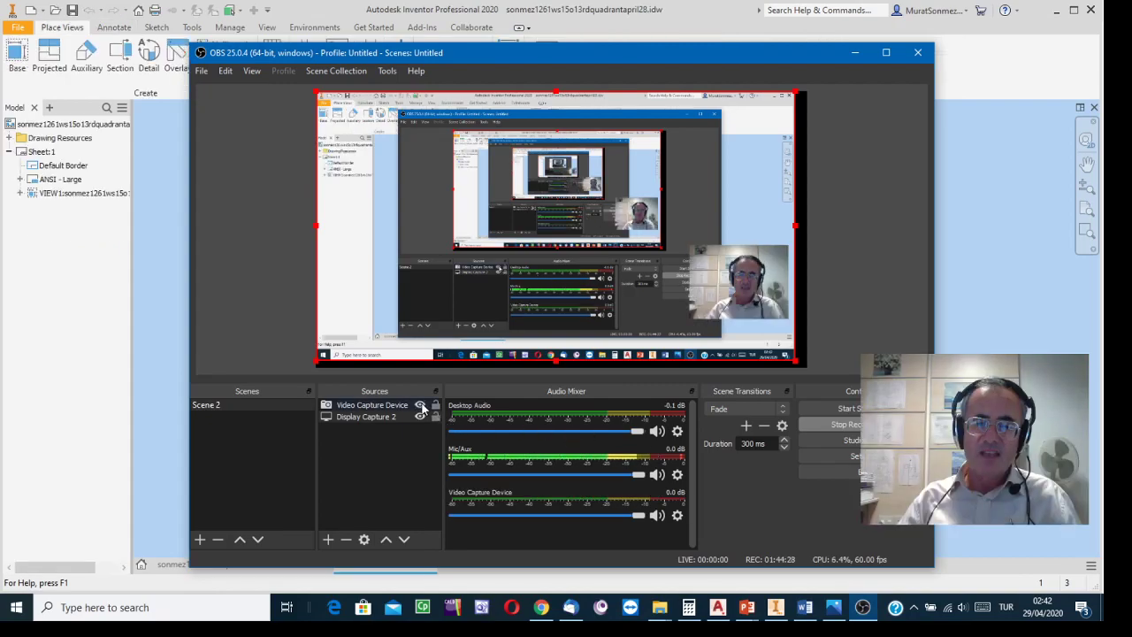
click(421, 417)
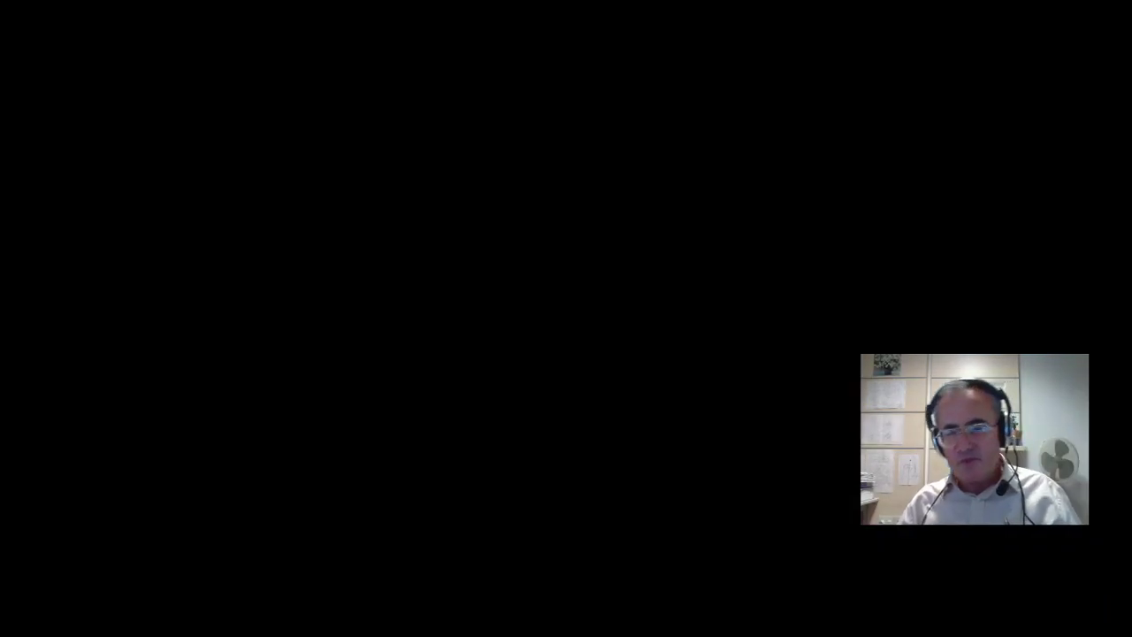